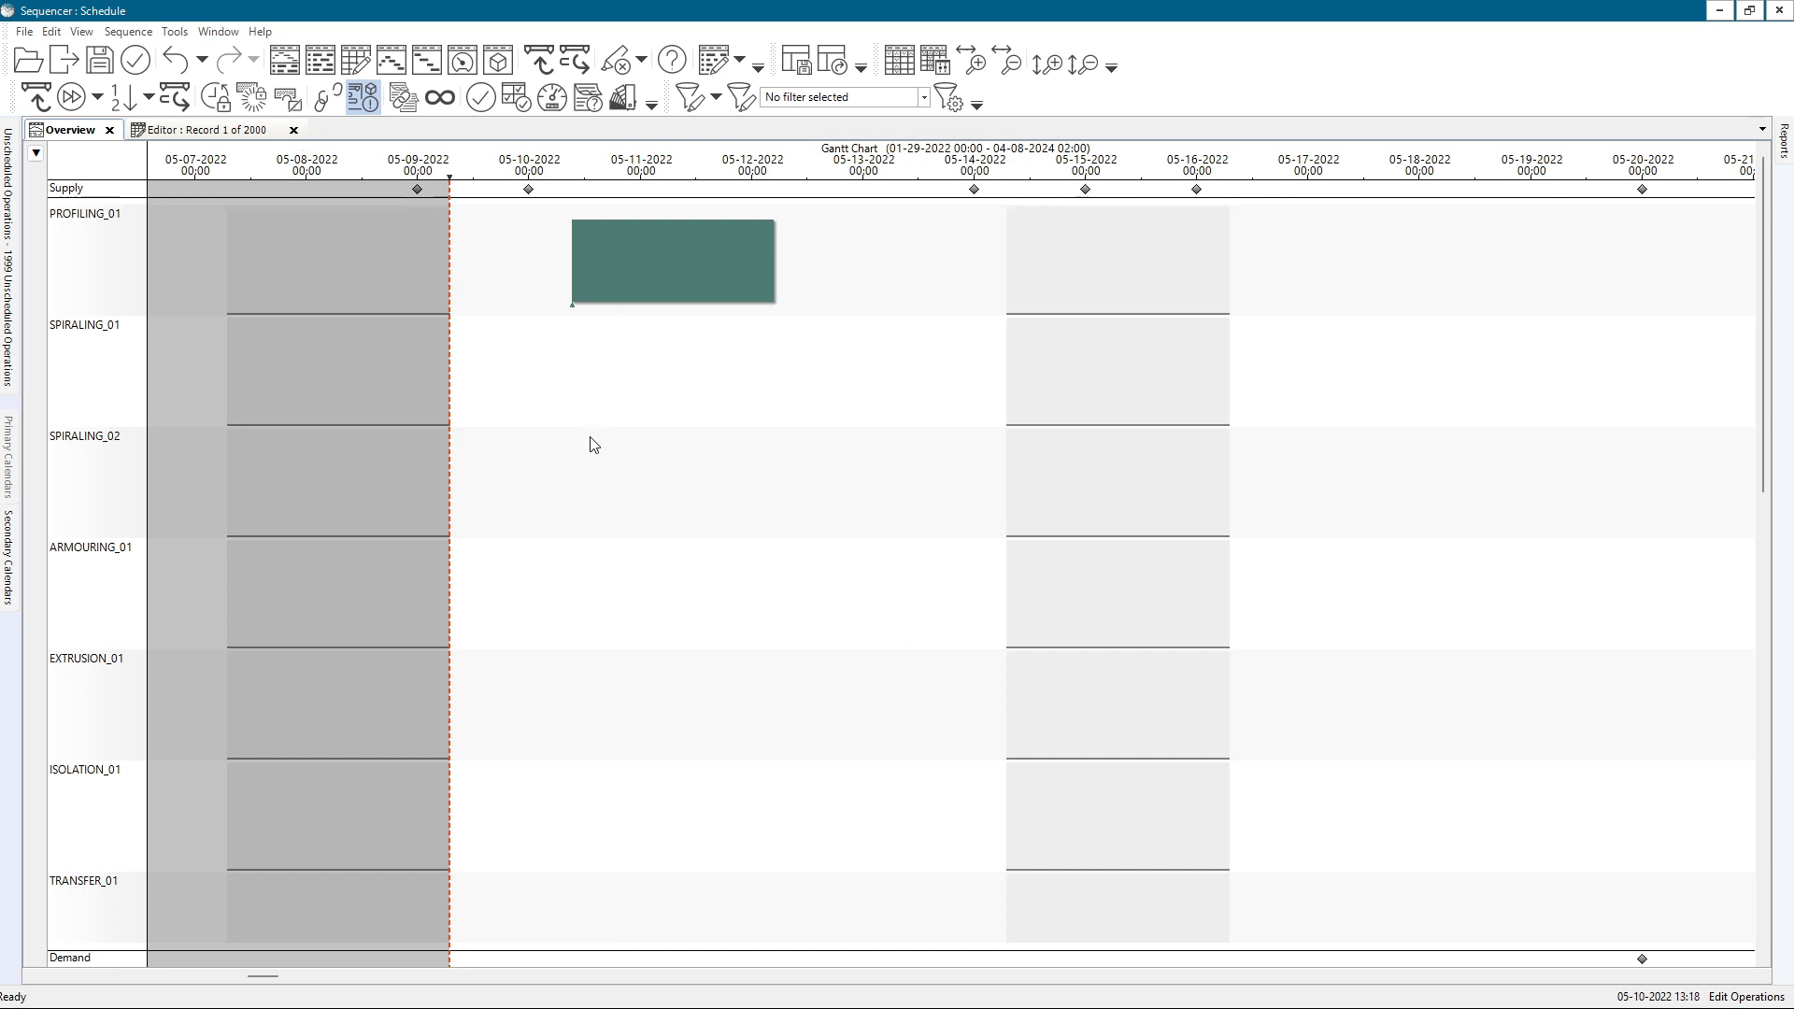
Step: Examine on the Gantt chart where working time starts at the current-time line and where it ends before the following weekend
scroll(653, 432, down, 3)
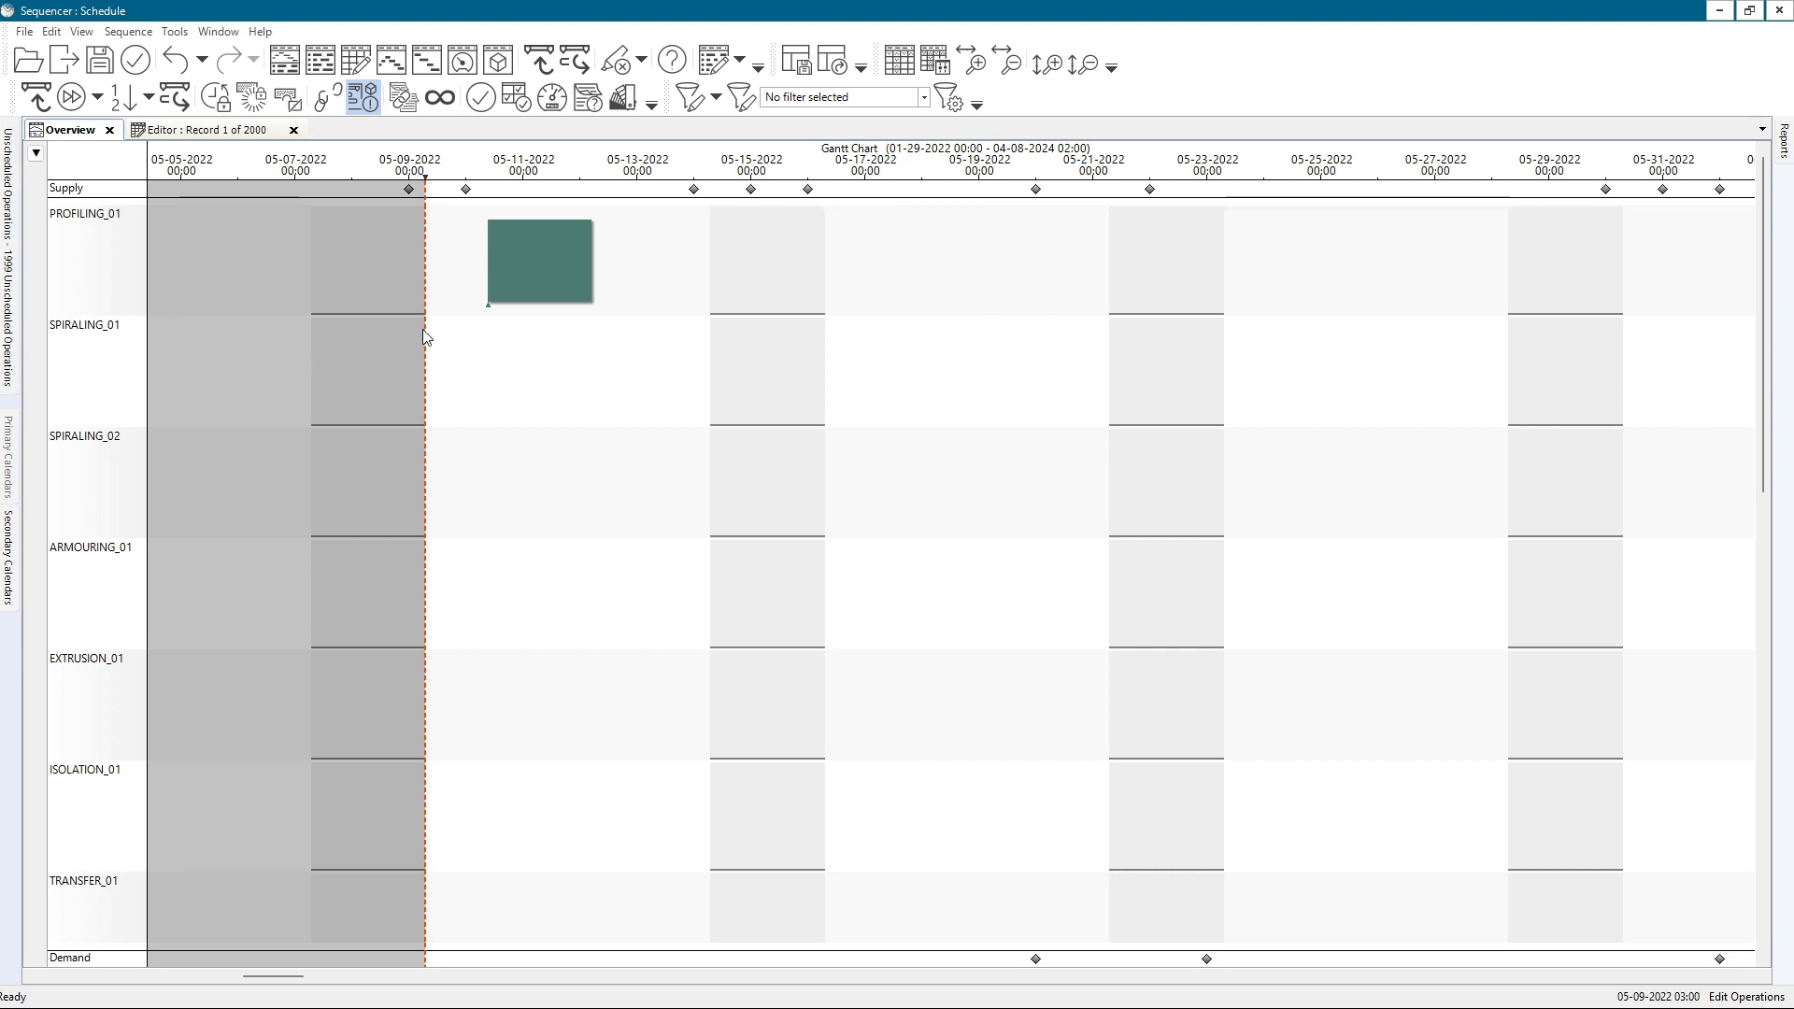
scroll(435, 234, up, 5)
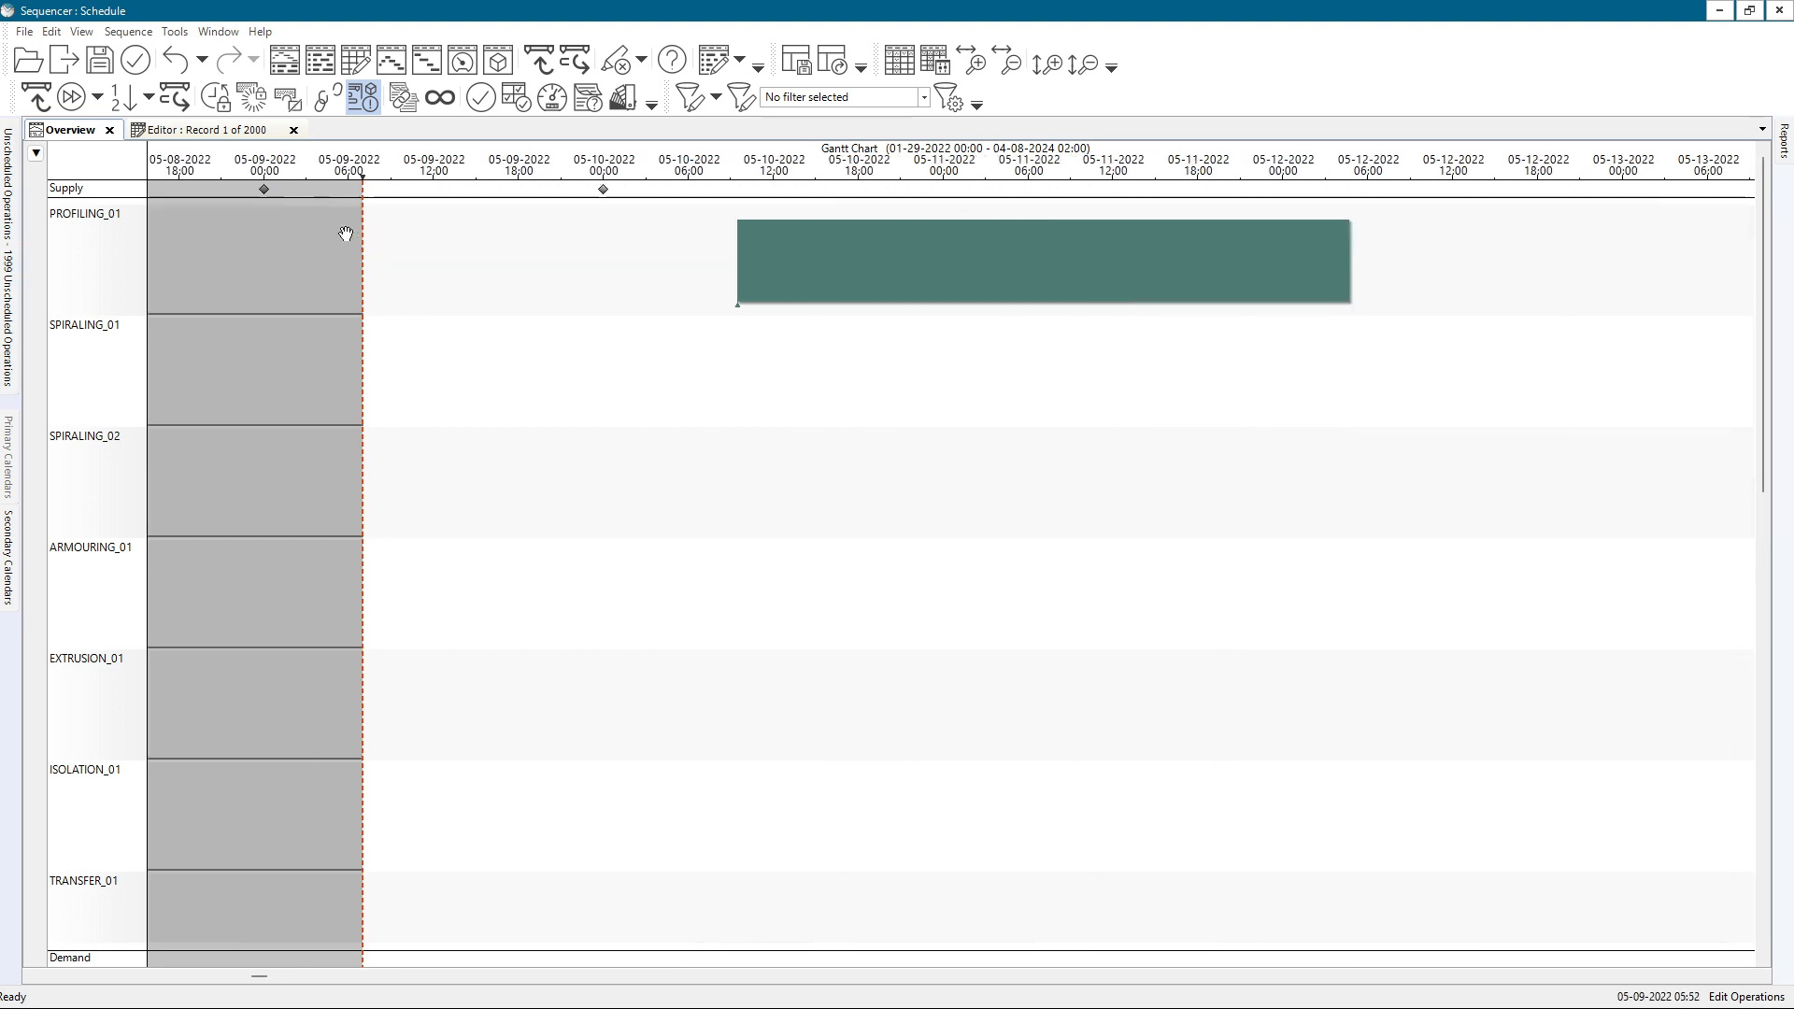
scroll(367, 206, up, 1)
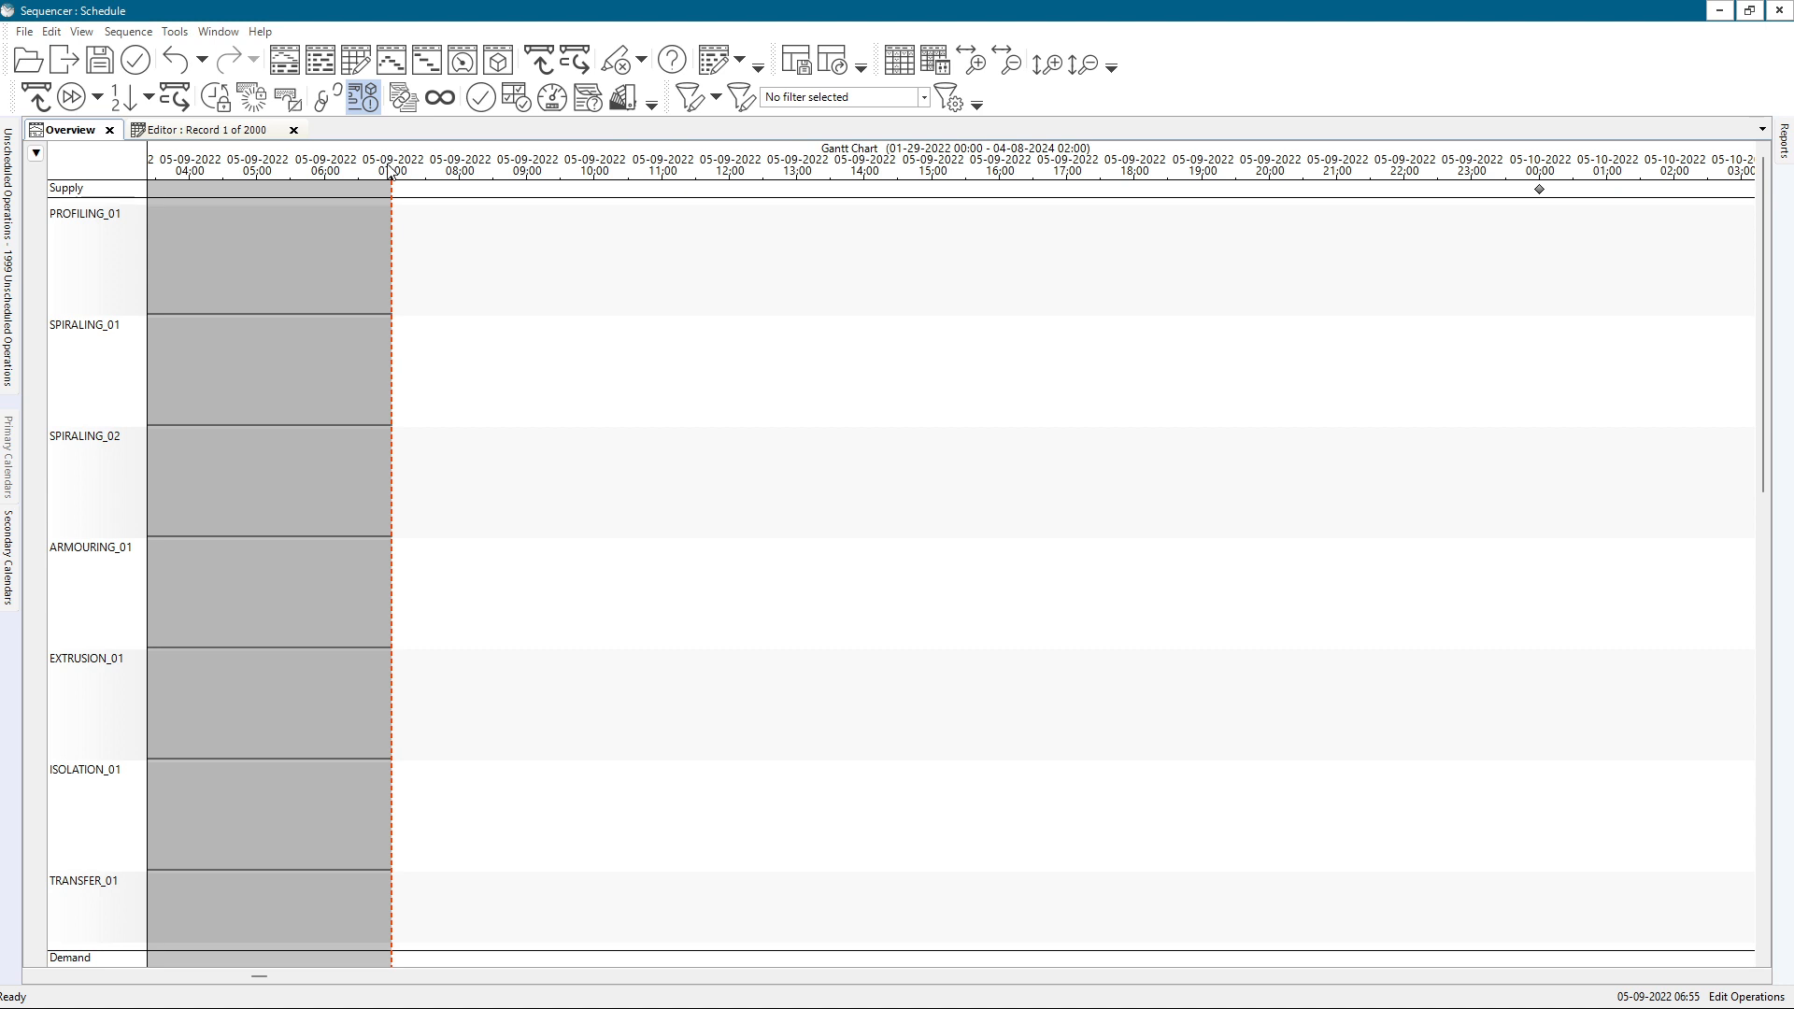
scroll(504, 312, down, 4)
drag(961, 320, 634, 421)
scroll(1265, 389, right, 1)
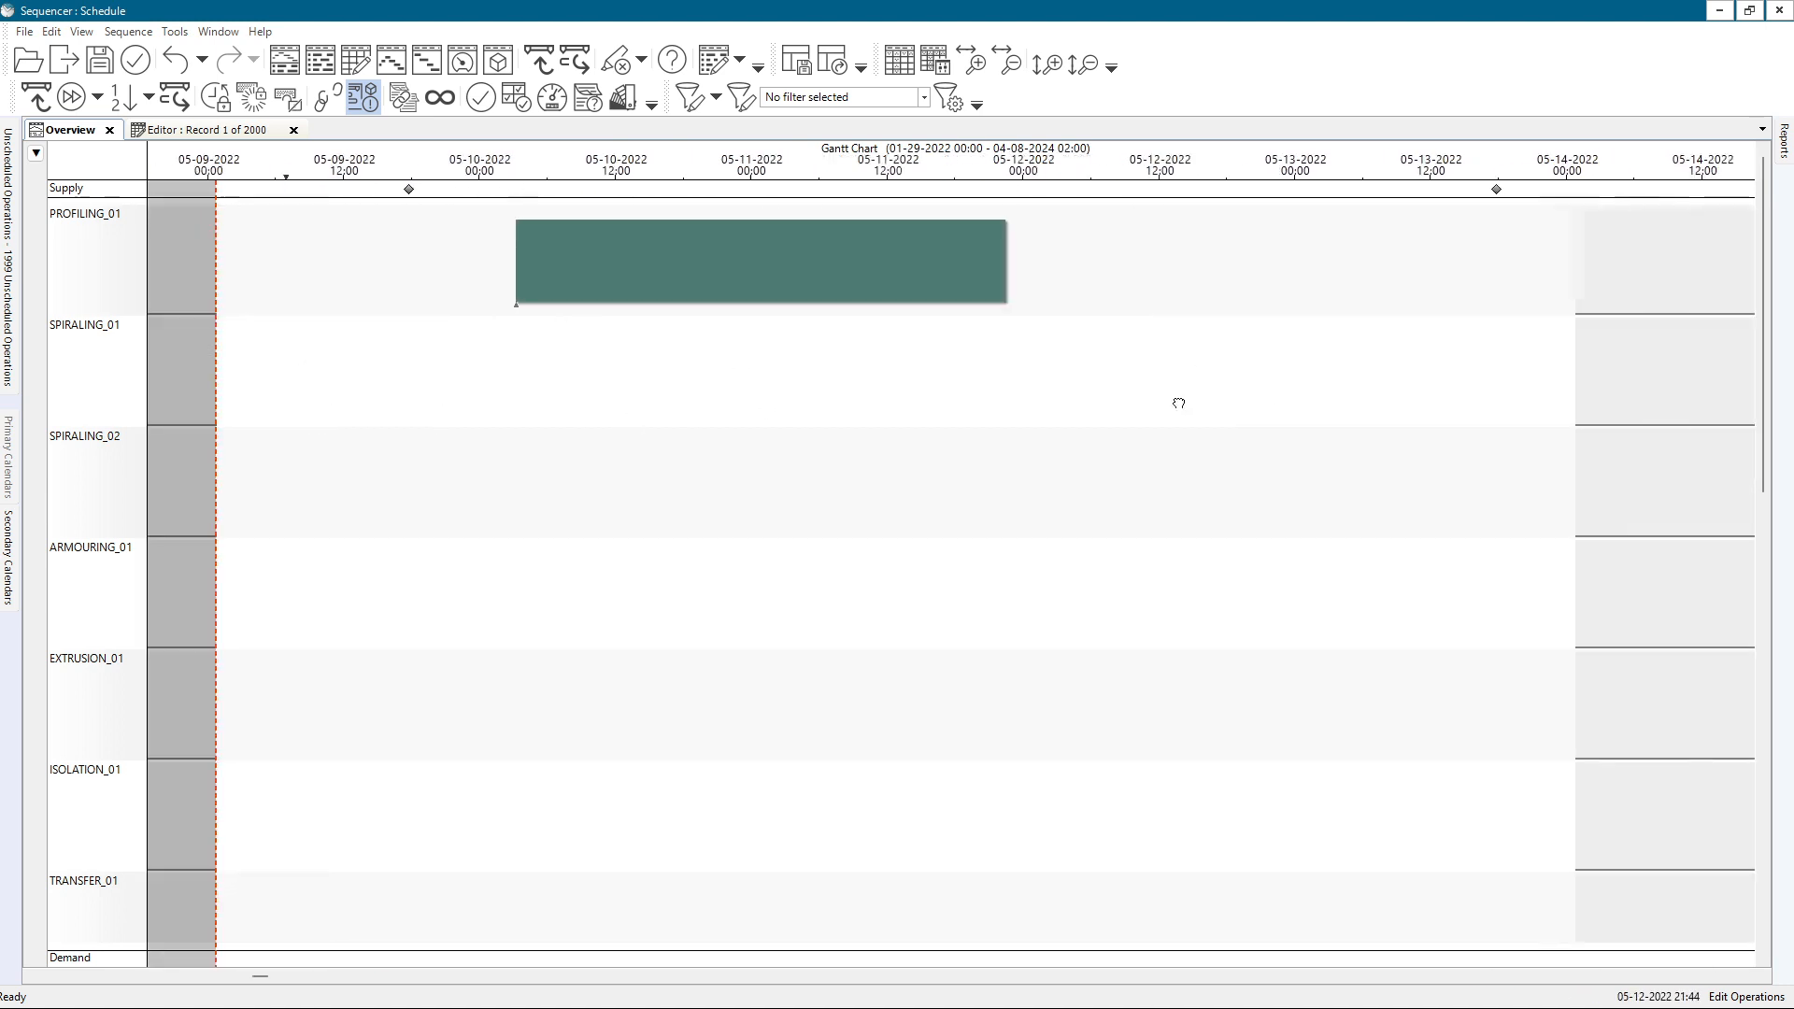
scroll(1226, 277, up, 2)
scroll(1318, 220, up, 3)
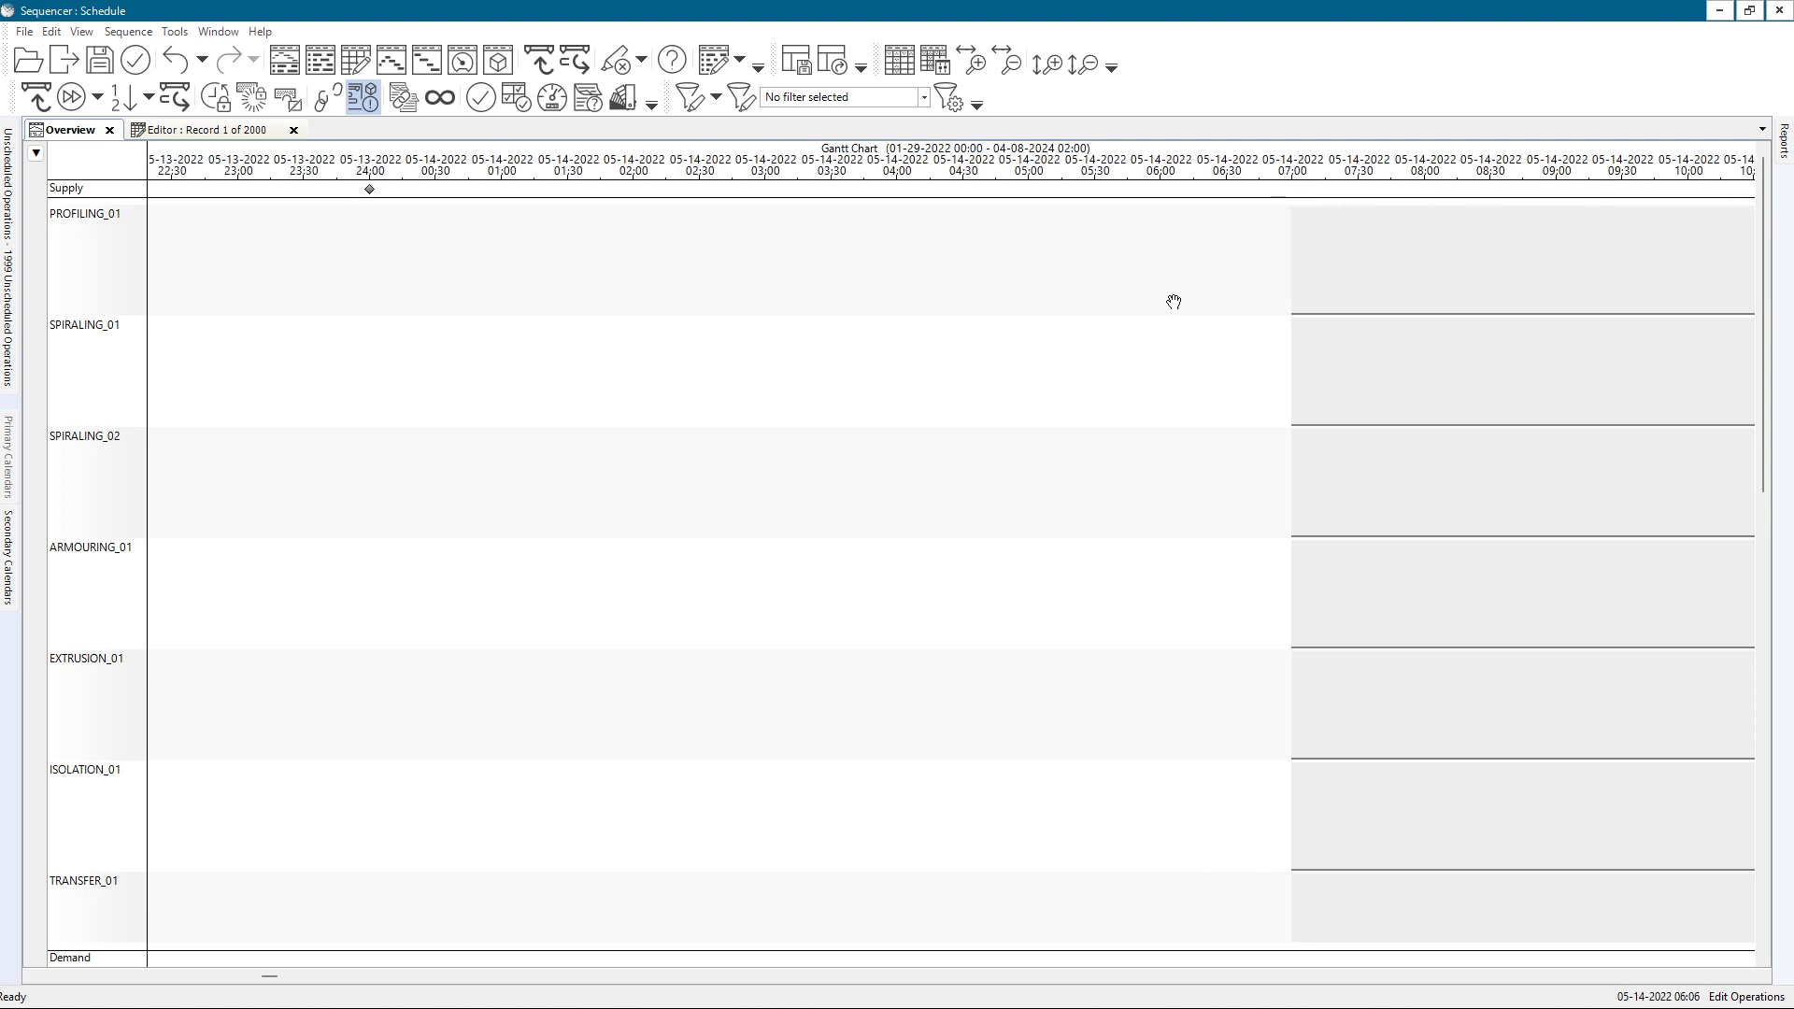
scroll(1121, 318, down, 2)
scroll(1075, 346, down, 2)
scroll(515, 410, down, 1)
scroll(515, 410, down, 1)
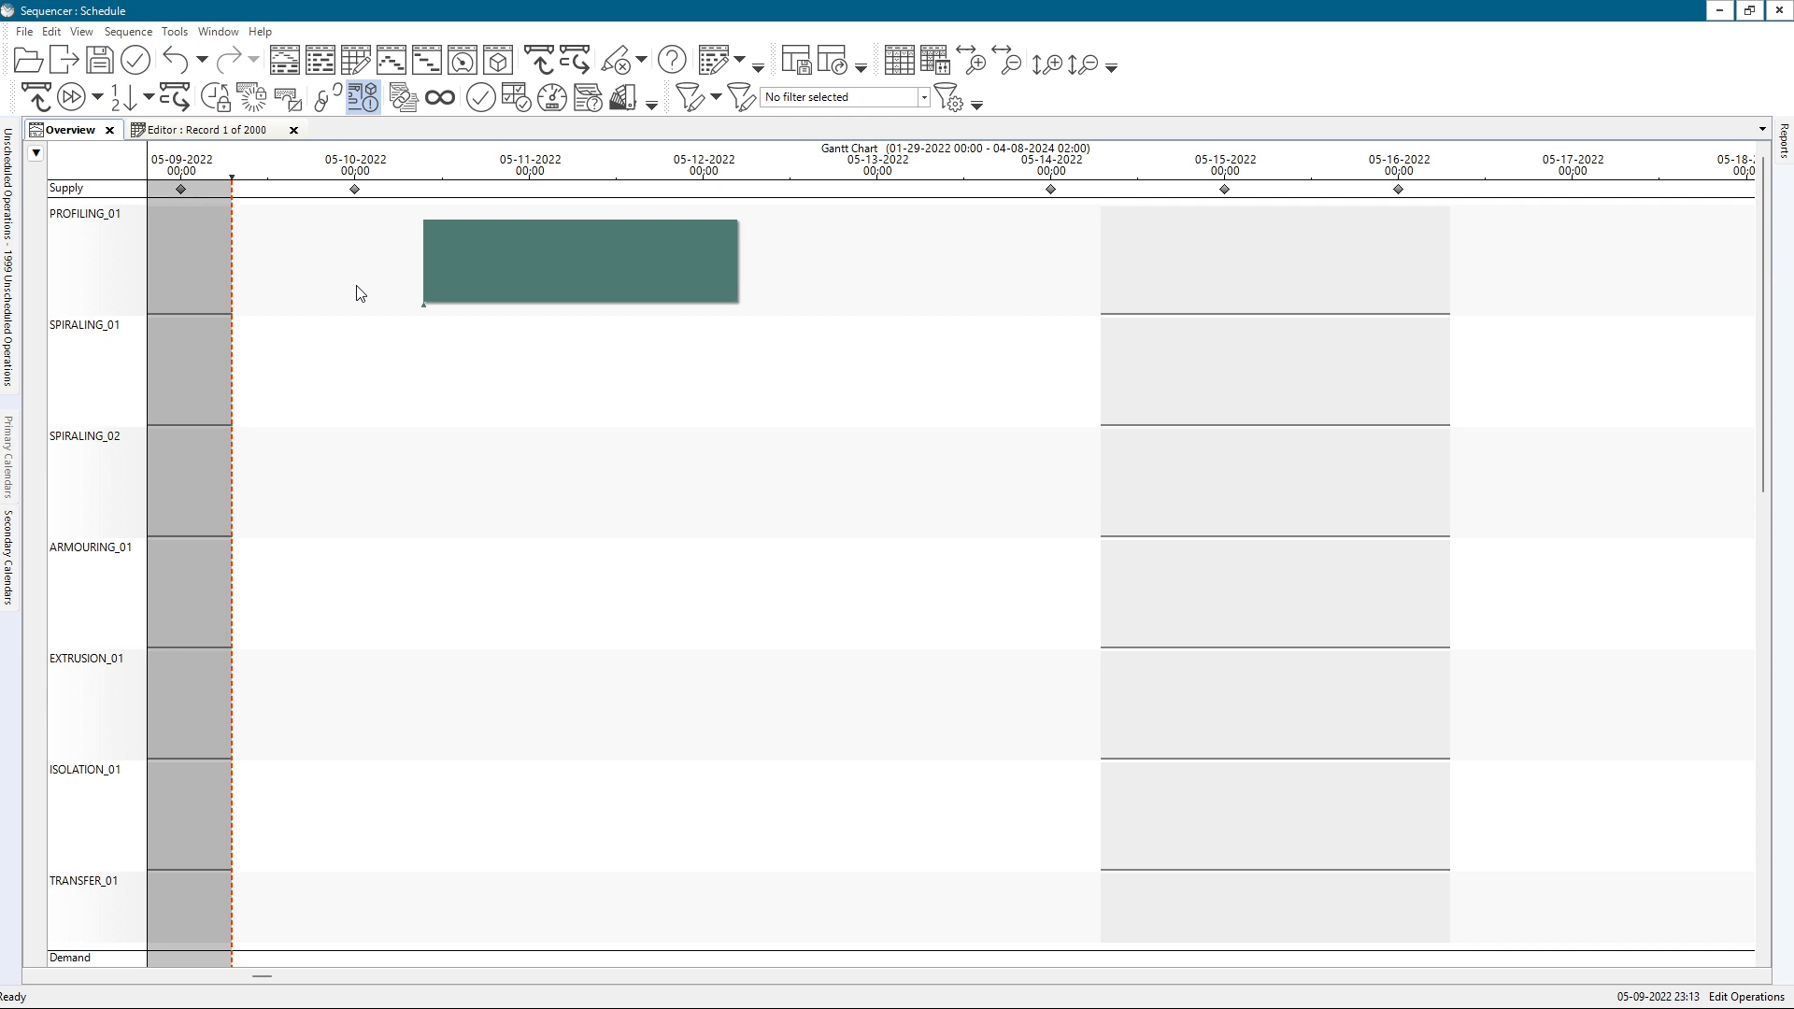
Step: Examine the start and end of the grey non-working block covering the weekend from 05-14-2022 to 05-16-2022
scroll(1089, 201, up, 3)
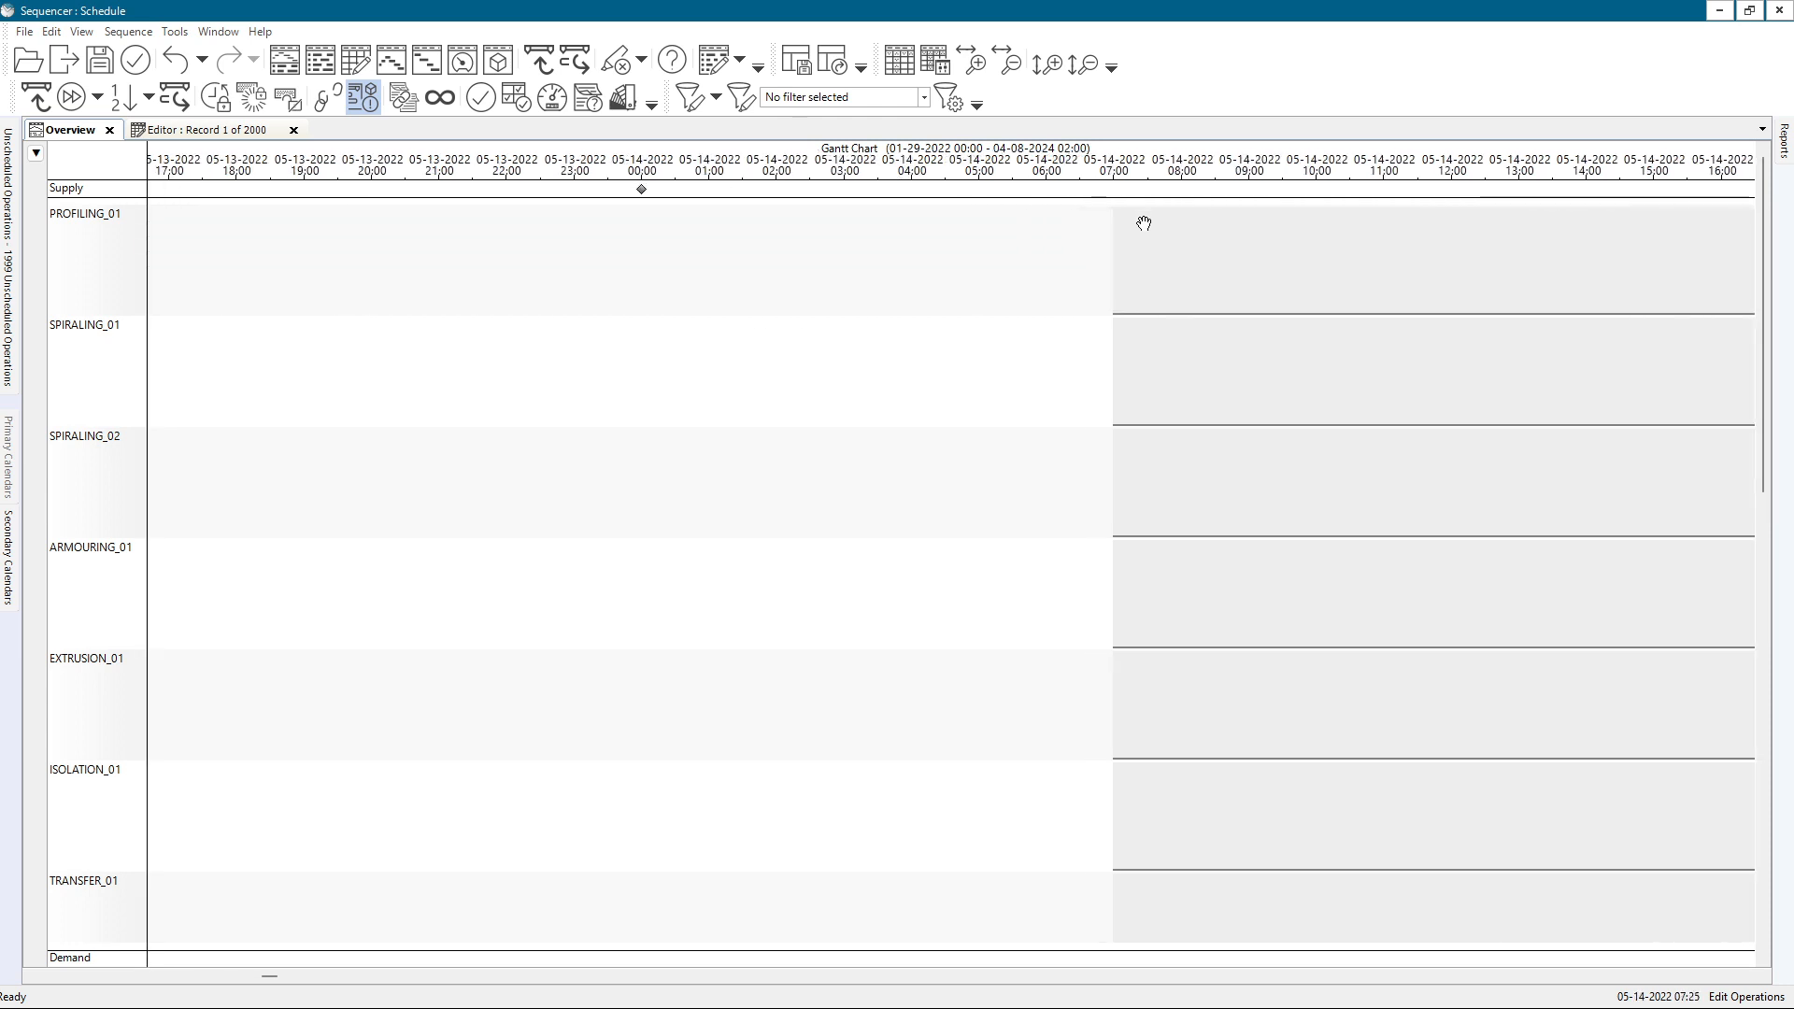
drag(1166, 279, 367, 322)
scroll(621, 317, down, 3)
drag(1469, 334, 692, 376)
drag(1173, 387, 375, 383)
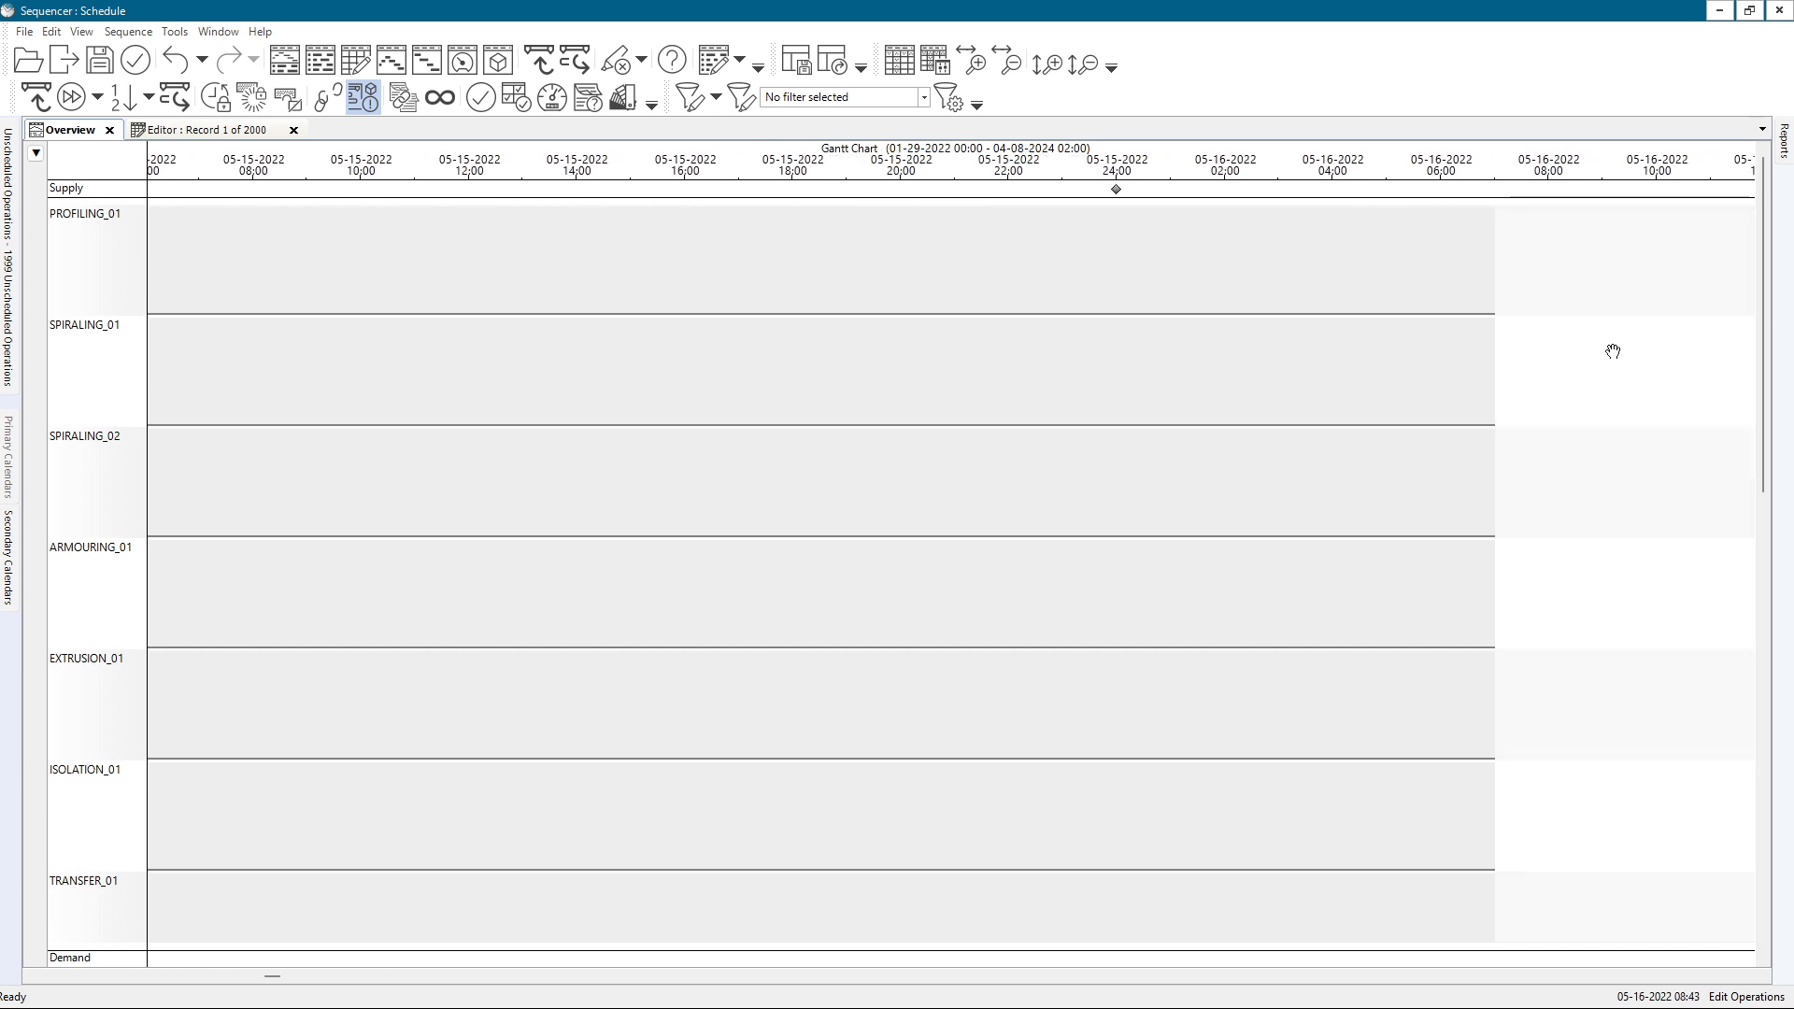
scroll(1610, 291, up, 3)
scroll(1213, 292, down, 2)
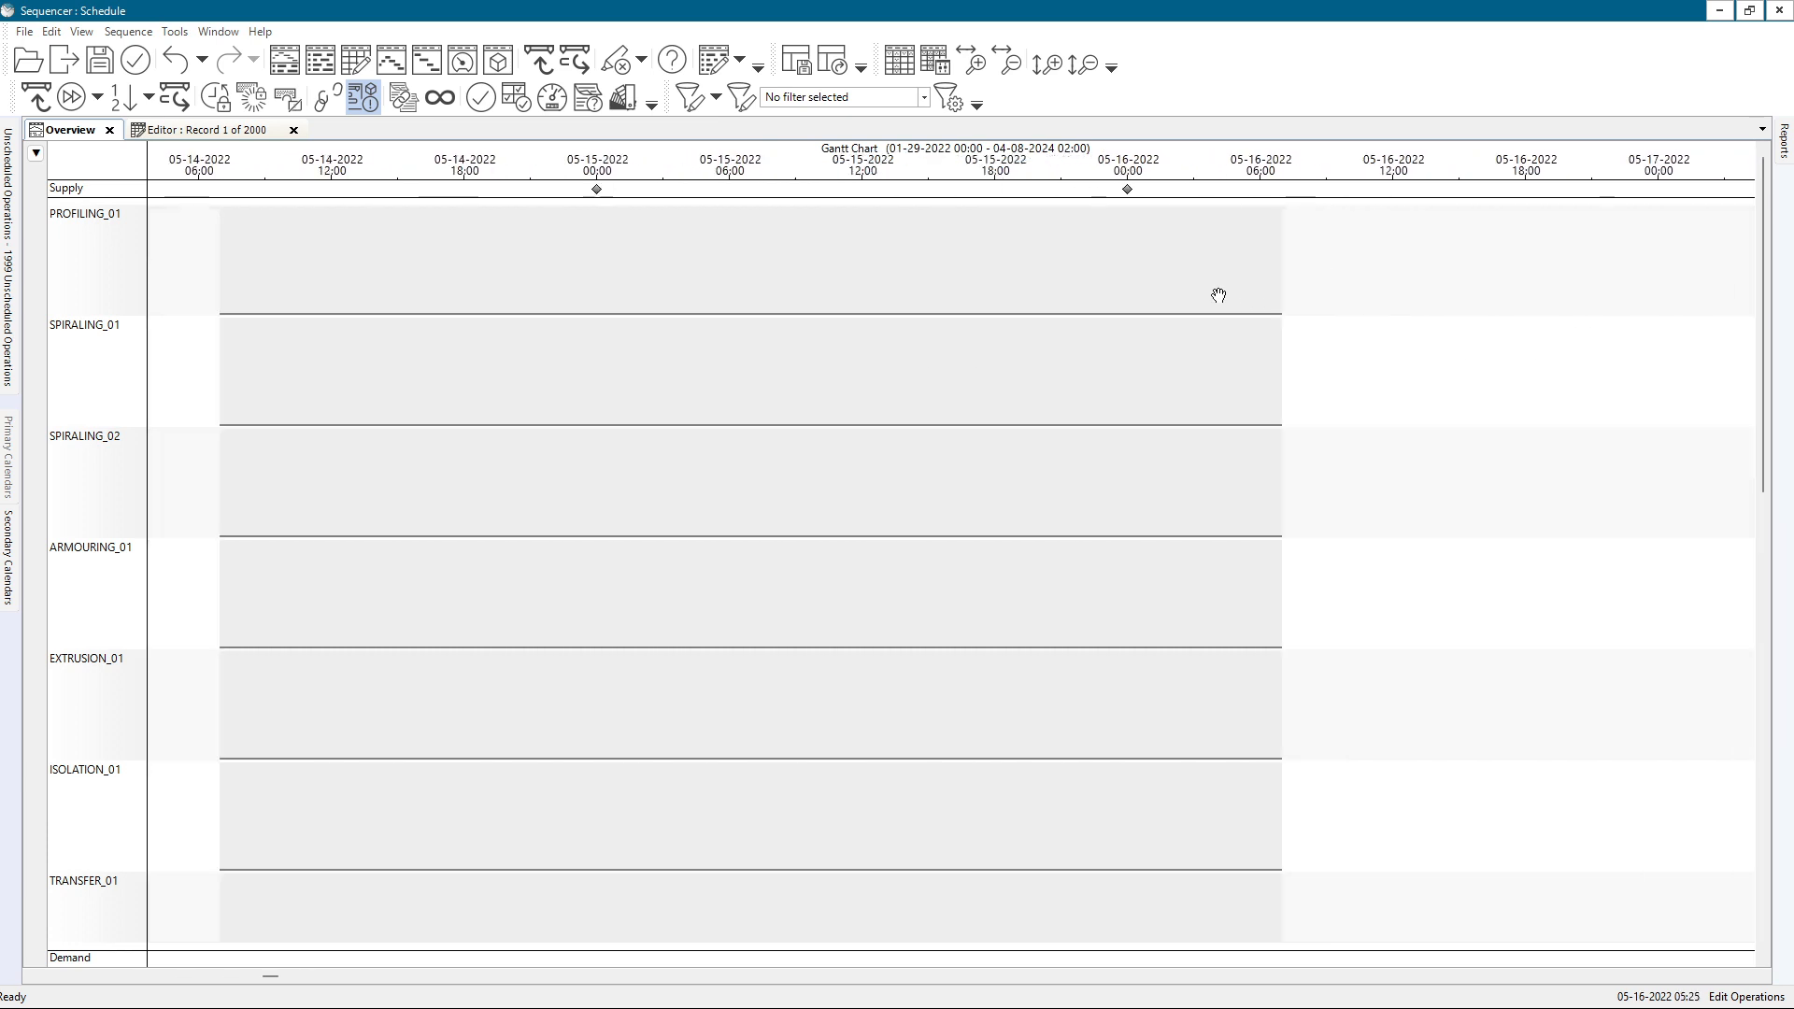
scroll(622, 294, down, 3)
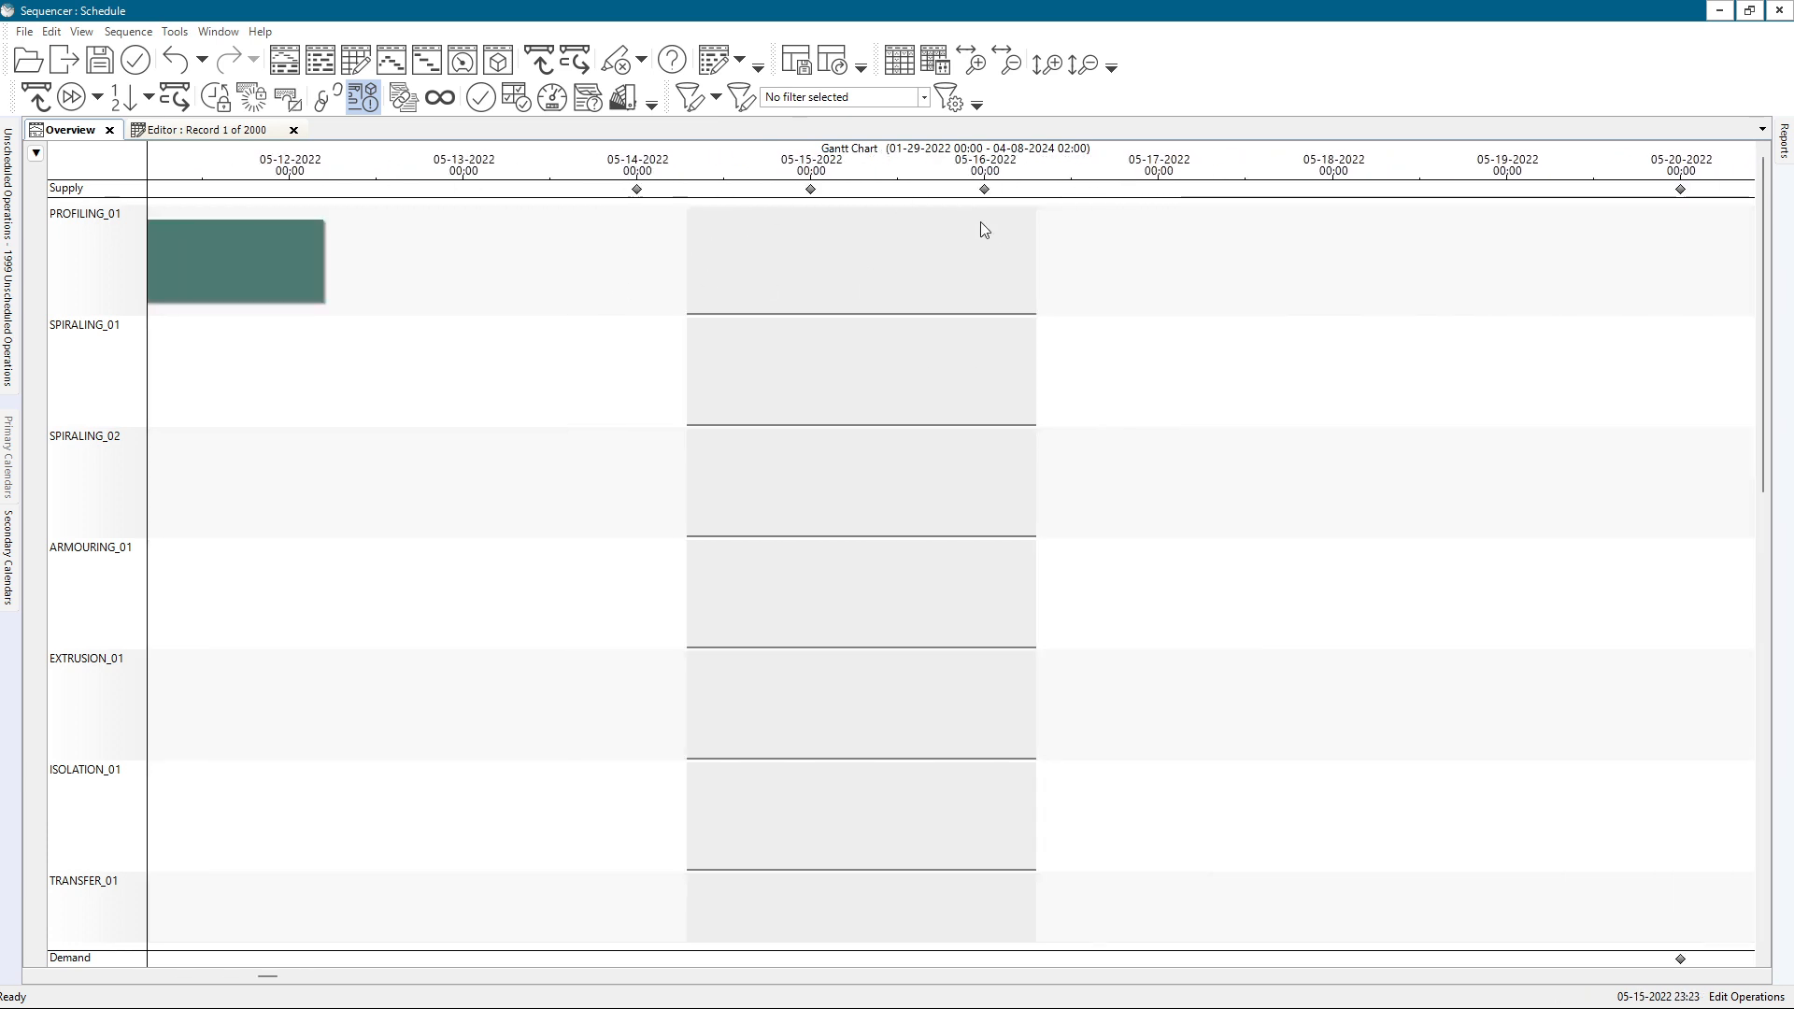
Step: Compare the shaded non-working weekends across the Gantt chart through the end of May 2022
scroll(1006, 264, down, 2)
scroll(608, 267, up, 2)
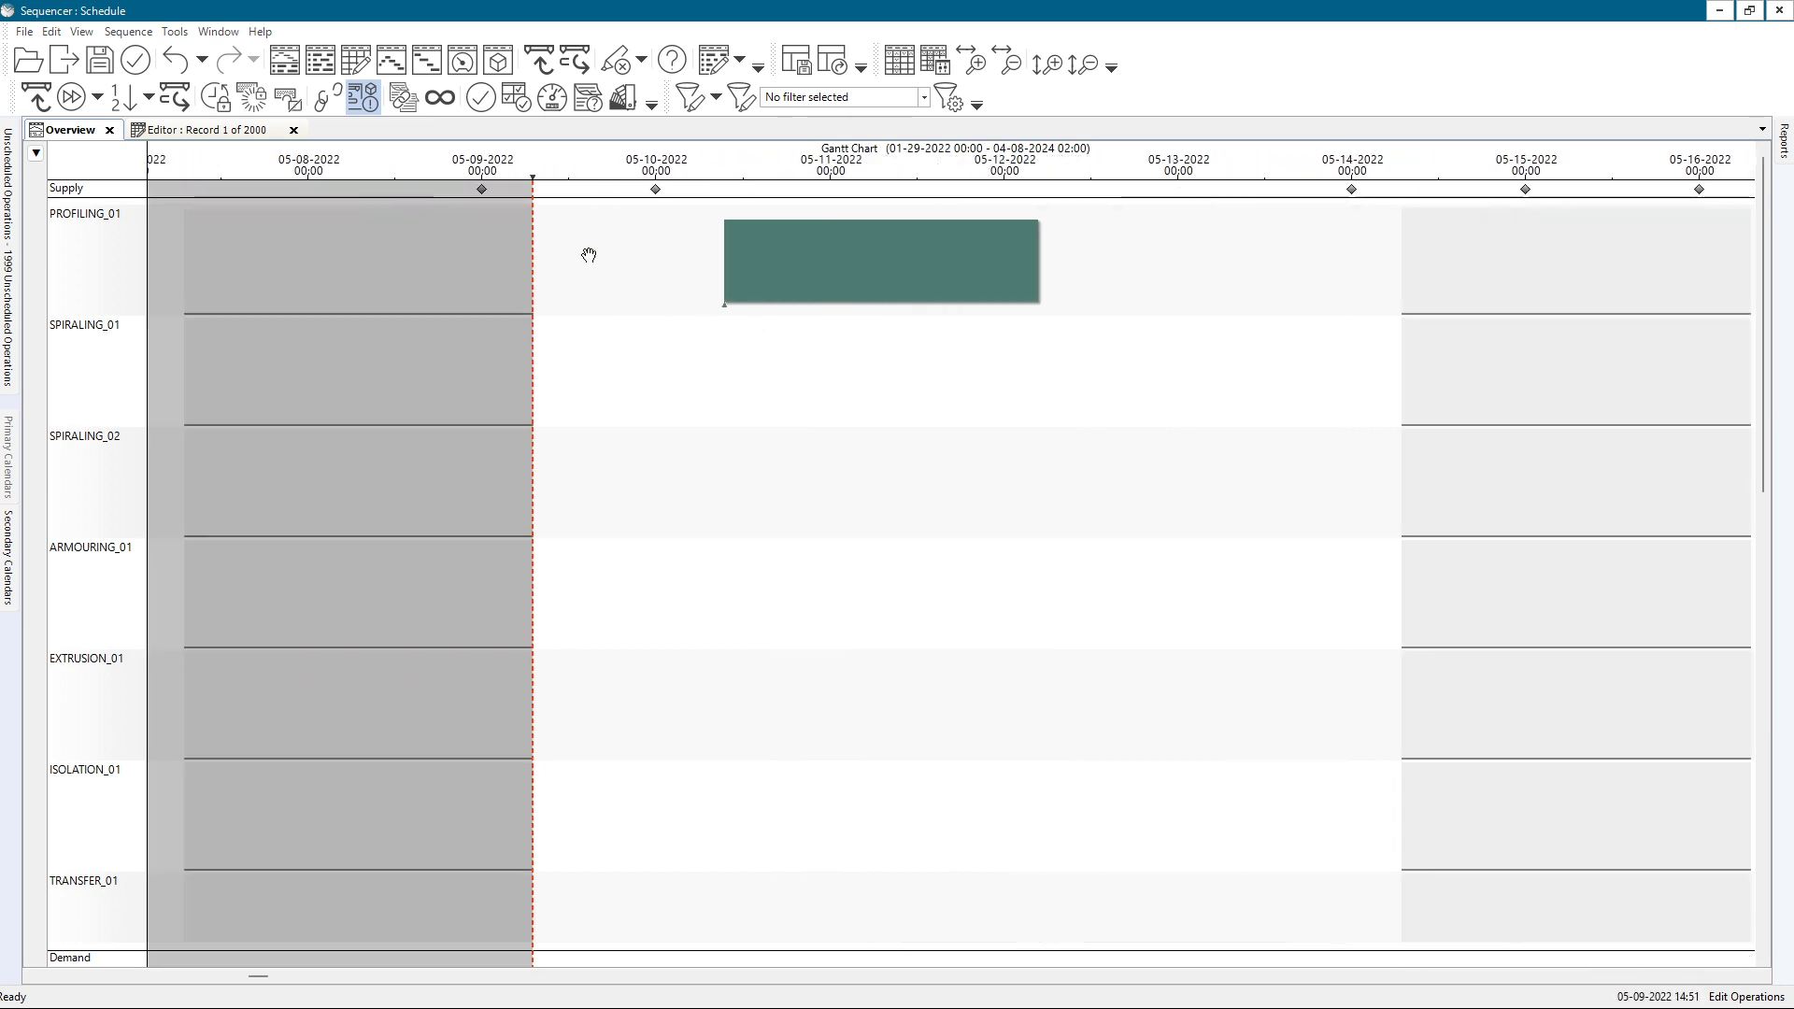
scroll(579, 253, down, 1)
scroll(1437, 323, down, 2)
drag(1438, 324, 950, 338)
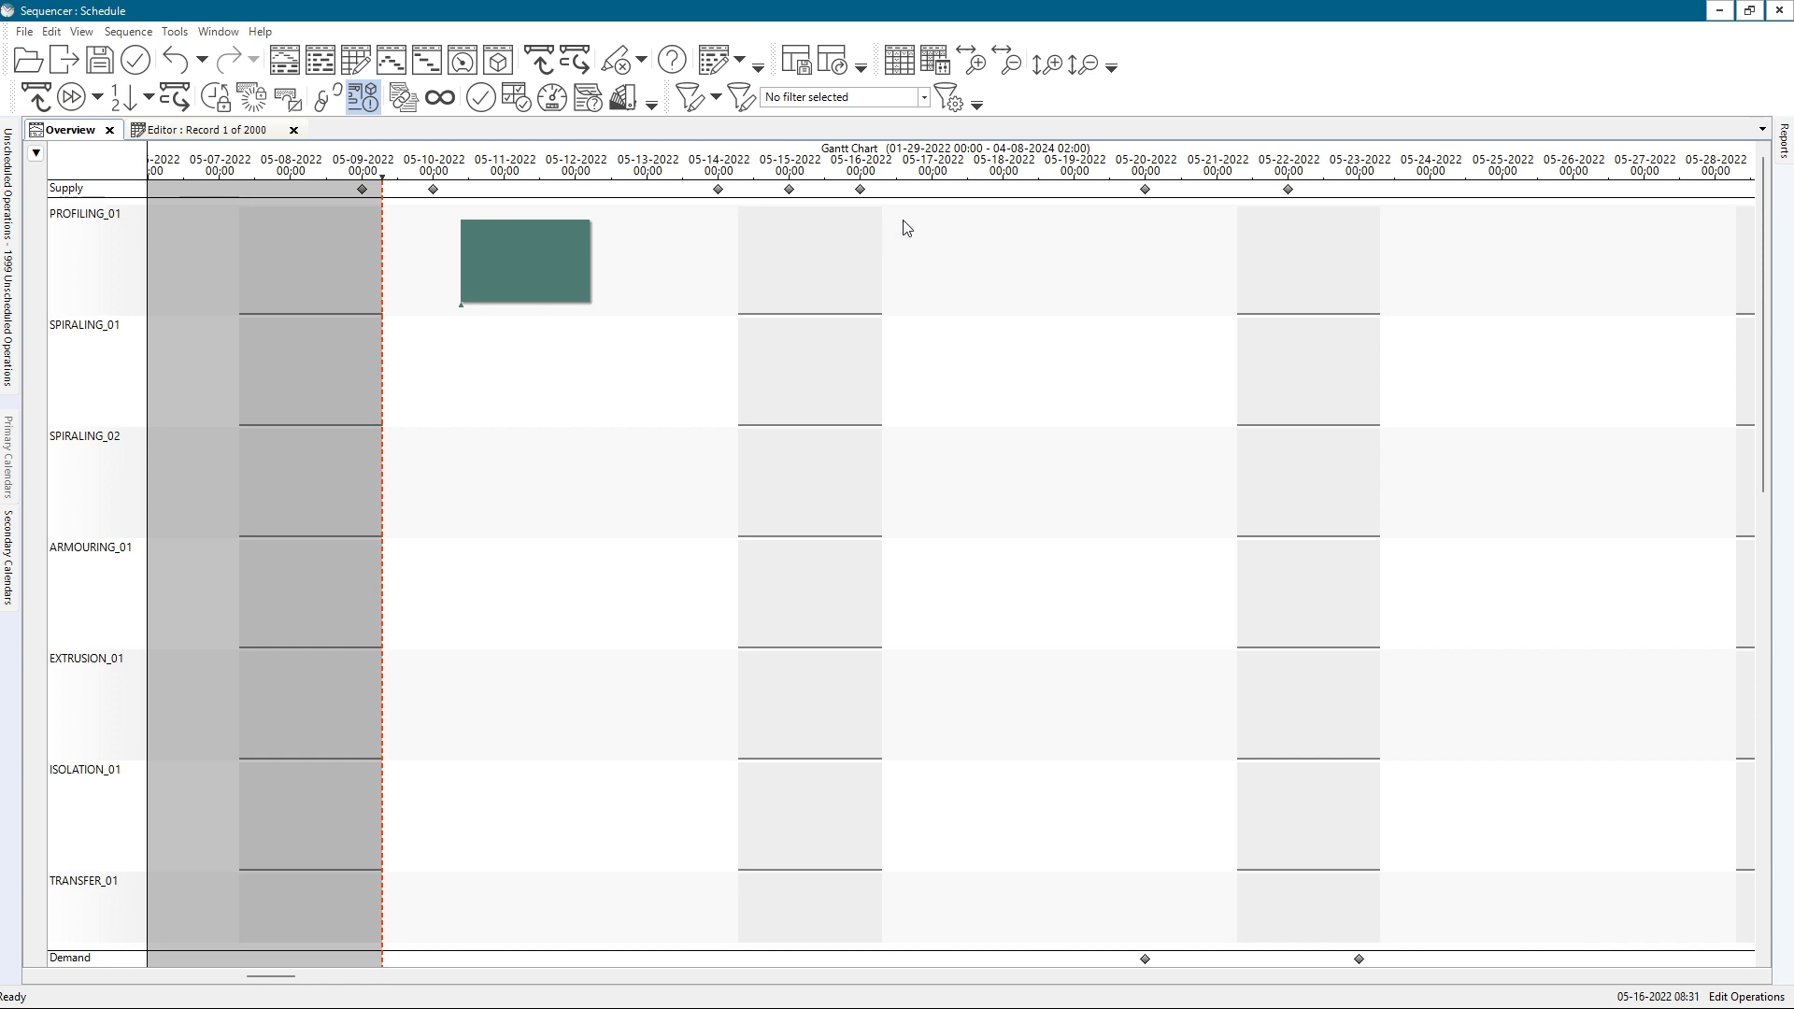
drag(1381, 245, 1000, 271)
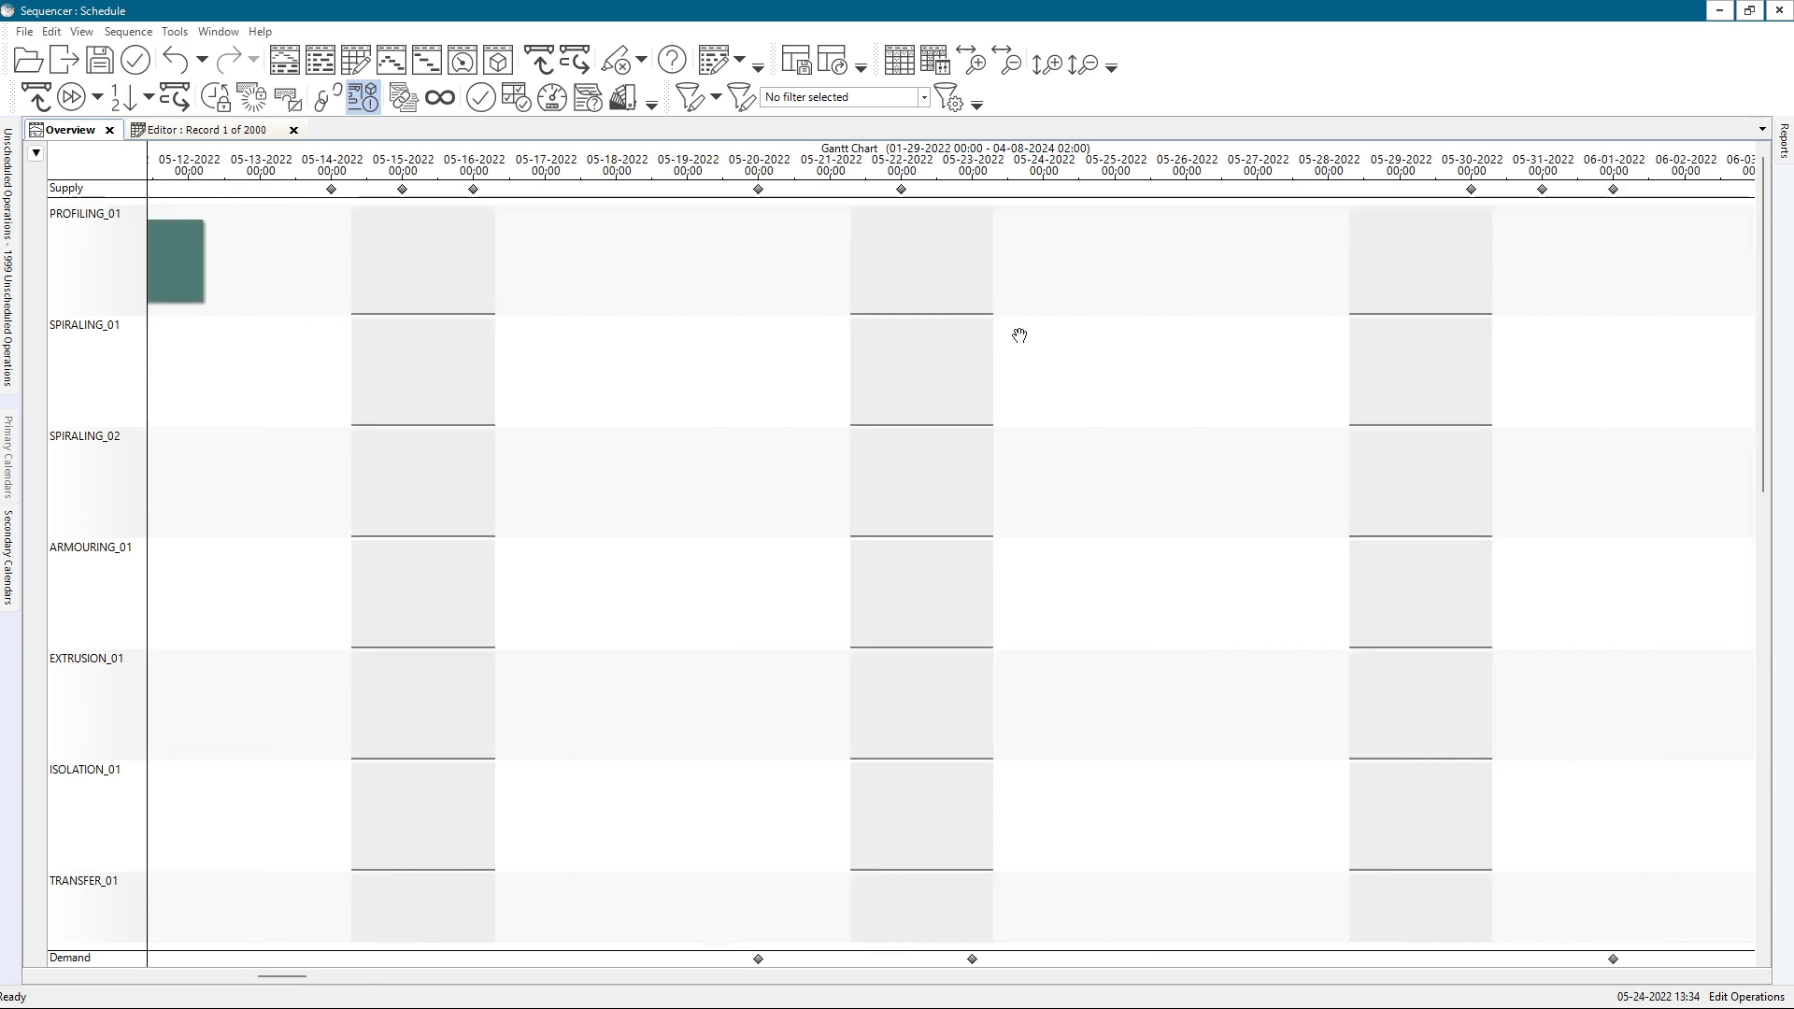
scroll(1139, 302, down, 2)
drag(749, 405, 978, 398)
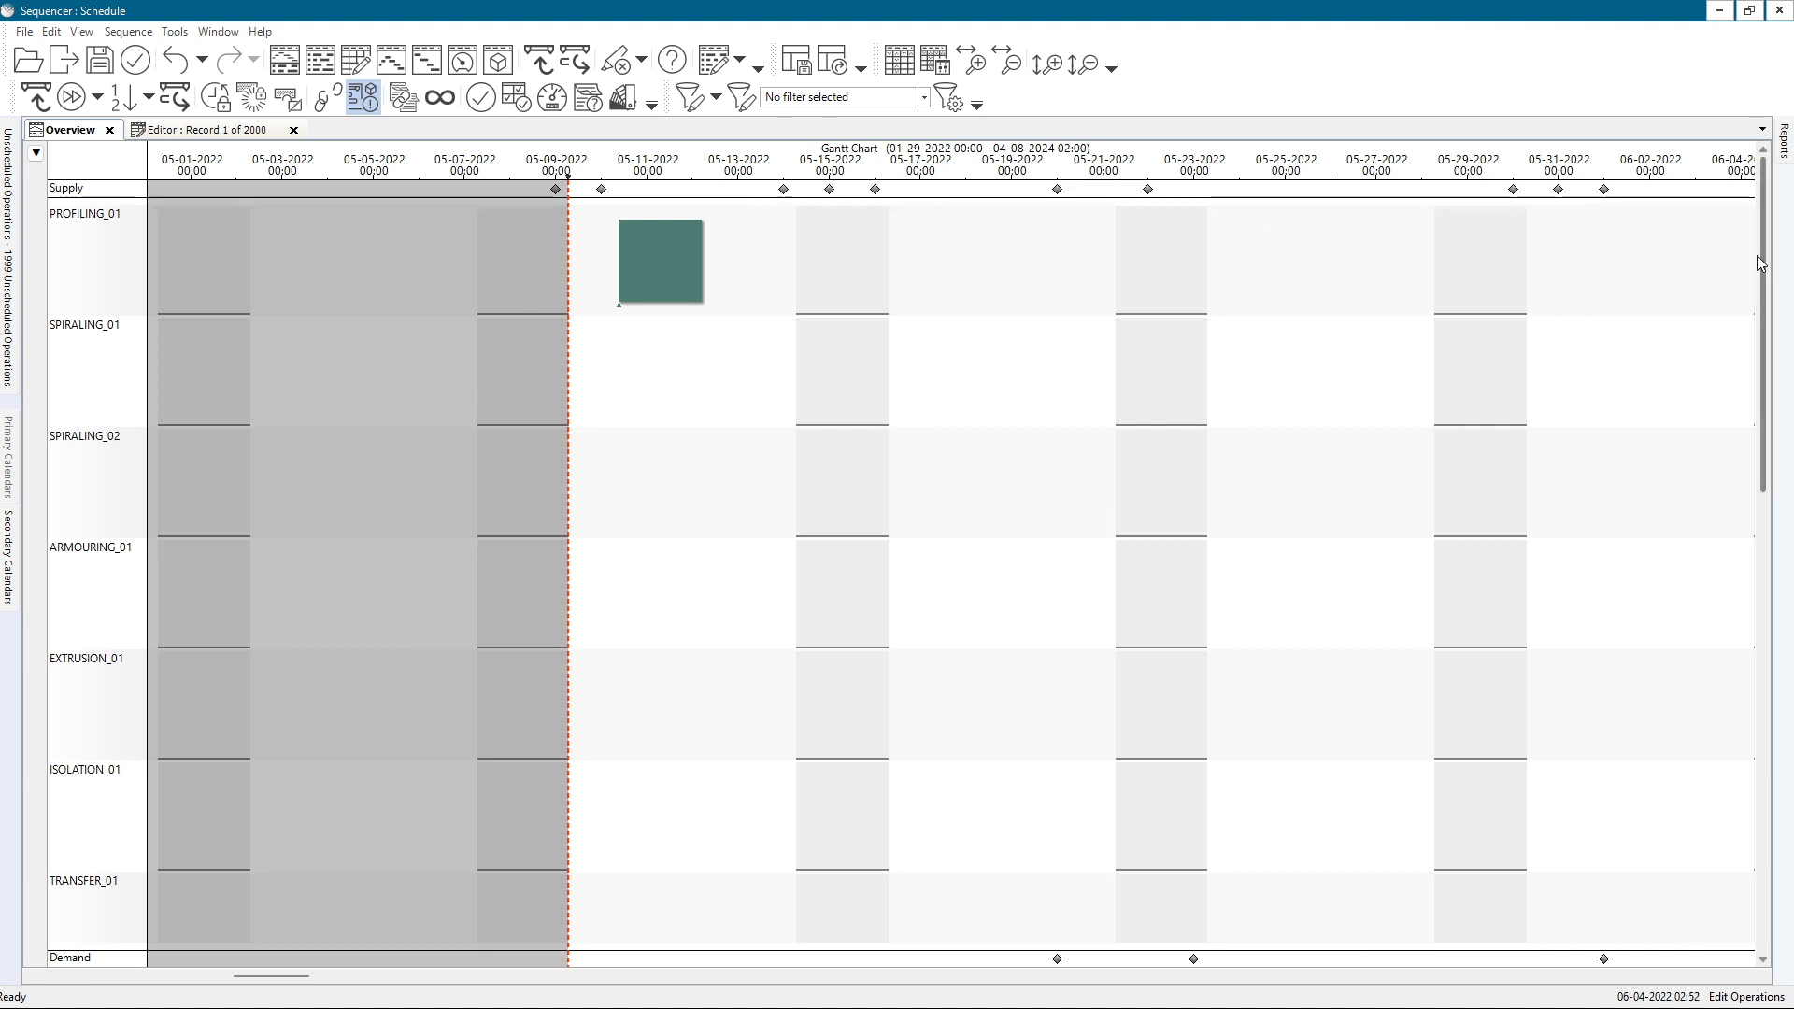
mouse_move(559, 192)
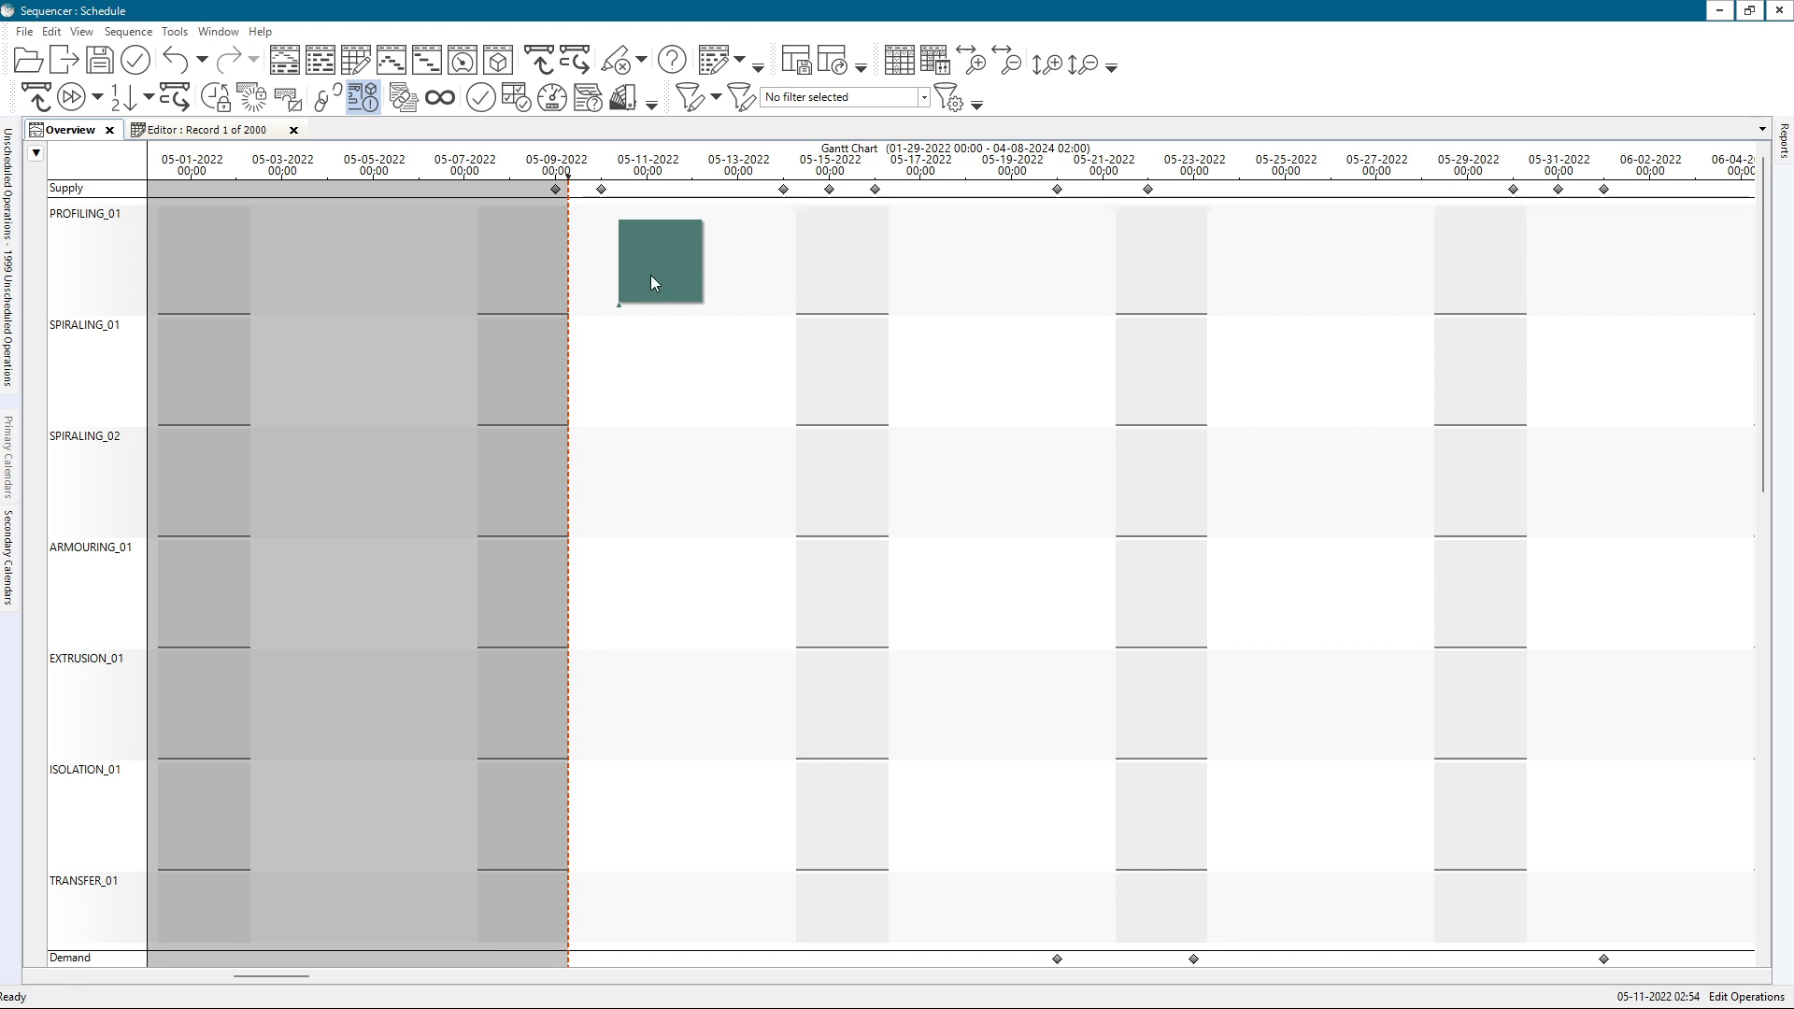
drag(670, 273, 688, 251)
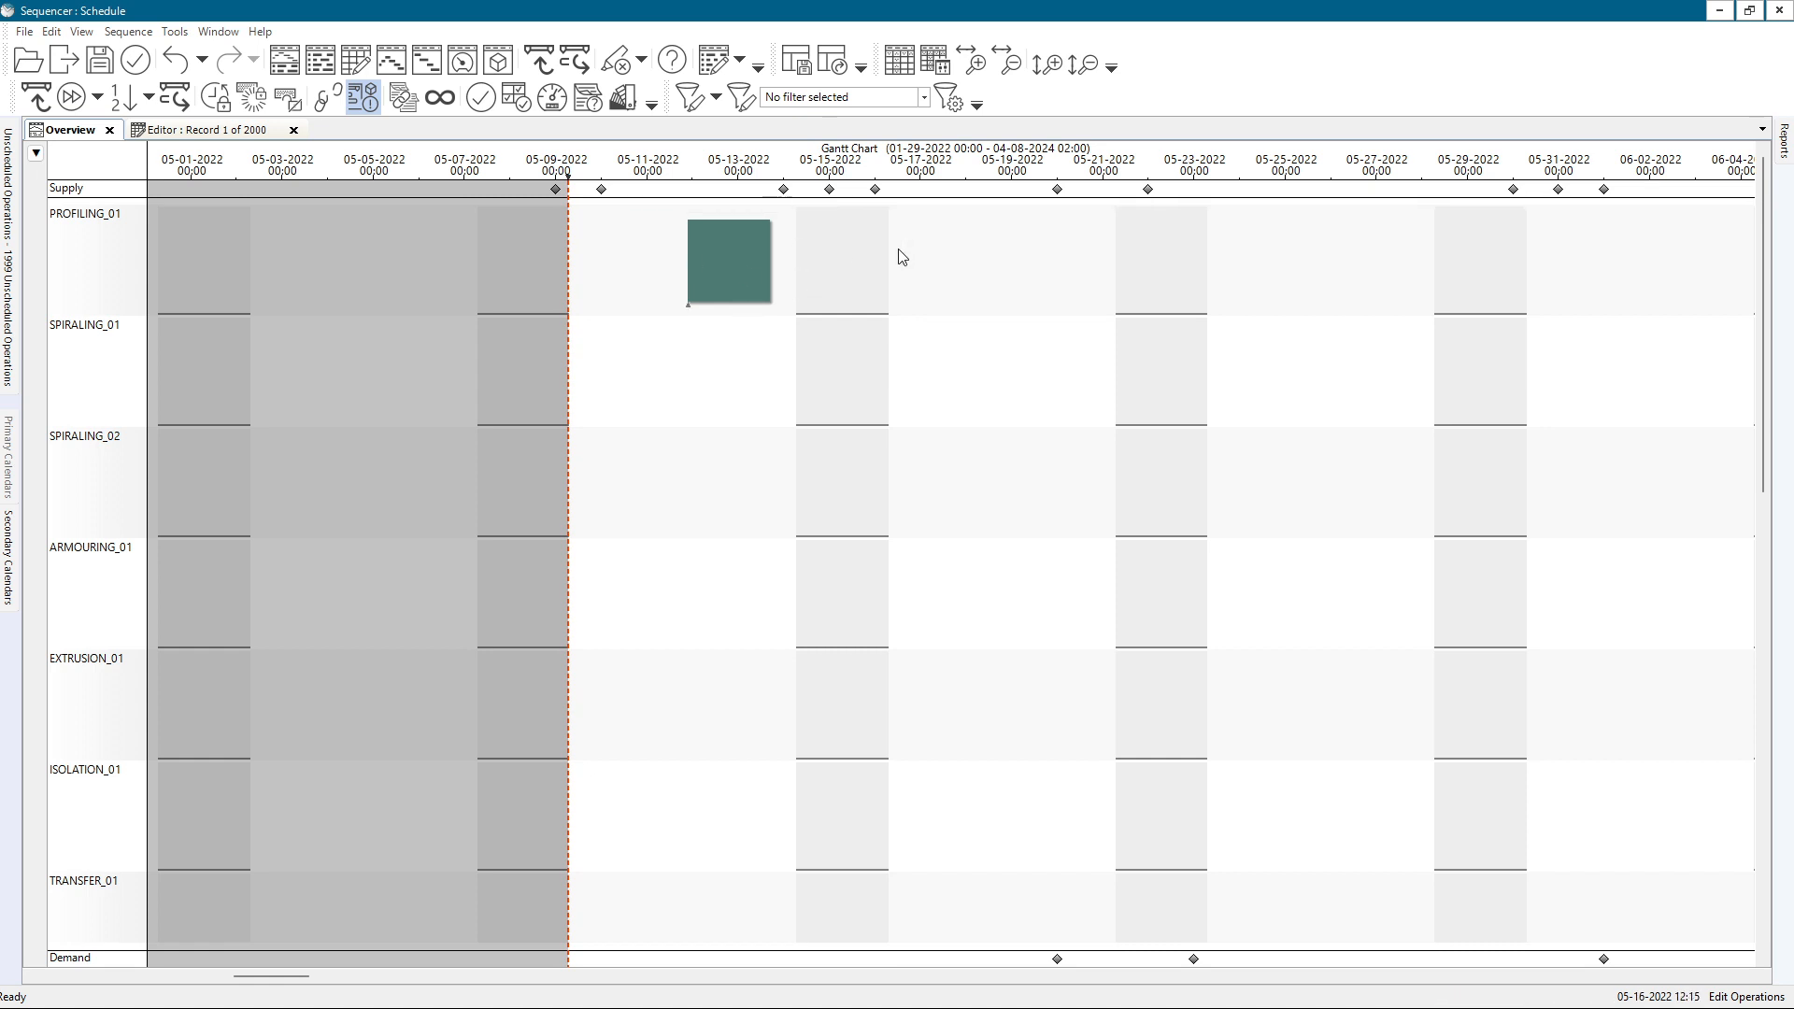
mouse_move(710, 263)
mouse_down()
mouse_move(823, 266)
mouse_move(708, 265)
mouse_up()
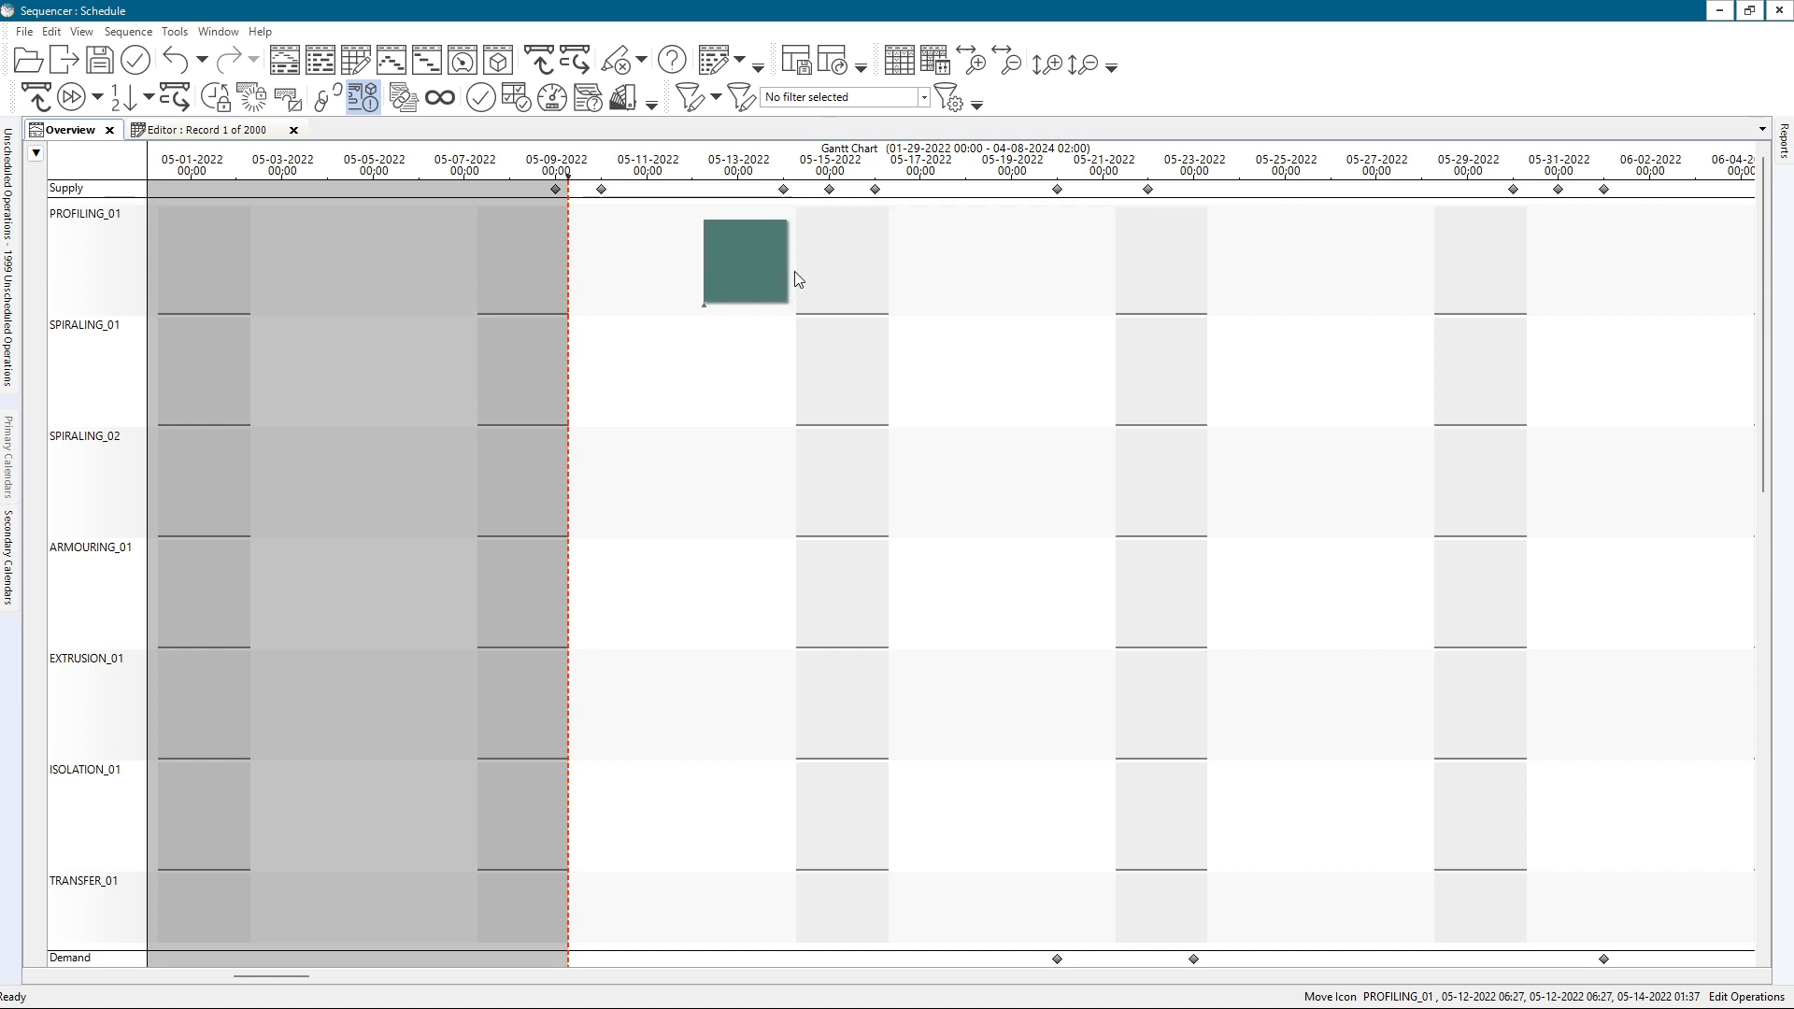
scroll(779, 273, up, 3)
drag(657, 276, 904, 261)
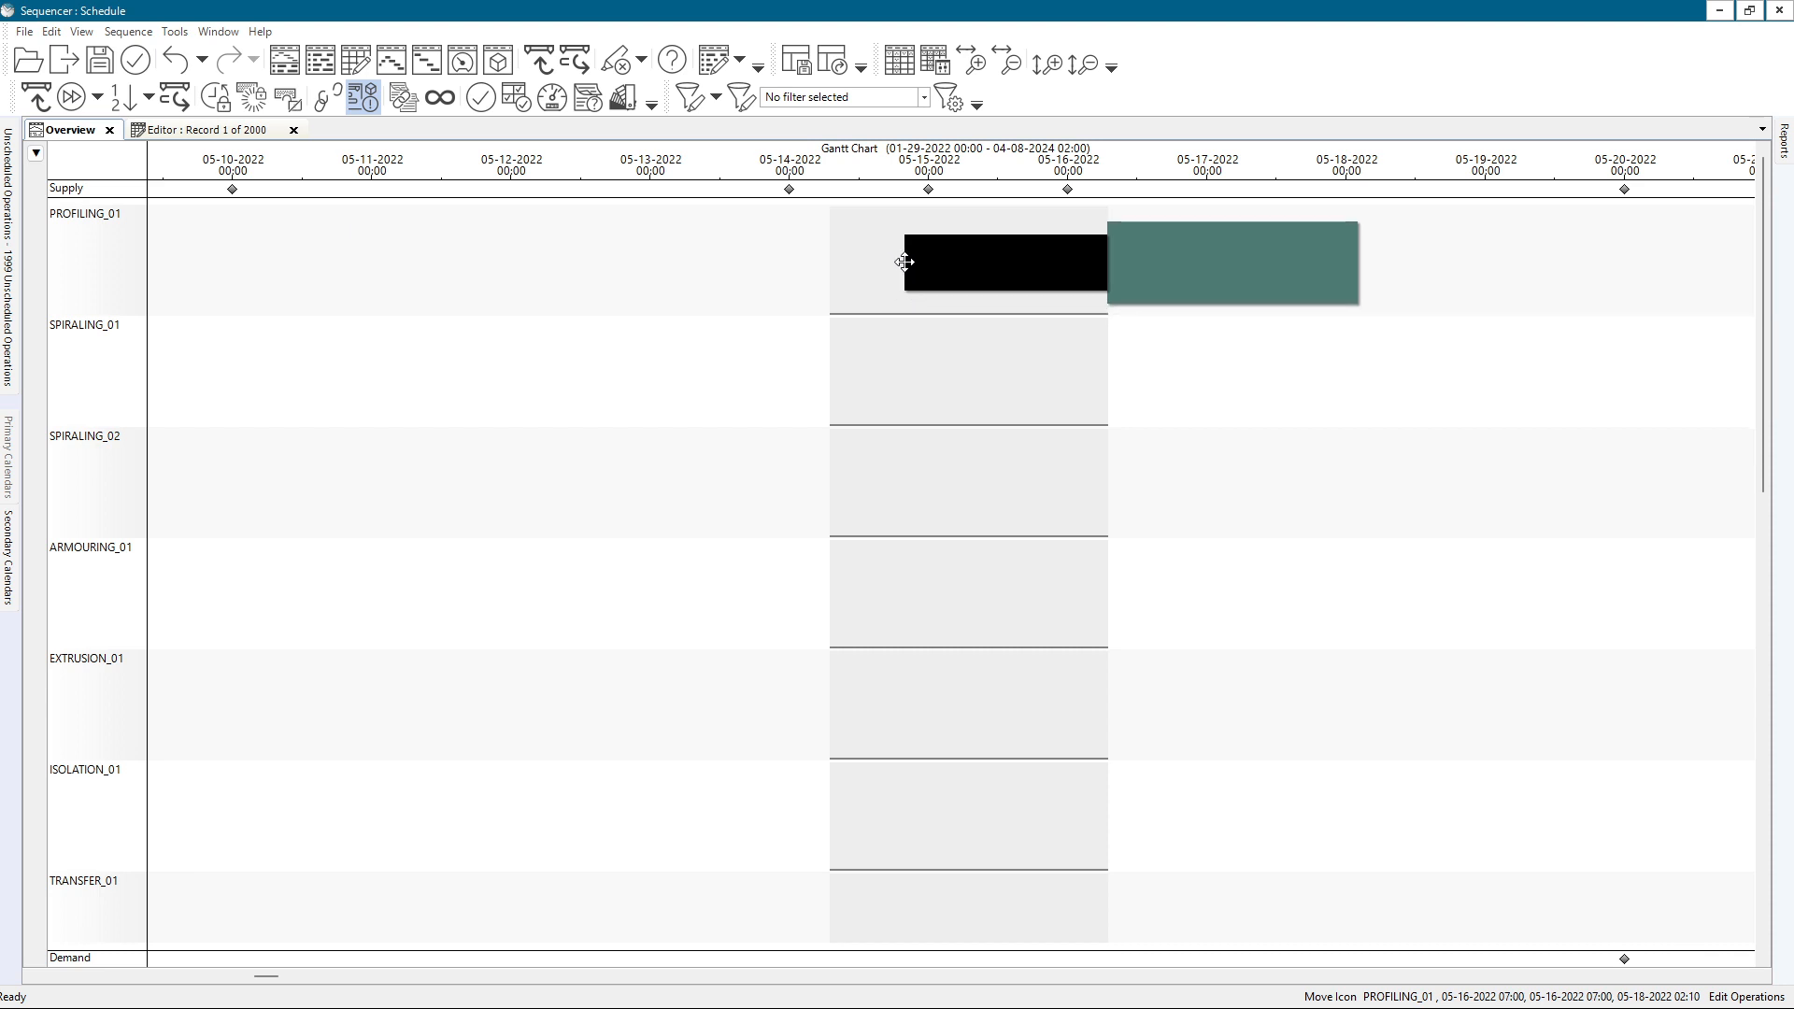
mouse_move(905, 262)
mouse_down()
mouse_move(808, 259)
mouse_move(925, 252)
mouse_move(813, 263)
mouse_move(913, 266)
mouse_move(896, 264)
mouse_up()
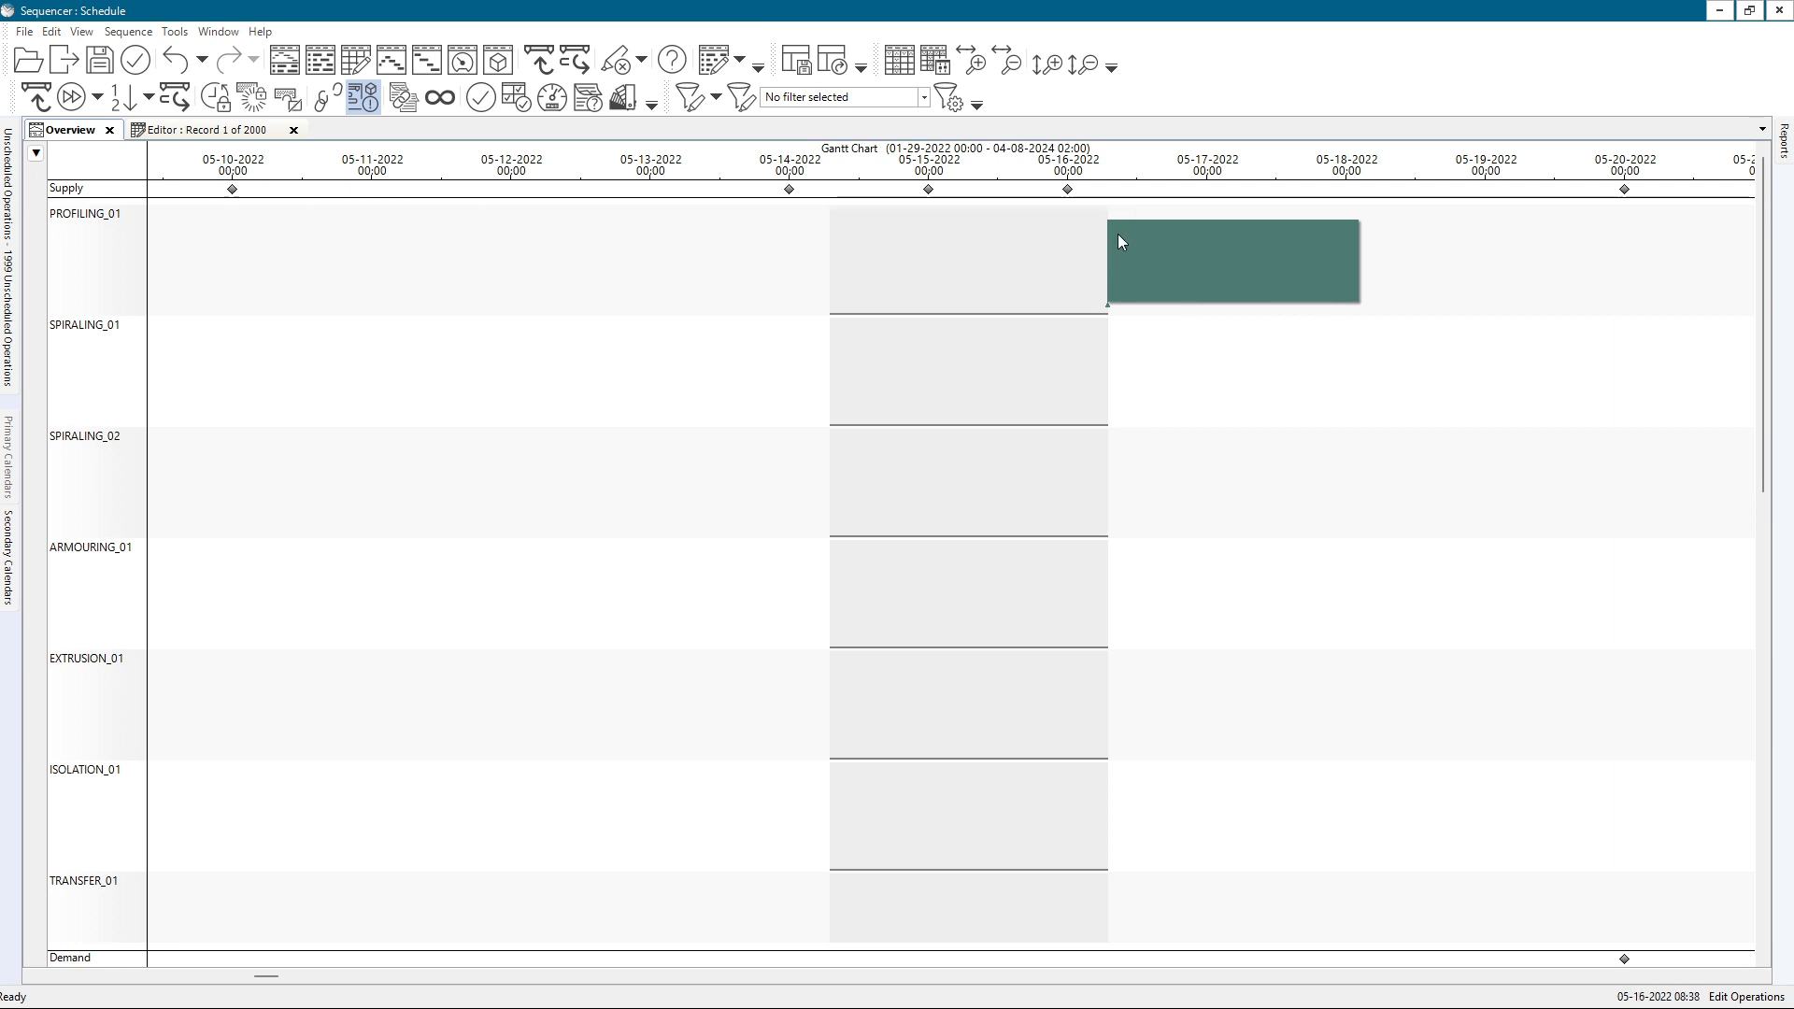
Step: Move the PROFILING_01 operation to start on 05-13-2022, so that it spans the weekend non-working block
mouse_move(1119, 238)
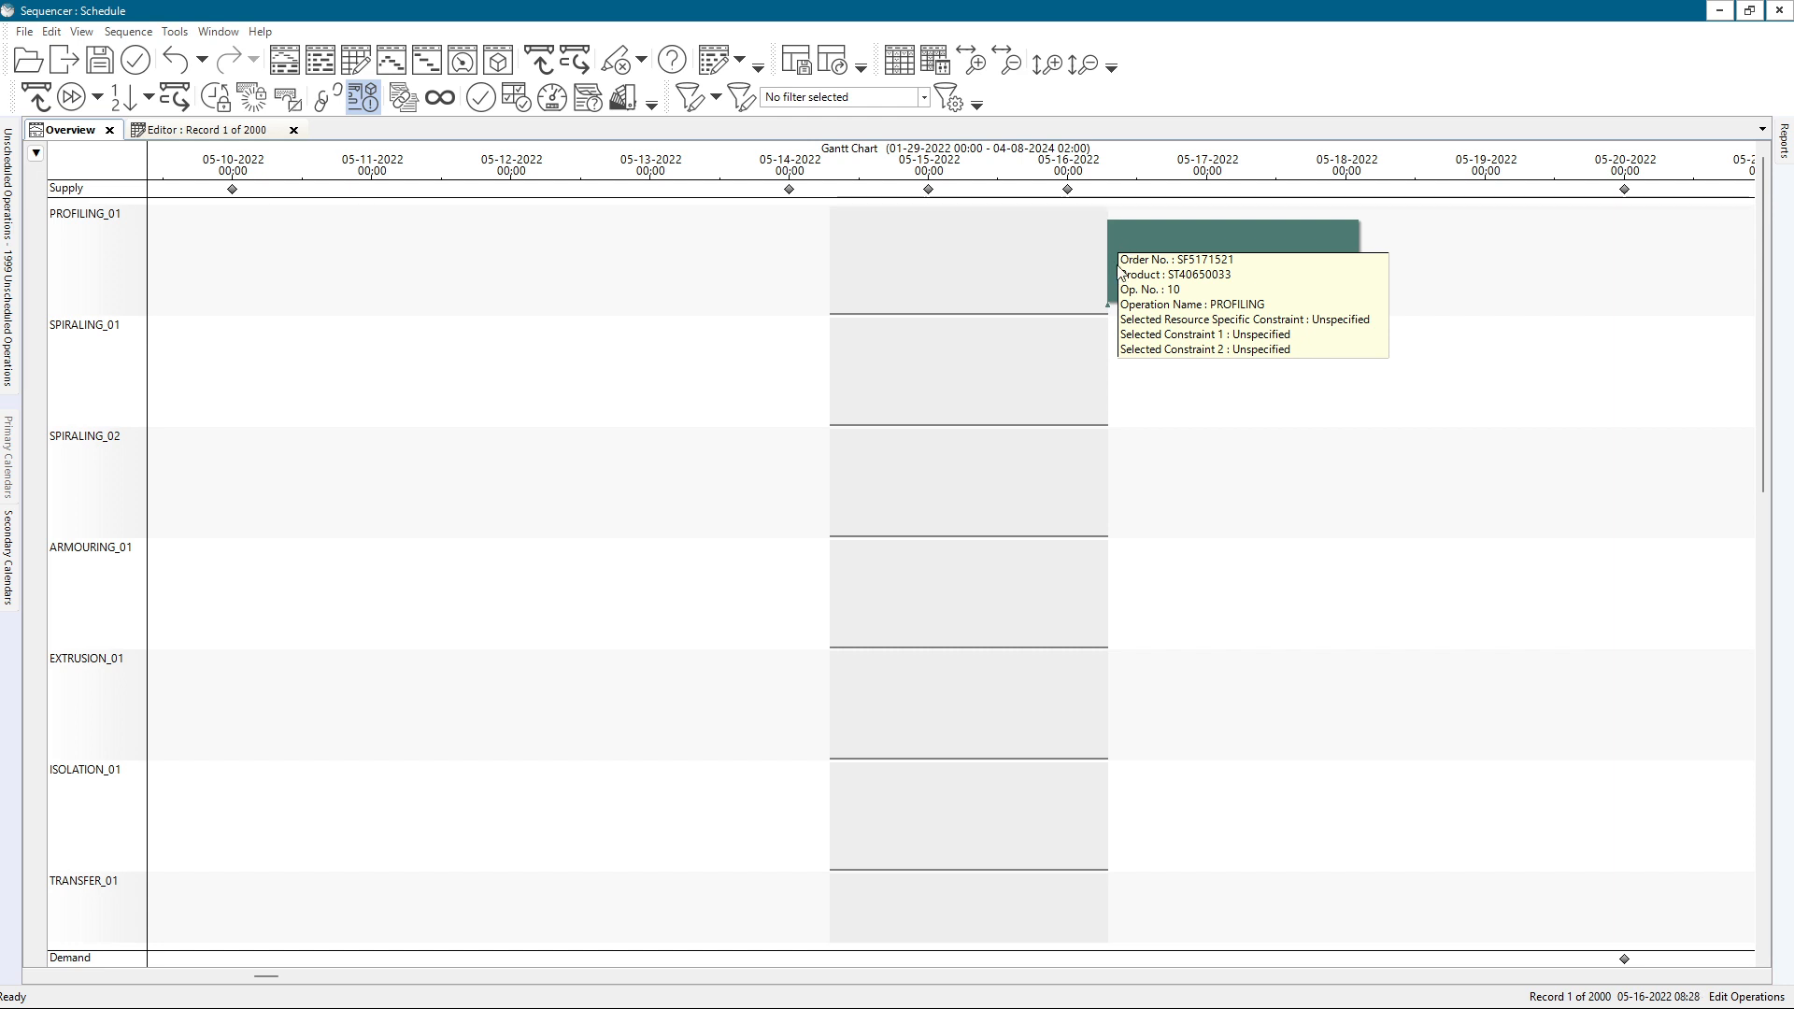
scroll(1111, 389, down, 2)
drag(1117, 266, 877, 286)
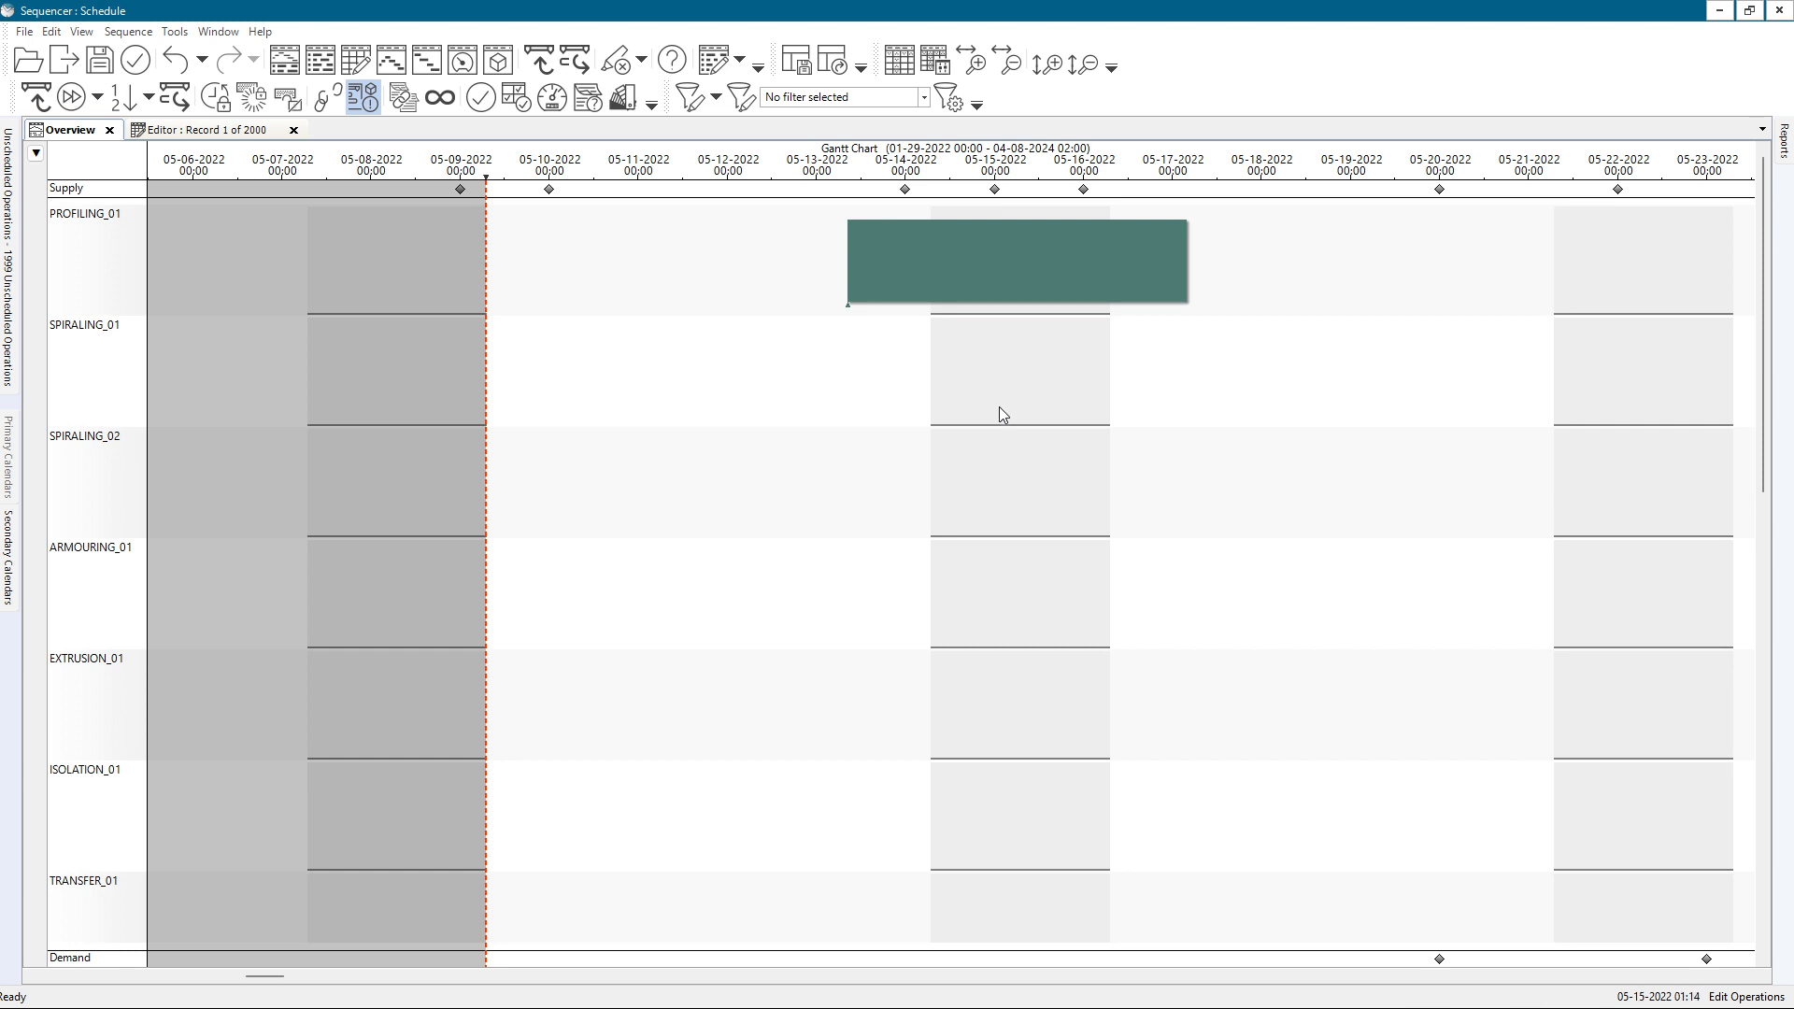
scroll(986, 408, down, 1)
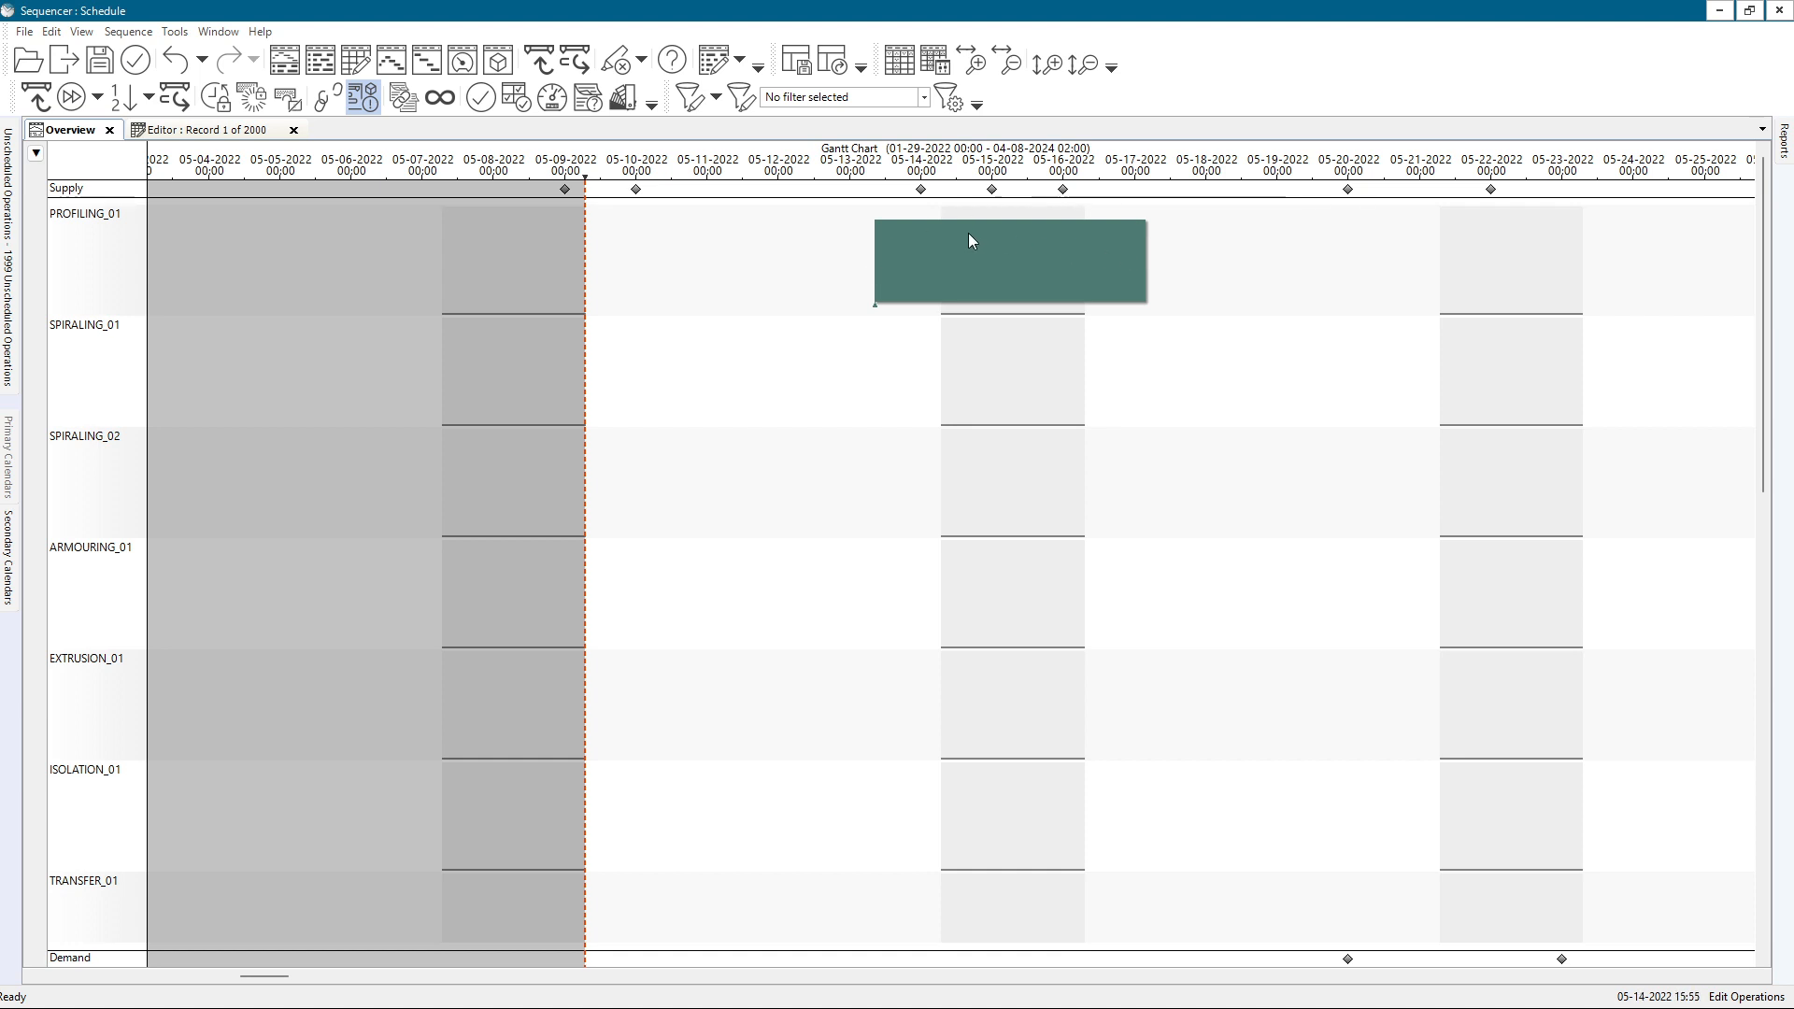
mouse_move(968, 233)
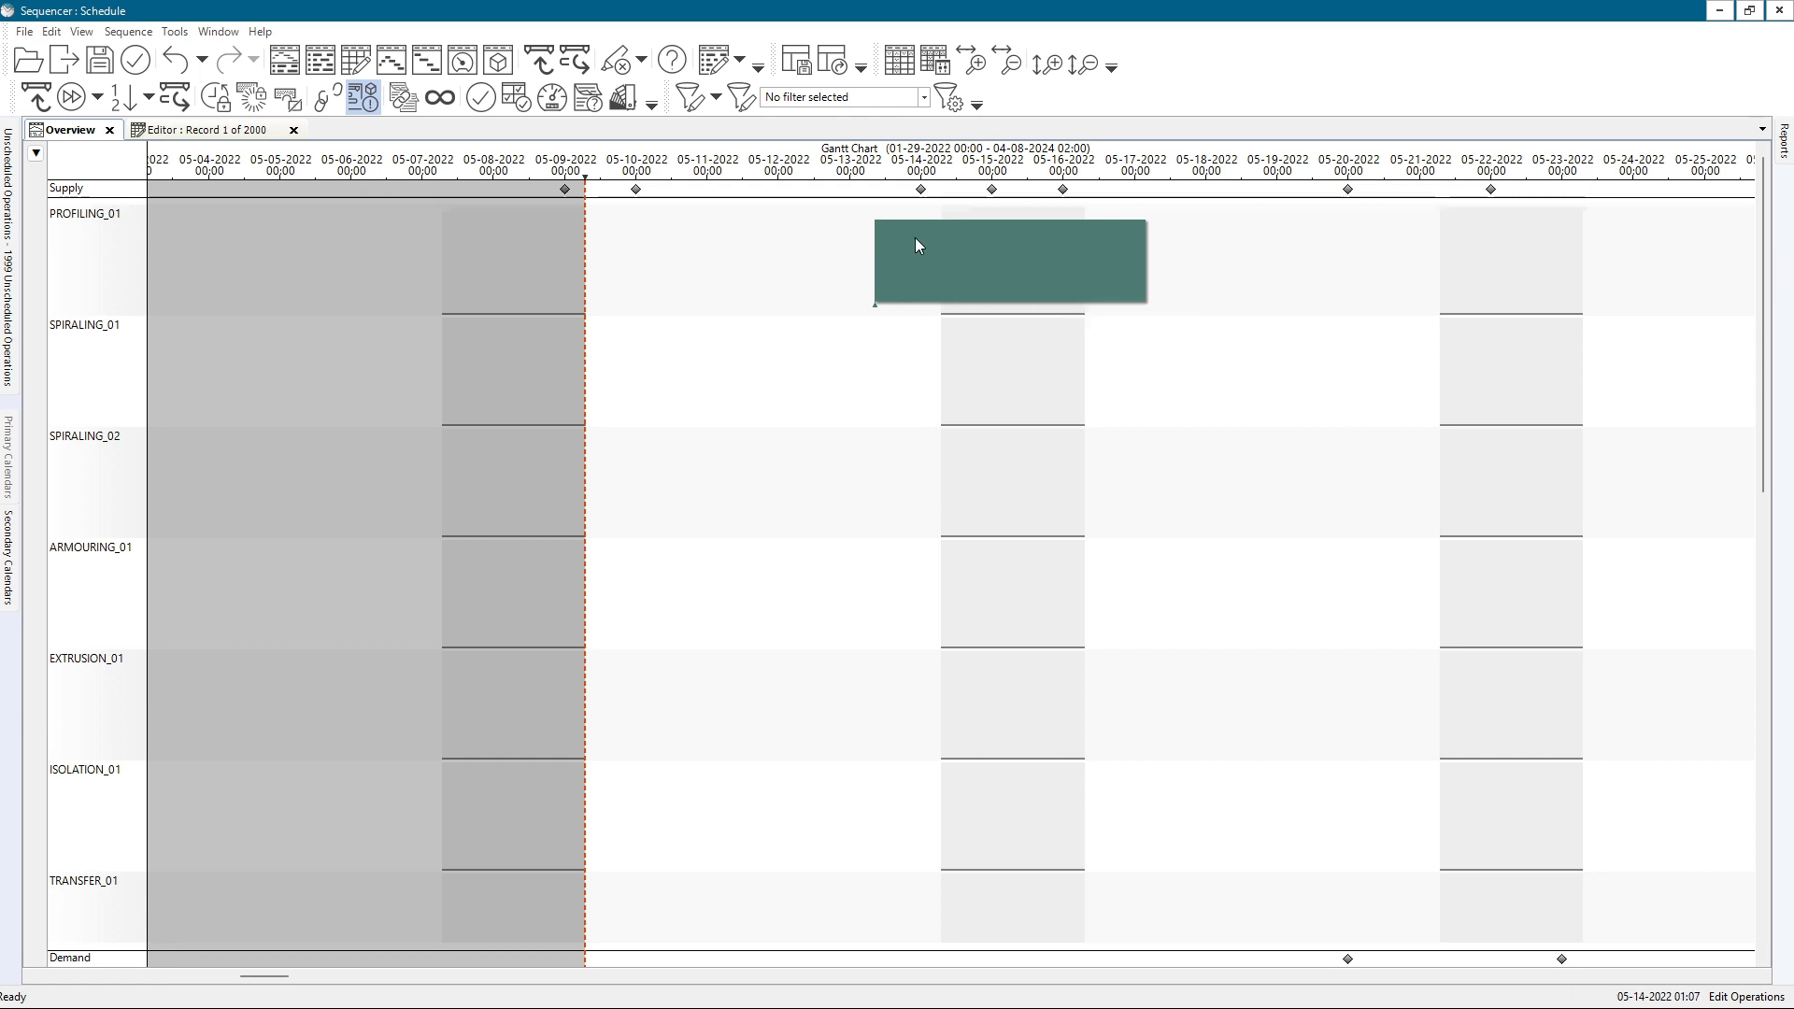
Step: Display the calendar on top of the operations in the Gantt chart
click(82, 32)
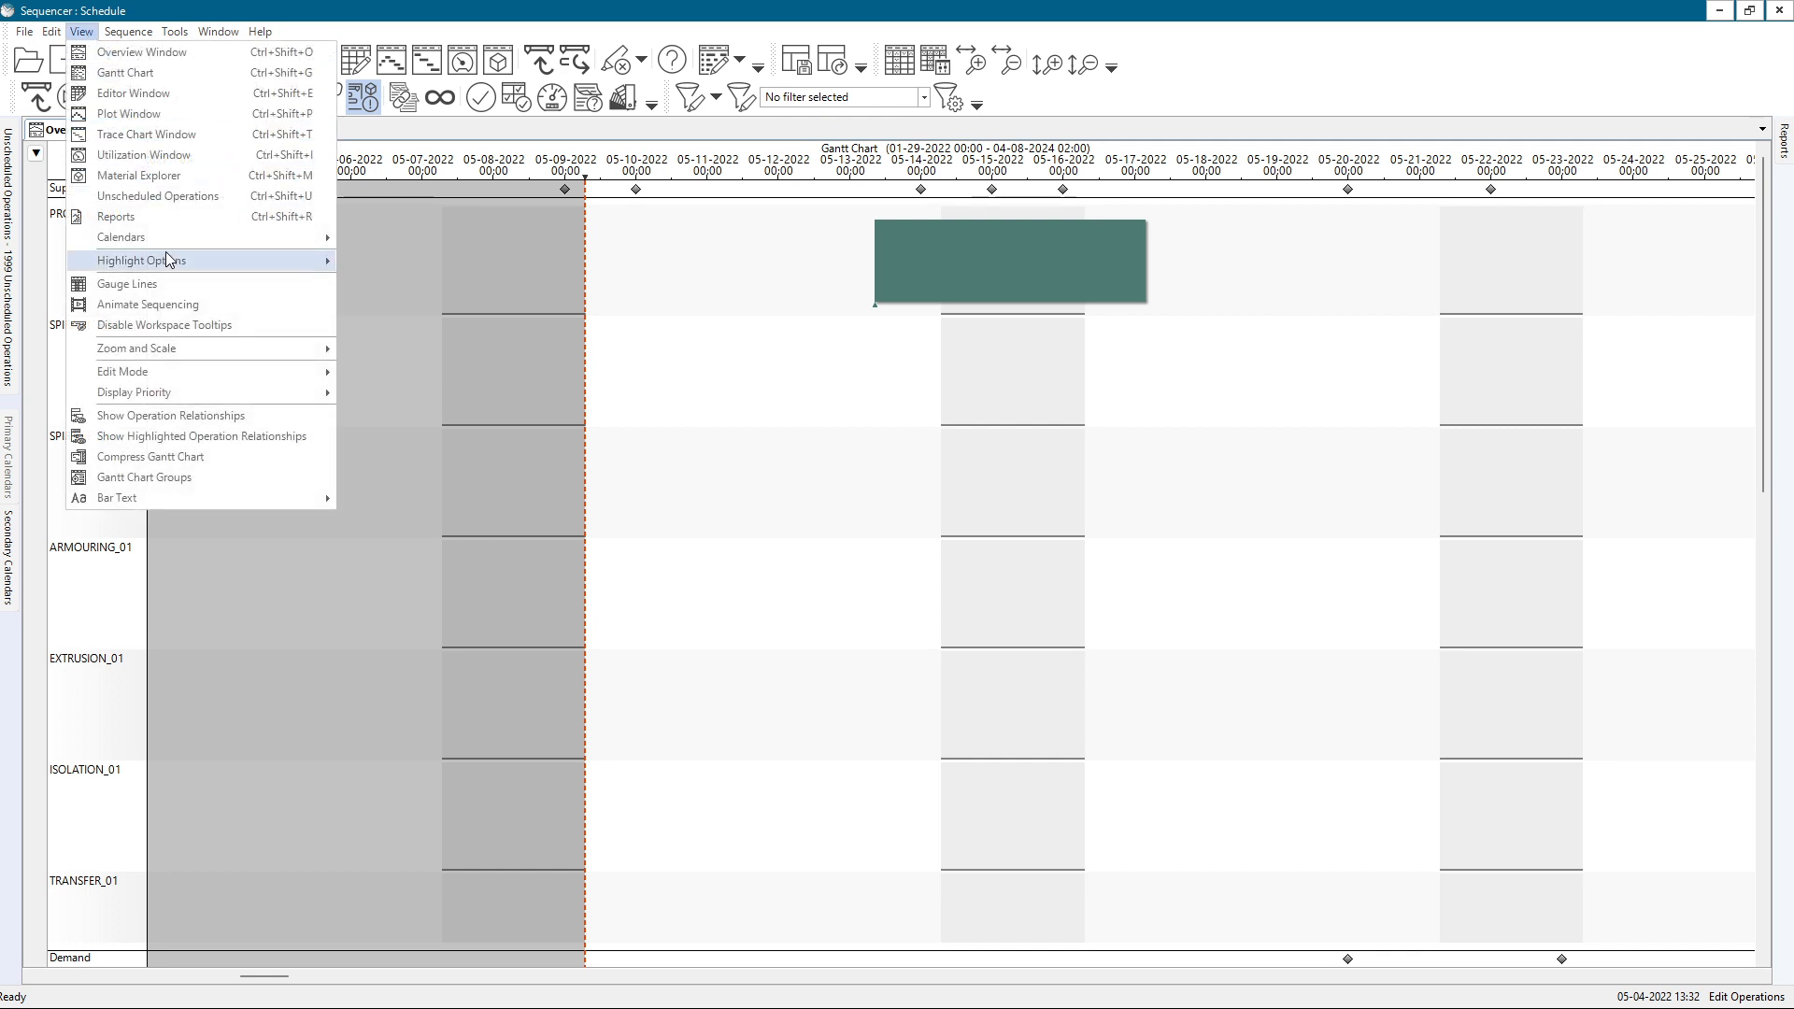
mouse_move(165, 238)
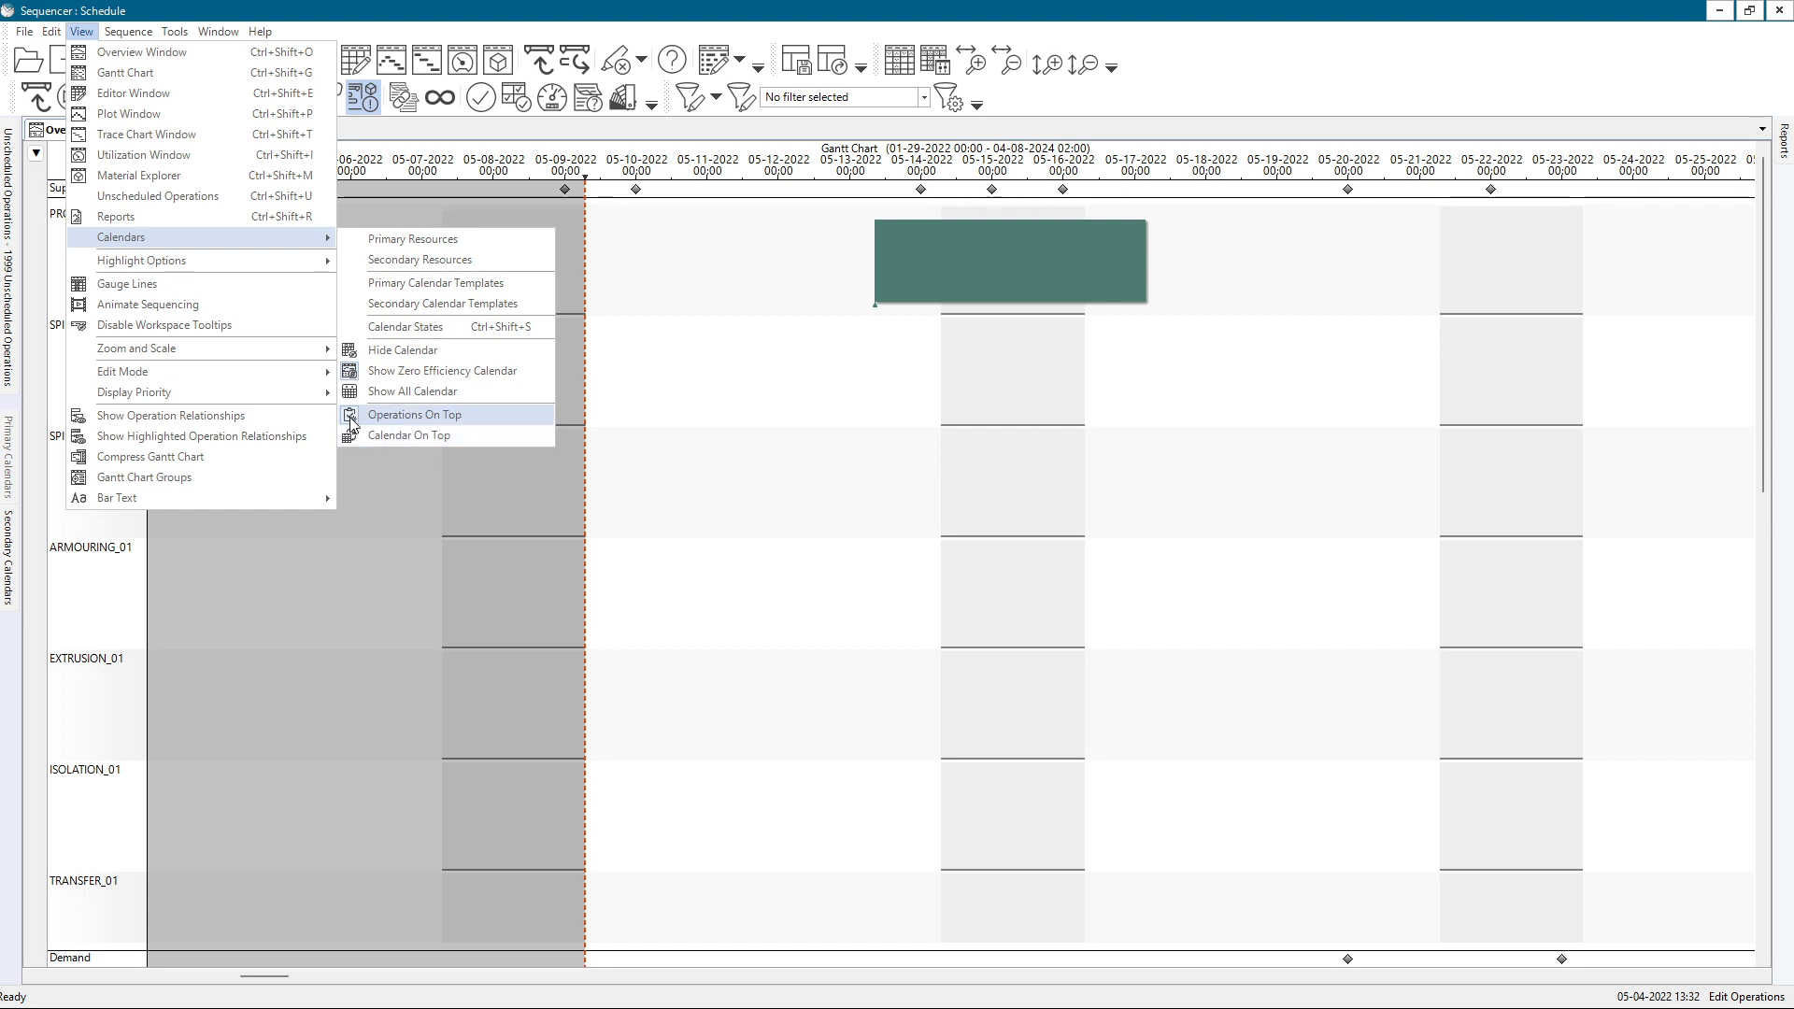
click(417, 435)
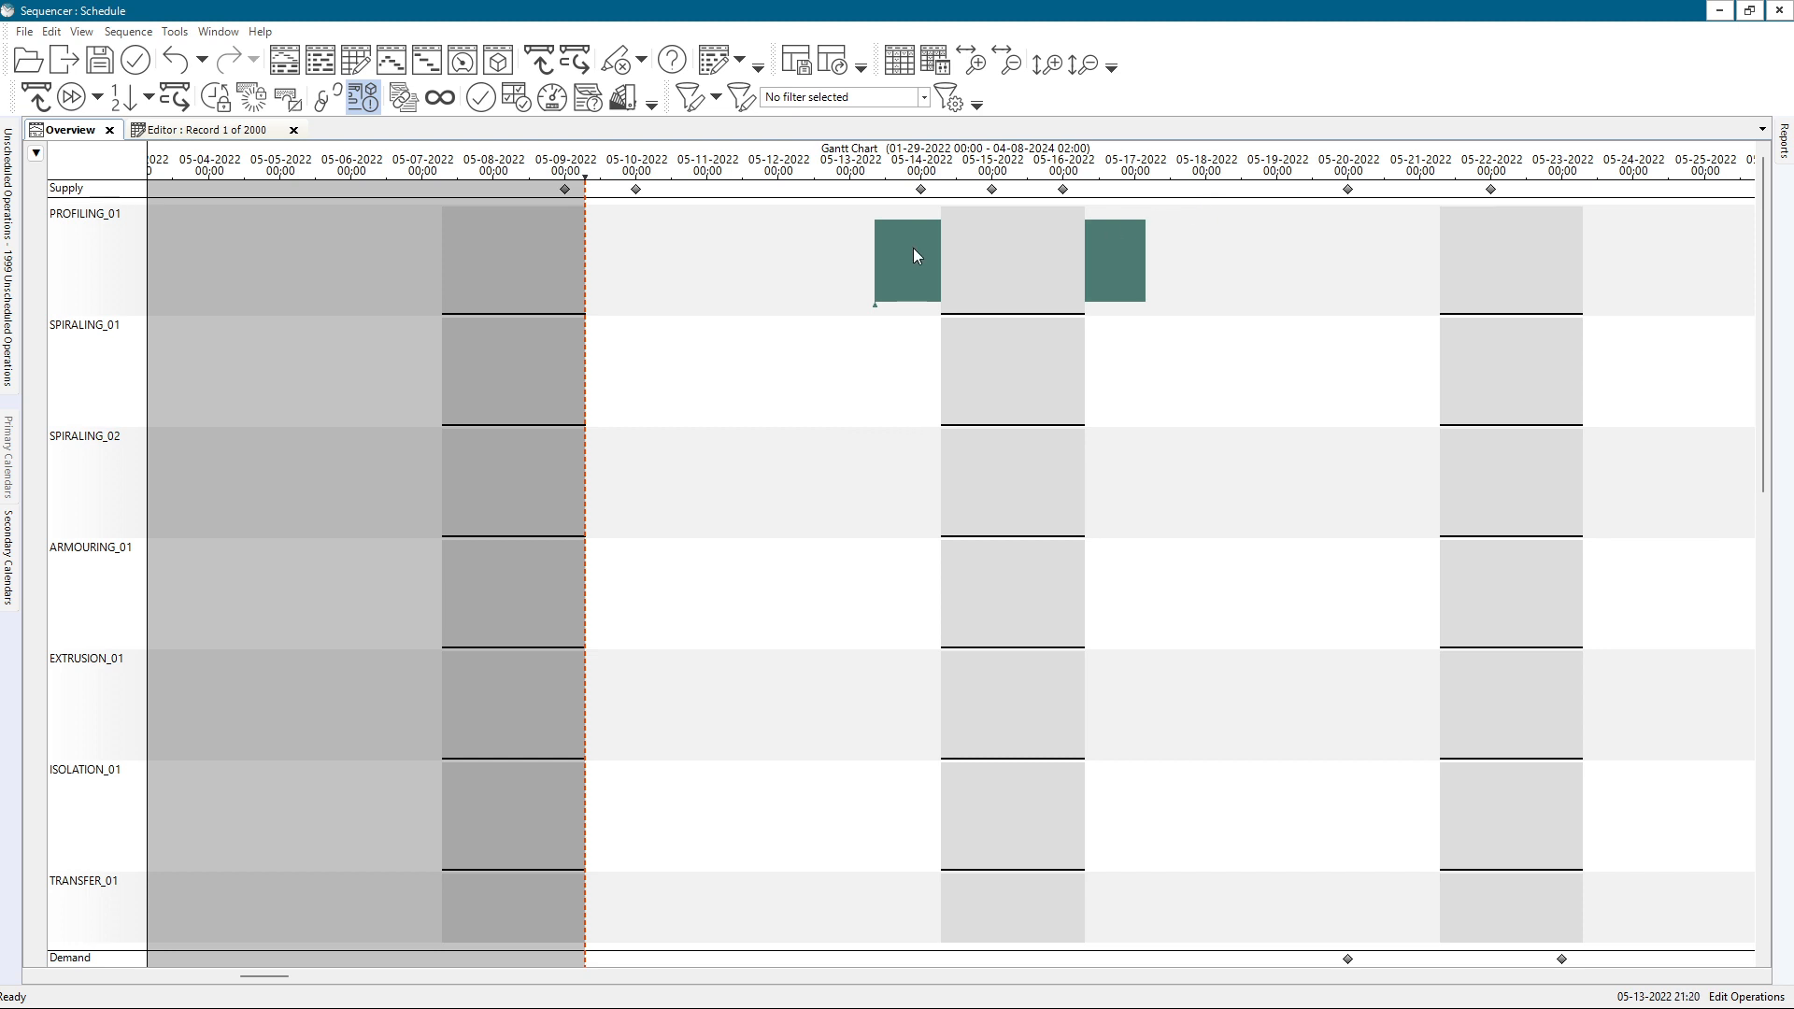
drag(901, 256, 627, 262)
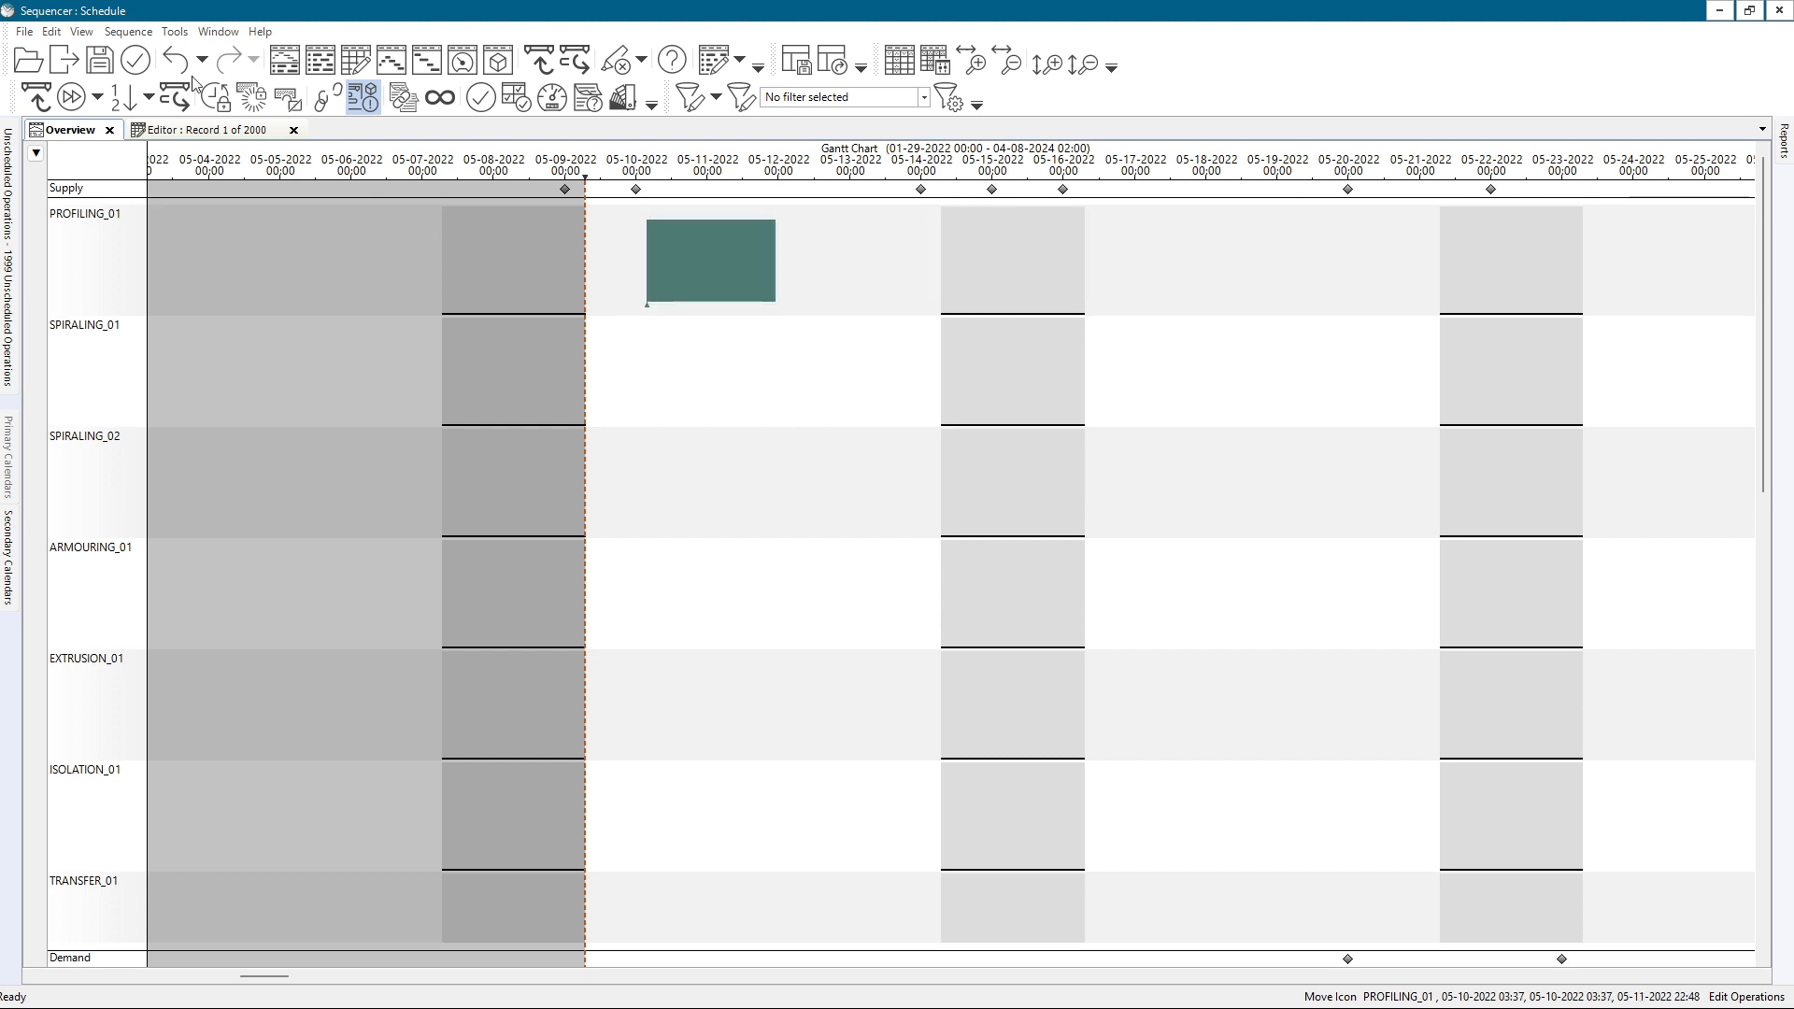
click(81, 32)
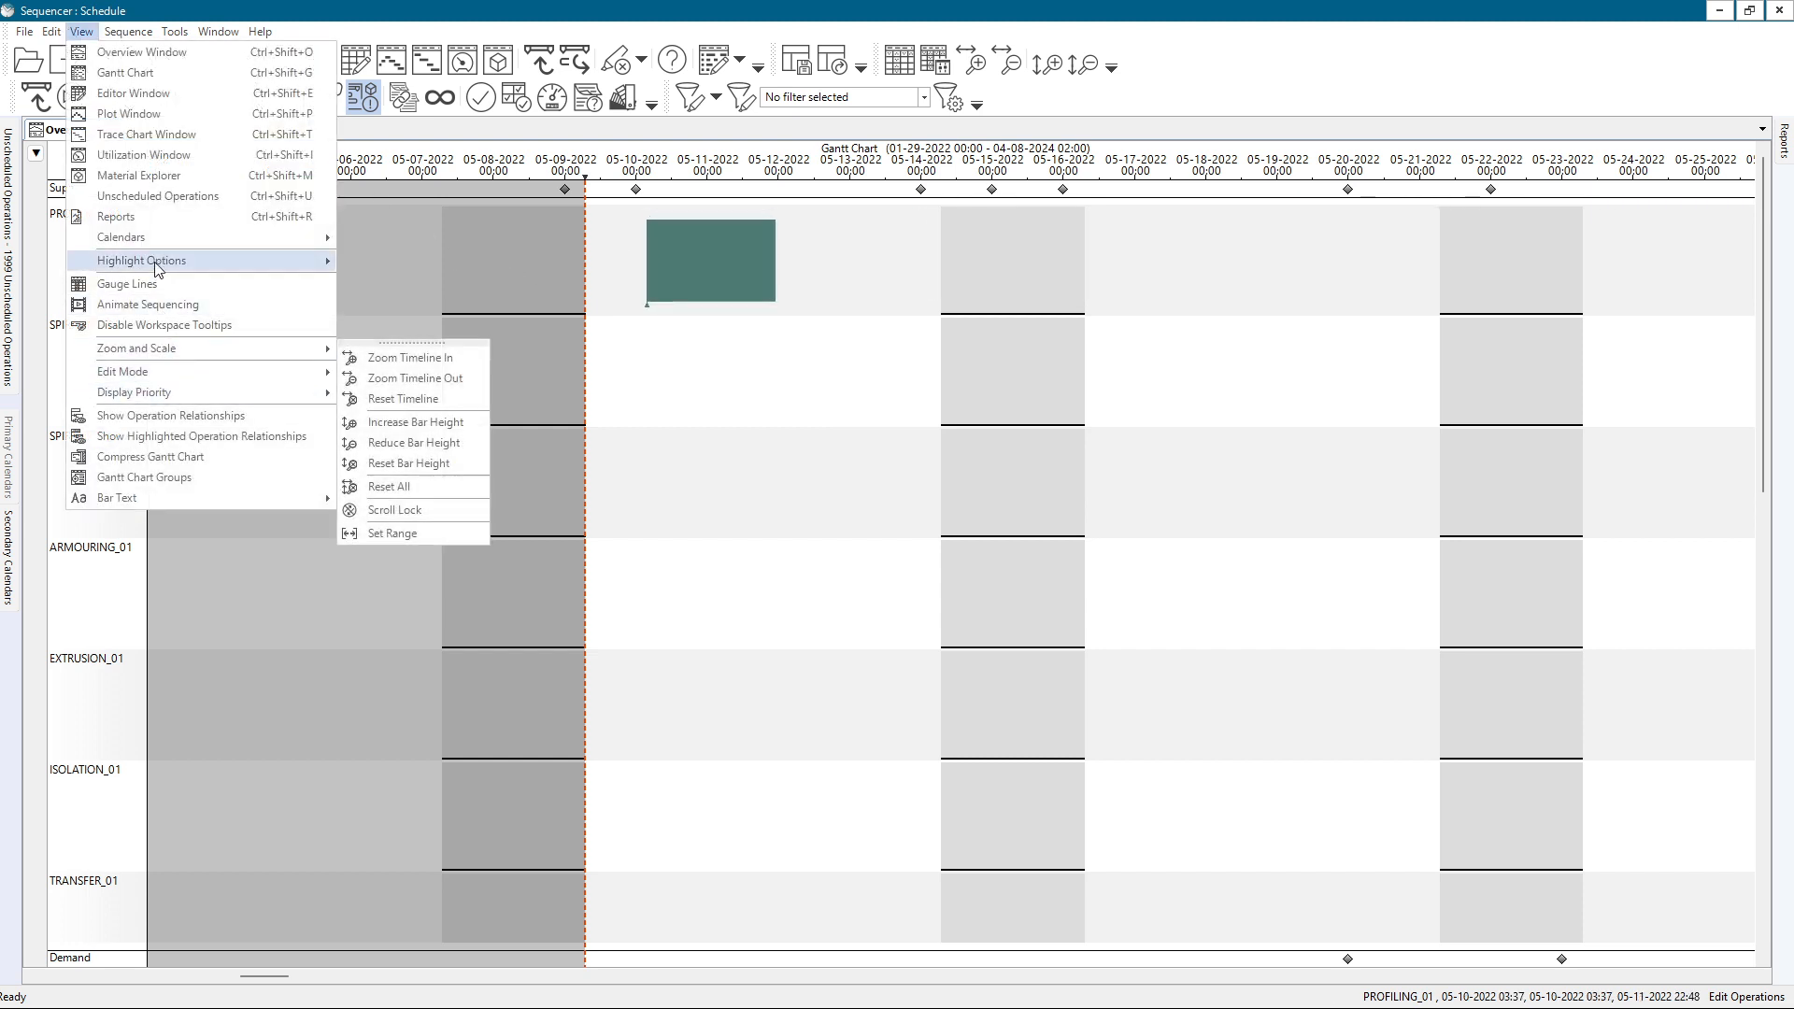
mouse_move(161, 269)
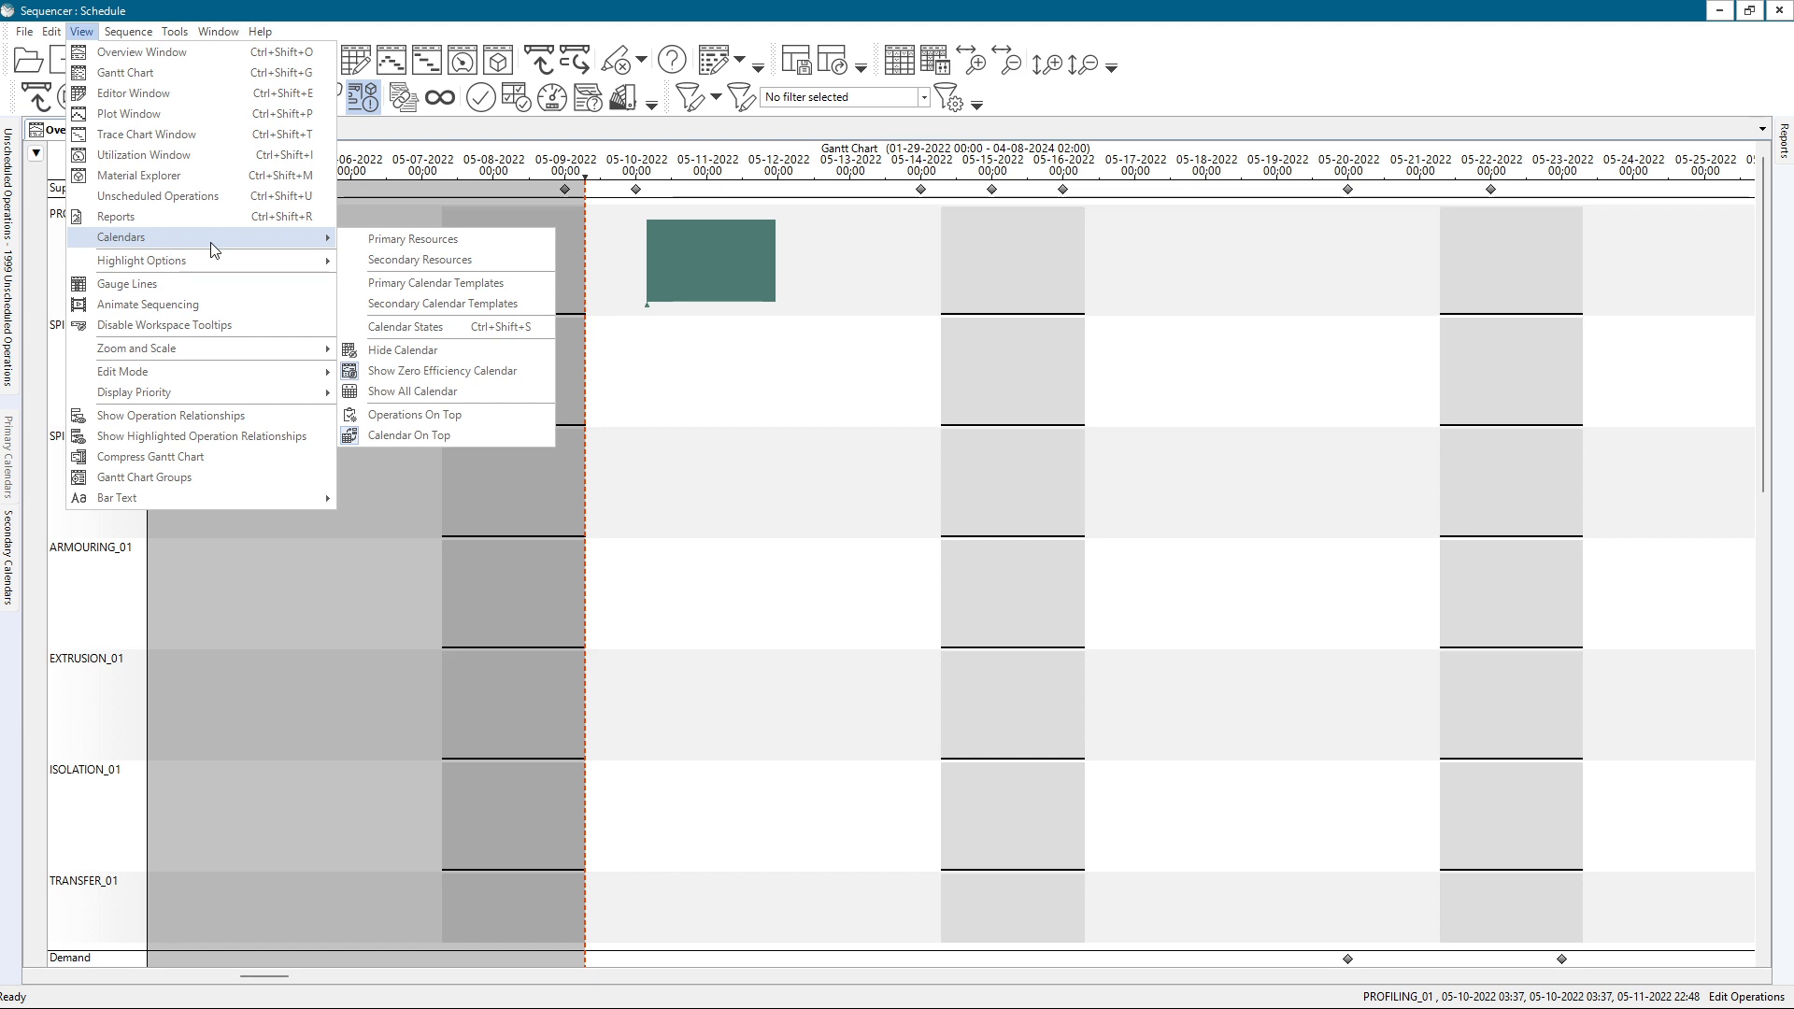
click(430, 415)
scroll(731, 353, up, 1)
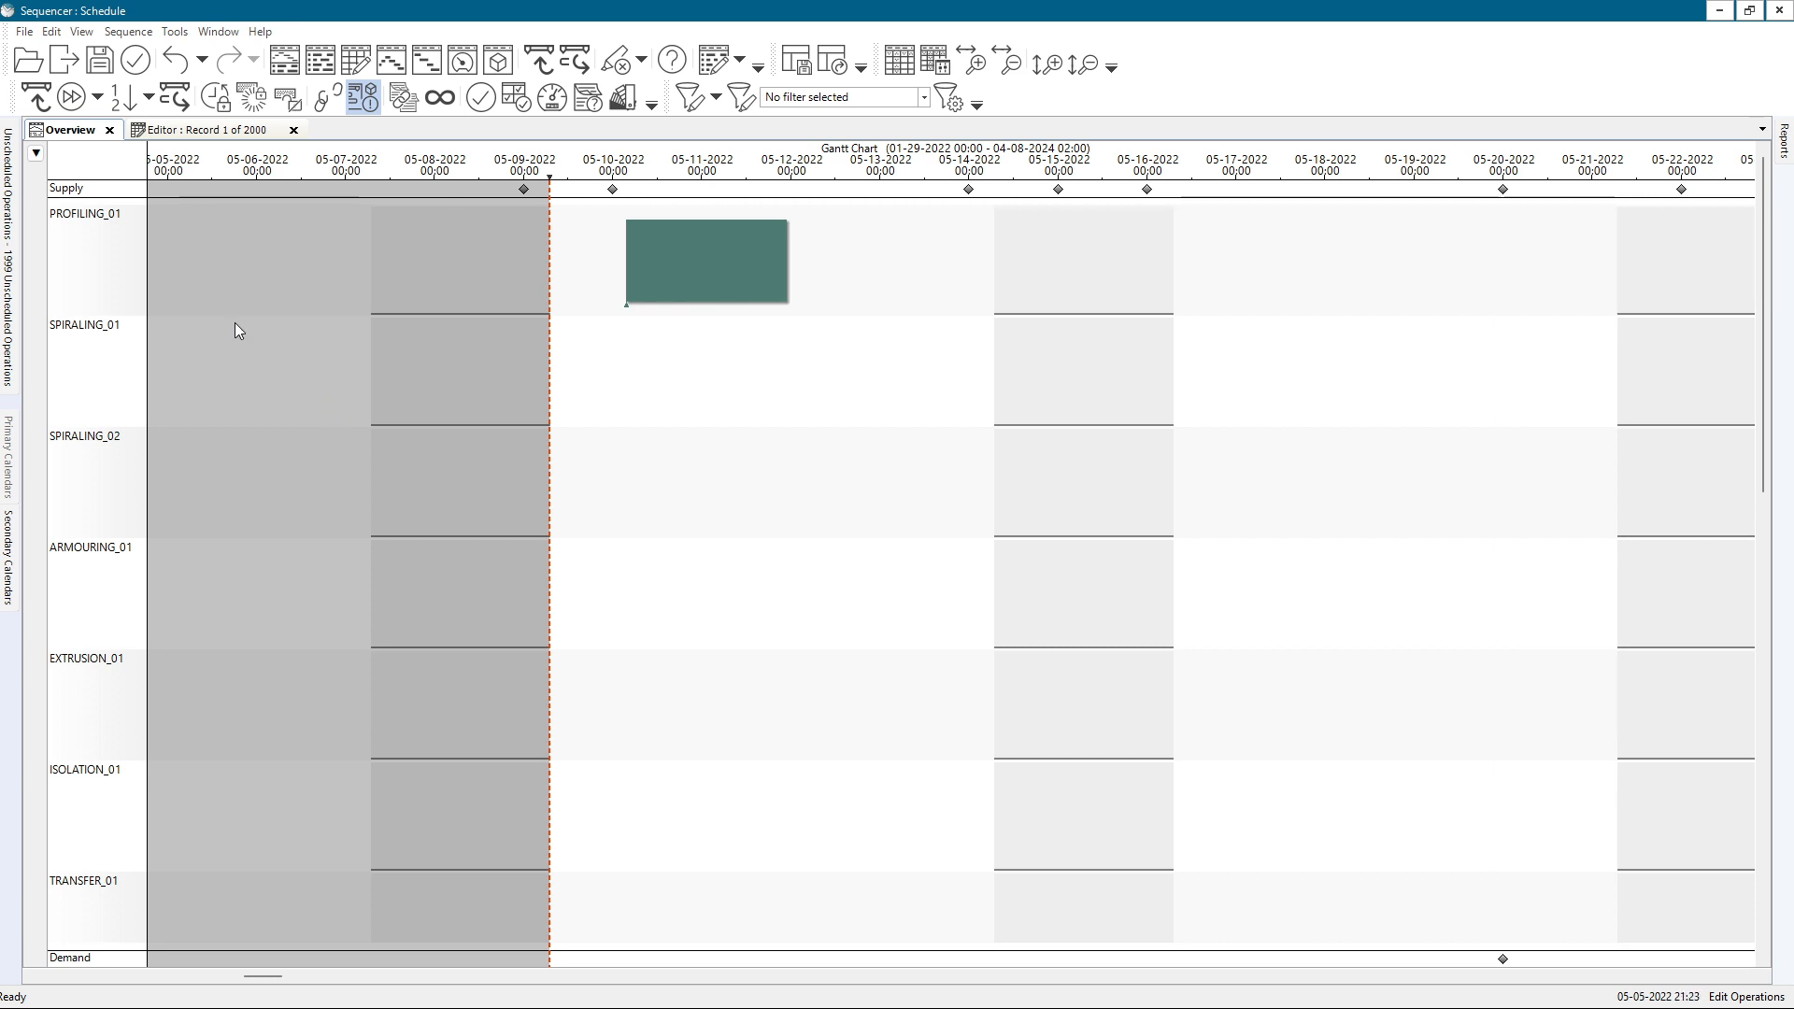
Step: Open the list of calendar states
click(84, 33)
mouse_move(187, 237)
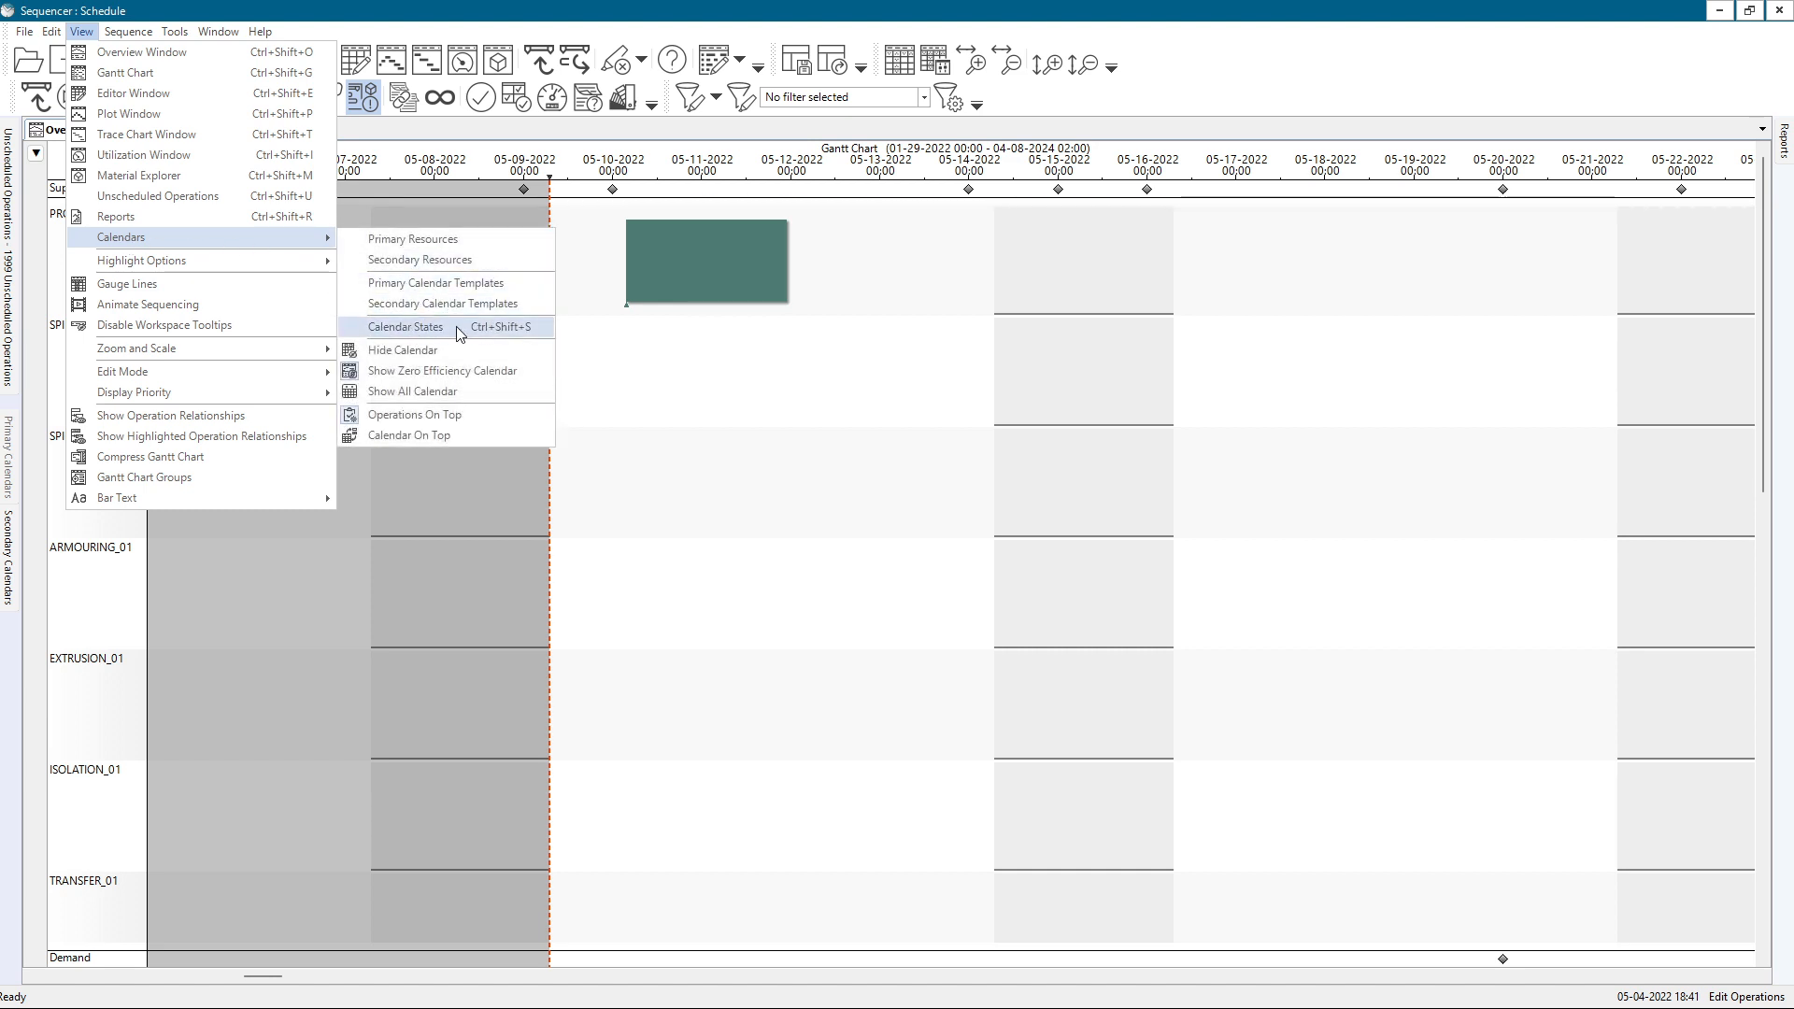
click(447, 327)
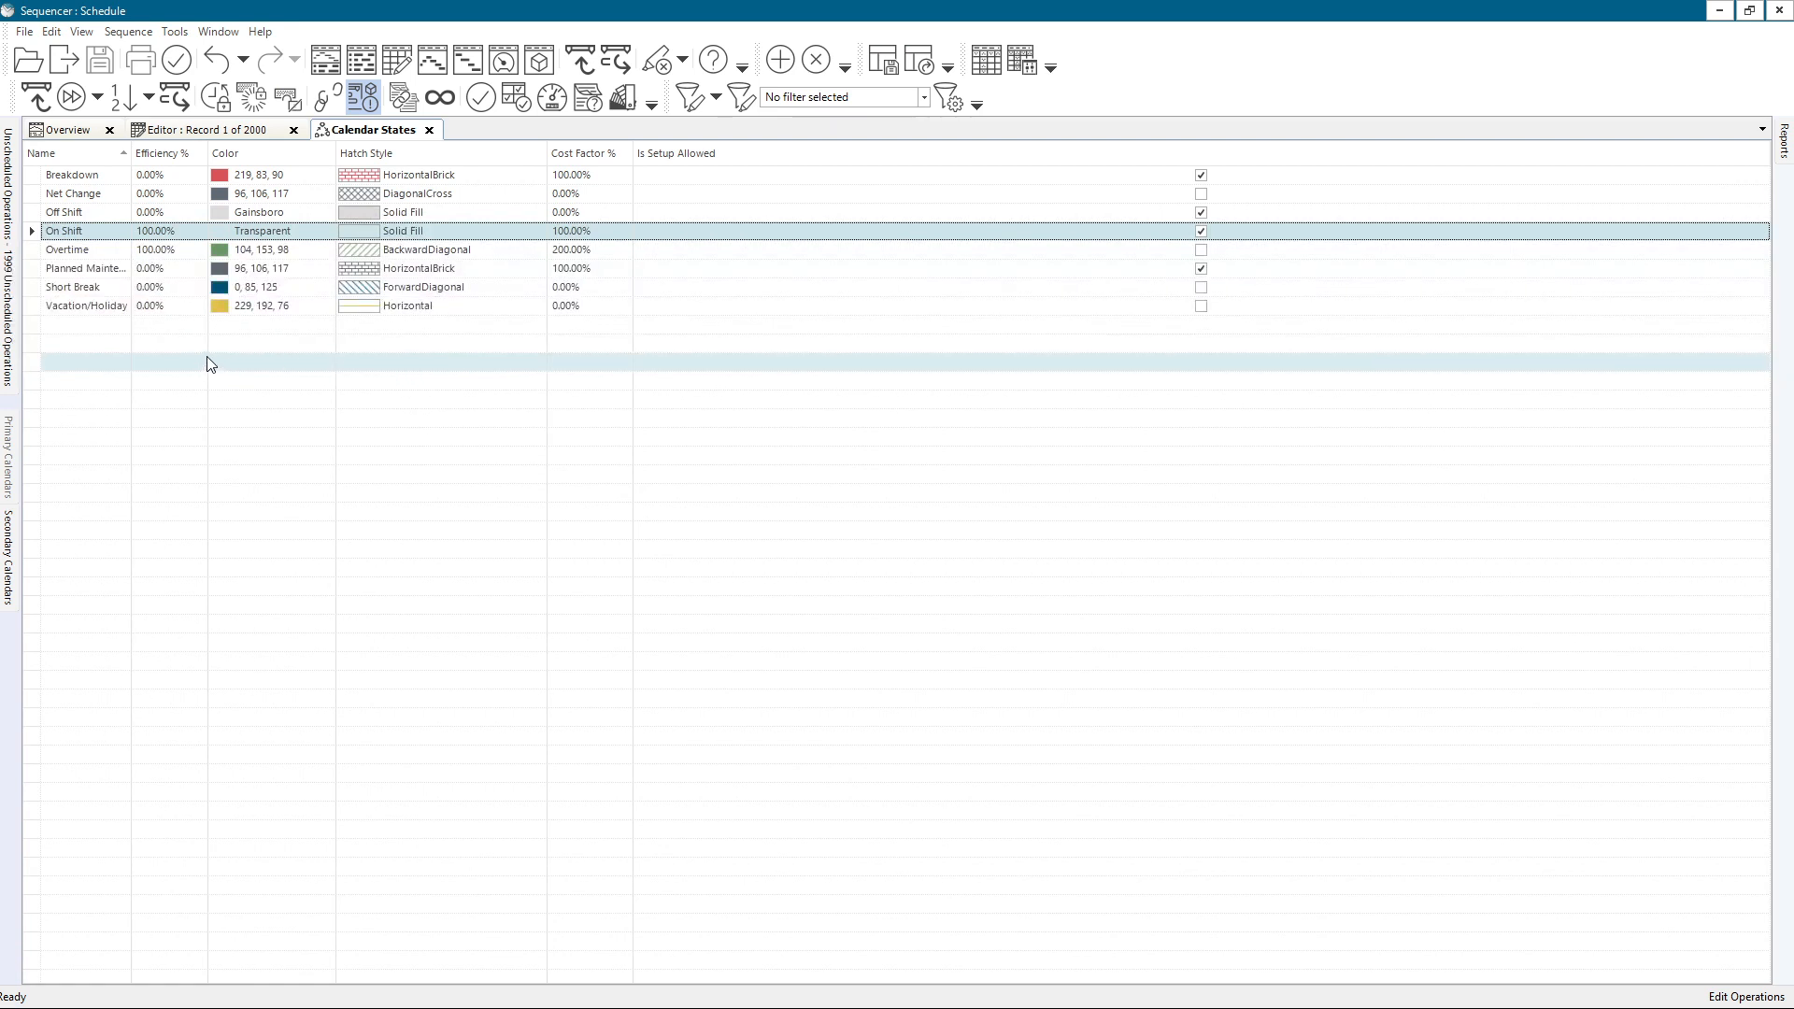
Step: Go through the calendar states one by one, from Breakdown and Net Change down to Vacation/Holiday
click(75, 178)
click(74, 193)
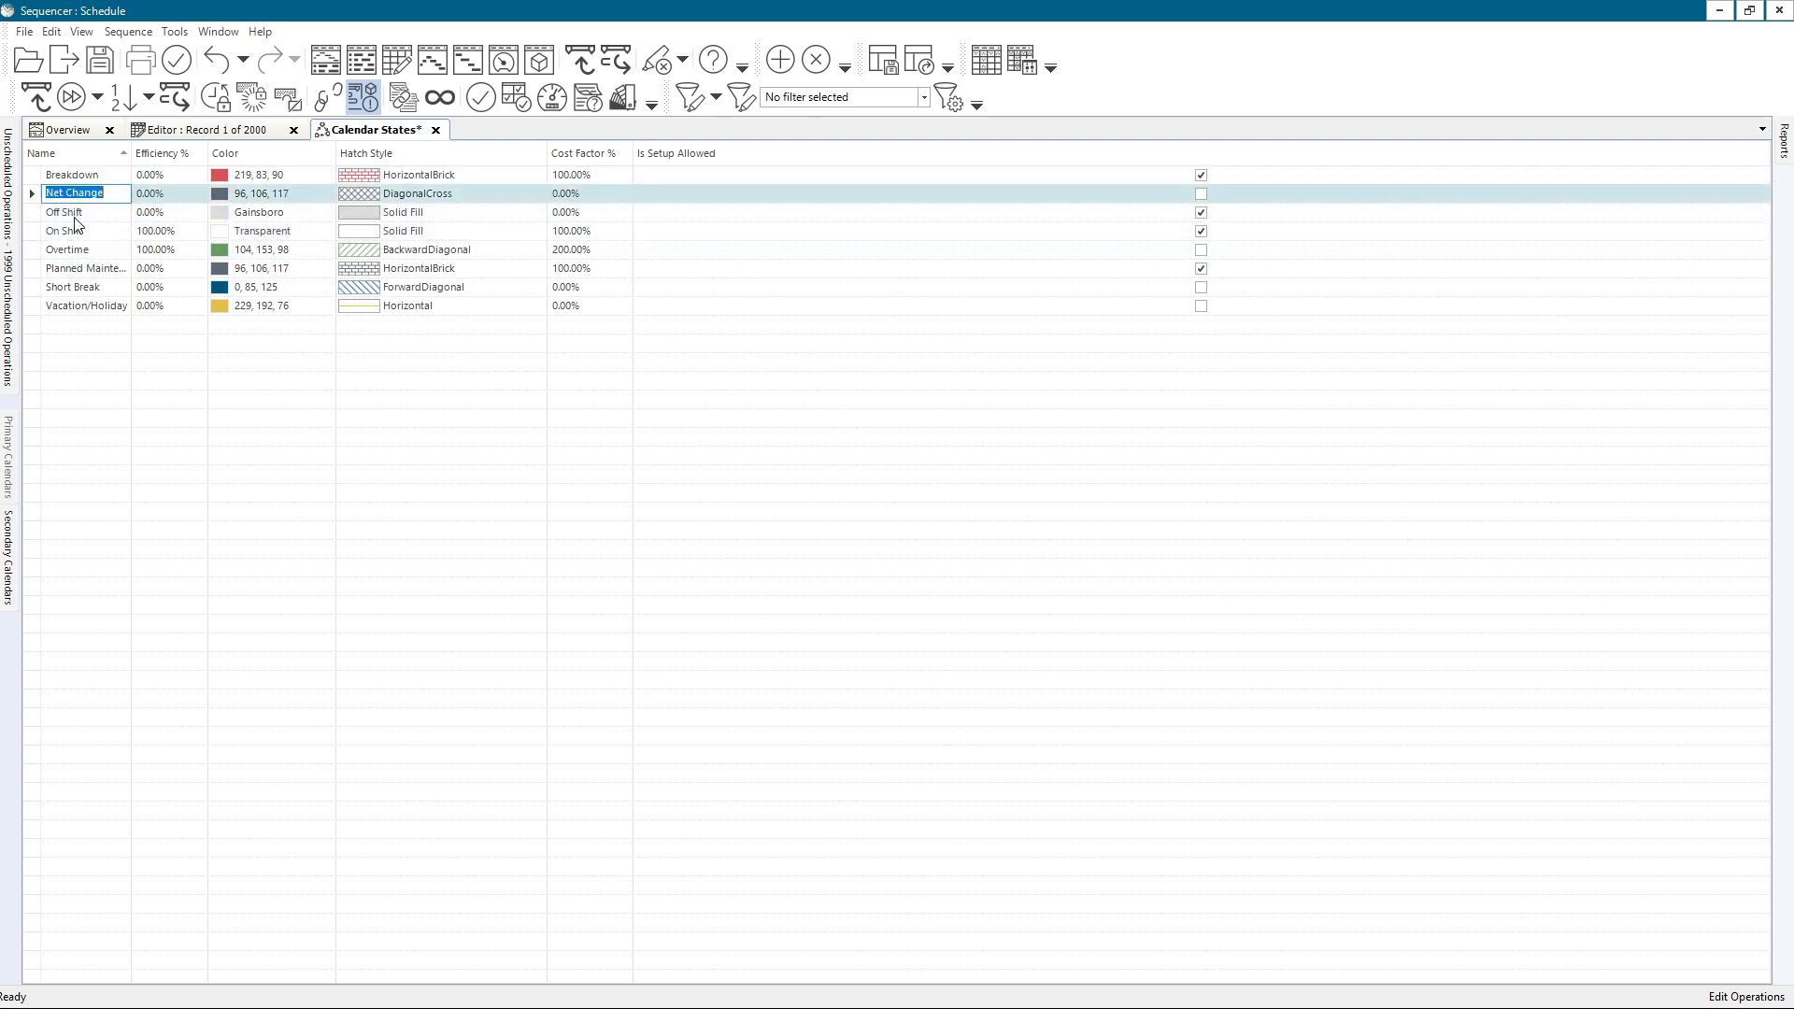
click(74, 214)
click(68, 233)
click(71, 250)
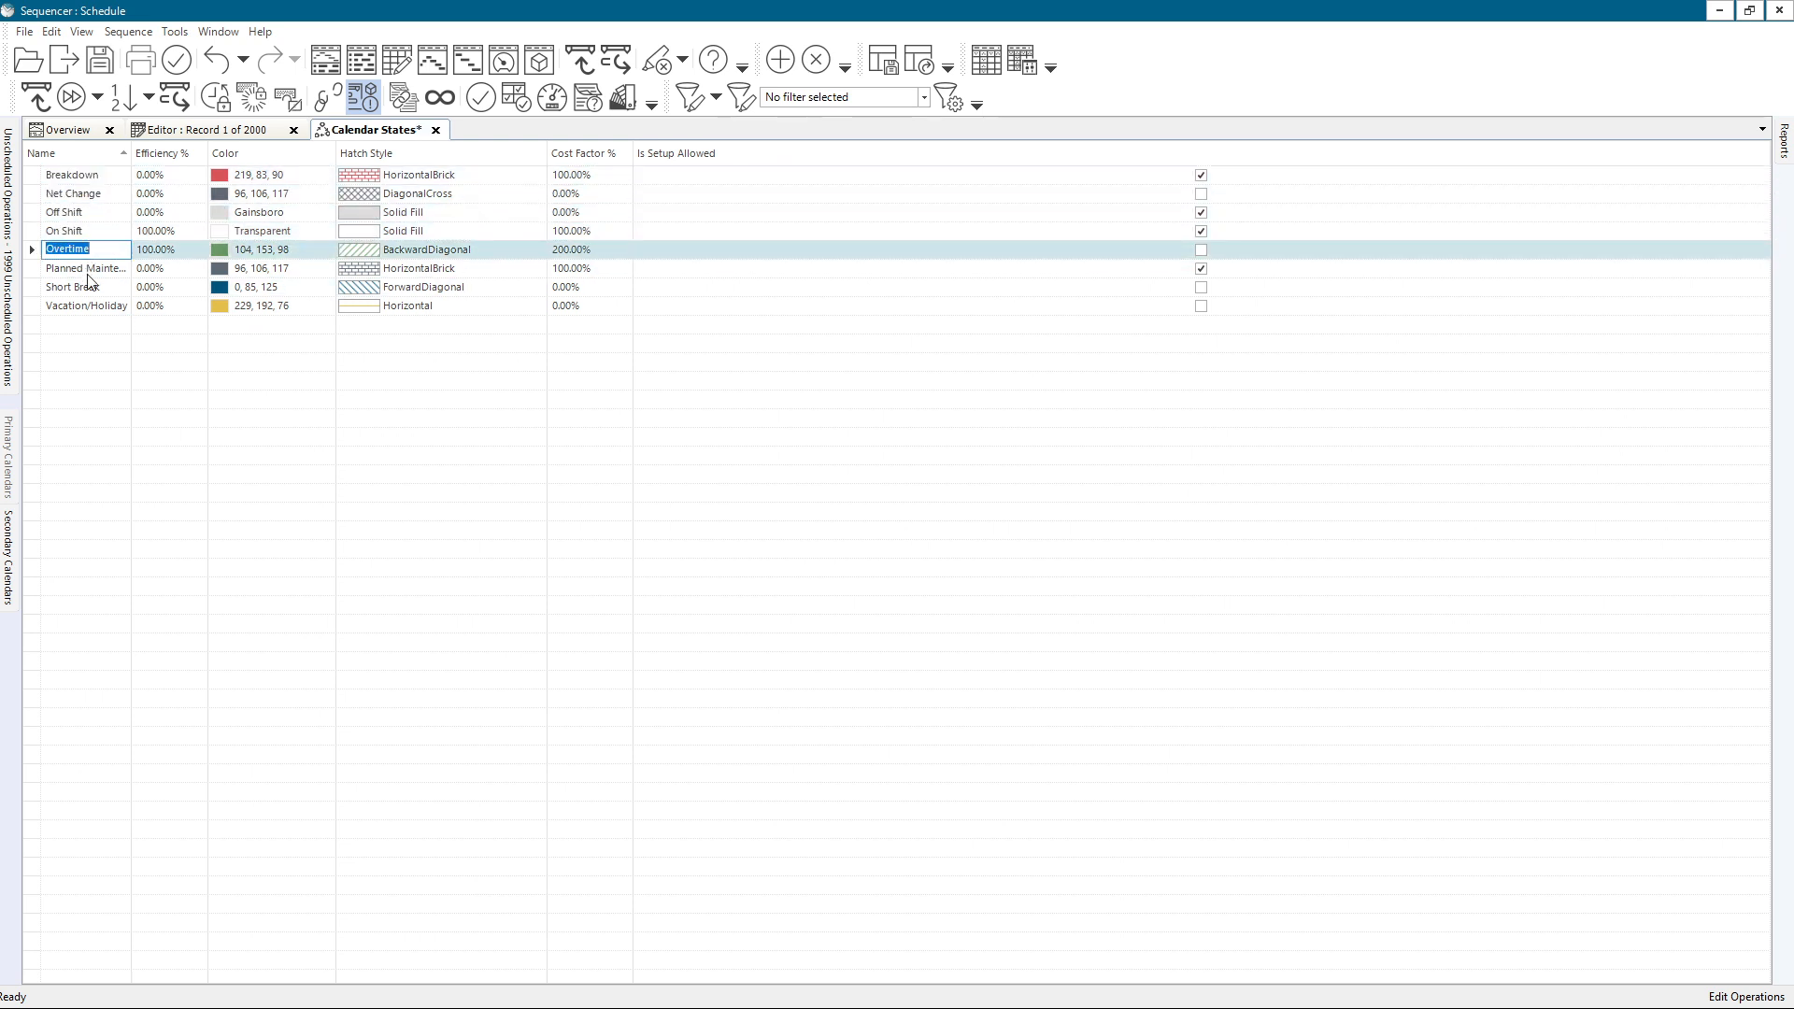
click(86, 270)
click(82, 289)
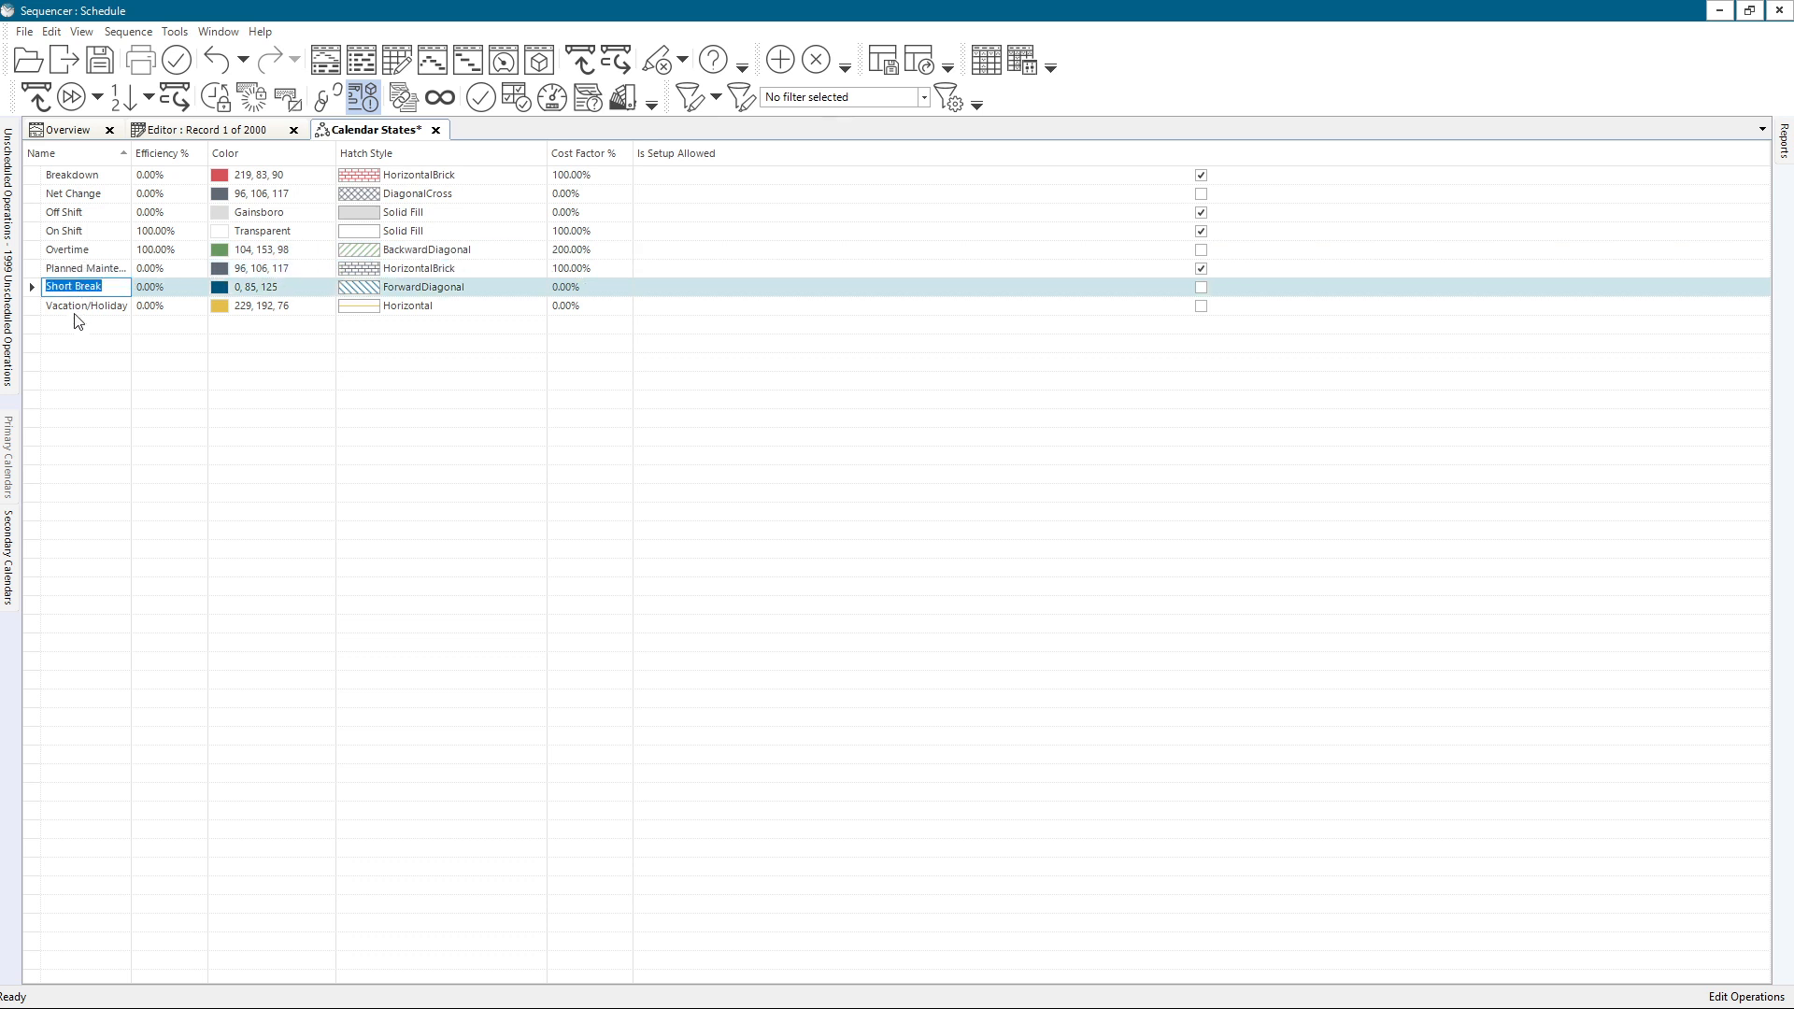
click(77, 309)
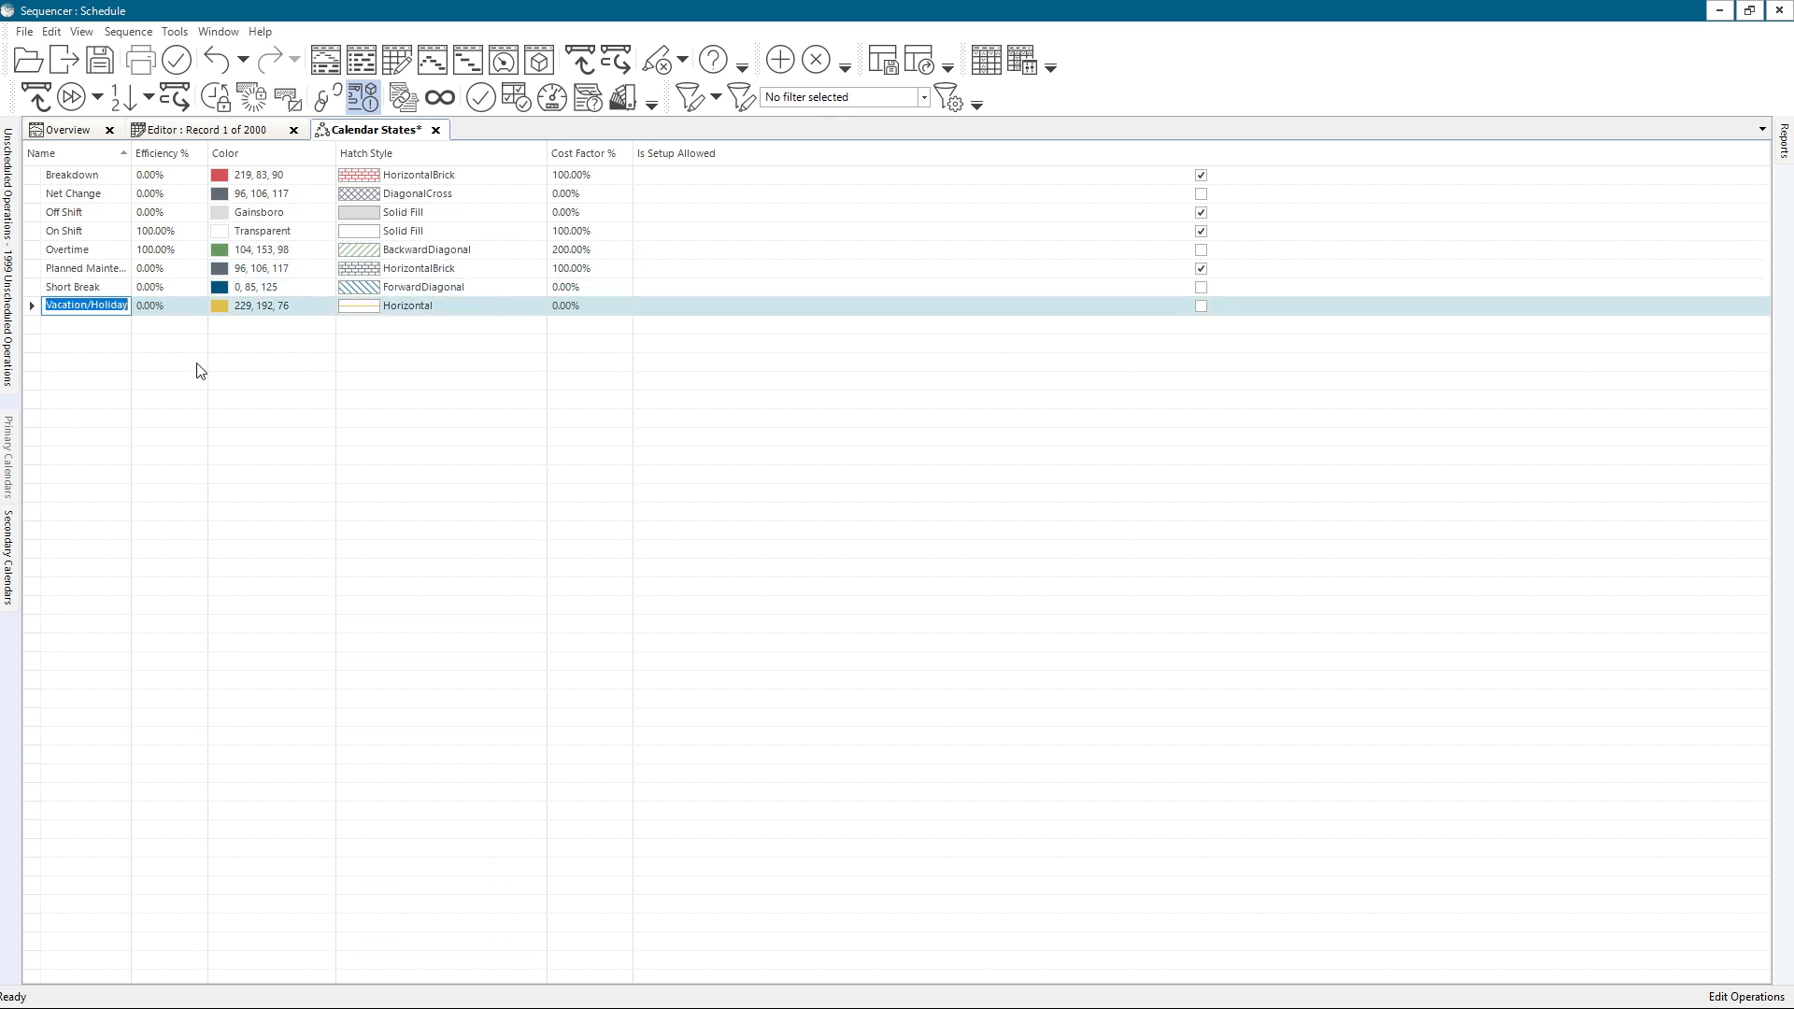
Step: Compare the efficiency, color, cost factor and setup permission of the listed calendar states, including Overtime, Net Change and Off Shift
click(61, 173)
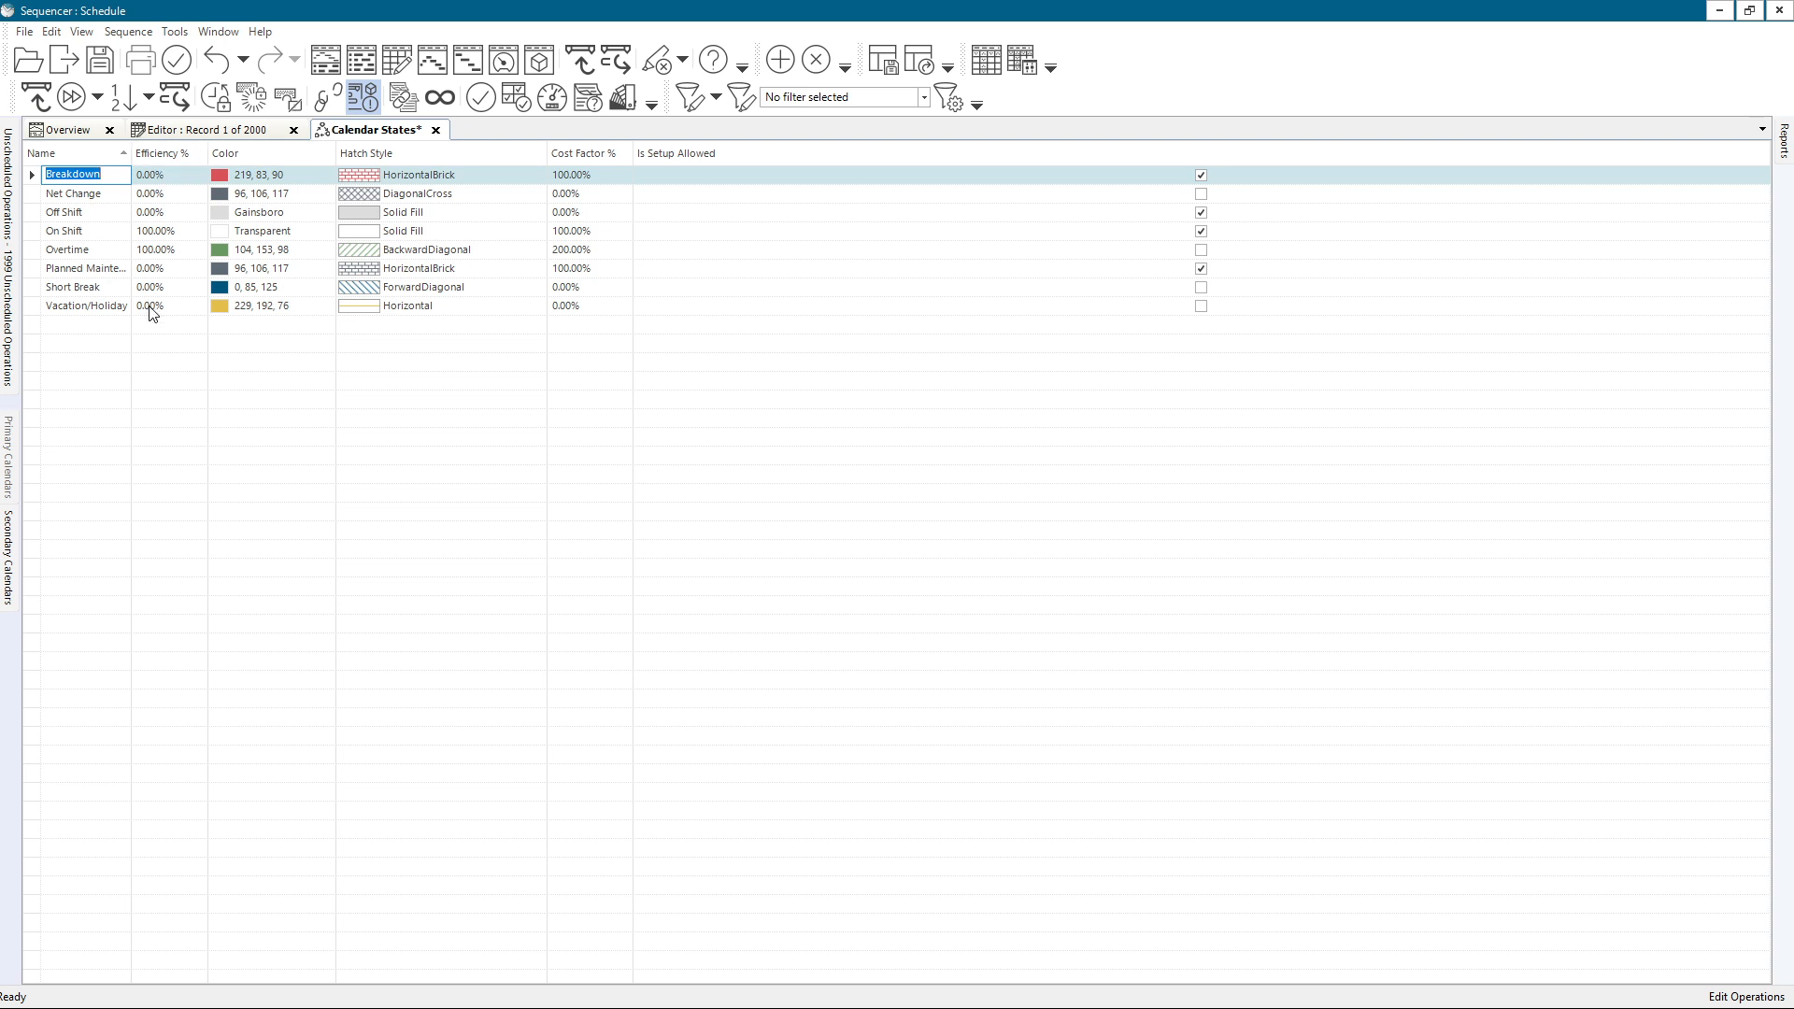
click(86, 234)
click(88, 251)
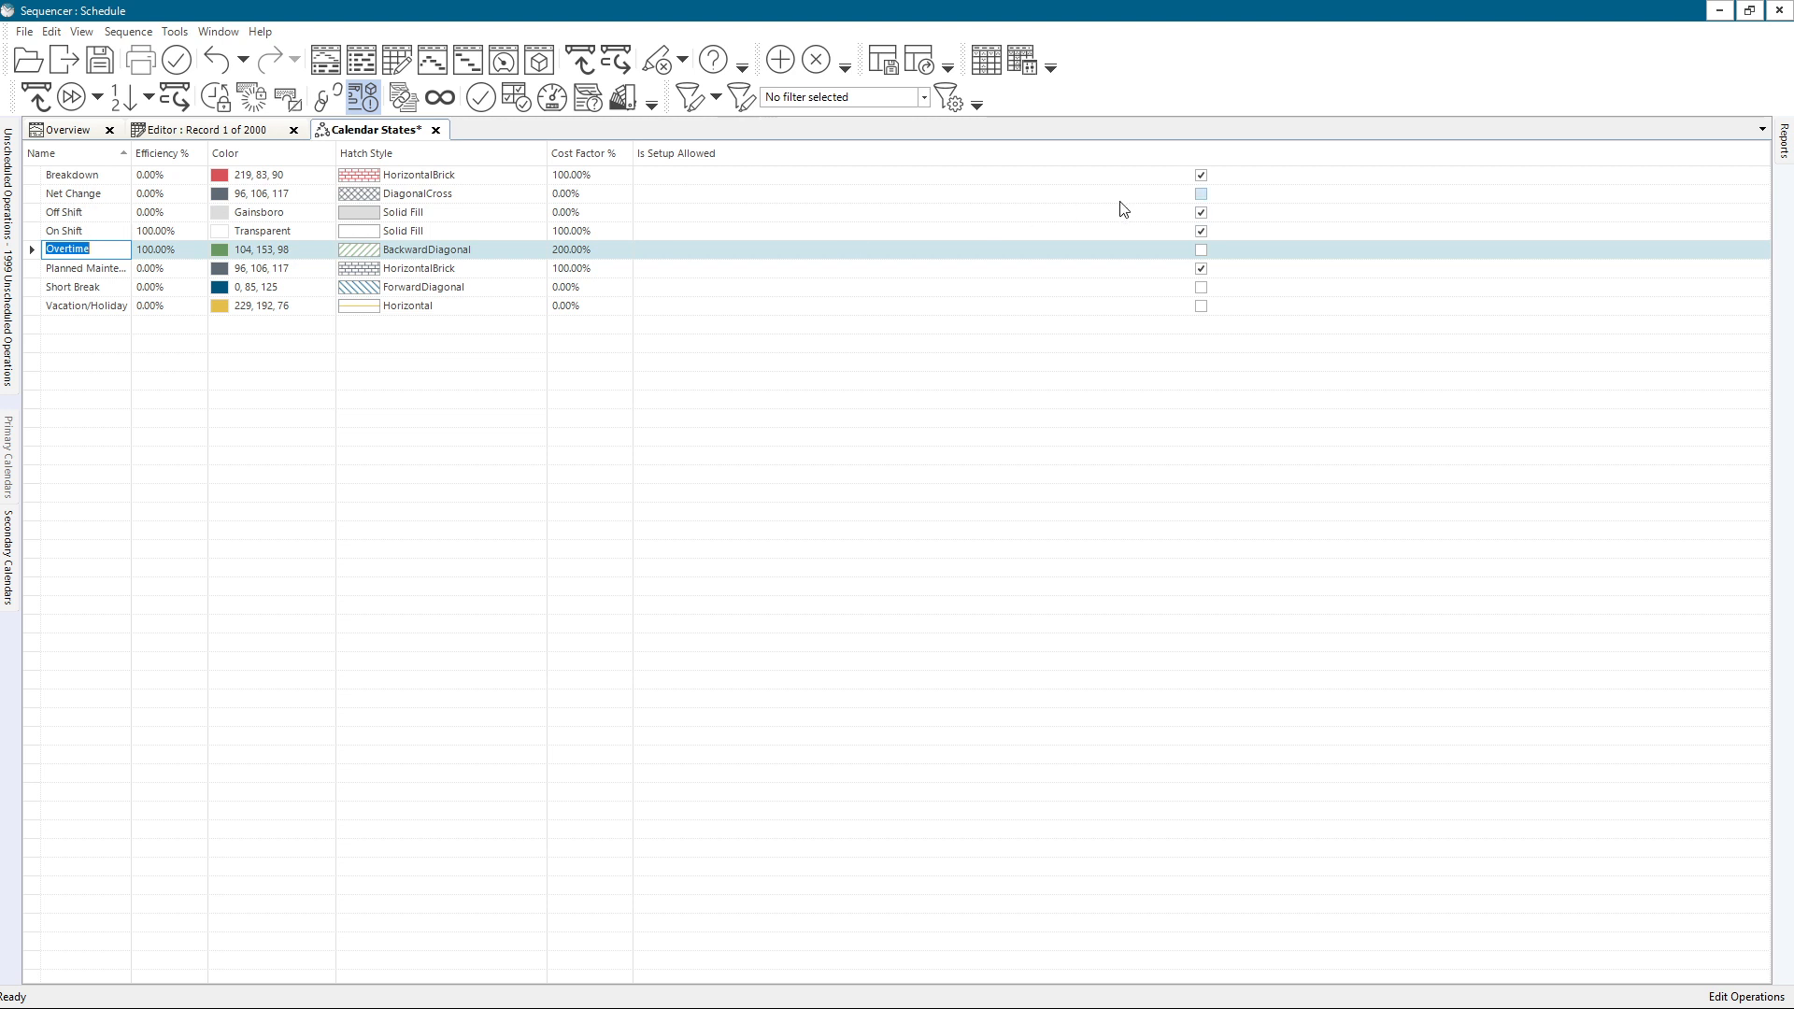
click(70, 294)
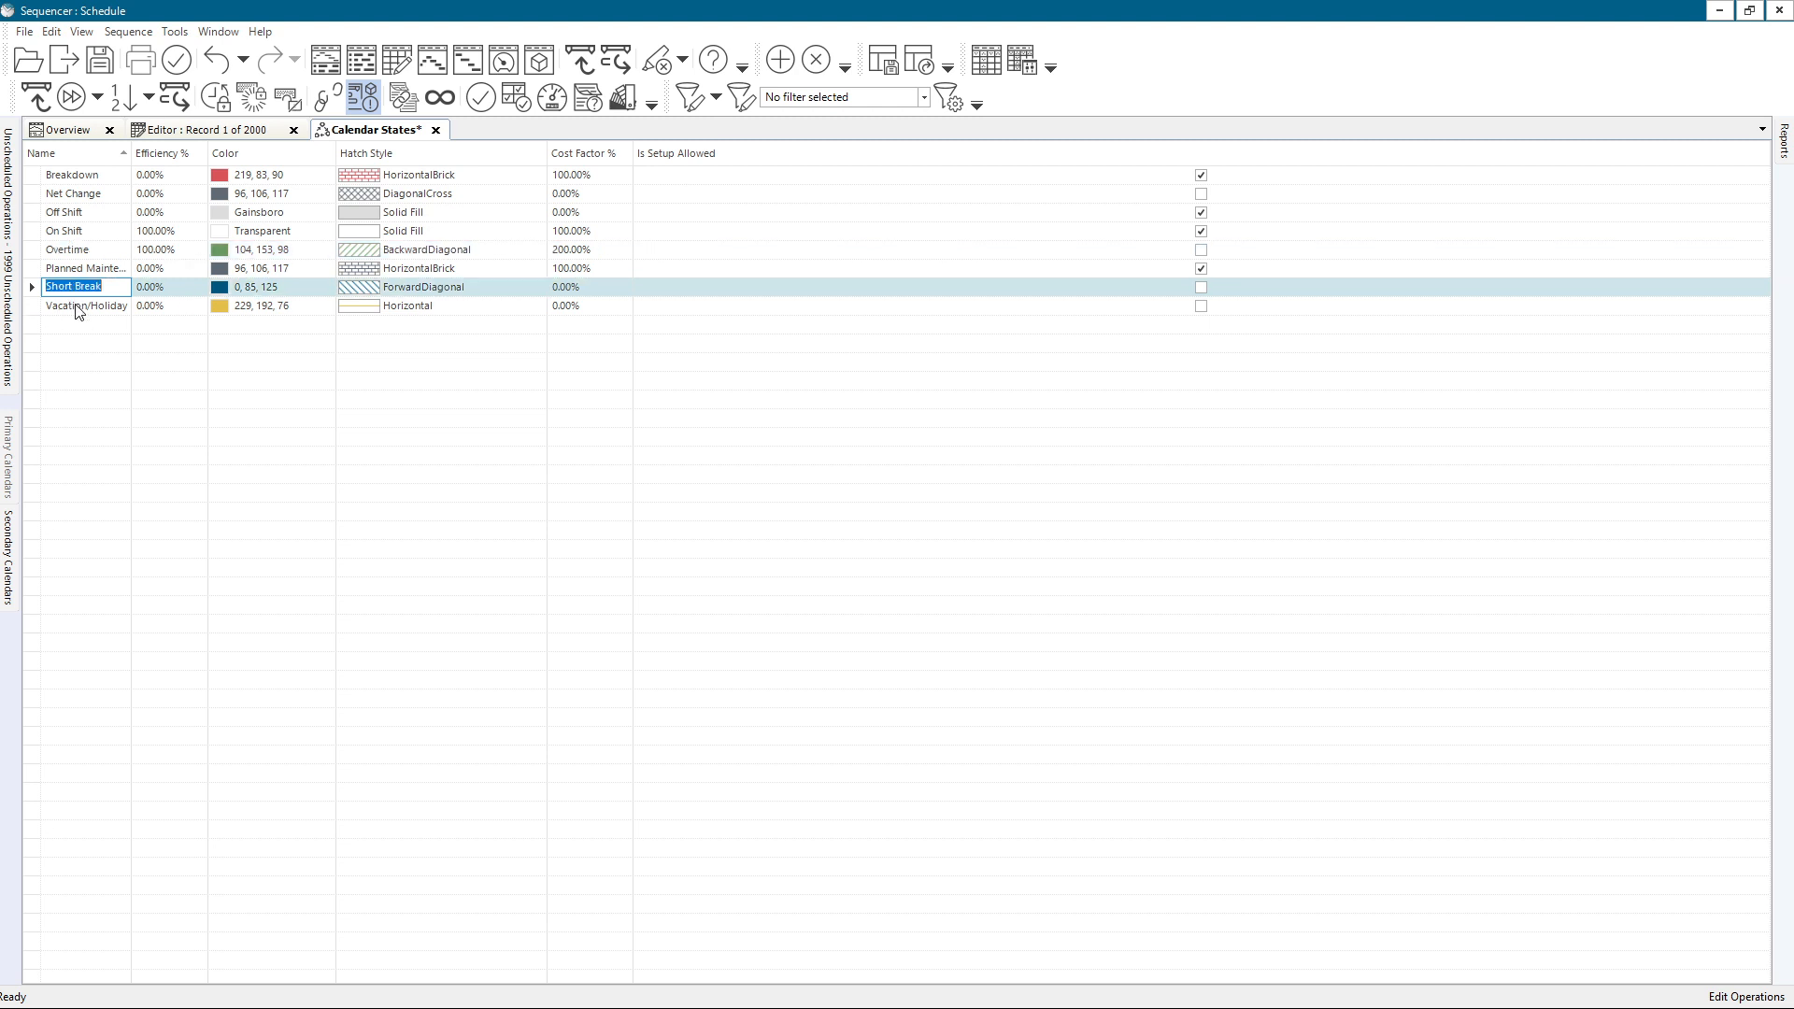
click(76, 307)
click(105, 193)
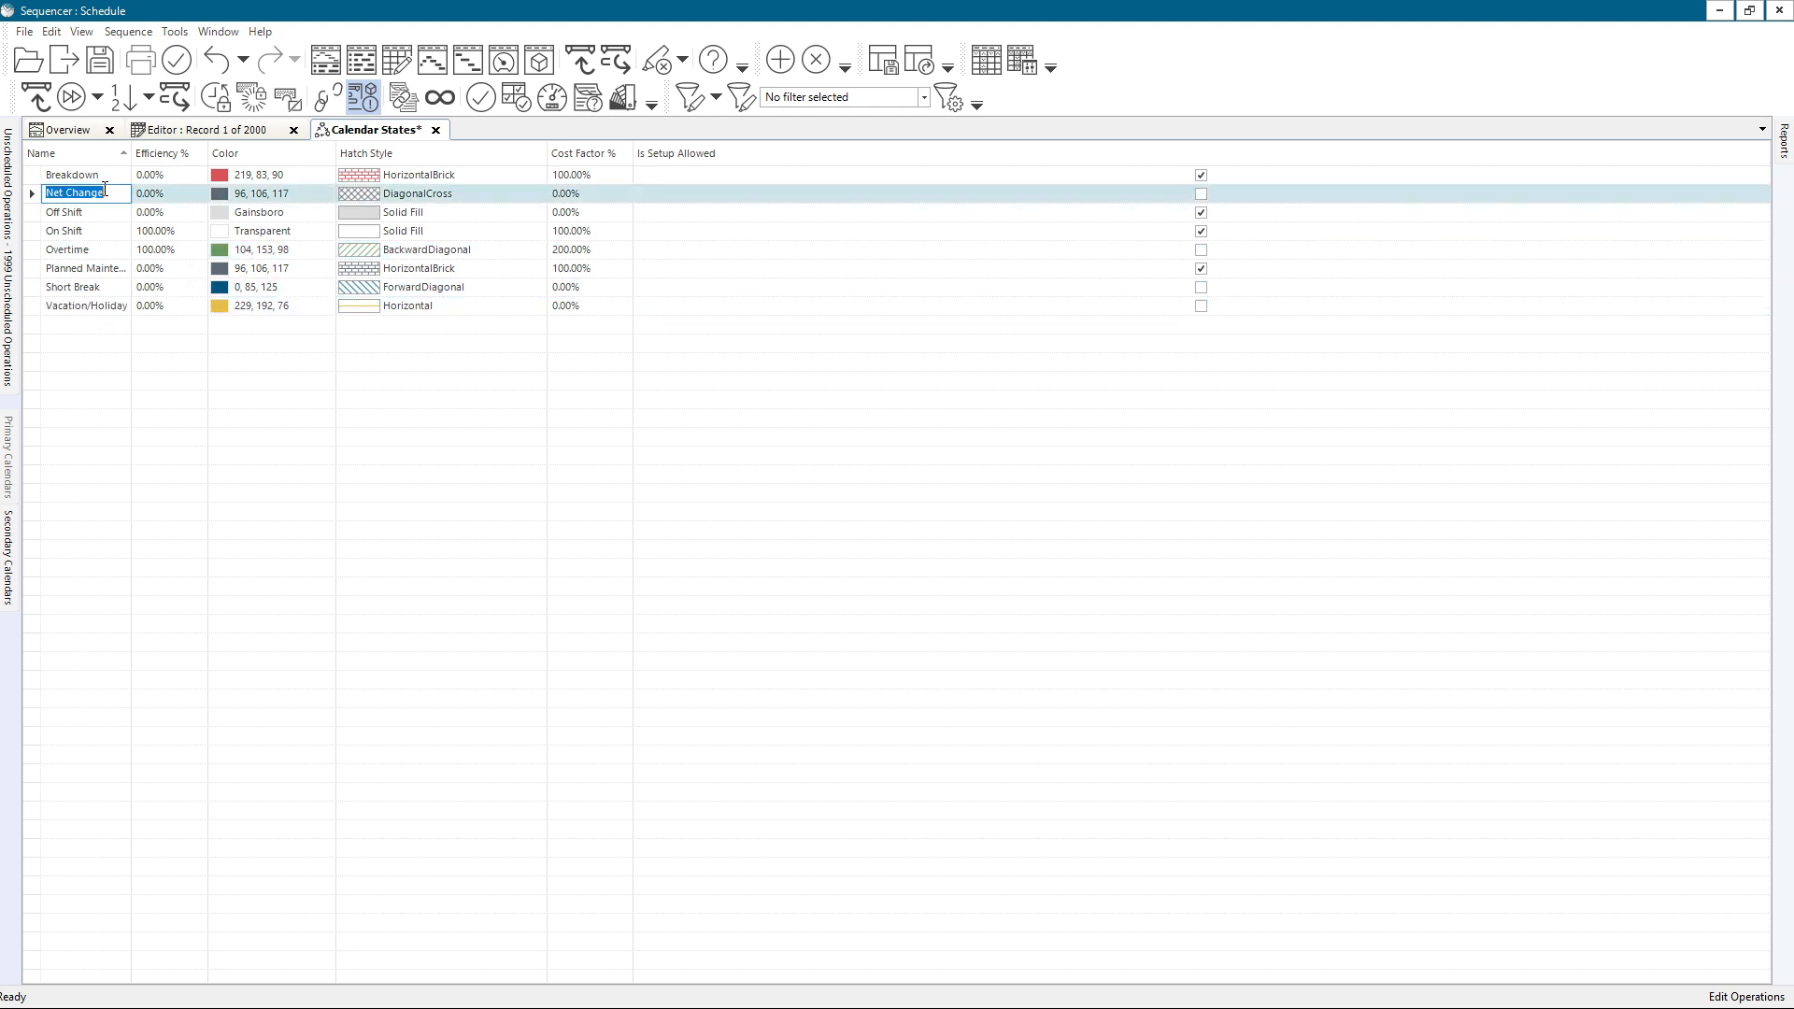
click(104, 250)
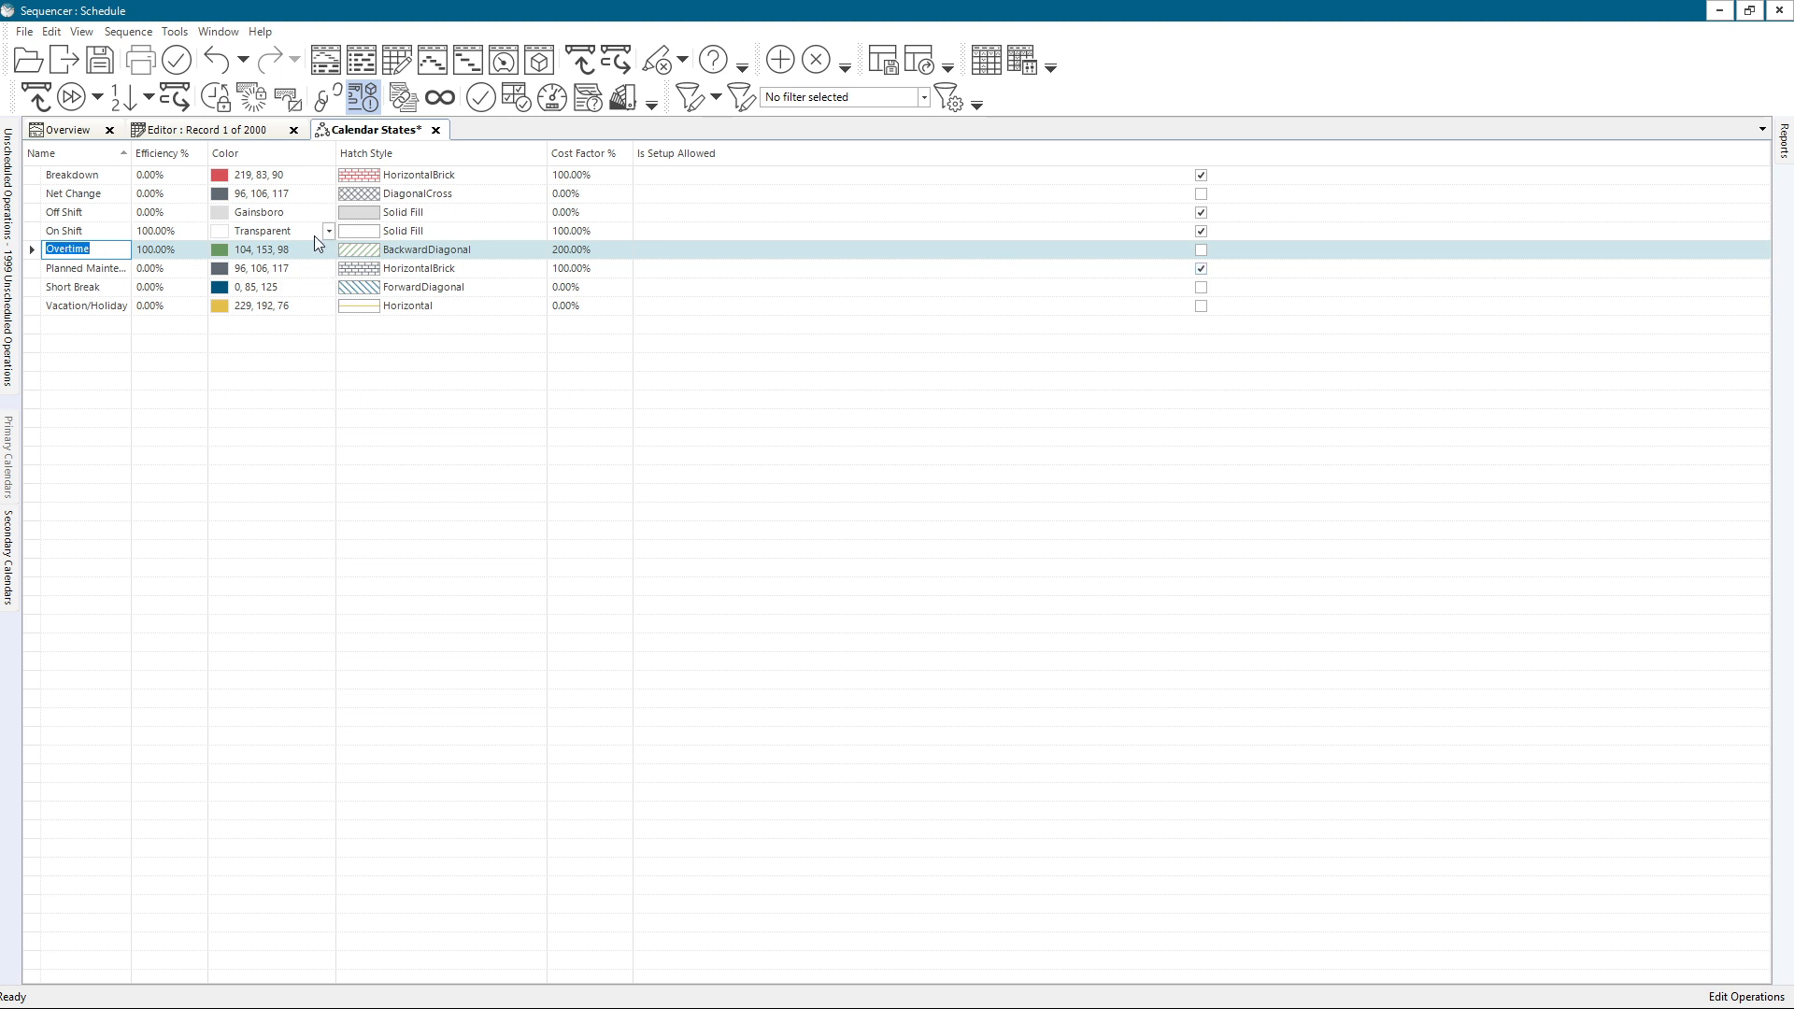
click(68, 214)
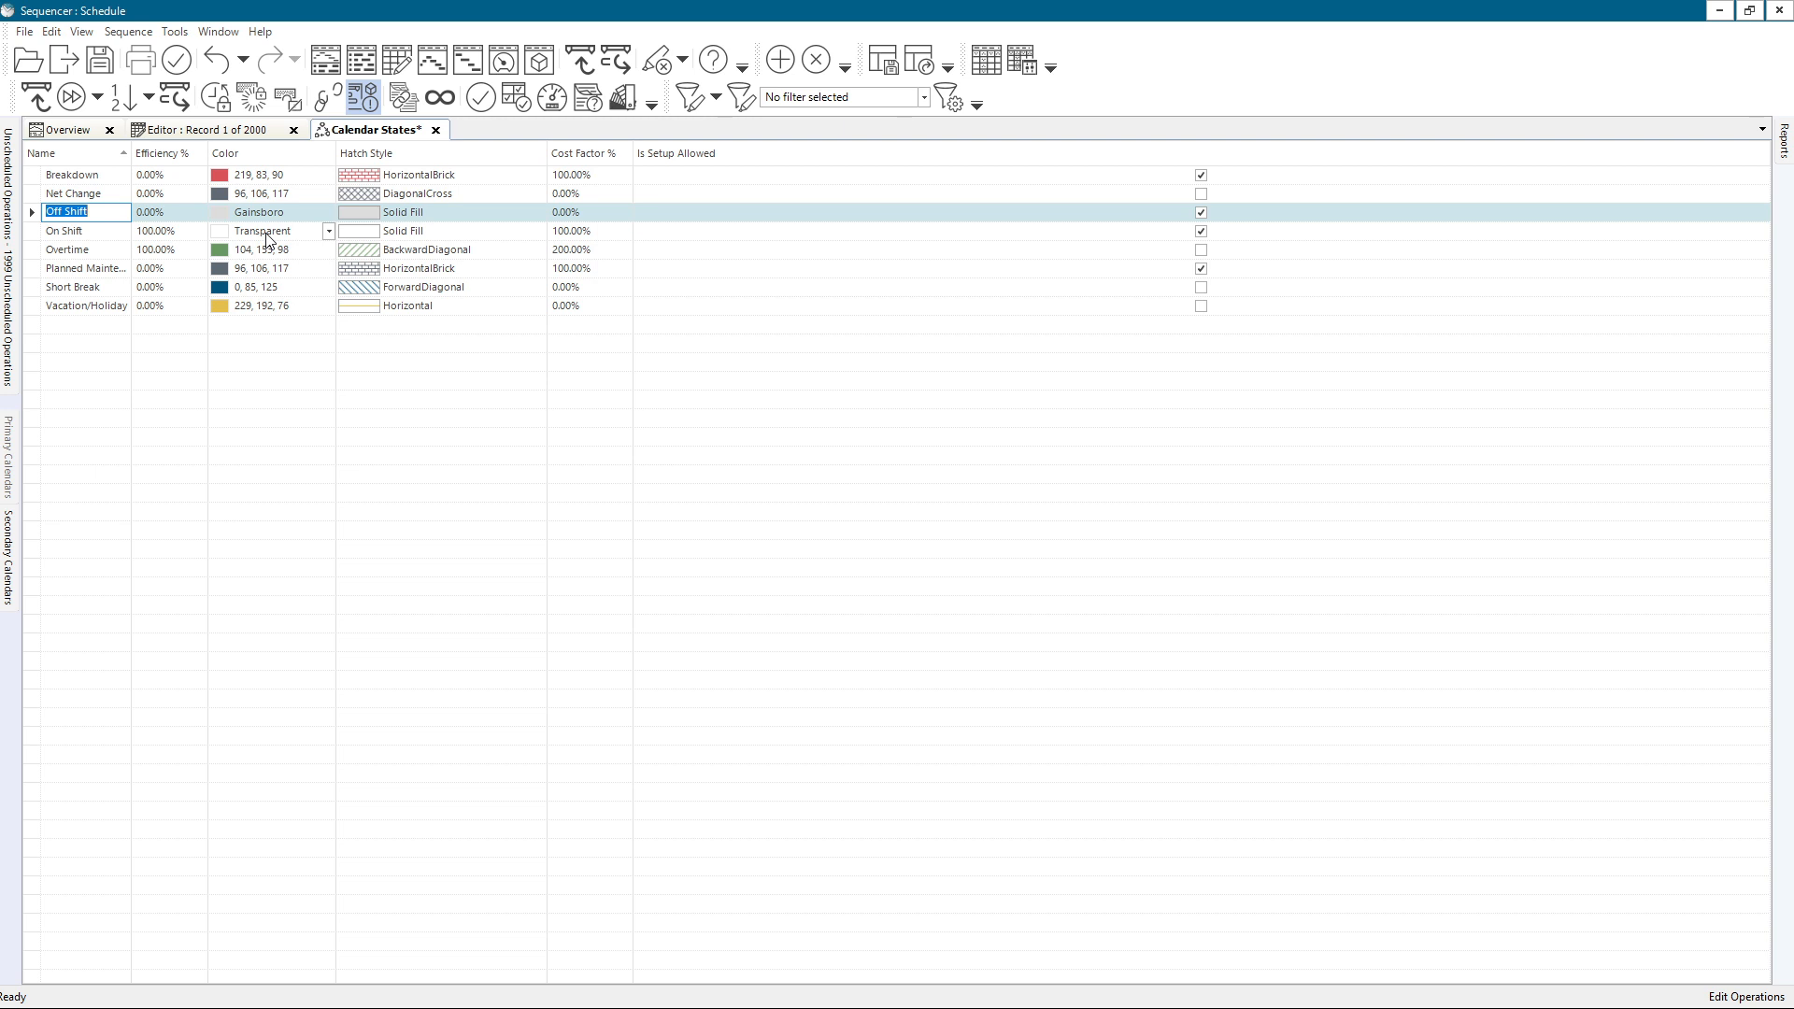
Step: Check the off-shift blocks in the Gantt chart, and set the Off Shift calendar state's color to Brown
click(54, 131)
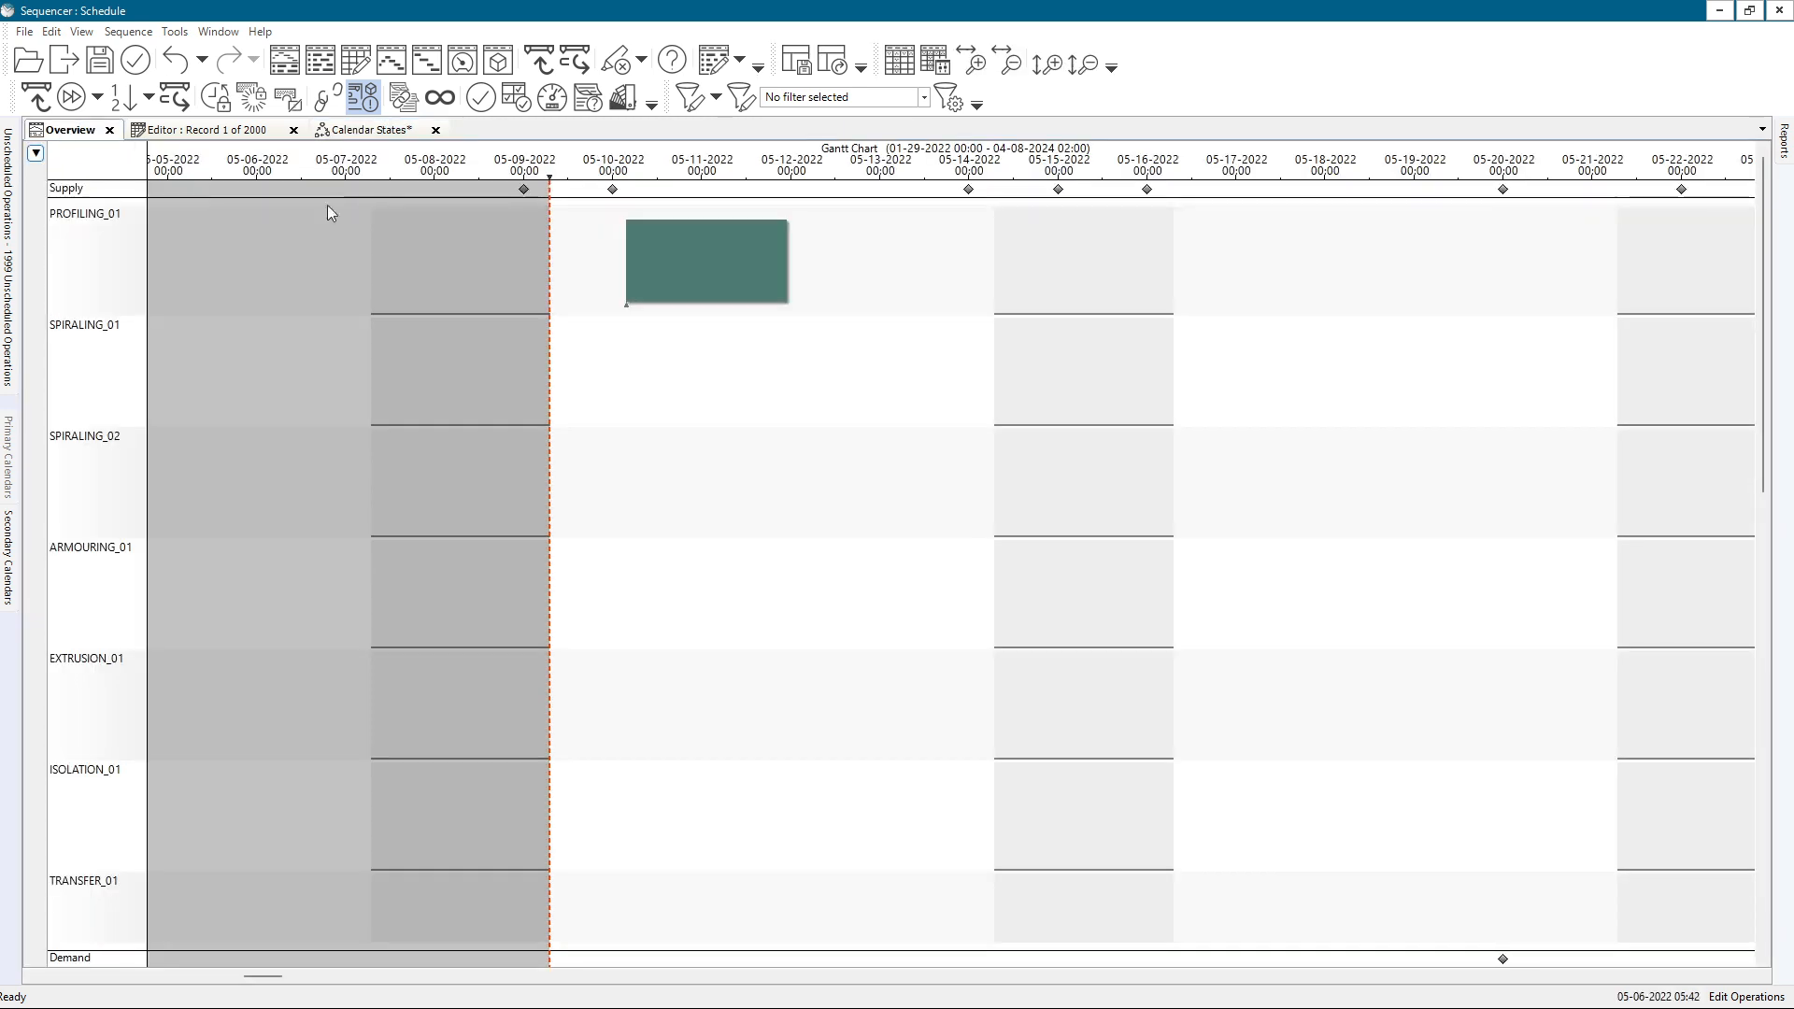
click(365, 129)
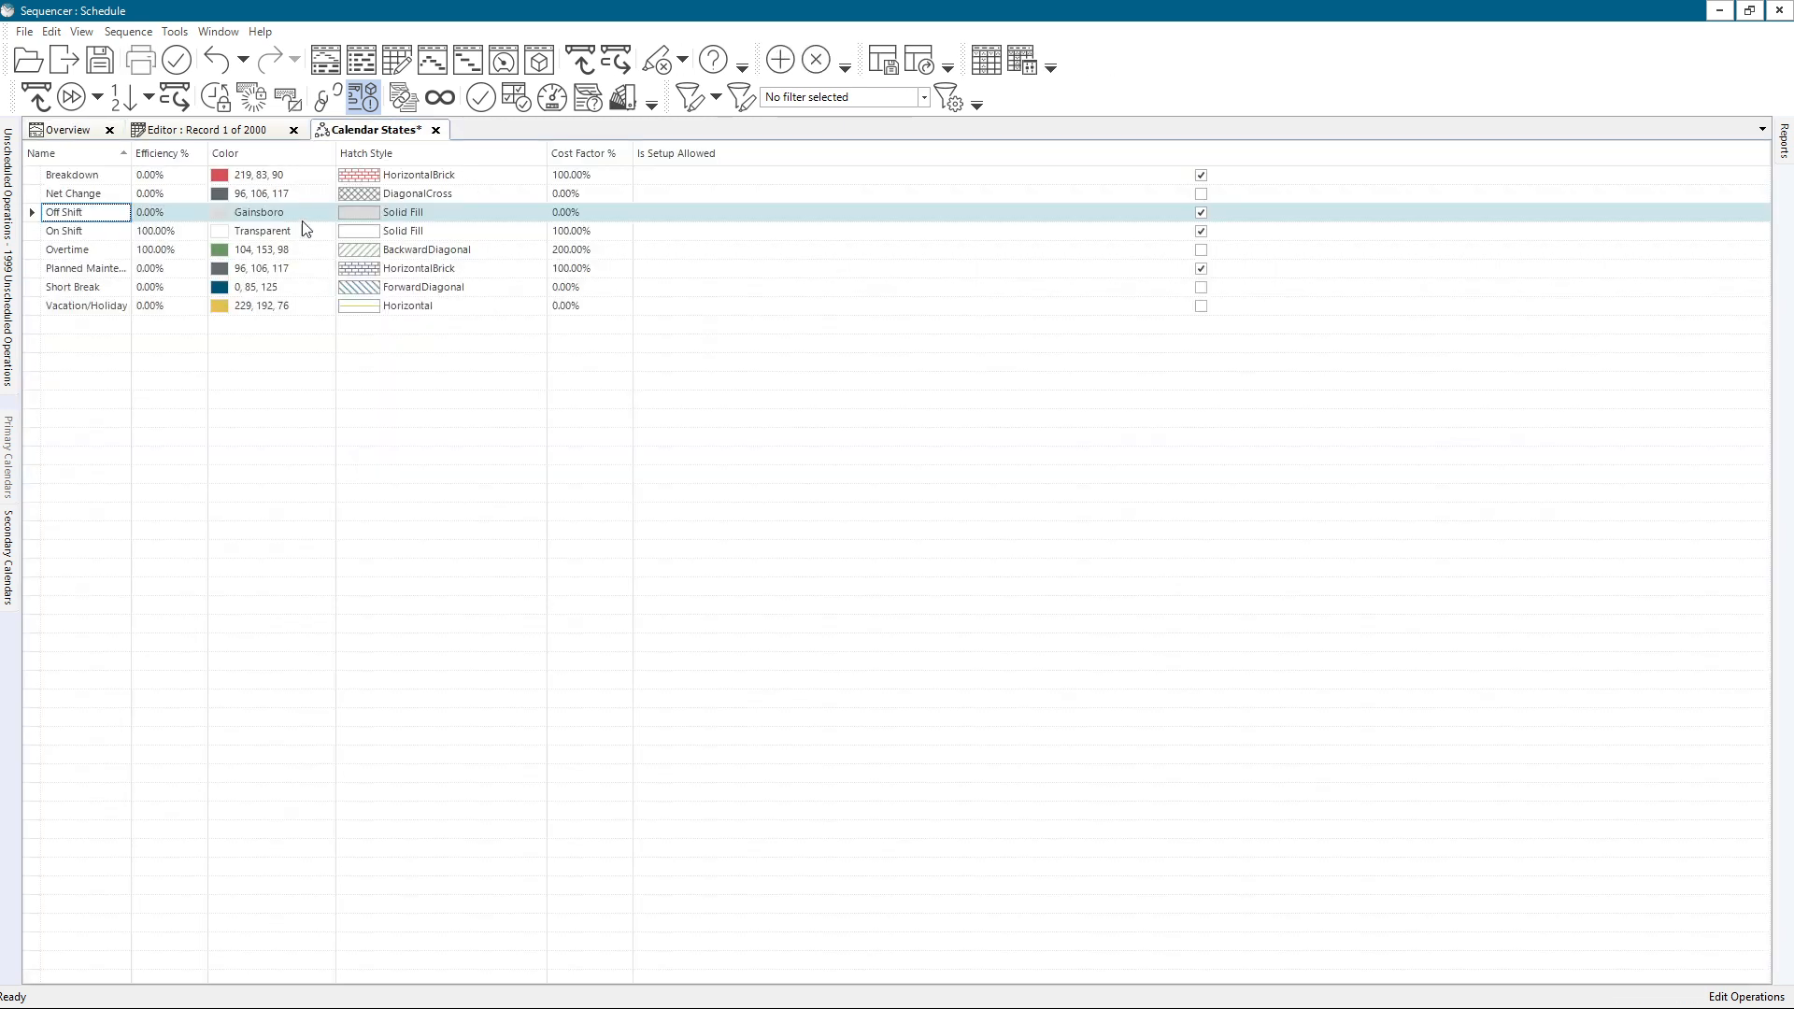
click(329, 213)
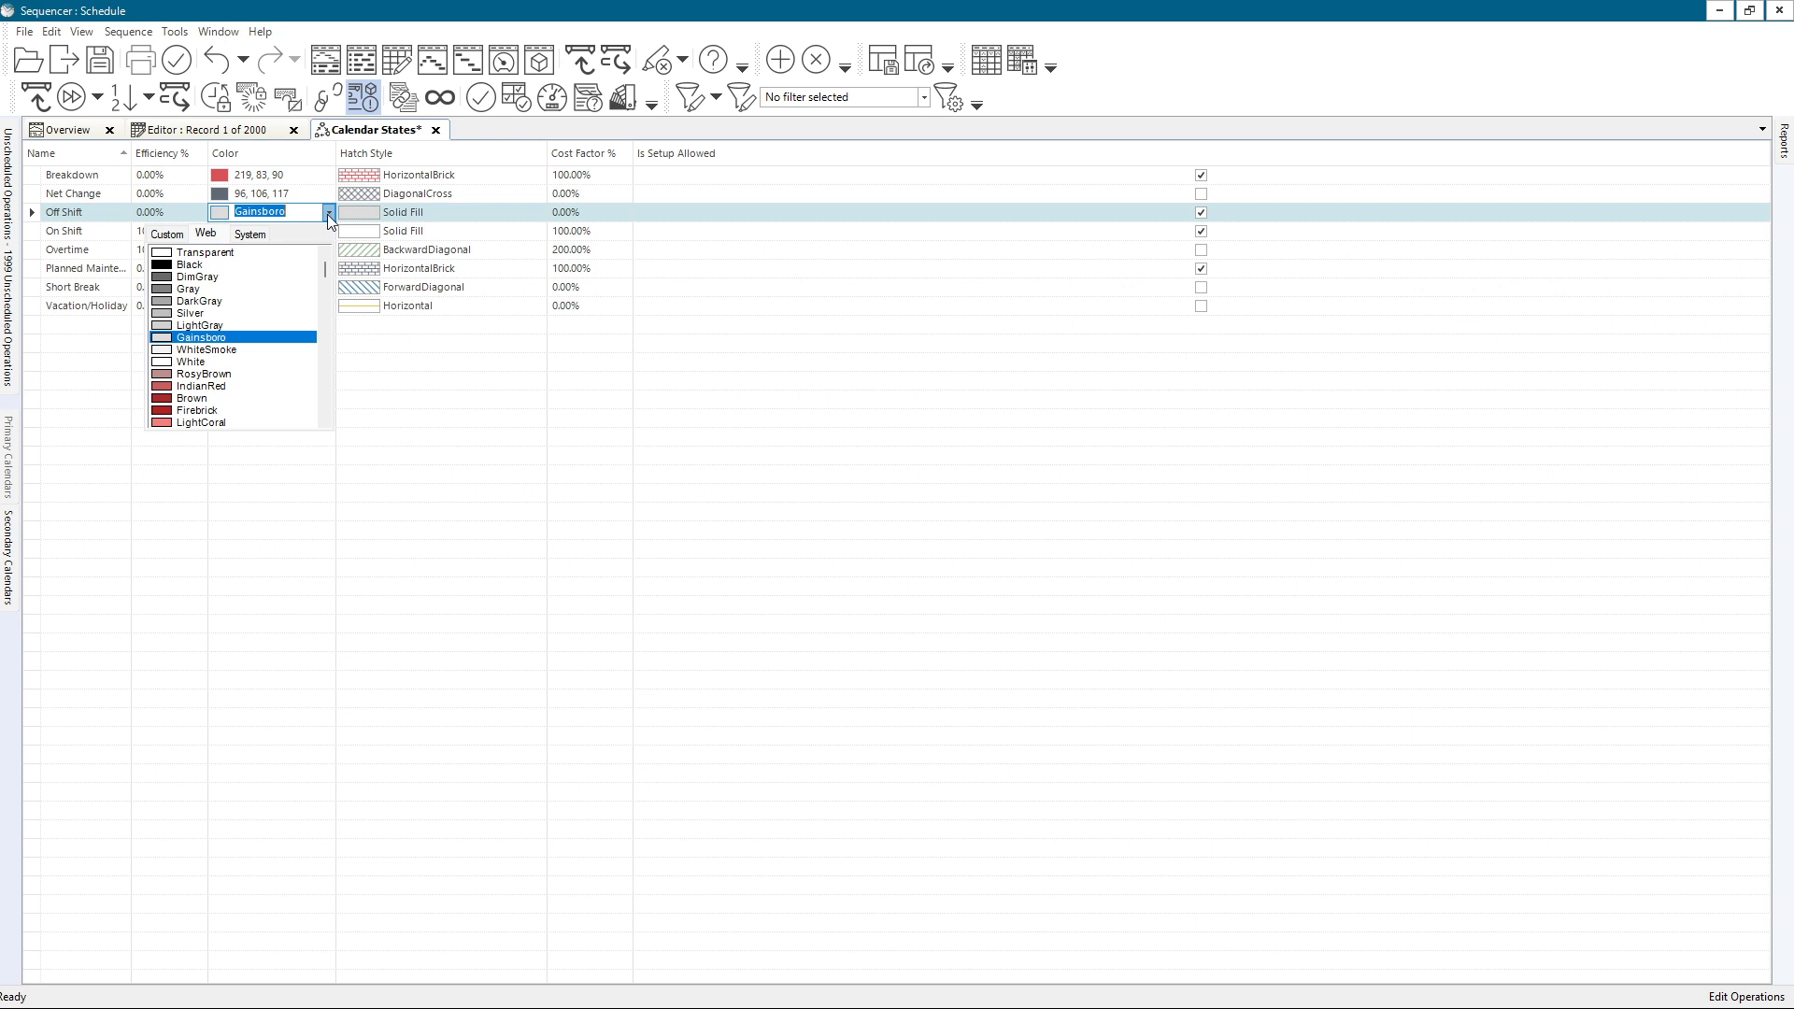
click(197, 398)
Step: Set the hatch style of the Off Shift calendar state to Horizontal
click(402, 215)
double_click(402, 215)
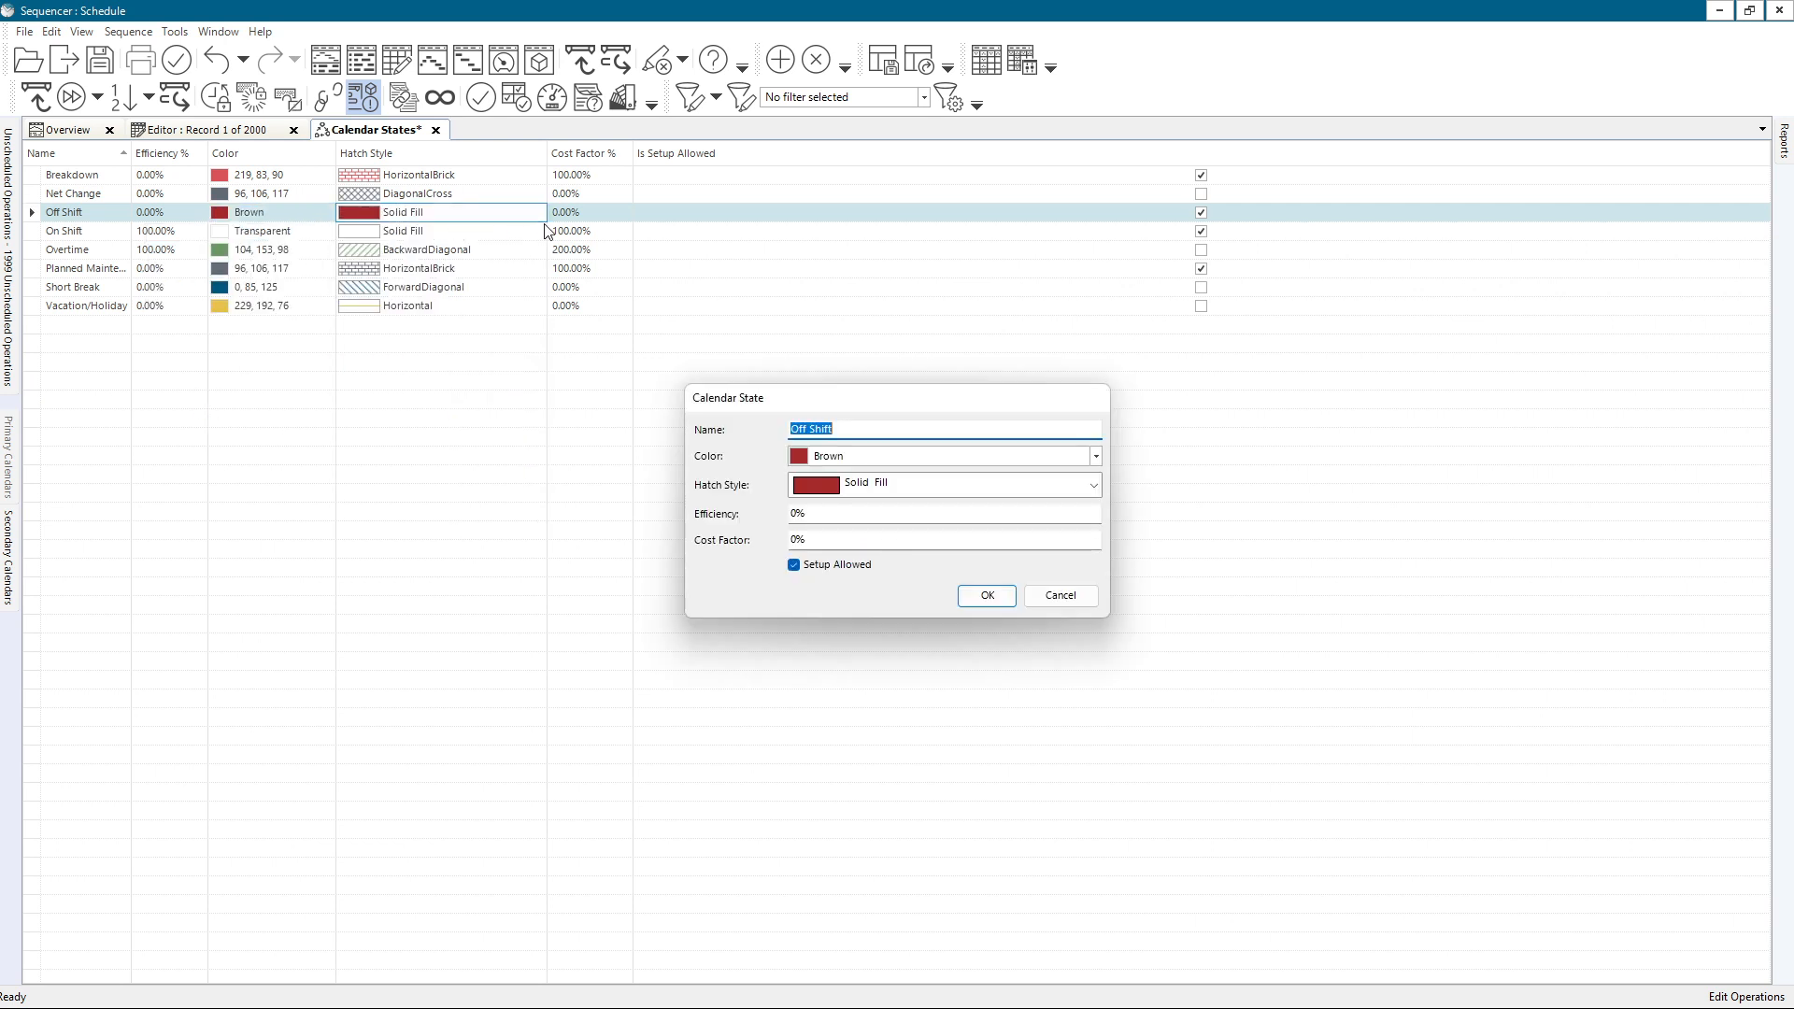
click(1079, 602)
click(541, 217)
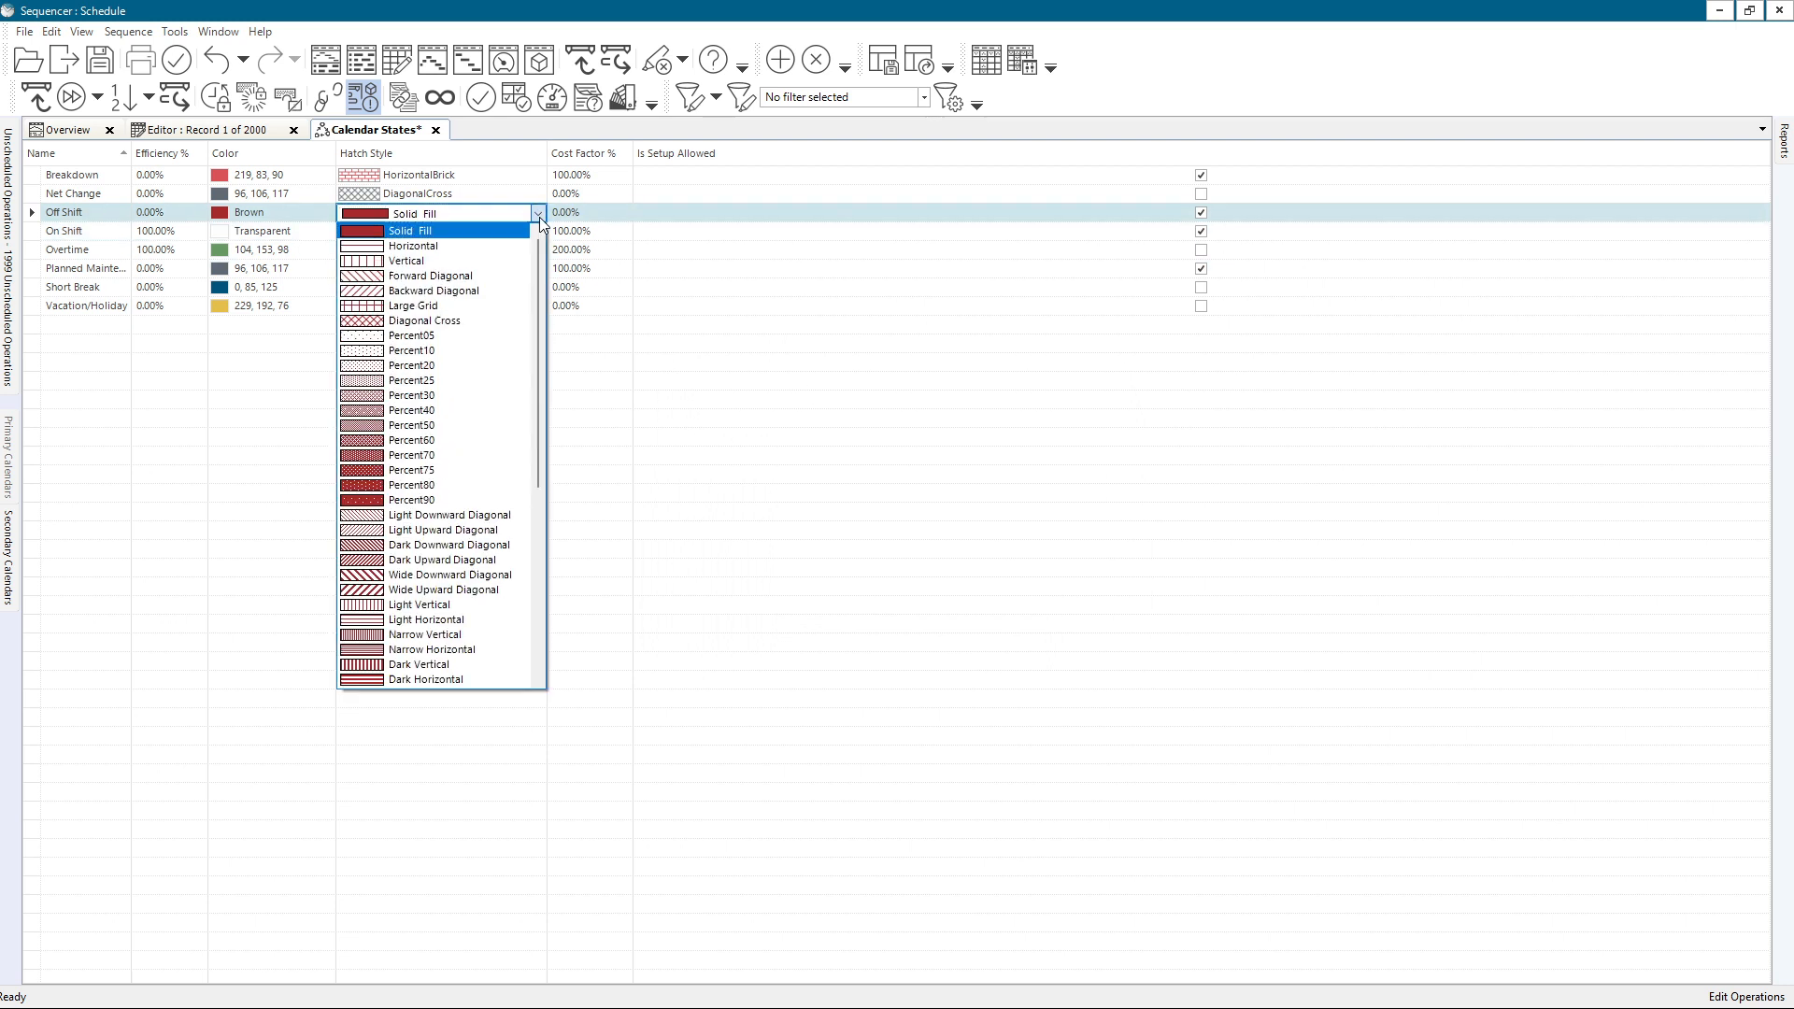
click(456, 245)
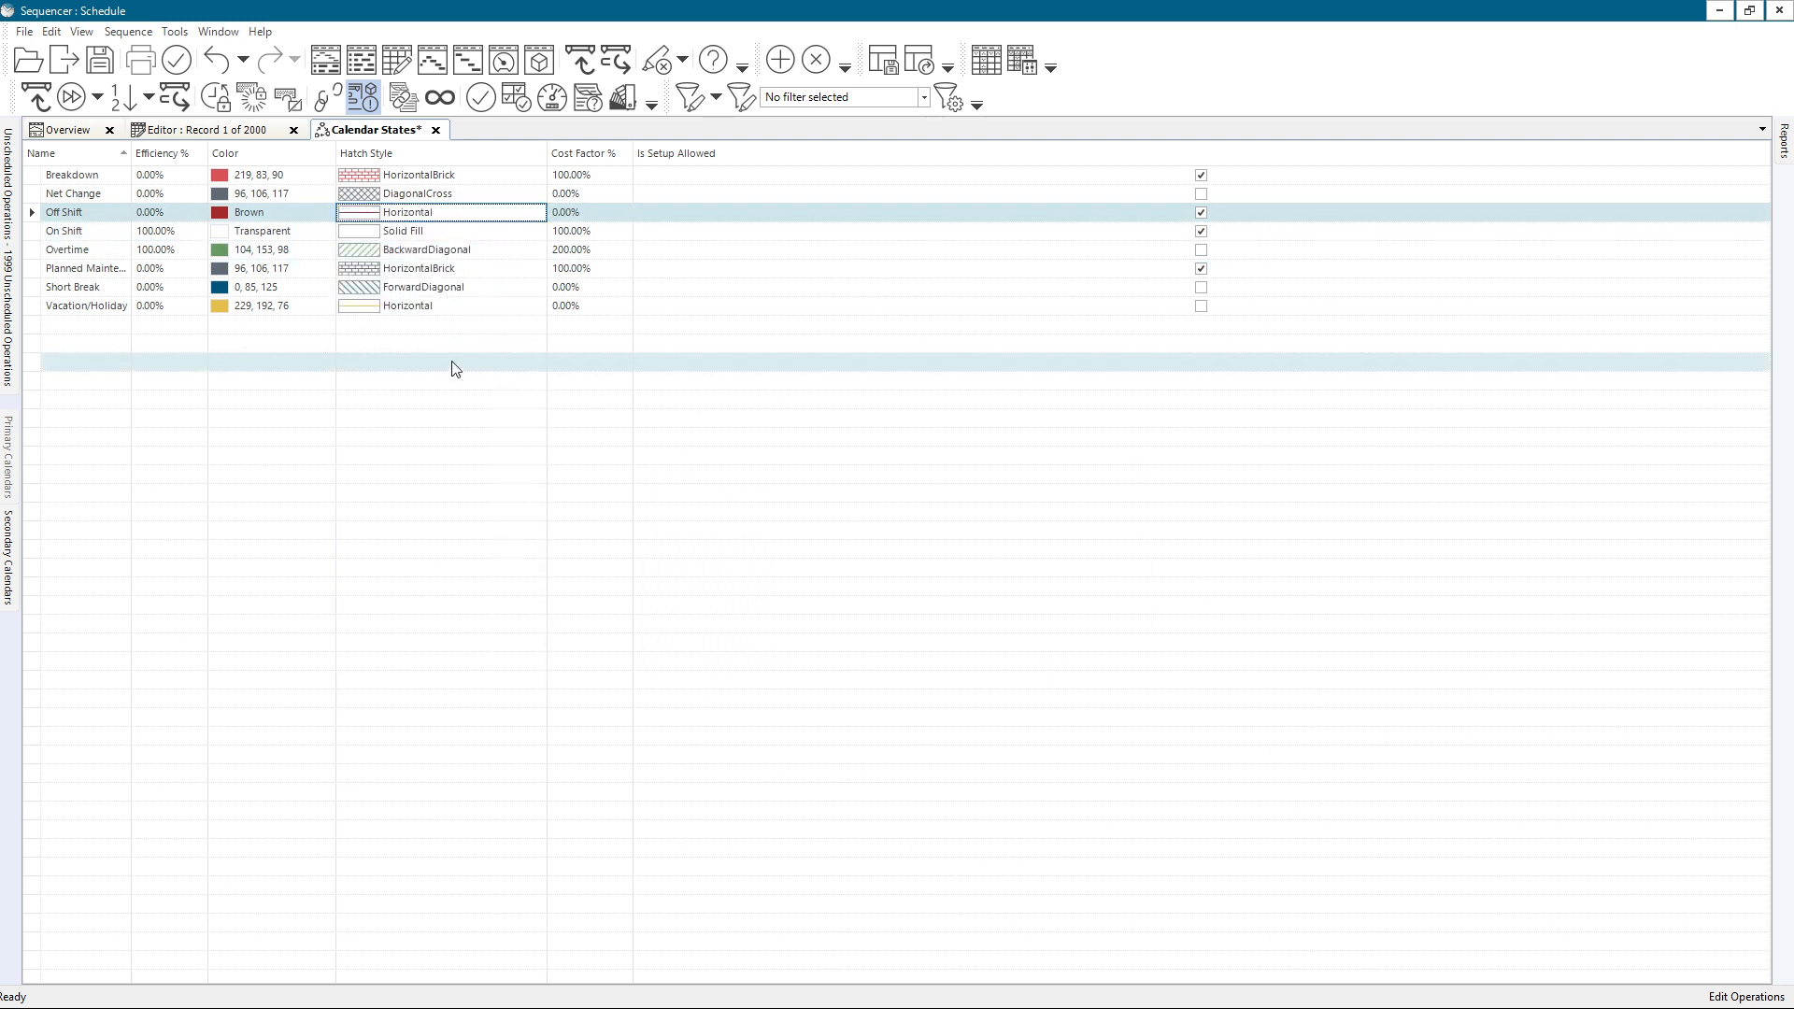
Step: Save the calendar states and inspect the restyled off-shift blocks in the Gantt chart
click(93, 136)
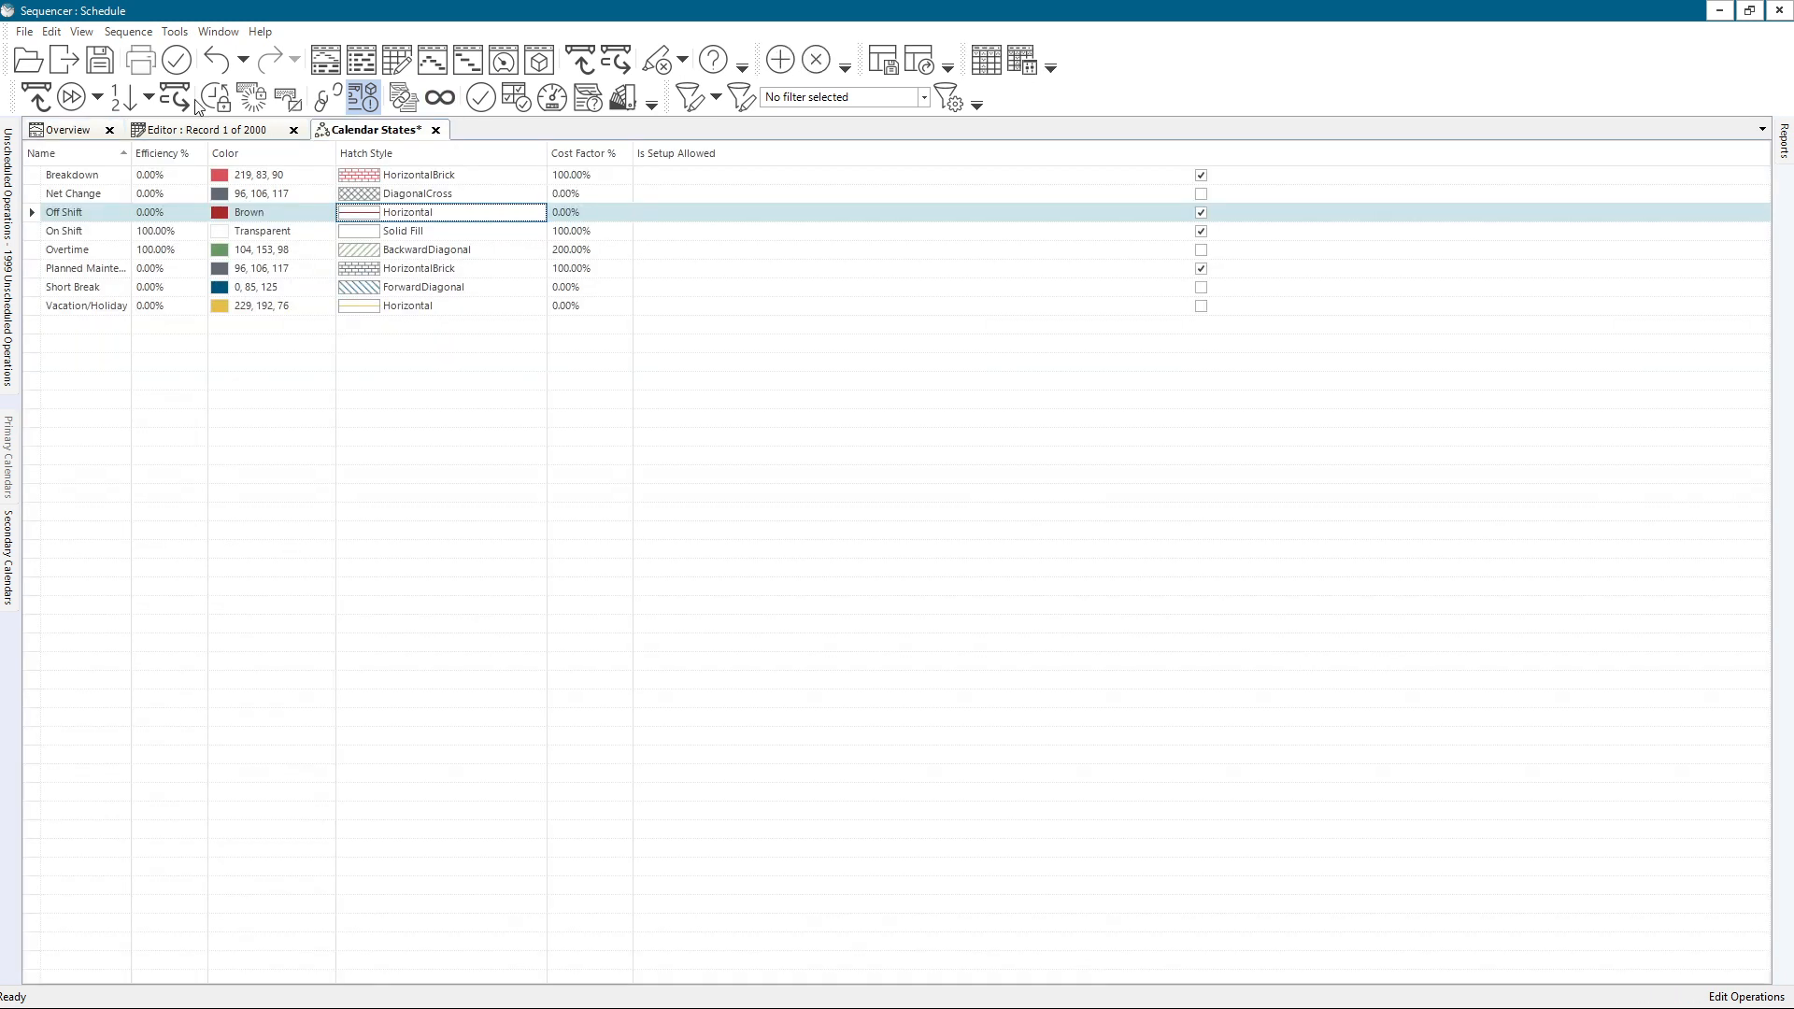
click(366, 129)
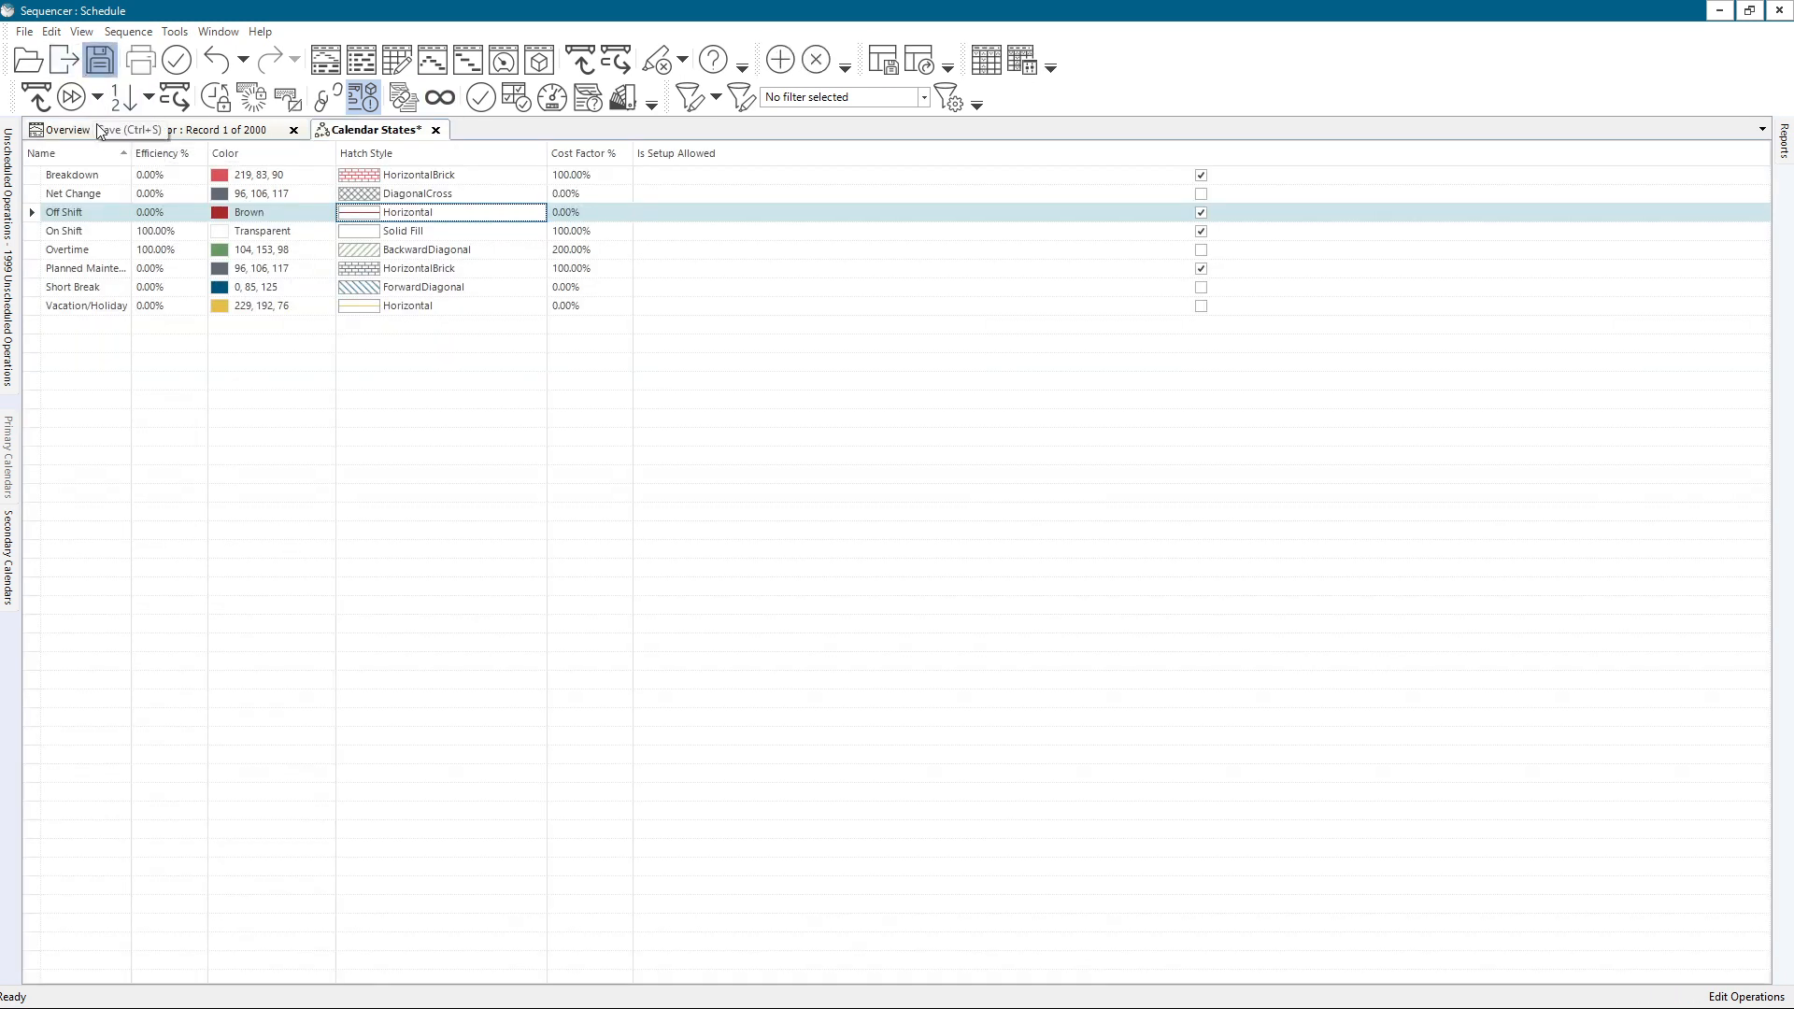
click(100, 61)
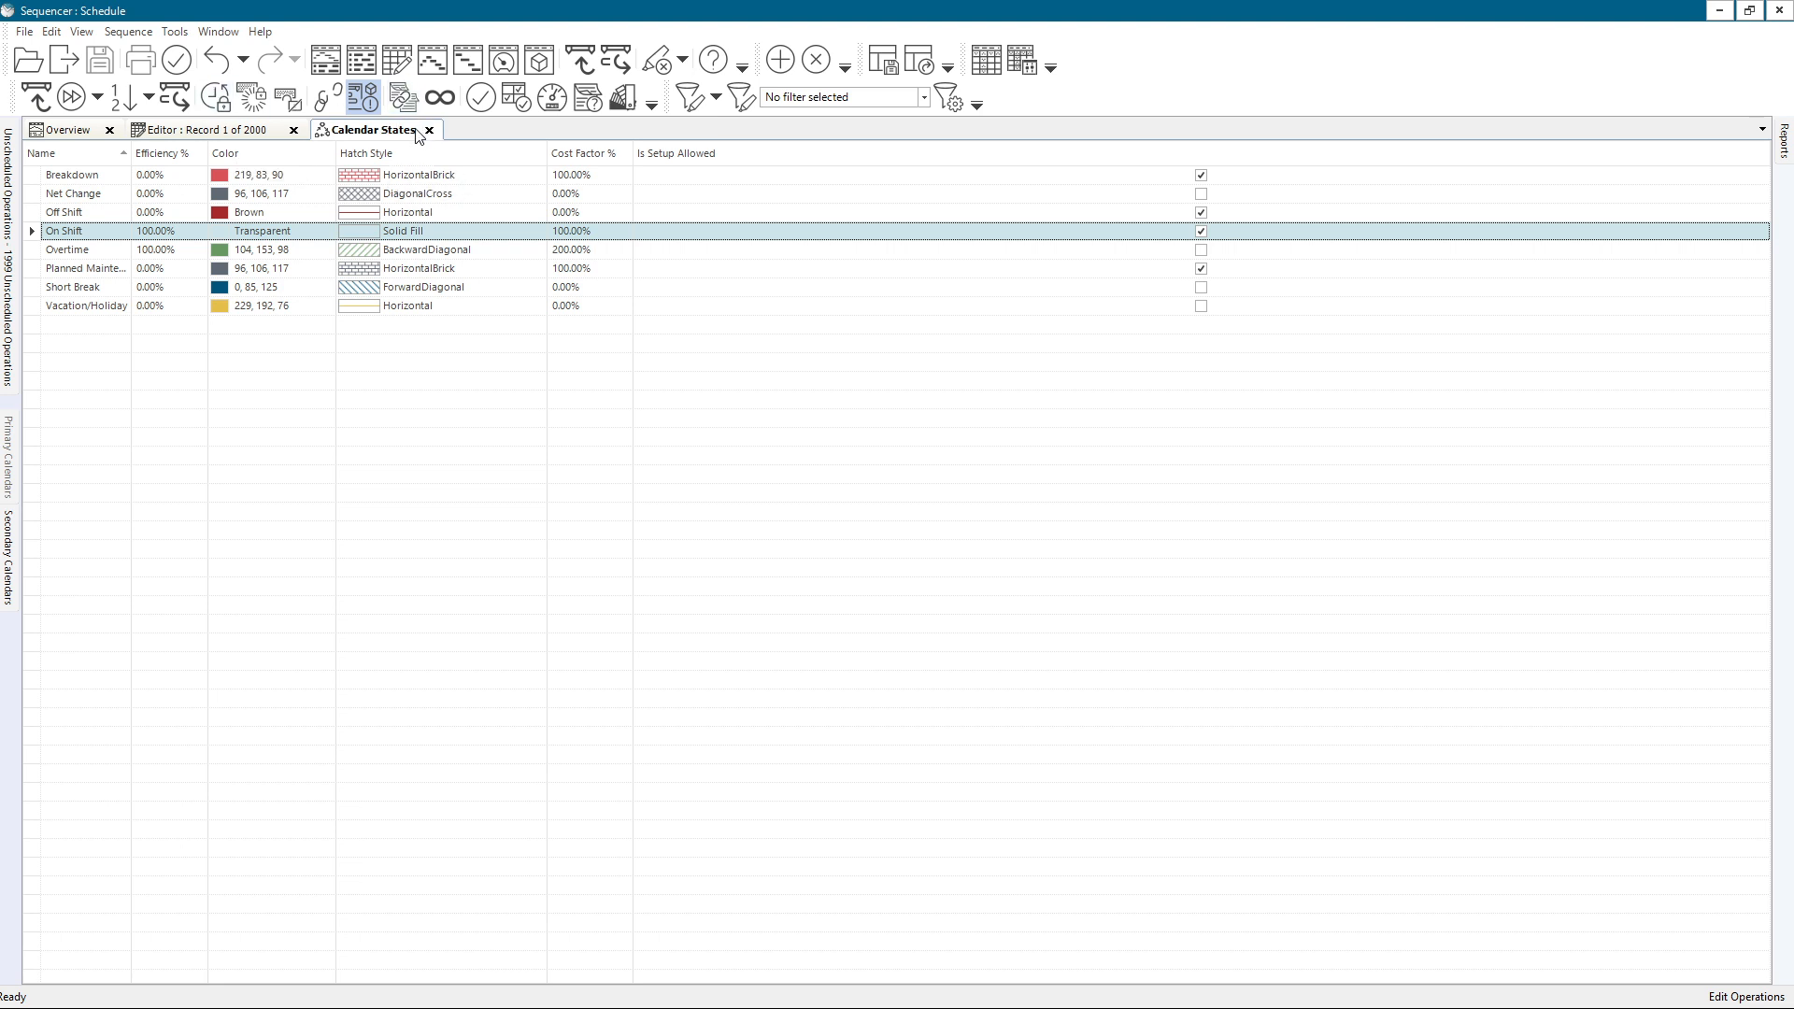
click(91, 135)
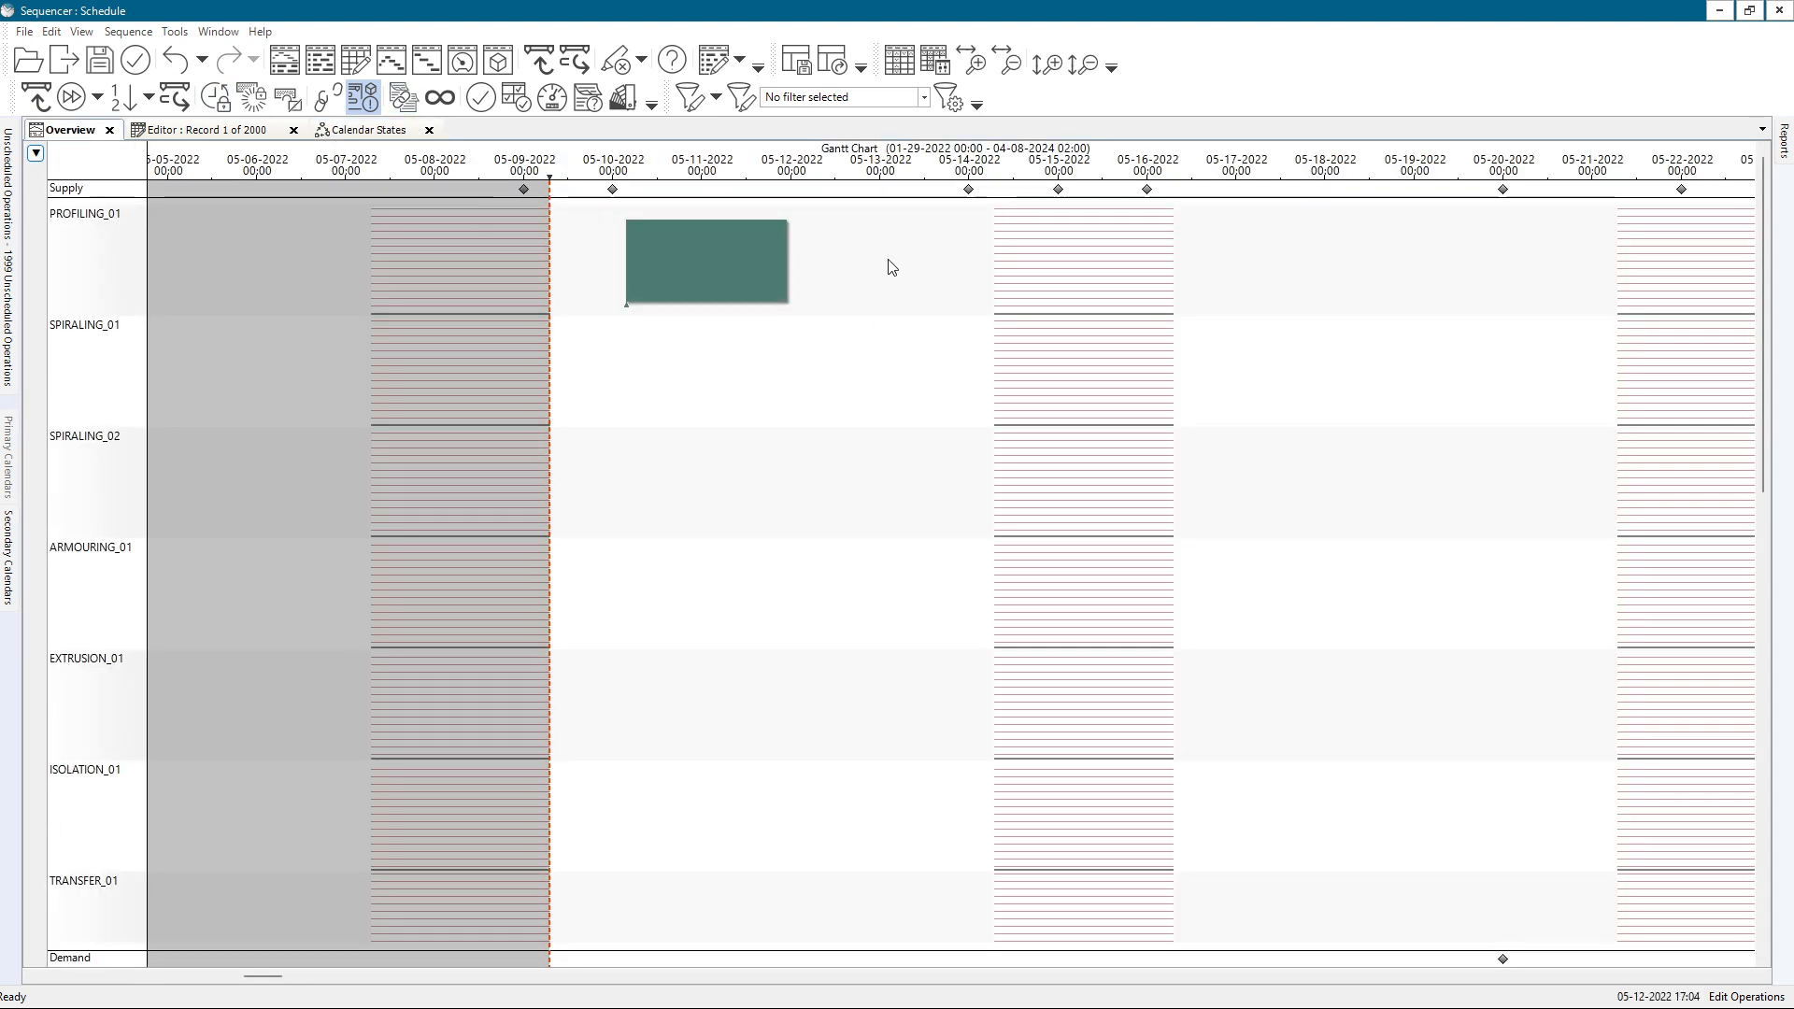
scroll(1054, 300, down, 1)
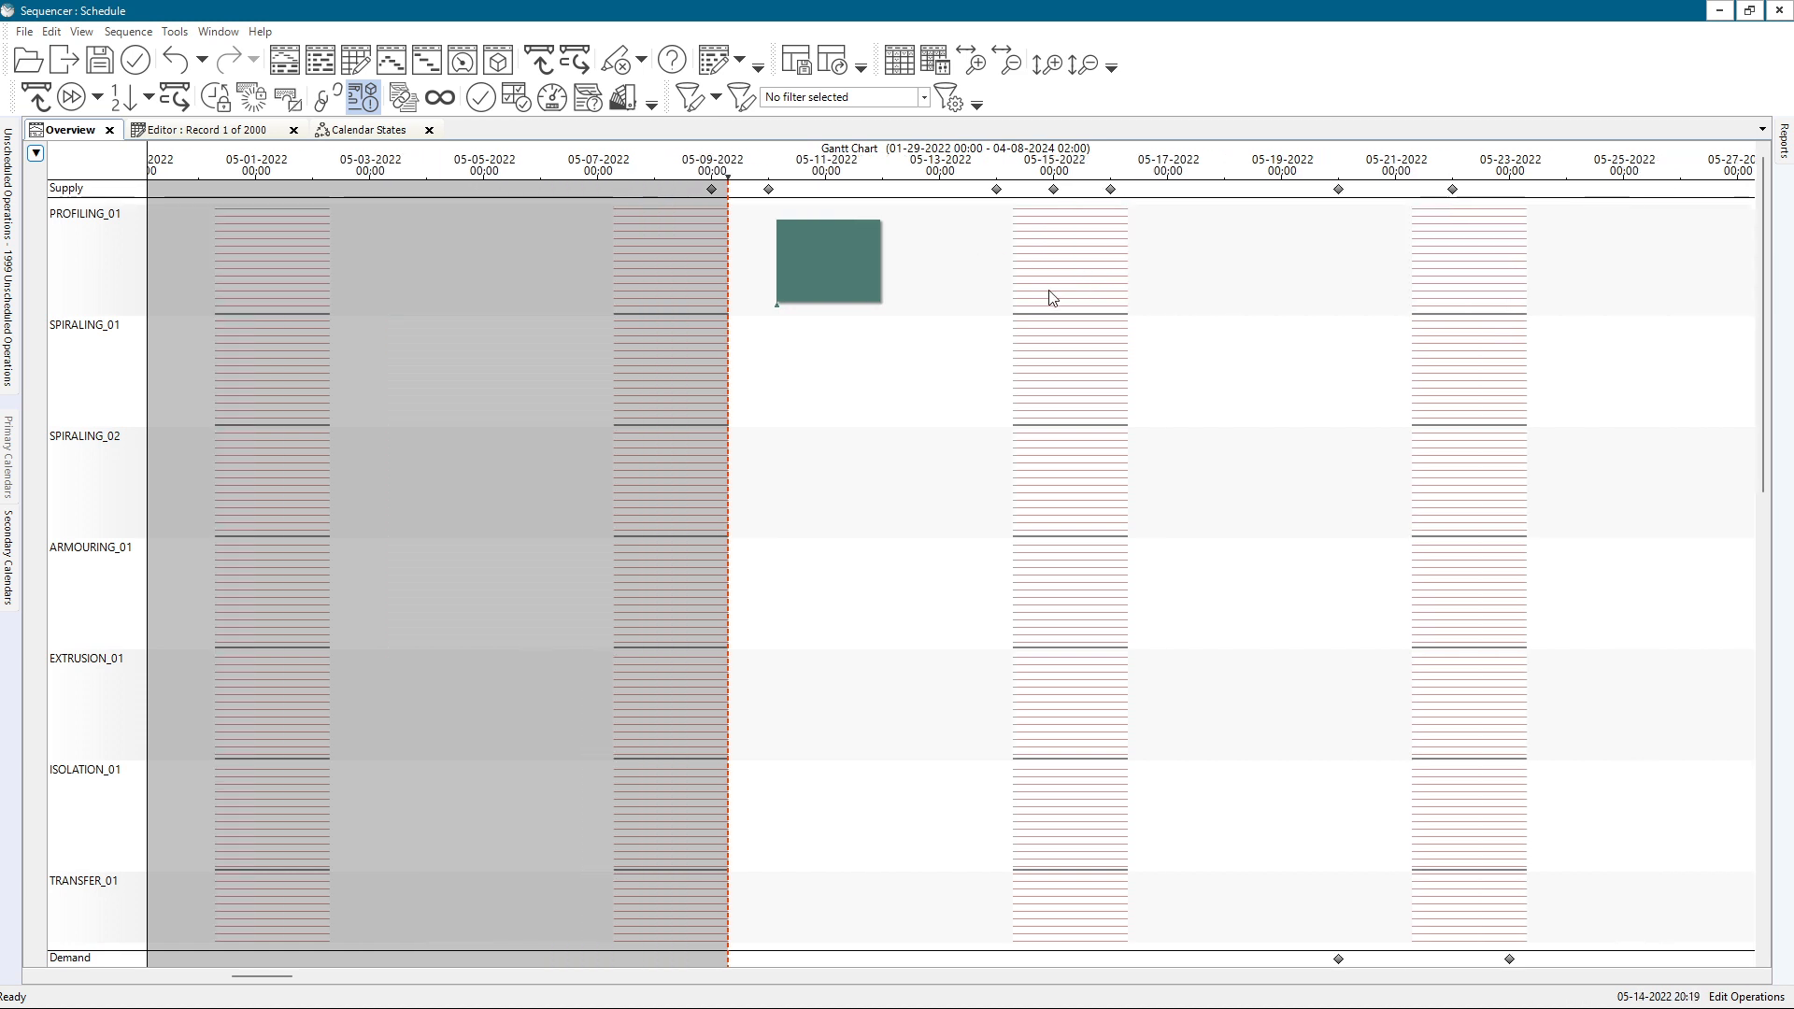
scroll(1086, 299, up, 2)
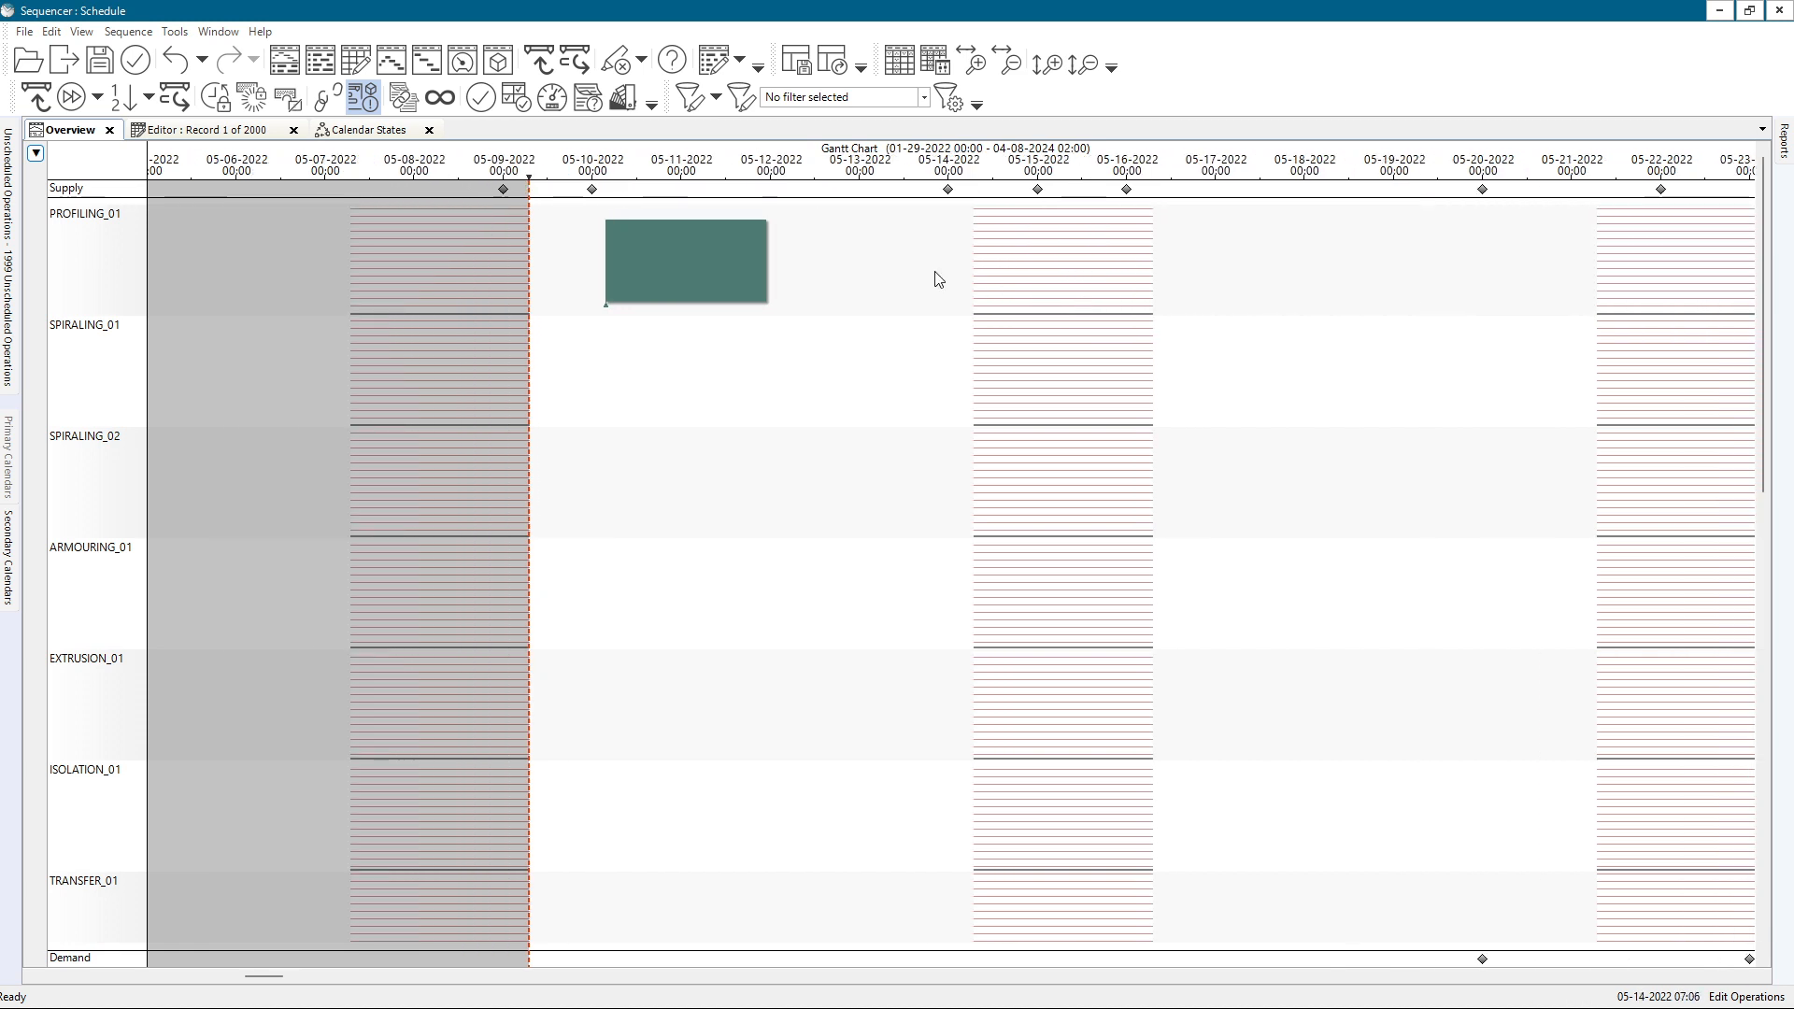
Step: Restore the Off Shift state's hatch style to Solid Fill and color to Gainsboro, save, and check the Gantt chart
click(348, 131)
click(372, 214)
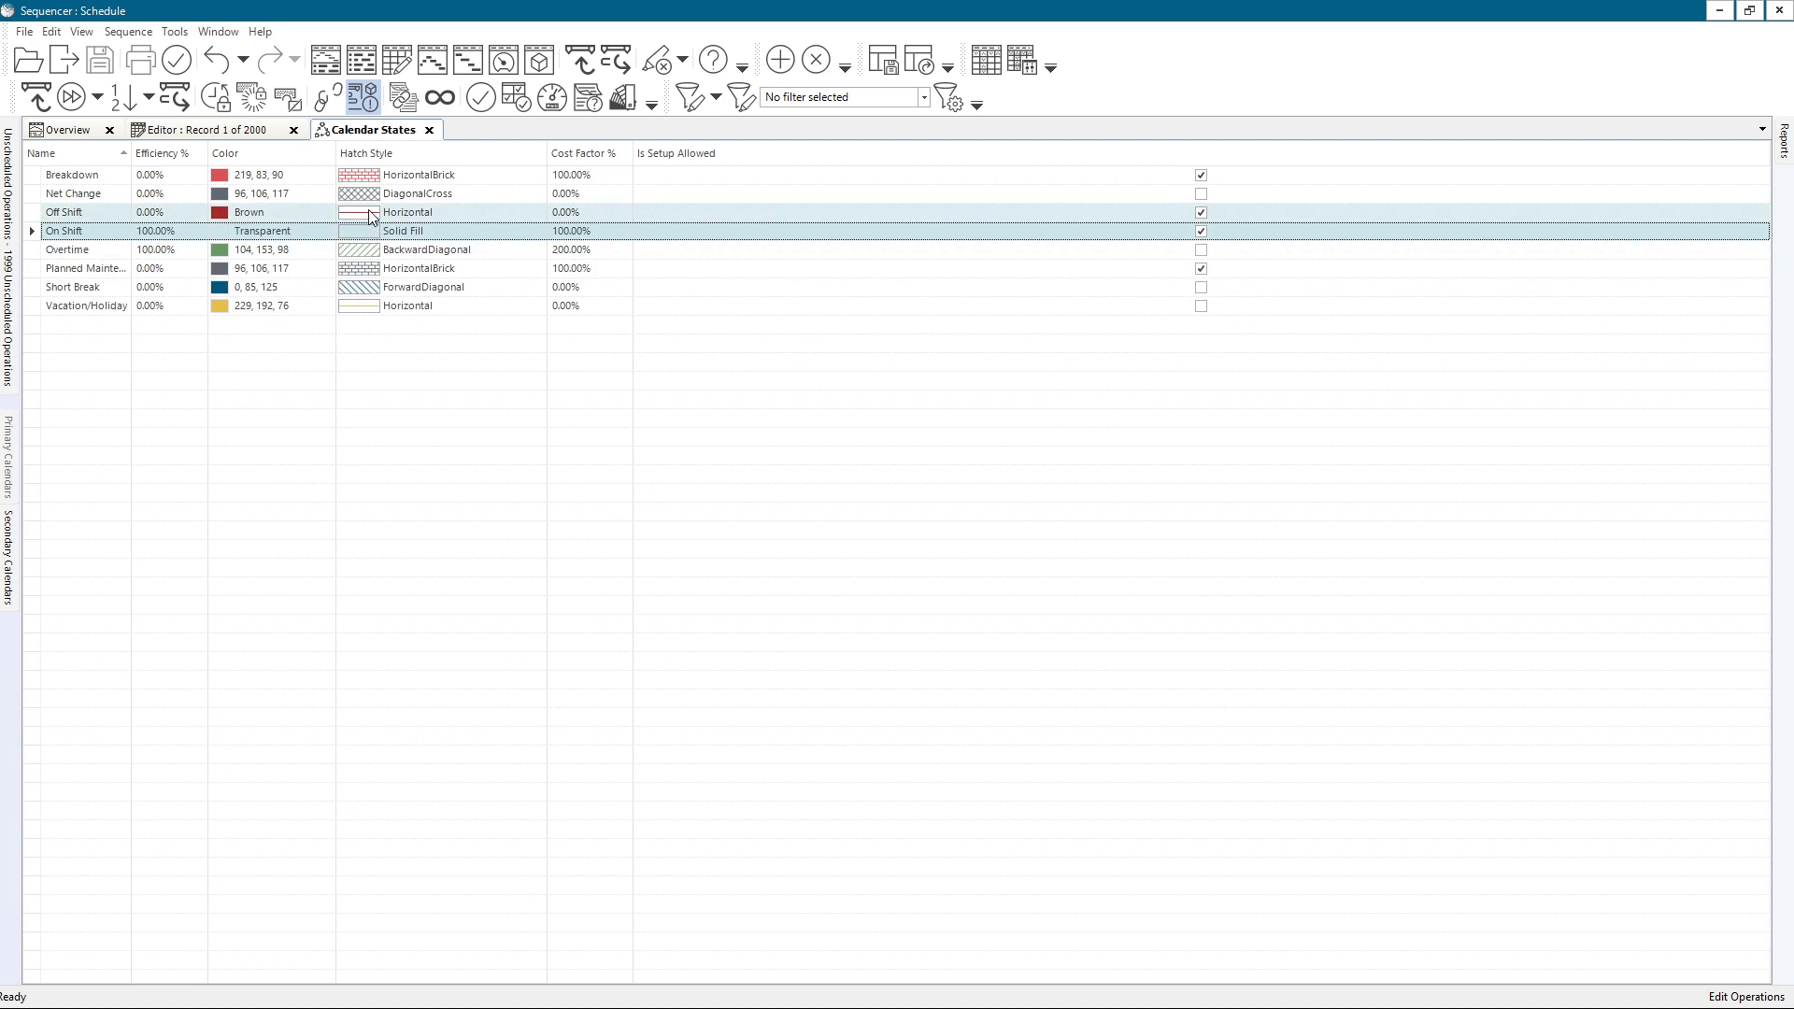
click(539, 213)
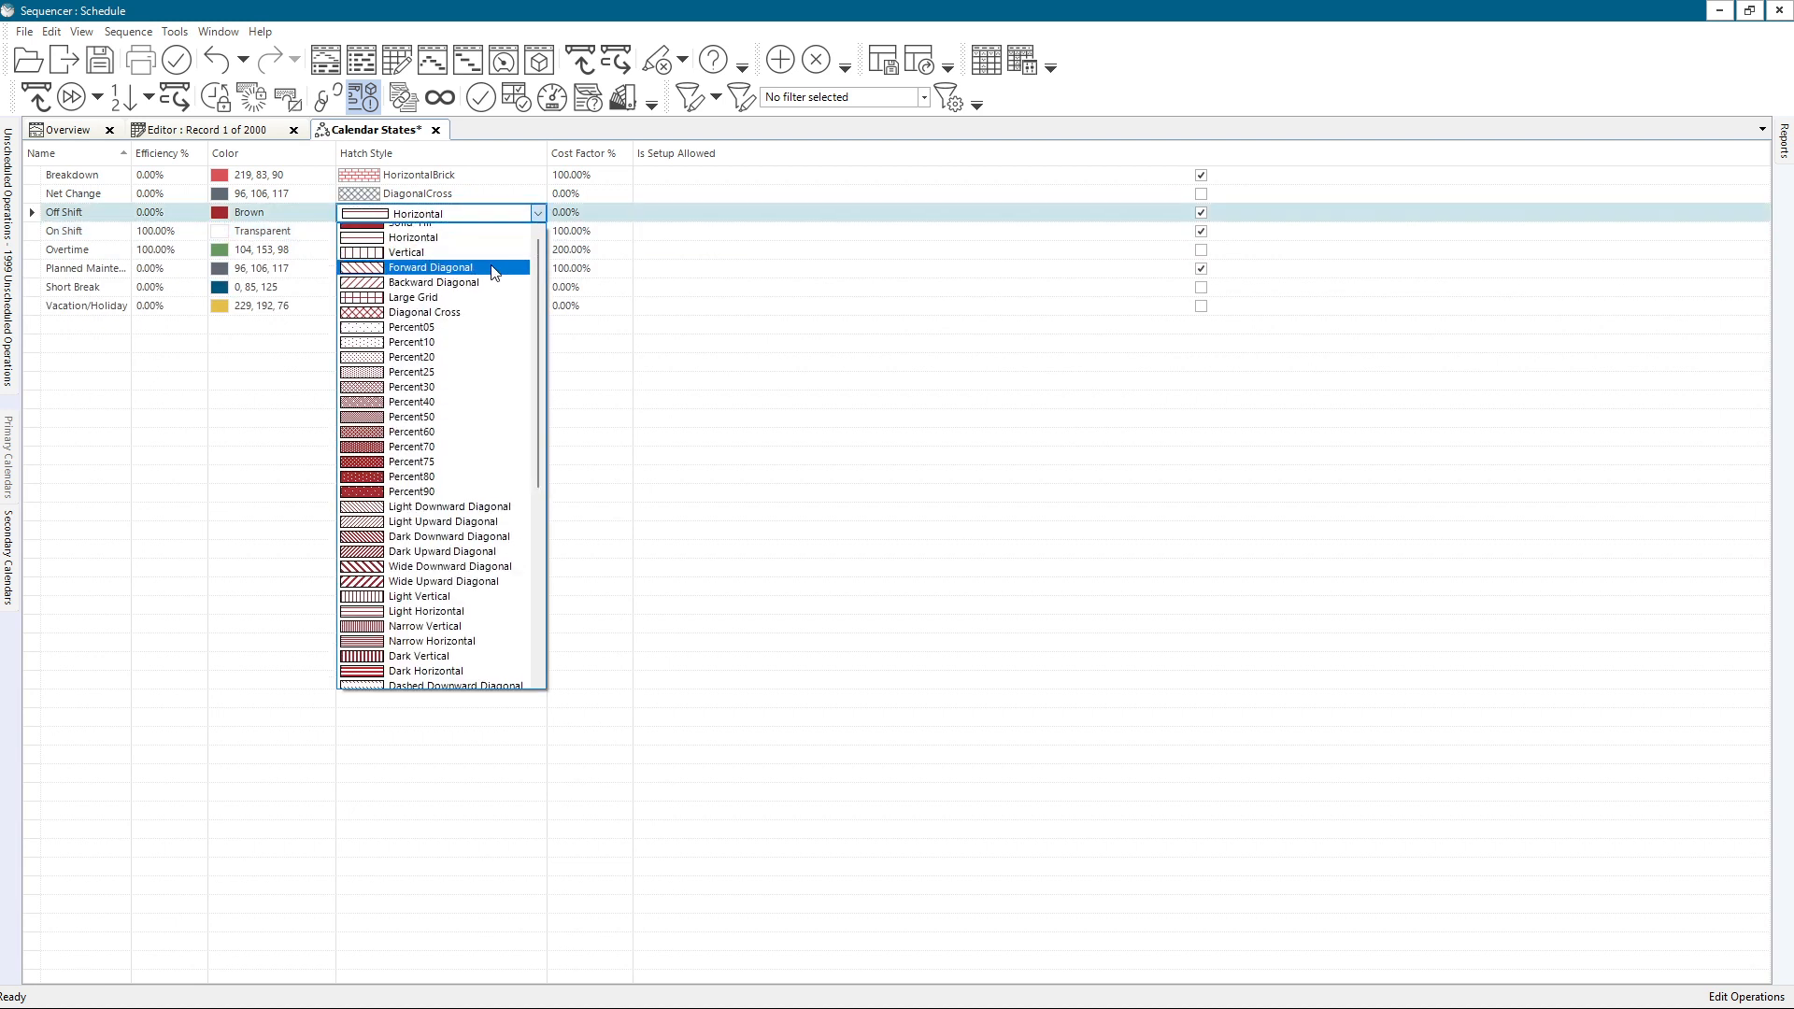
click(449, 231)
click(281, 212)
click(328, 212)
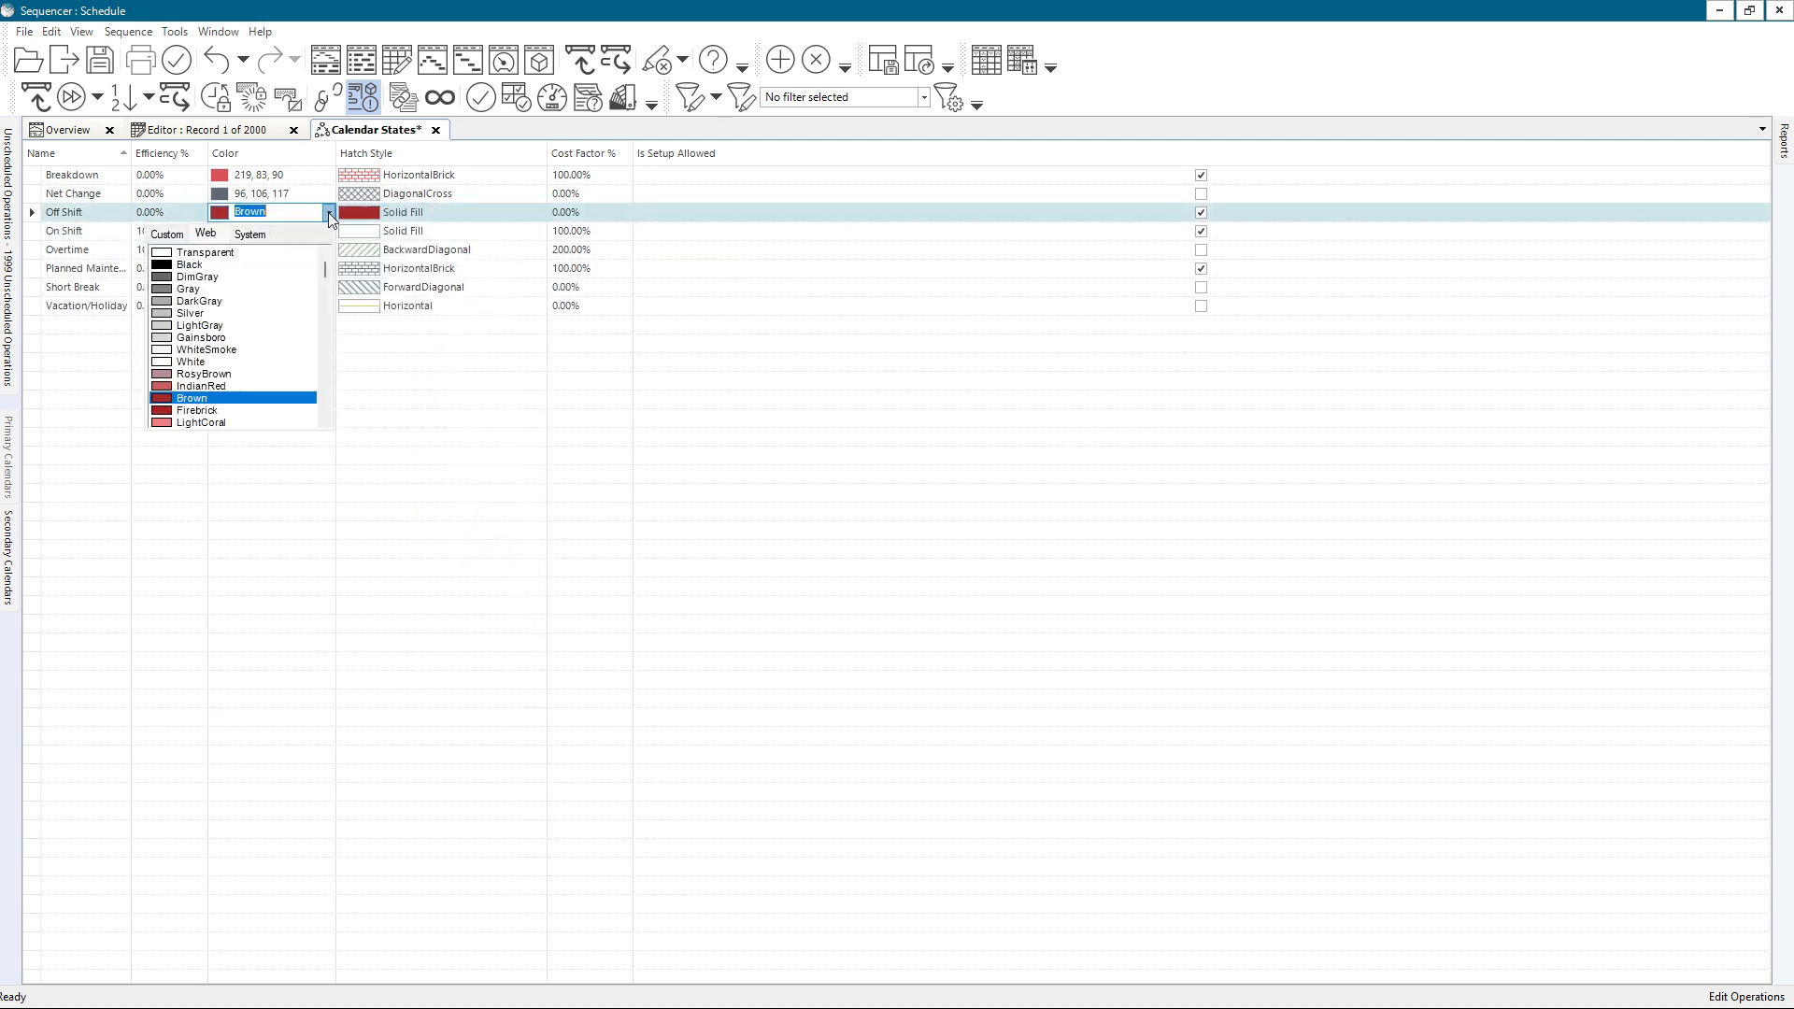
click(215, 337)
click(100, 60)
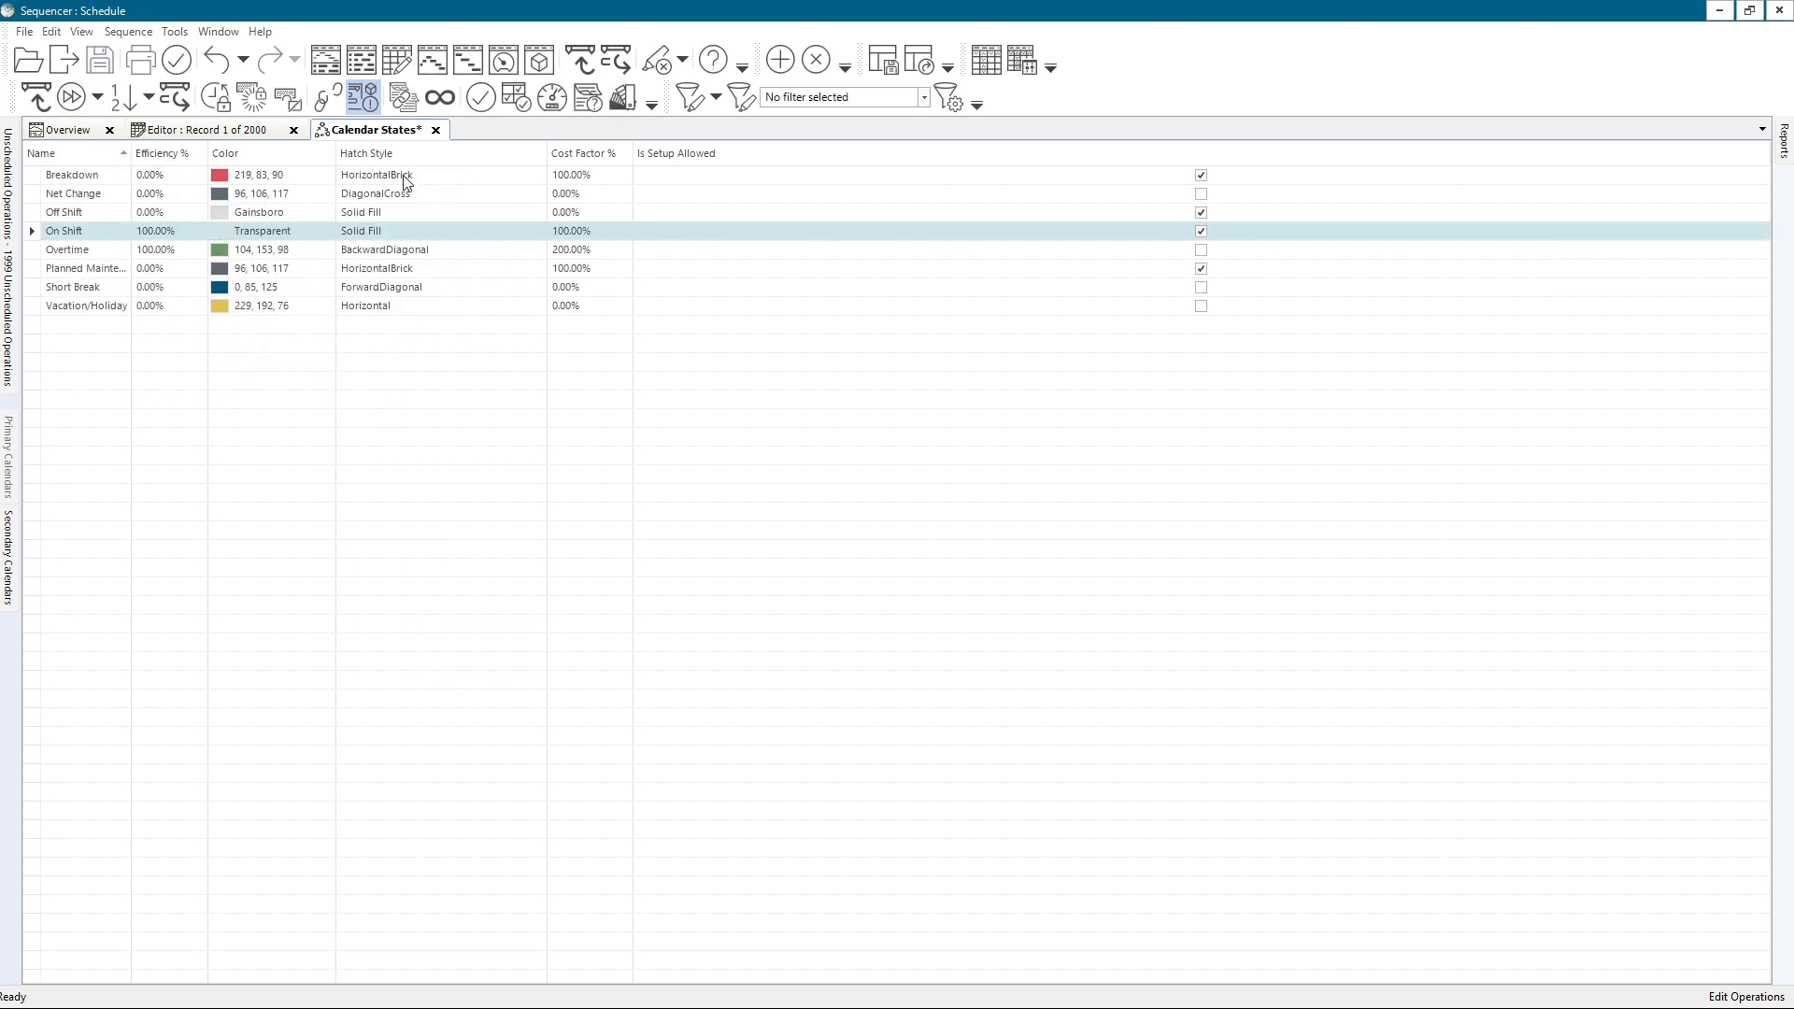
click(84, 133)
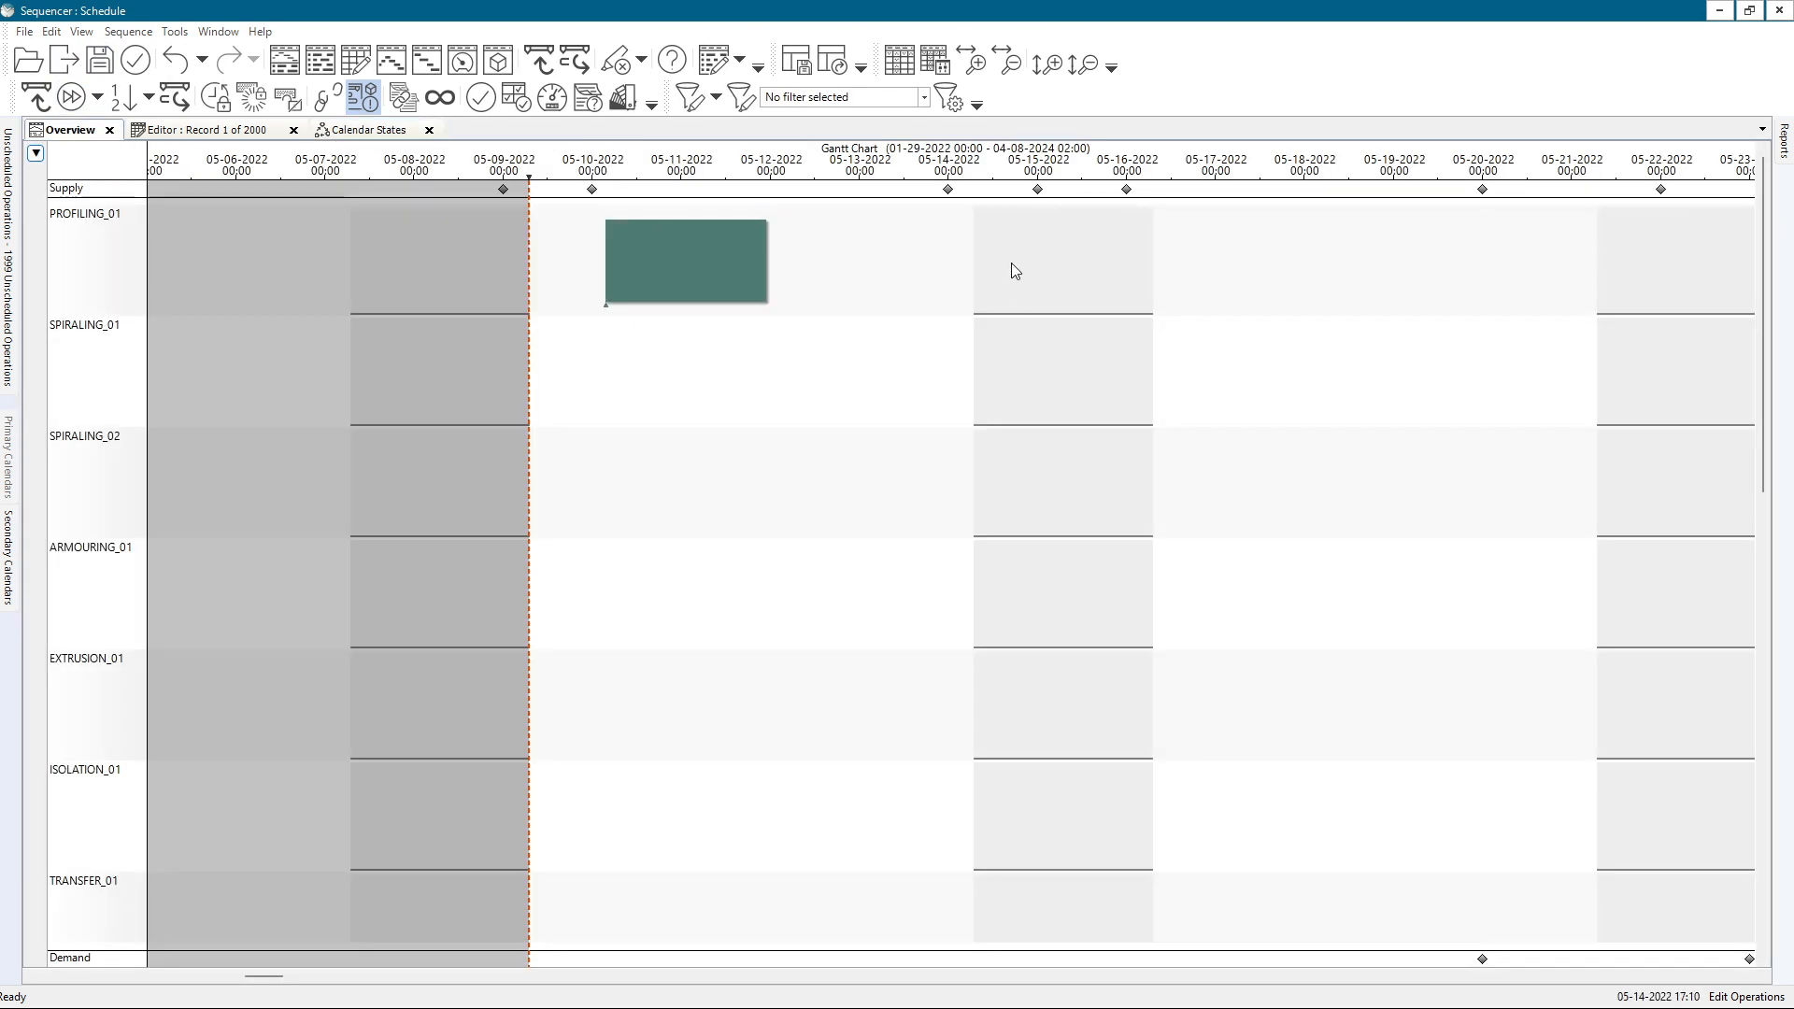
Step: View the properties of the Net Change calendar state and close them without changes
click(369, 130)
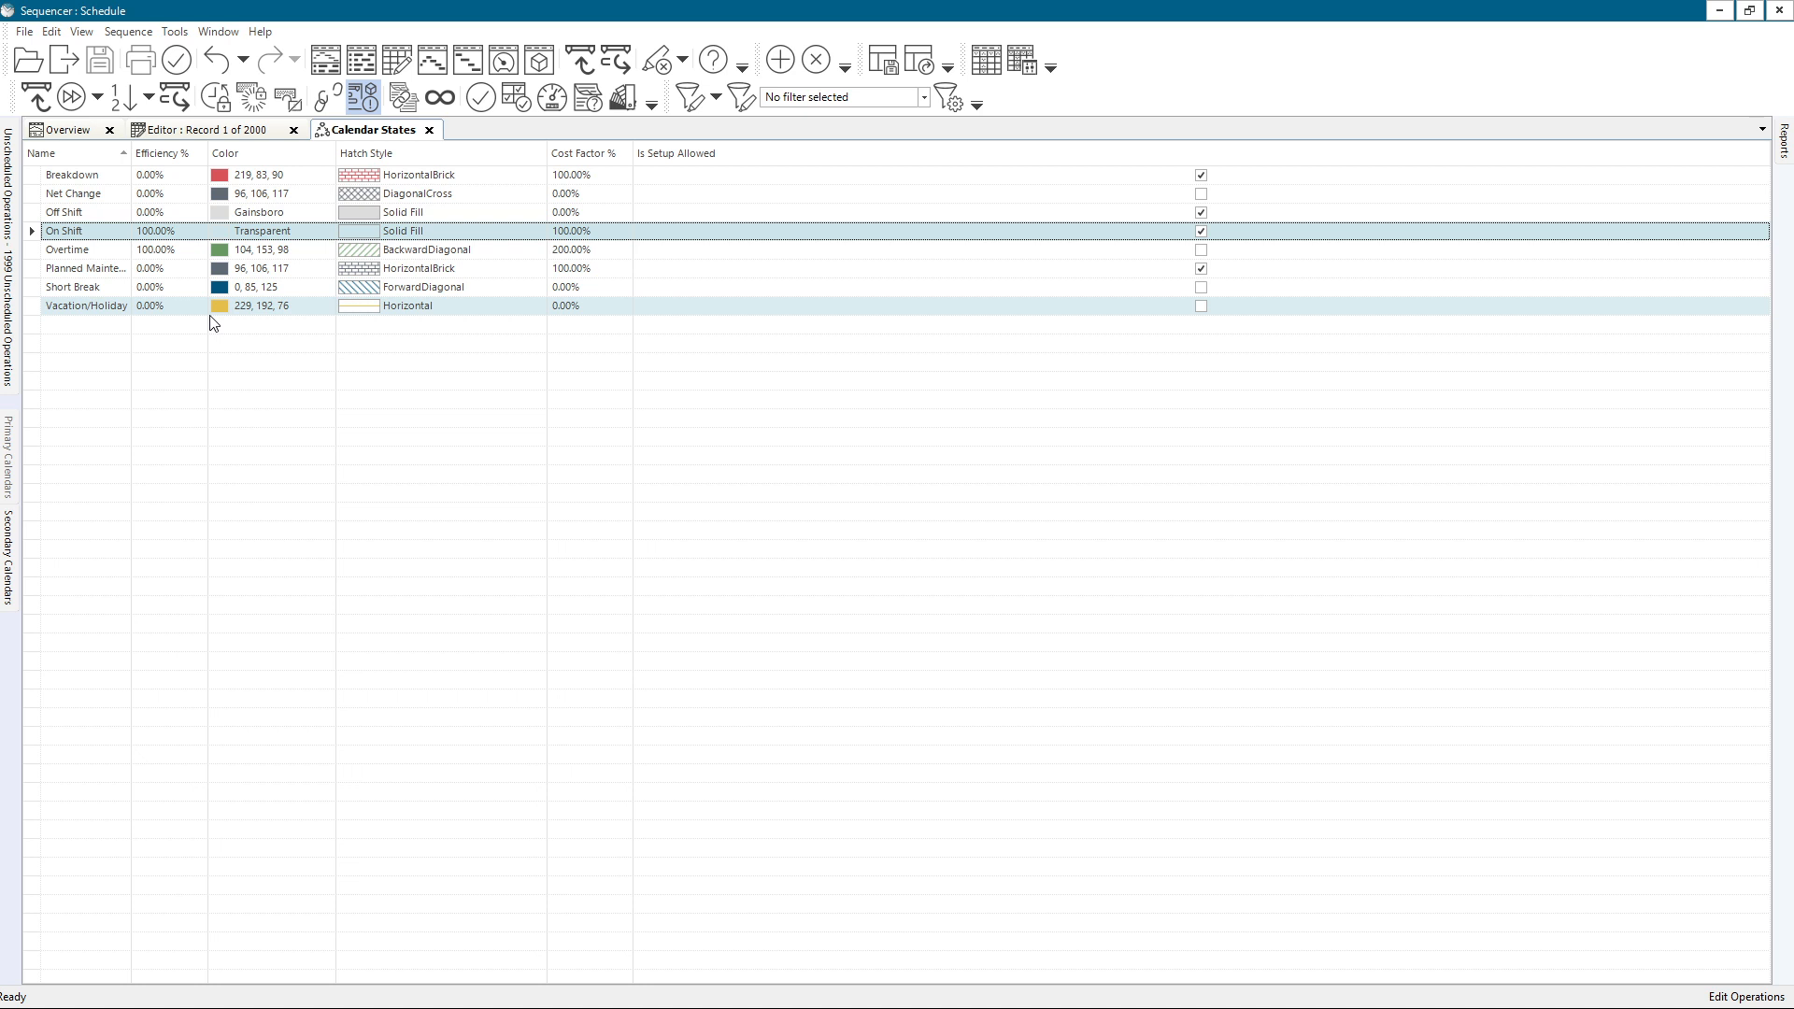
double_click(75, 193)
drag(932, 396, 995, 343)
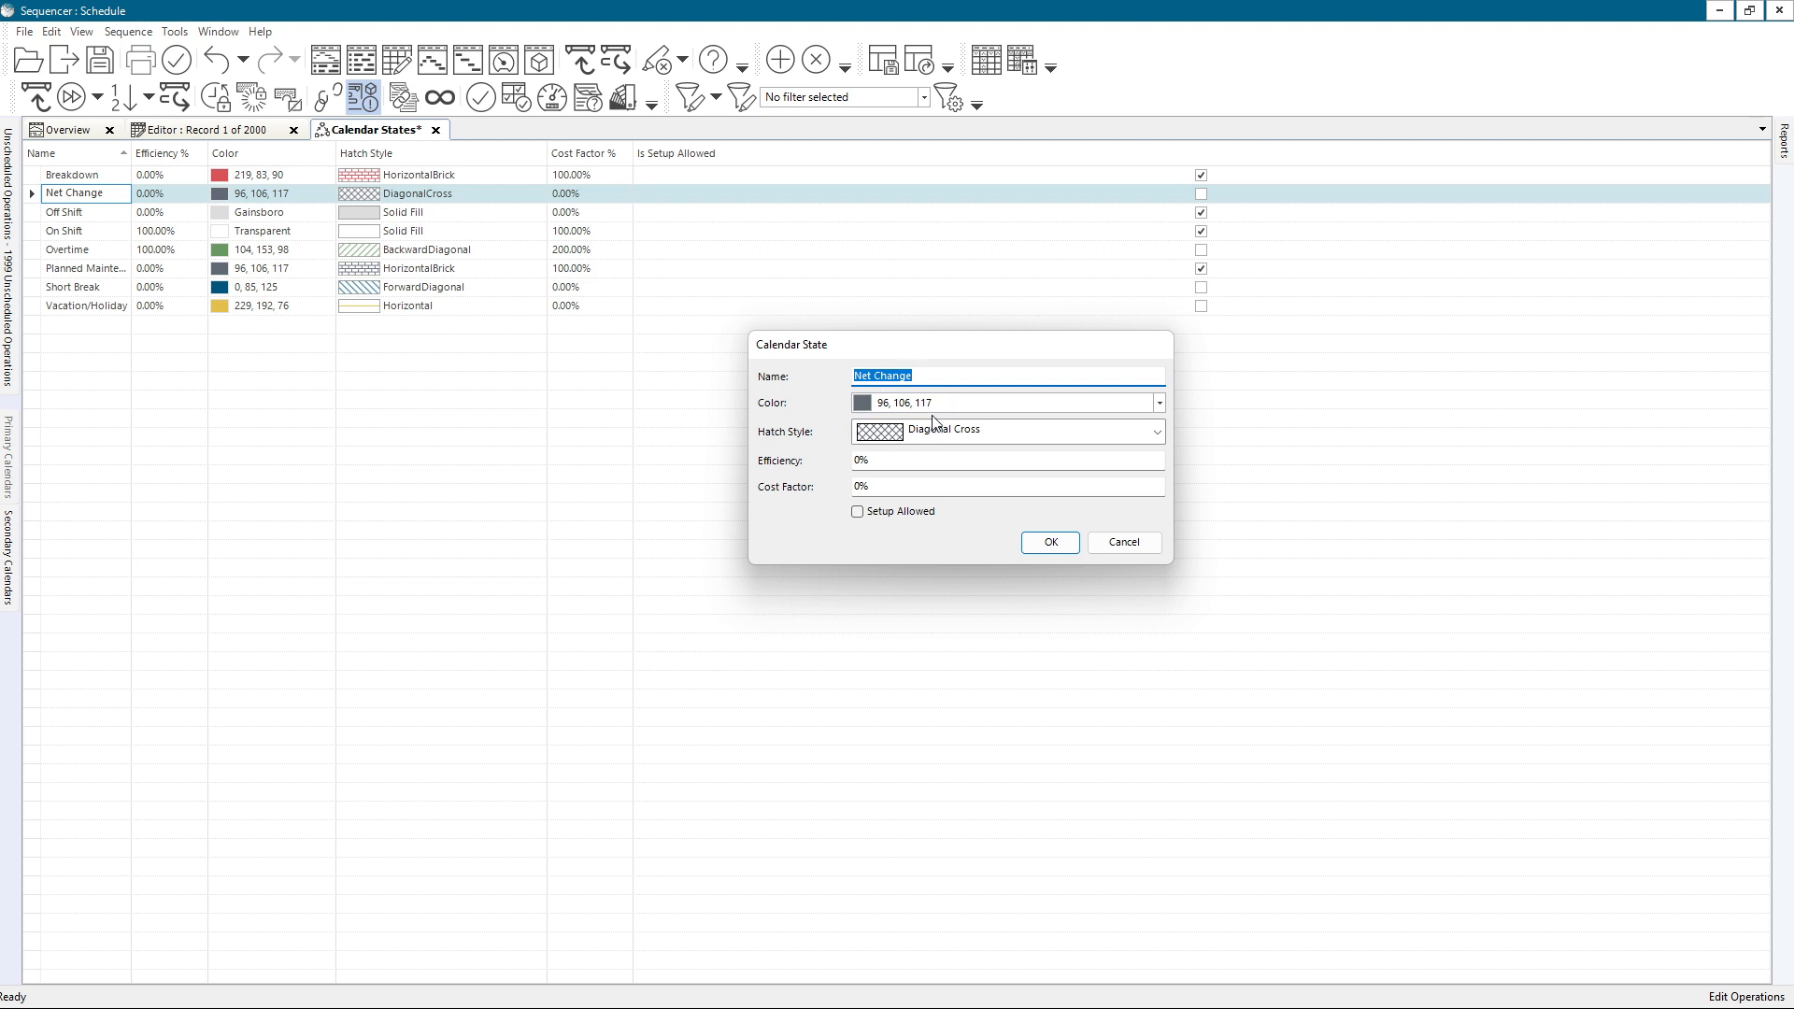
click(1124, 543)
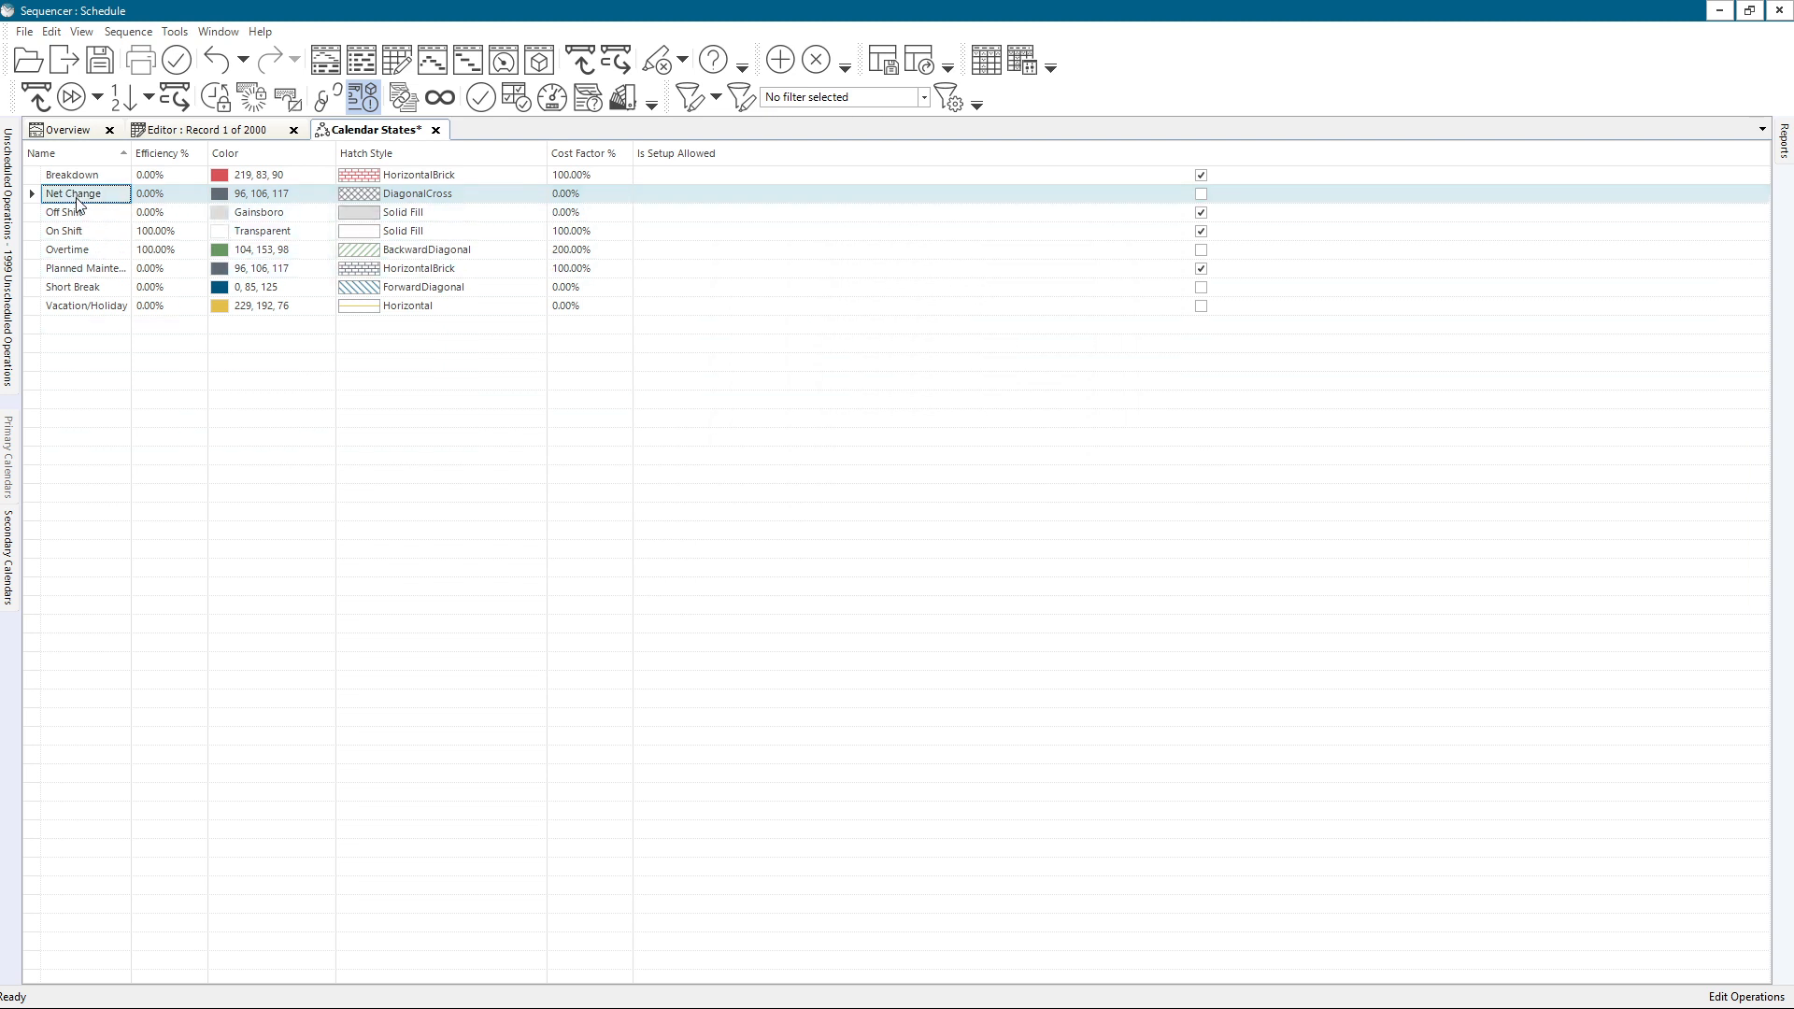
Step: Delete the Net Change calendar state and save the calendar states
key(Delete)
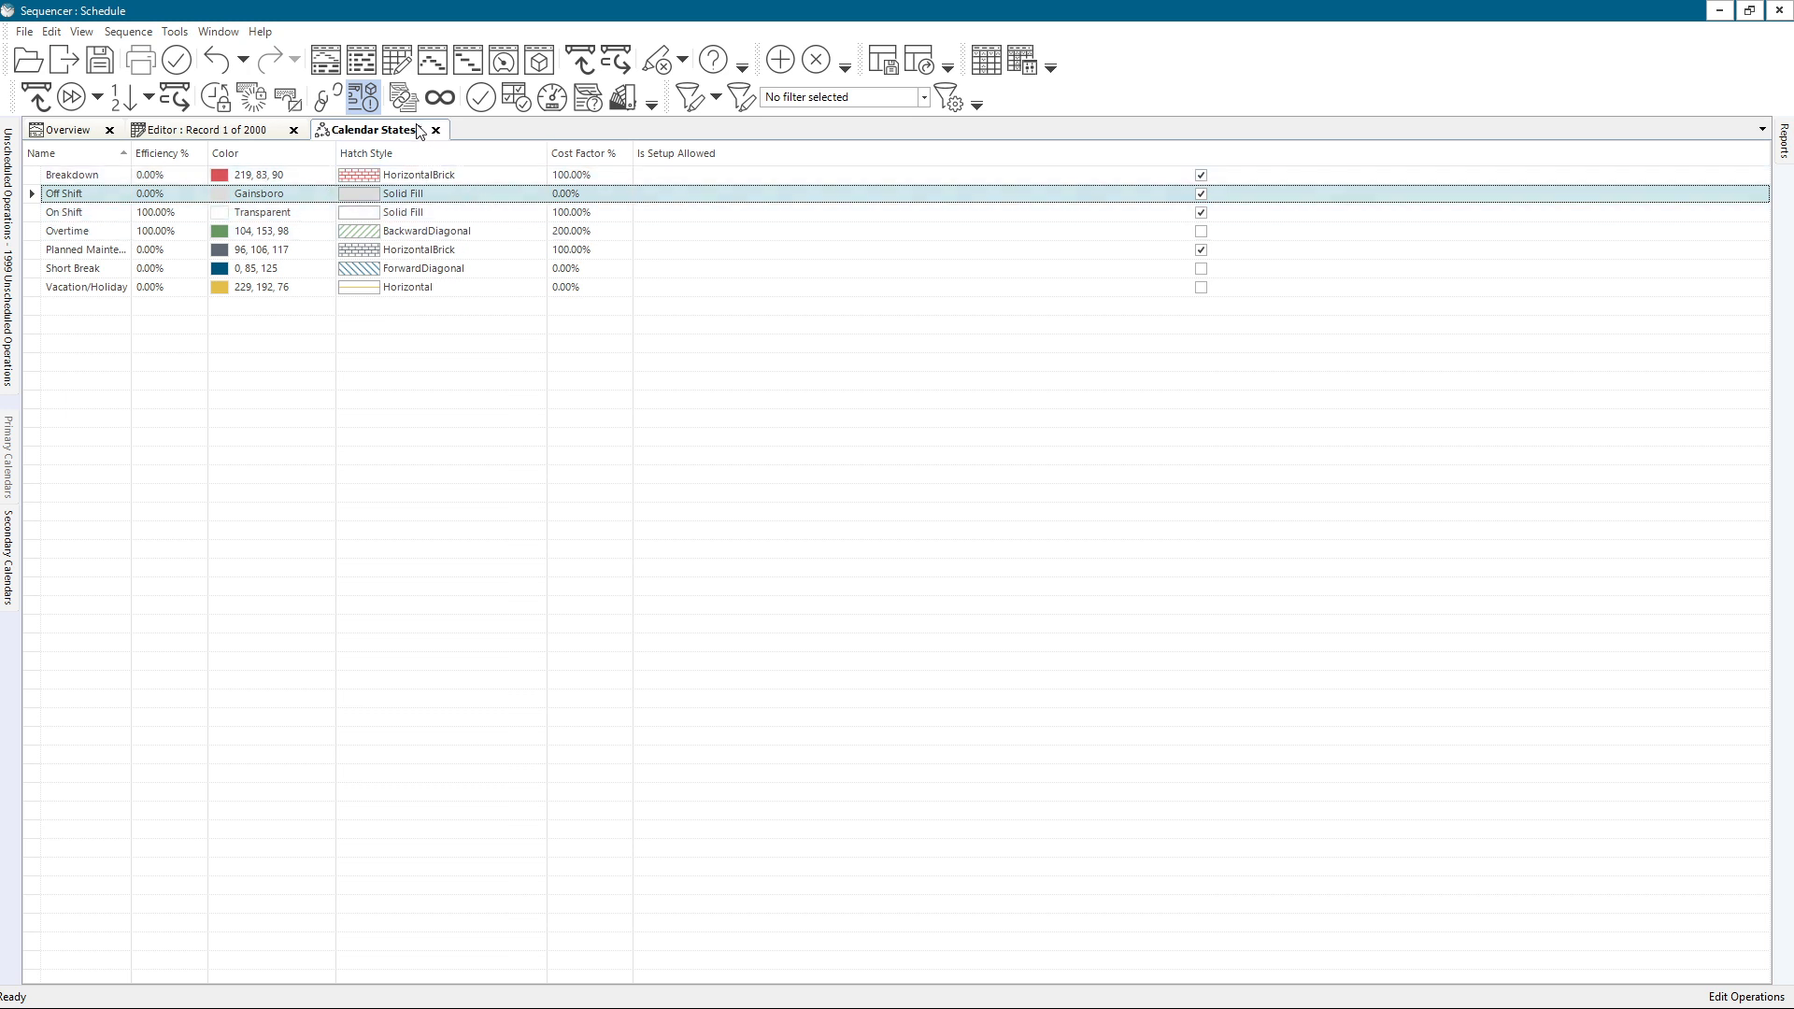
click(100, 61)
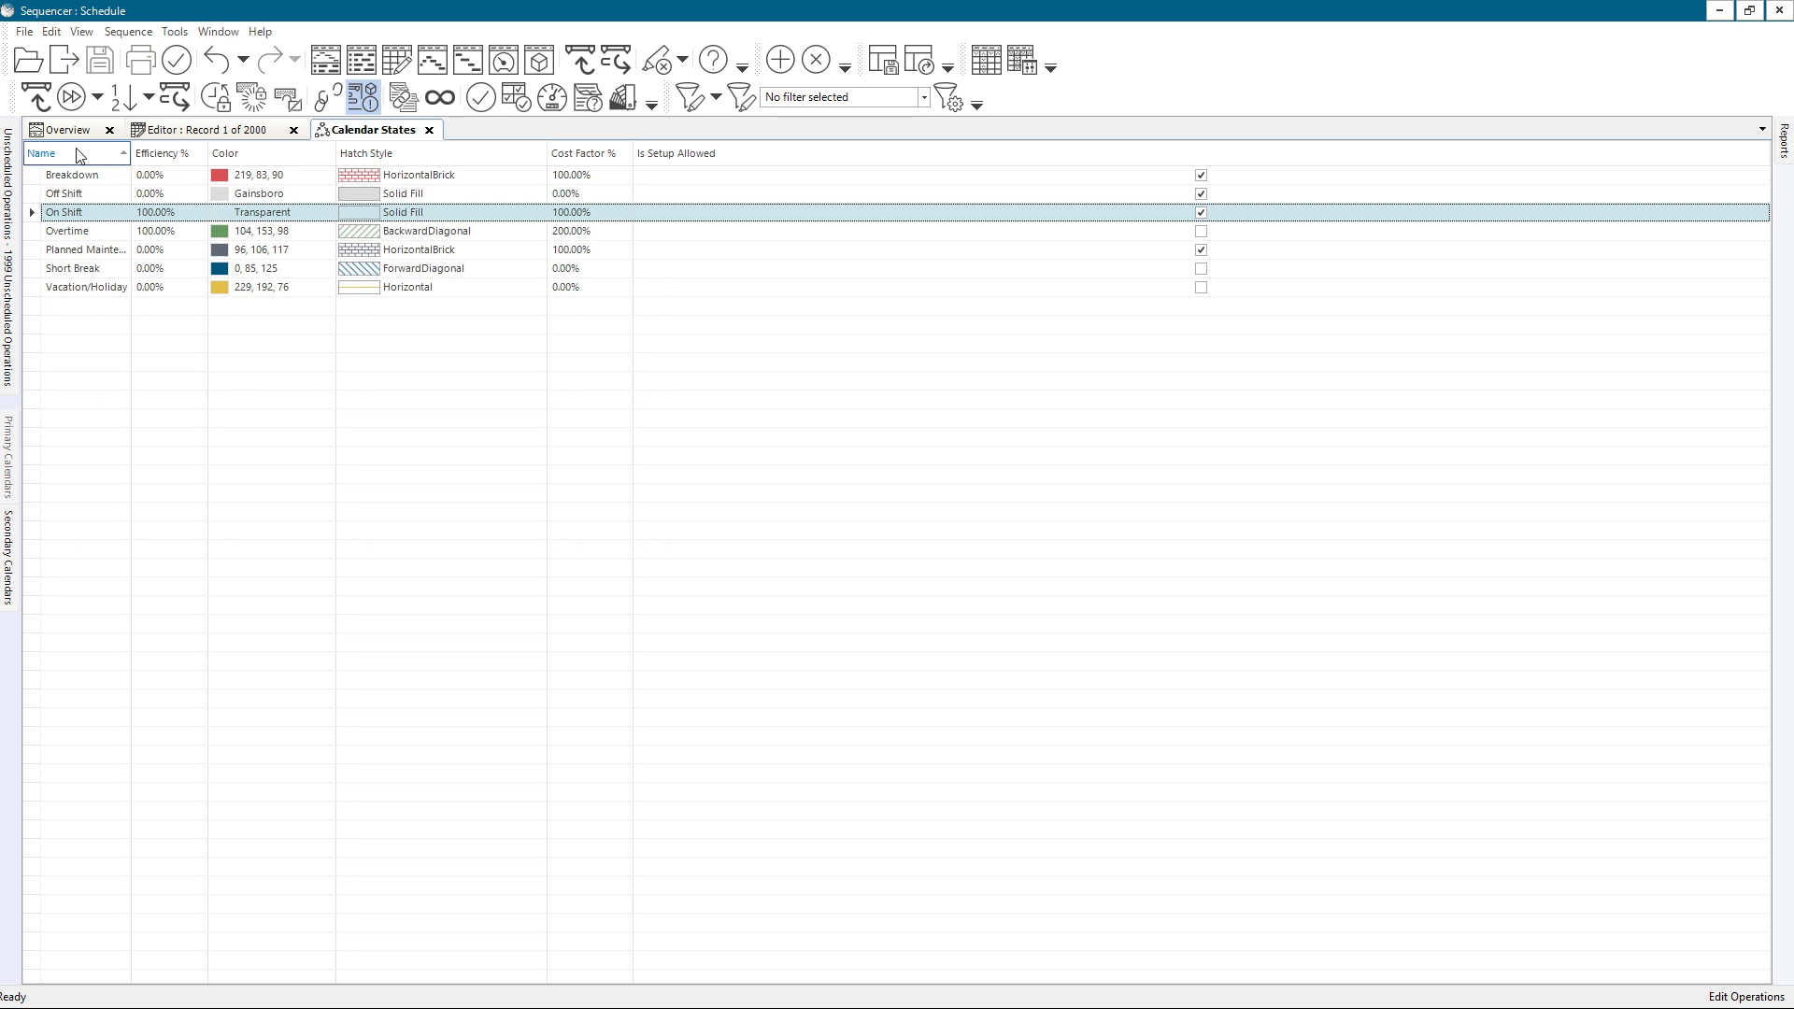
Step: Open the list of primary calendar templates
click(81, 31)
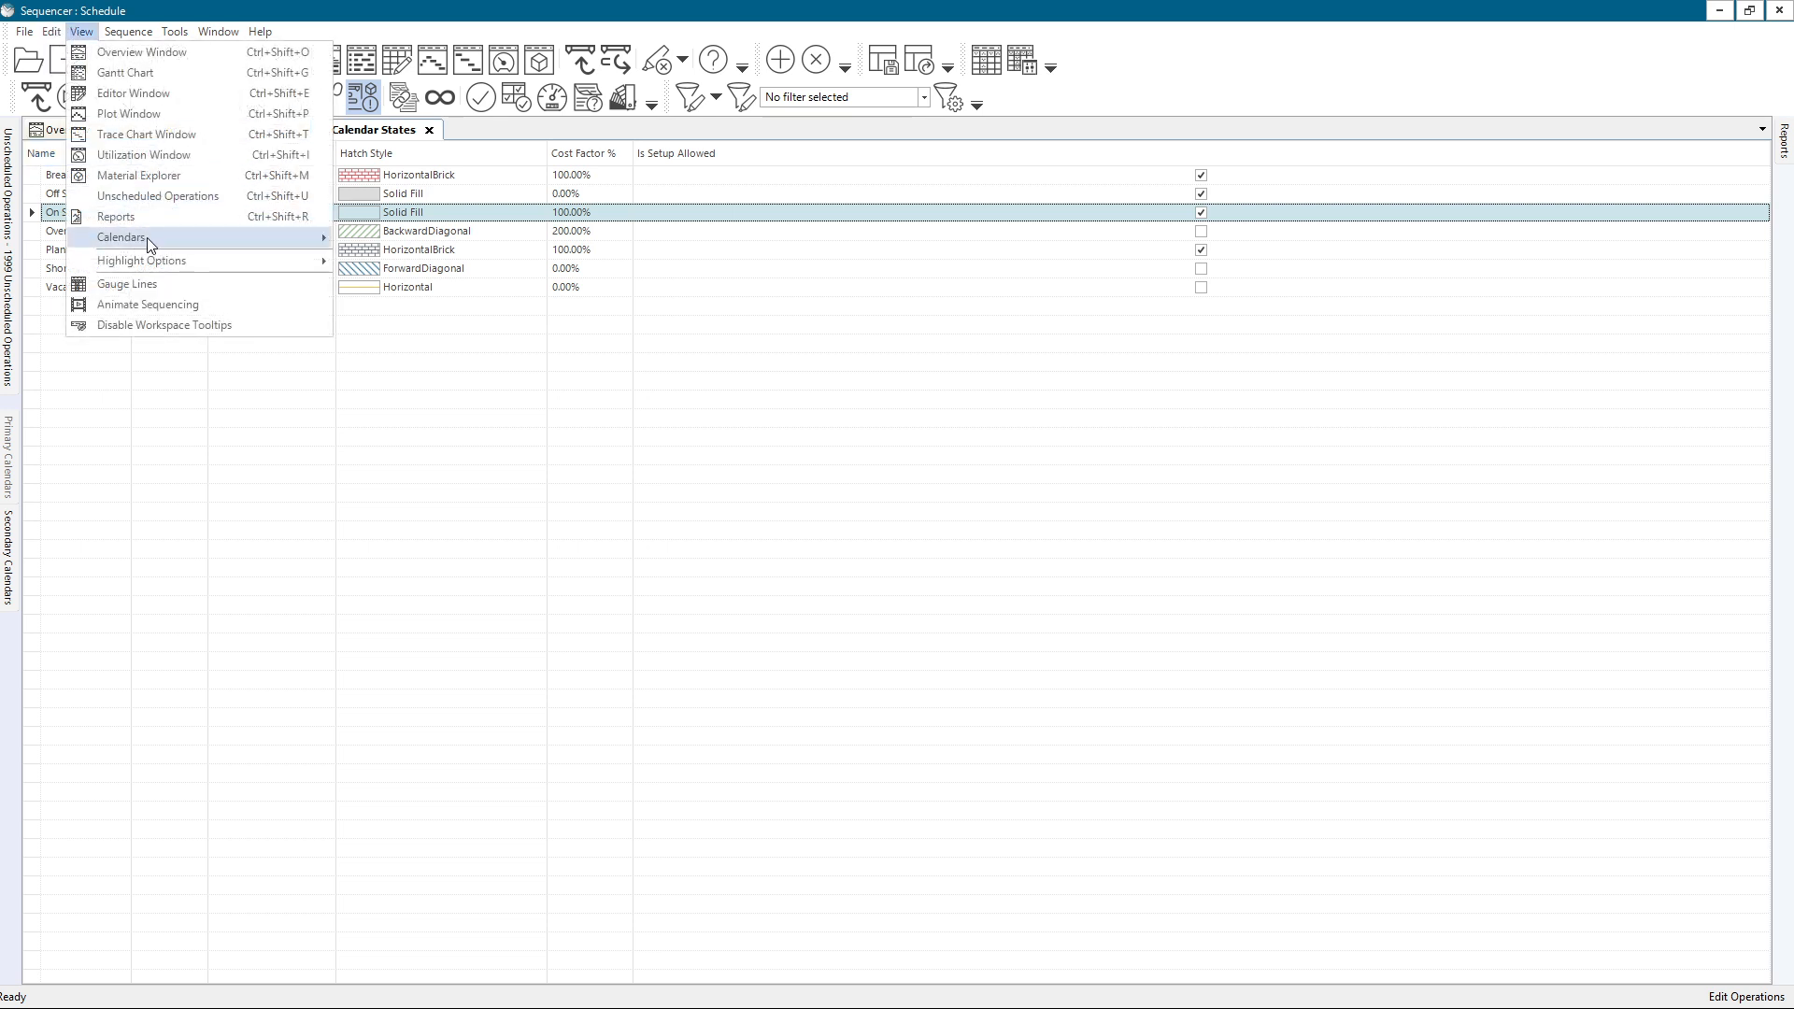
mouse_move(148, 236)
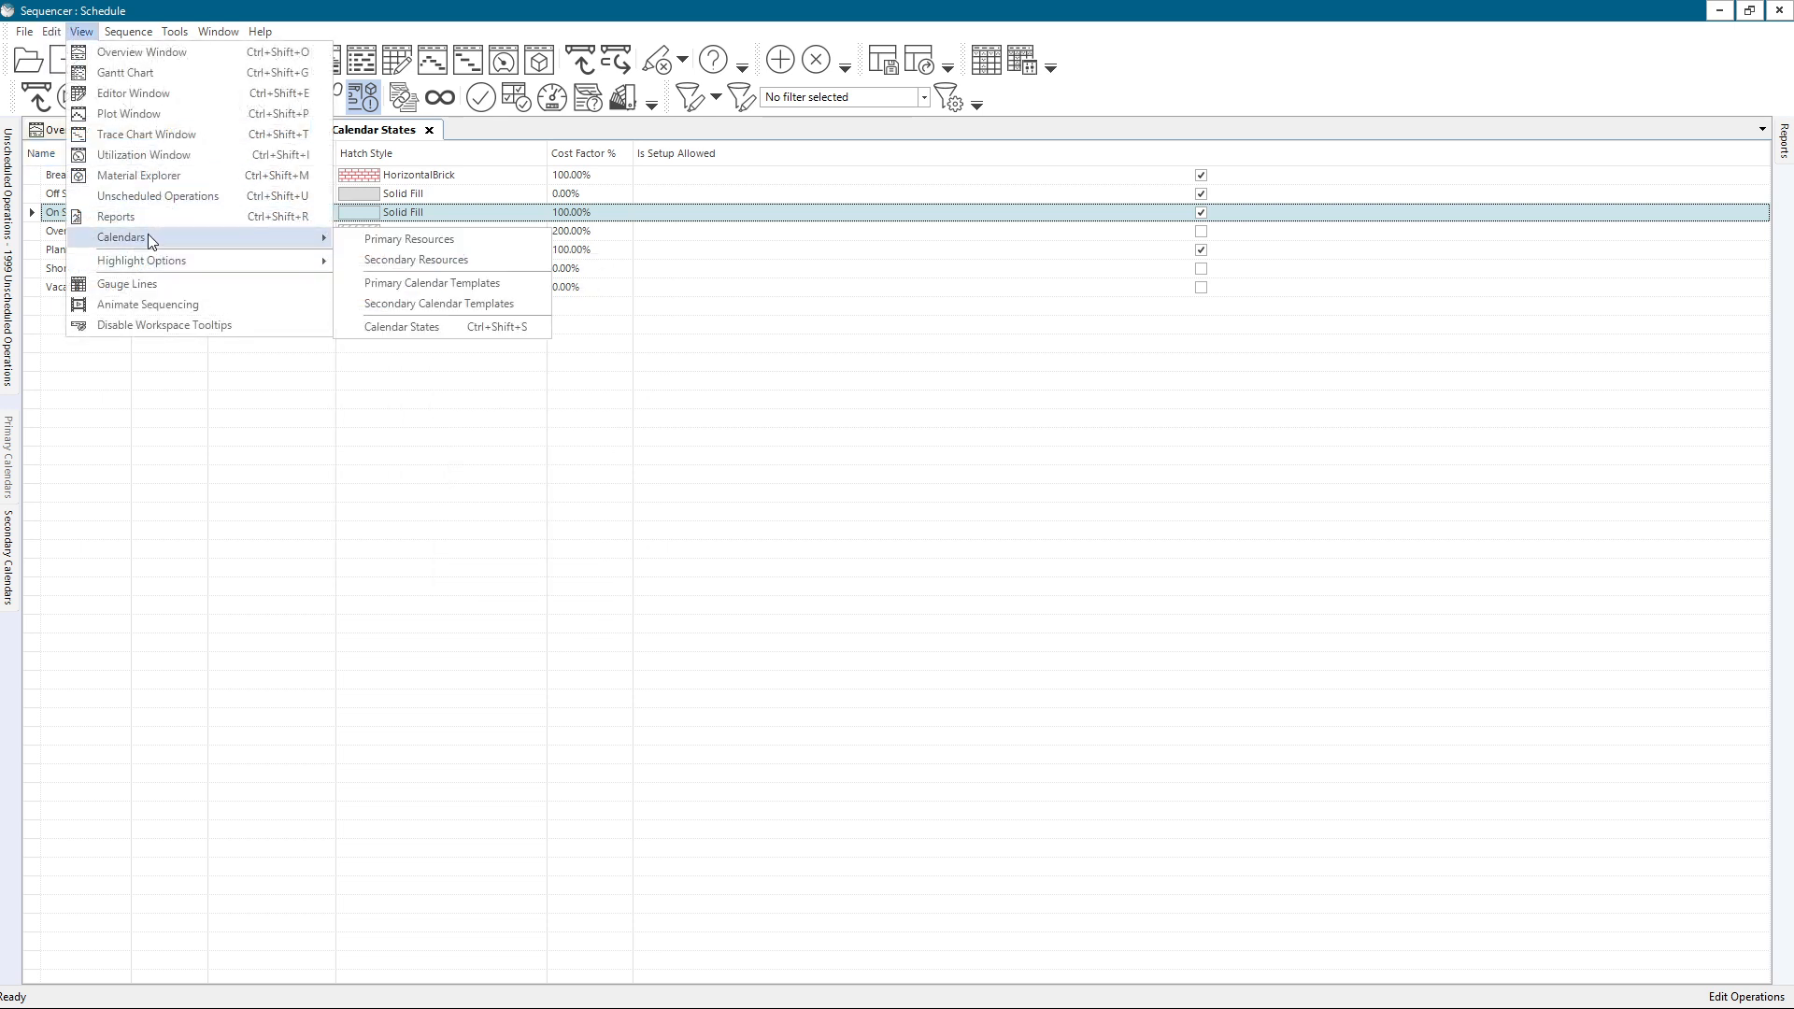
click(423, 282)
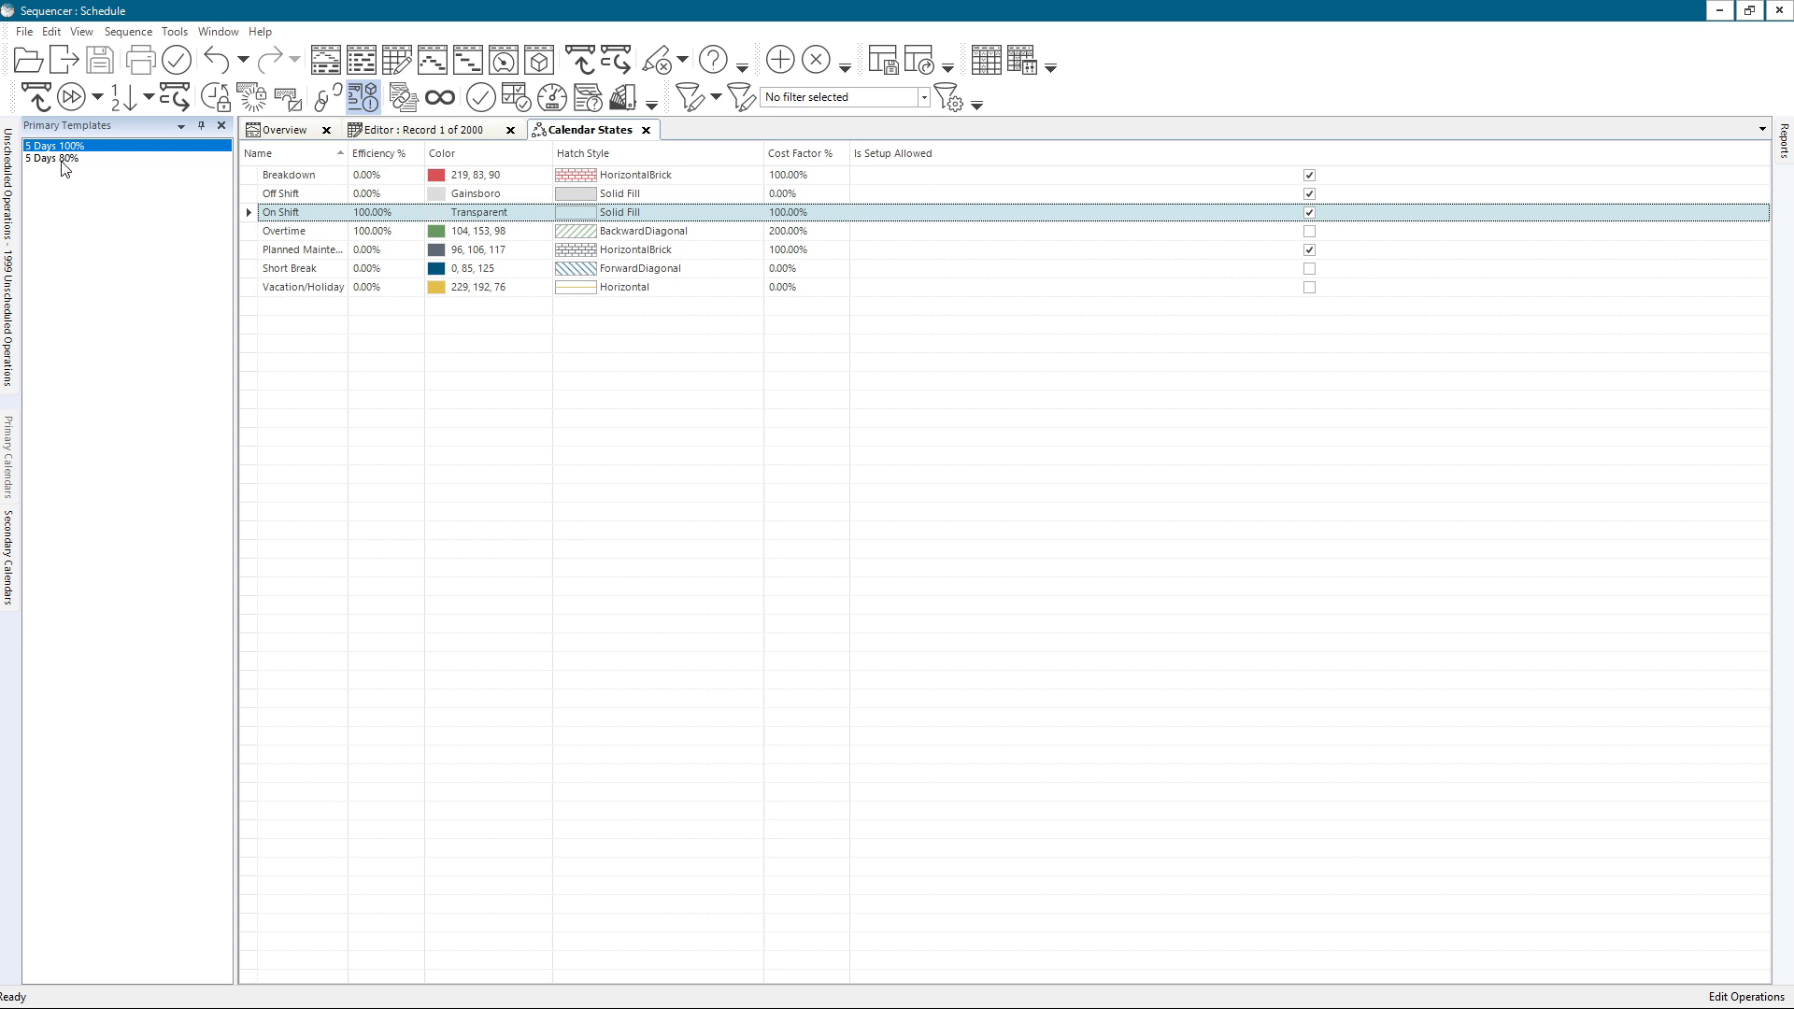
Step: Open the 5 Days 100% primary template, close the calendar states, and collapse the template list to widen the view
click(61, 160)
click(56, 147)
click(59, 160)
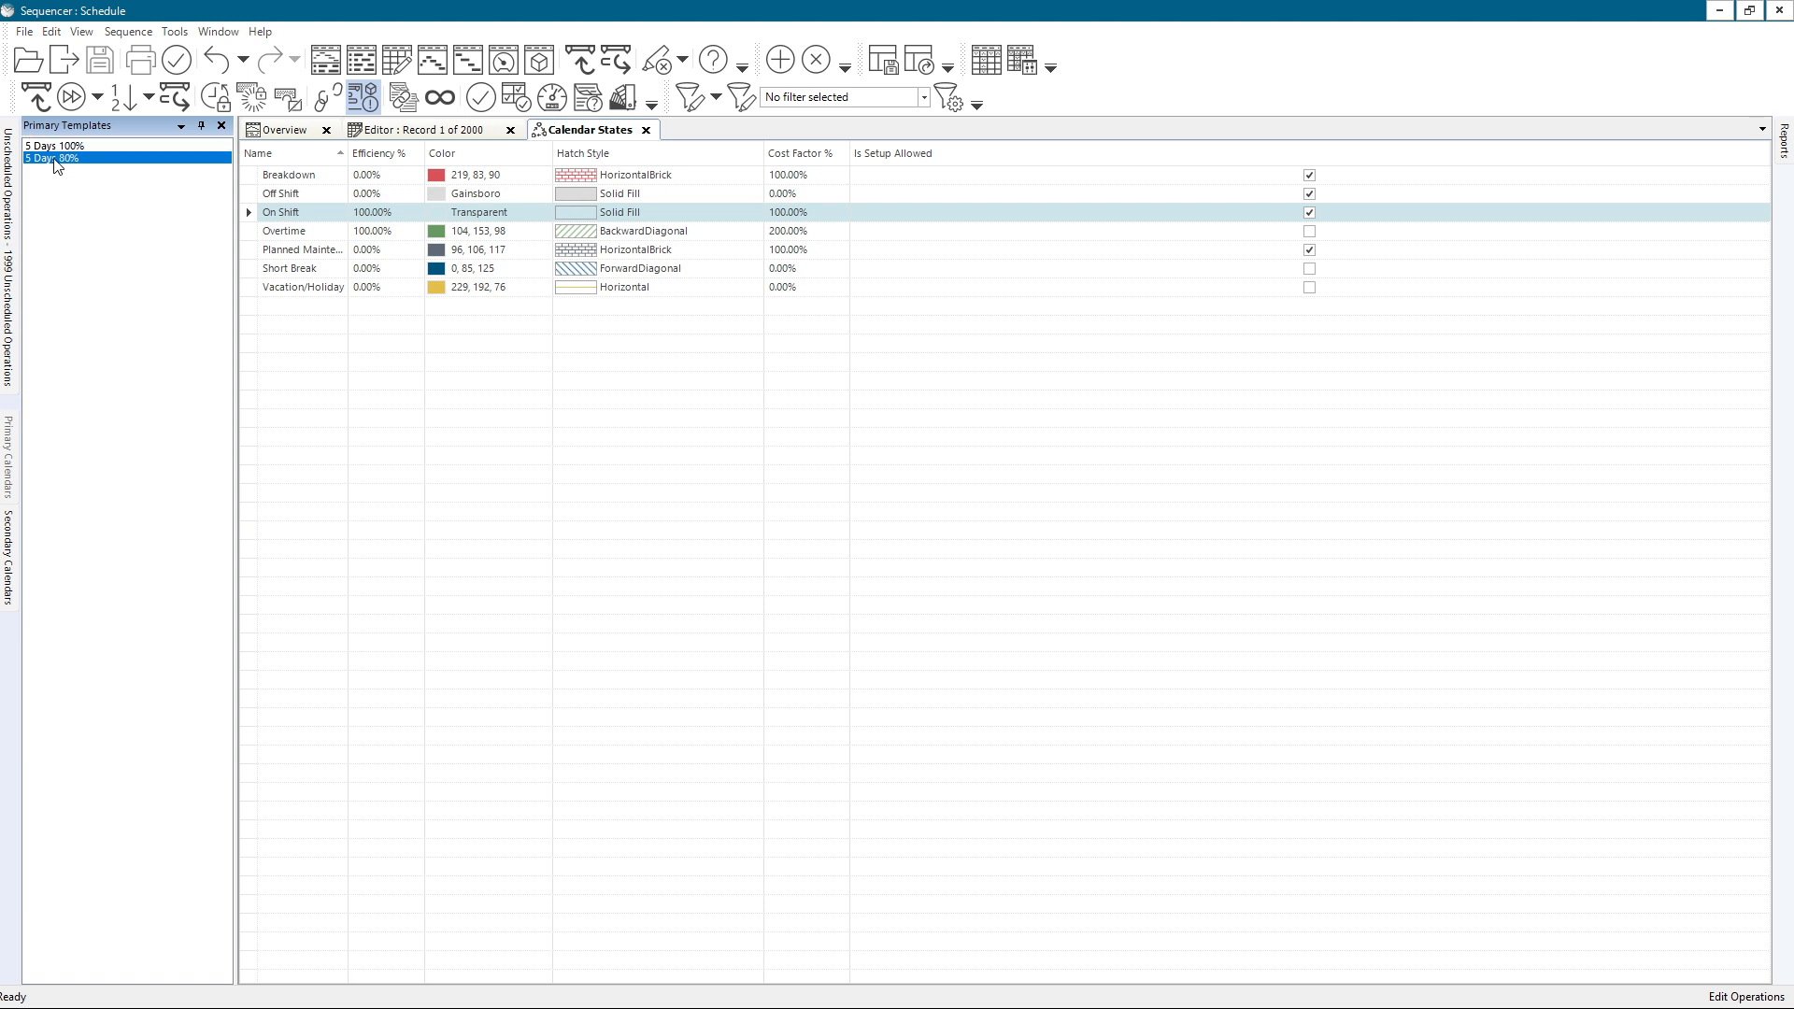
click(79, 149)
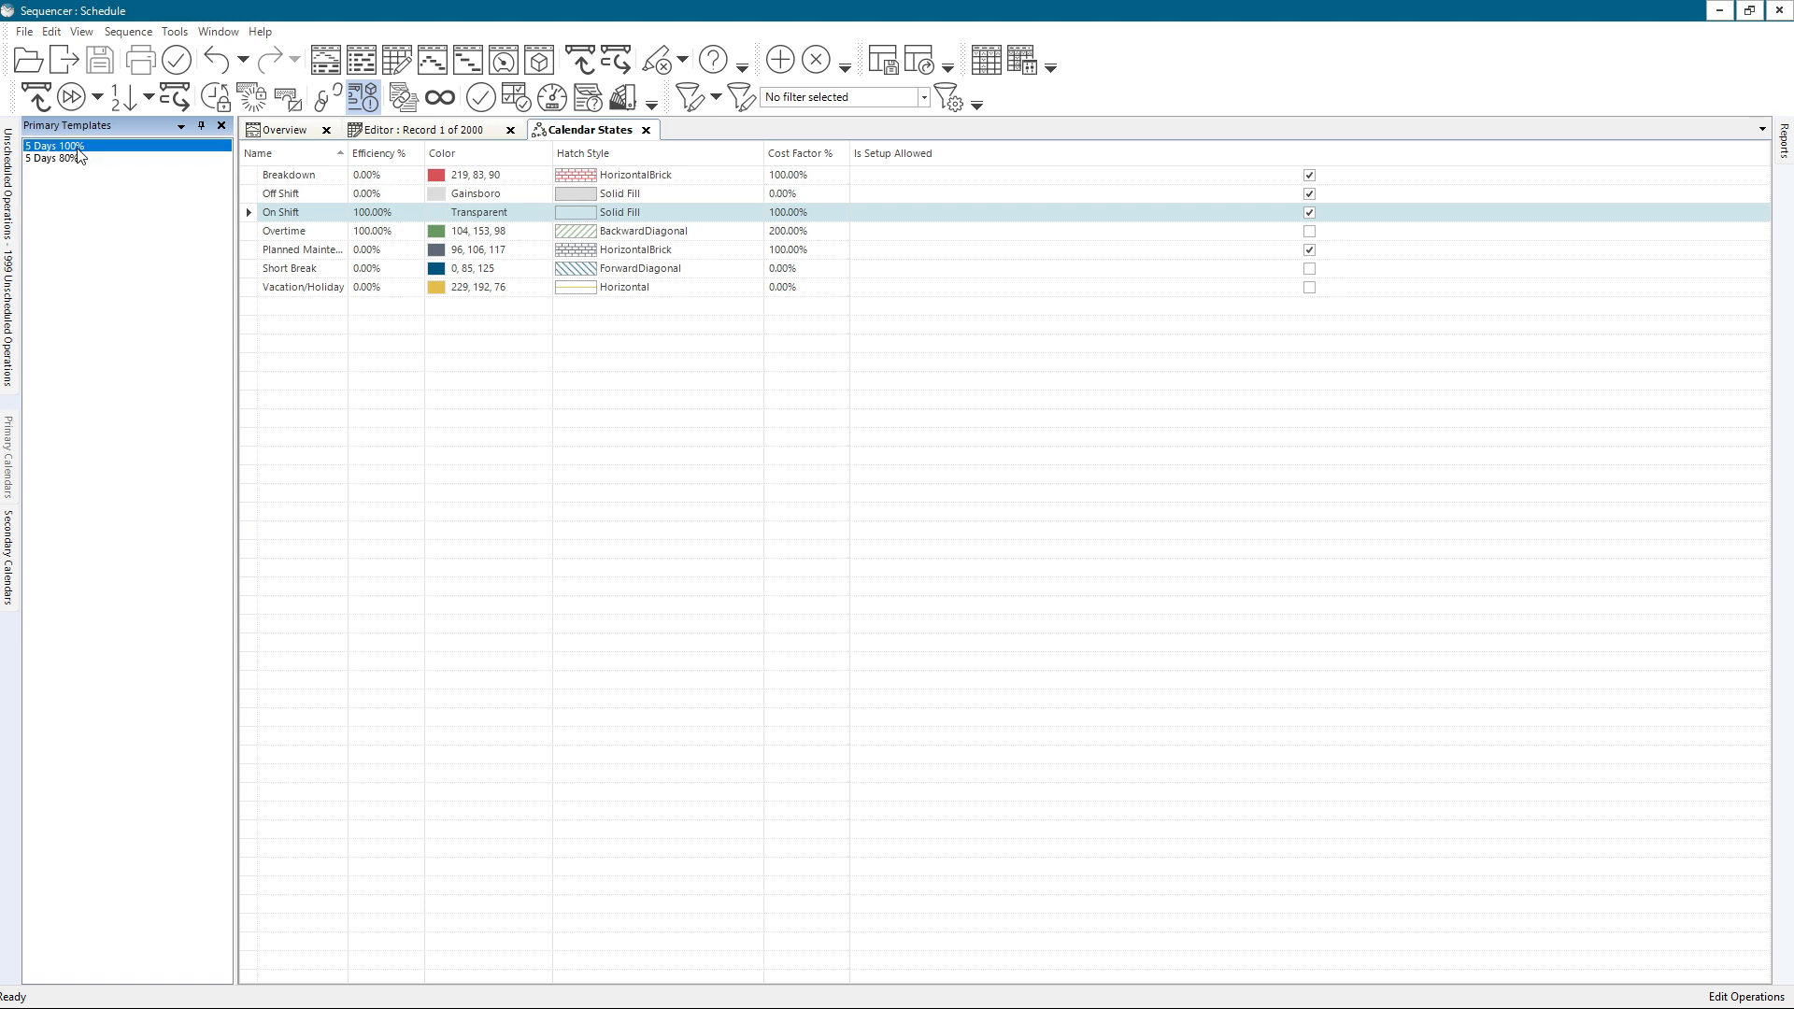
double_click(79, 149)
click(711, 138)
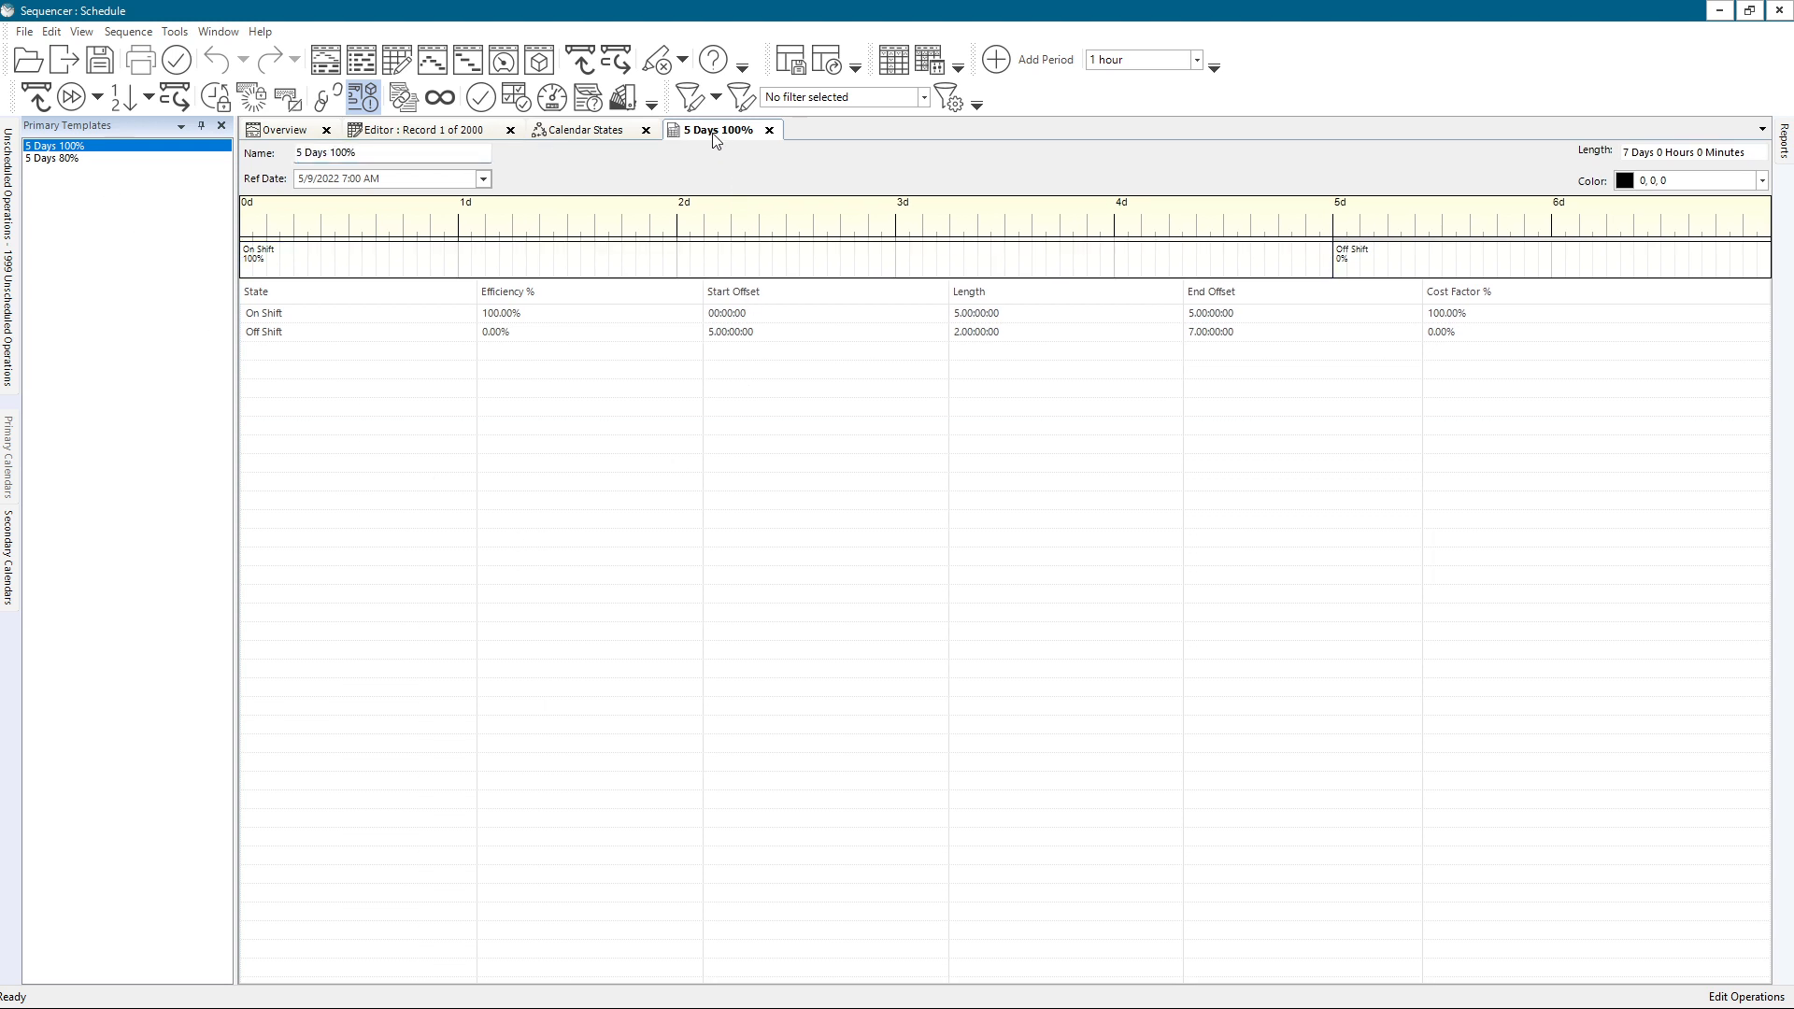
click(646, 131)
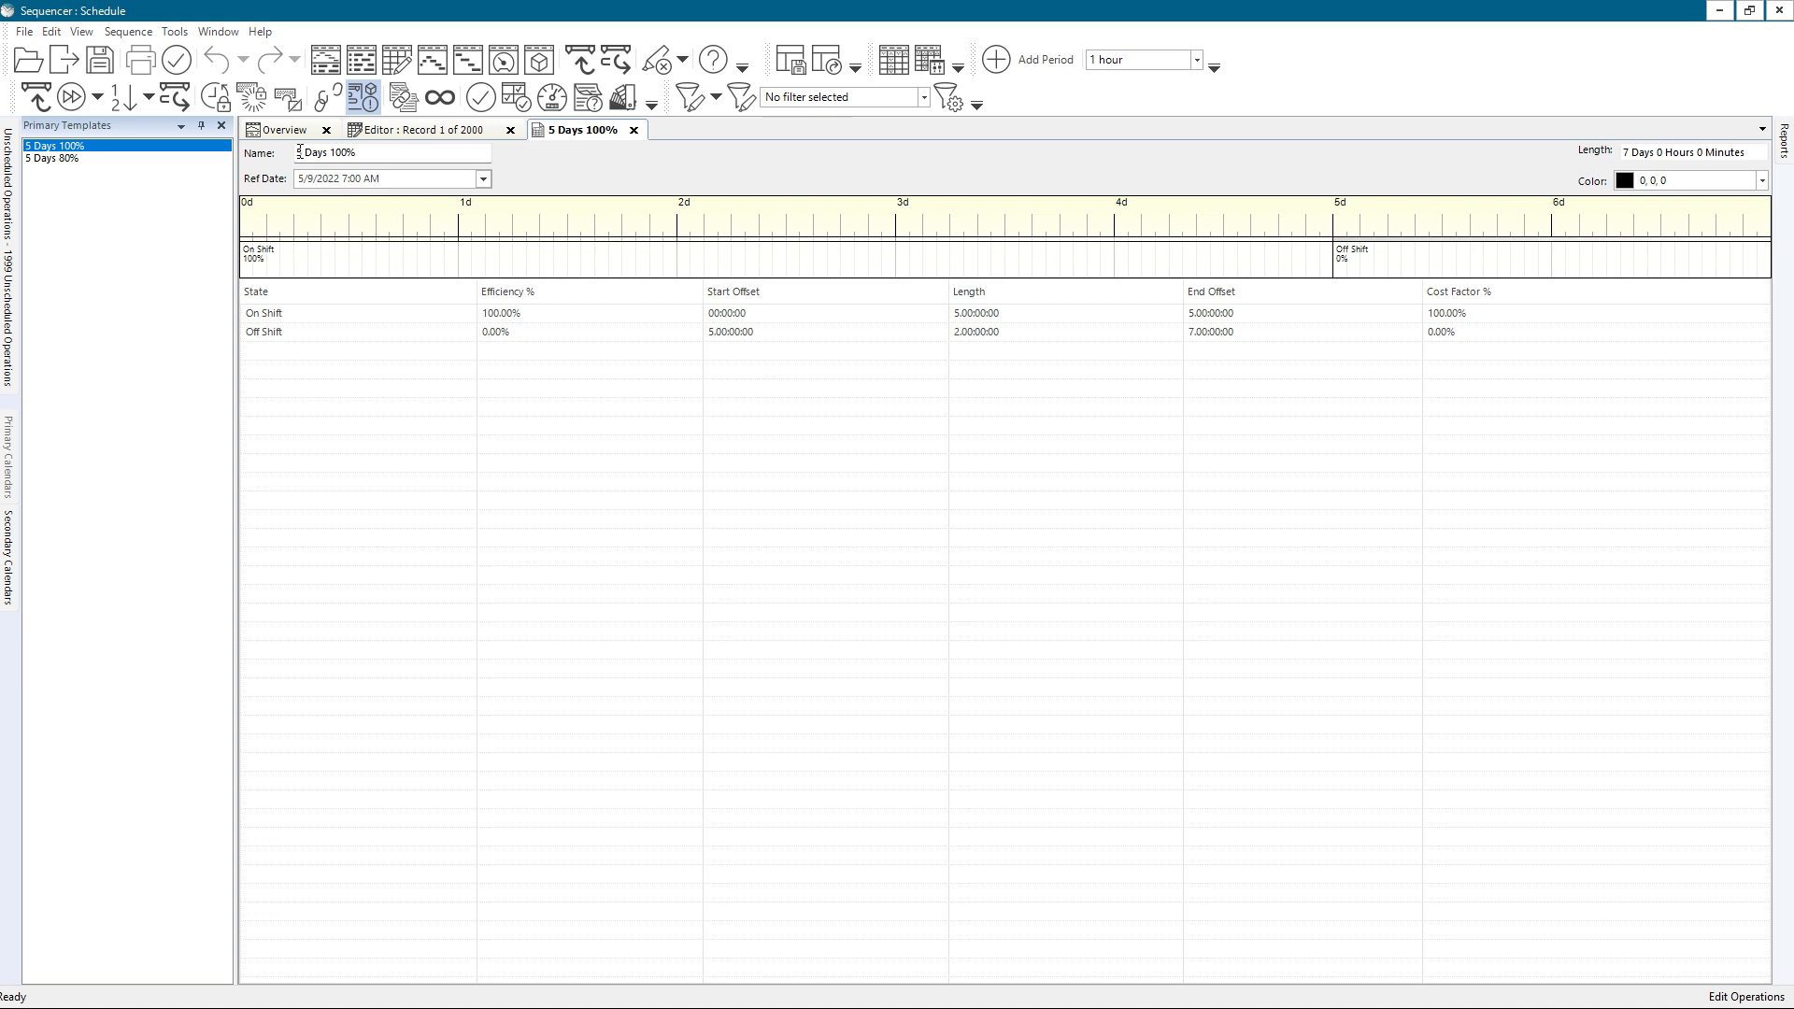
click(201, 125)
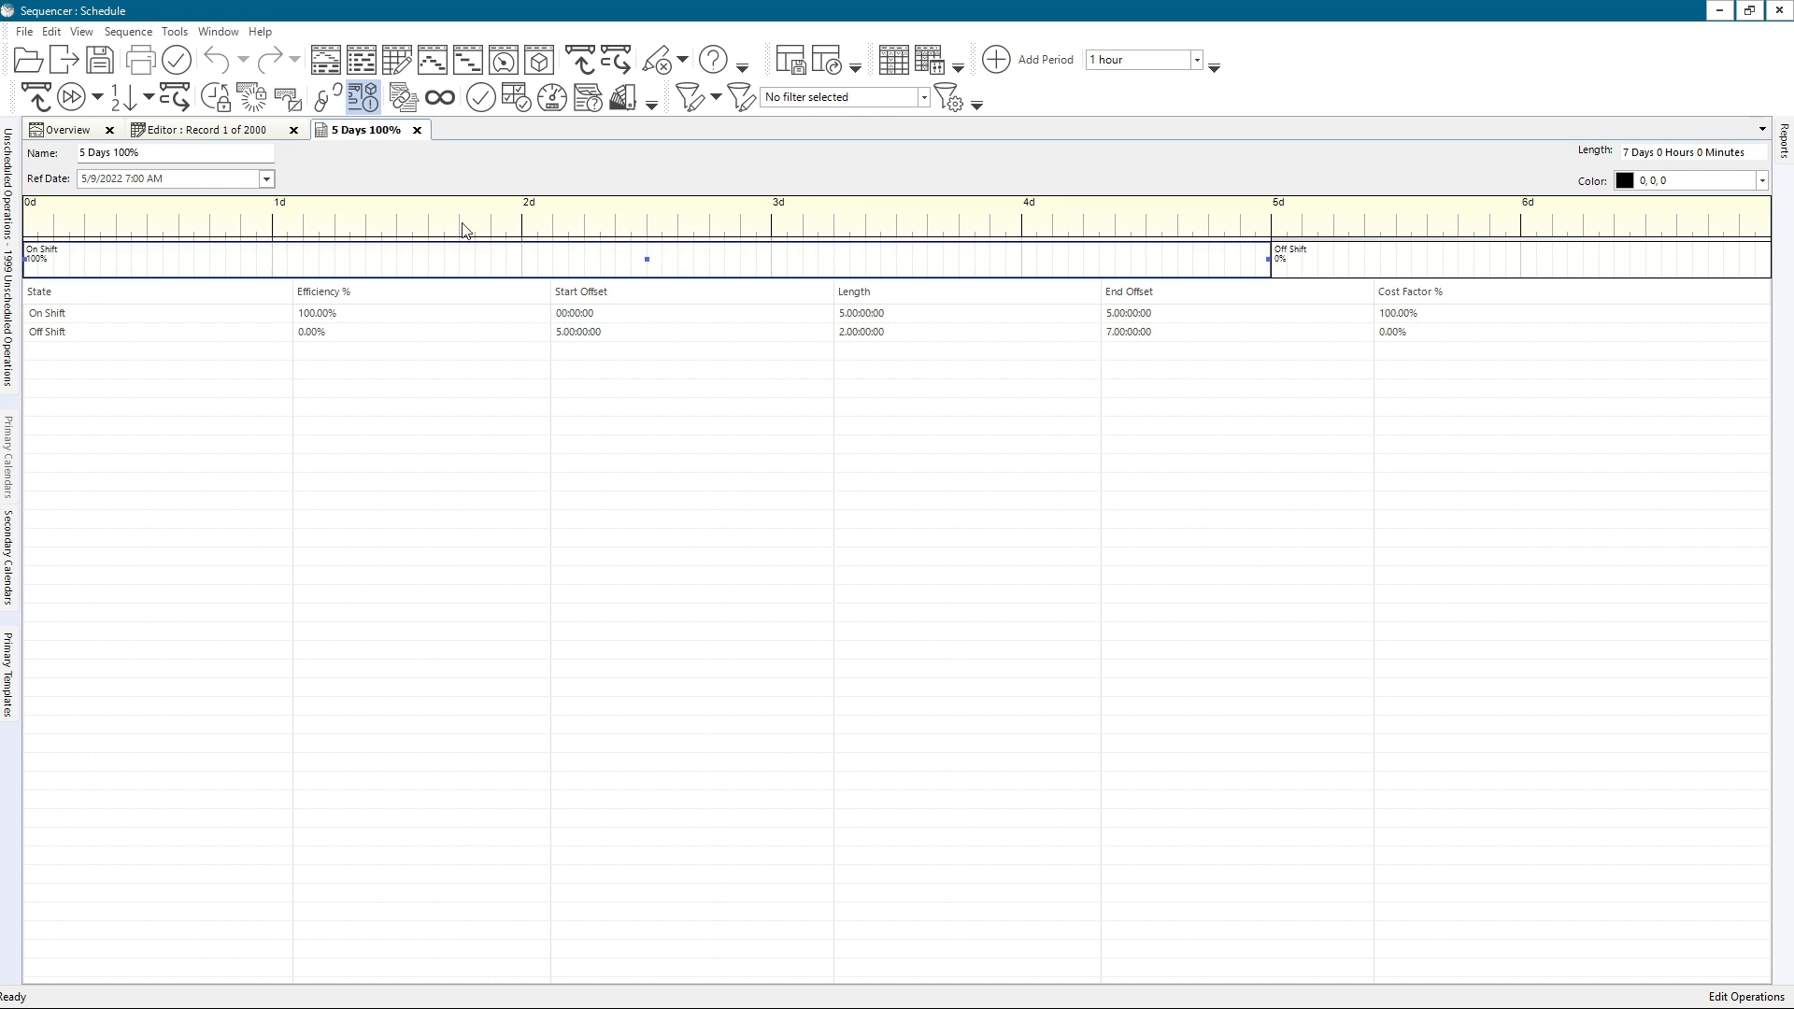
Step: Review the 5 Days 100% template's name and length fields and compare its periods with the Gantt chart
click(163, 152)
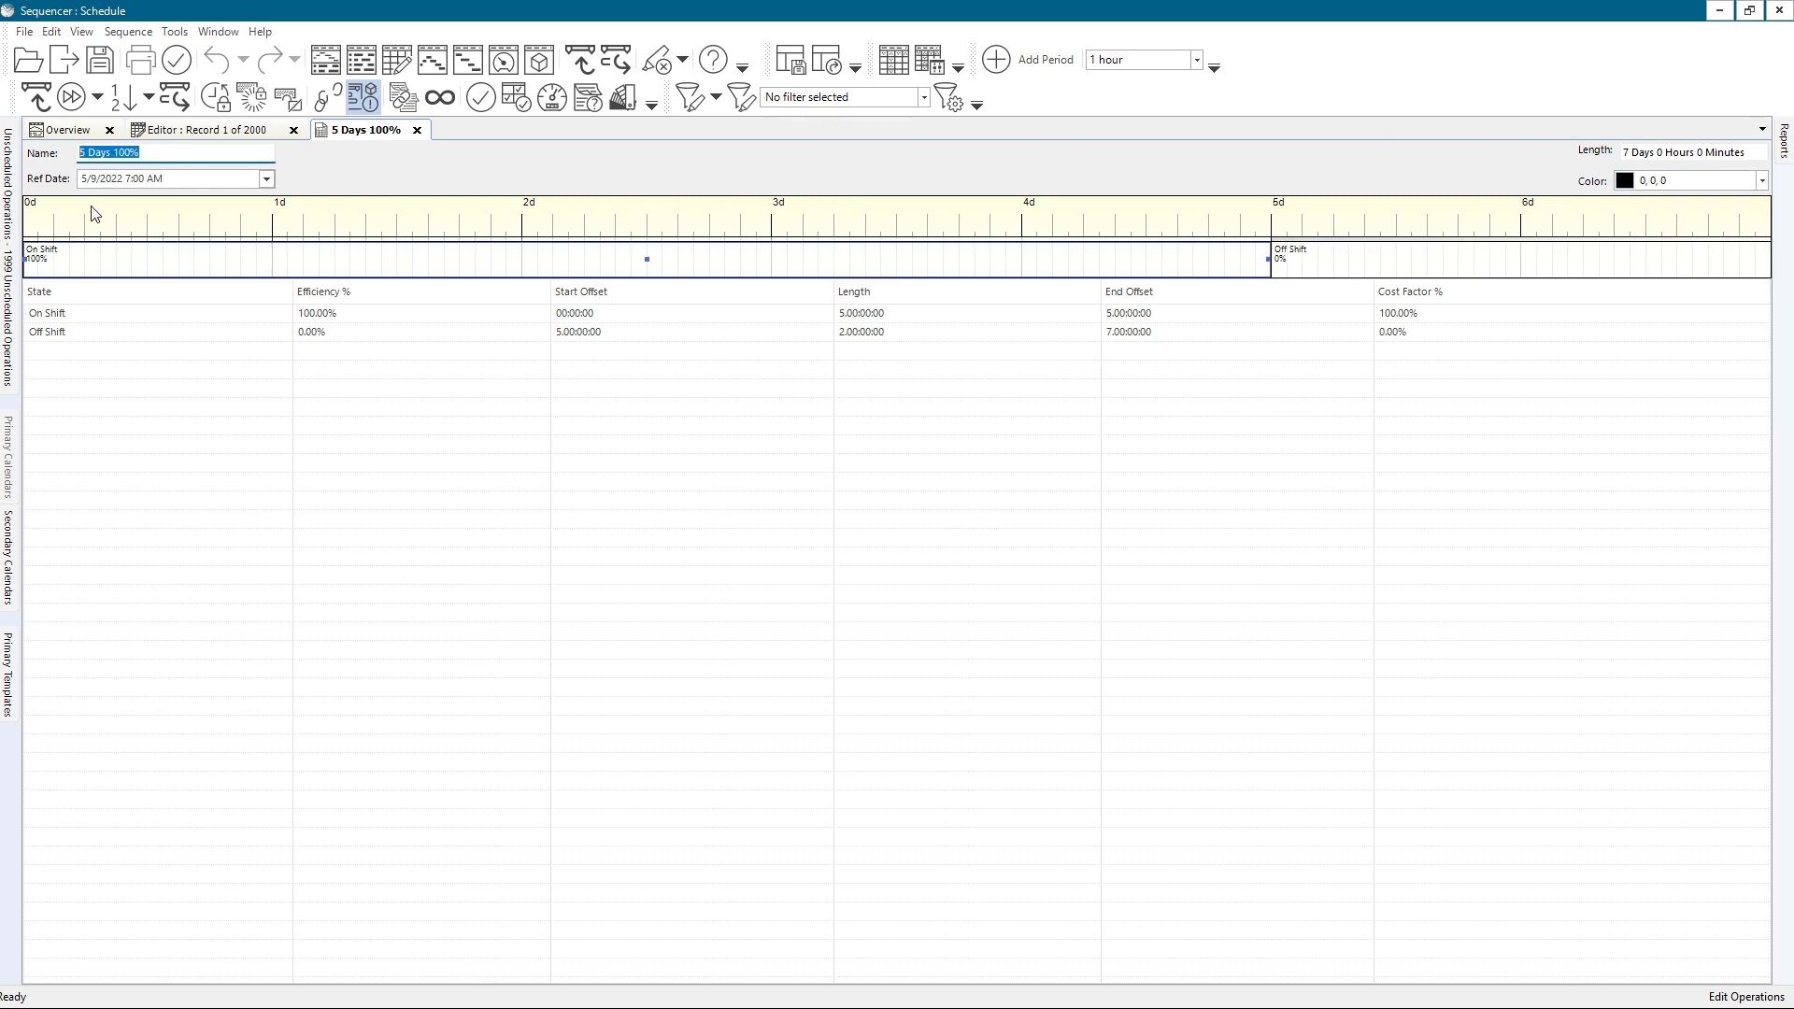
click(1622, 152)
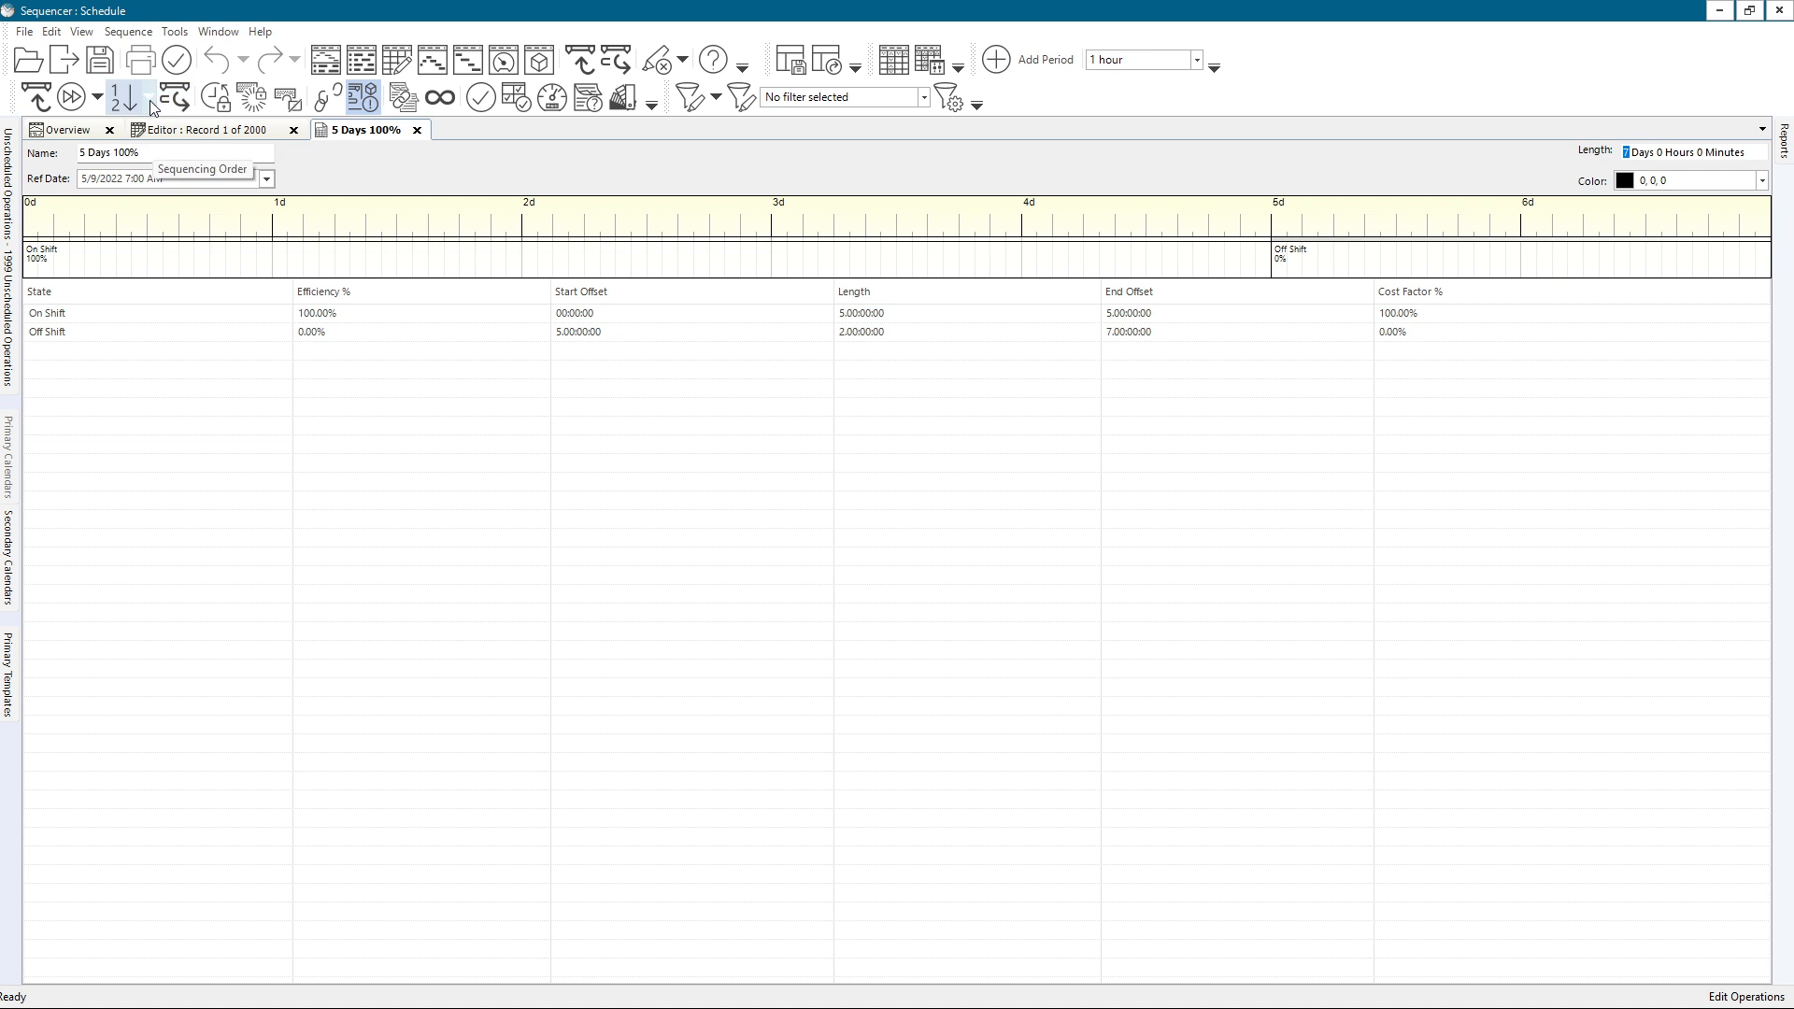
key(ctrl+Tab)
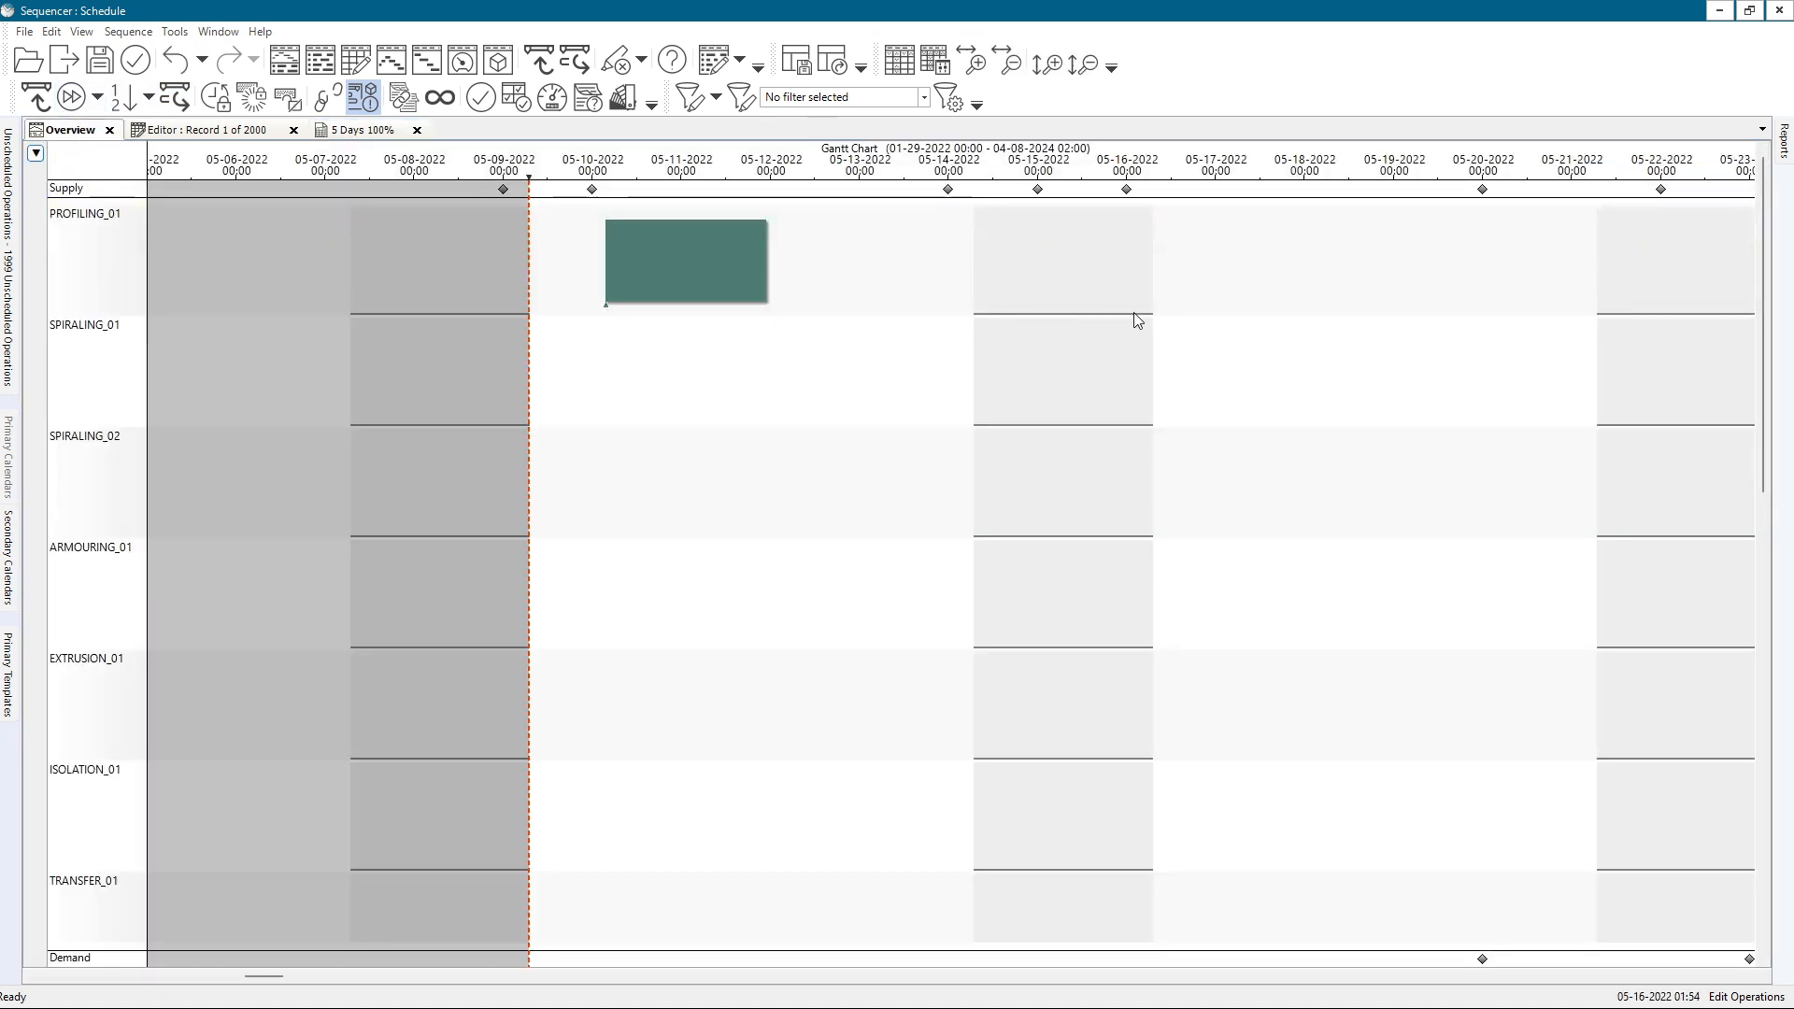
Step: Set the 5 Days 100% template's color to Red, save it, and check the lines on the Gantt chart
click(362, 130)
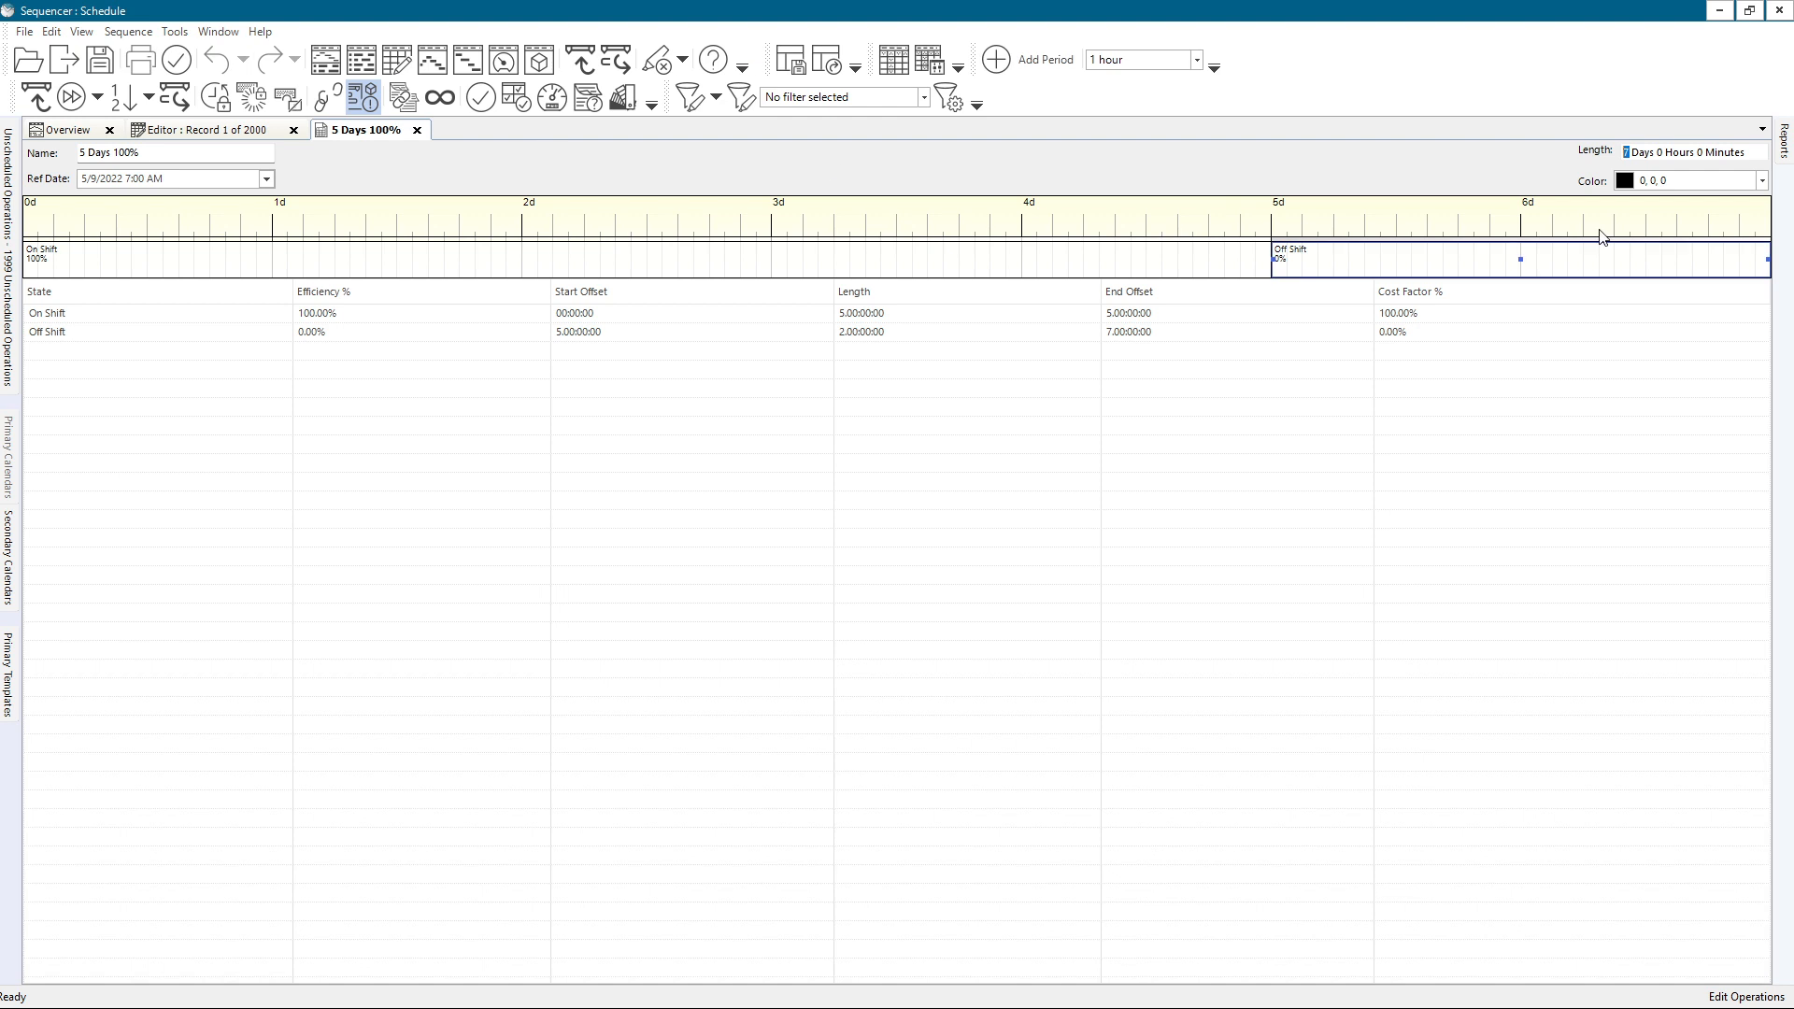
click(1761, 181)
click(1619, 273)
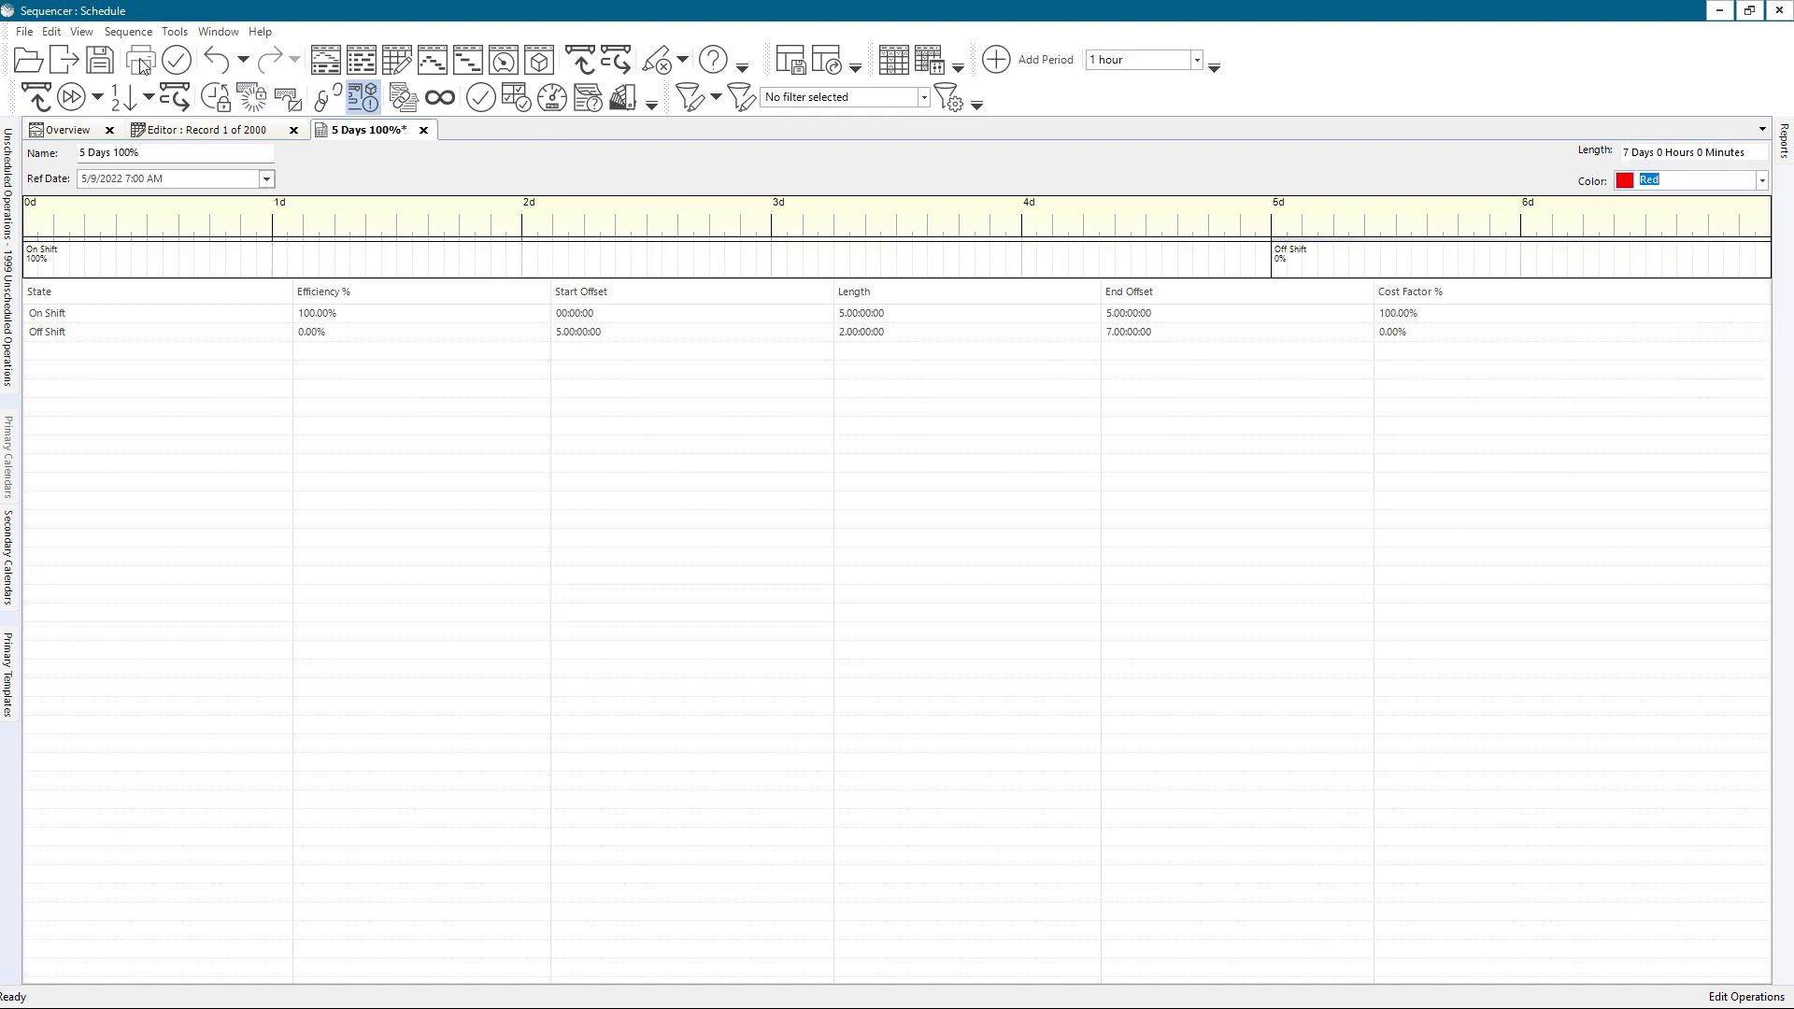
click(102, 62)
click(79, 131)
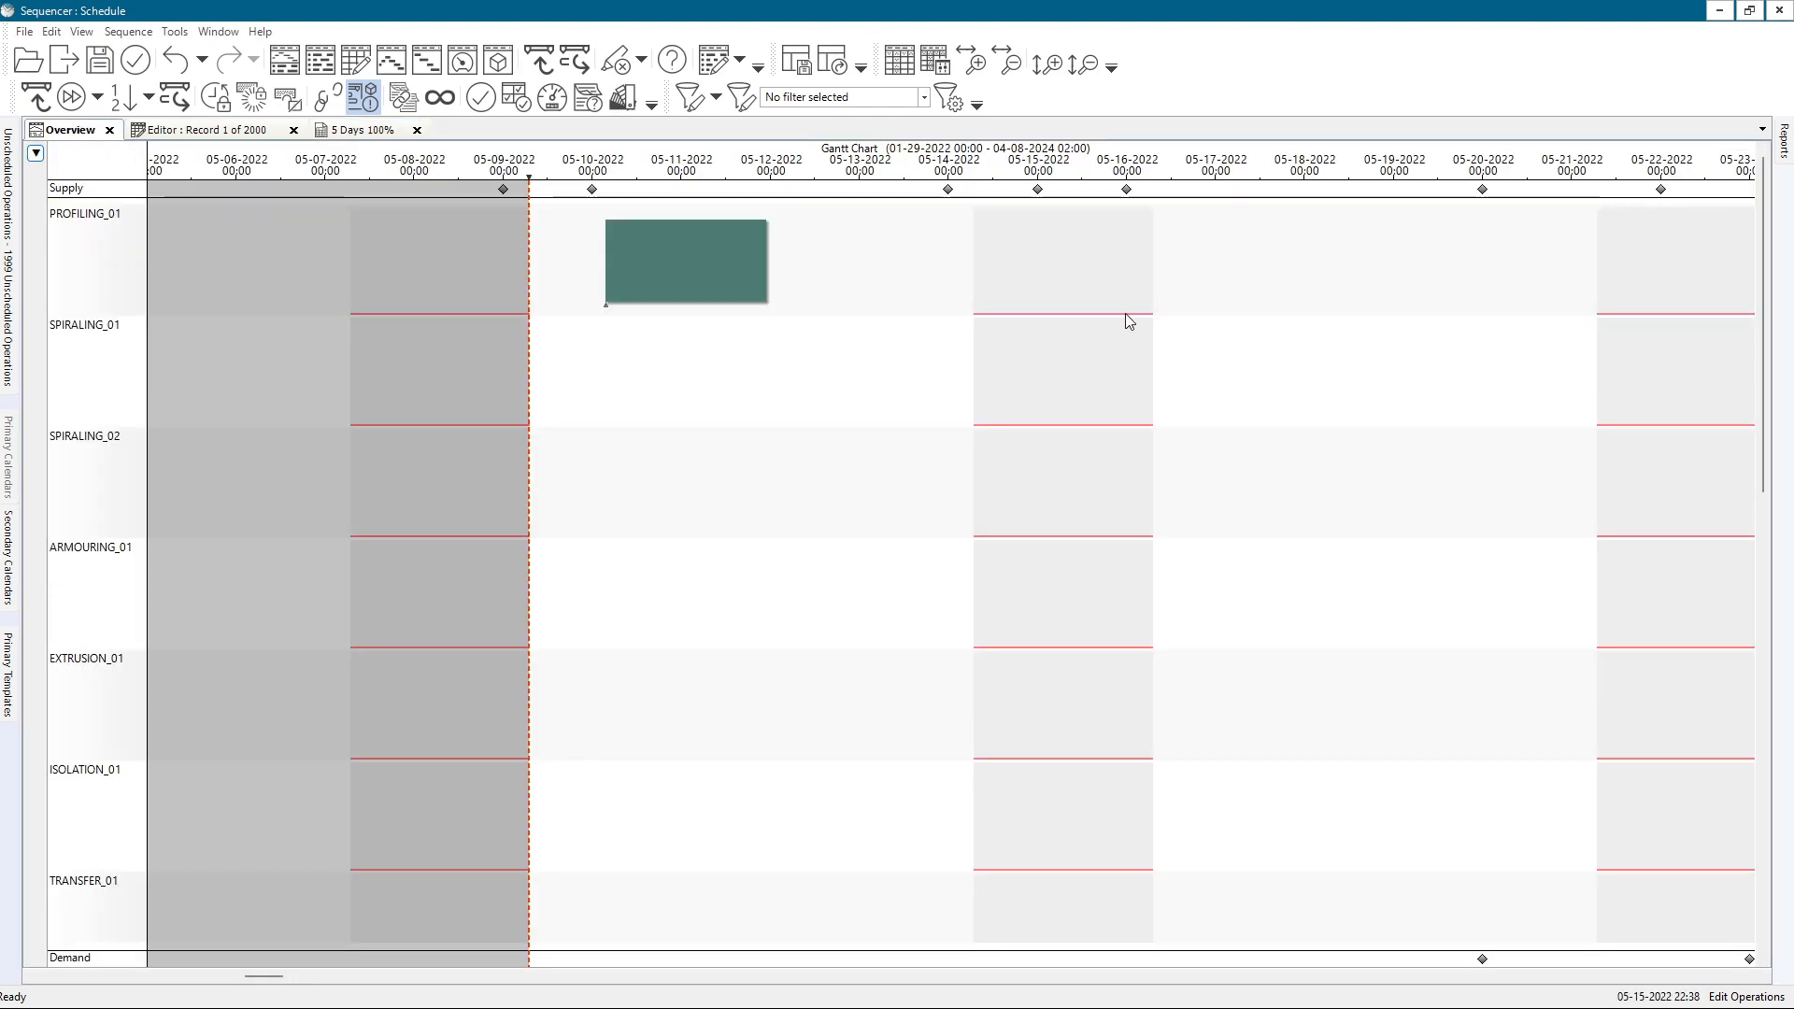
Step: Set the 5 Days 100% template's color to Transparent, save it, and check the Gantt chart
click(341, 132)
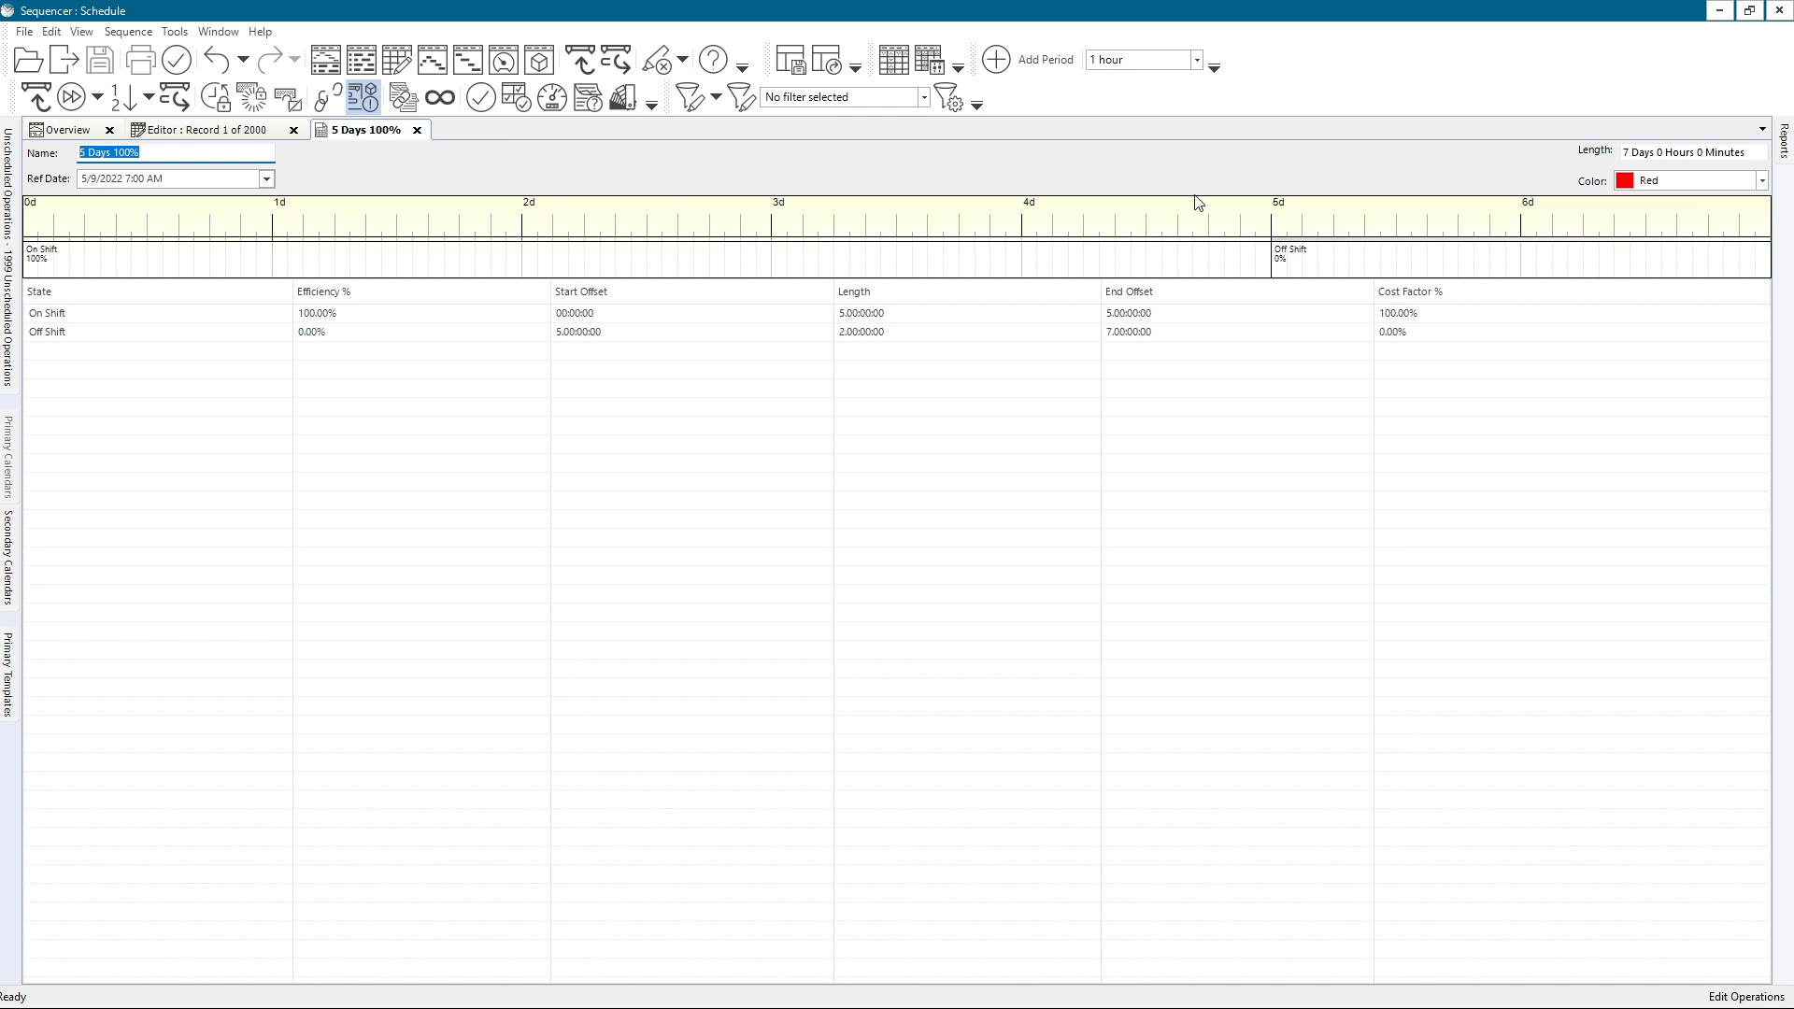
click(1762, 181)
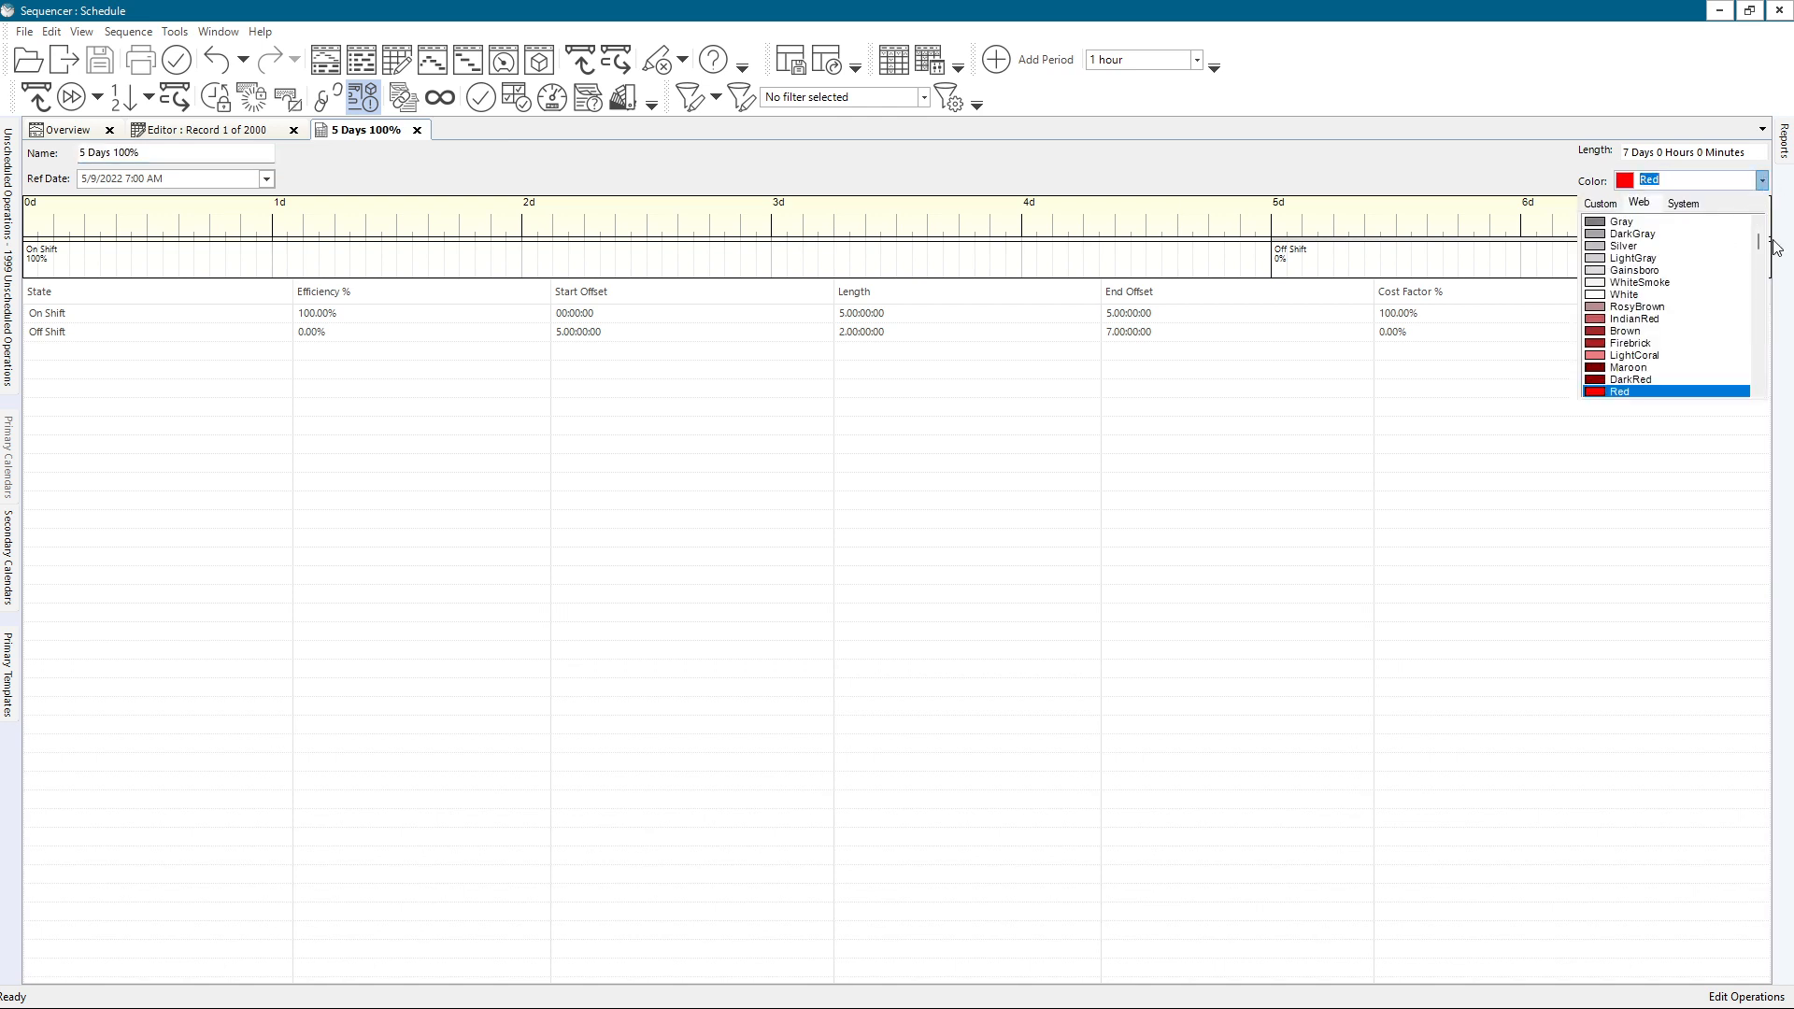
drag(1760, 245, 1760, 222)
click(1652, 225)
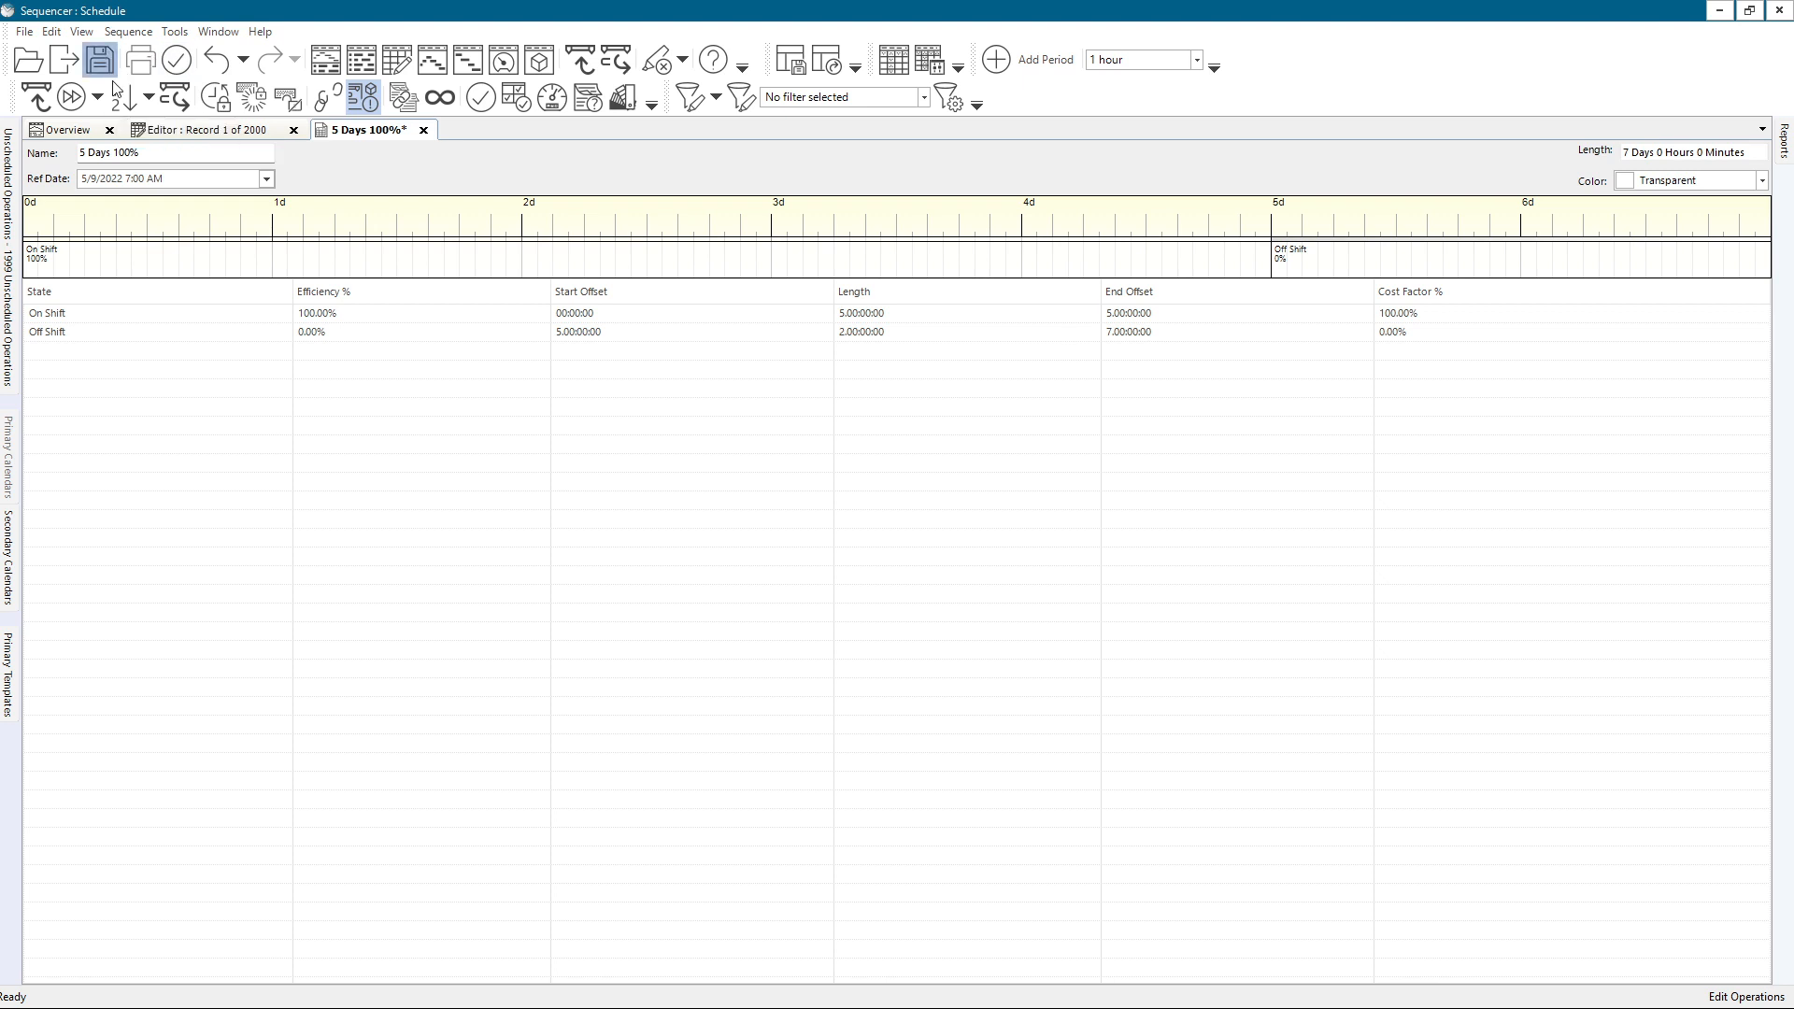
key(ctrl+s)
click(67, 130)
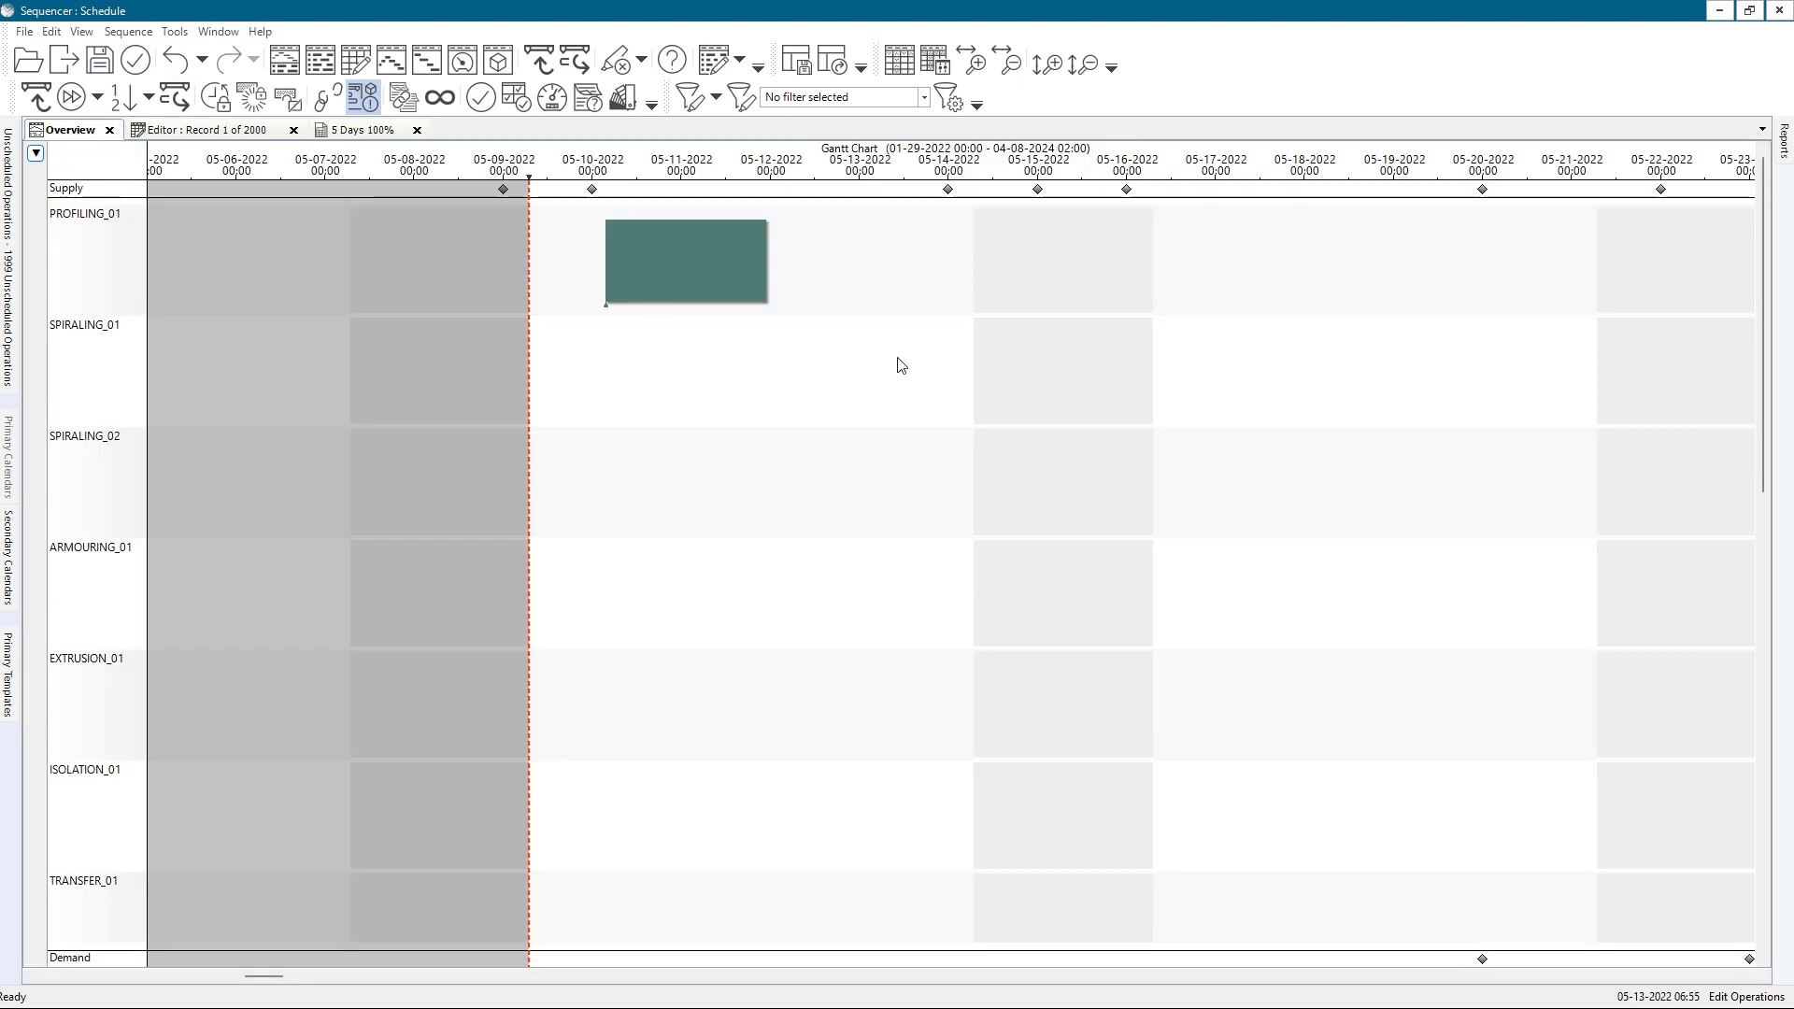
Step: Review the 5 Days 100% template's reference date together with its length
click(362, 133)
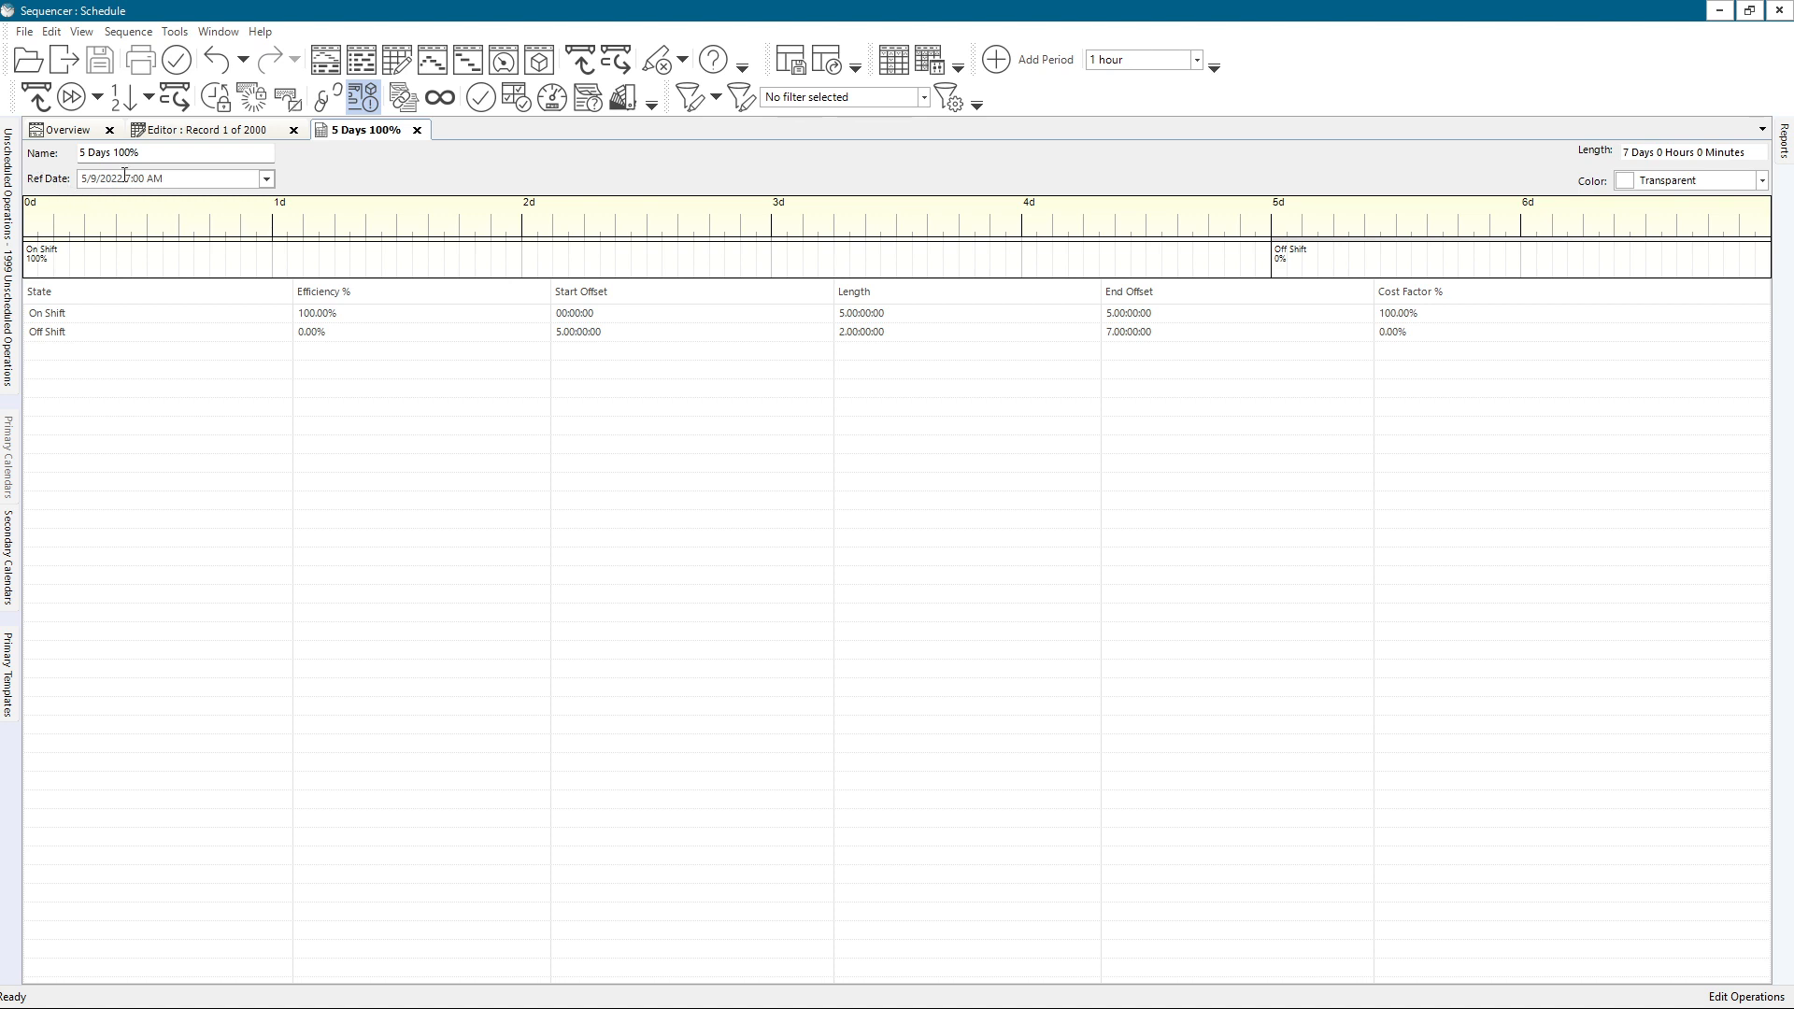
click(189, 178)
drag(166, 179, 81, 179)
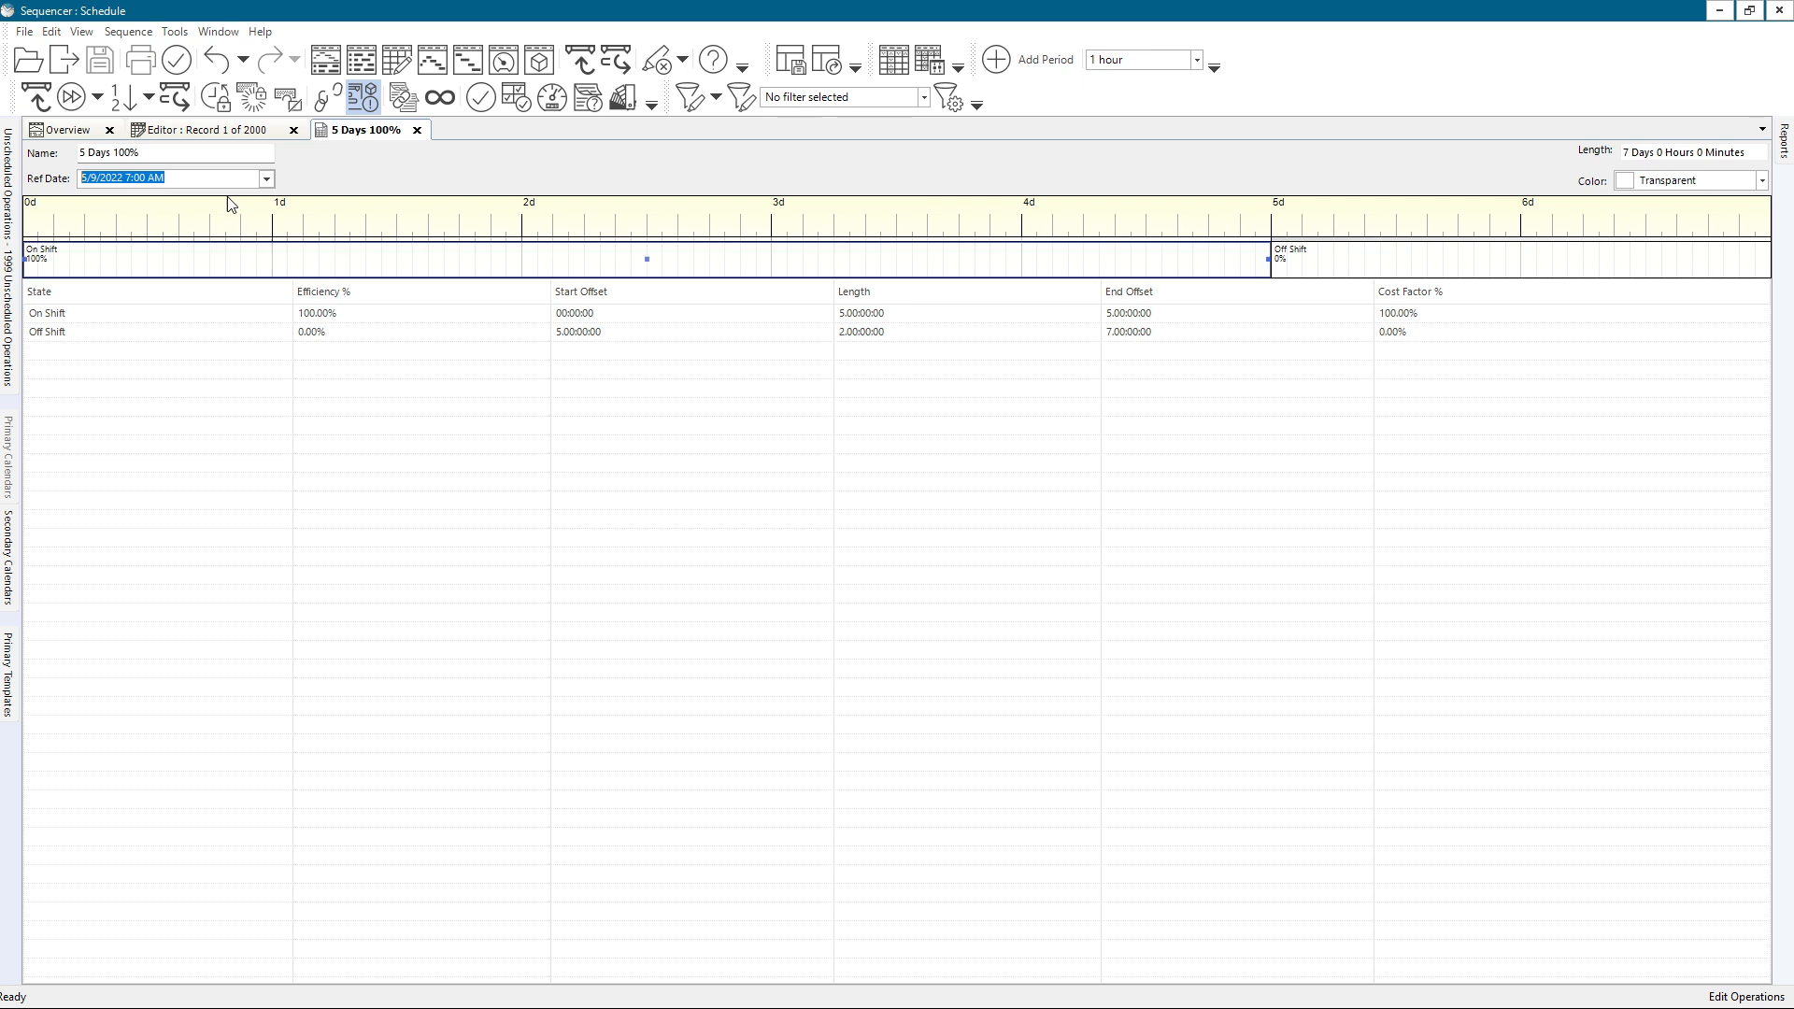
click(1628, 152)
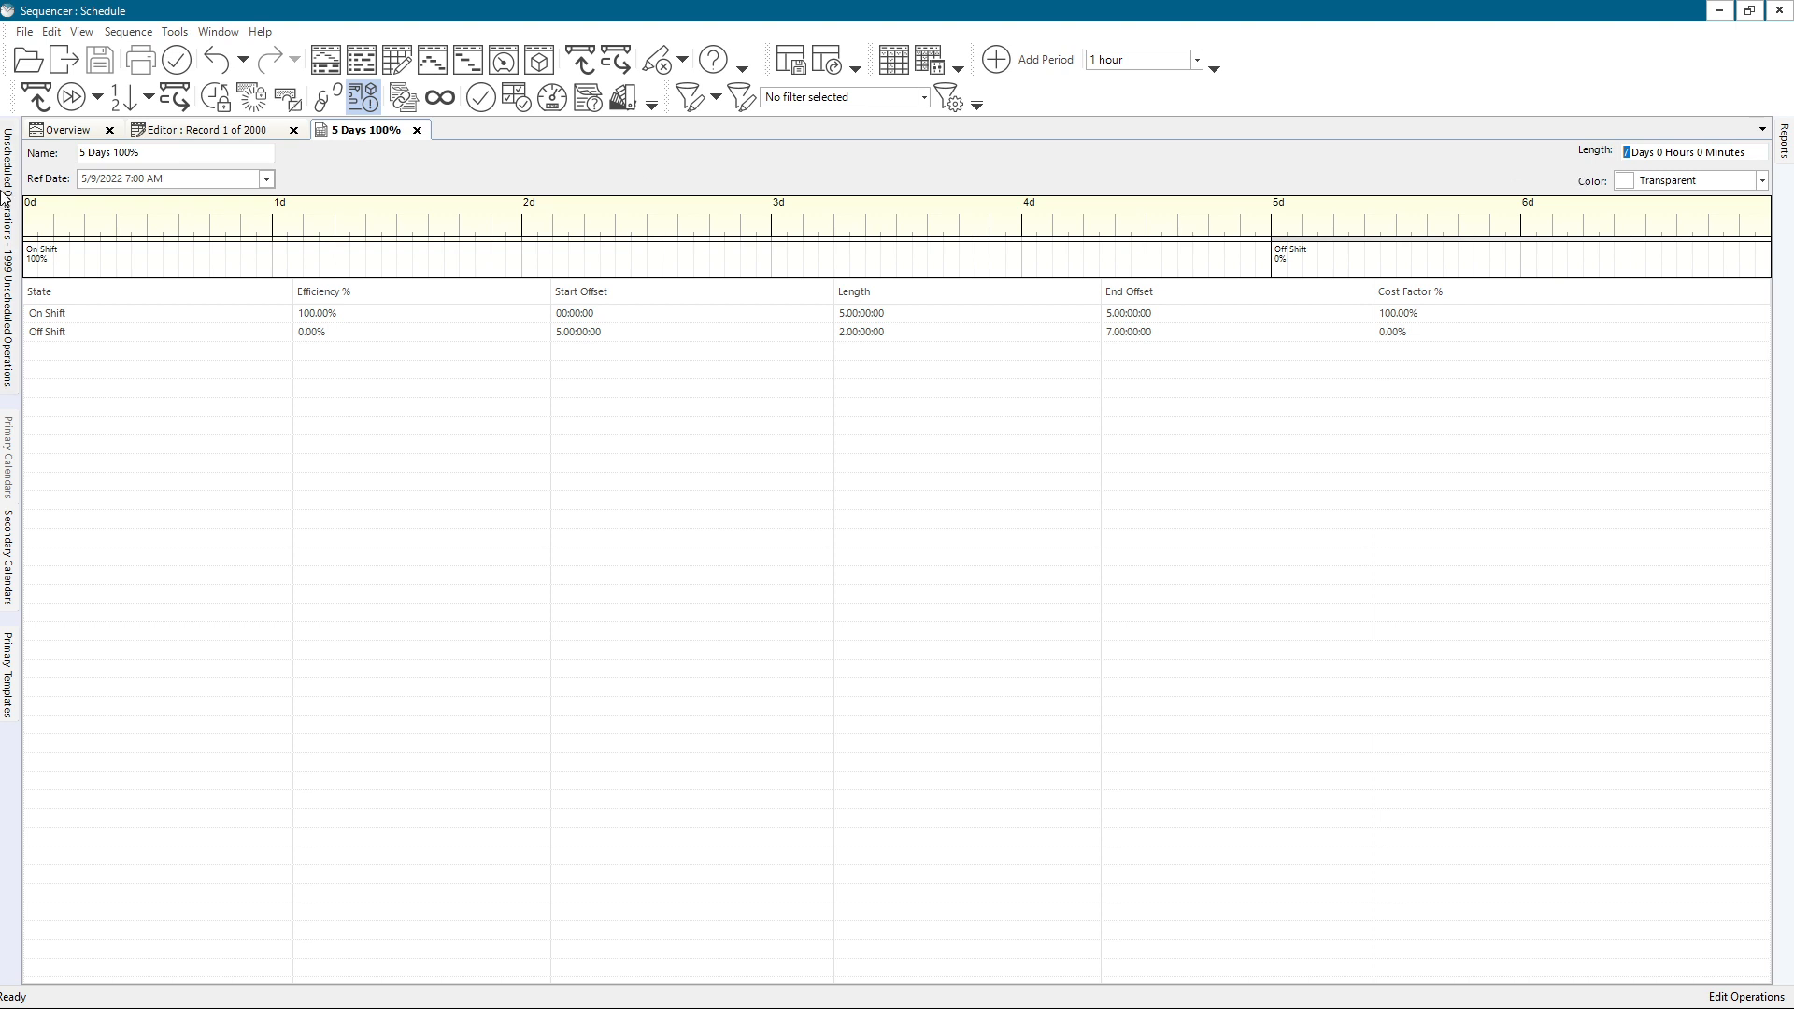
click(90, 180)
drag(170, 177, 91, 178)
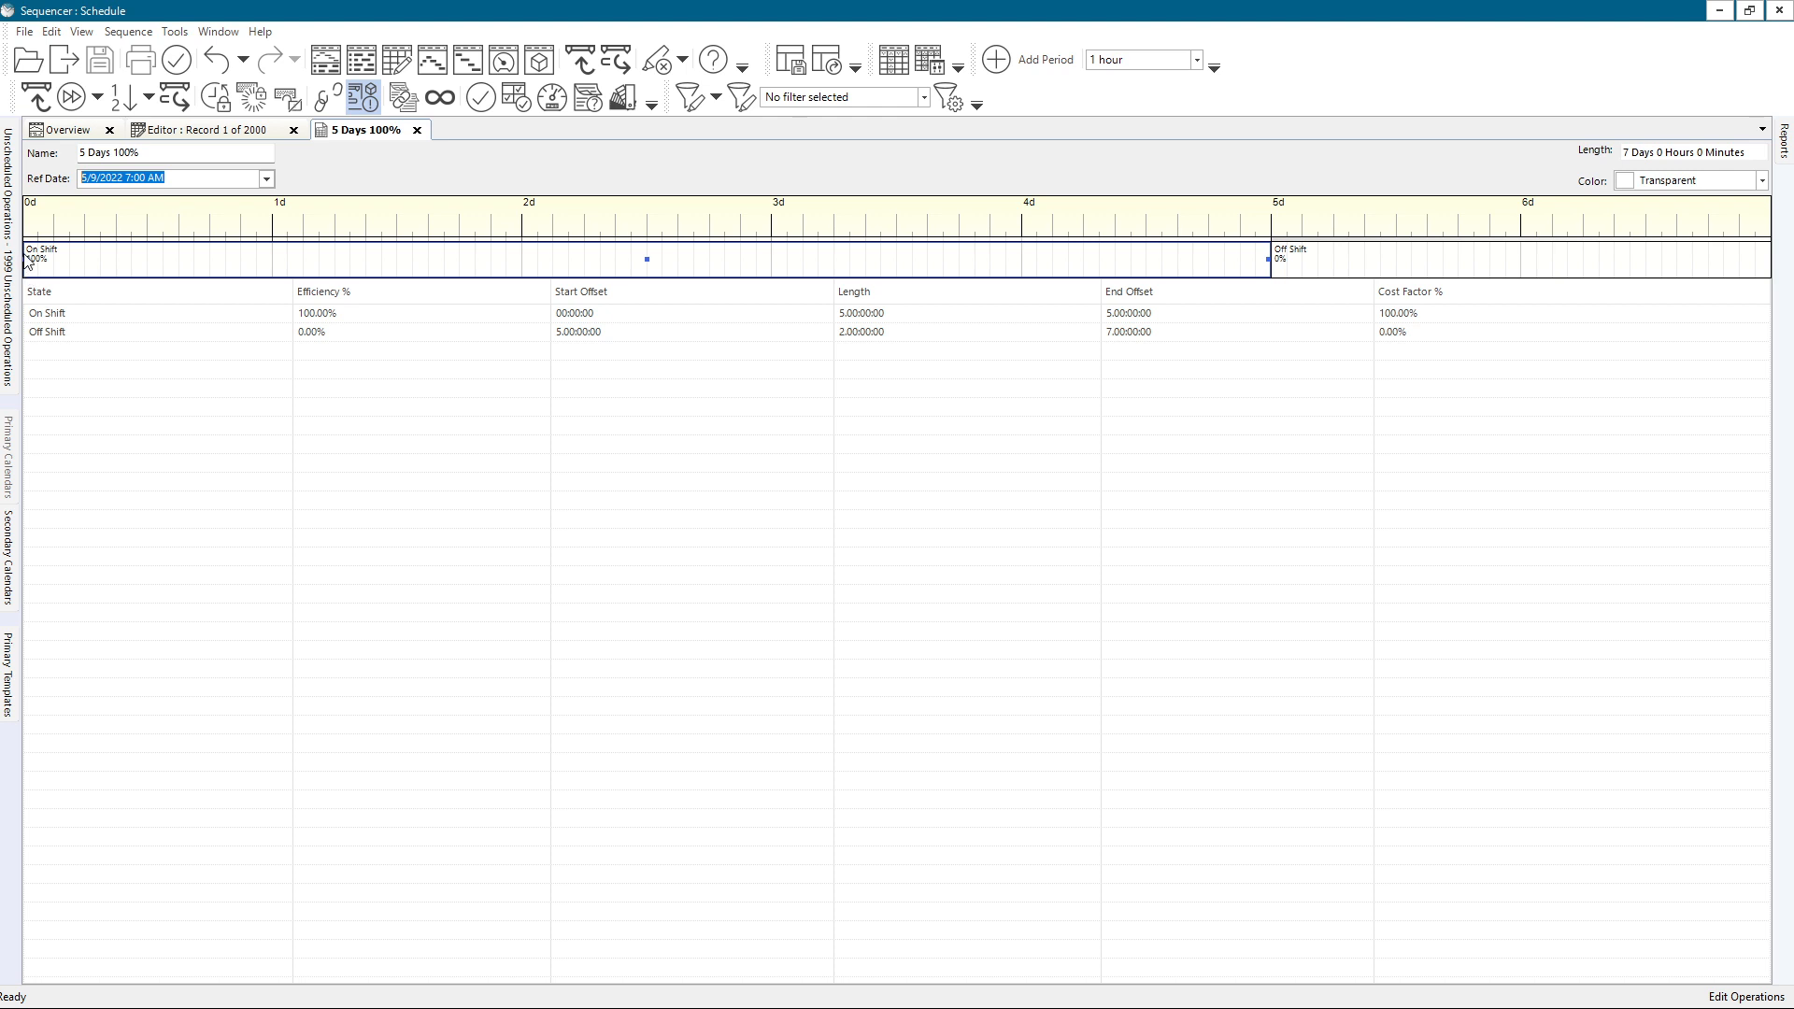
Step: Move the 5 Days 100% template's reference date back to 12/6/2021 and check it in the date picker
click(266, 179)
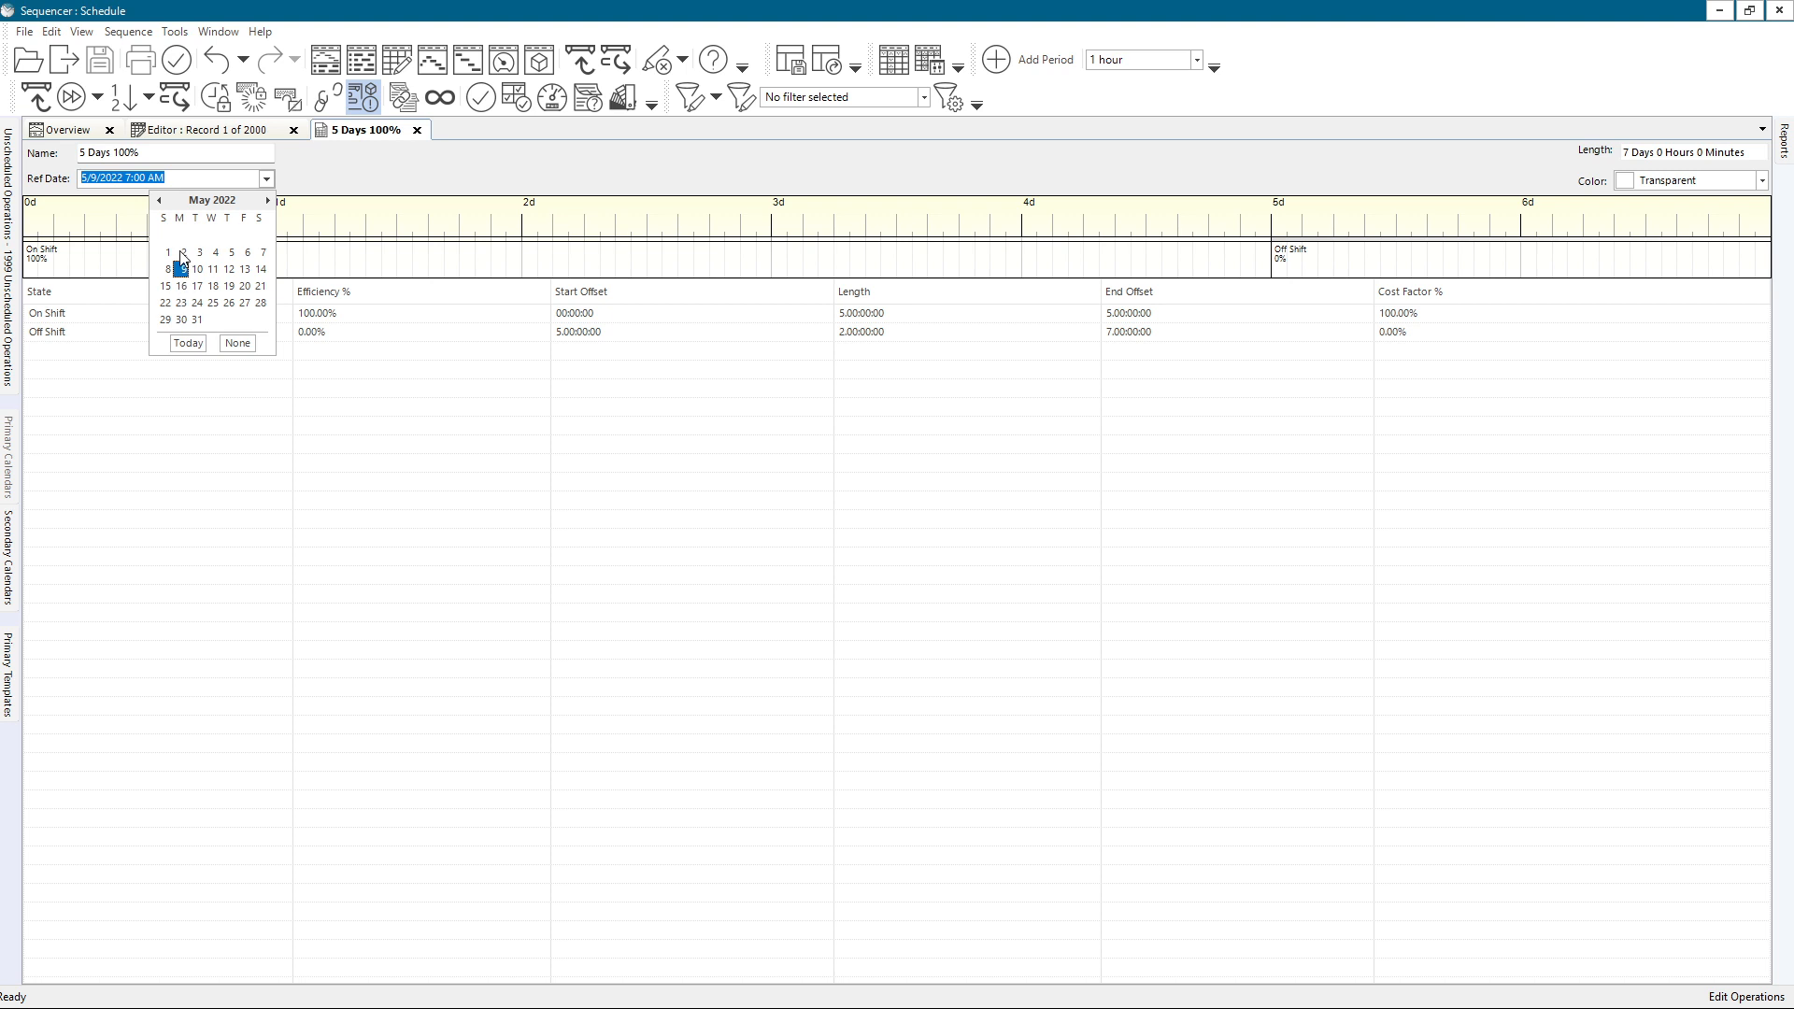
click(161, 202)
click(161, 202)
click(161, 202)
click(160, 202)
click(161, 202)
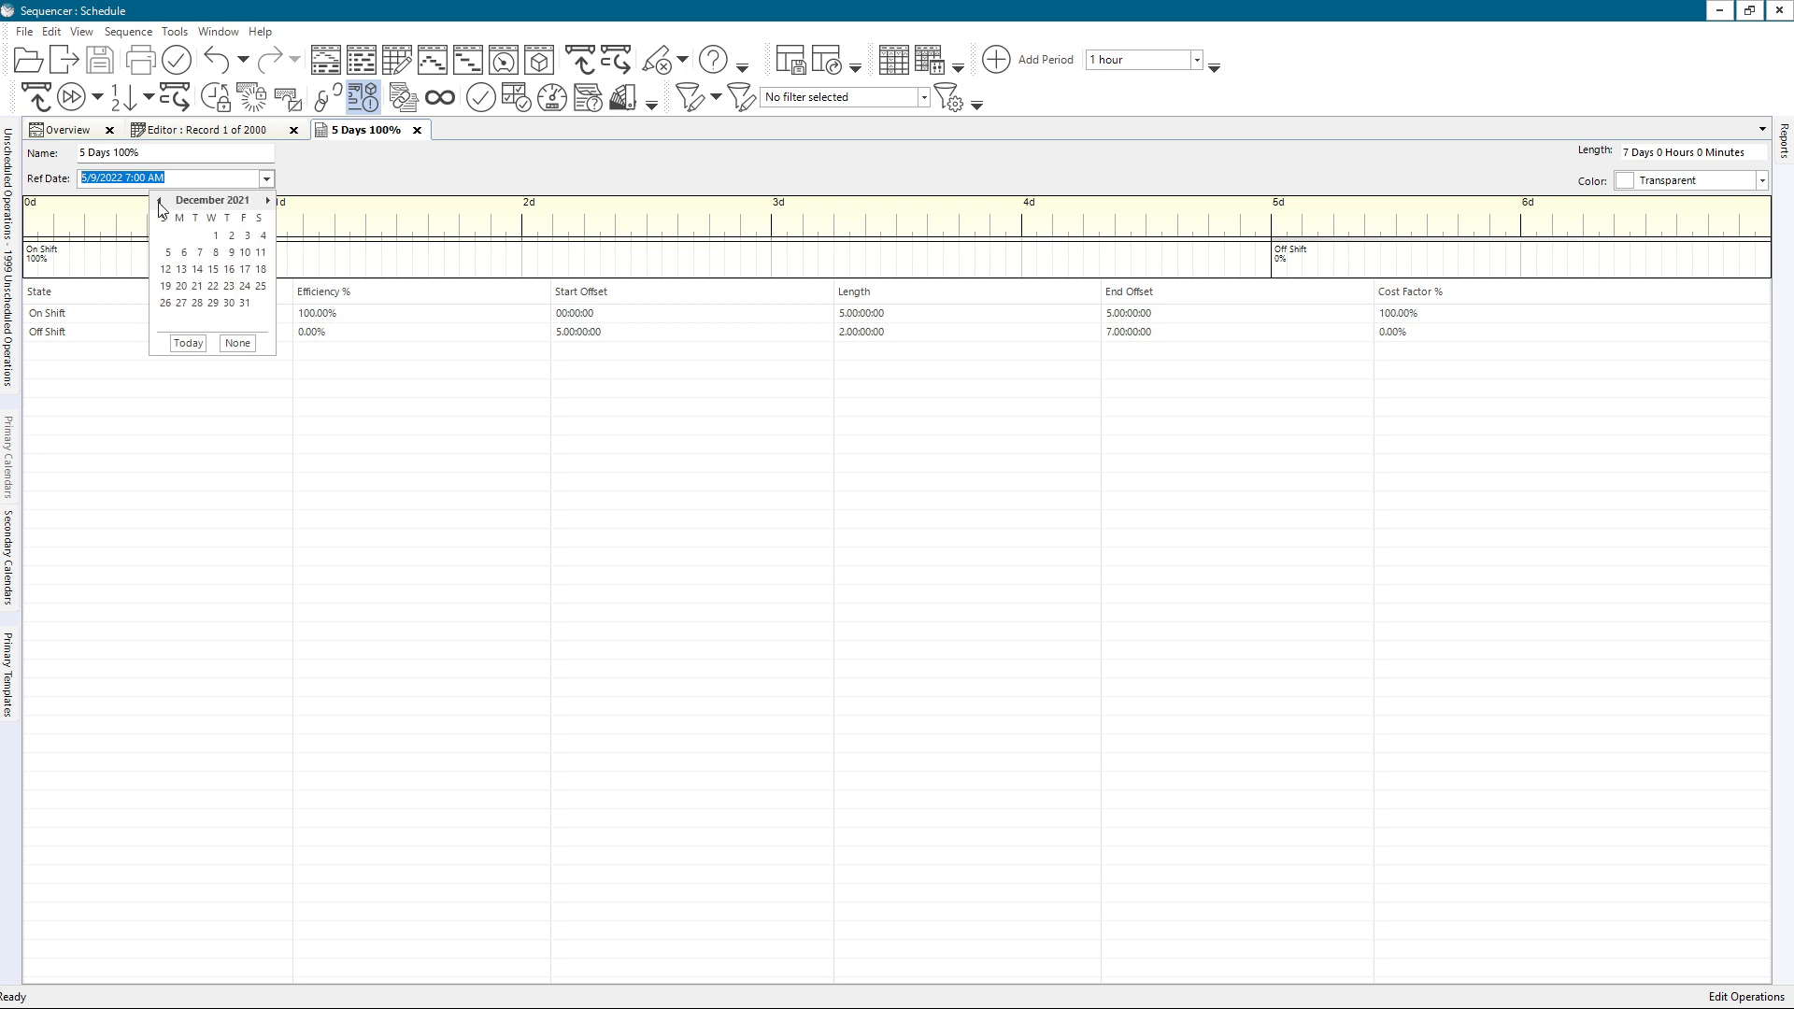
click(182, 254)
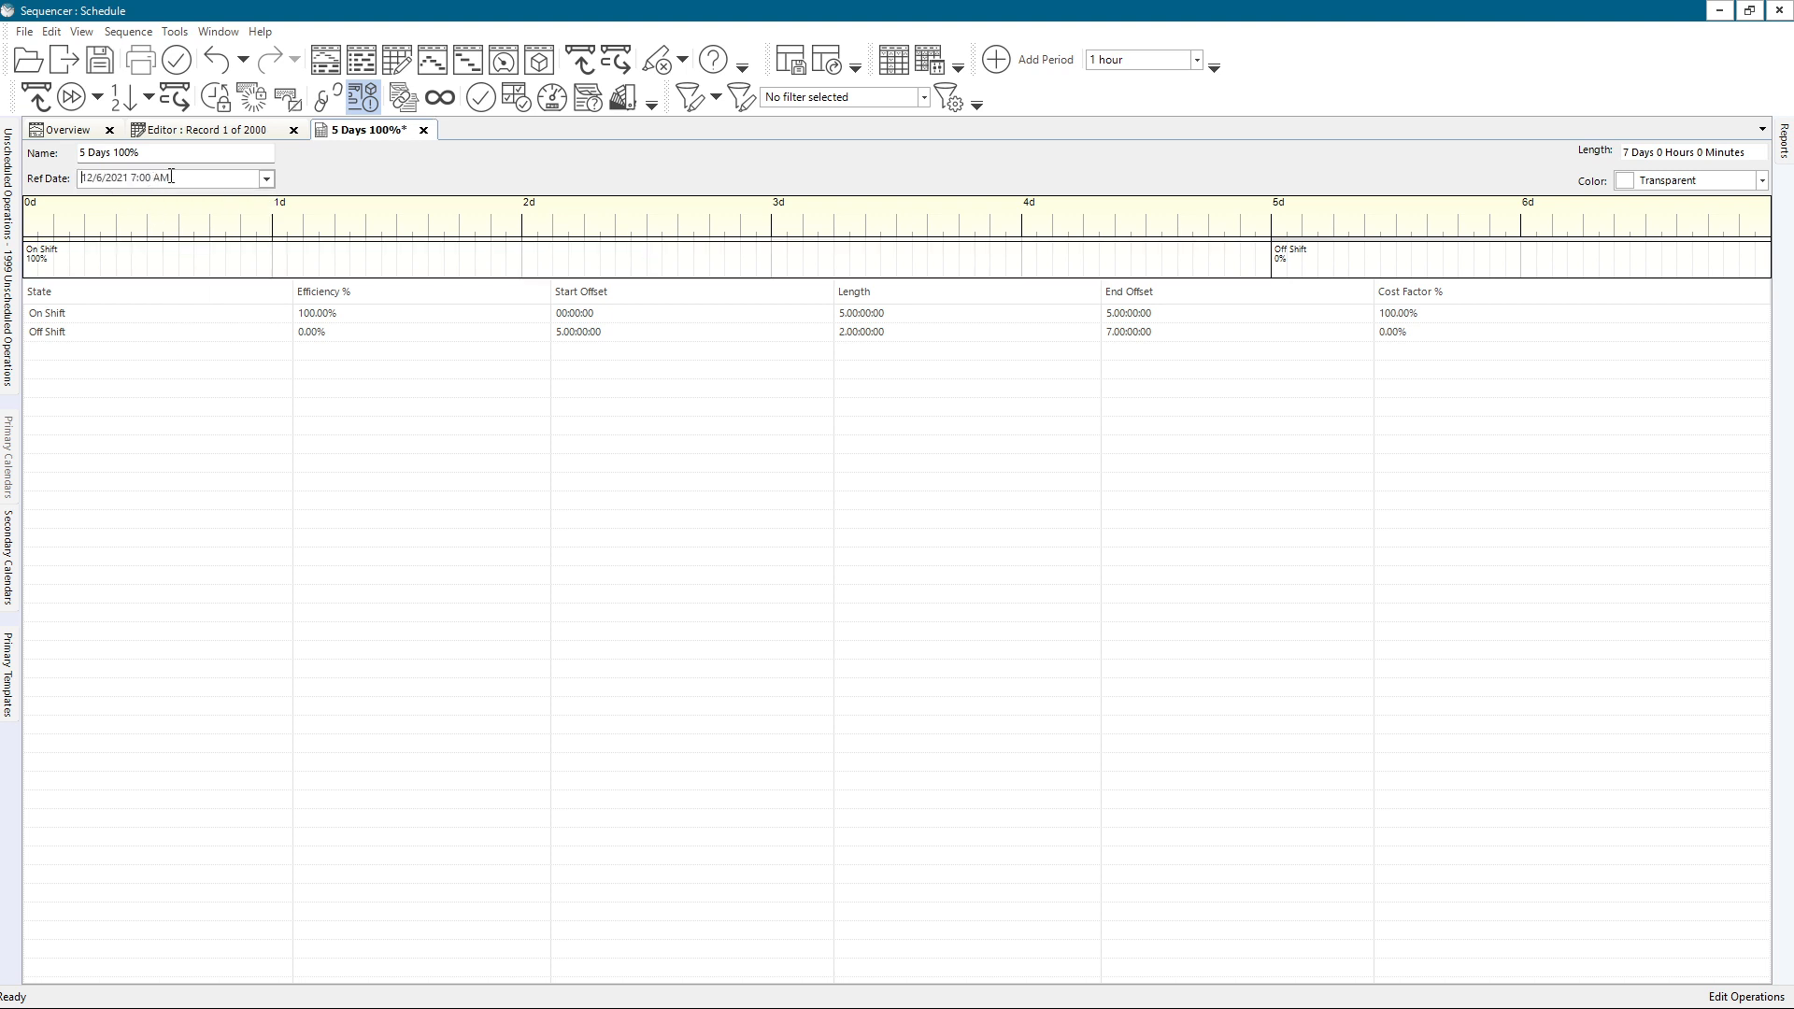
click(269, 180)
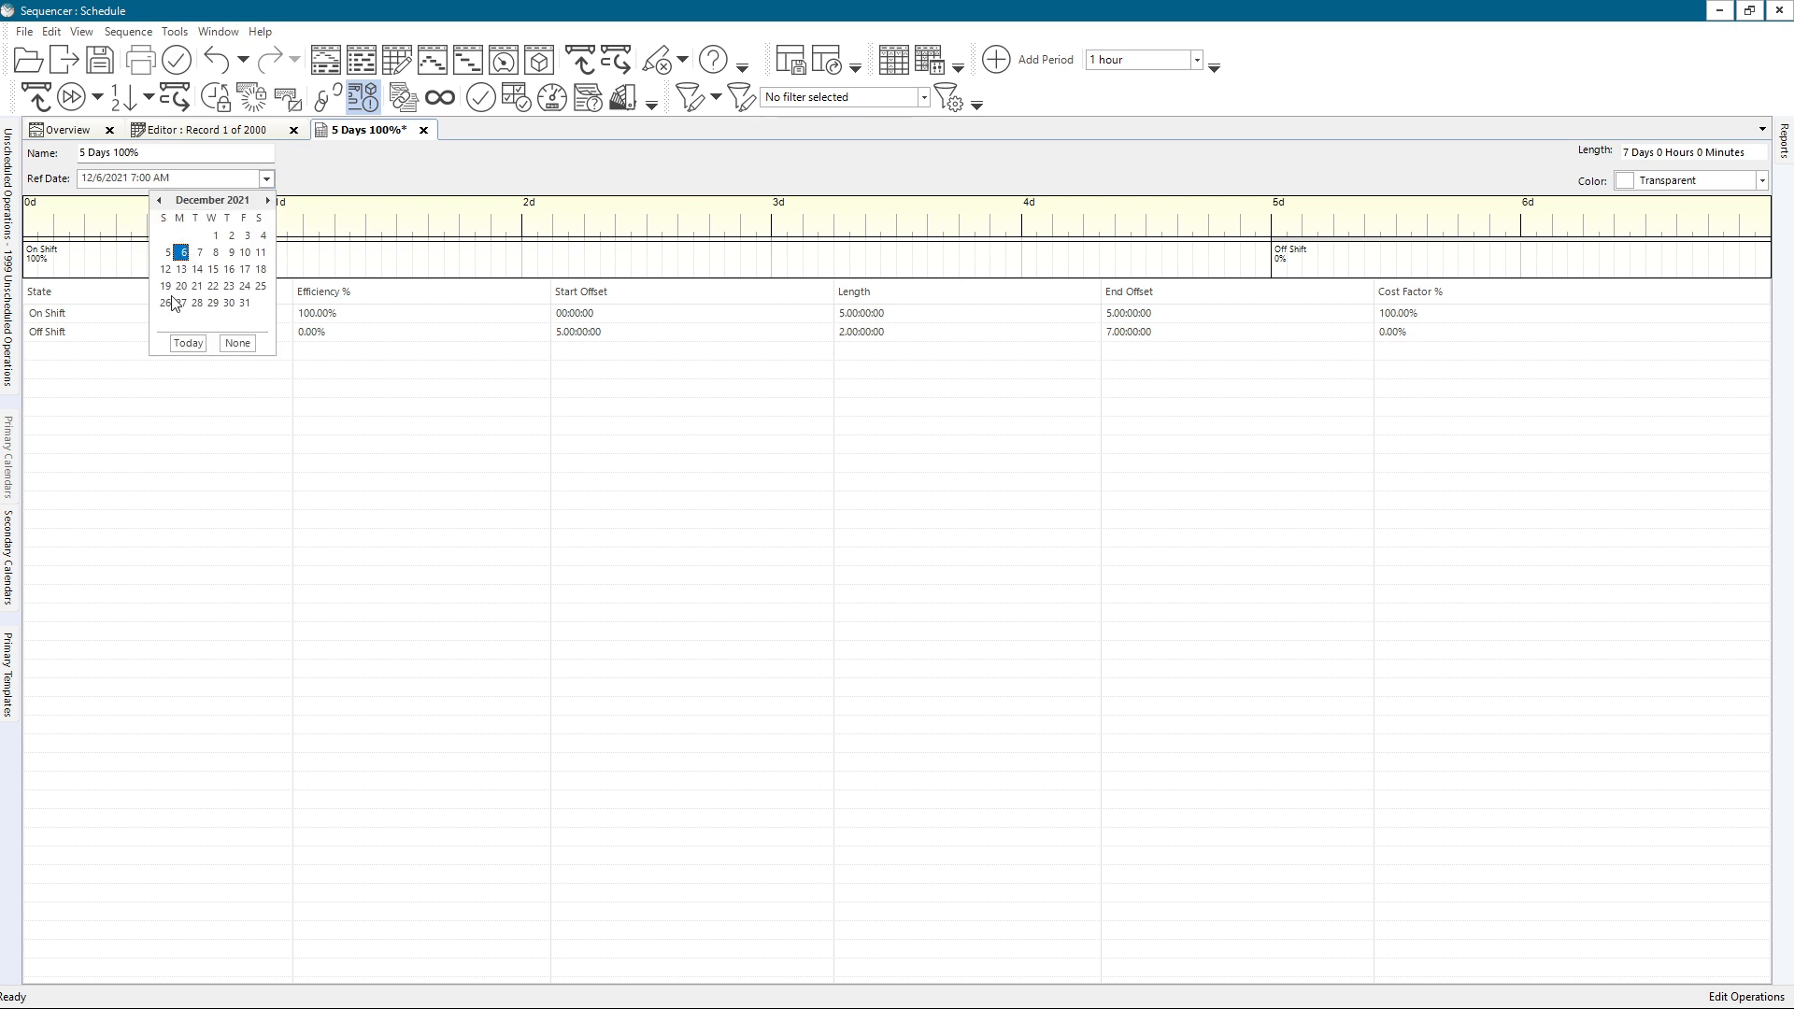
Step: Compare the time in the template's reference date with the shift start on the Gantt chart
click(158, 179)
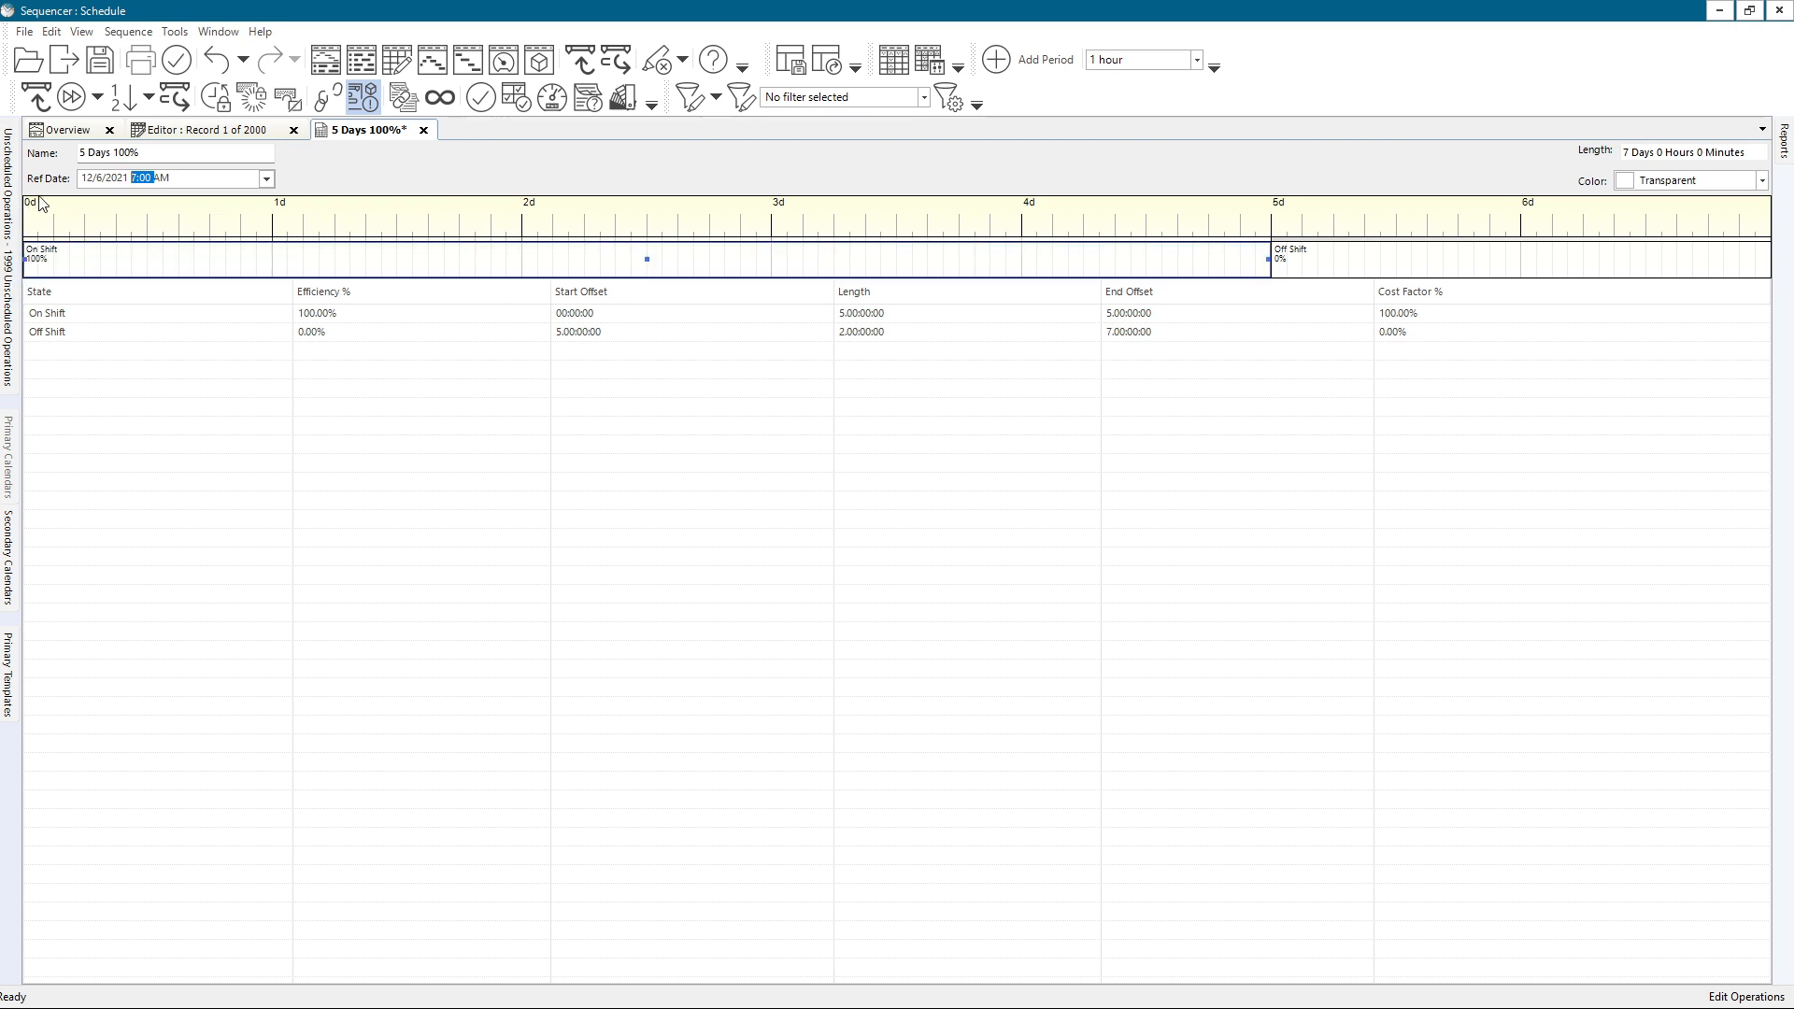
click(63, 131)
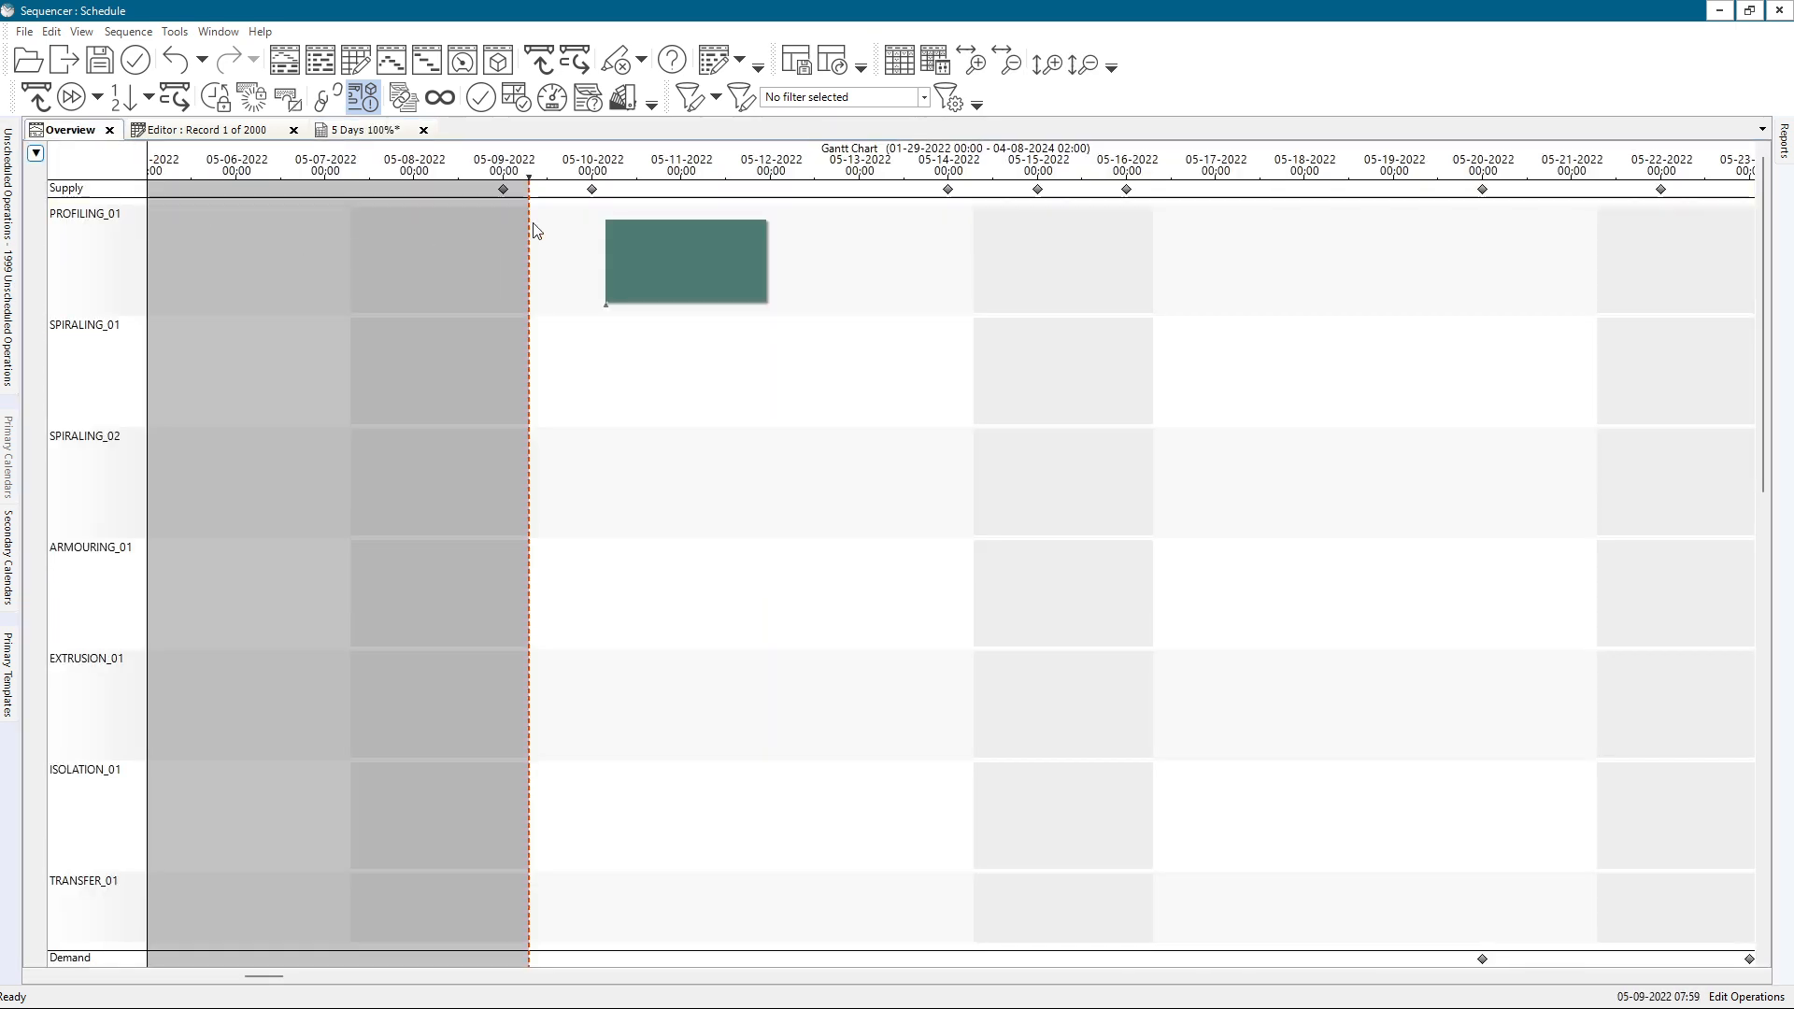
scroll(519, 228, up, 4)
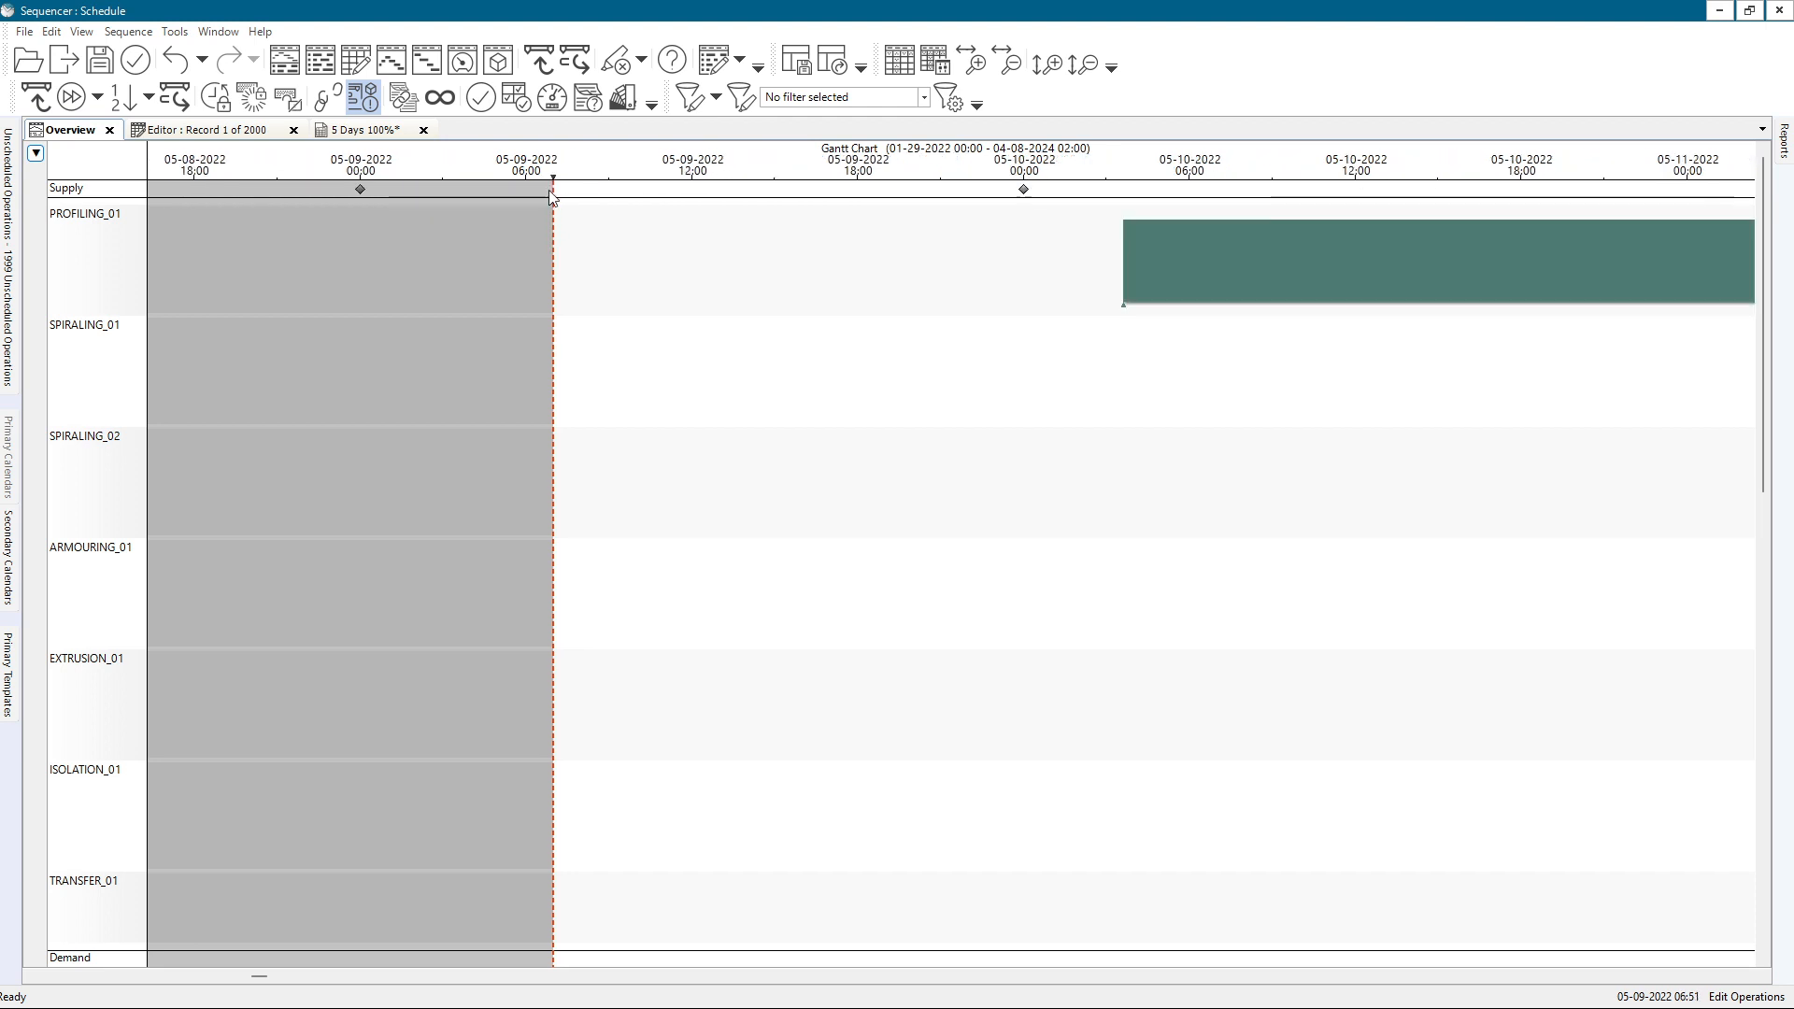
scroll(560, 209, up, 3)
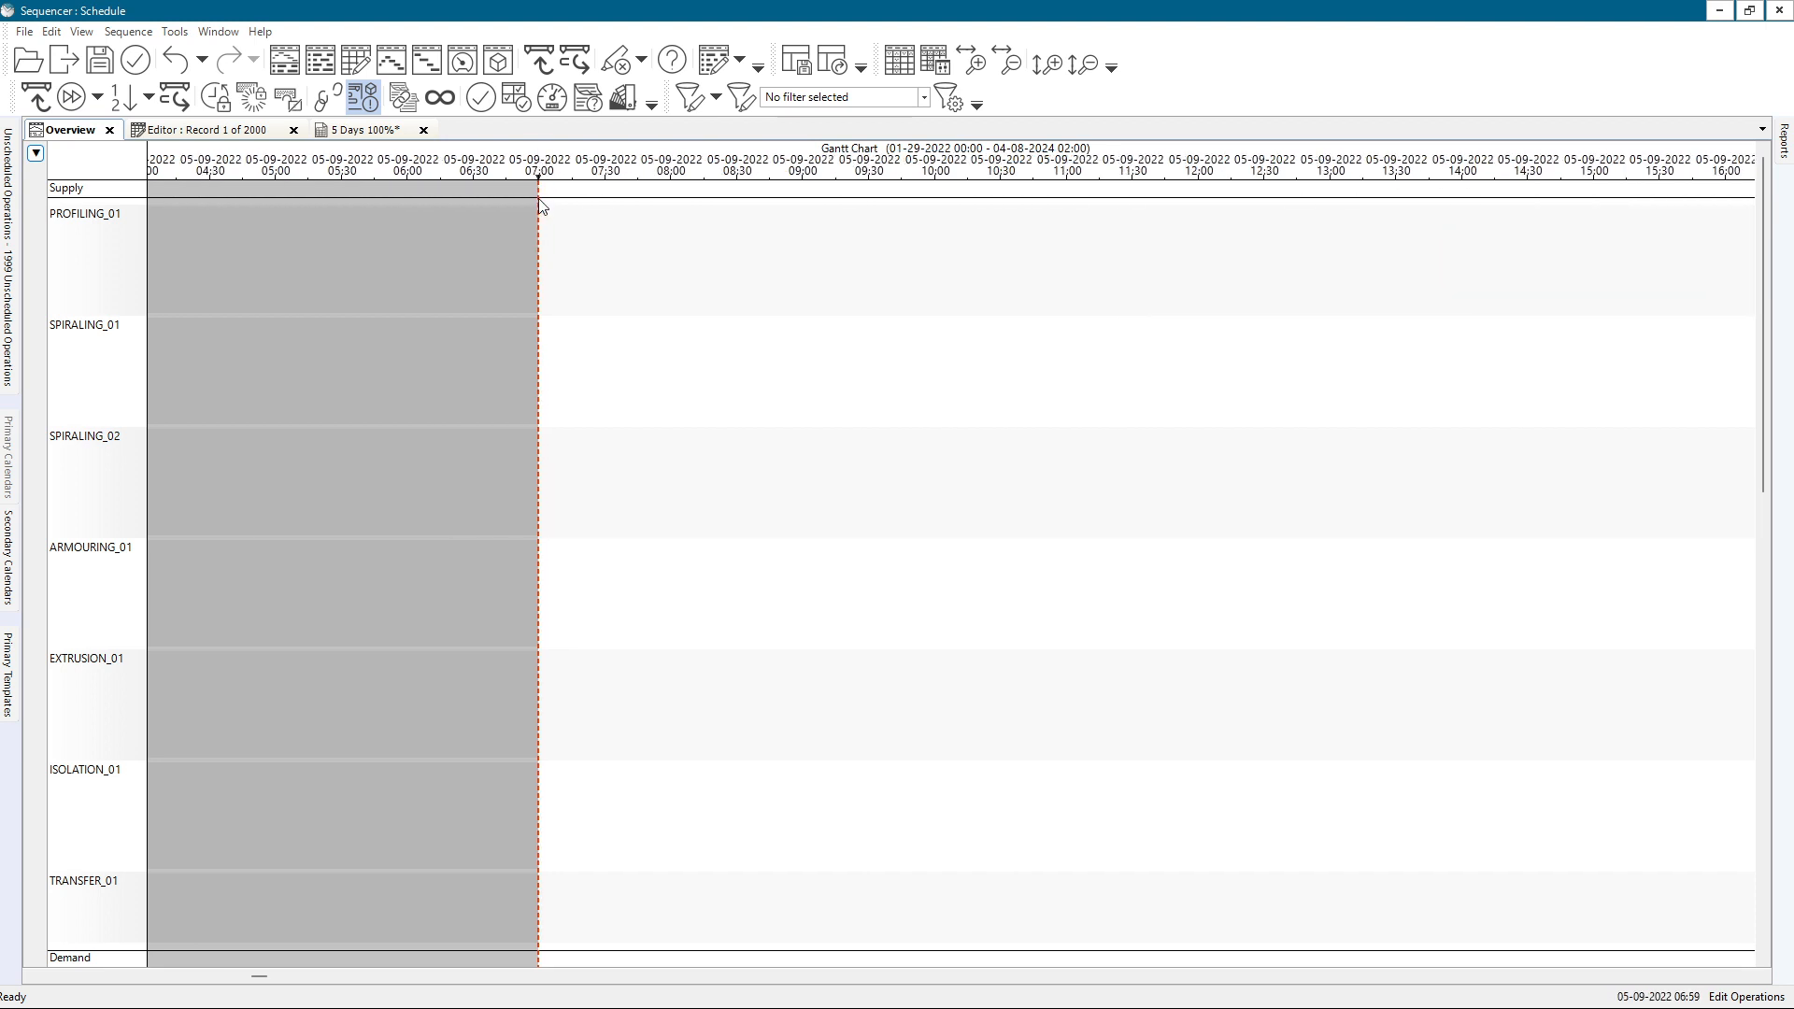
Step: Set the time of the template's reference date to 8:00 AM and save the template
click(353, 131)
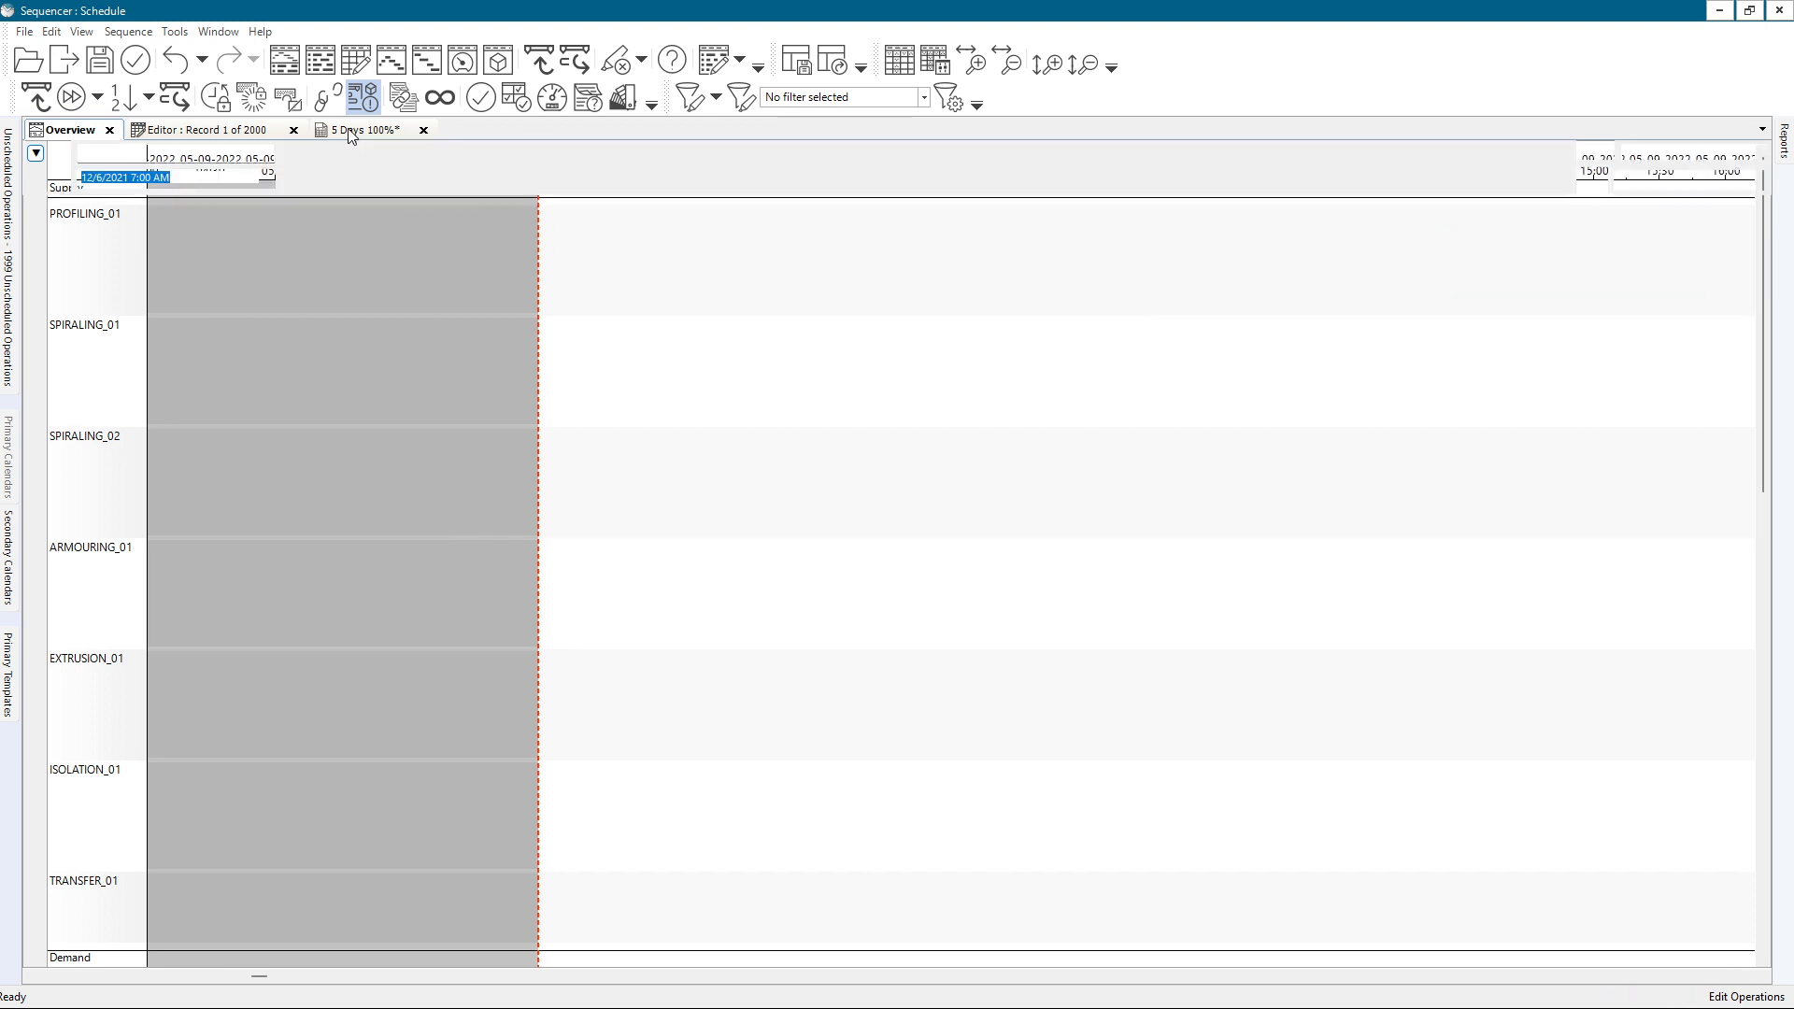
click(137, 177)
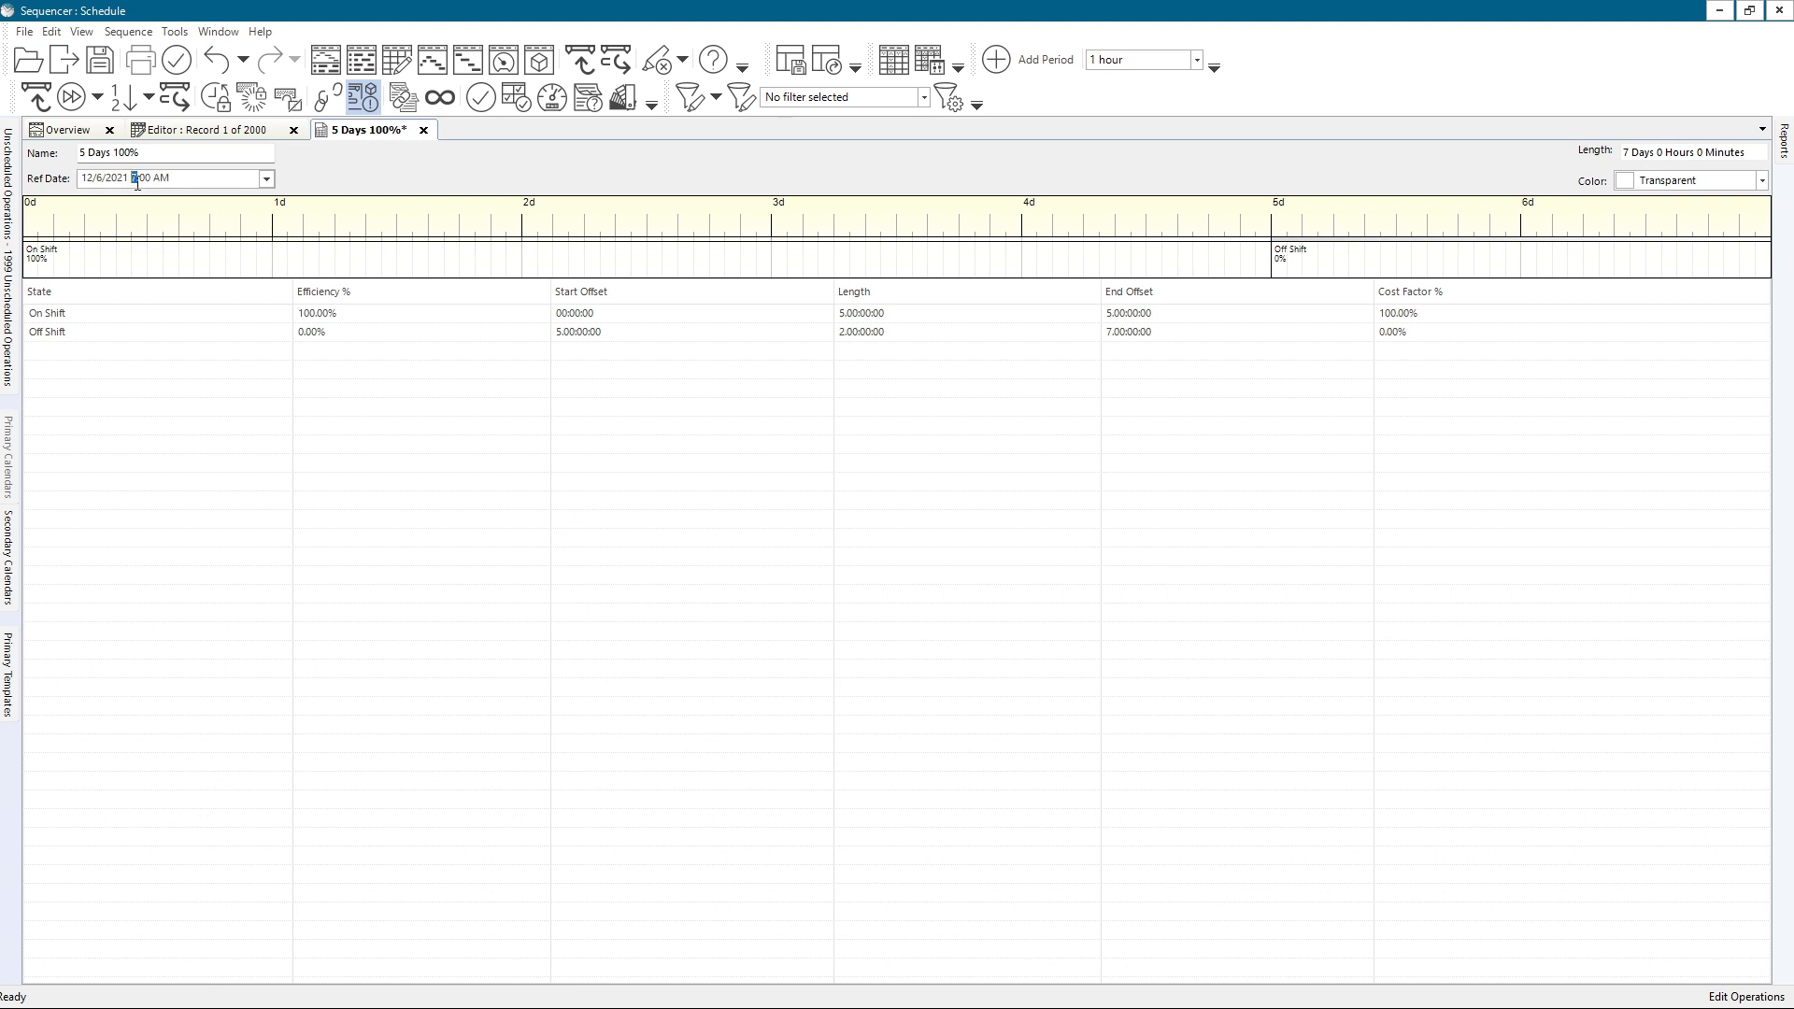
click(140, 153)
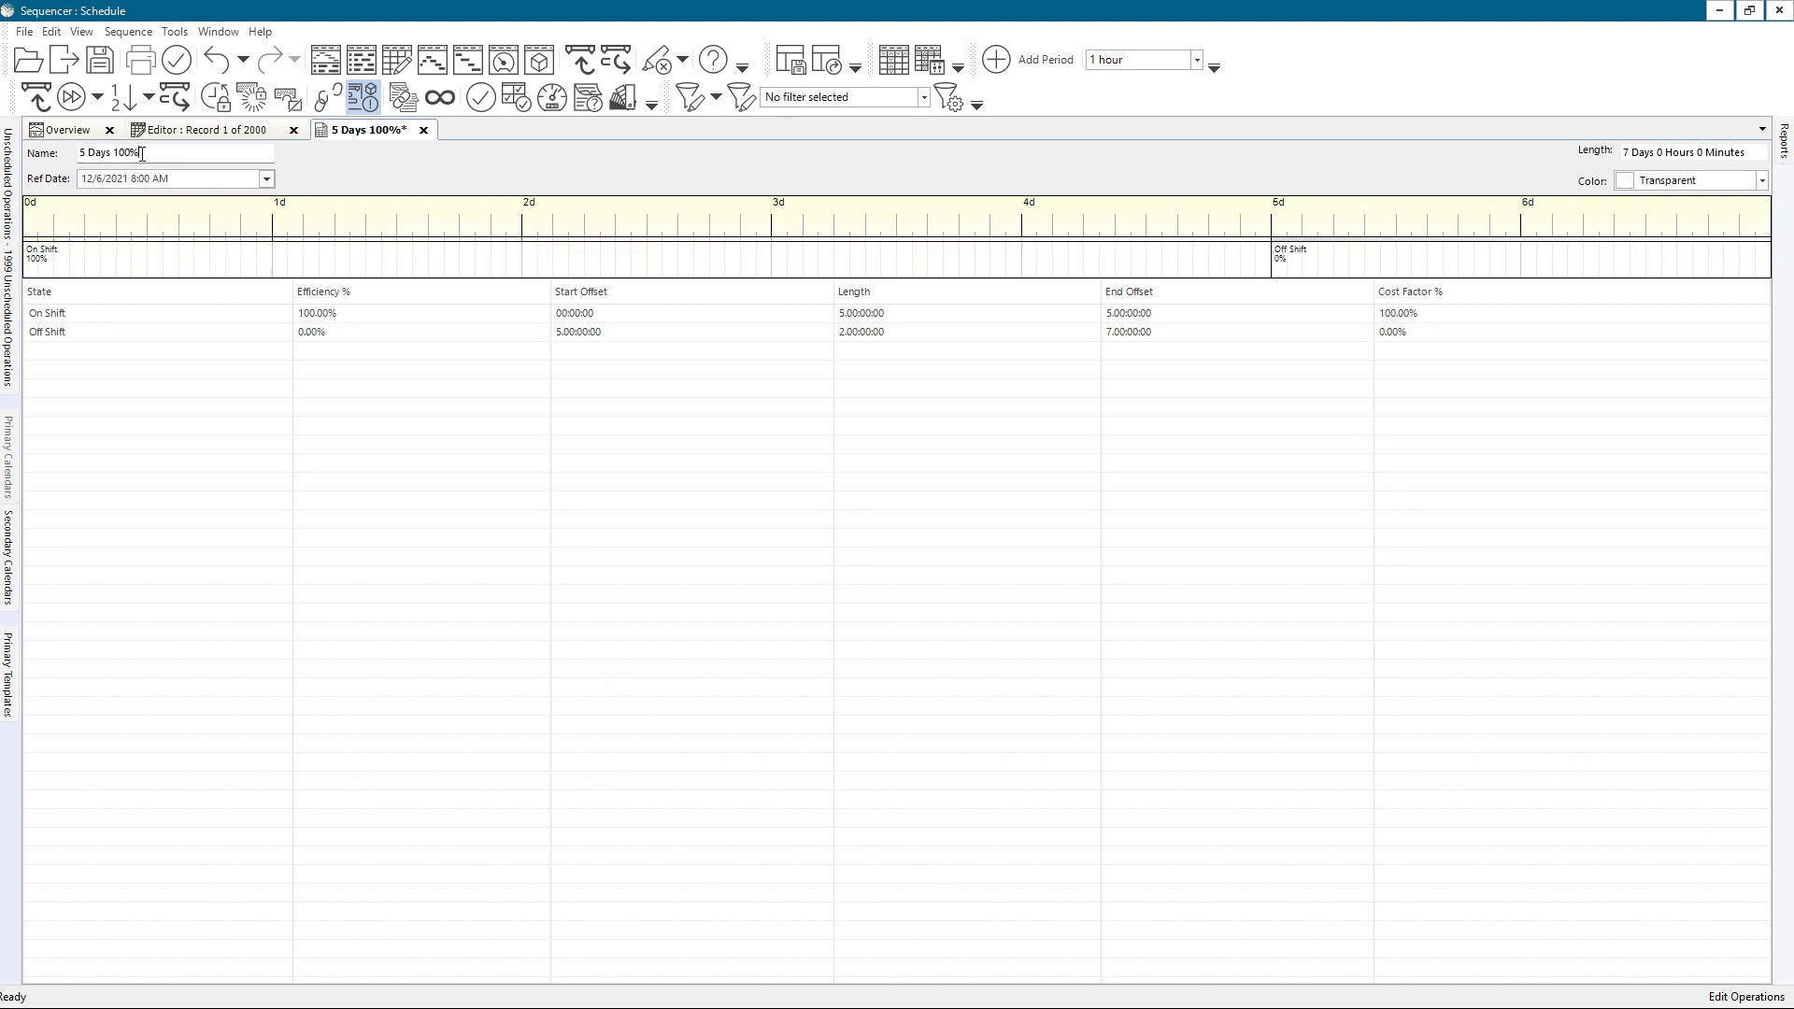
click(88, 59)
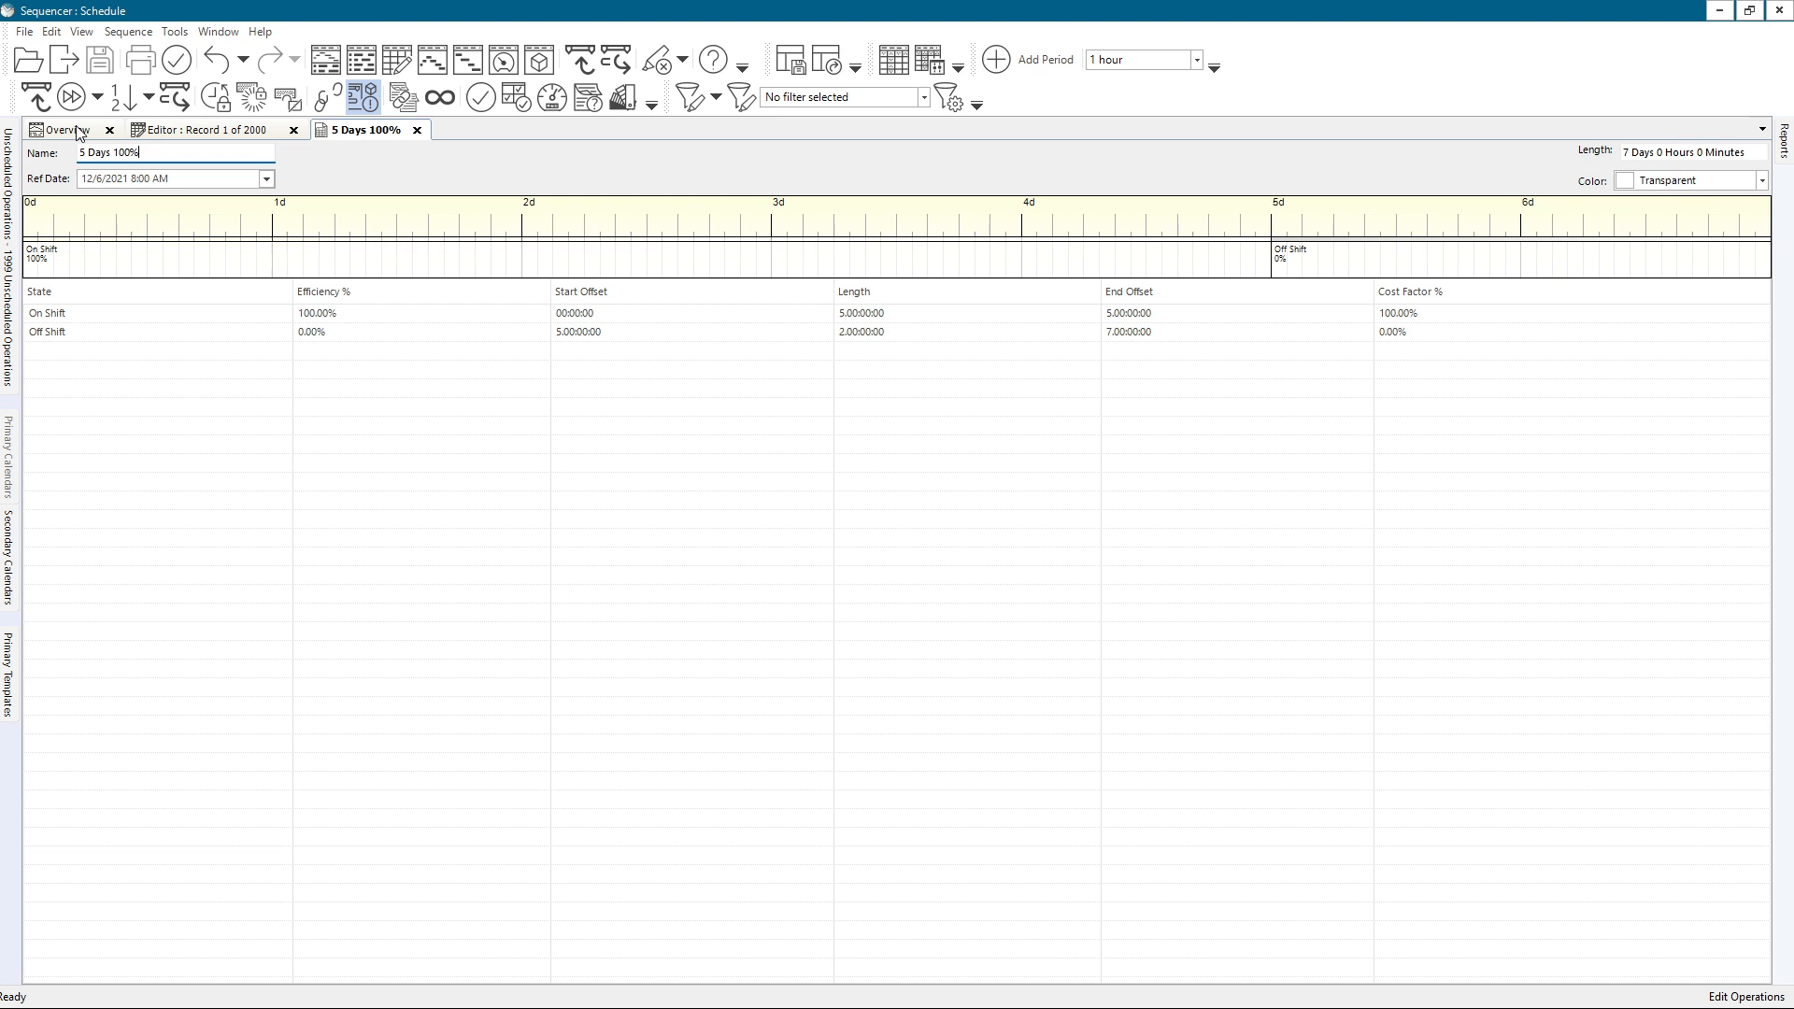
Step: Examine the Gantt chart around 7:00 to 8:00 on 05-09-2022 for the effect of the new reference time
click(80, 130)
scroll(654, 232, up, 4)
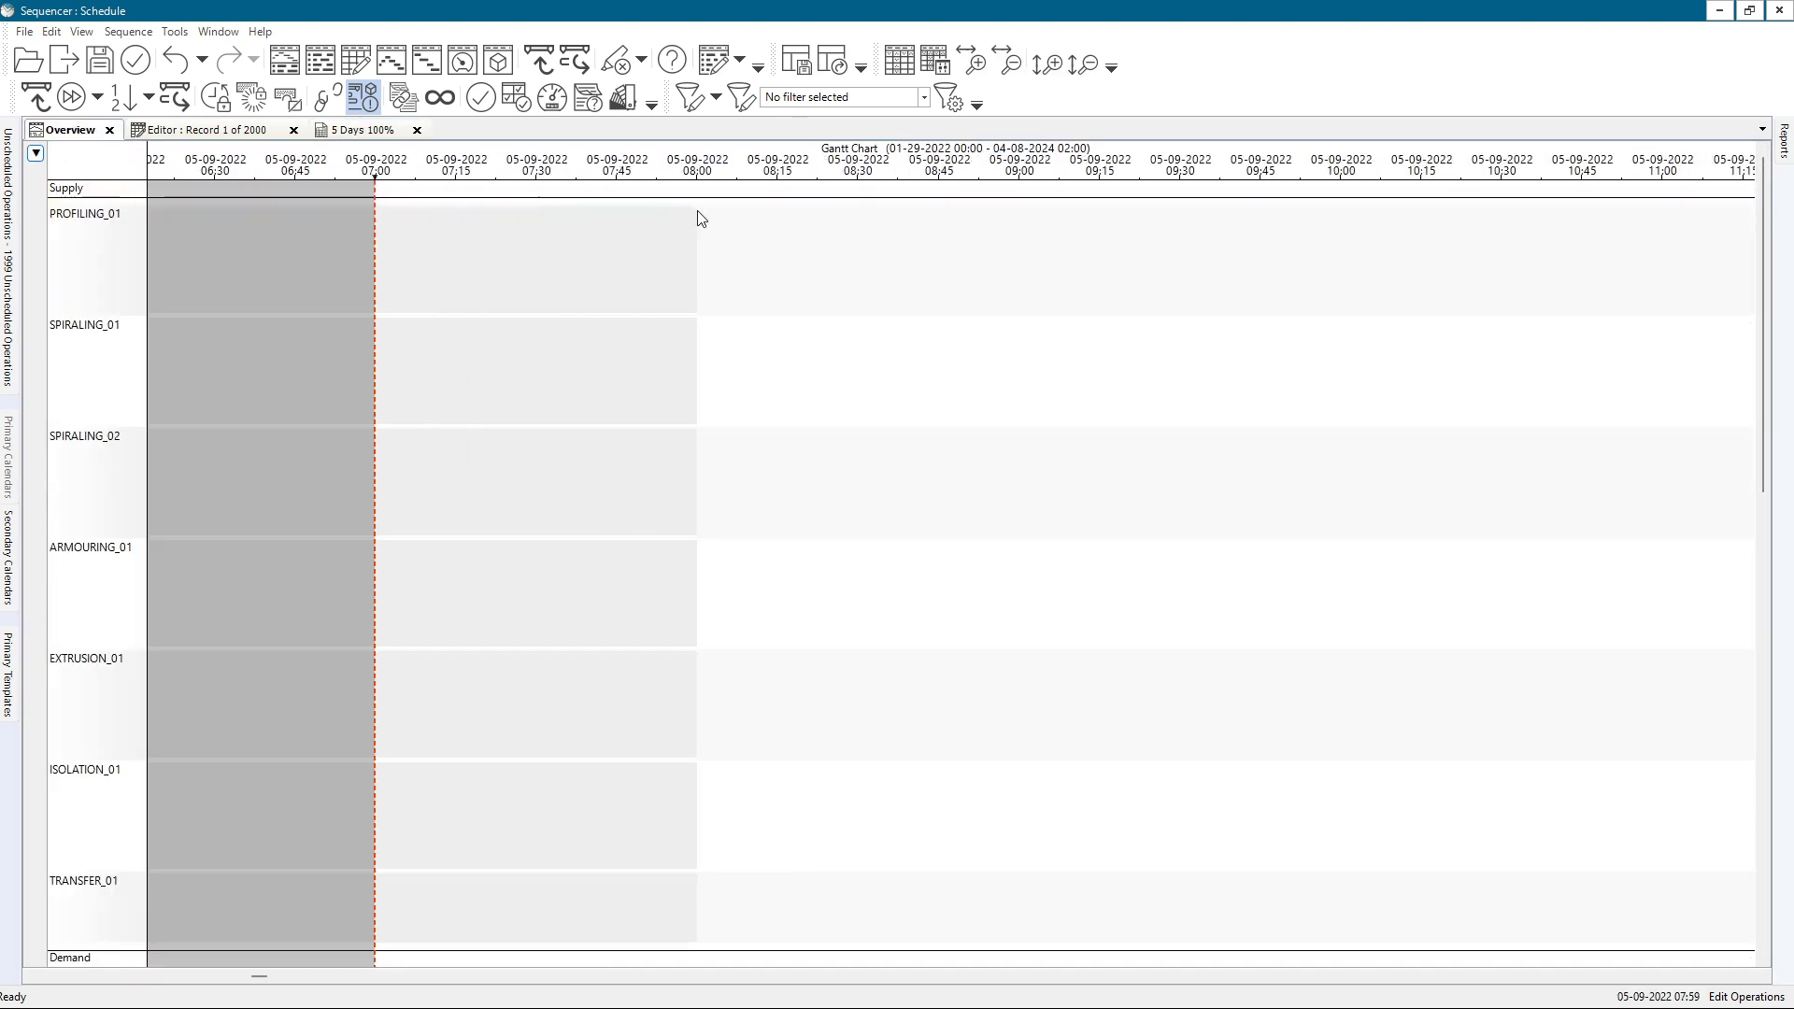
scroll(697, 196, down, 3)
scroll(697, 198, down, 3)
drag(811, 239, 505, 284)
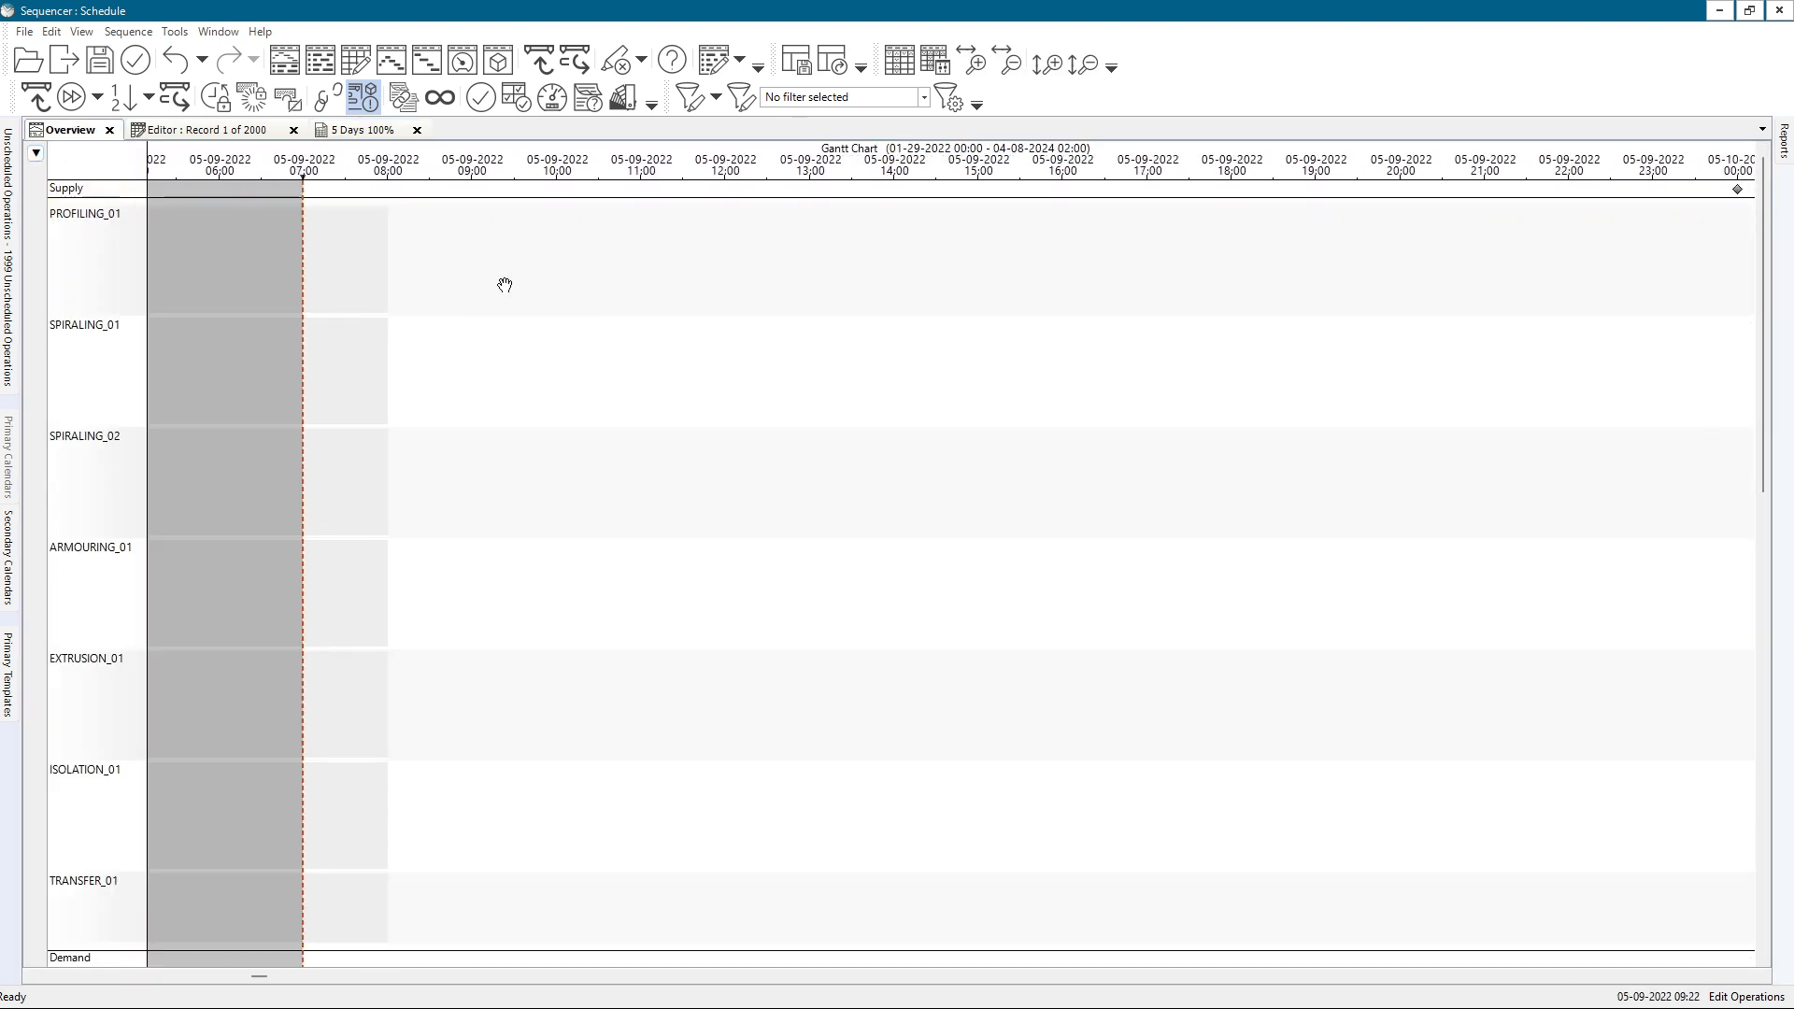
scroll(511, 266, down, 4)
scroll(472, 211, up, 2)
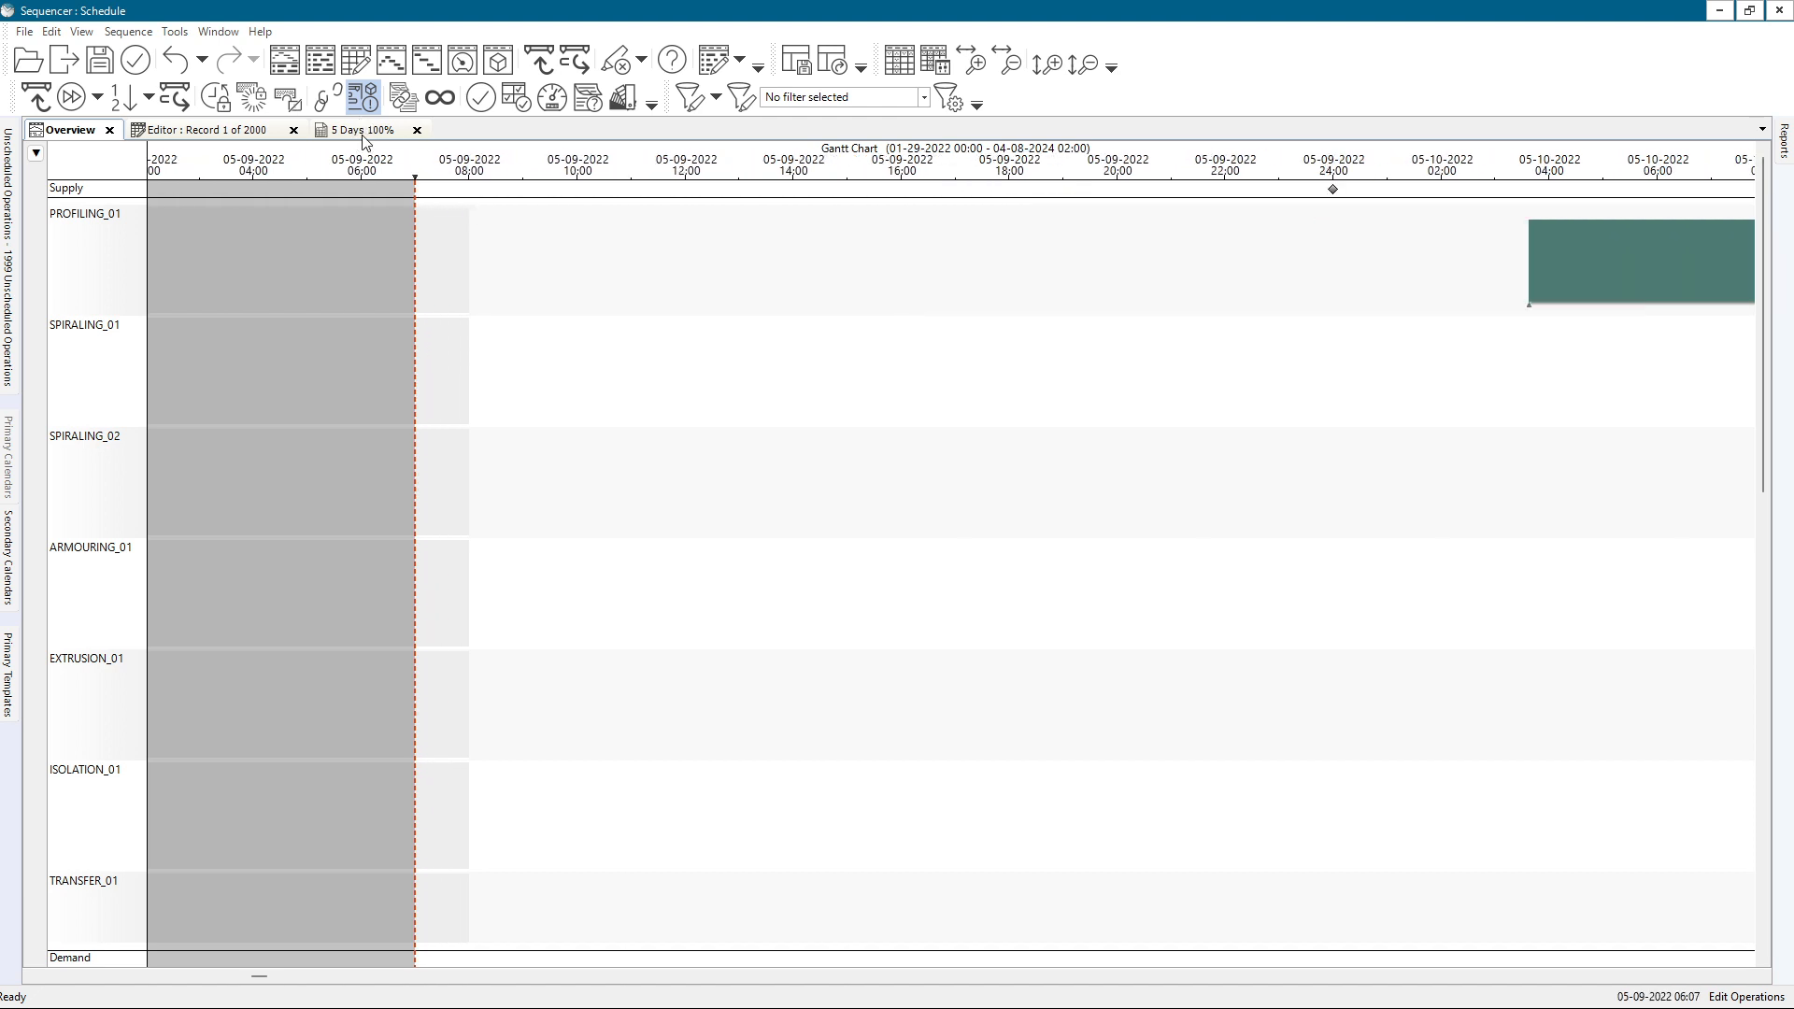
click(363, 131)
click(51, 131)
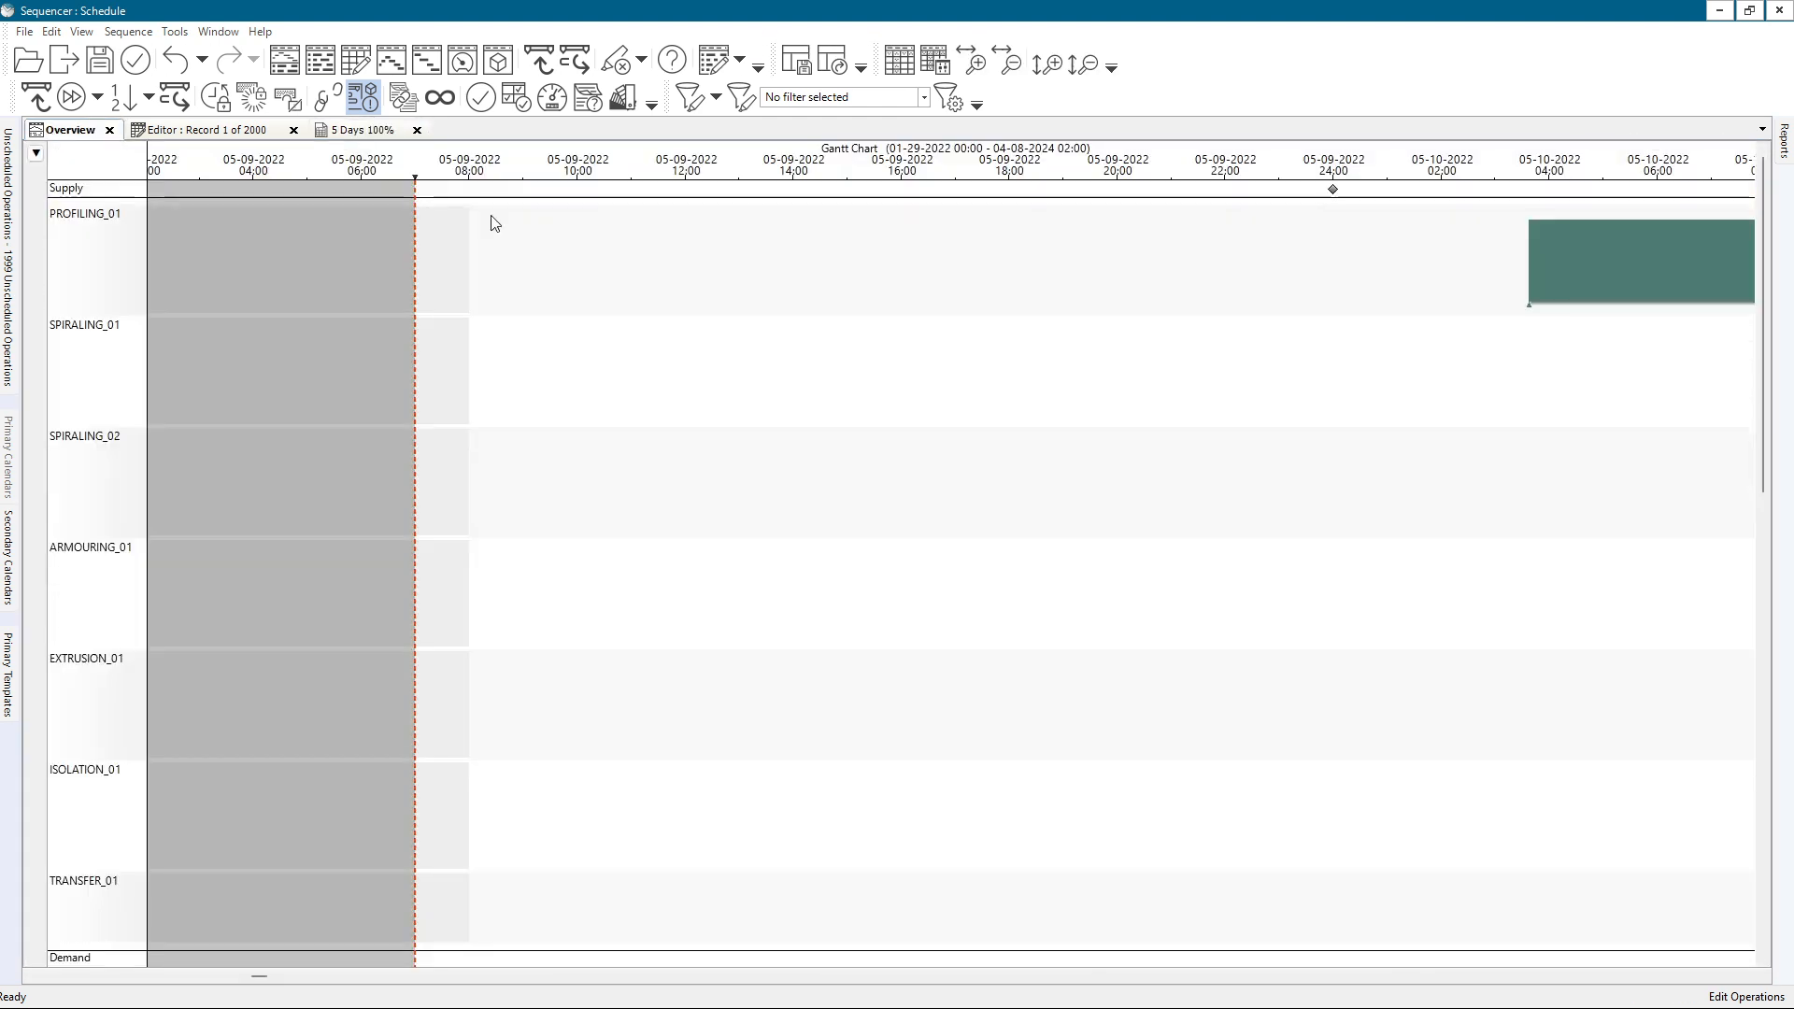
Step: Set the 5 Days 100% template's reference date to 12/5/2021, keeping the 8:00 AM time, and save the template
scroll(846, 310, down, 2)
drag(846, 310, 497, 288)
scroll(496, 289, down, 2)
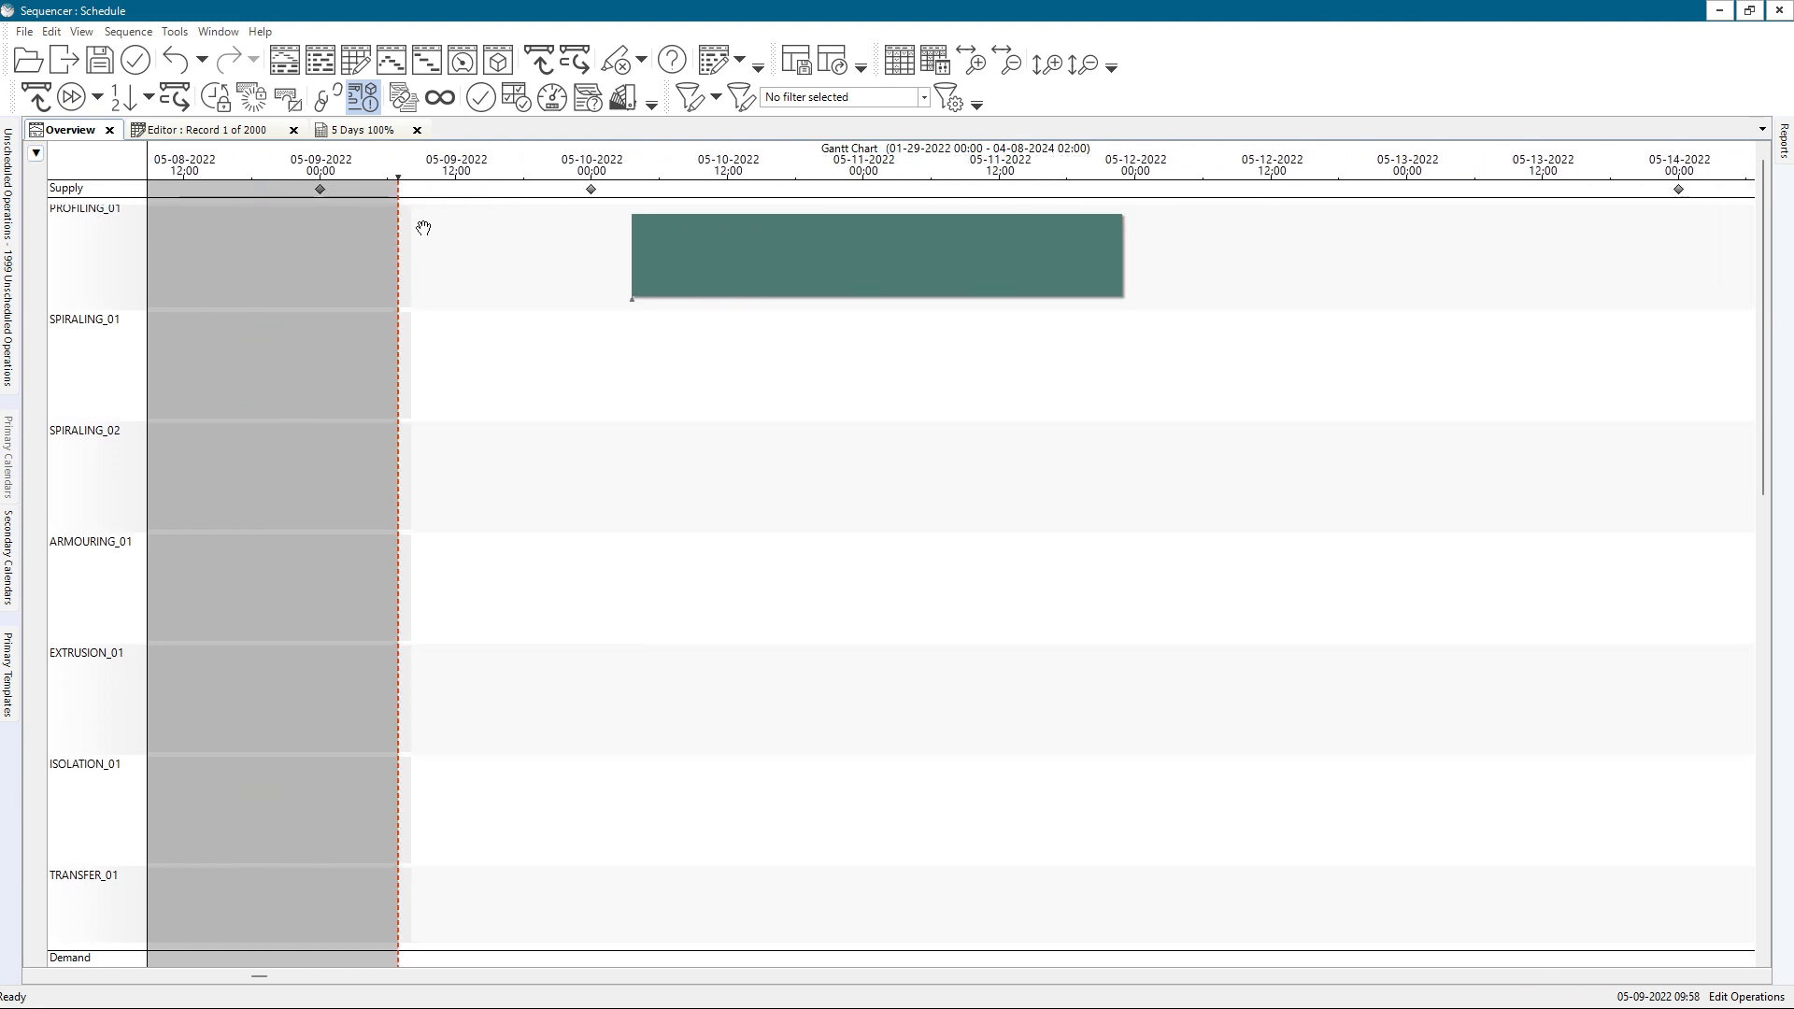
click(353, 131)
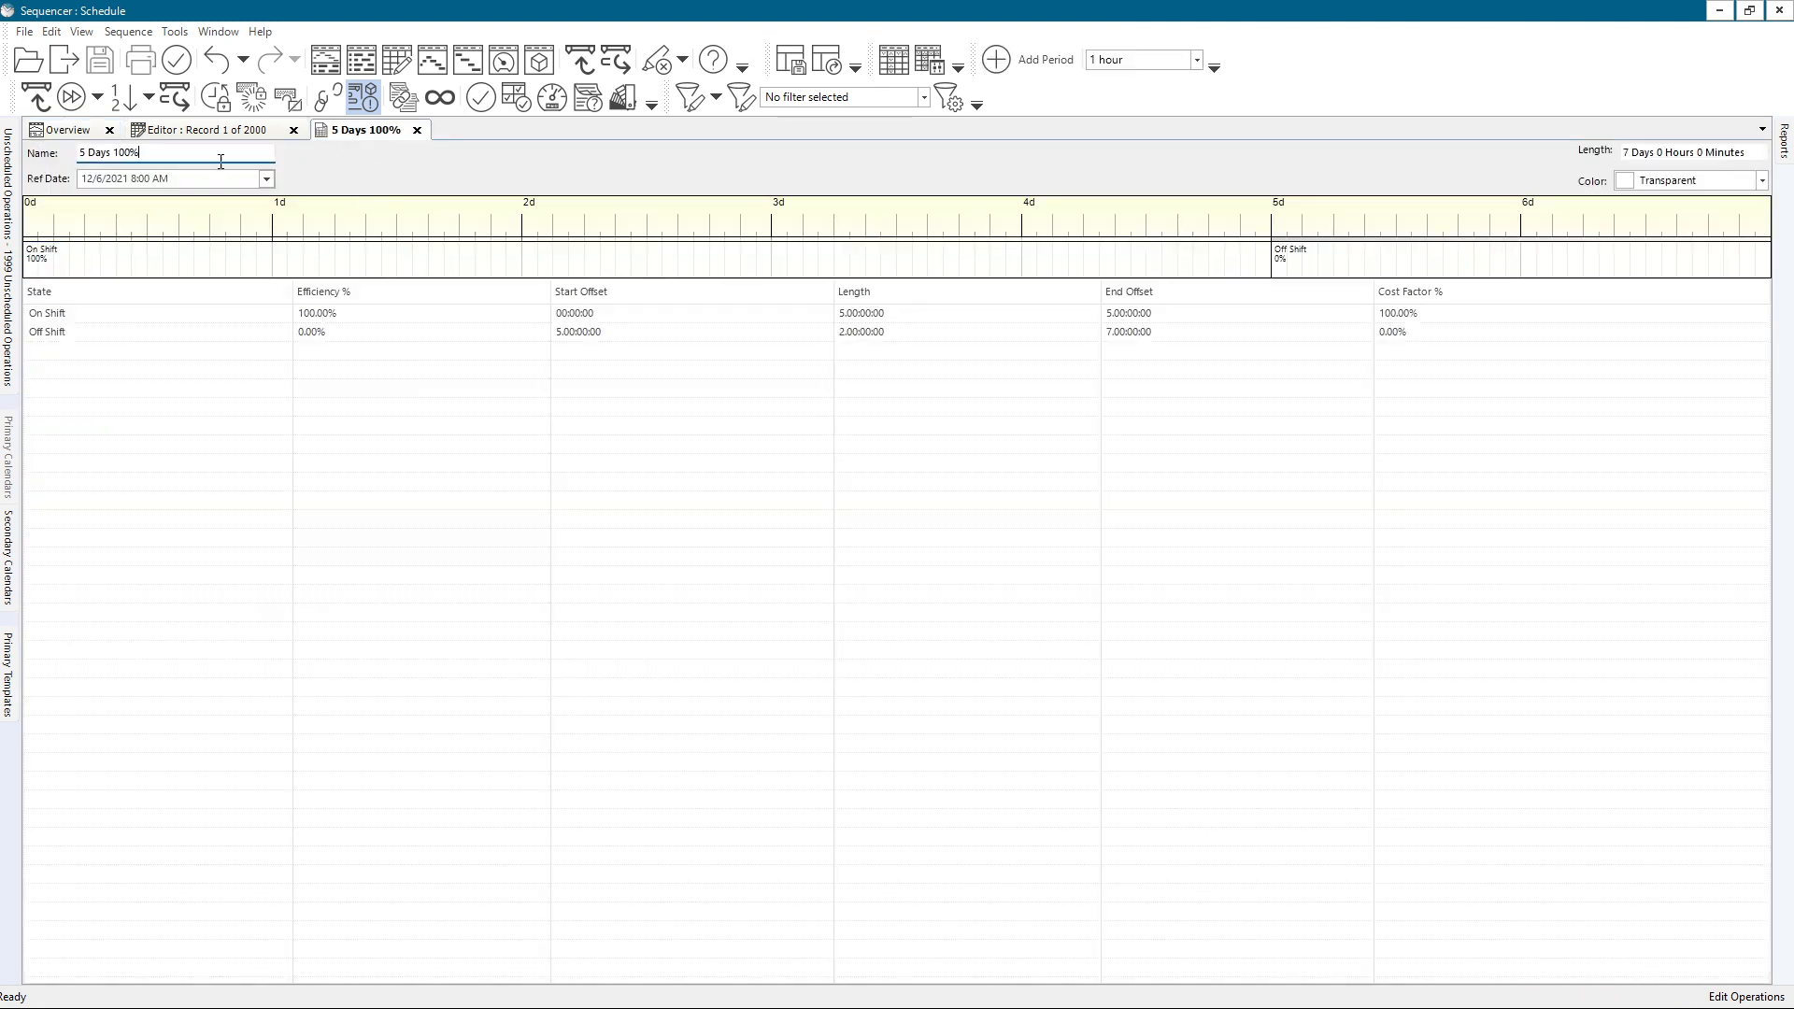
click(266, 178)
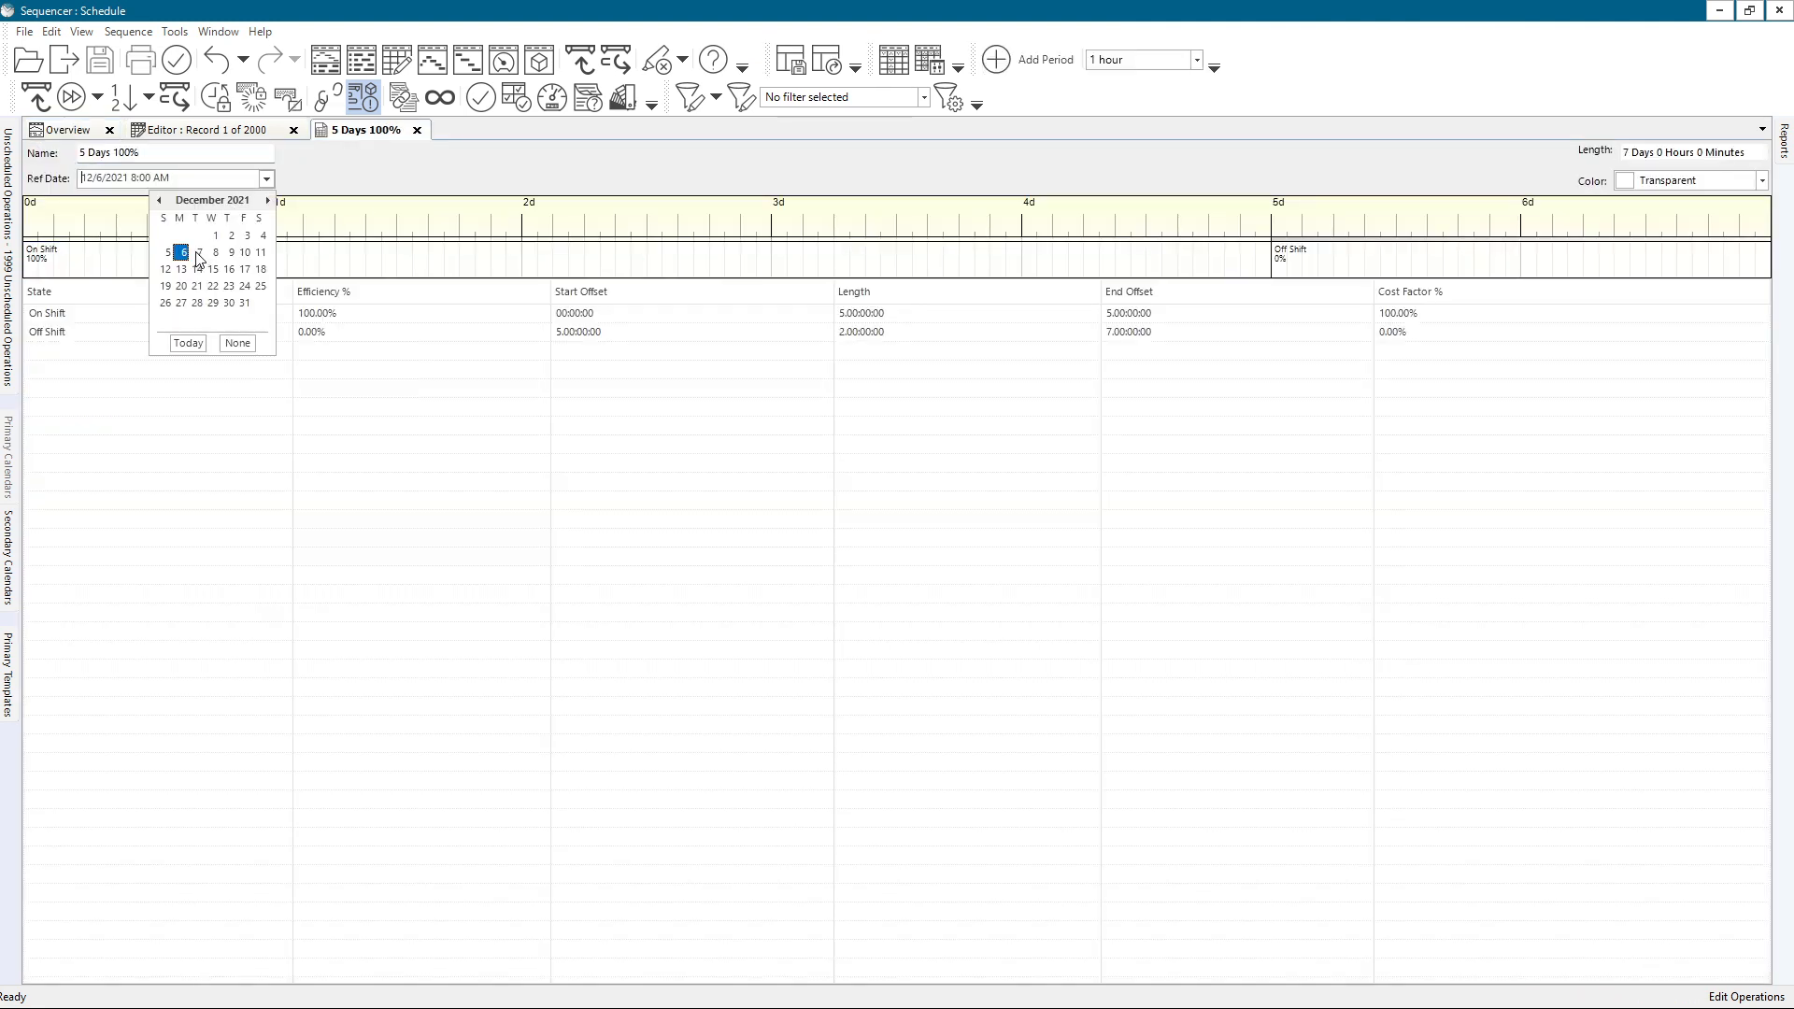
click(167, 252)
click(27, 212)
click(29, 280)
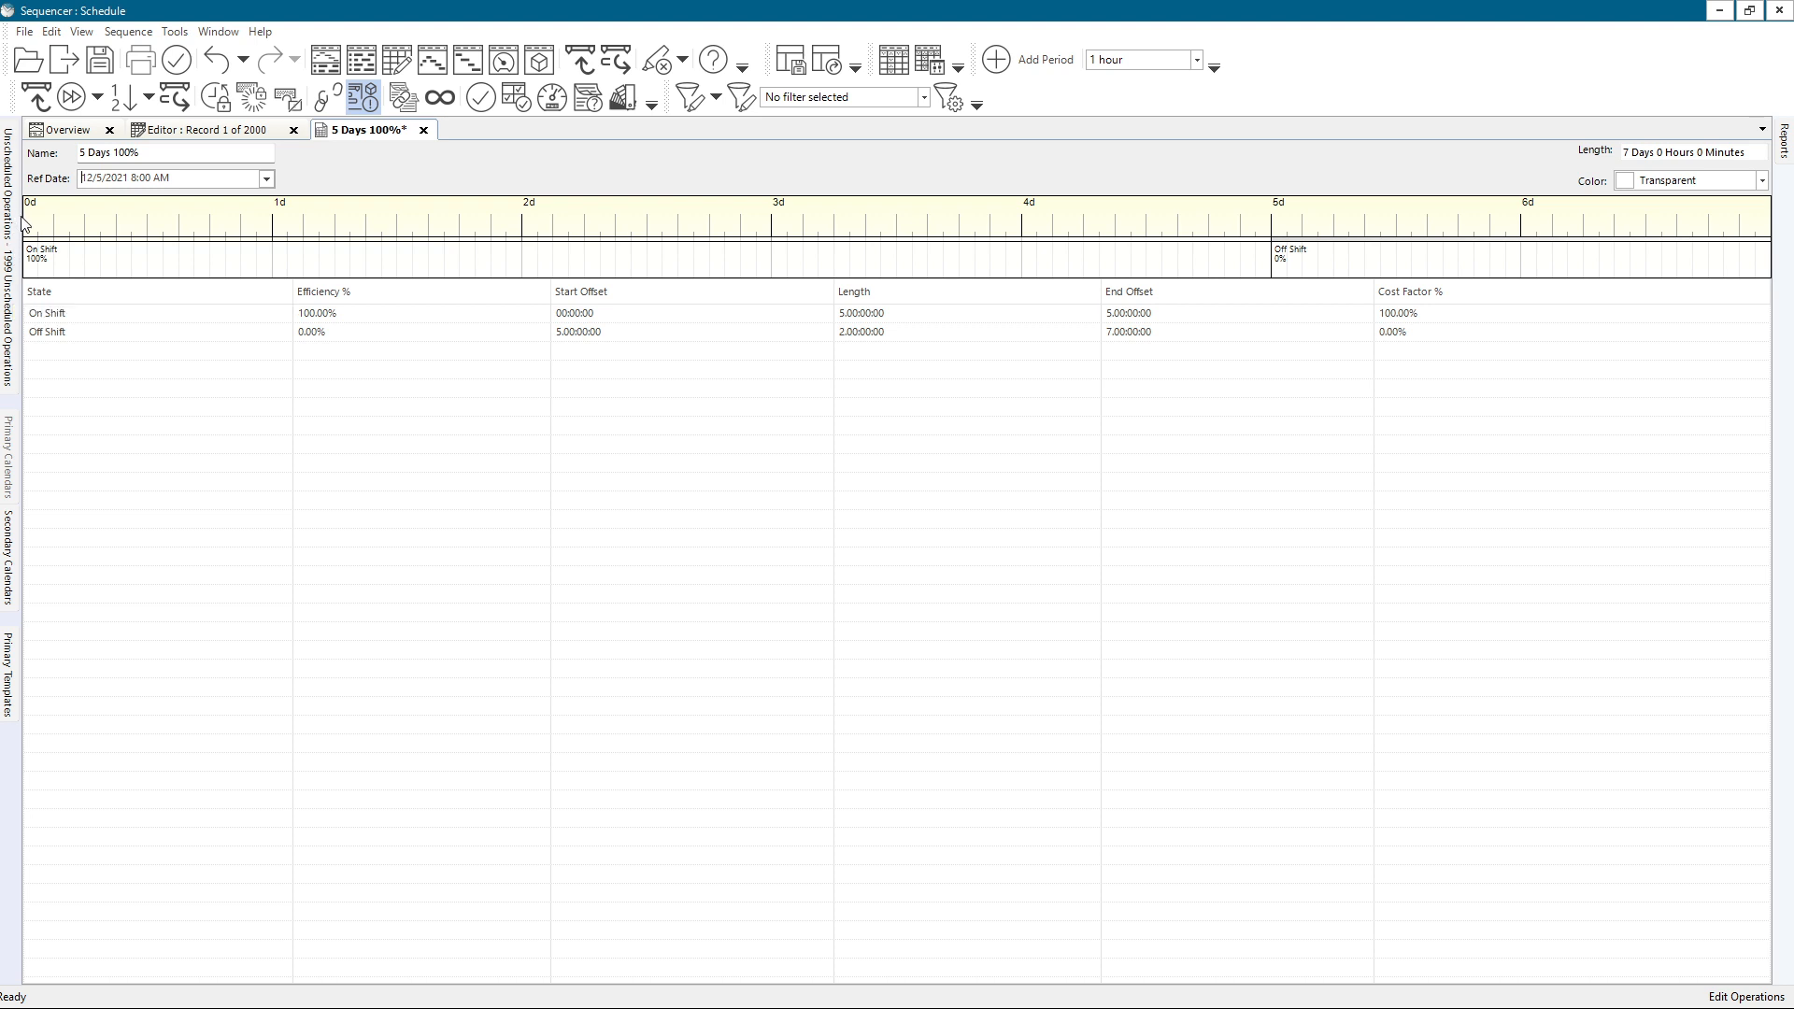
click(103, 60)
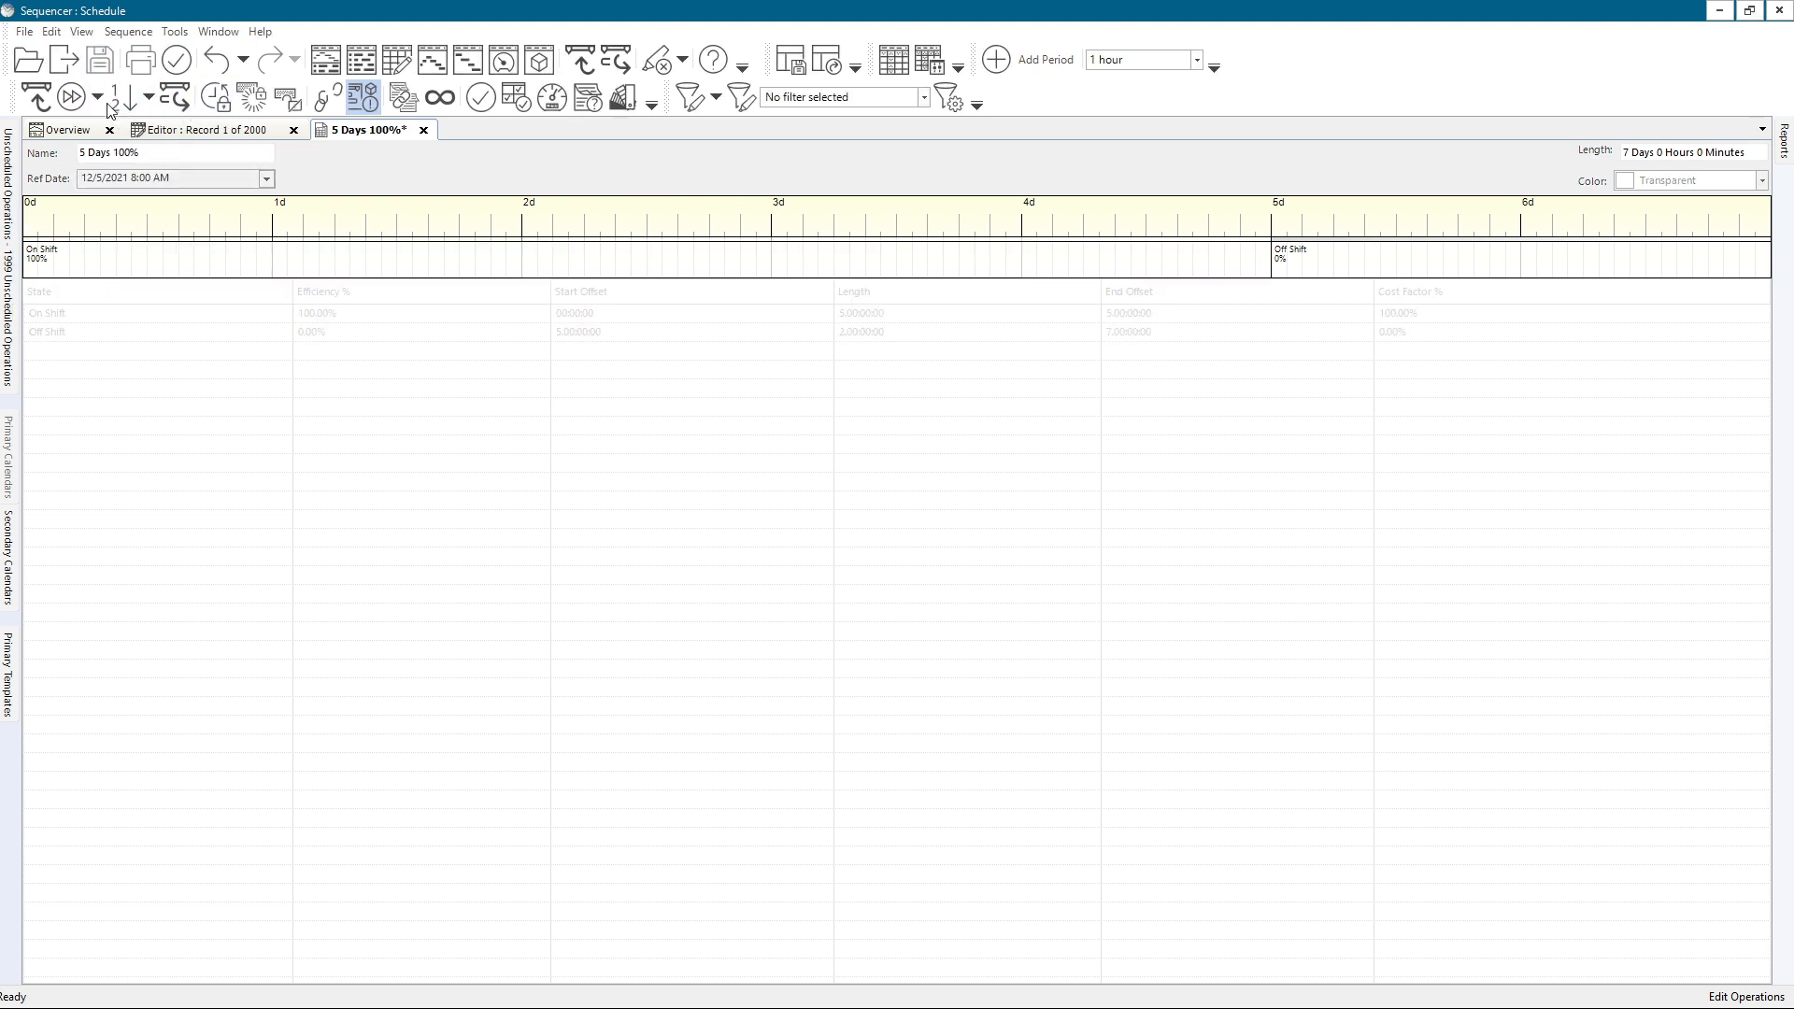
Step: Examine the Gantt chart from 05-06-2022 to 05-16-2022 for where the off-shift periods start and end with the new reference date
click(75, 132)
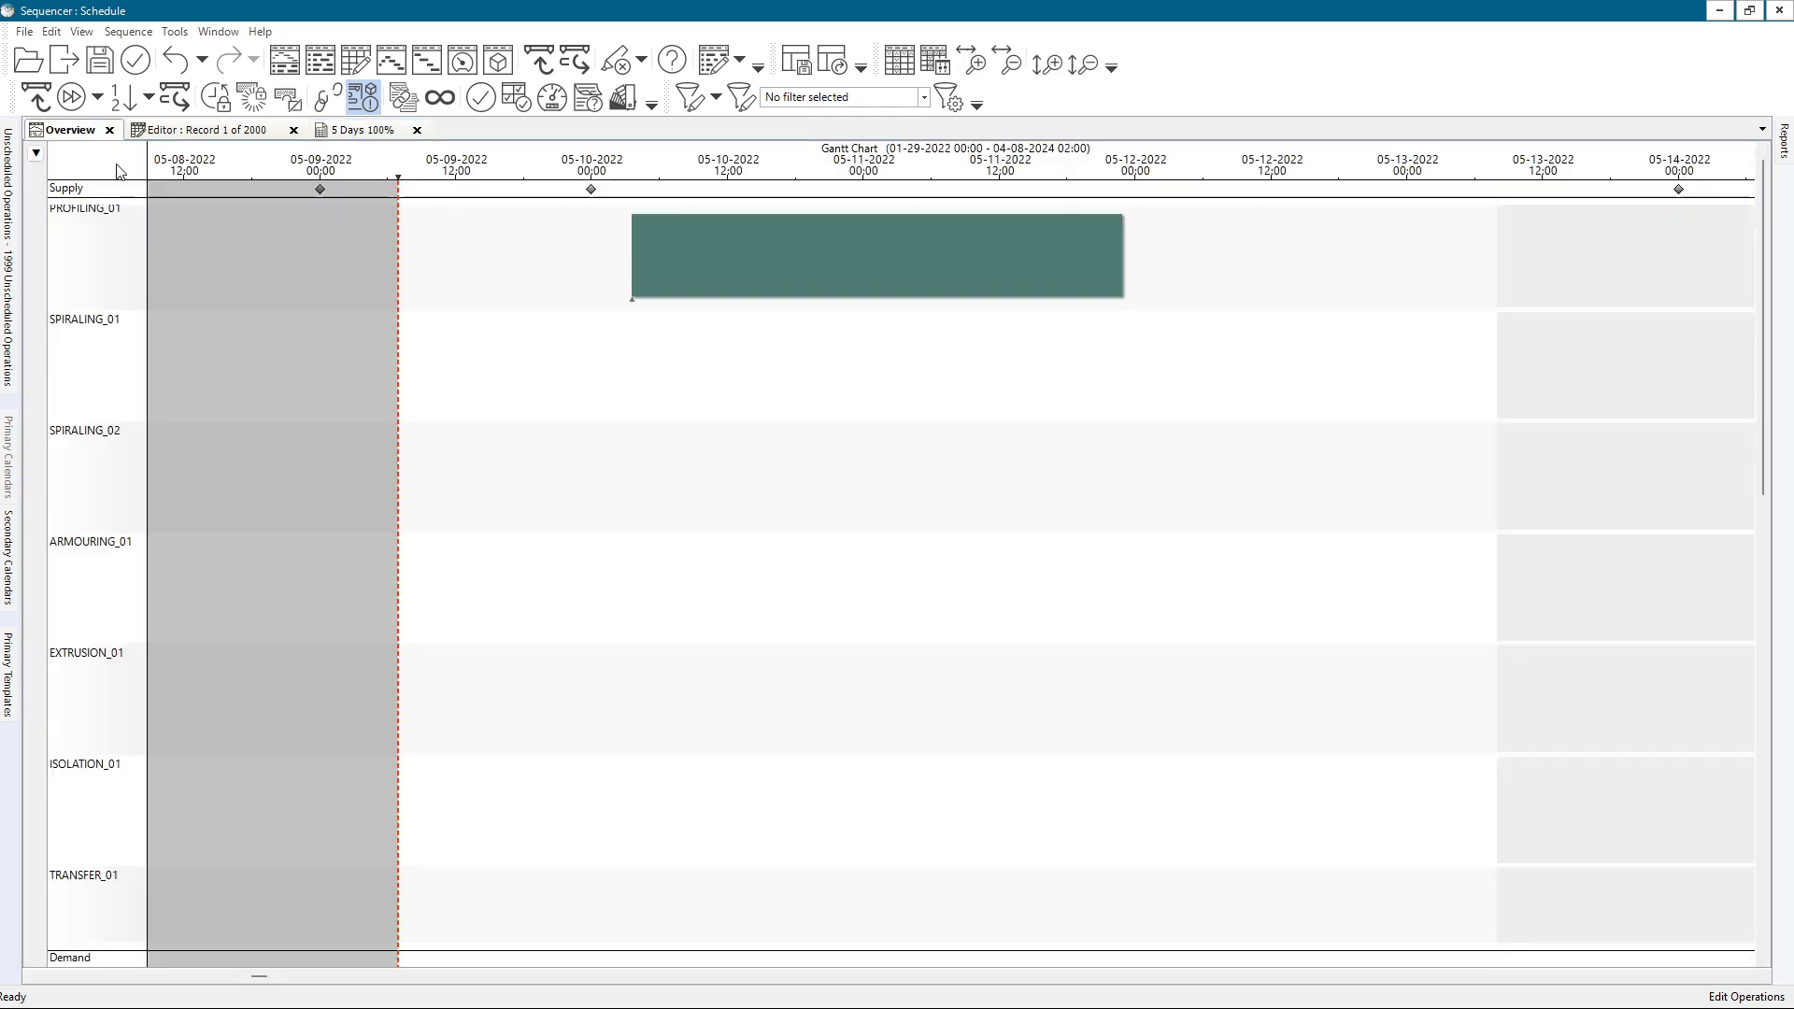
scroll(323, 313, down, 3)
drag(318, 308, 661, 207)
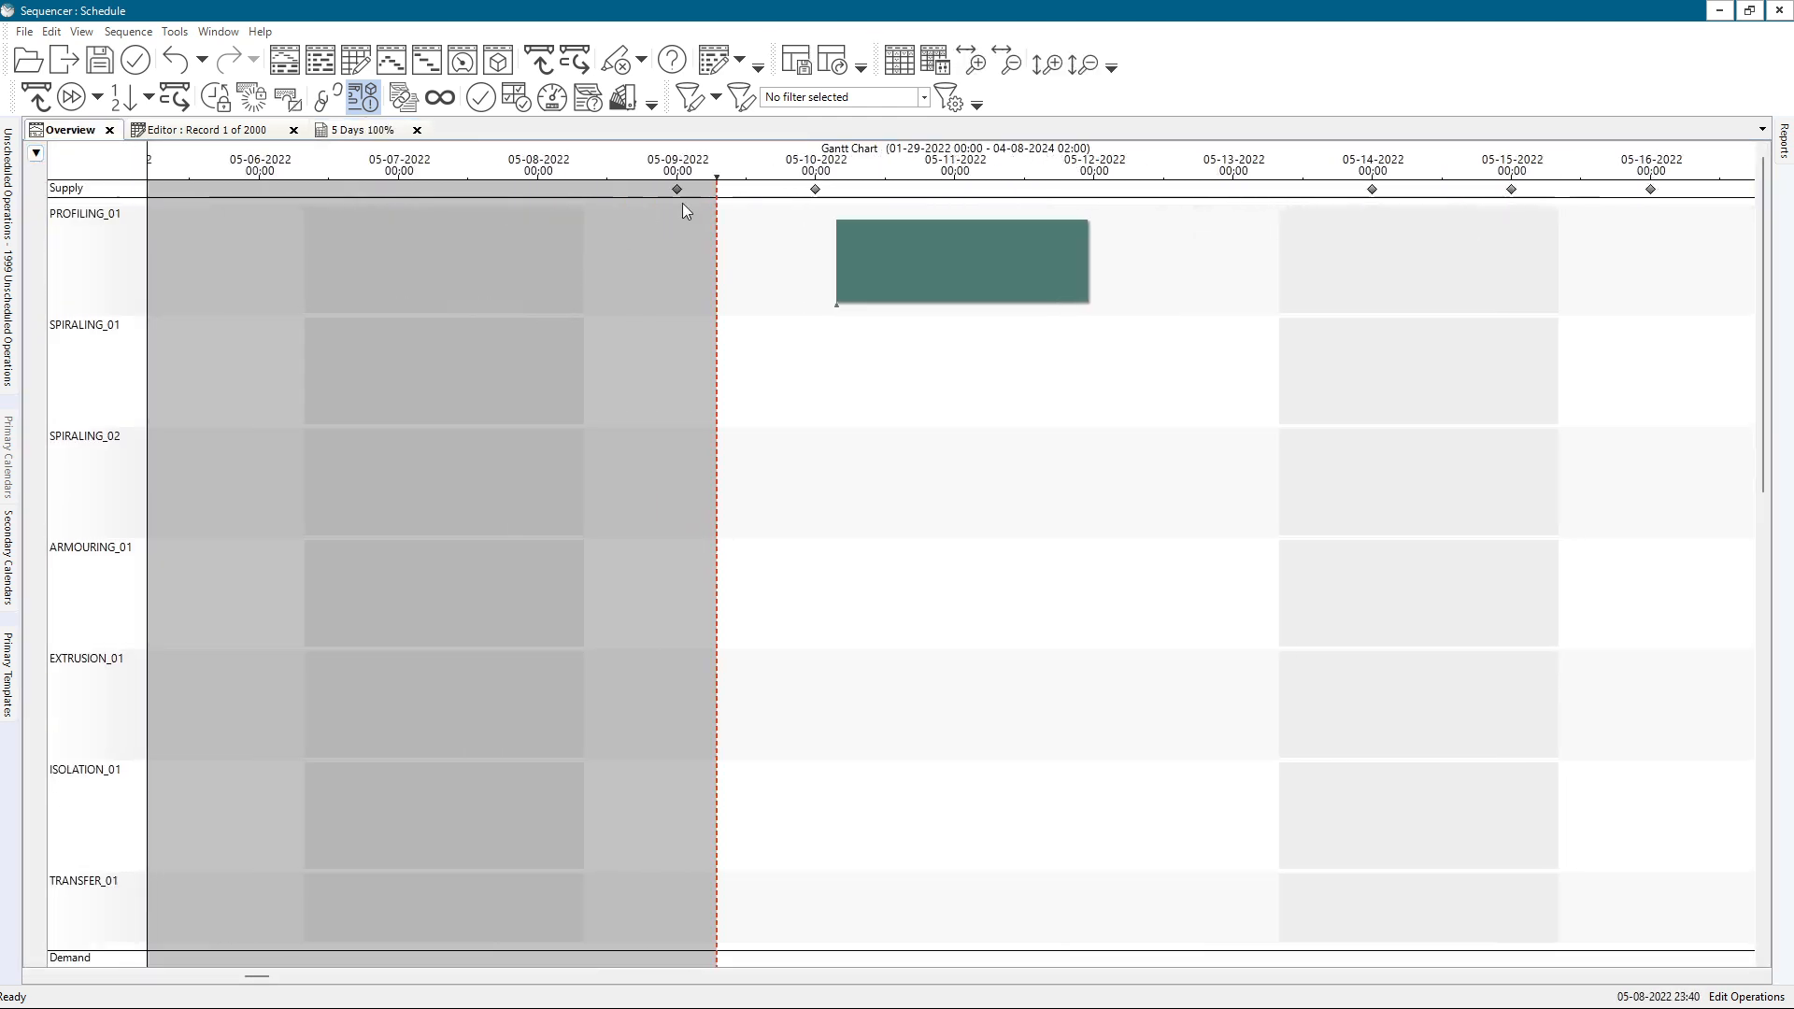
scroll(633, 237, up, 5)
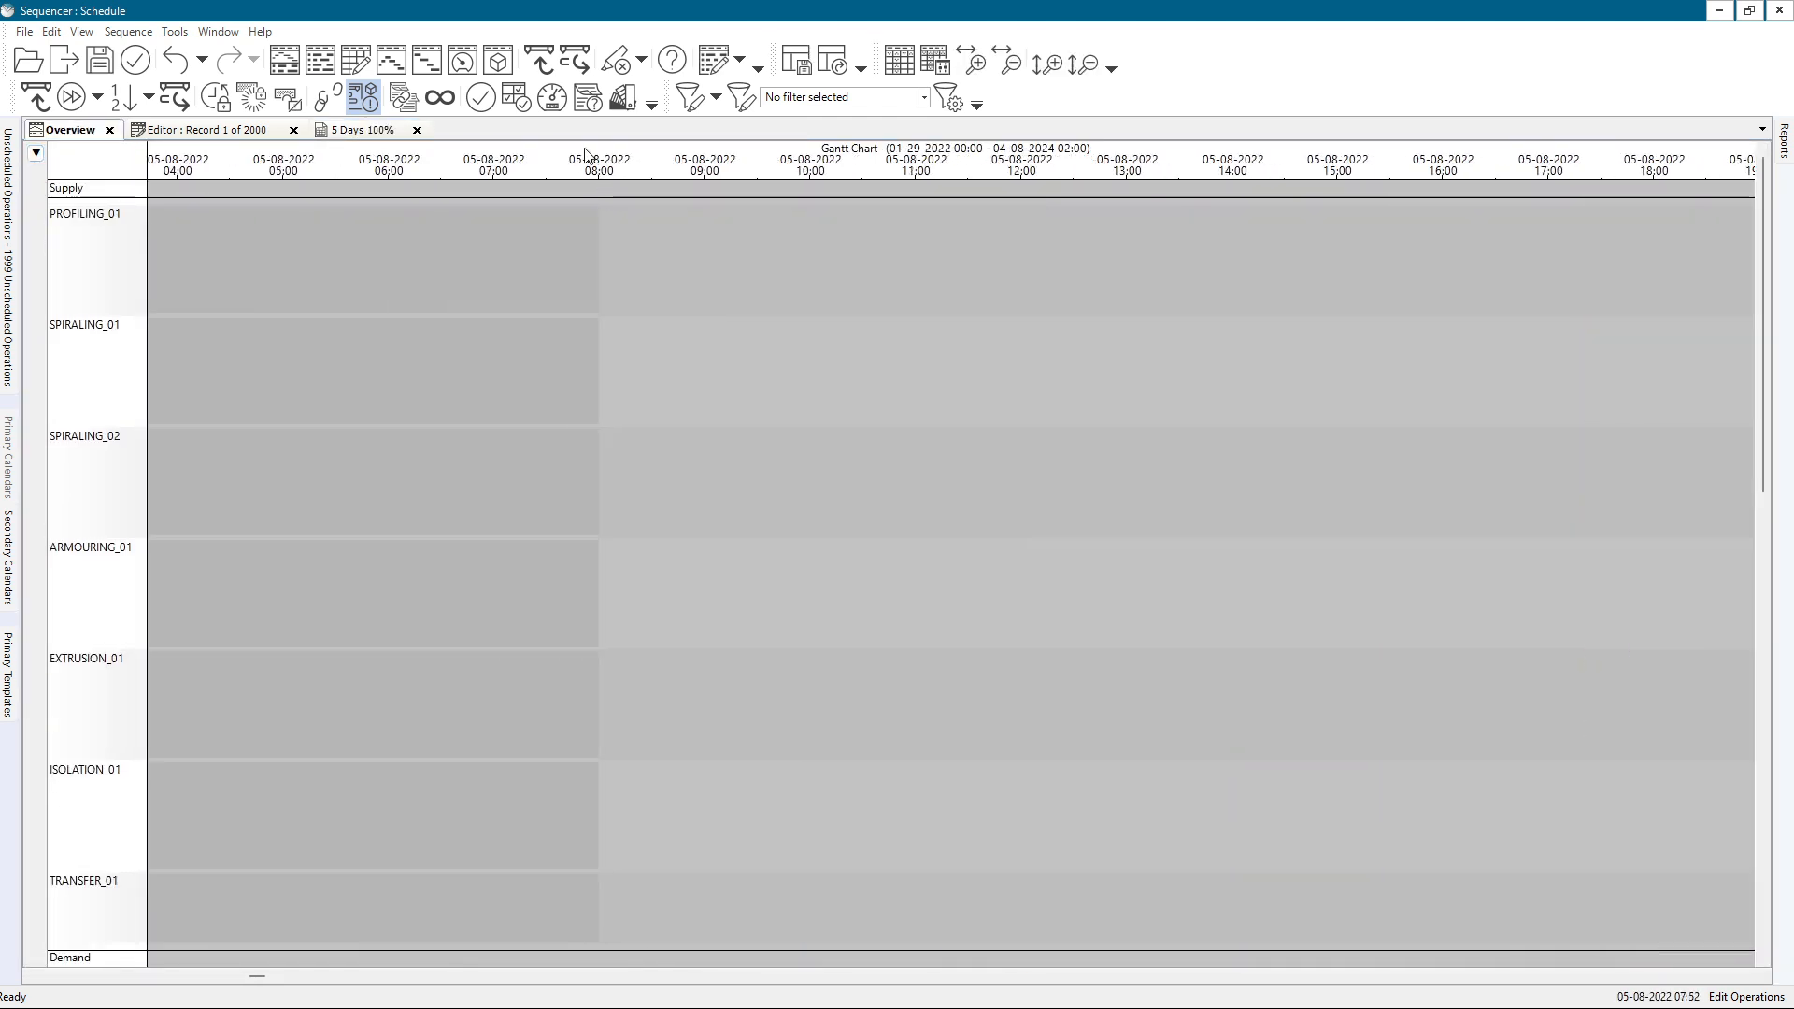
scroll(578, 348, down, 6)
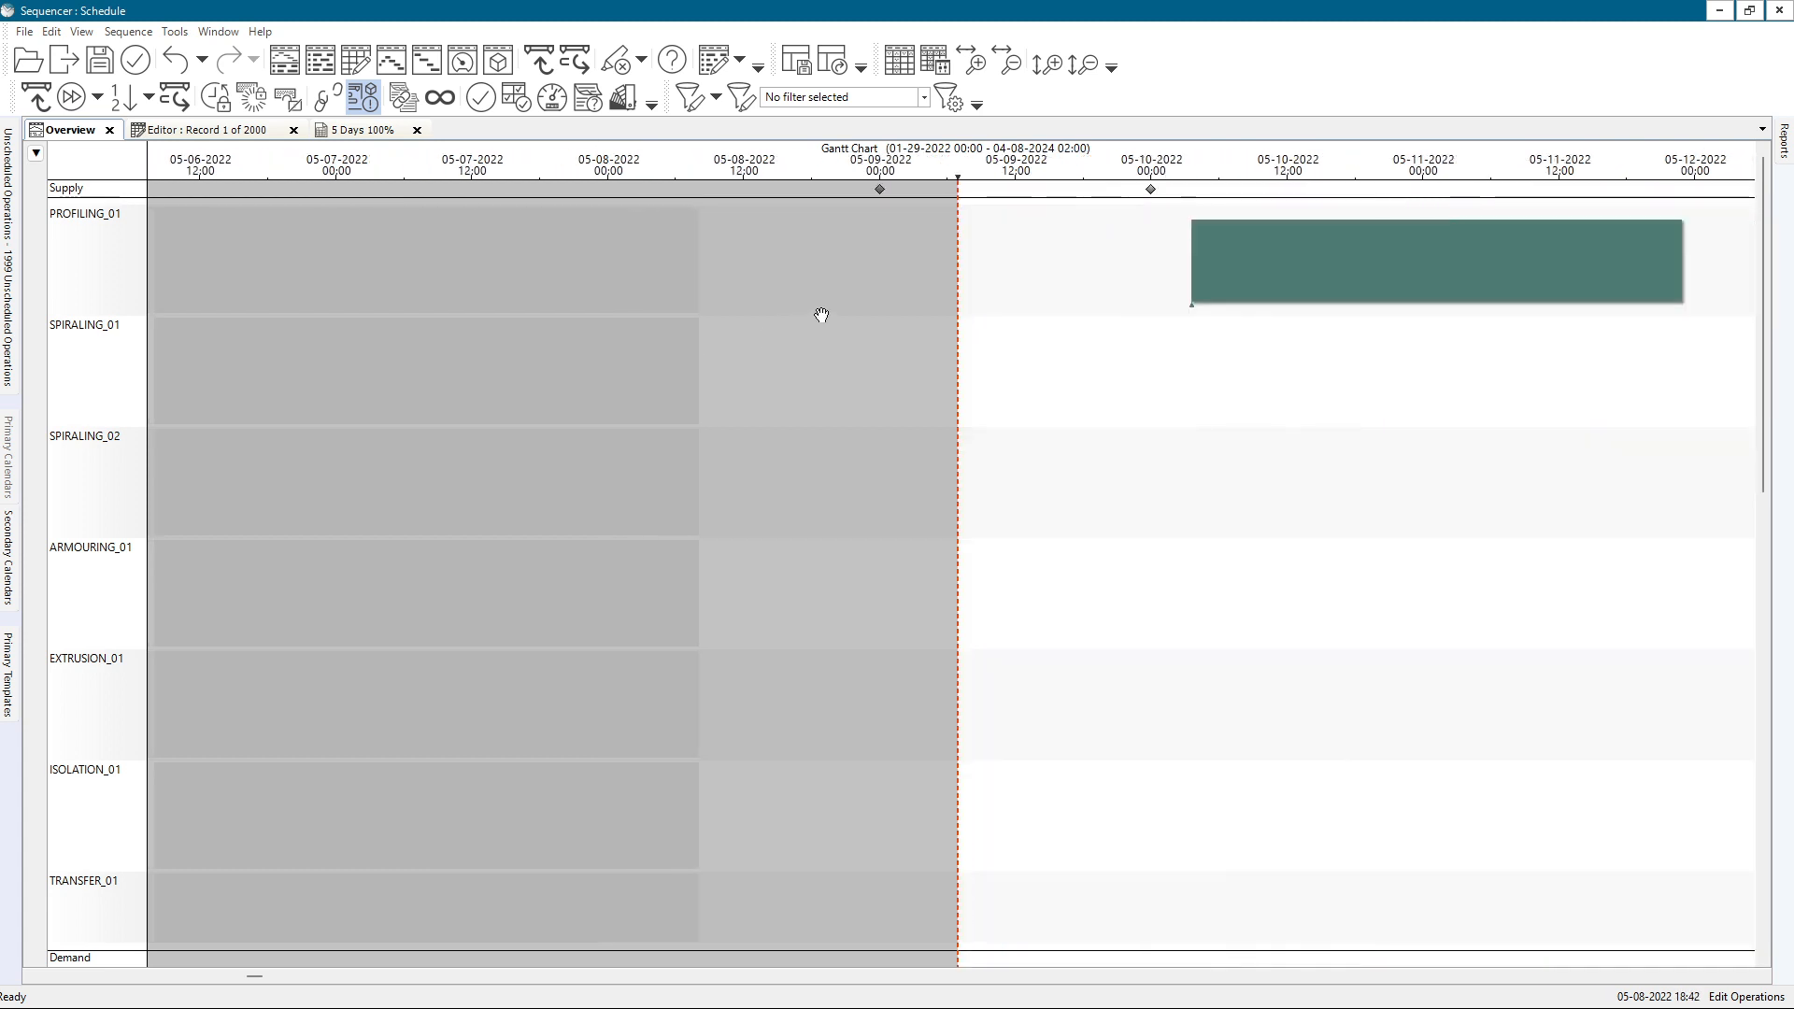
drag(845, 296, 502, 266)
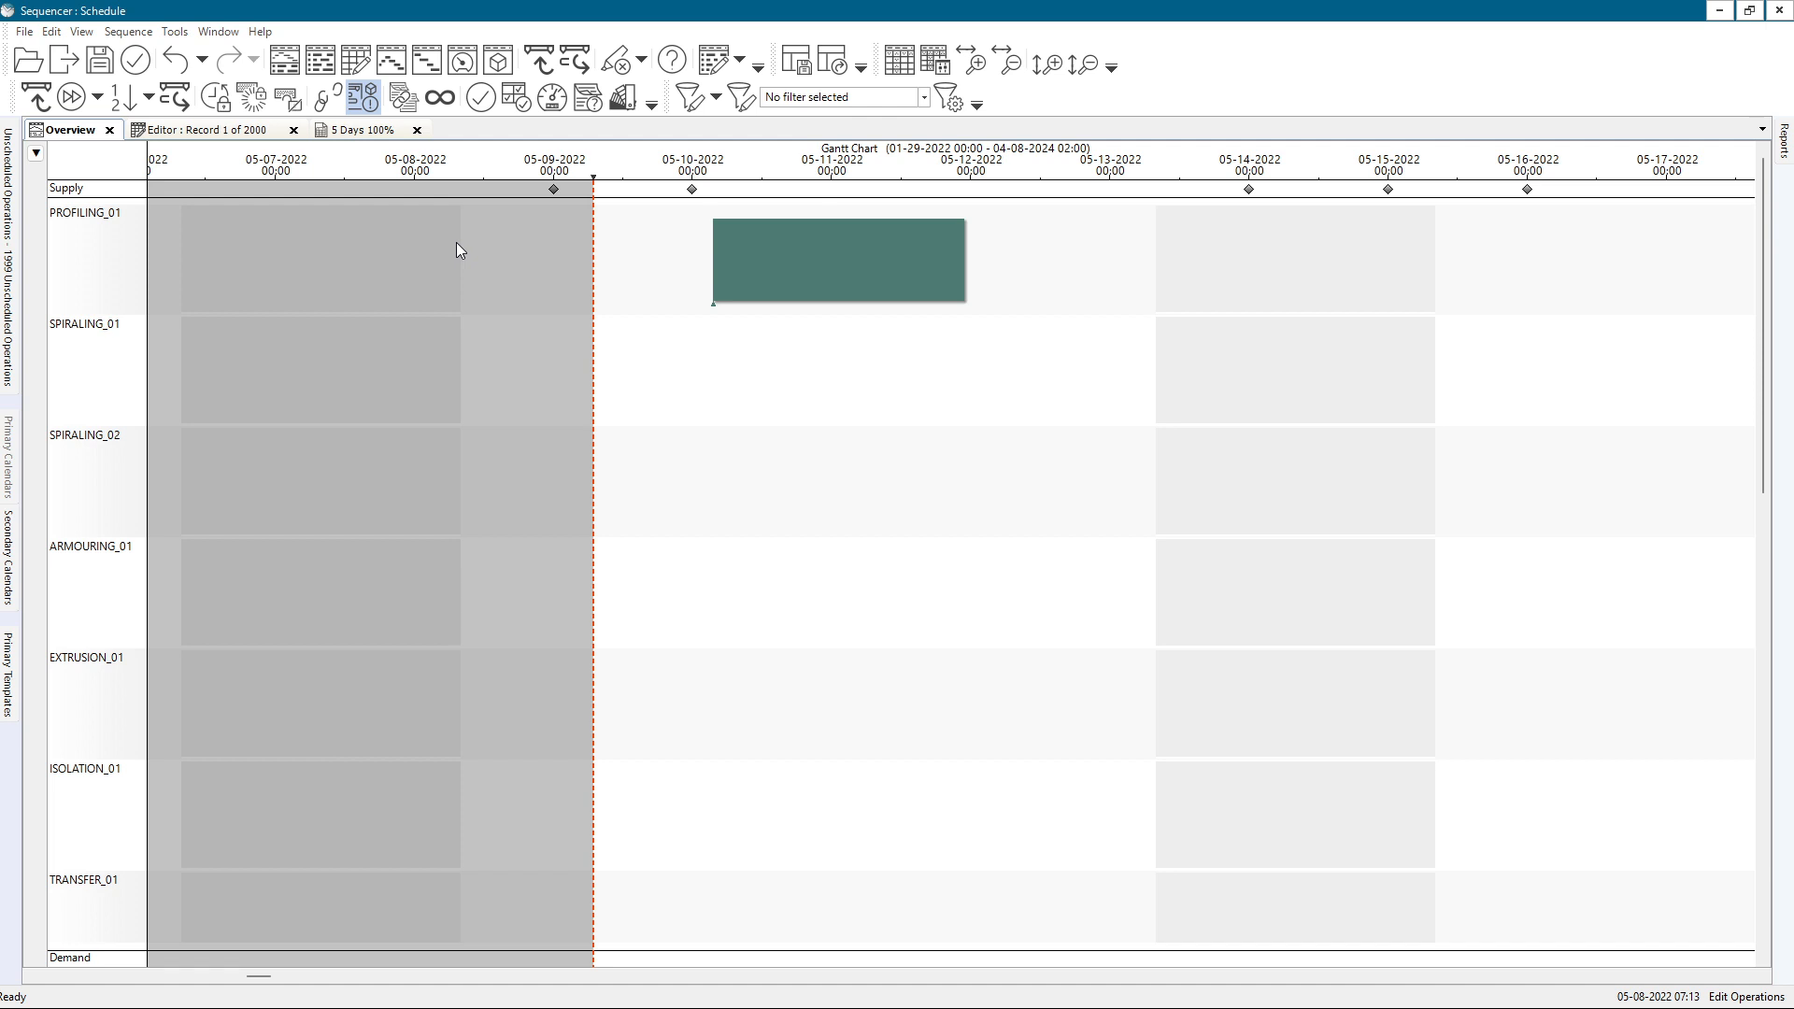
Step: Set the 5 Days 100% template's reference date to 12/6/2021 7:00 AM and save the template
click(355, 130)
click(1631, 151)
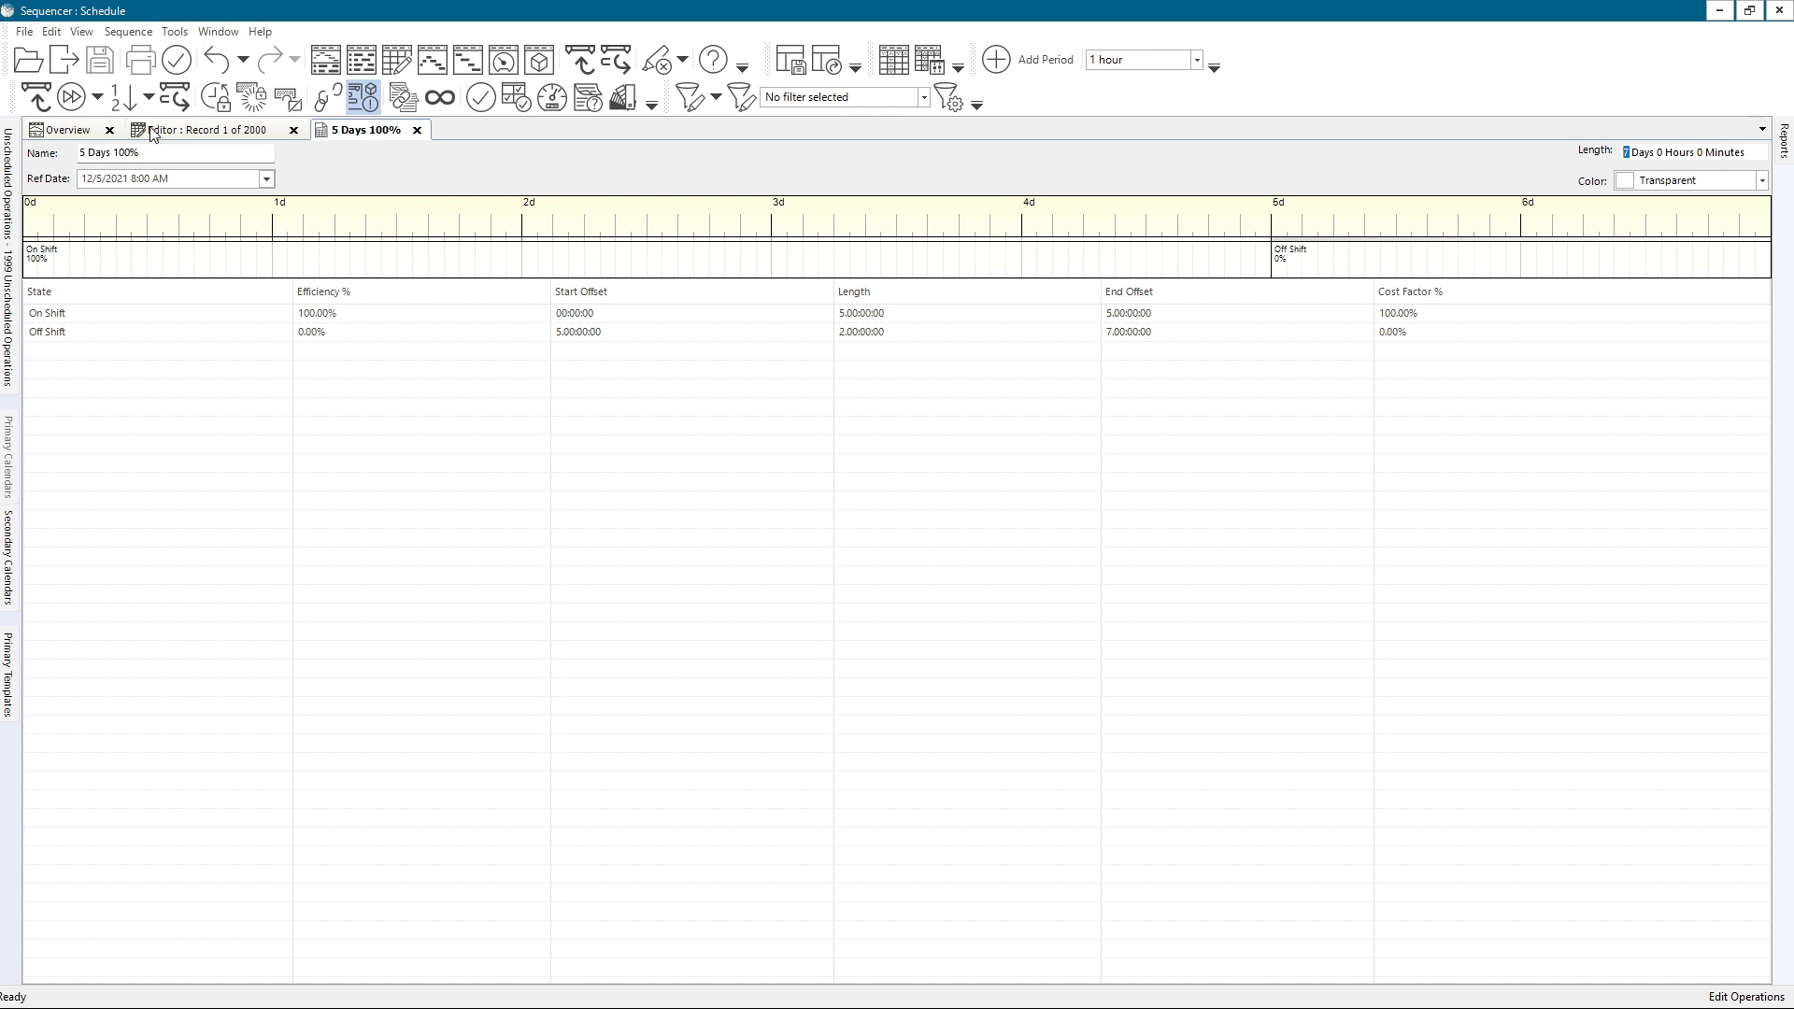
click(266, 179)
click(180, 250)
click(160, 157)
key(ctrl+s)
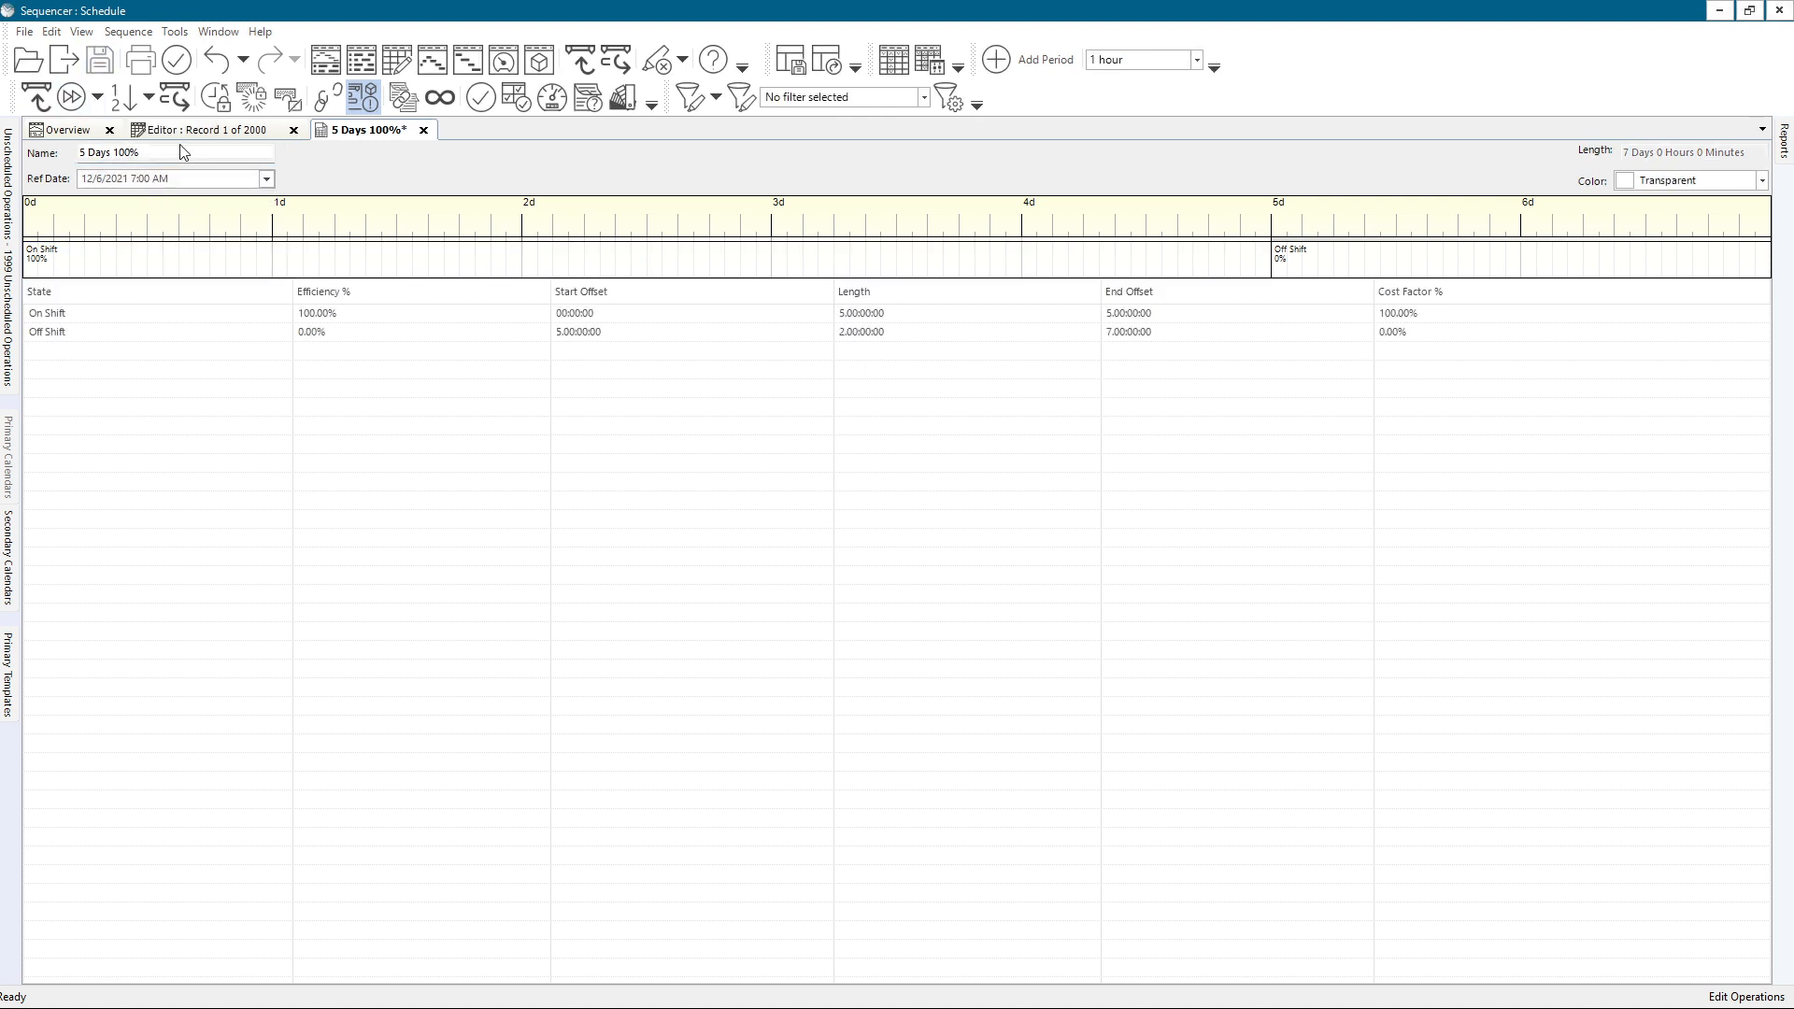
Step: Check on the Gantt chart where the shift starts on 05-09-2022 with the restored reference date
click(62, 130)
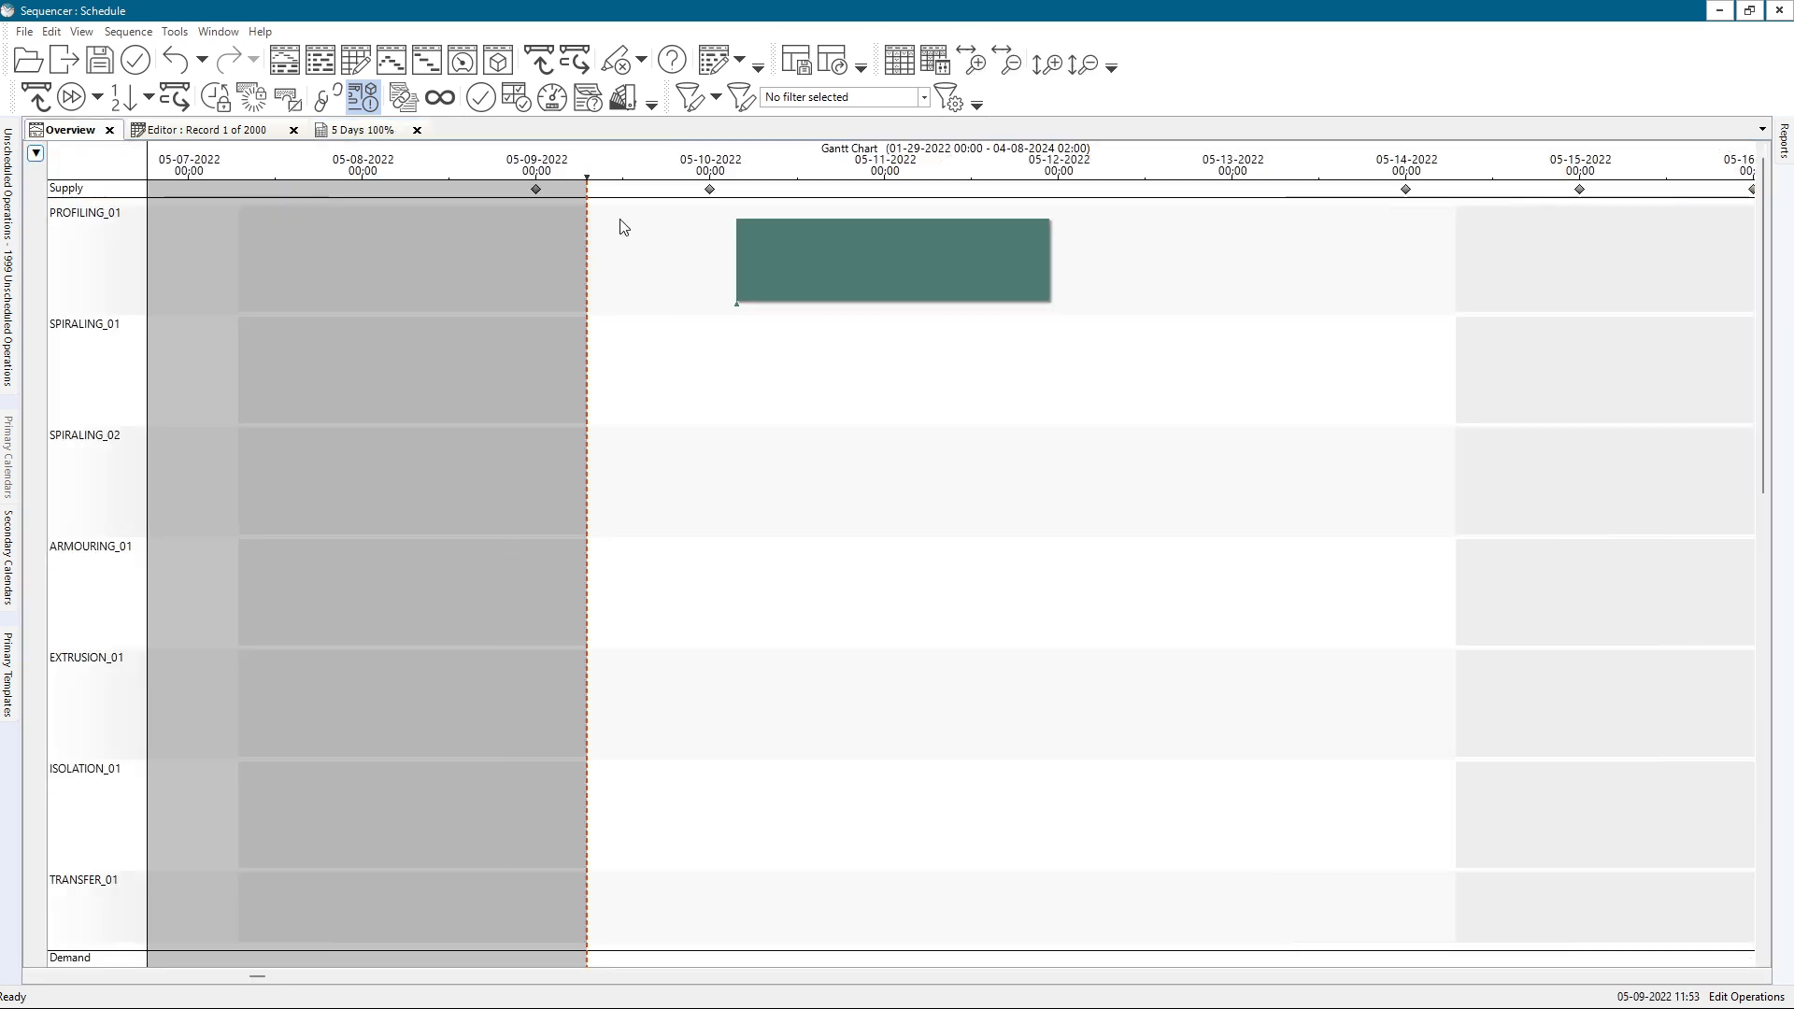
scroll(549, 209, up, 3)
scroll(575, 252, down, 5)
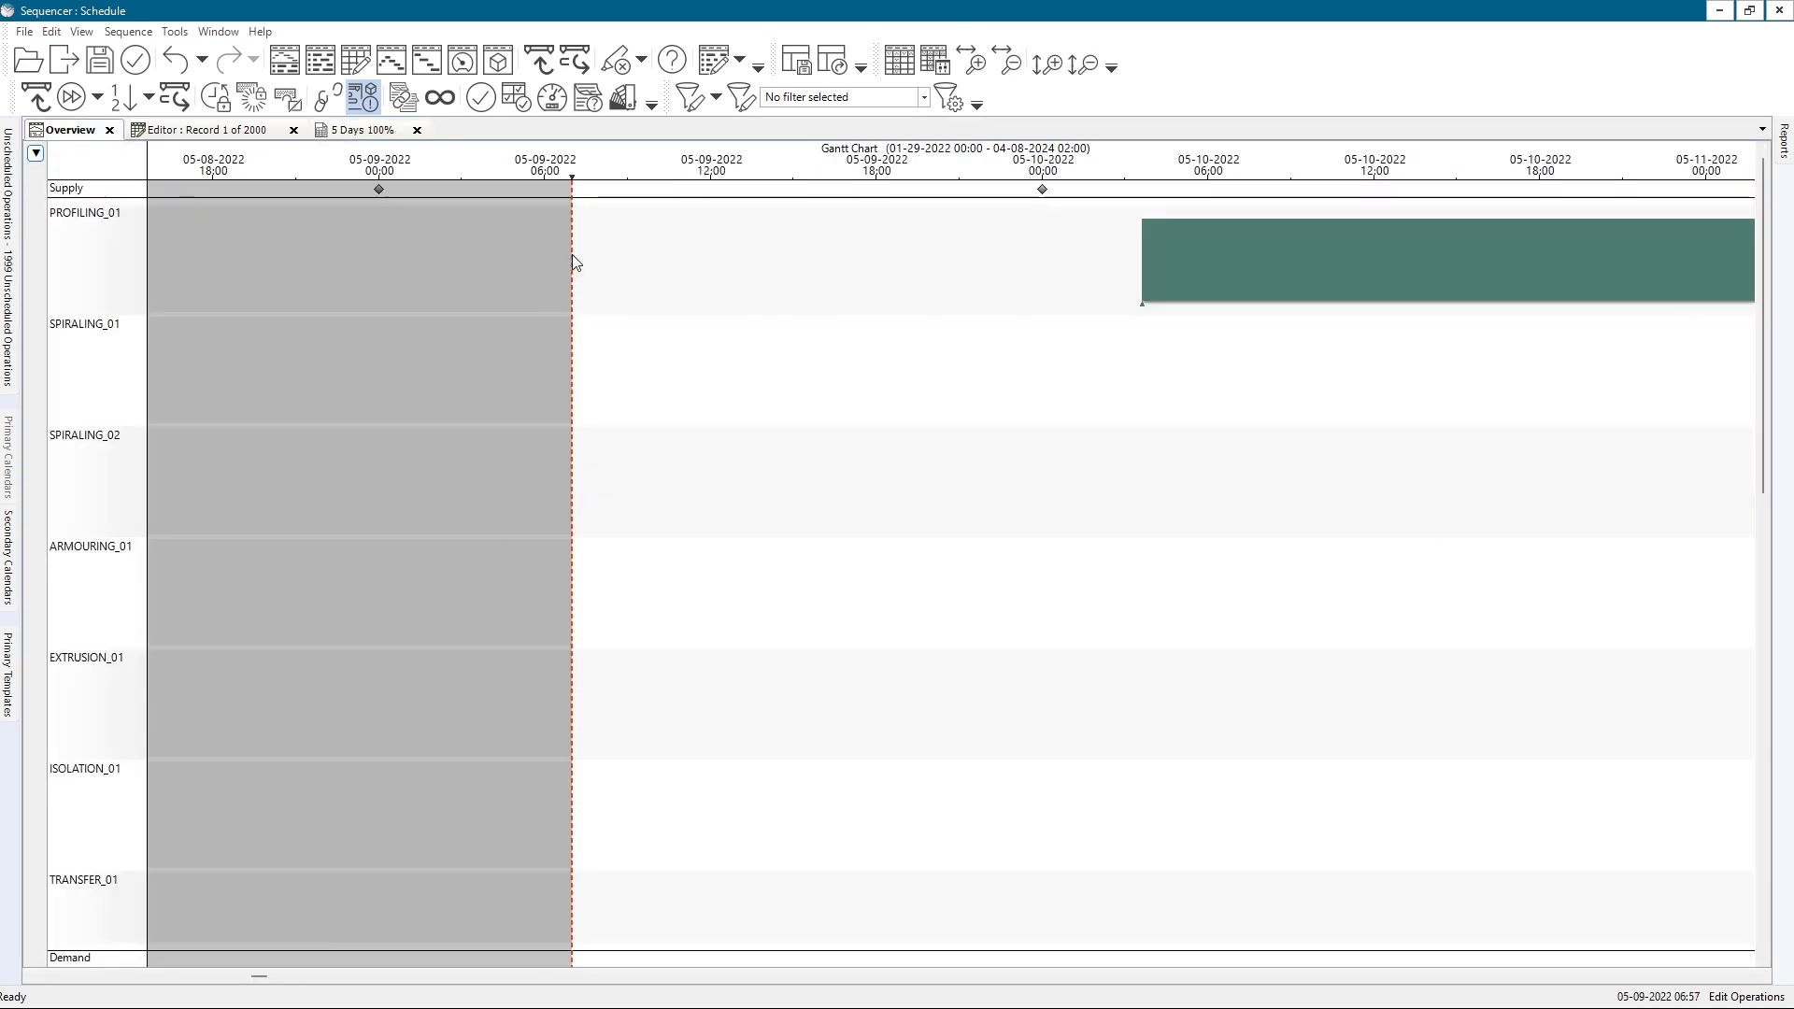
Step: Review the On Shift and Off Shift periods of the 5 Days 100% template and compare their lengths
click(344, 130)
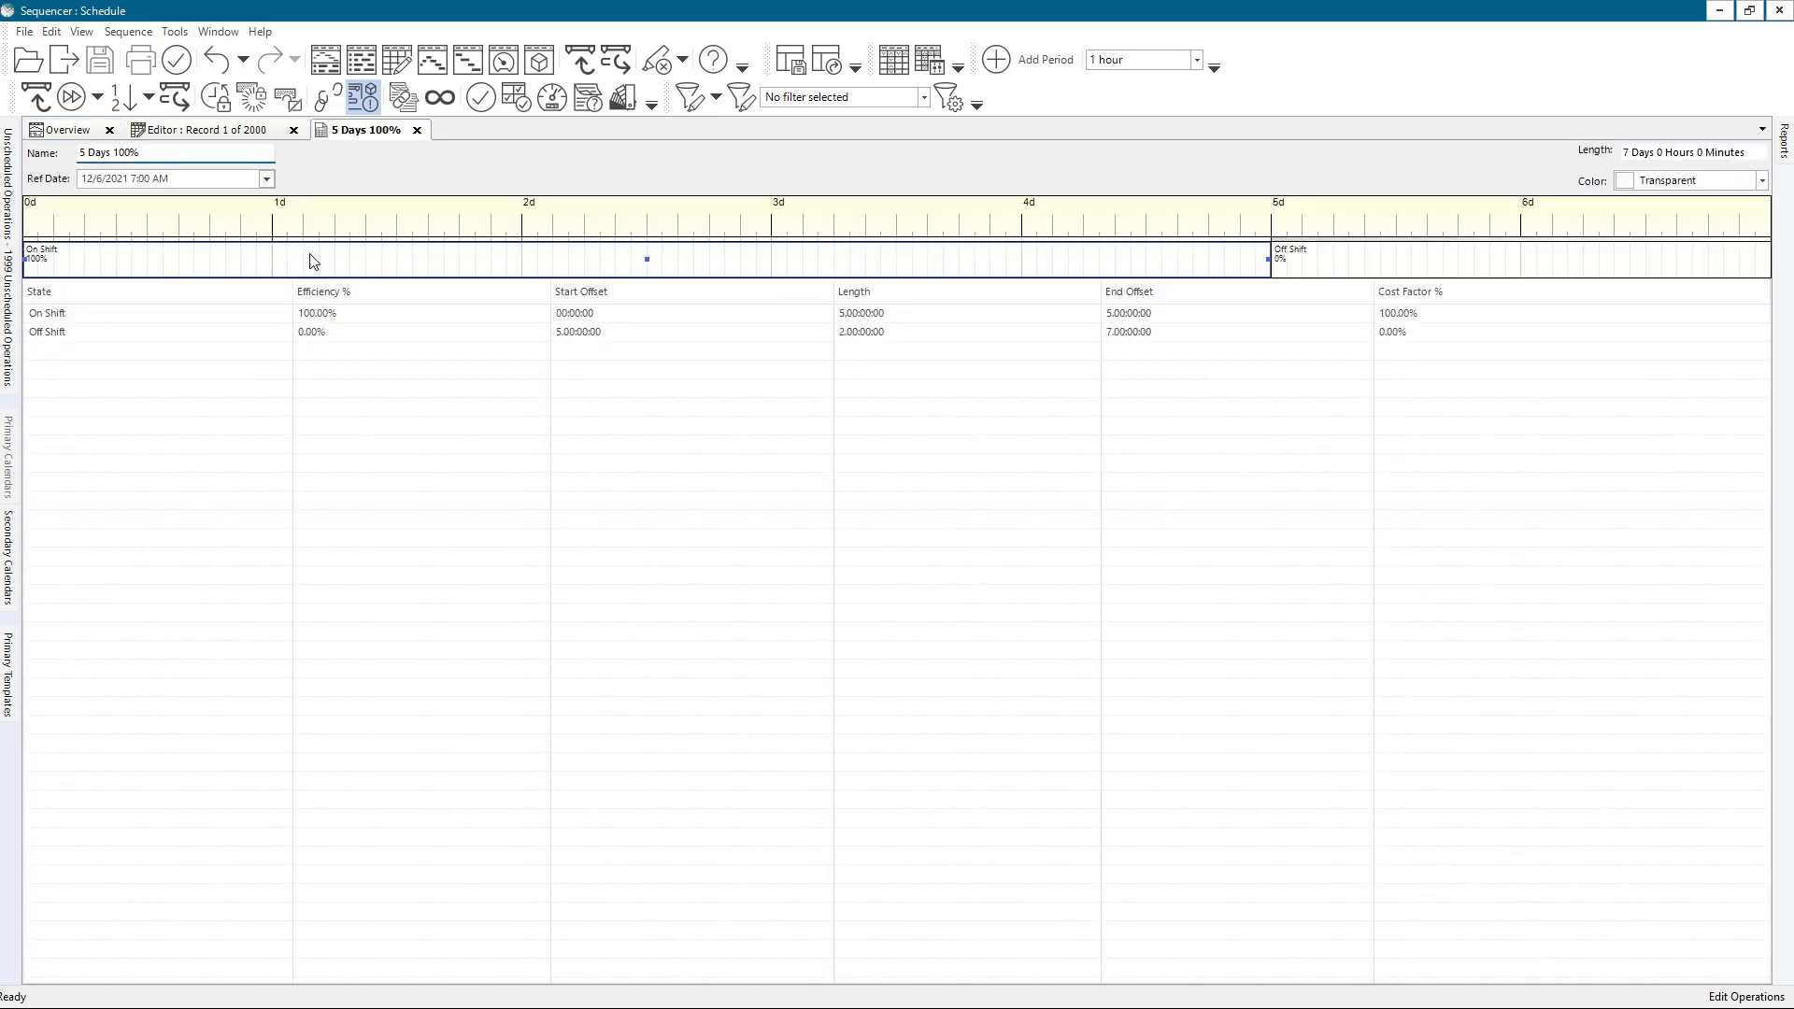
click(341, 316)
click(339, 331)
click(308, 319)
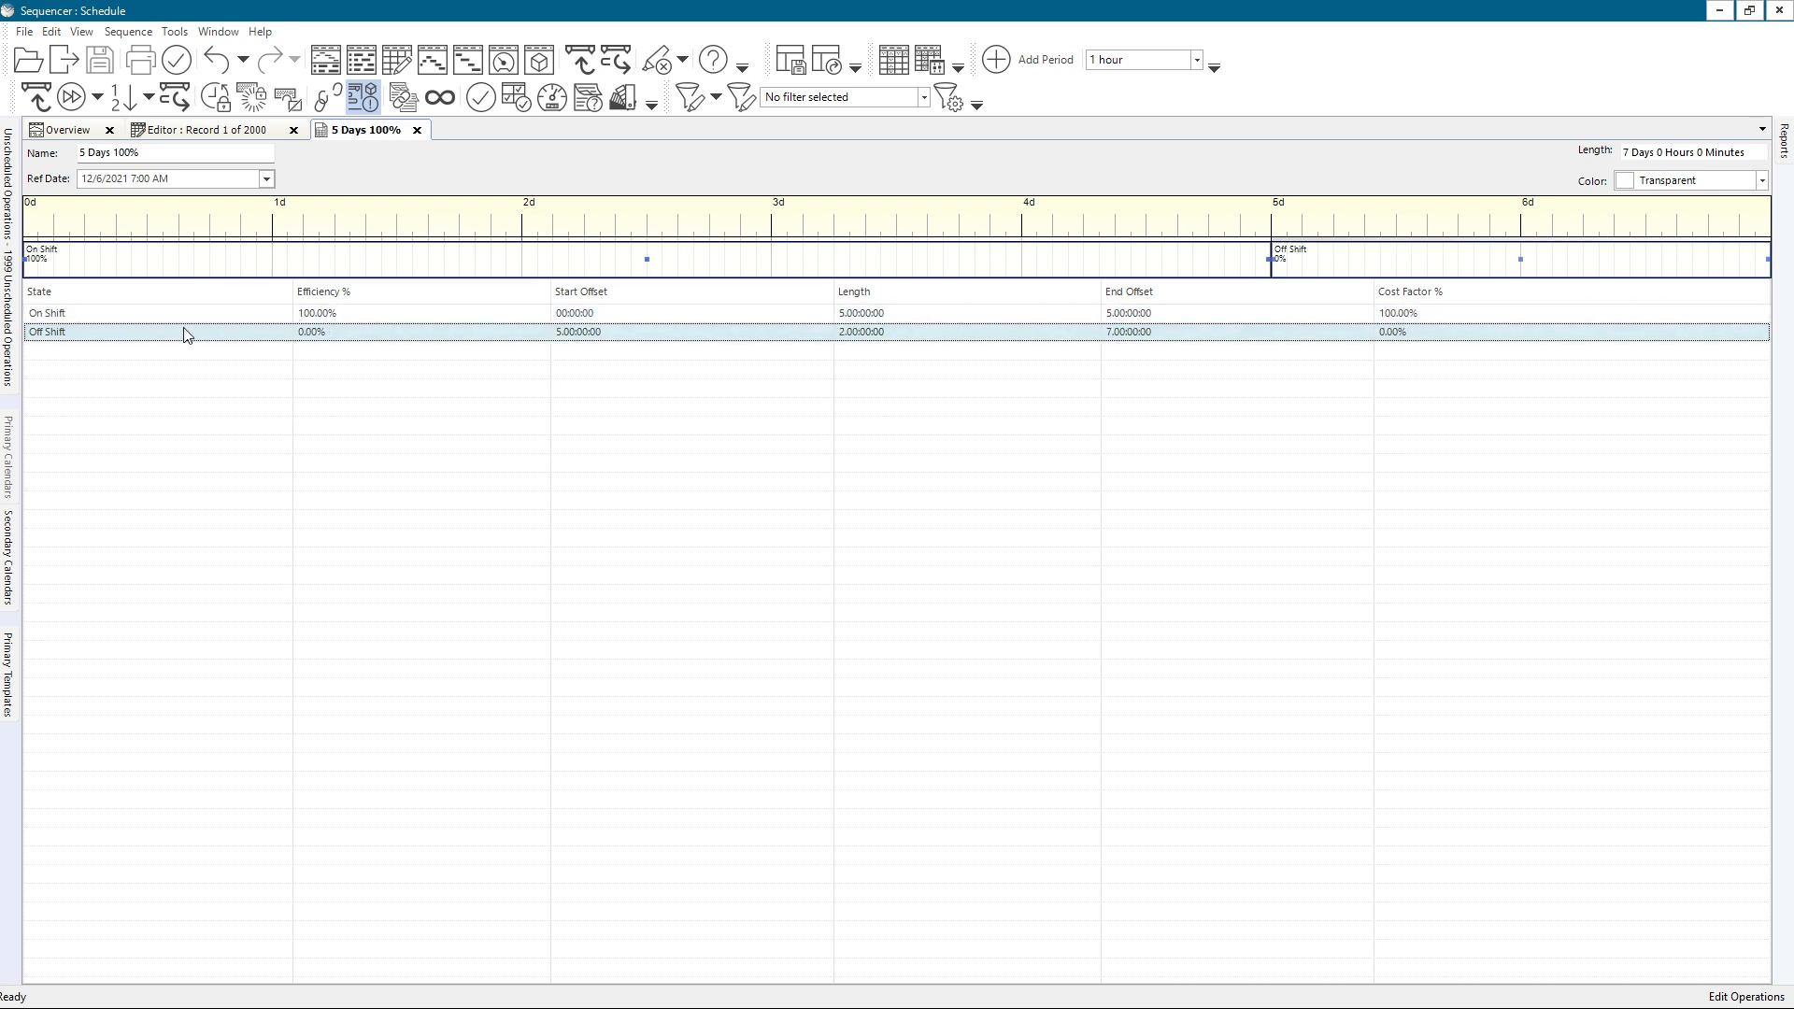
click(176, 332)
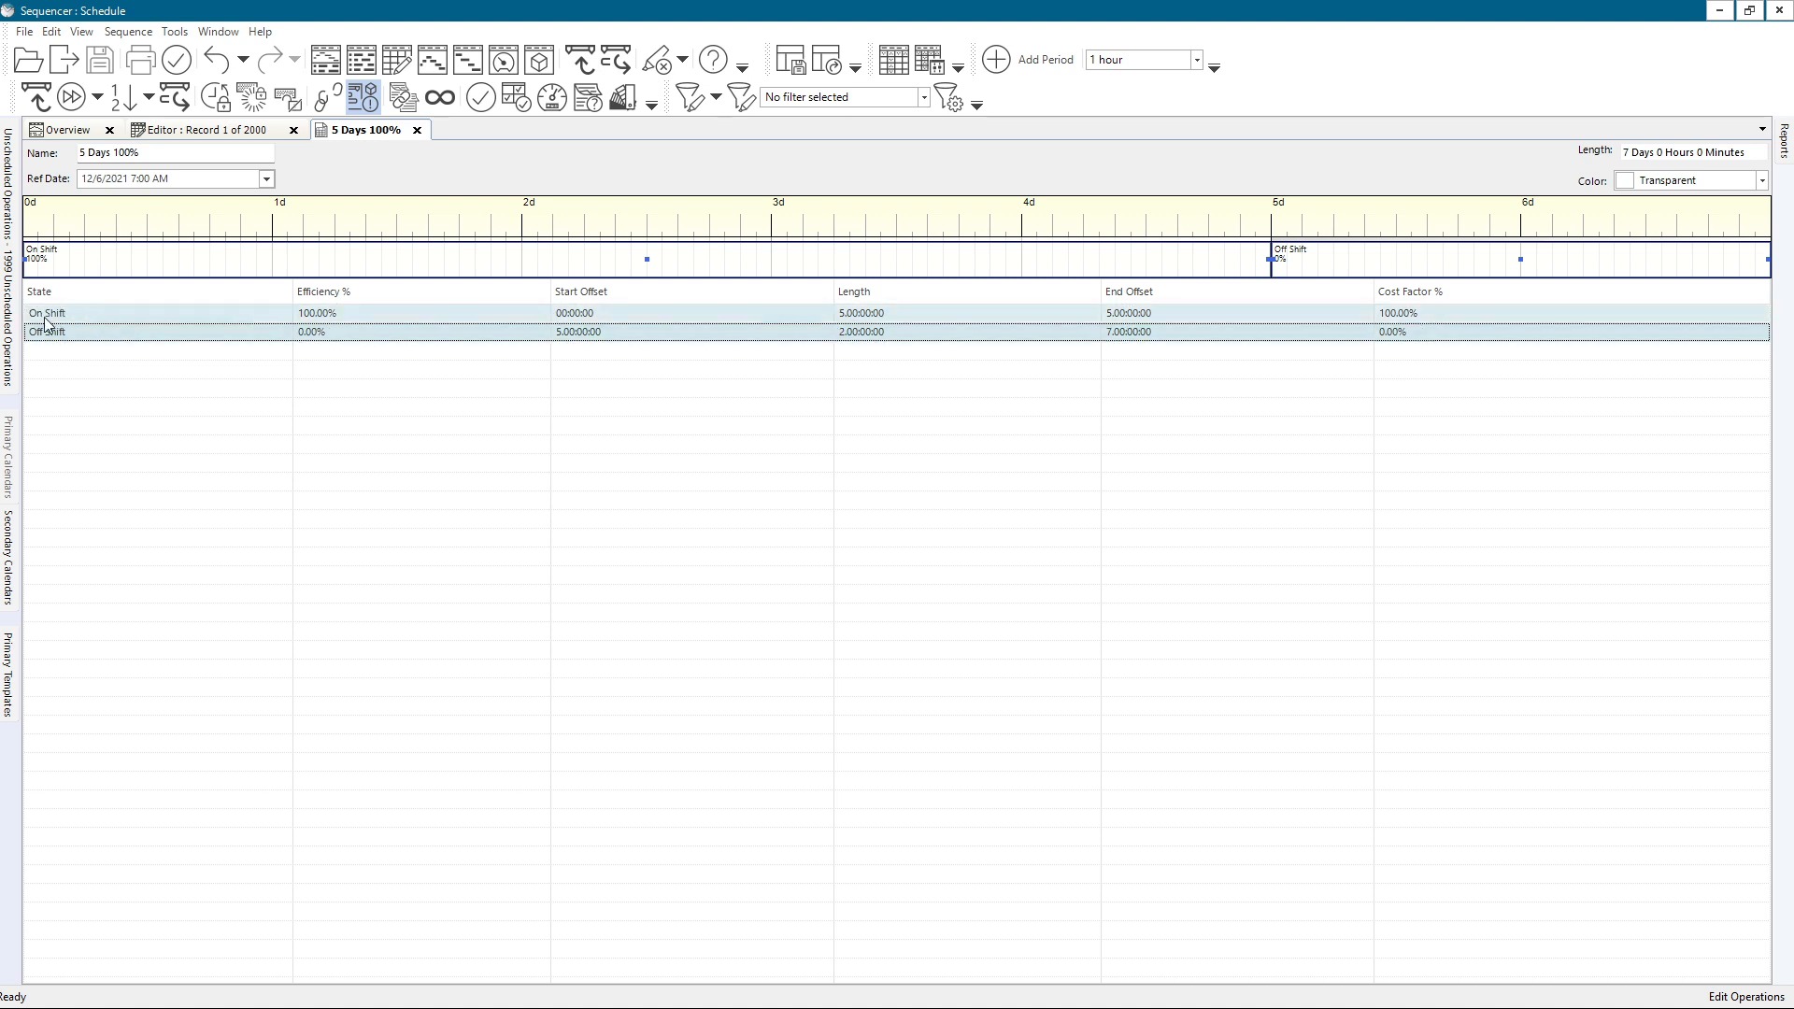
click(847, 316)
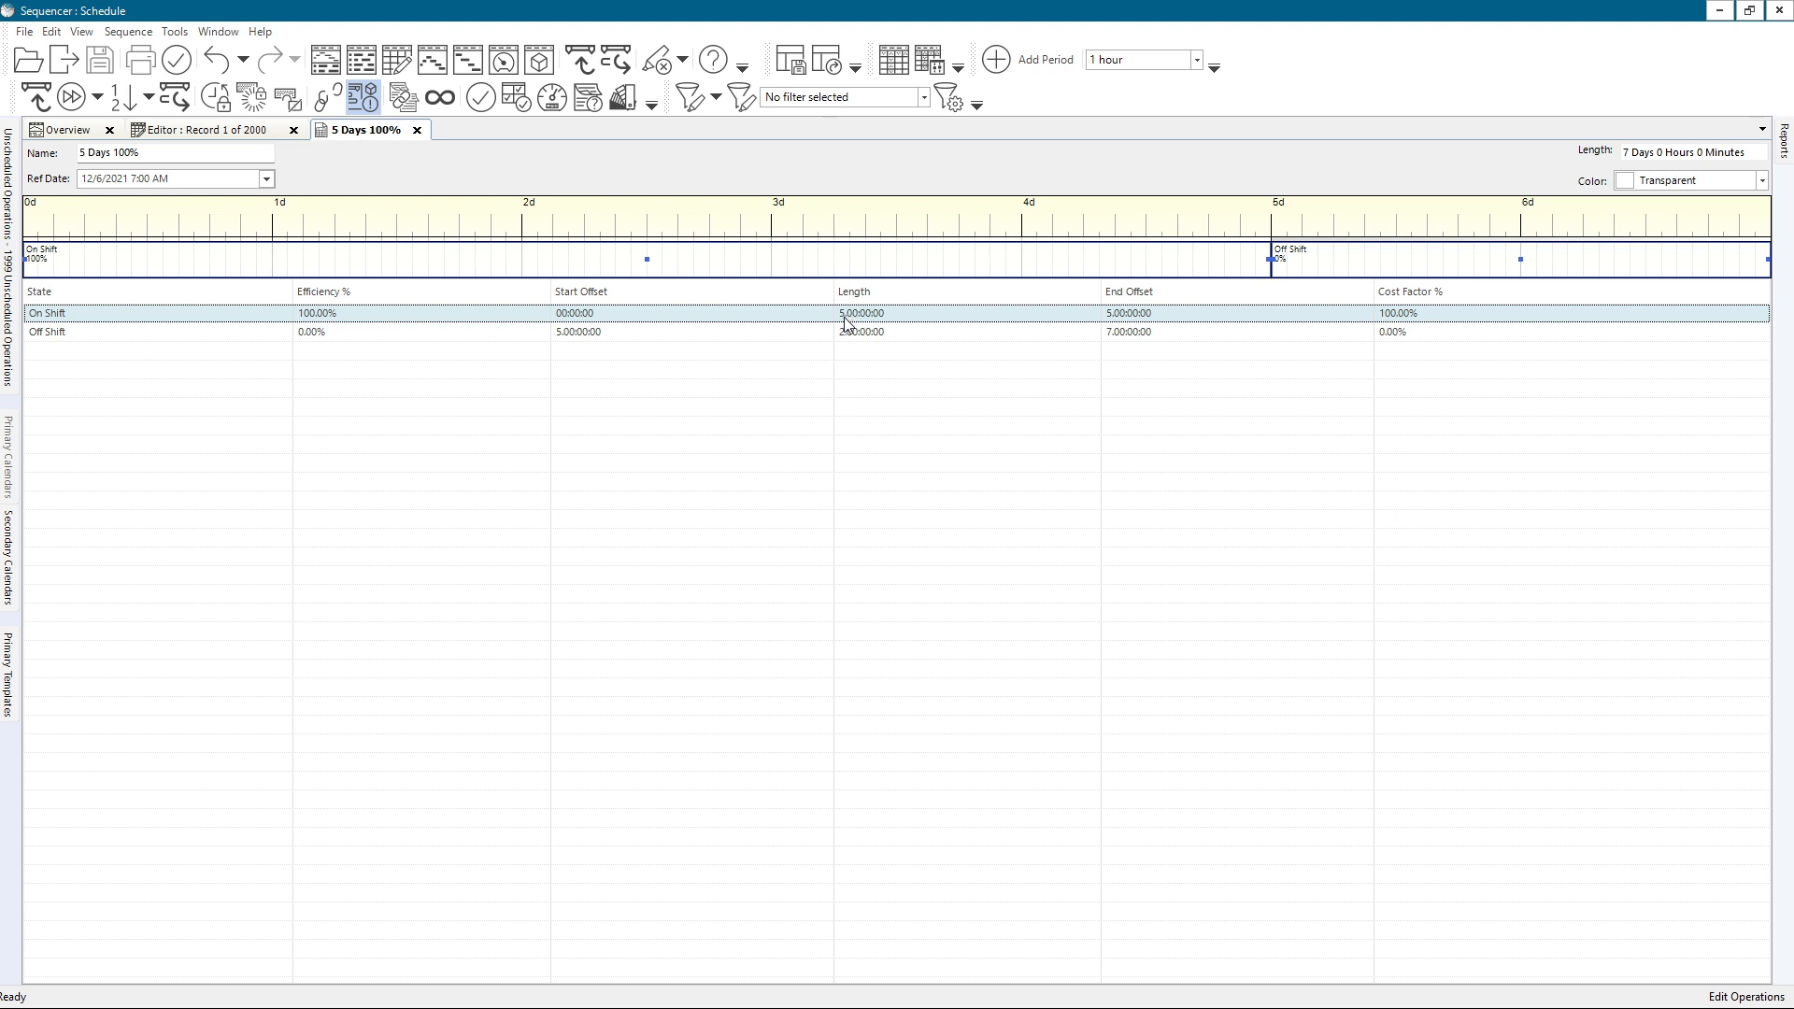
click(85, 334)
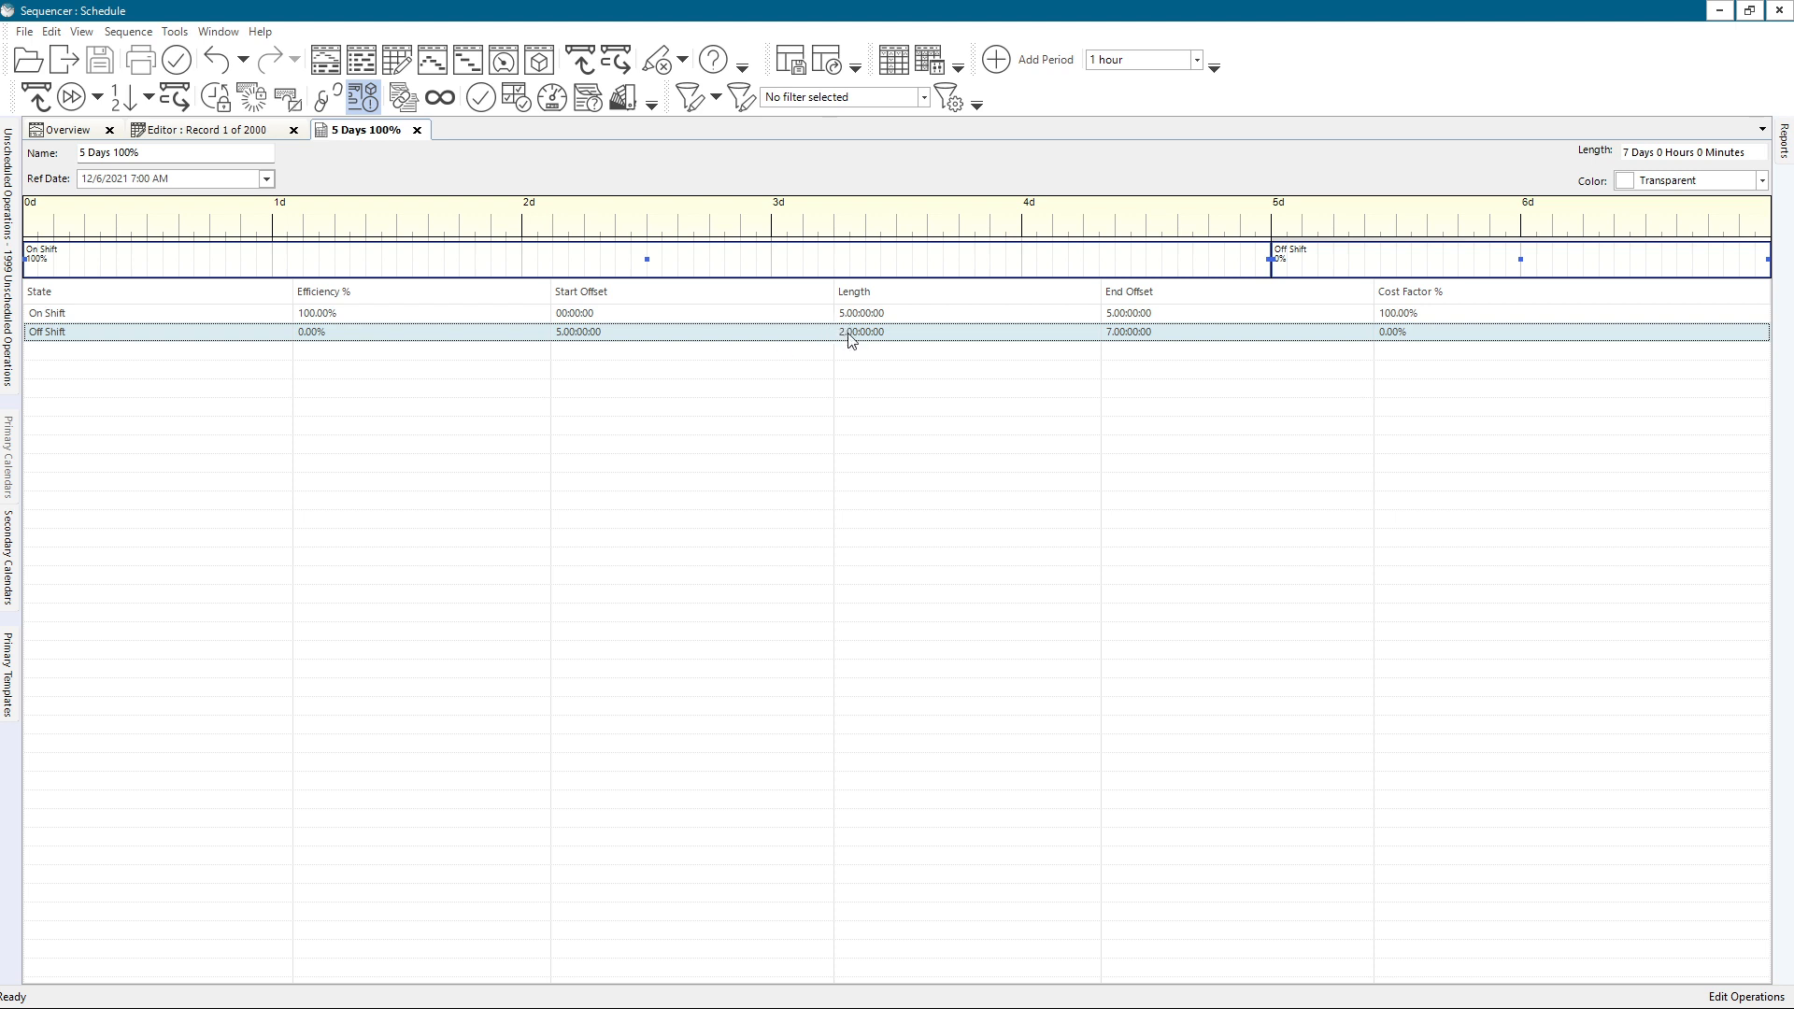
shift+click(142, 320)
click(142, 320)
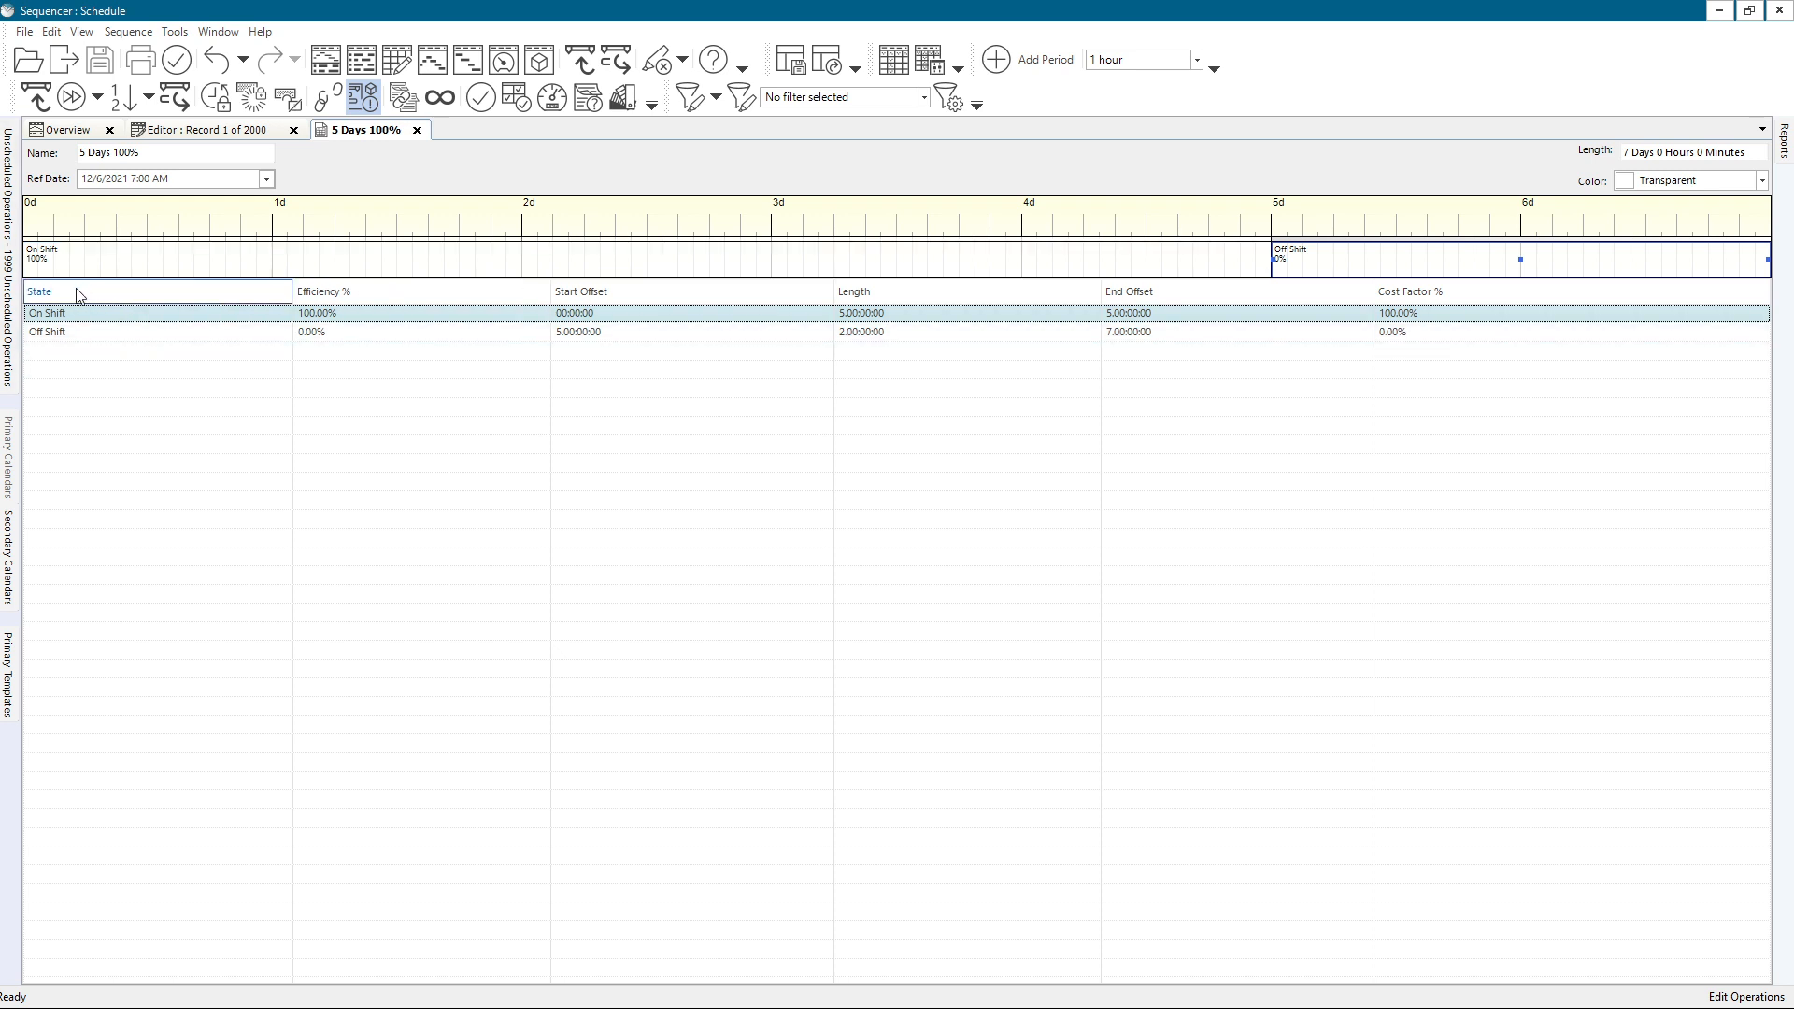
Step: Look through the calendar states available for the template's On Shift period and leave its settings without changes
shift+click(71, 333)
double_click(74, 319)
click(1022, 510)
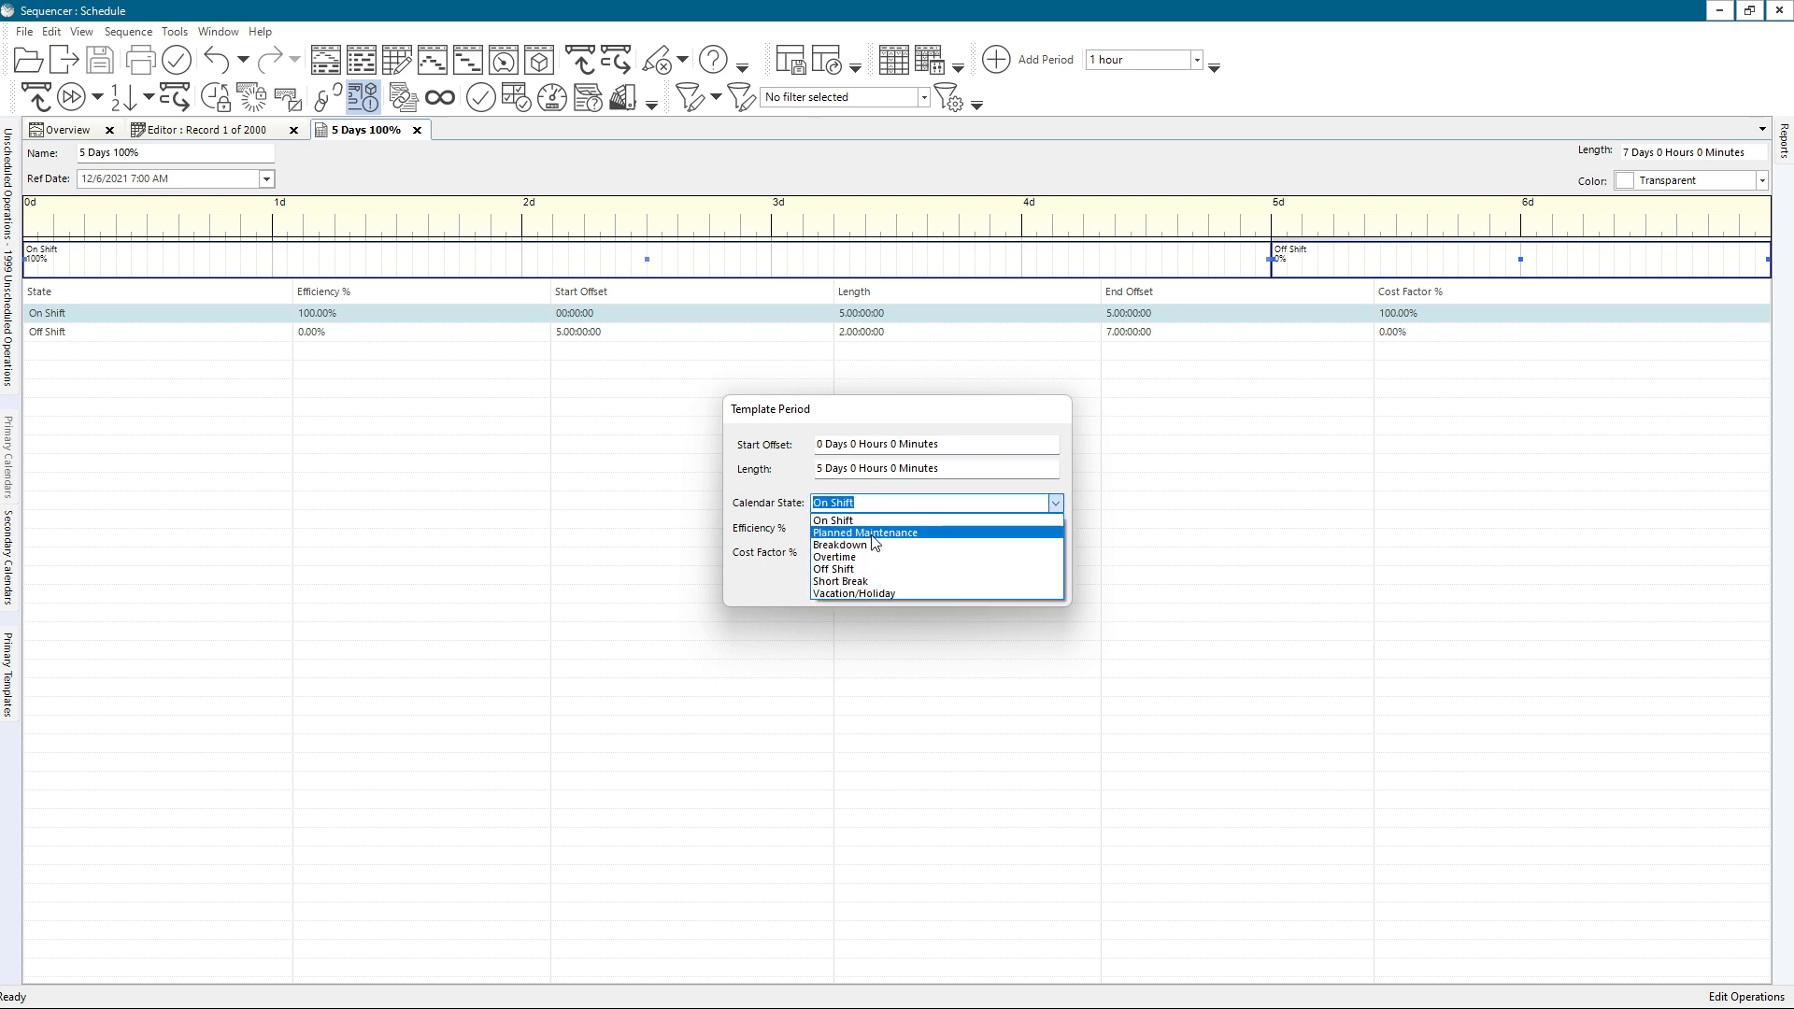
click(753, 590)
click(1033, 585)
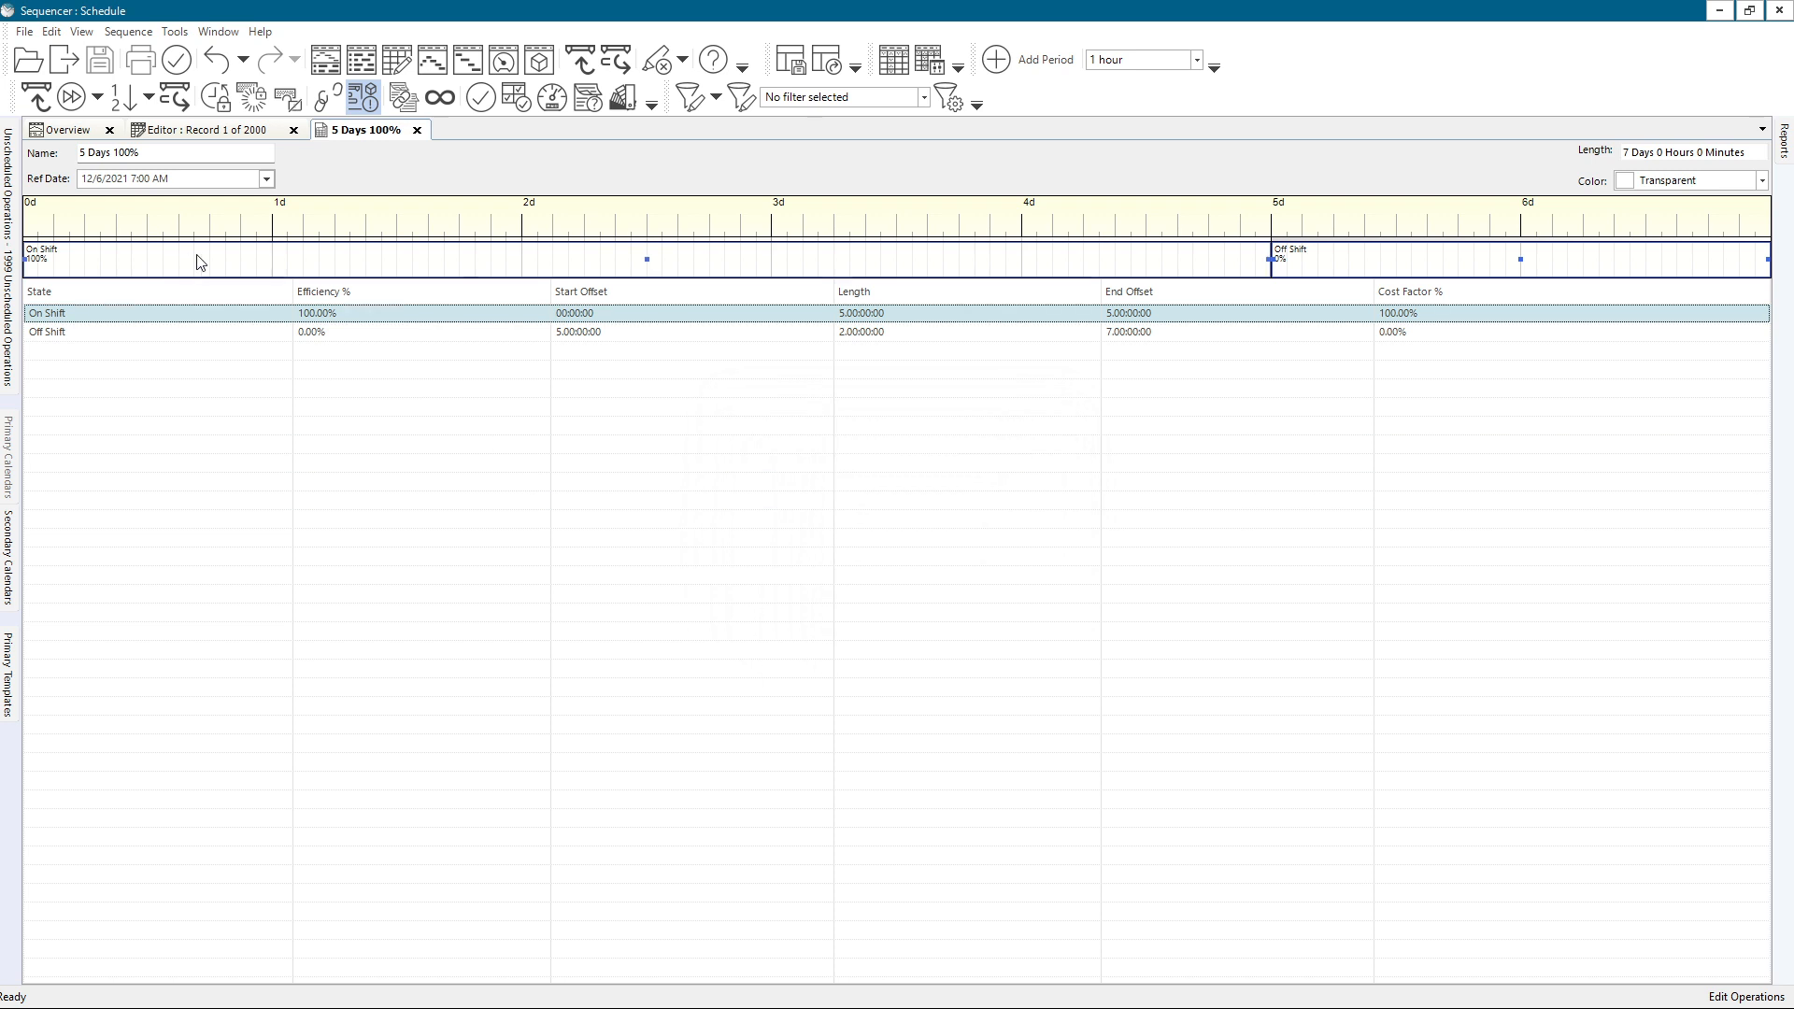
Step: Compare the efficiency, start offset and end offset of the On Shift and Off Shift periods, and close the 5 Days 100% template
click(757, 270)
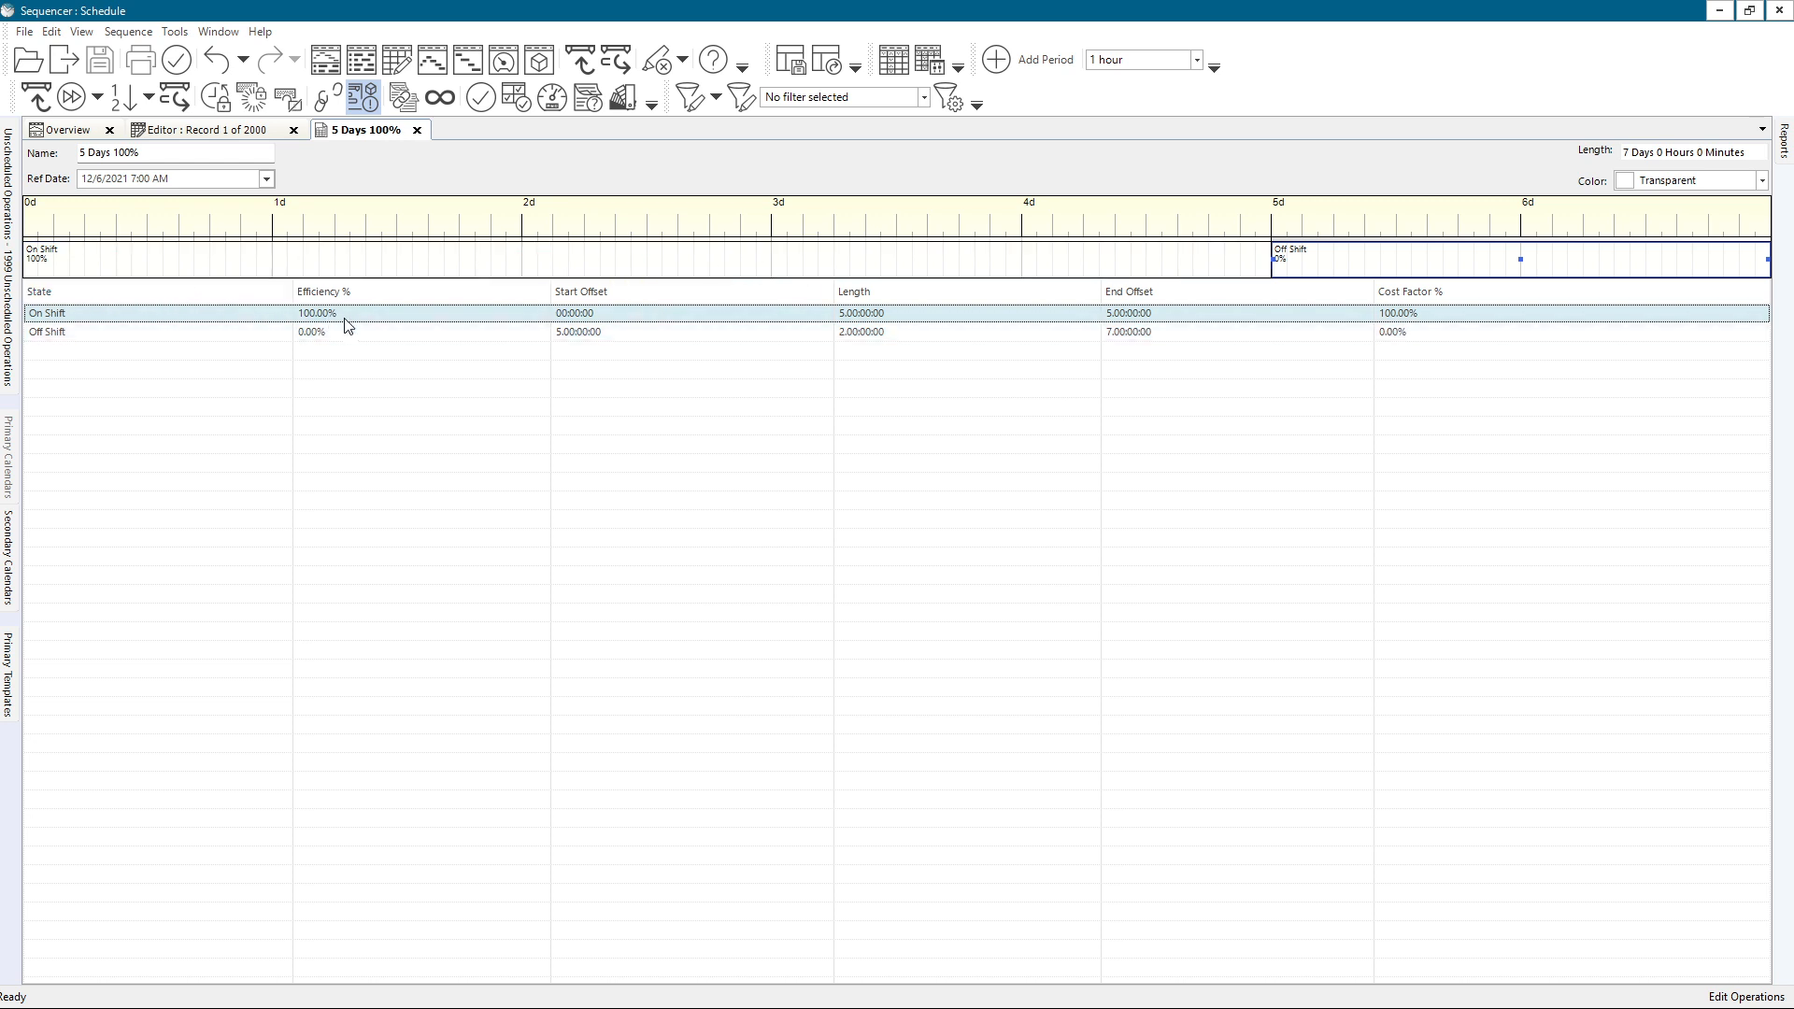
click(579, 318)
click(424, 335)
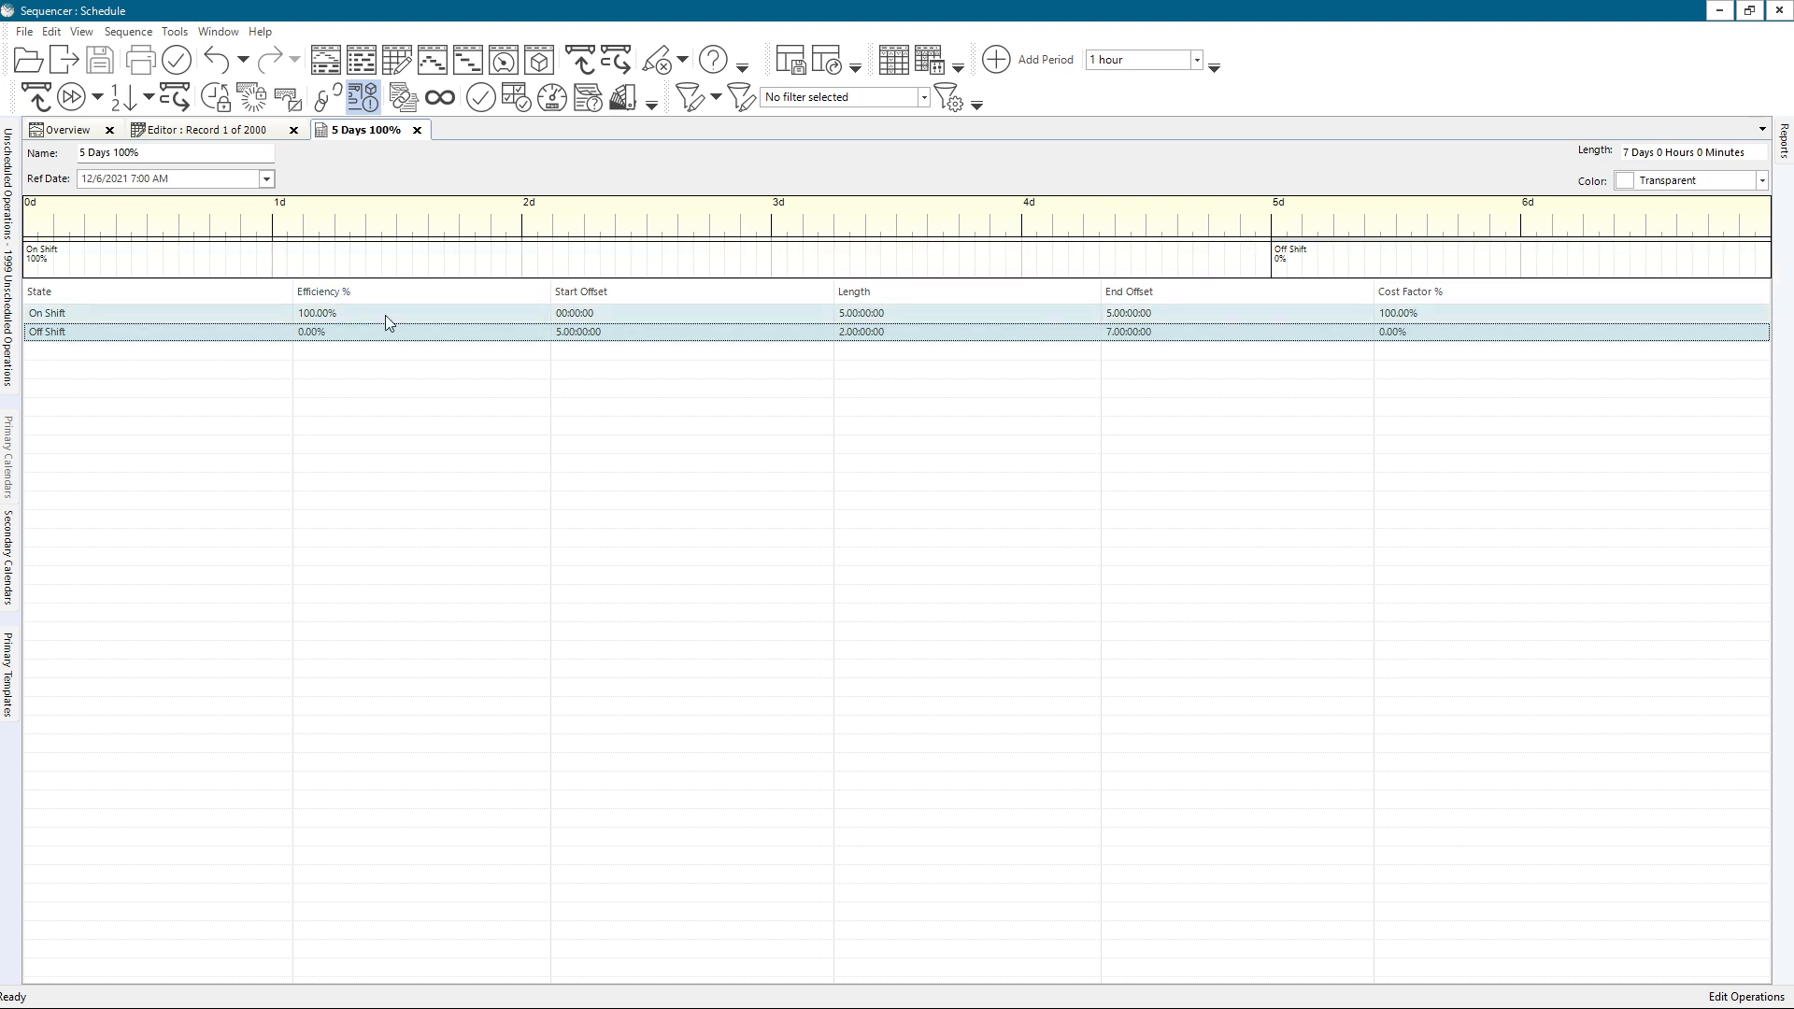
click(681, 316)
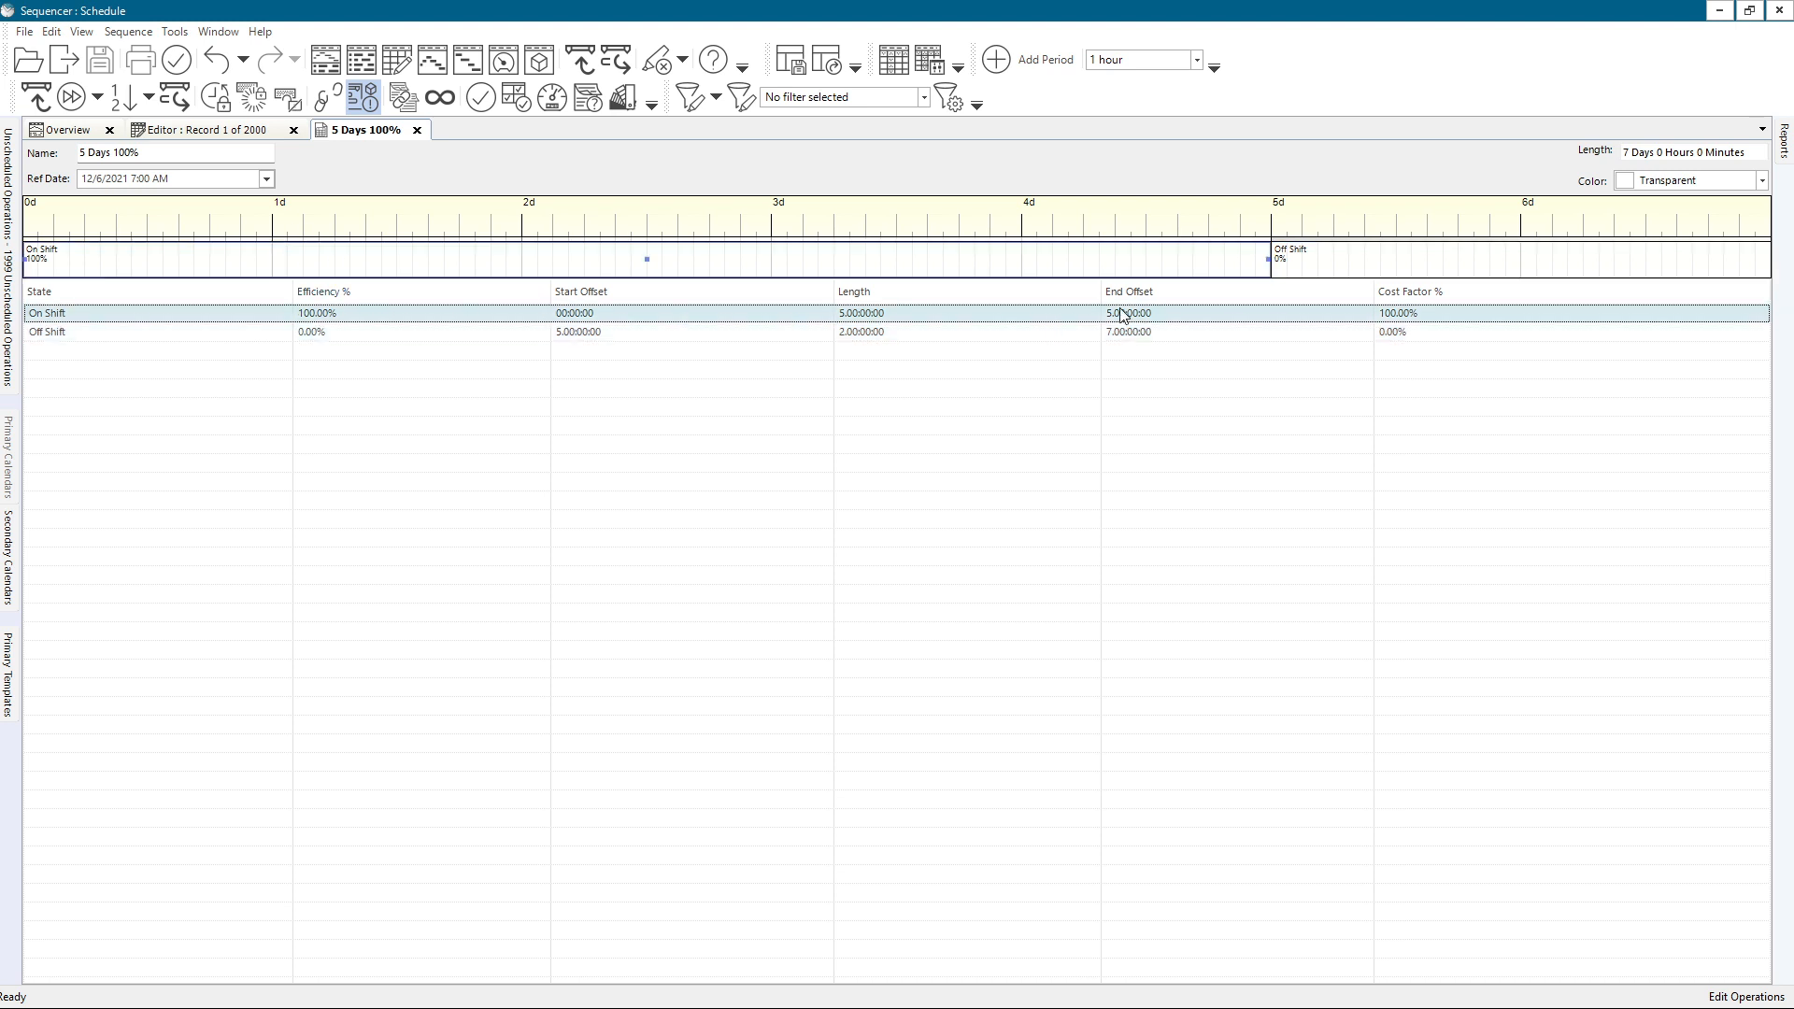
click(580, 337)
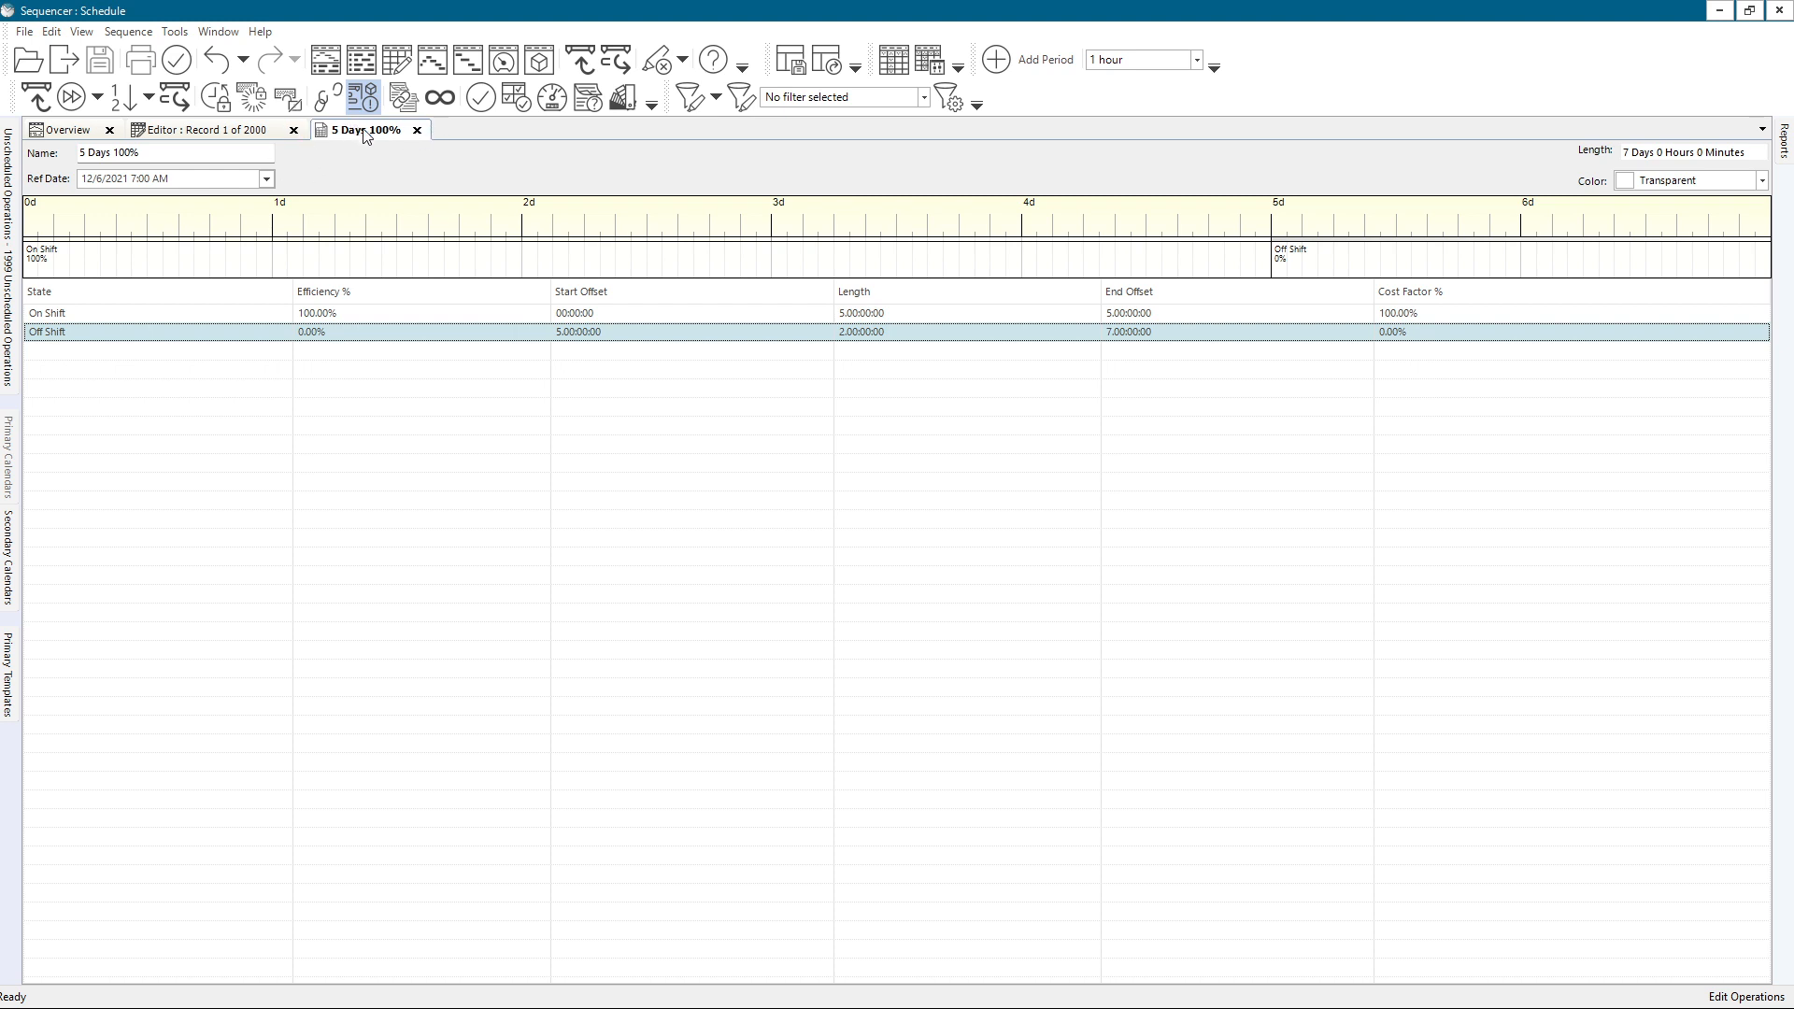
click(418, 130)
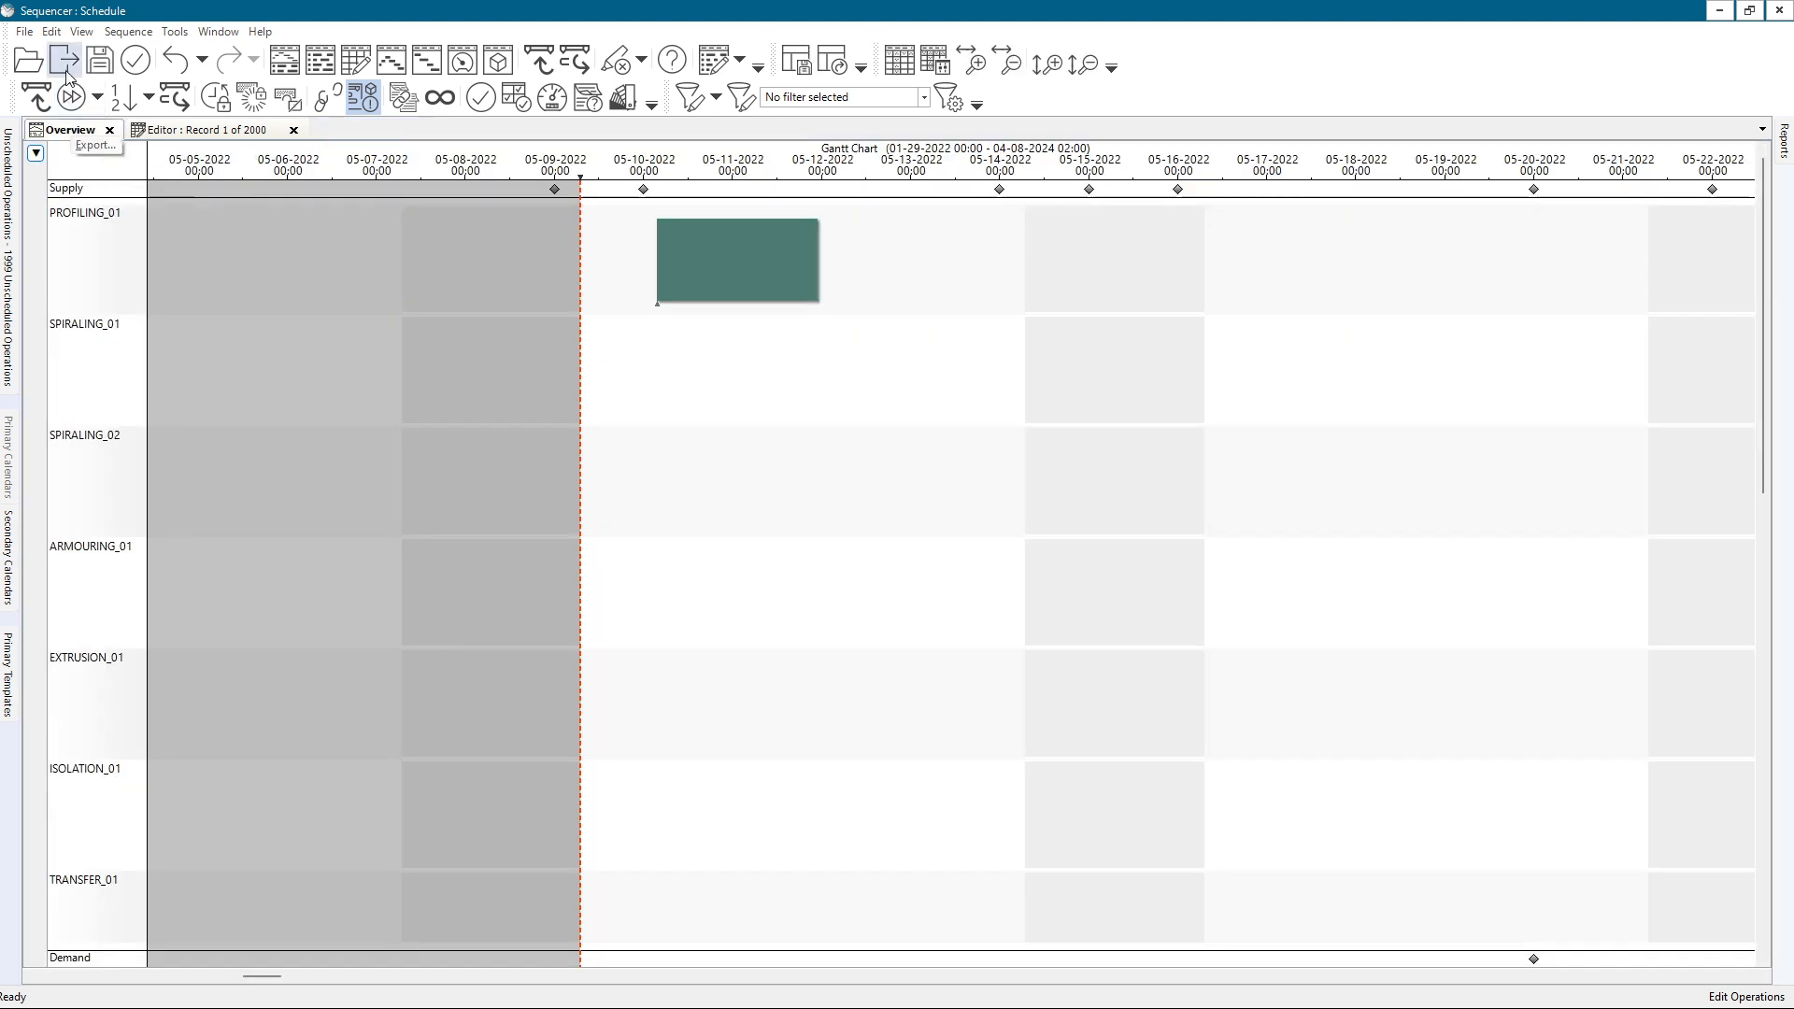
Step: Create a new primary calendar template
click(24, 32)
click(24, 33)
click(24, 33)
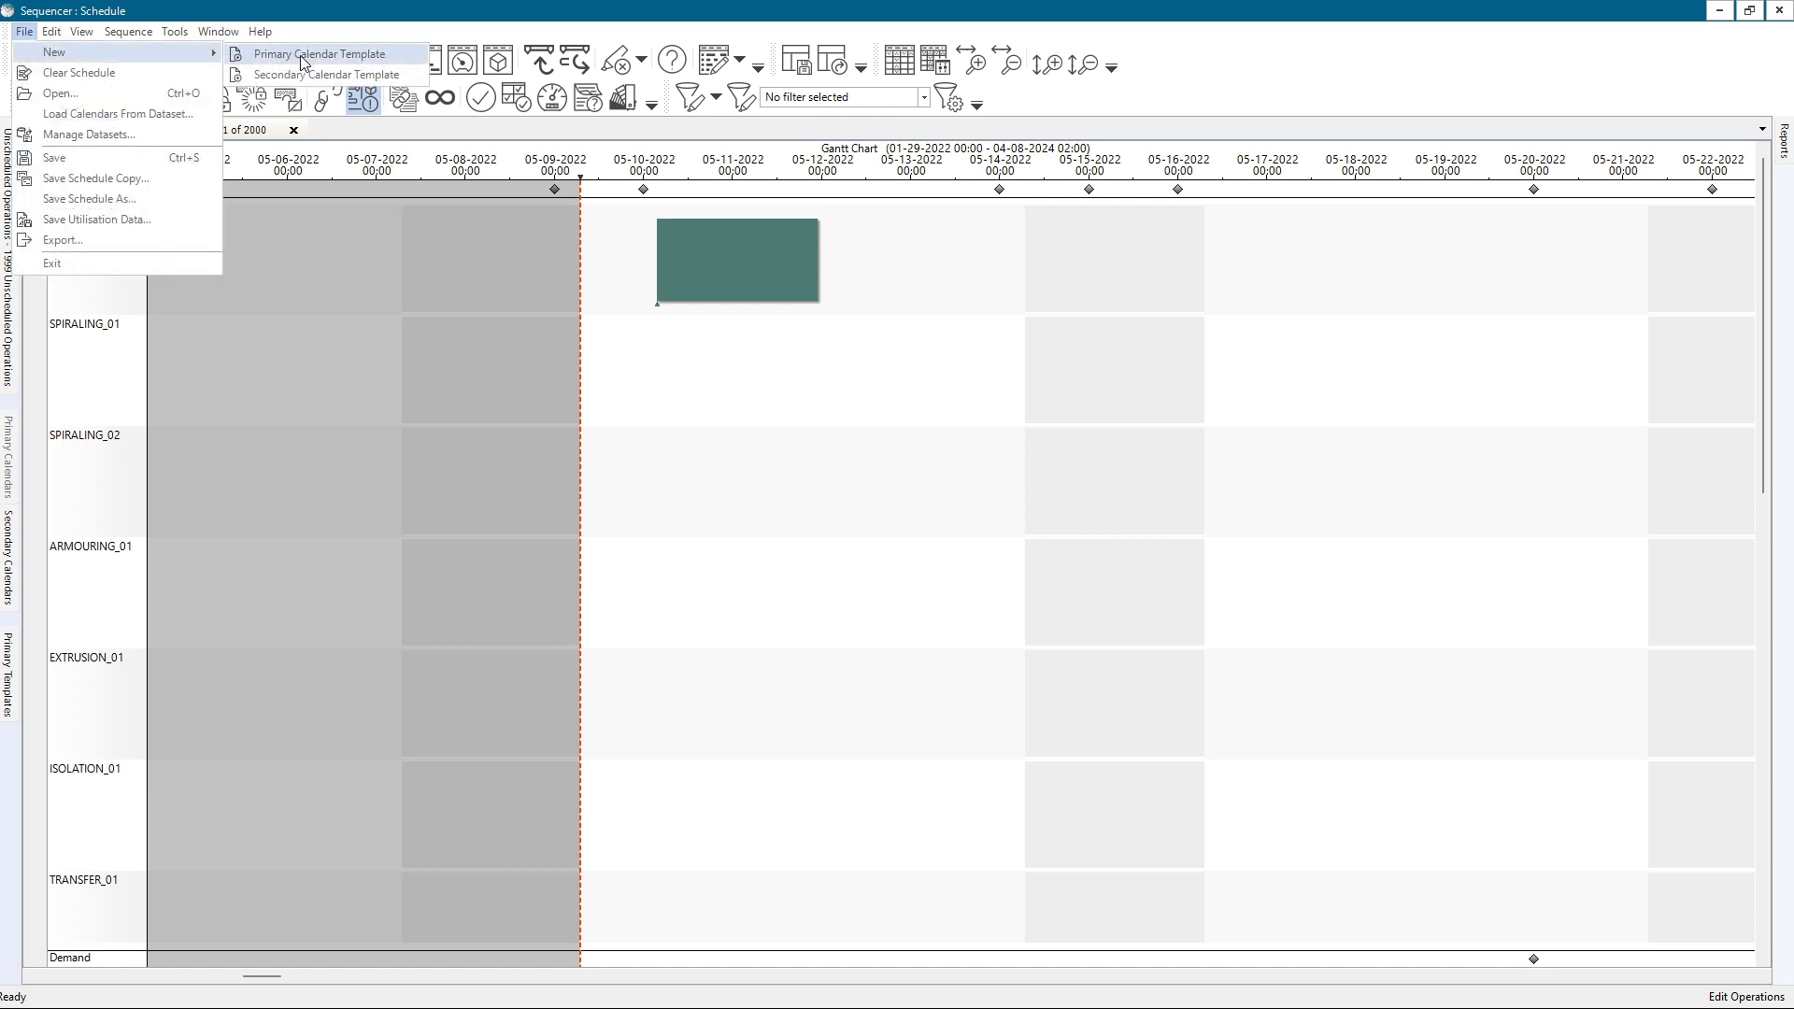
click(308, 54)
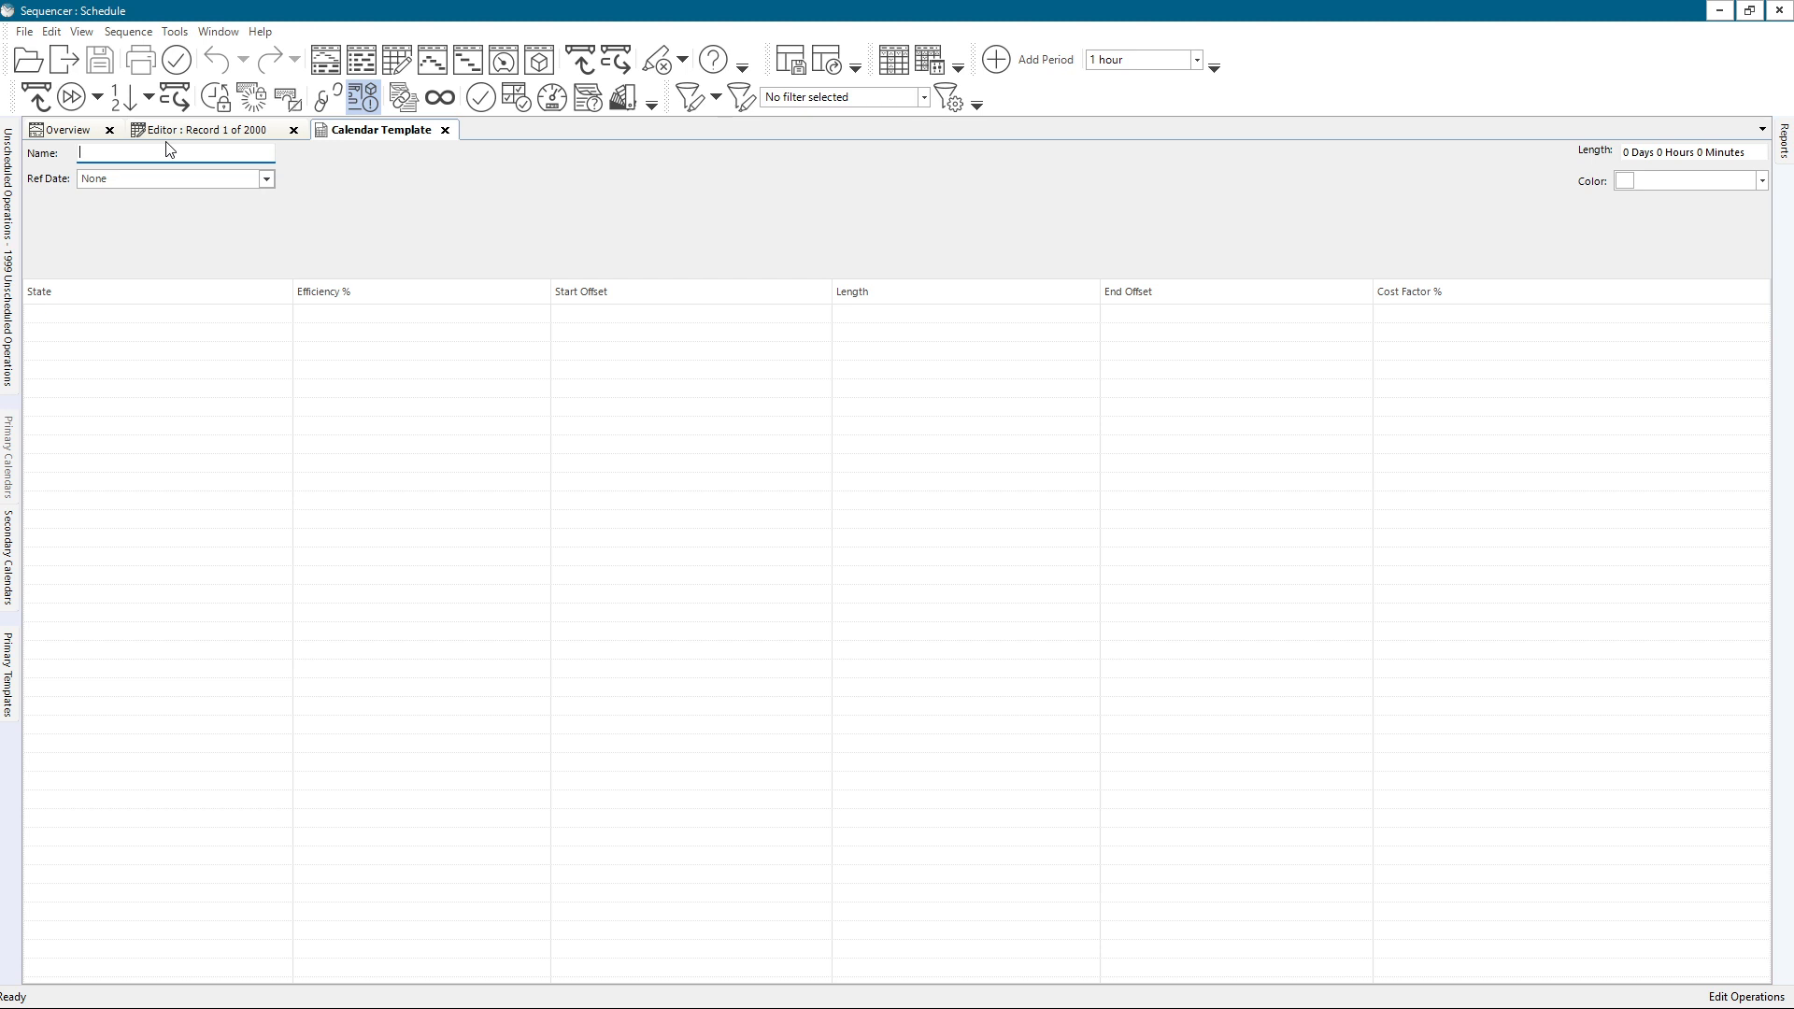
text(5 Dyas)
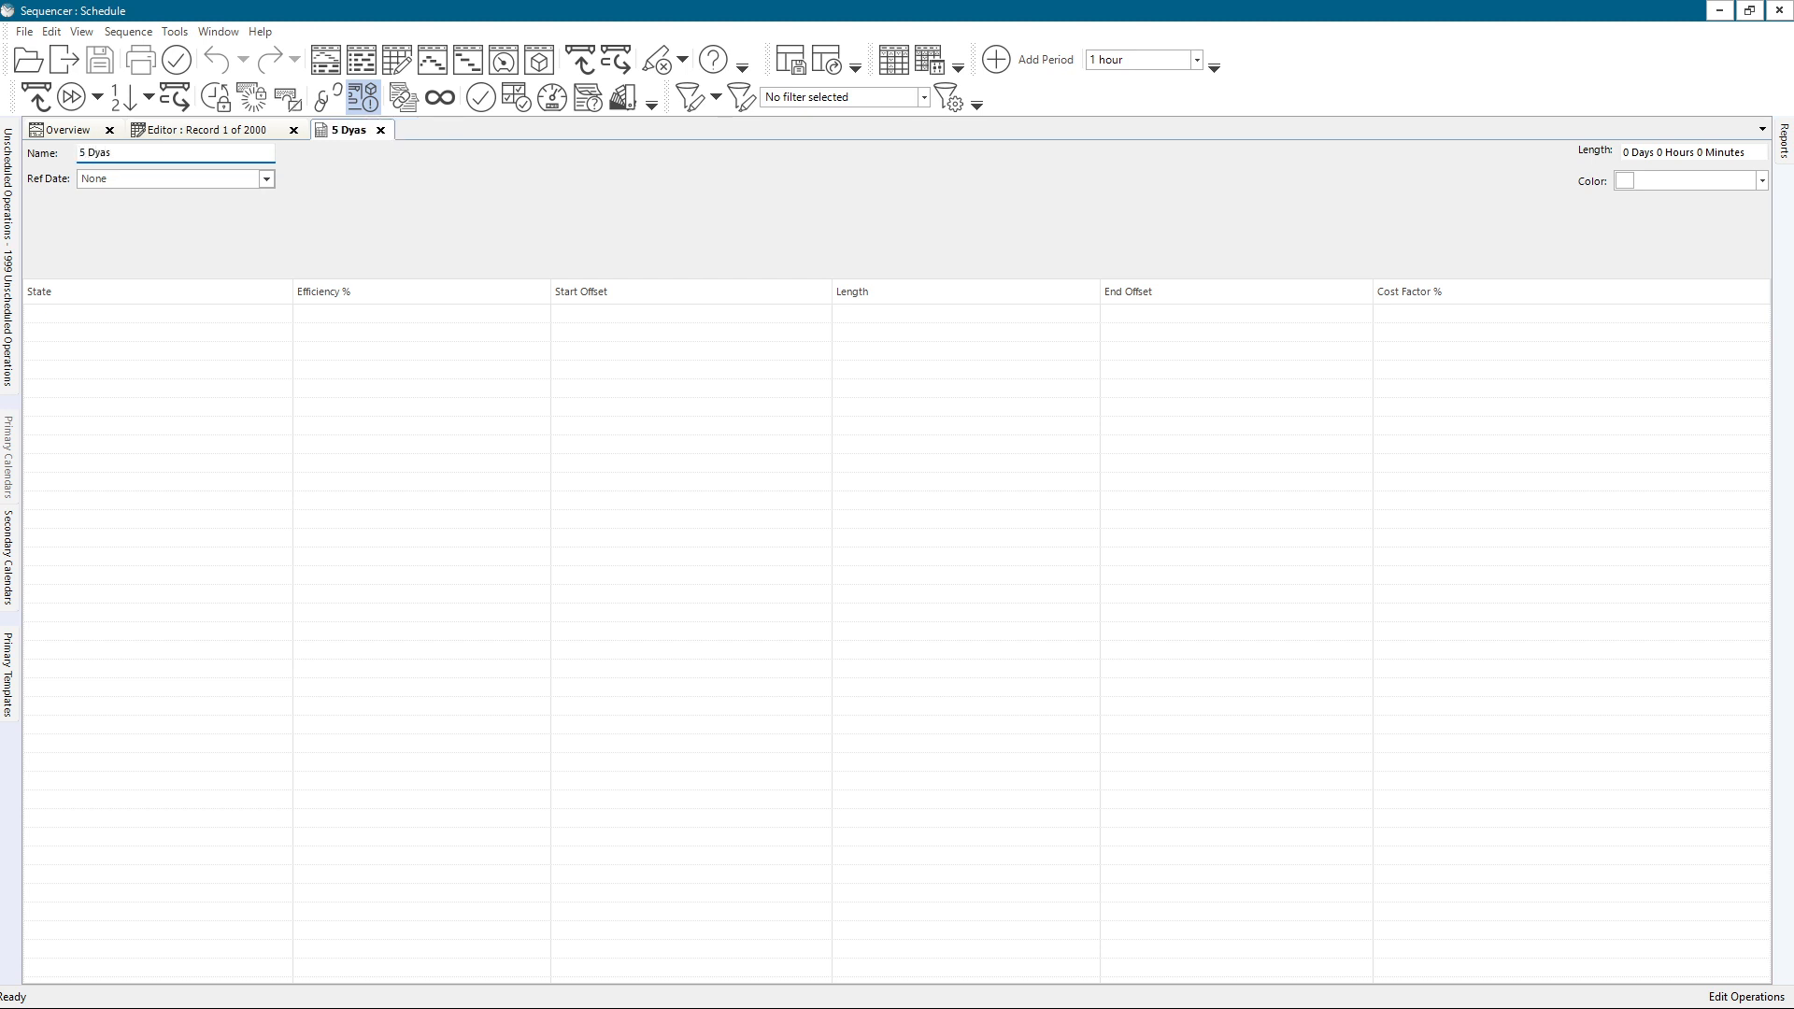
key(BackSpace)
key(BackSpace)
key(BackSpace)
key(BackSpace)
key(BackSpace)
key(BackSpace)
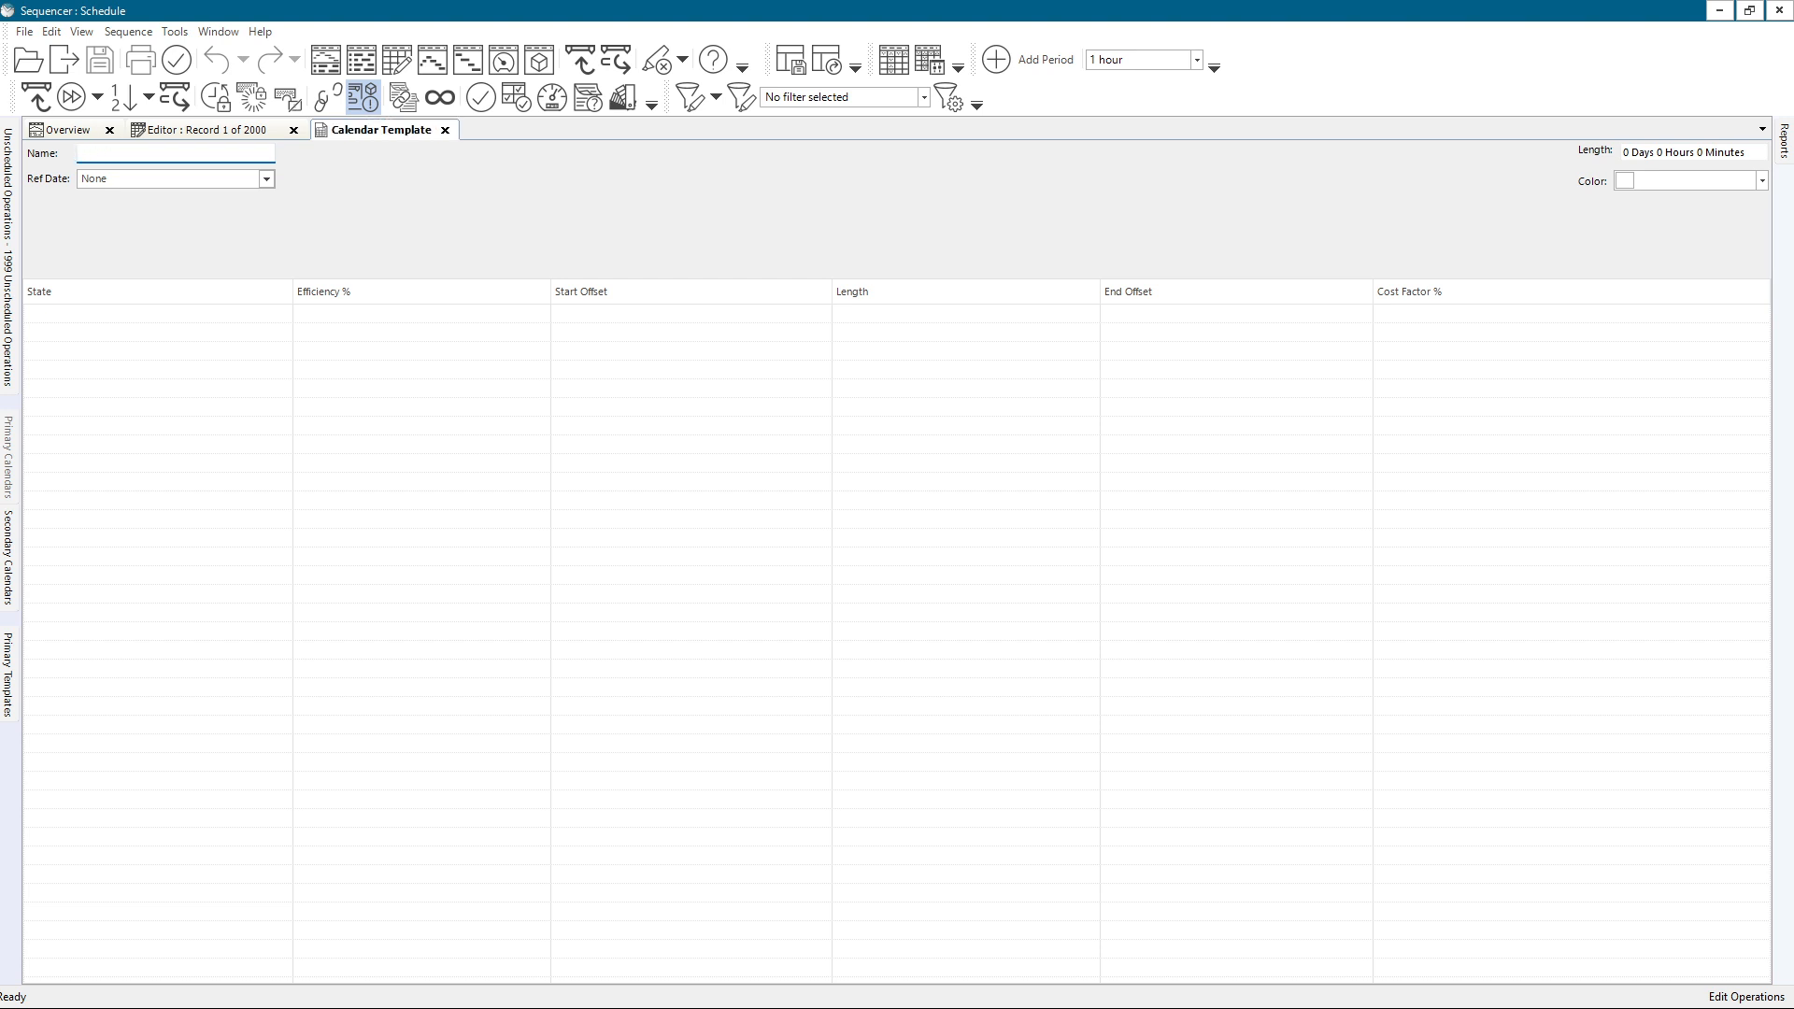
Step: Name the new template "1 Day 8 Hours" and set its length to 1 day
text(1 Day)
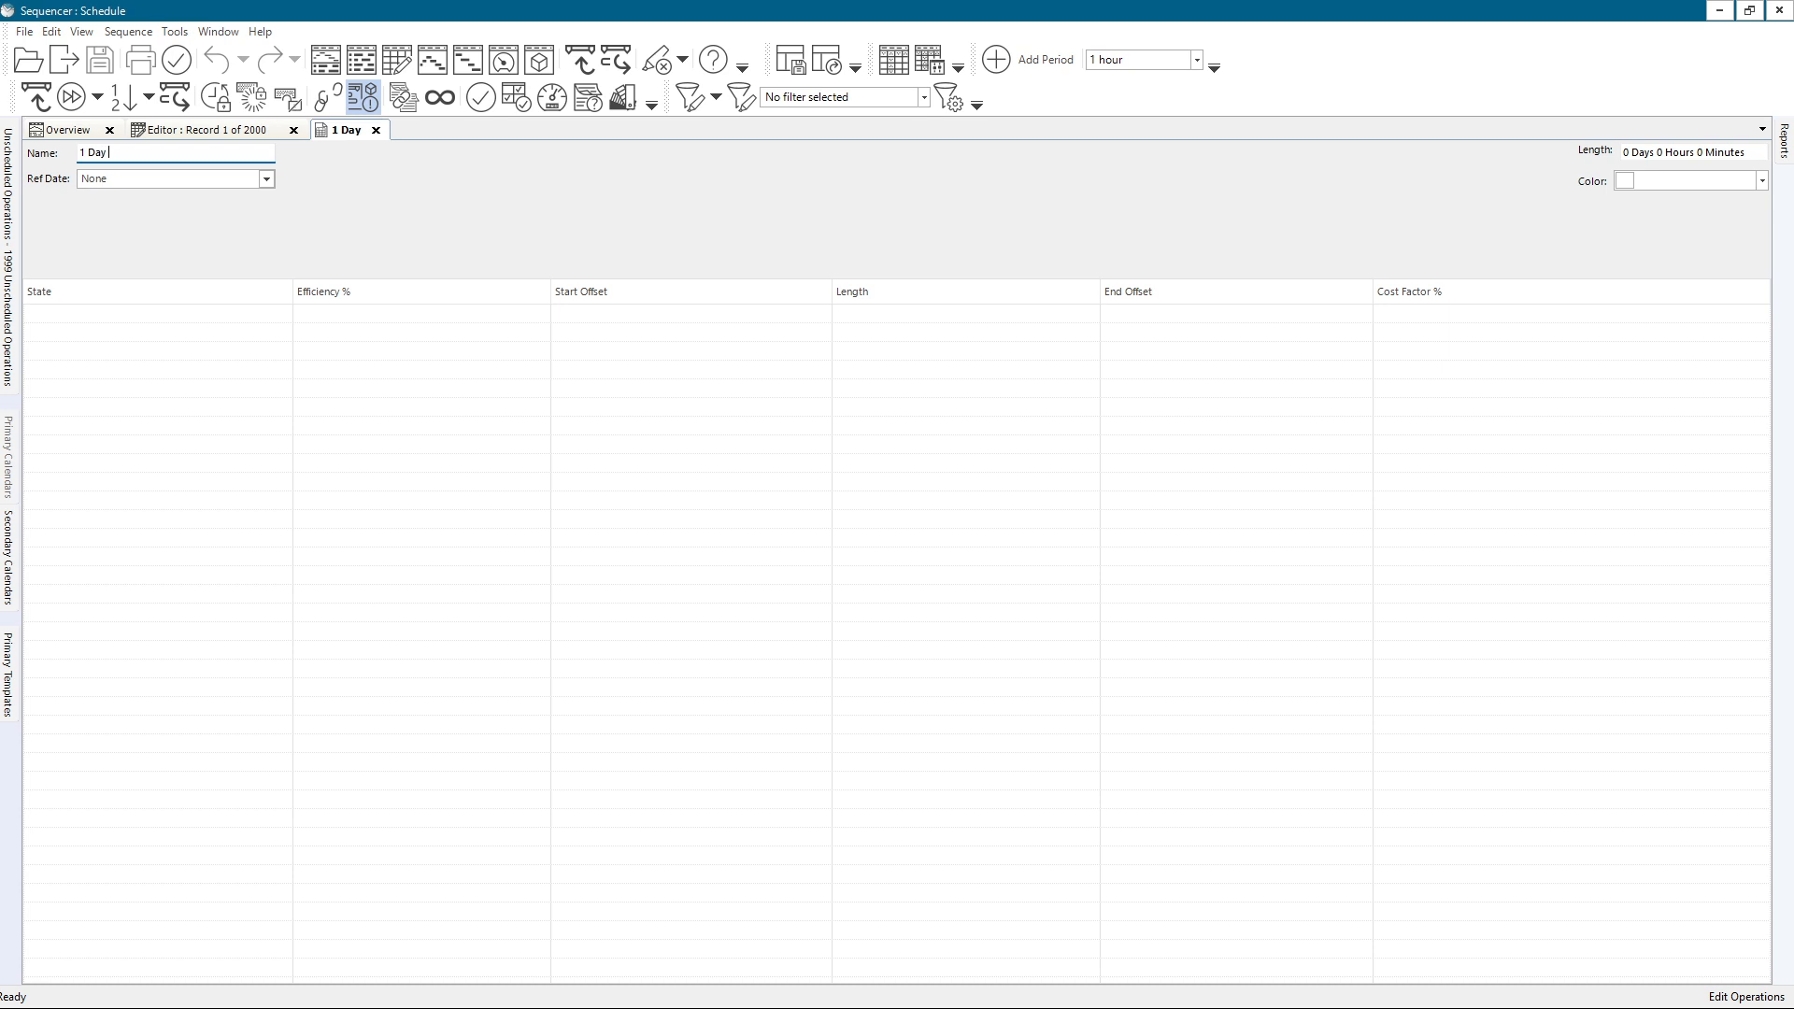
text( 8 hours)
drag(151, 154, 124, 153)
text(H)
click(1629, 151)
text(1)
click(167, 180)
click(265, 179)
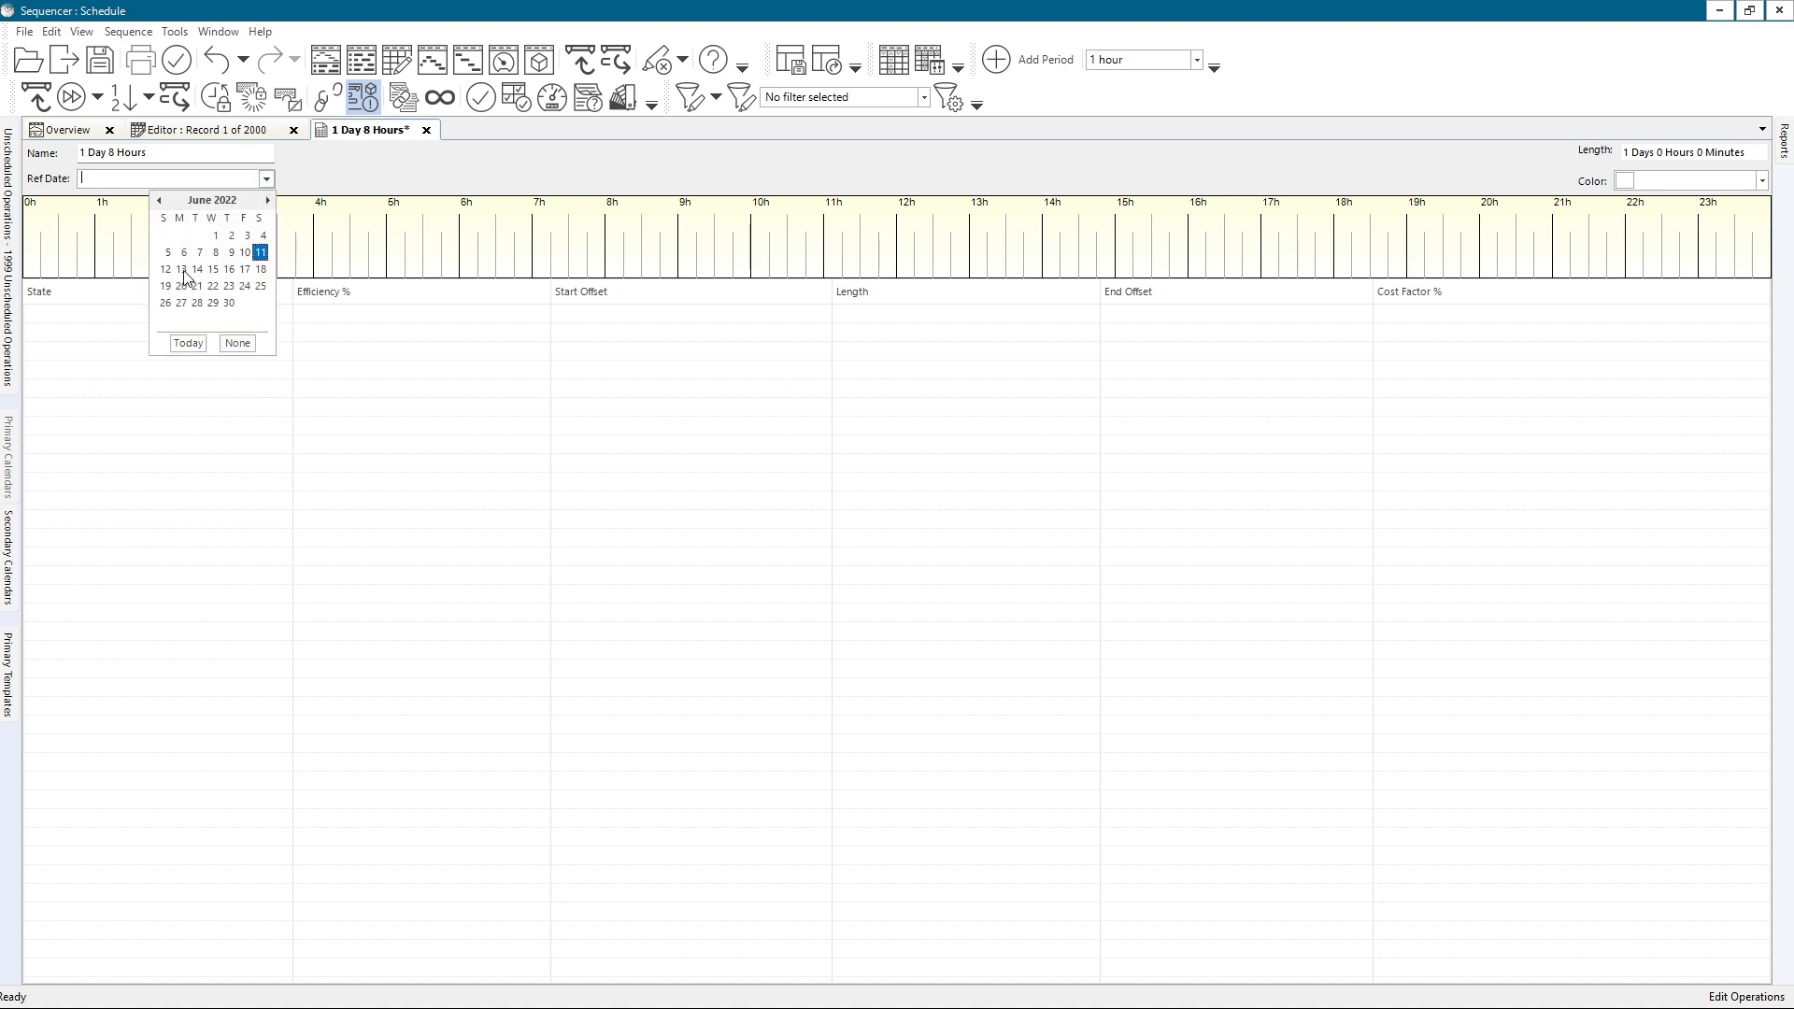
click(384, 154)
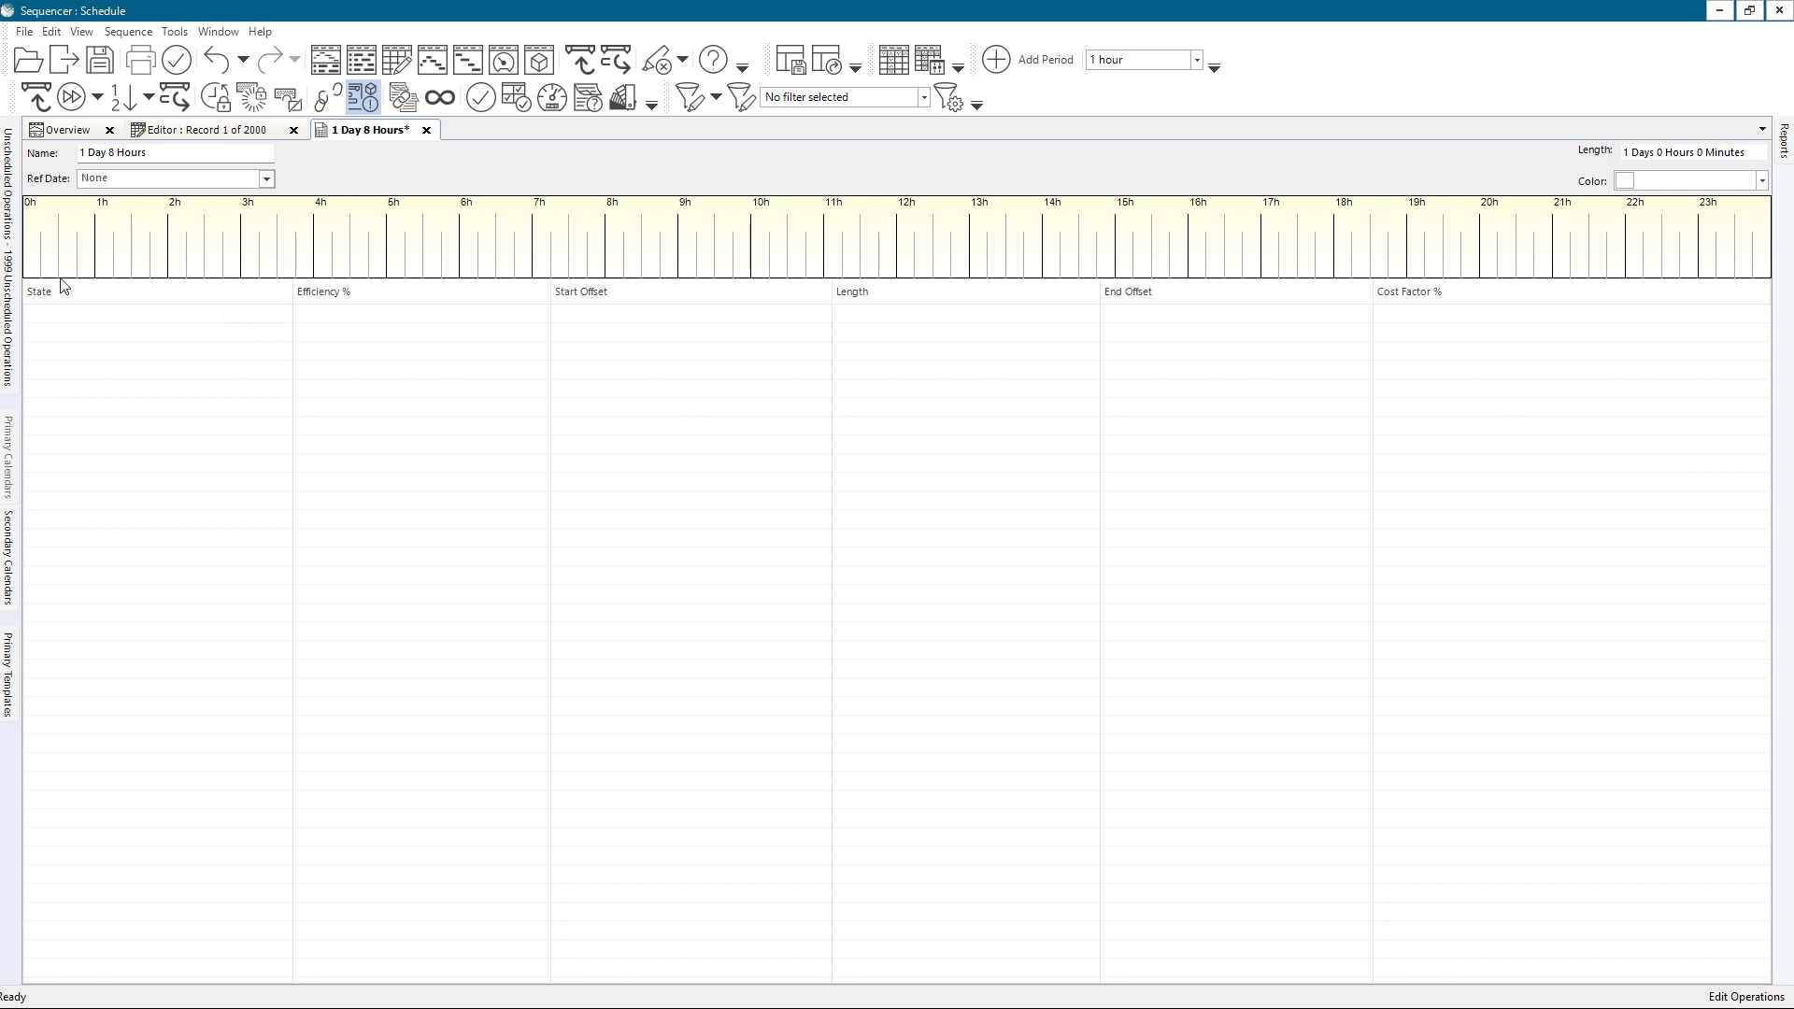
Step: Add an On Shift period to the 1 Day 8 Hours template, starting at offset 0 and lasting 8 hours
double_click(84, 320)
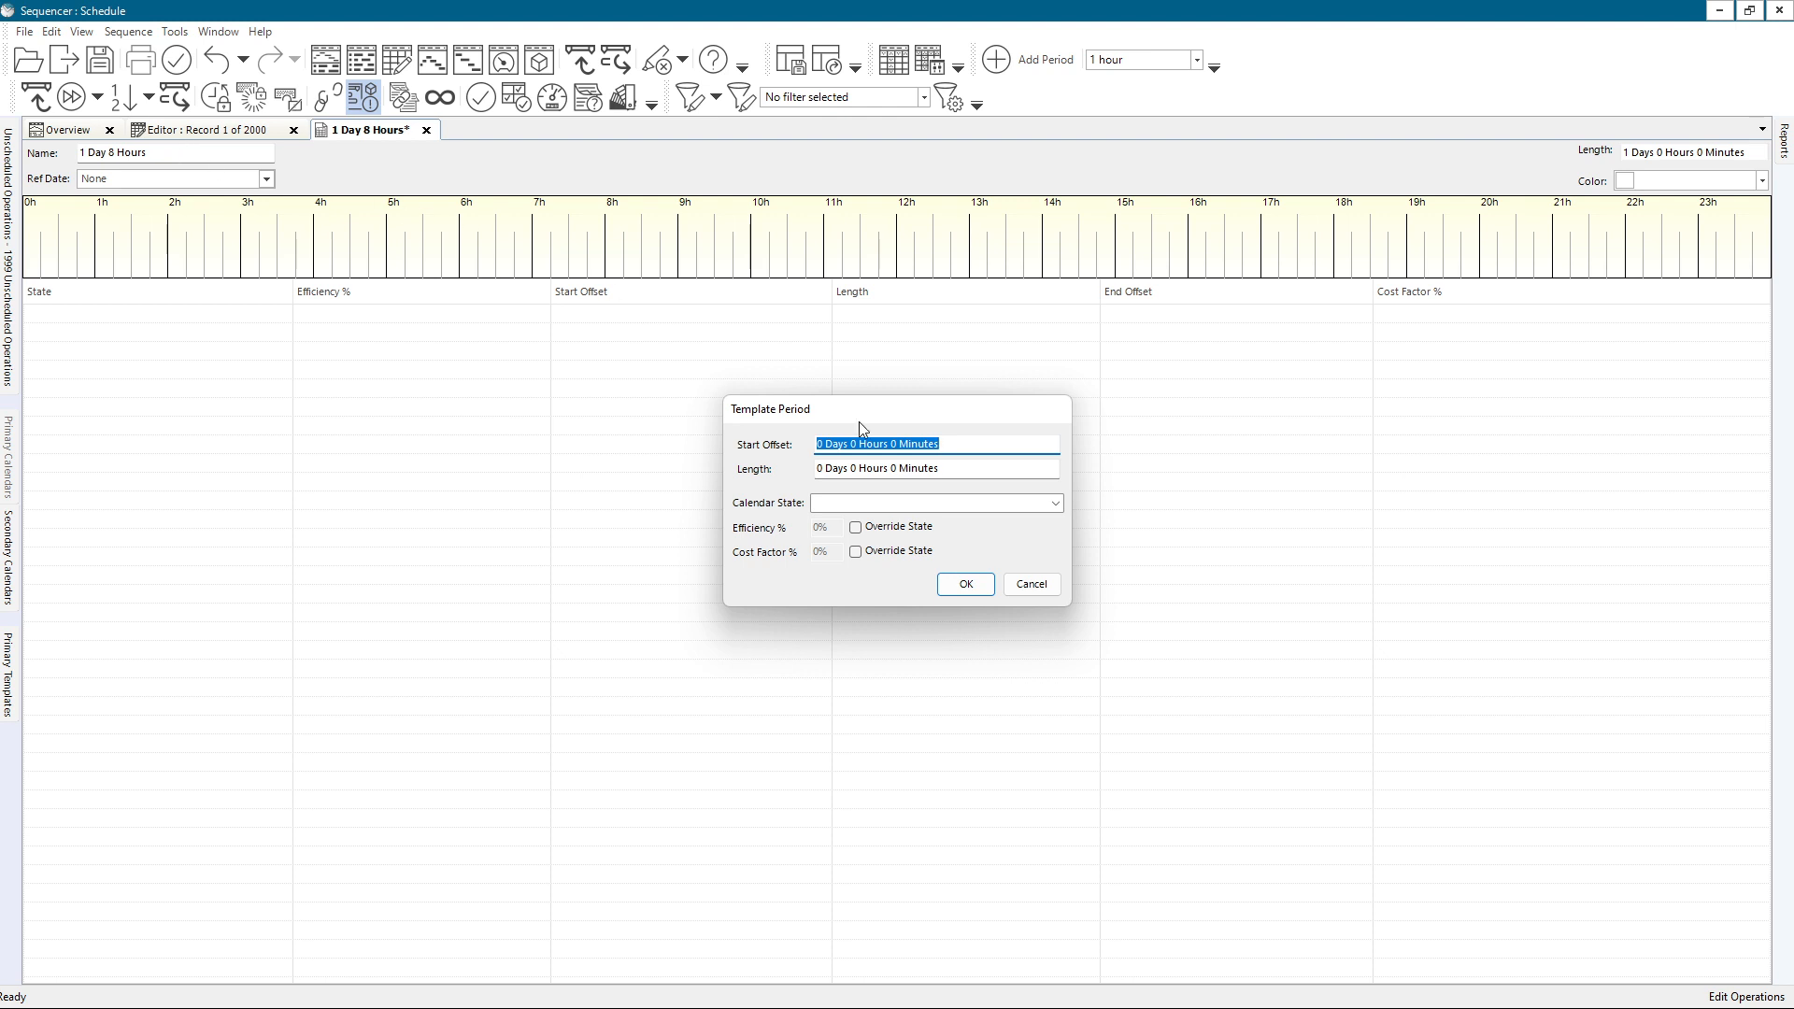
click(1056, 503)
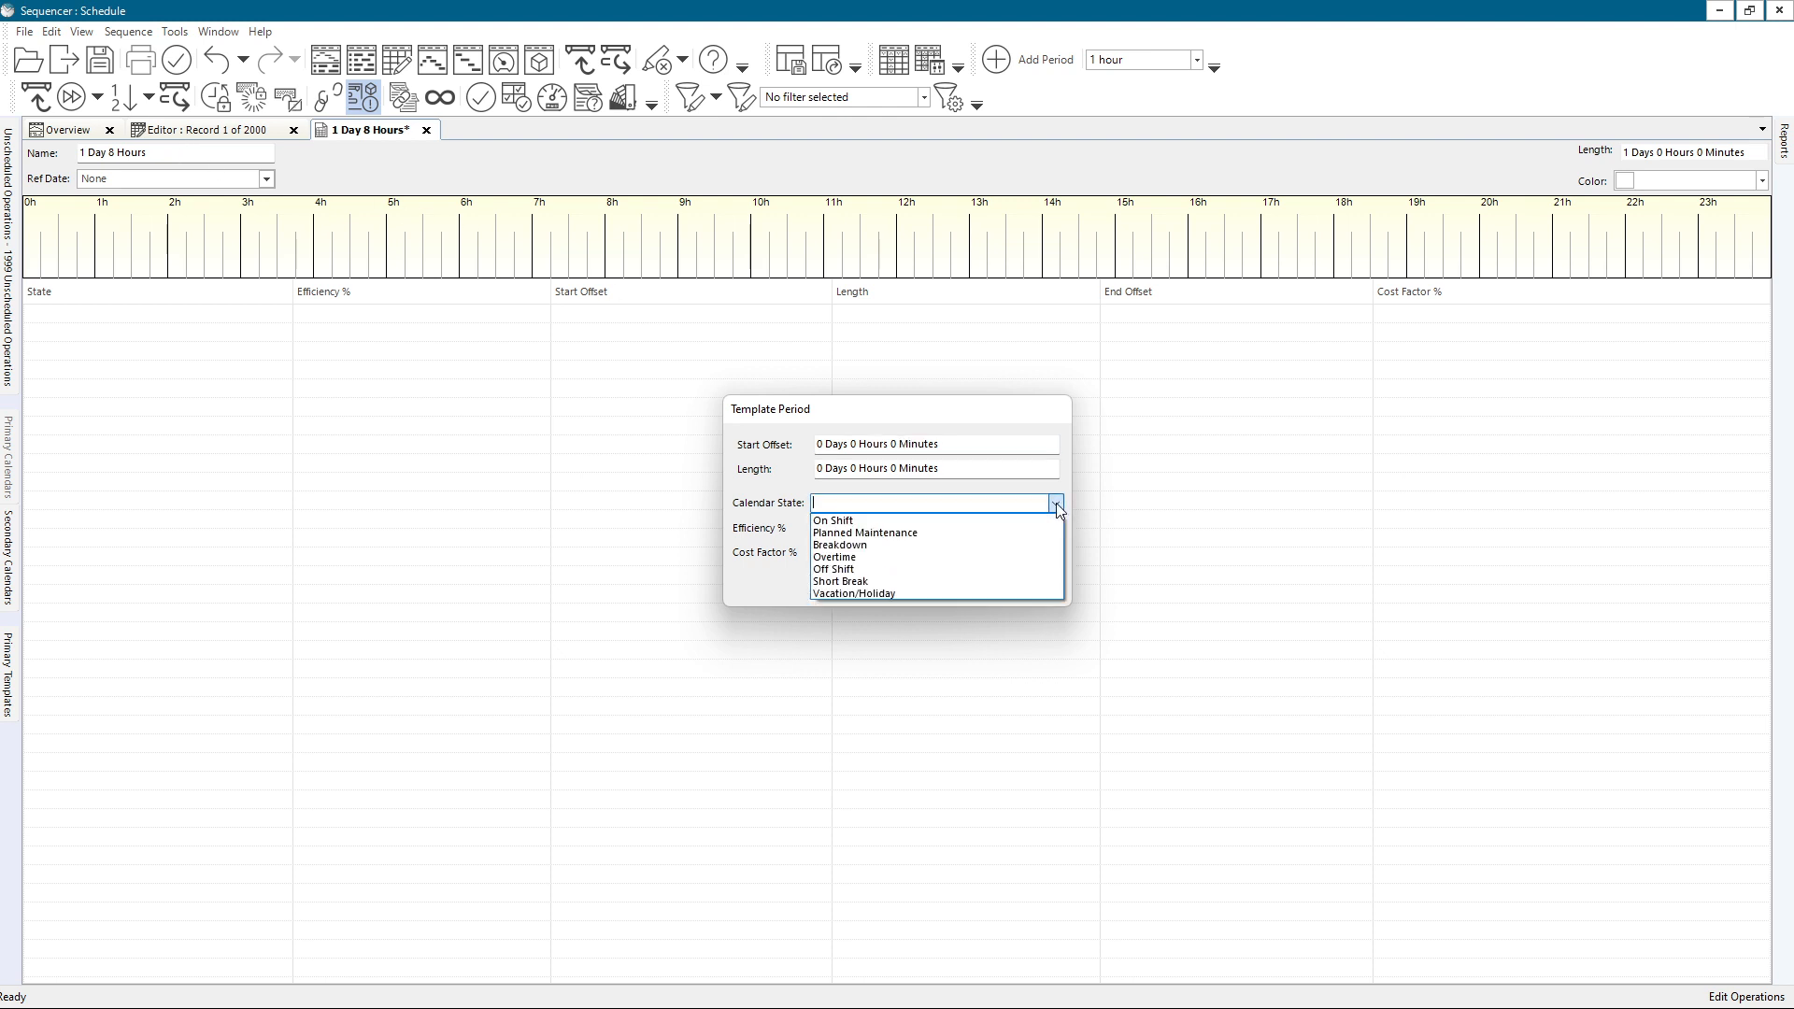
click(998, 514)
click(821, 469)
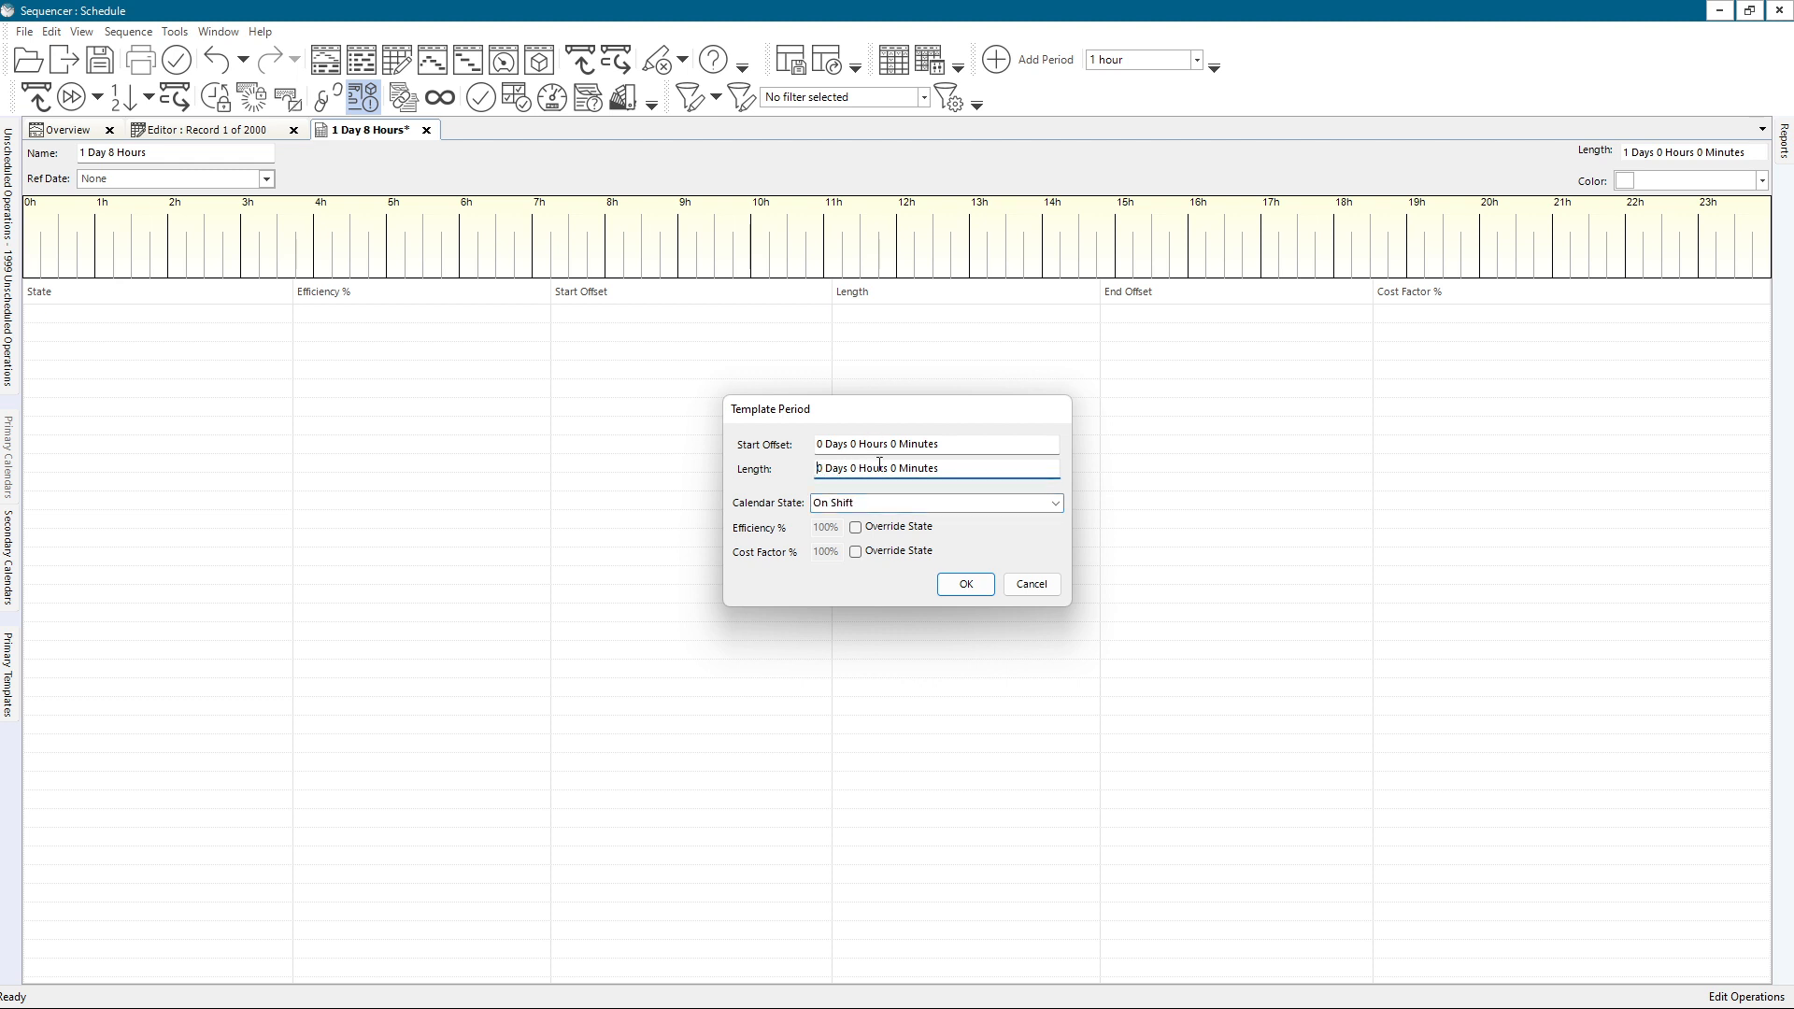
text(8)
click(965, 593)
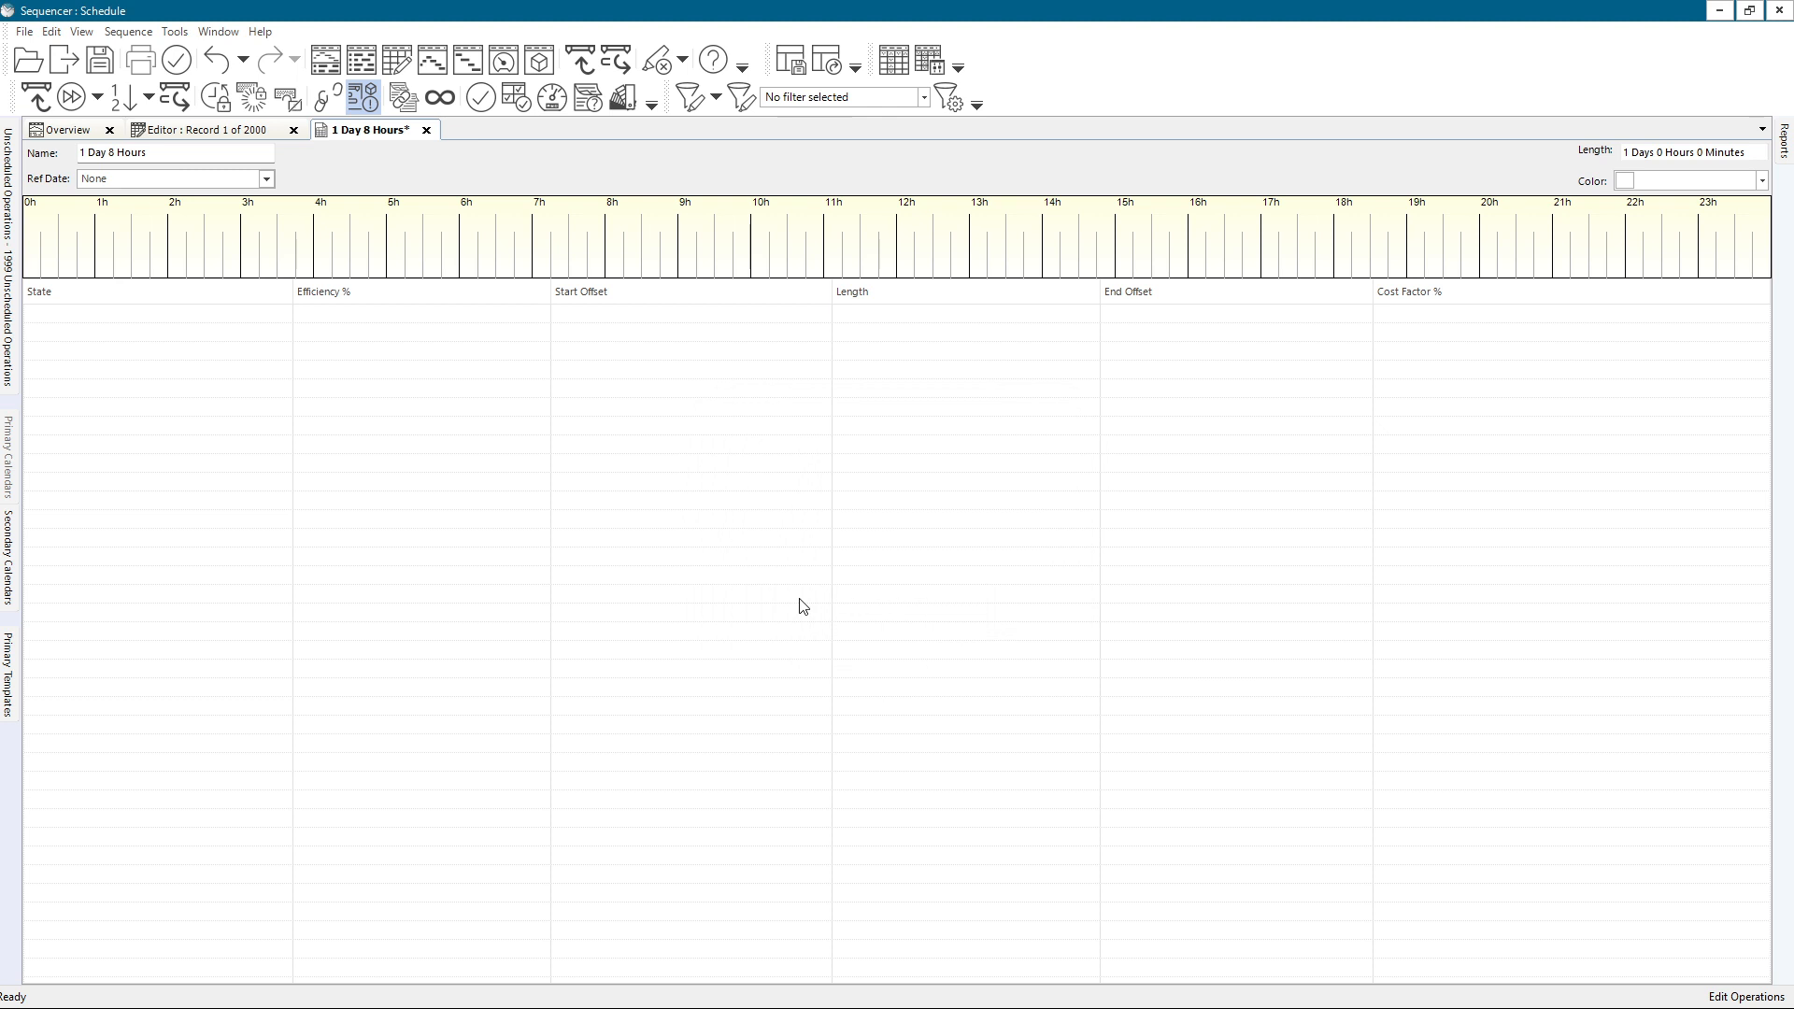
double_click(299, 346)
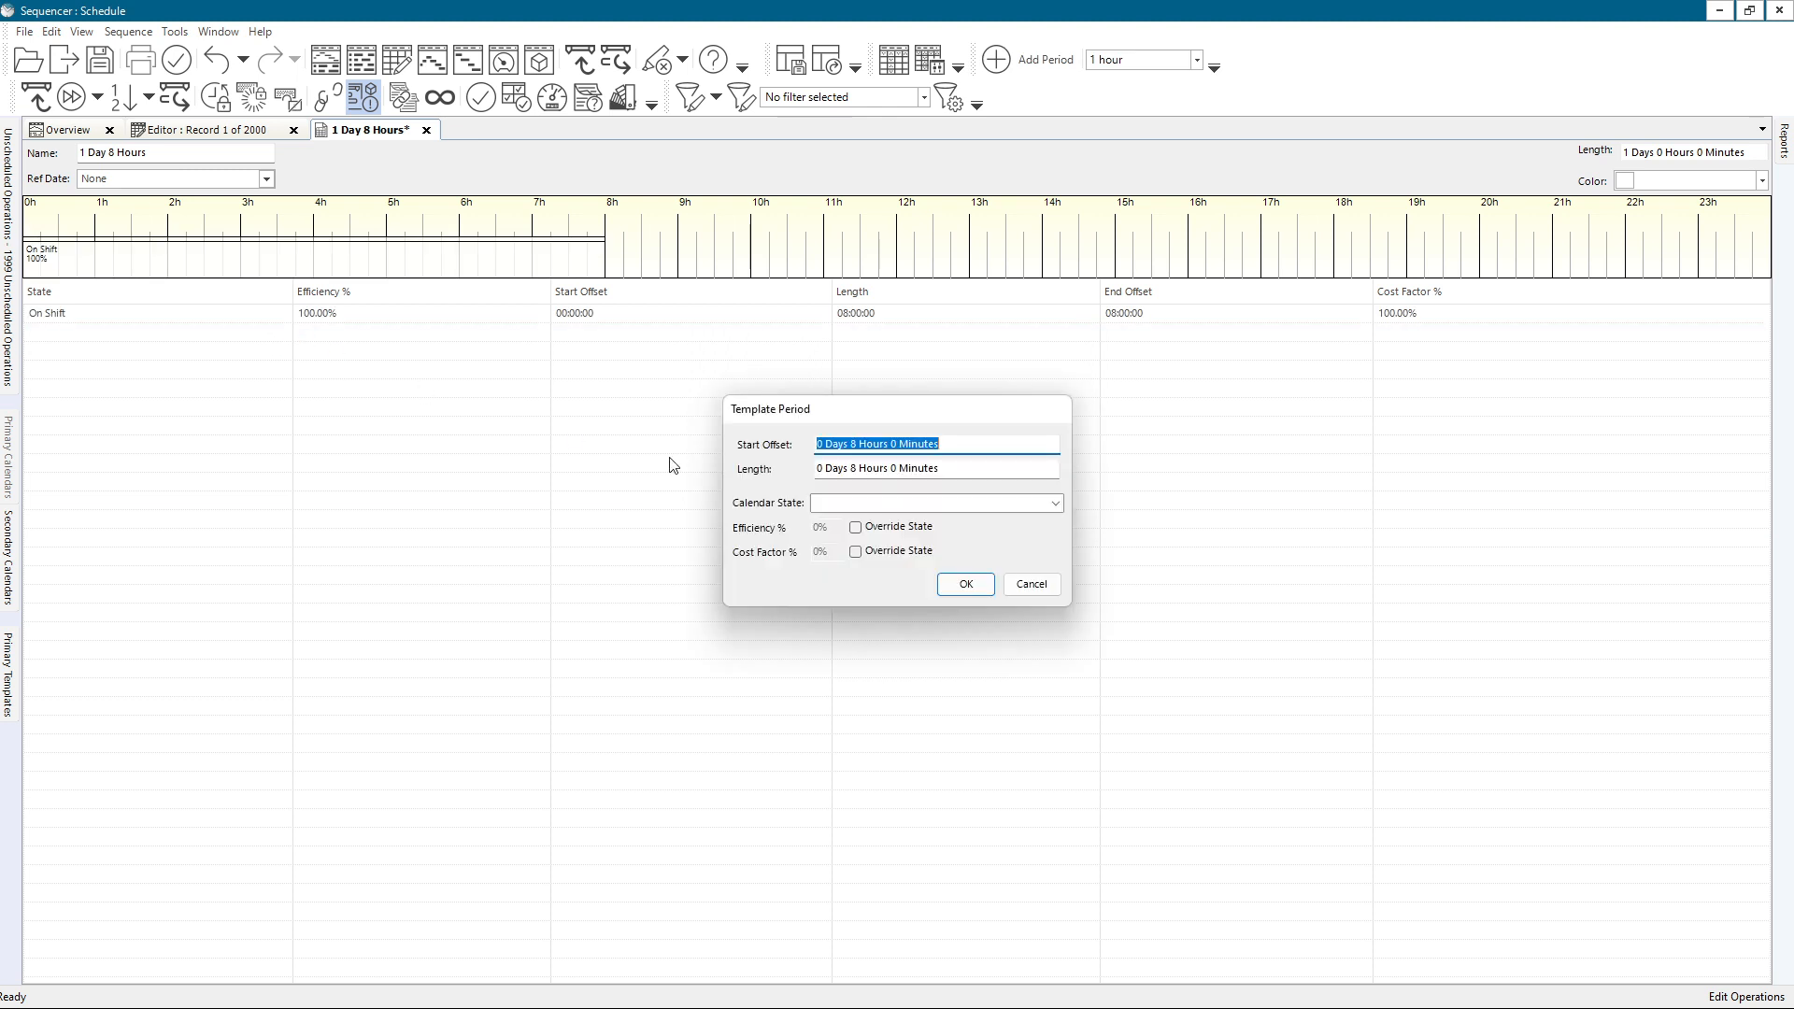
click(1052, 506)
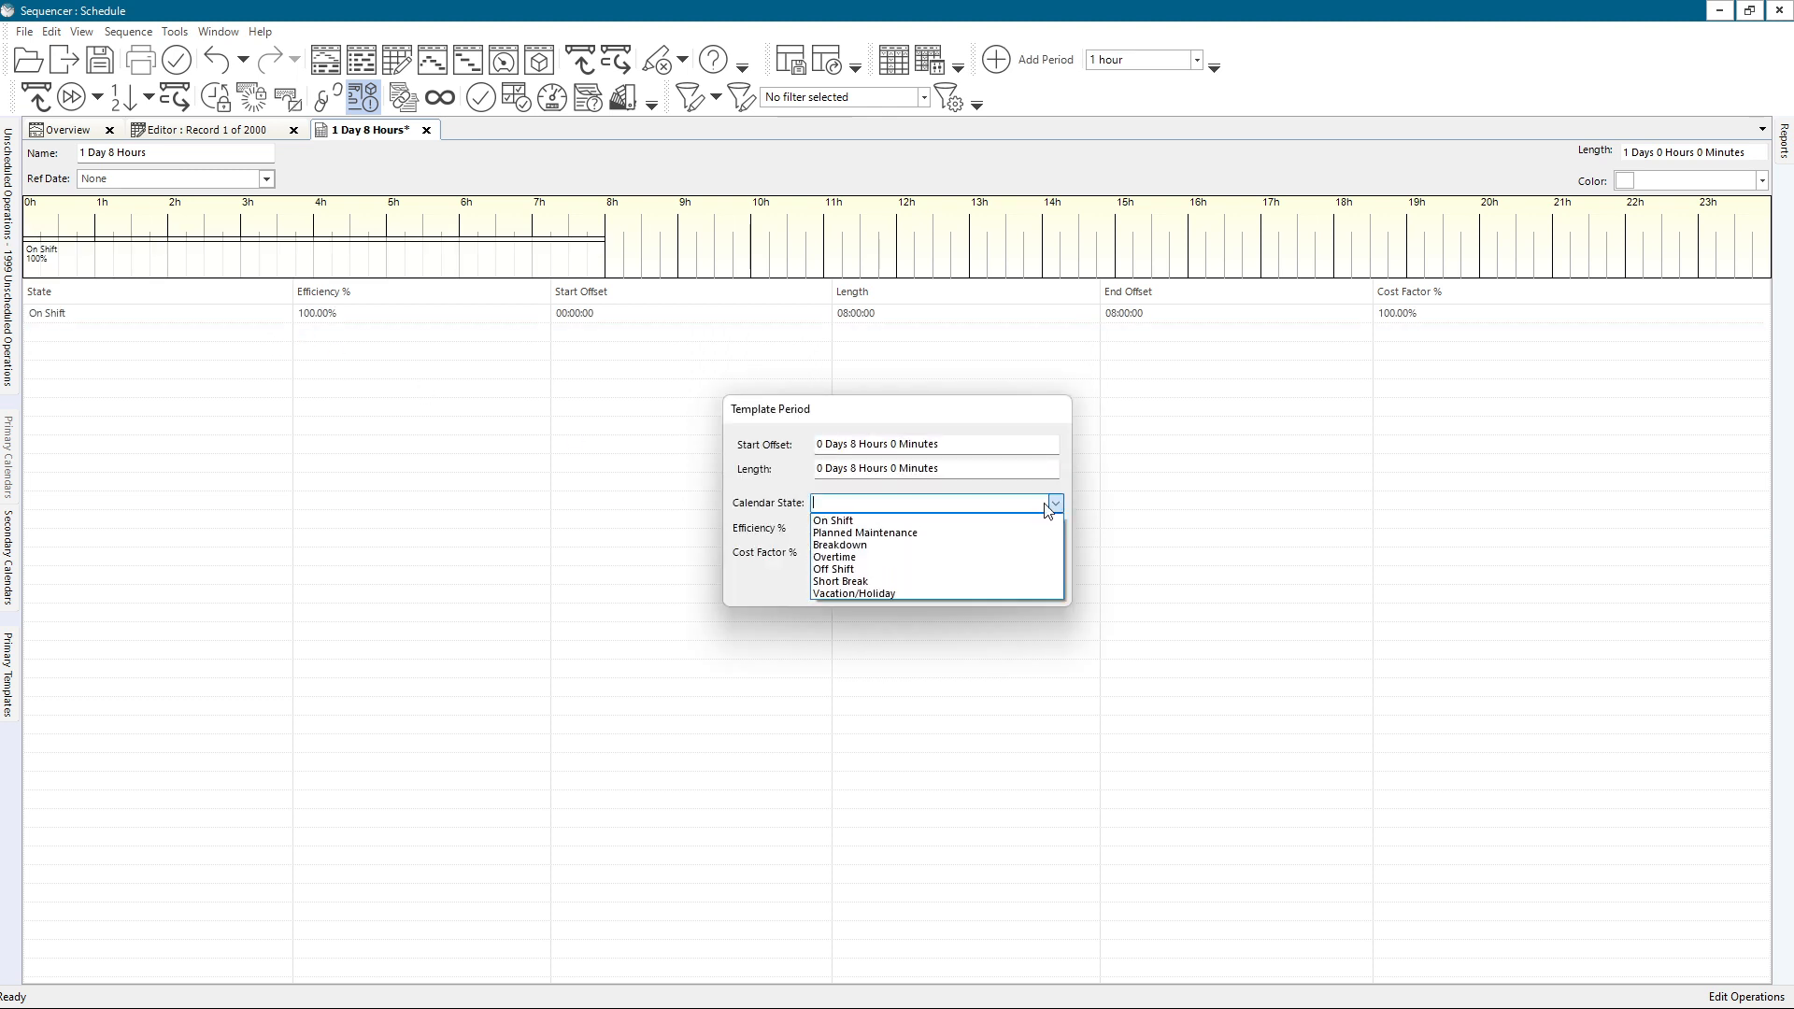
click(931, 570)
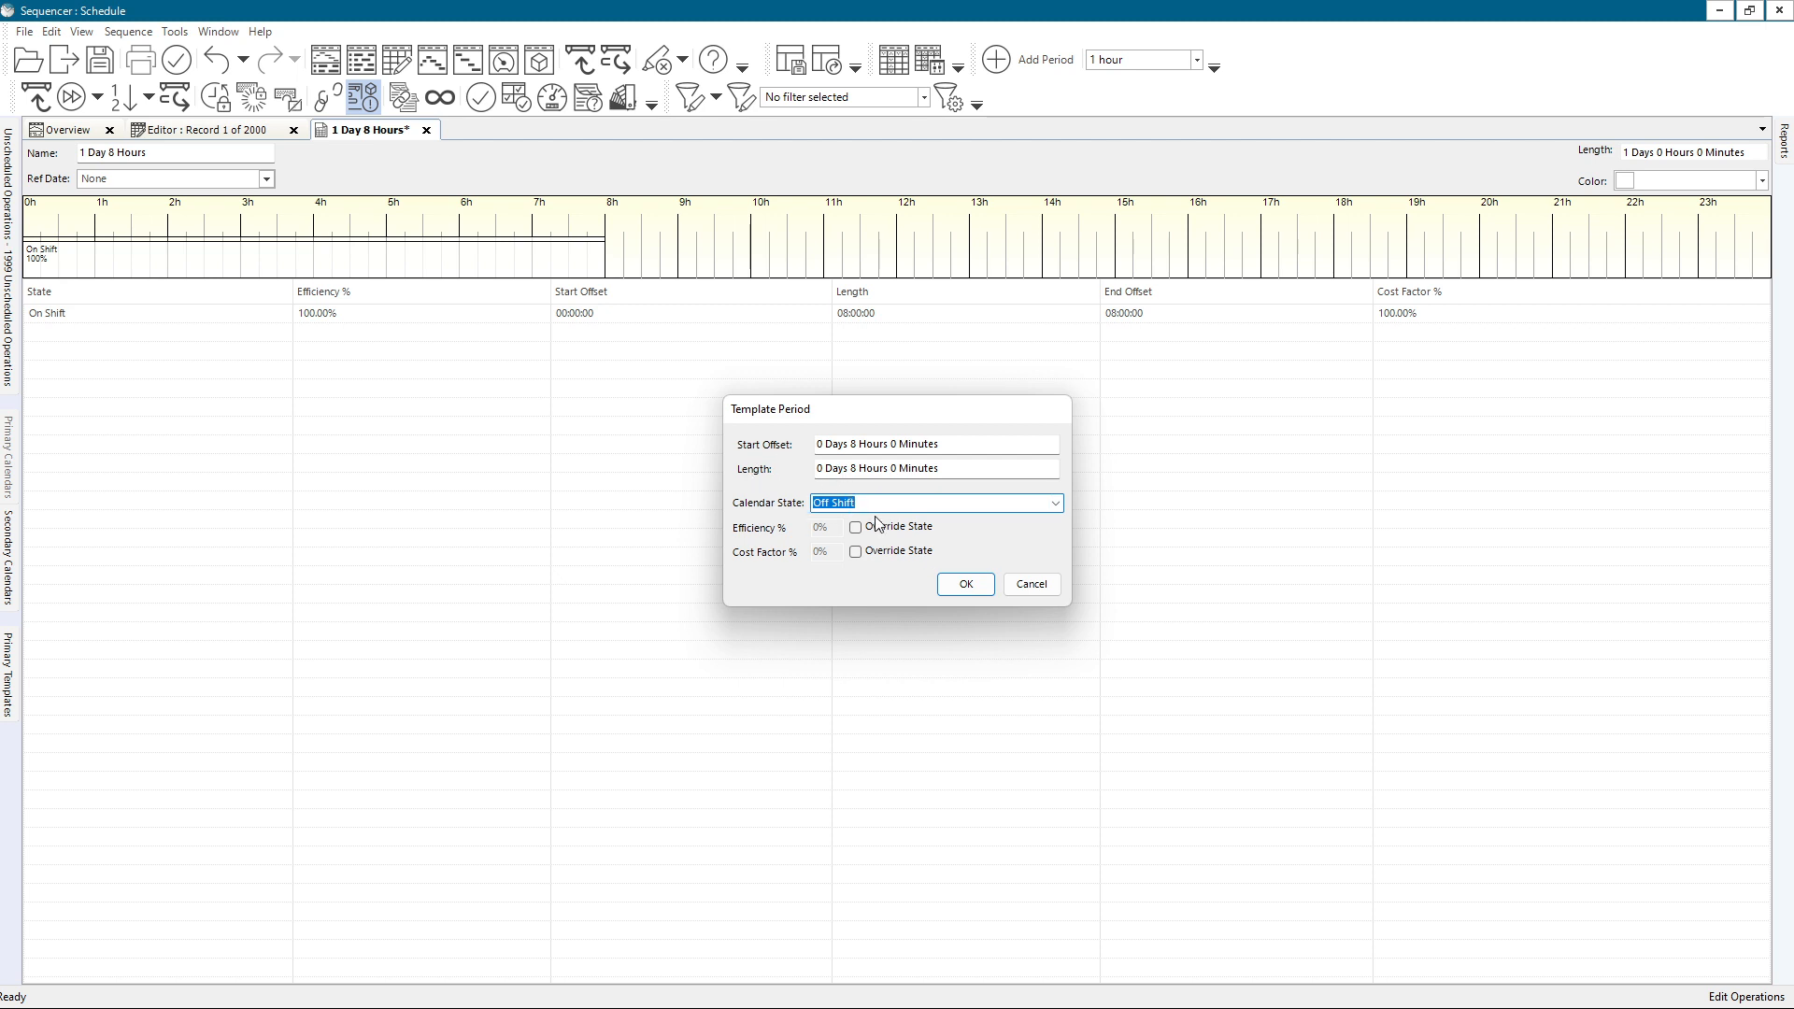
click(1031, 584)
Step: Add an Off Shift period with a length of 1 hour, starting at the 8-hour offset
double_click(328, 336)
drag(954, 469, 755, 442)
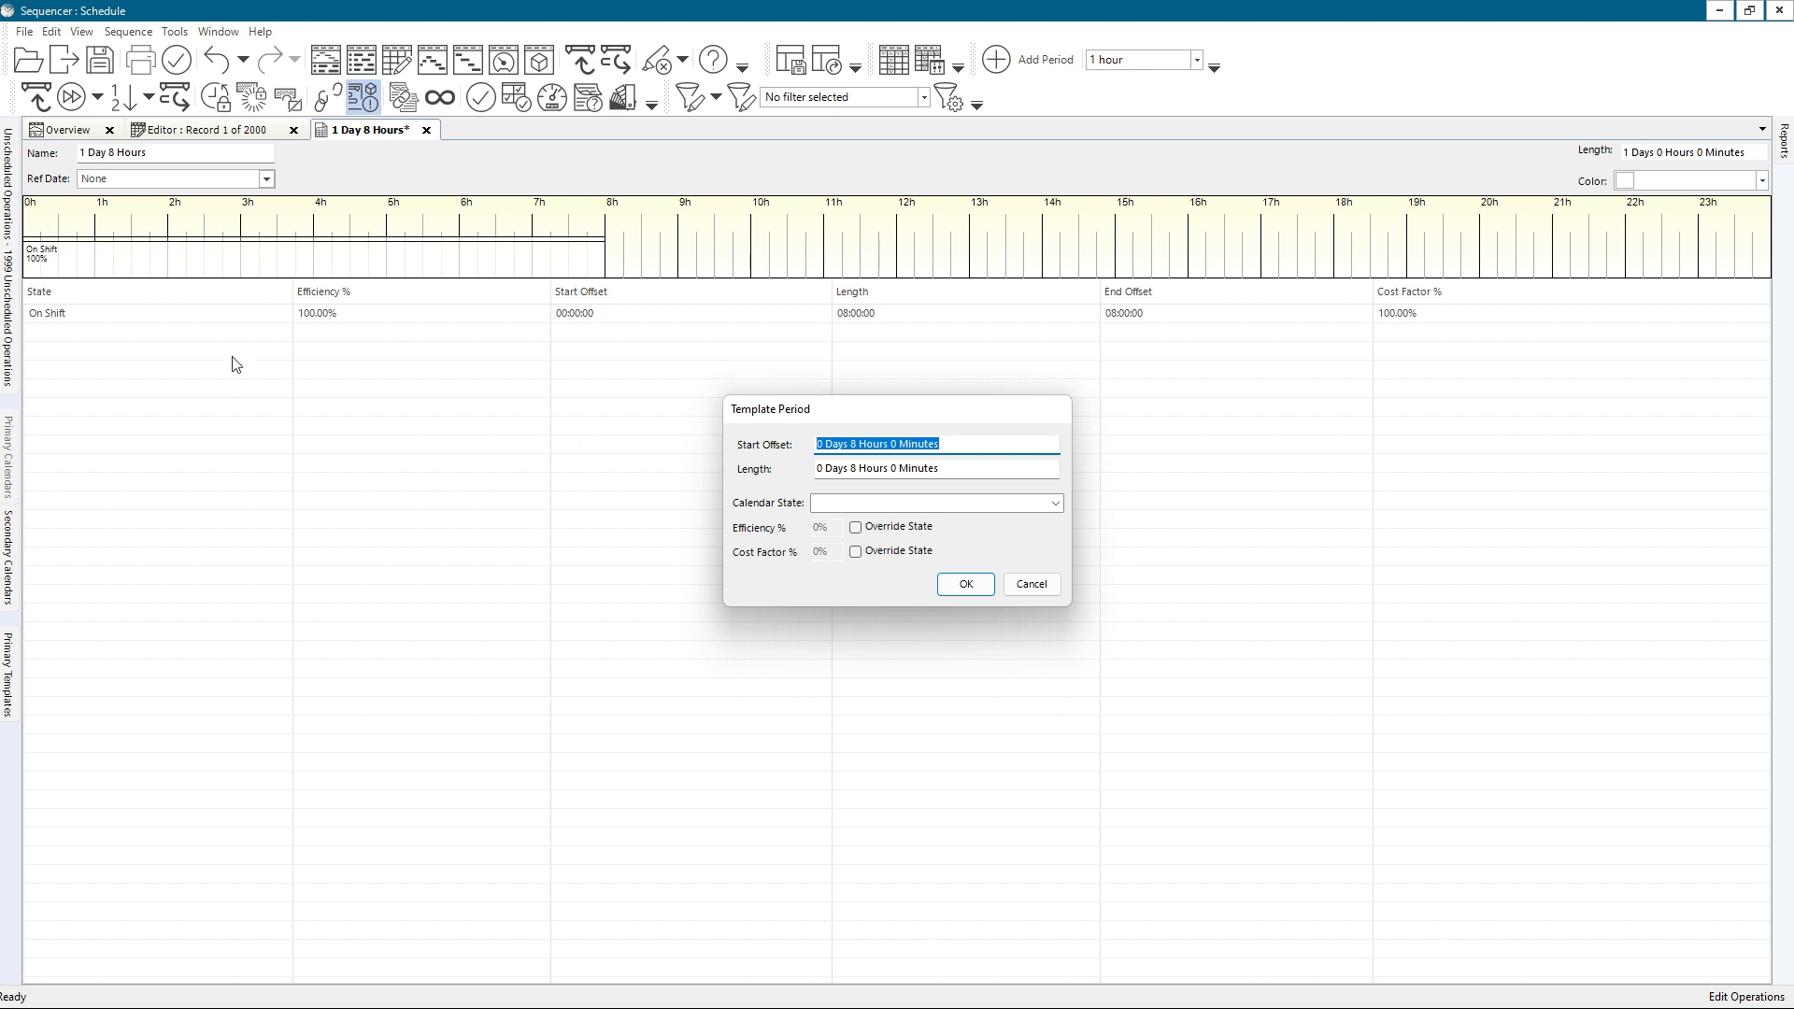
click(856, 465)
click(963, 581)
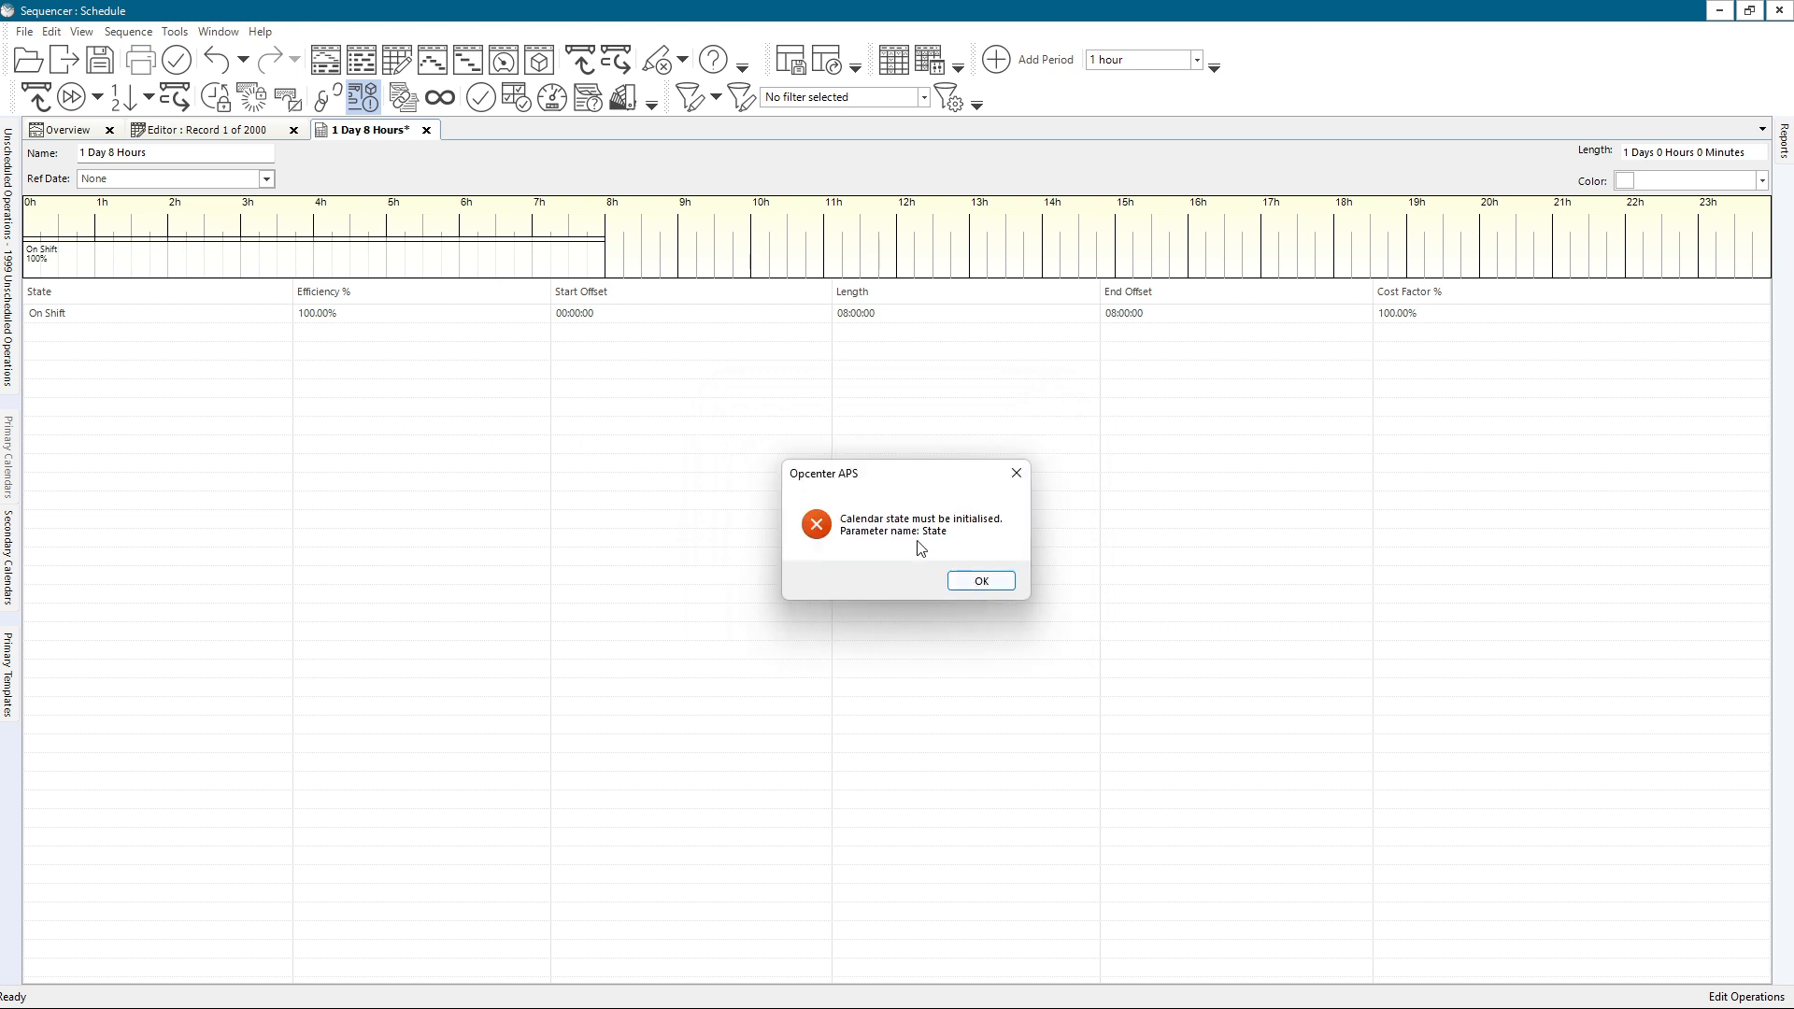
click(981, 581)
click(1055, 503)
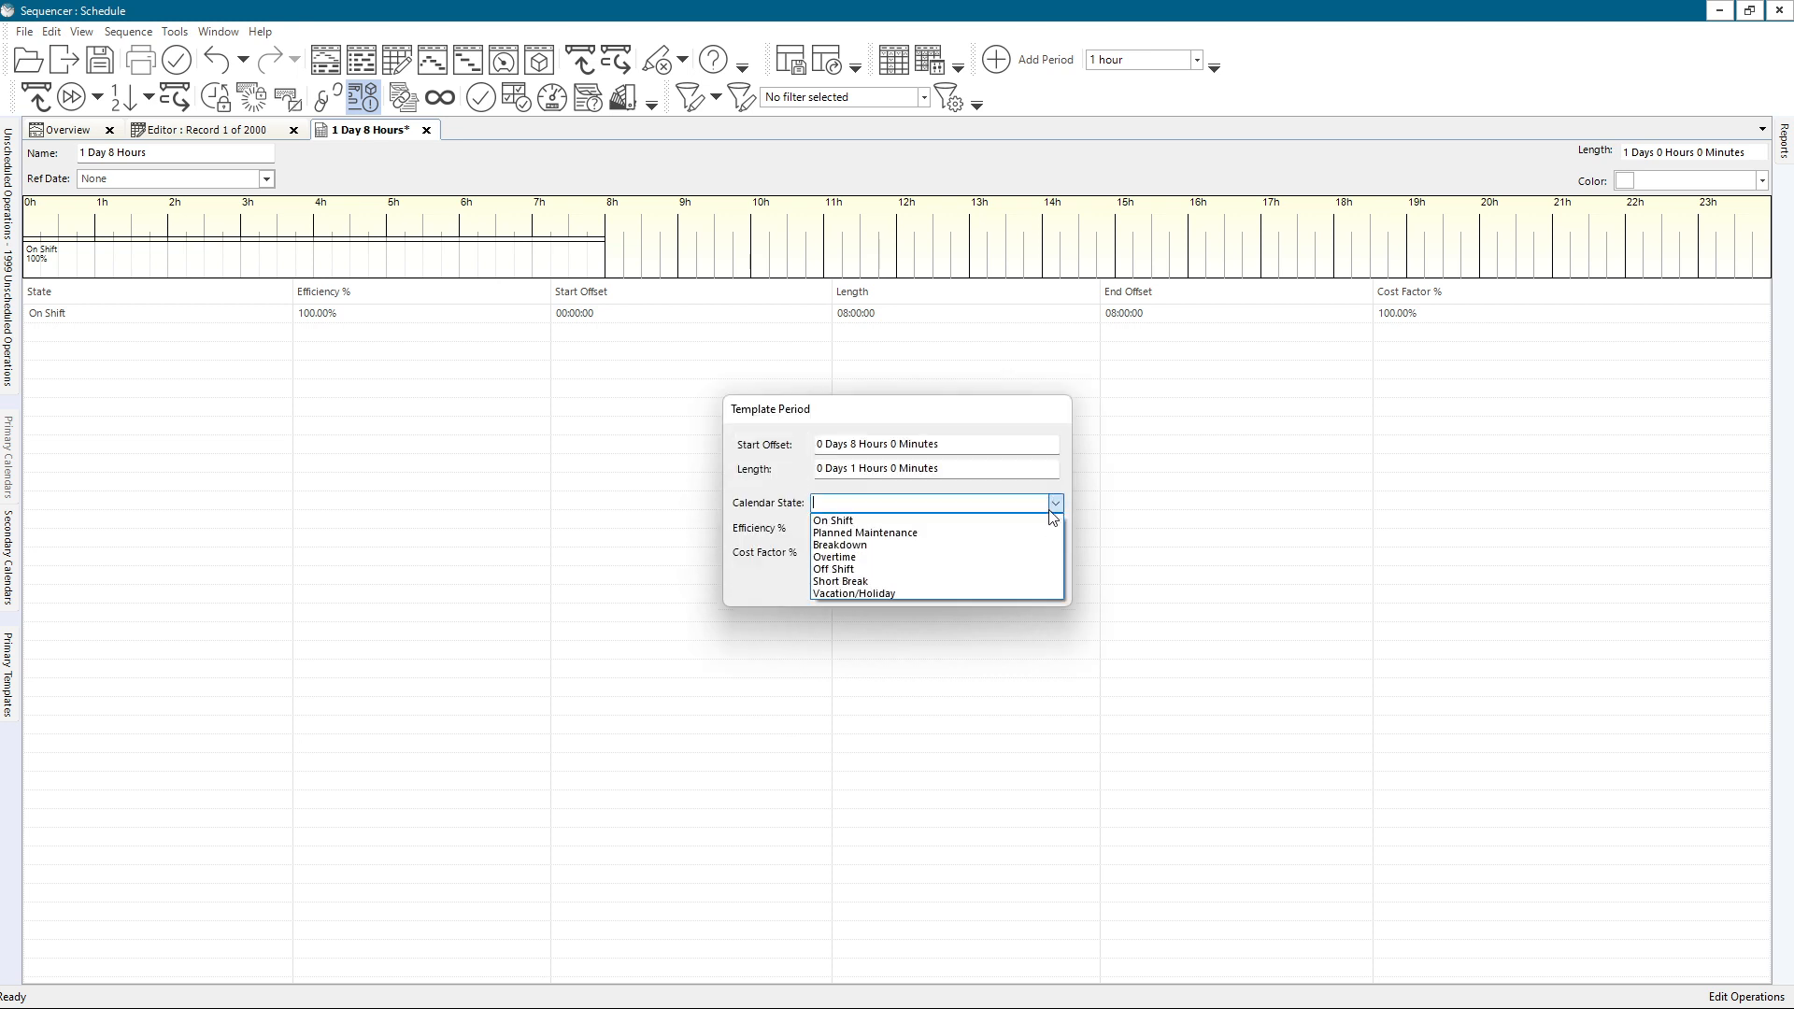
click(992, 569)
click(966, 584)
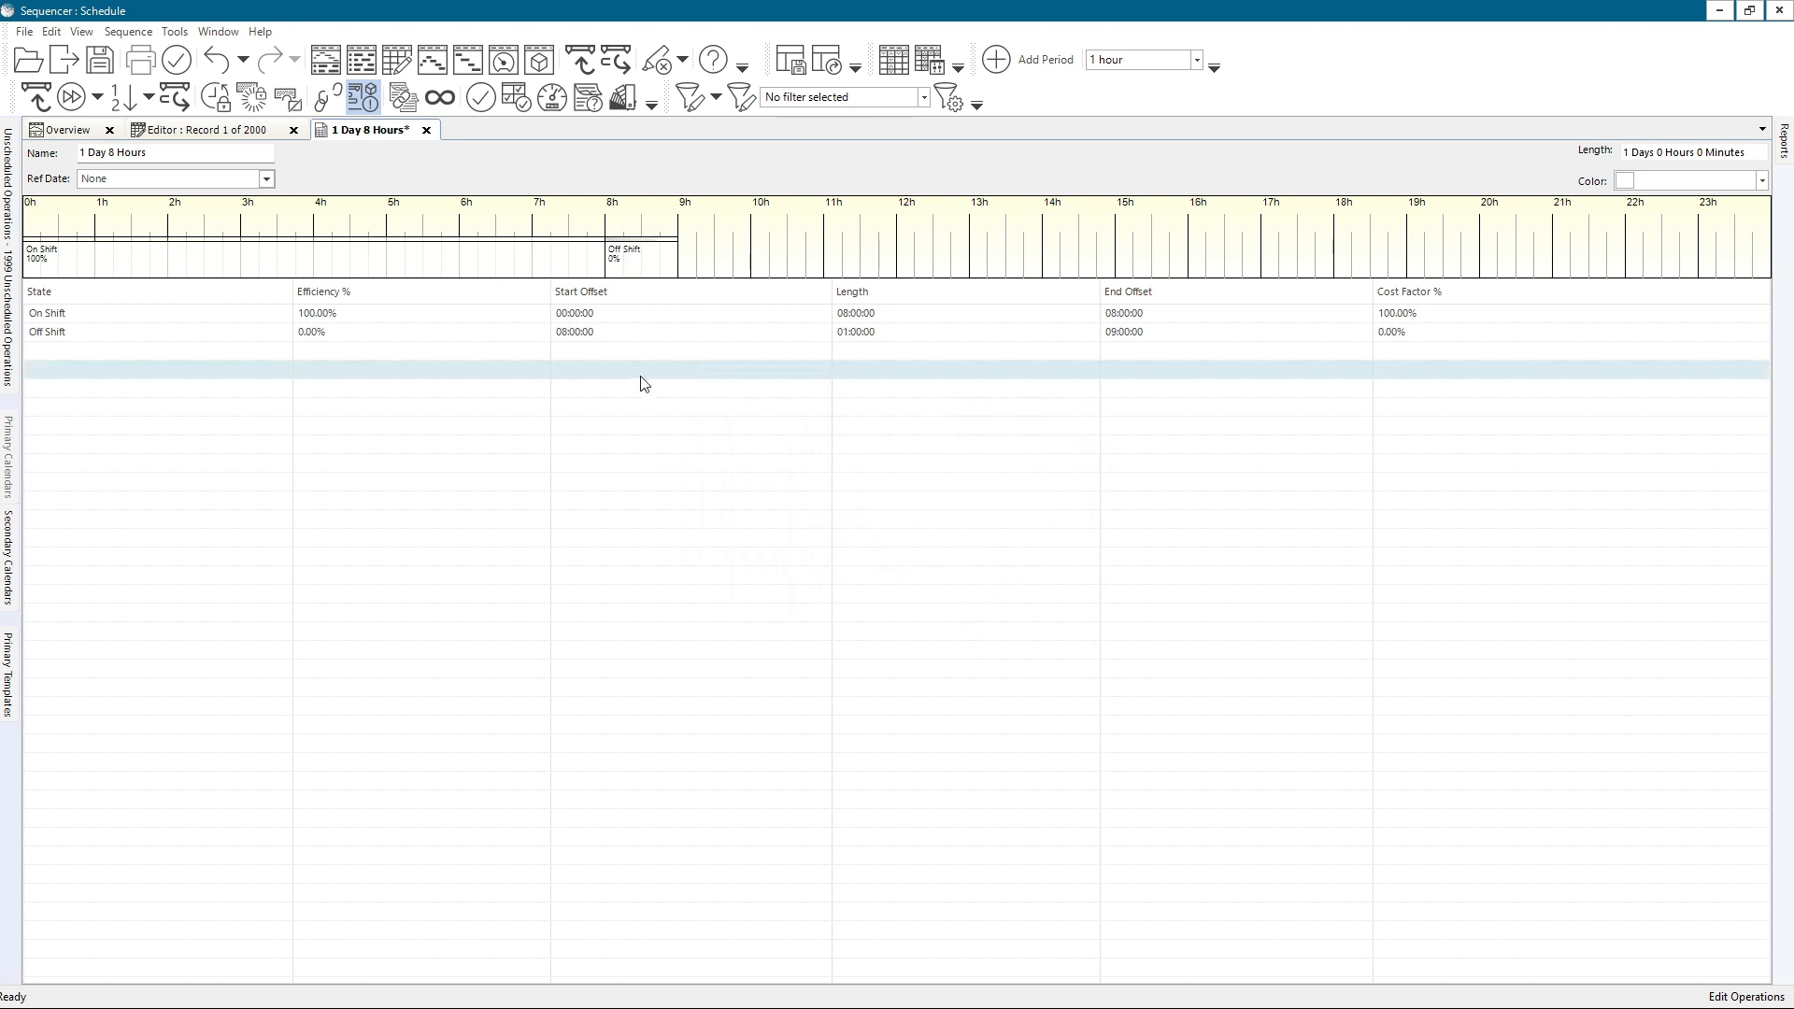
double_click(637, 364)
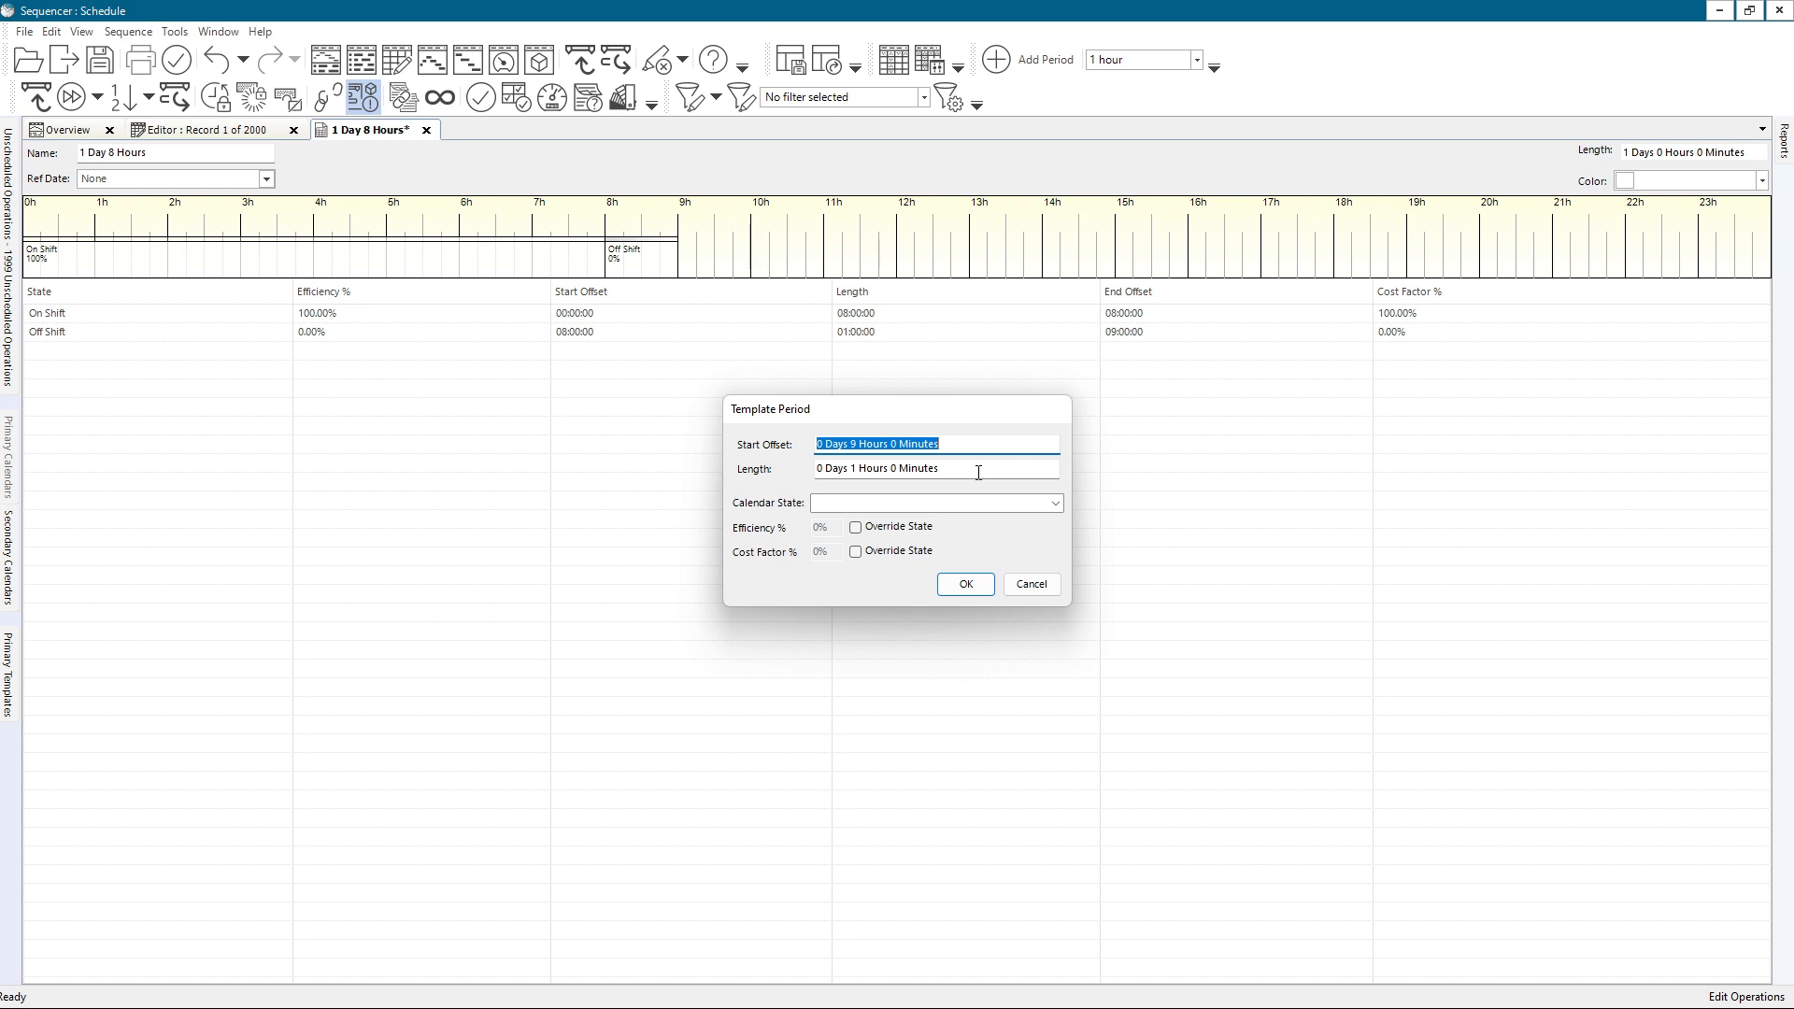
click(858, 443)
click(1032, 584)
Step: Select the On Shift and Off Shift periods to compare their rows with their blocks on the timeline
click(609, 333)
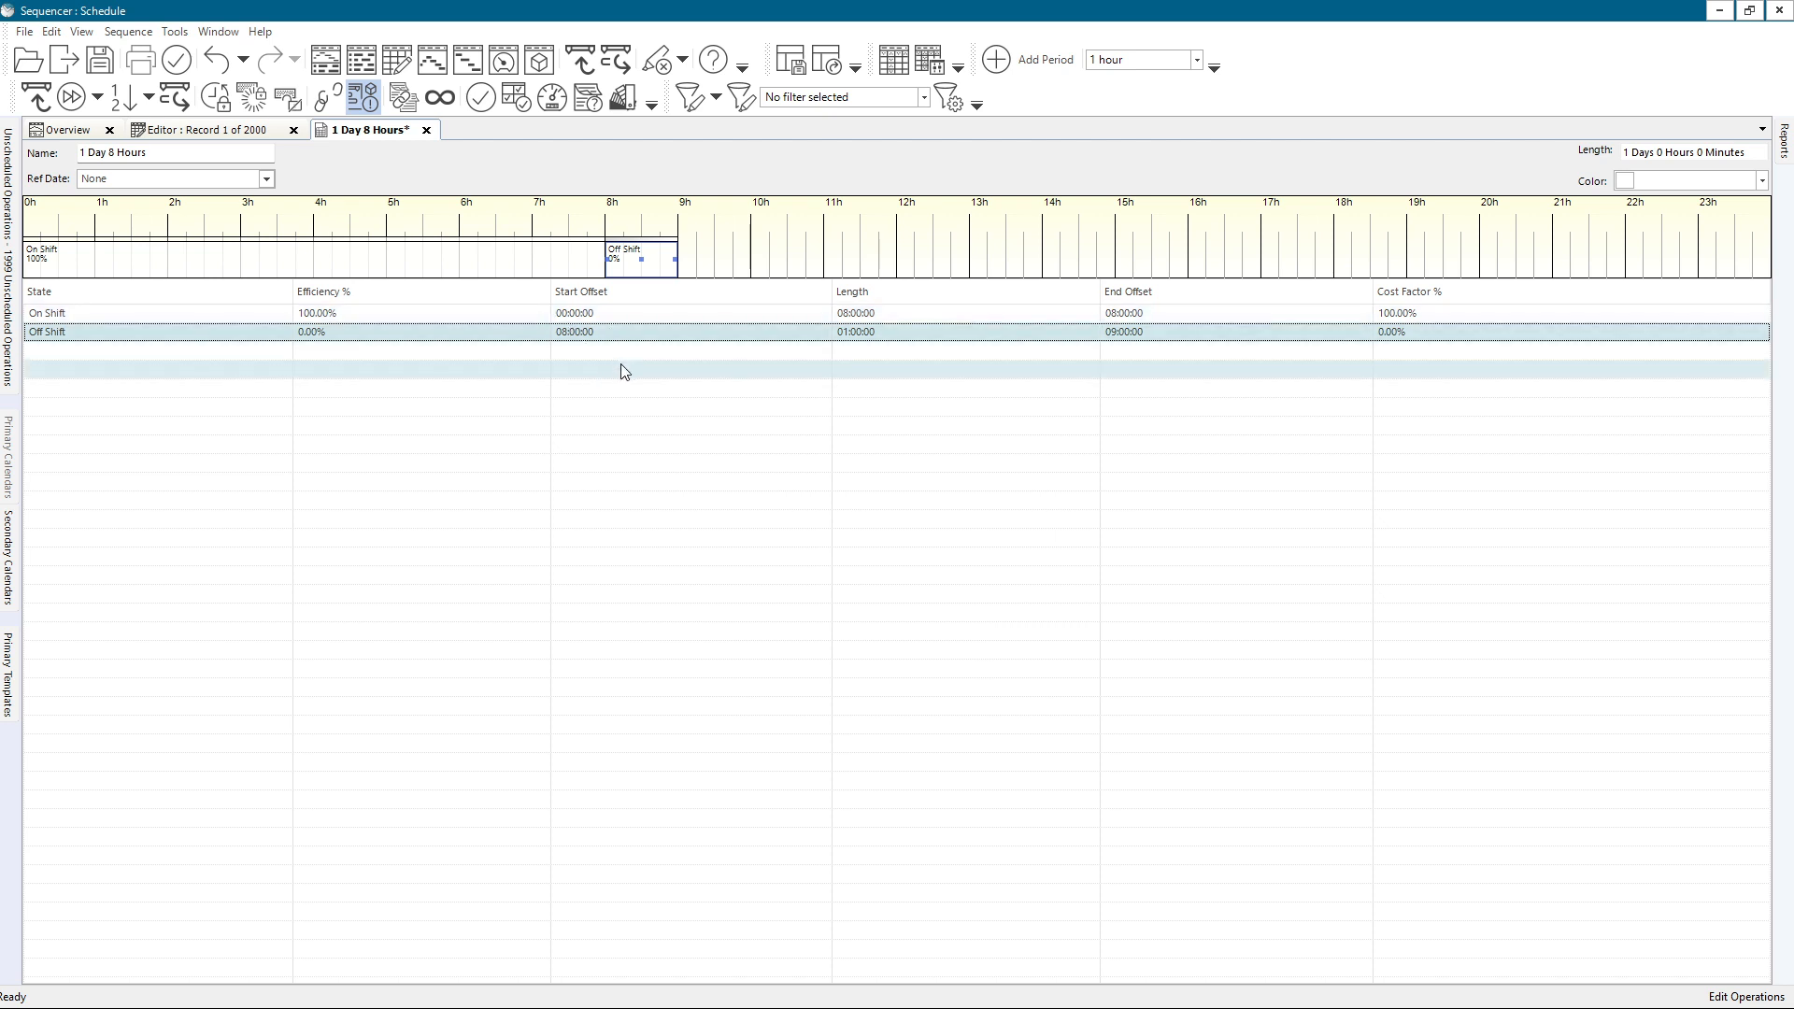
ctrl+click(609, 316)
click(605, 335)
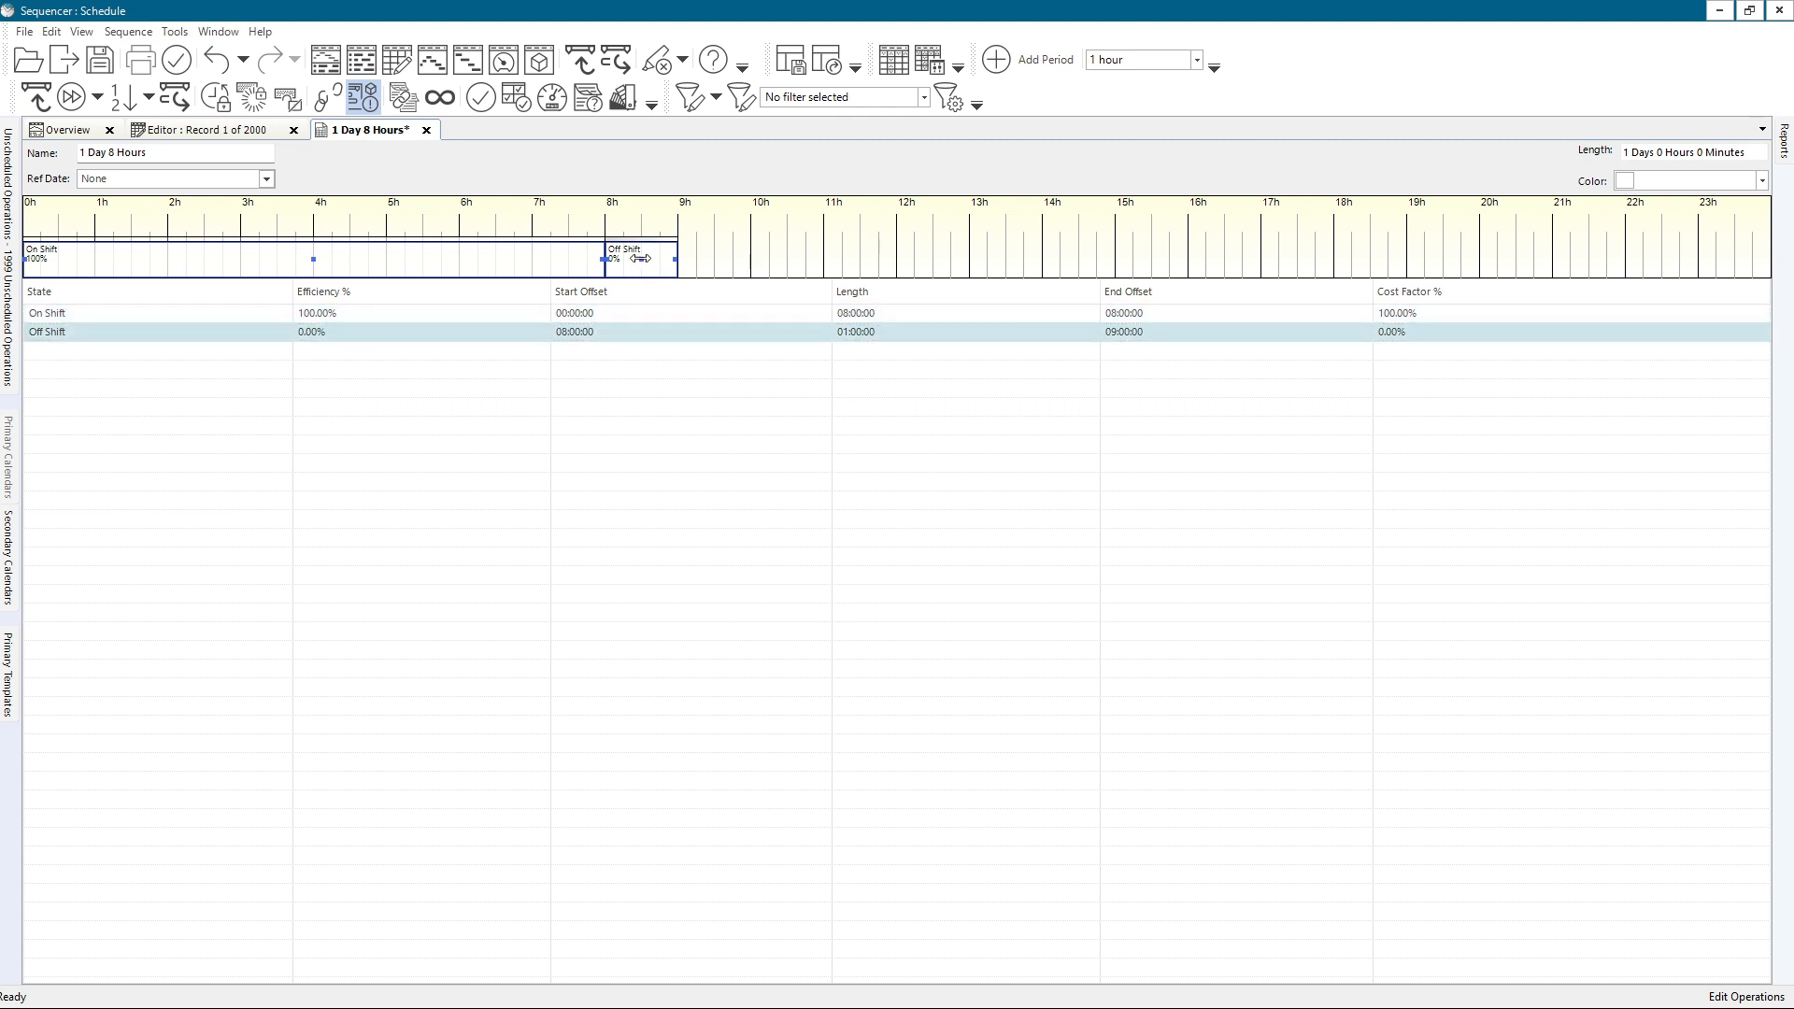
drag(673, 258, 629, 257)
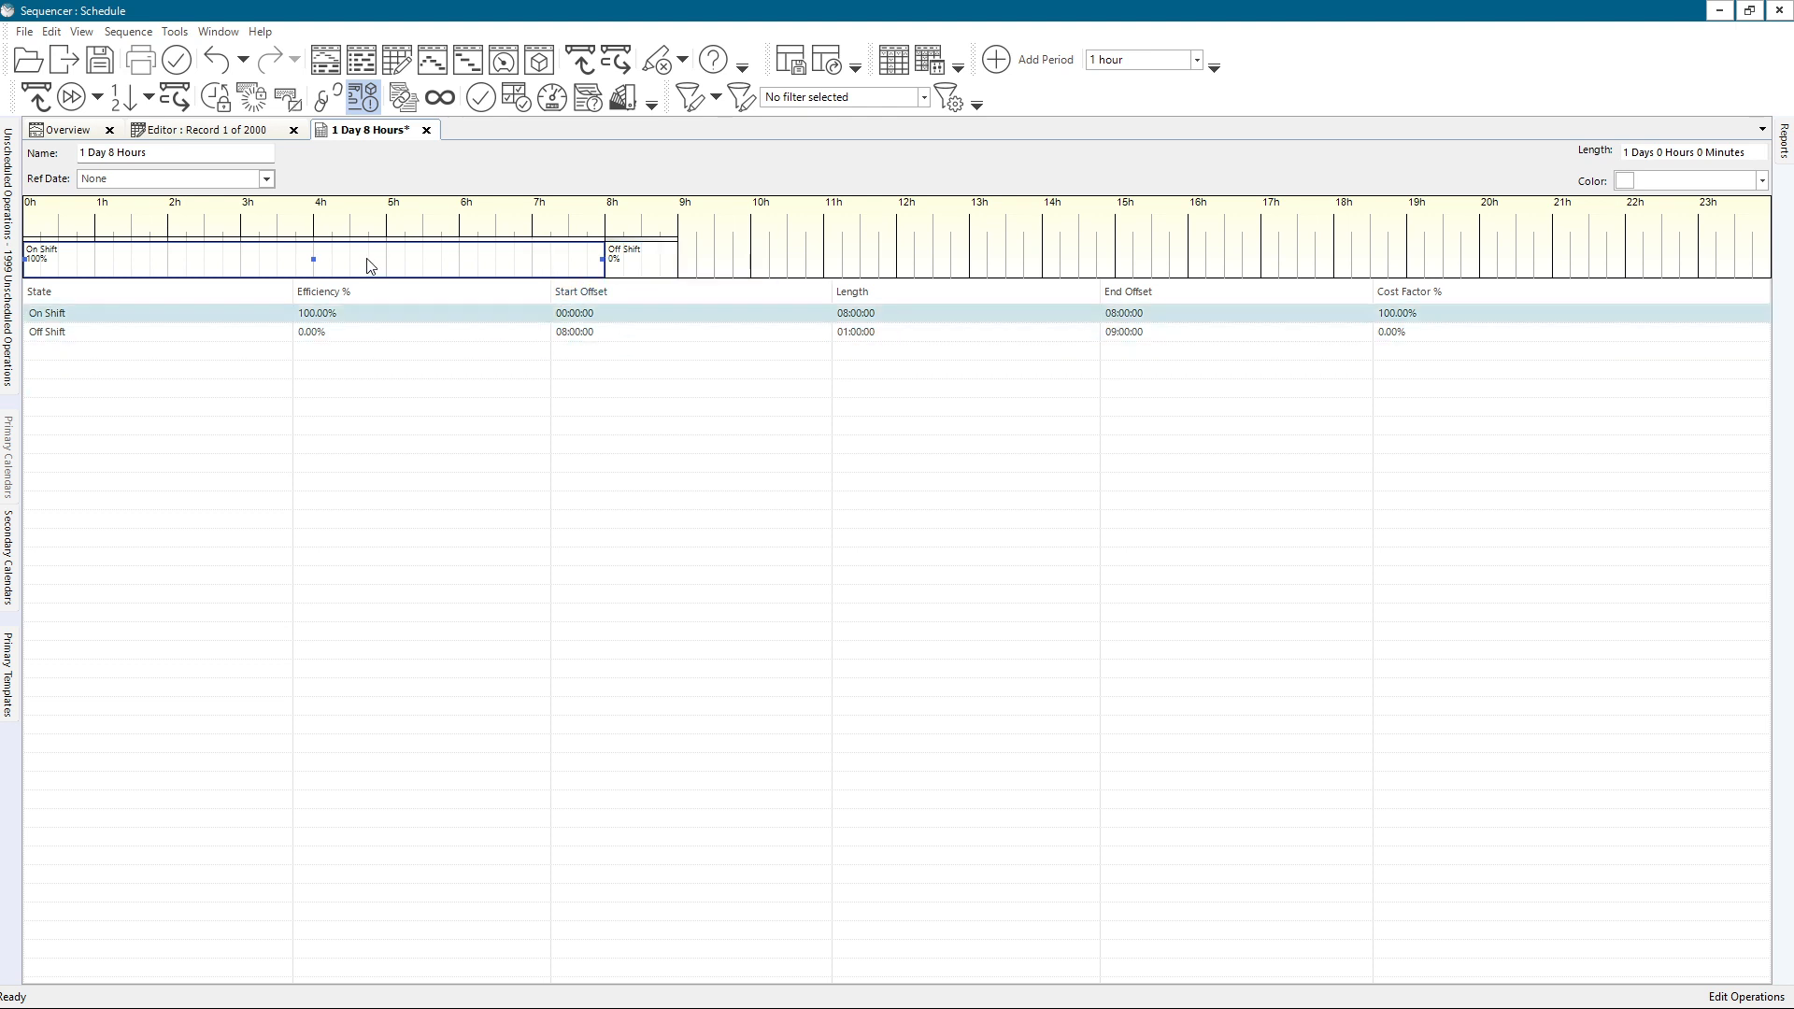
click(669, 267)
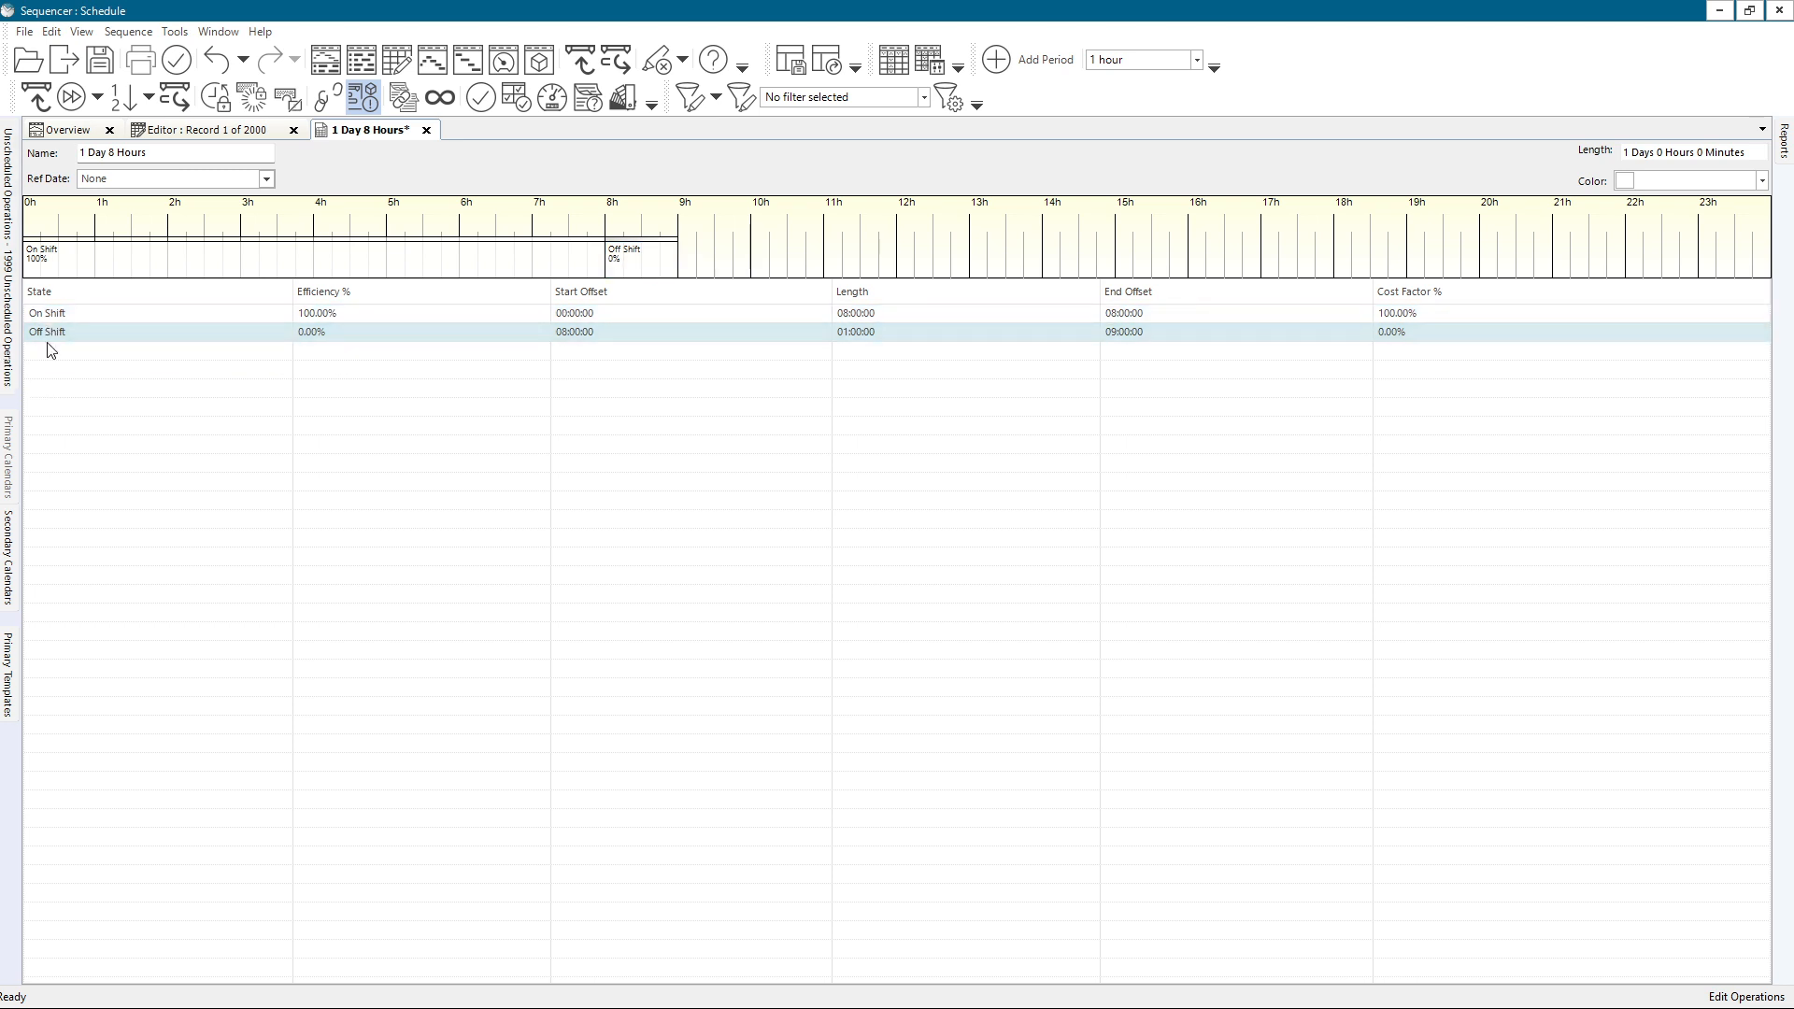
Step: Stretch the Off Shift period on the timeline to the end of the day, making it 16 hours long
click(632, 269)
mouse_move(642, 269)
mouse_down()
mouse_move(1653, 259)
mouse_move(624, 259)
mouse_up()
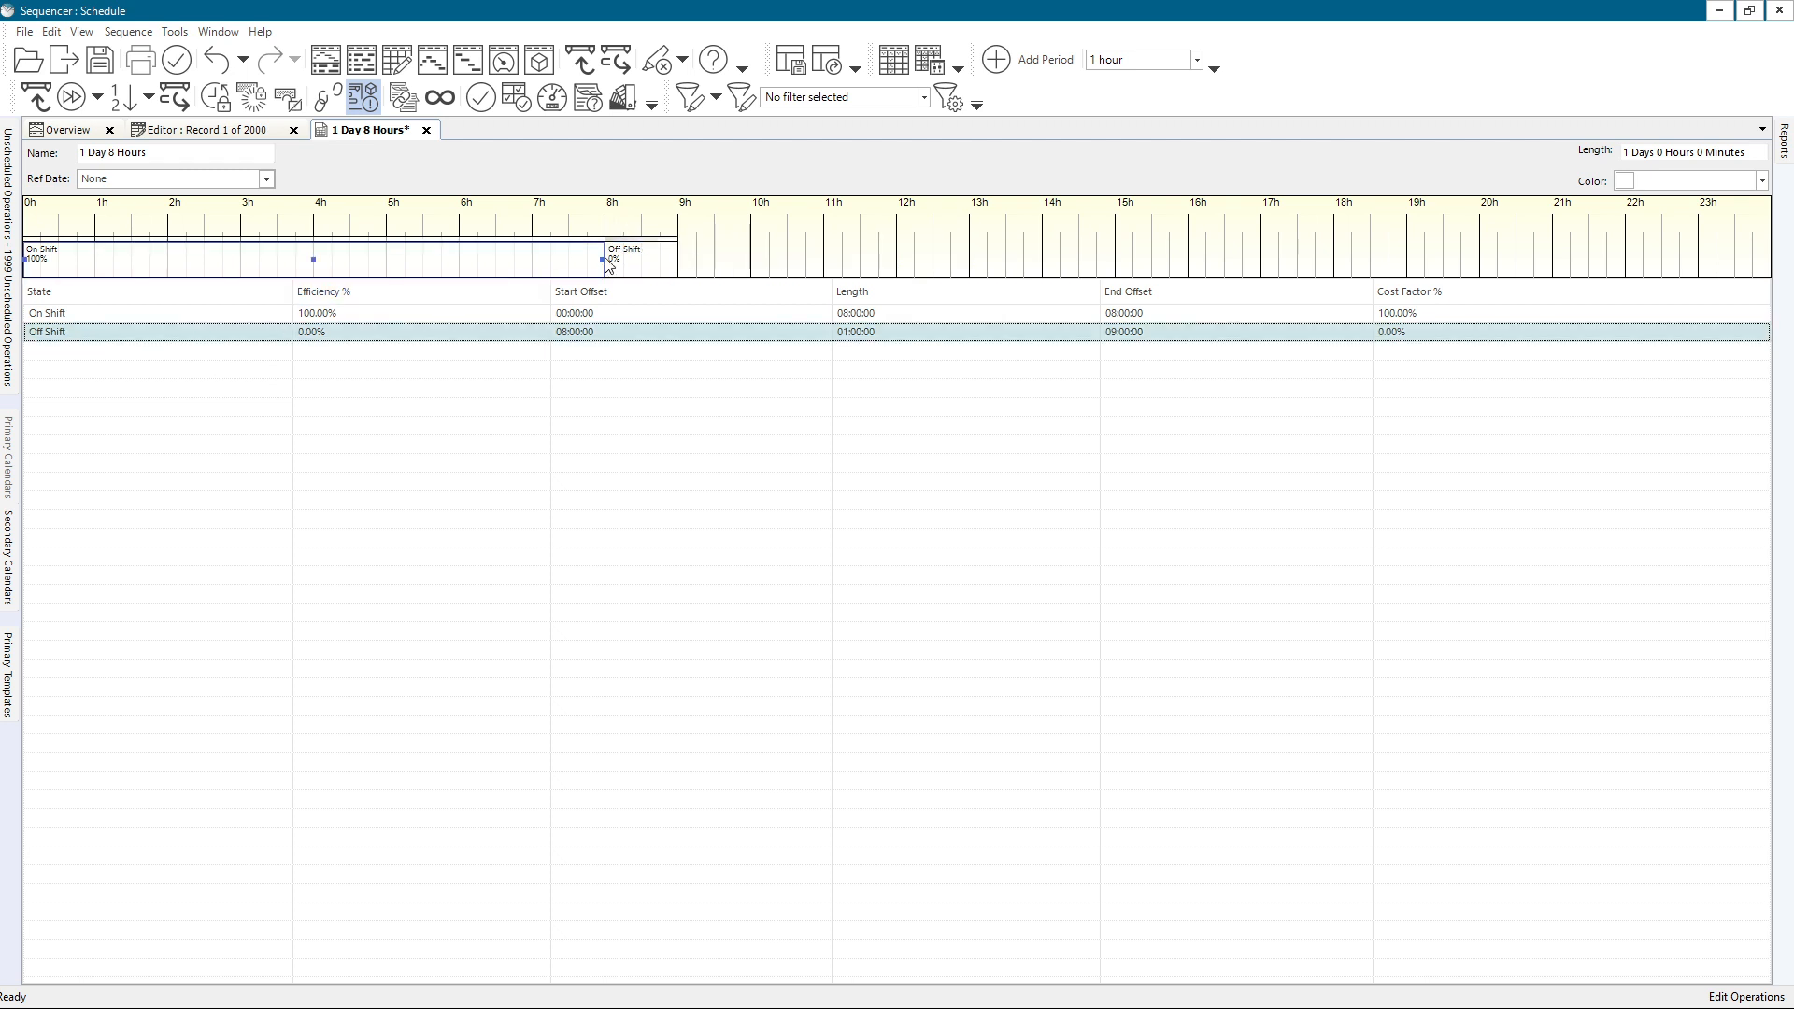
mouse_move(641, 264)
mouse_down()
mouse_move(753, 259)
mouse_move(590, 260)
mouse_move(761, 261)
mouse_move(607, 259)
mouse_up()
drag(824, 260, 1766, 257)
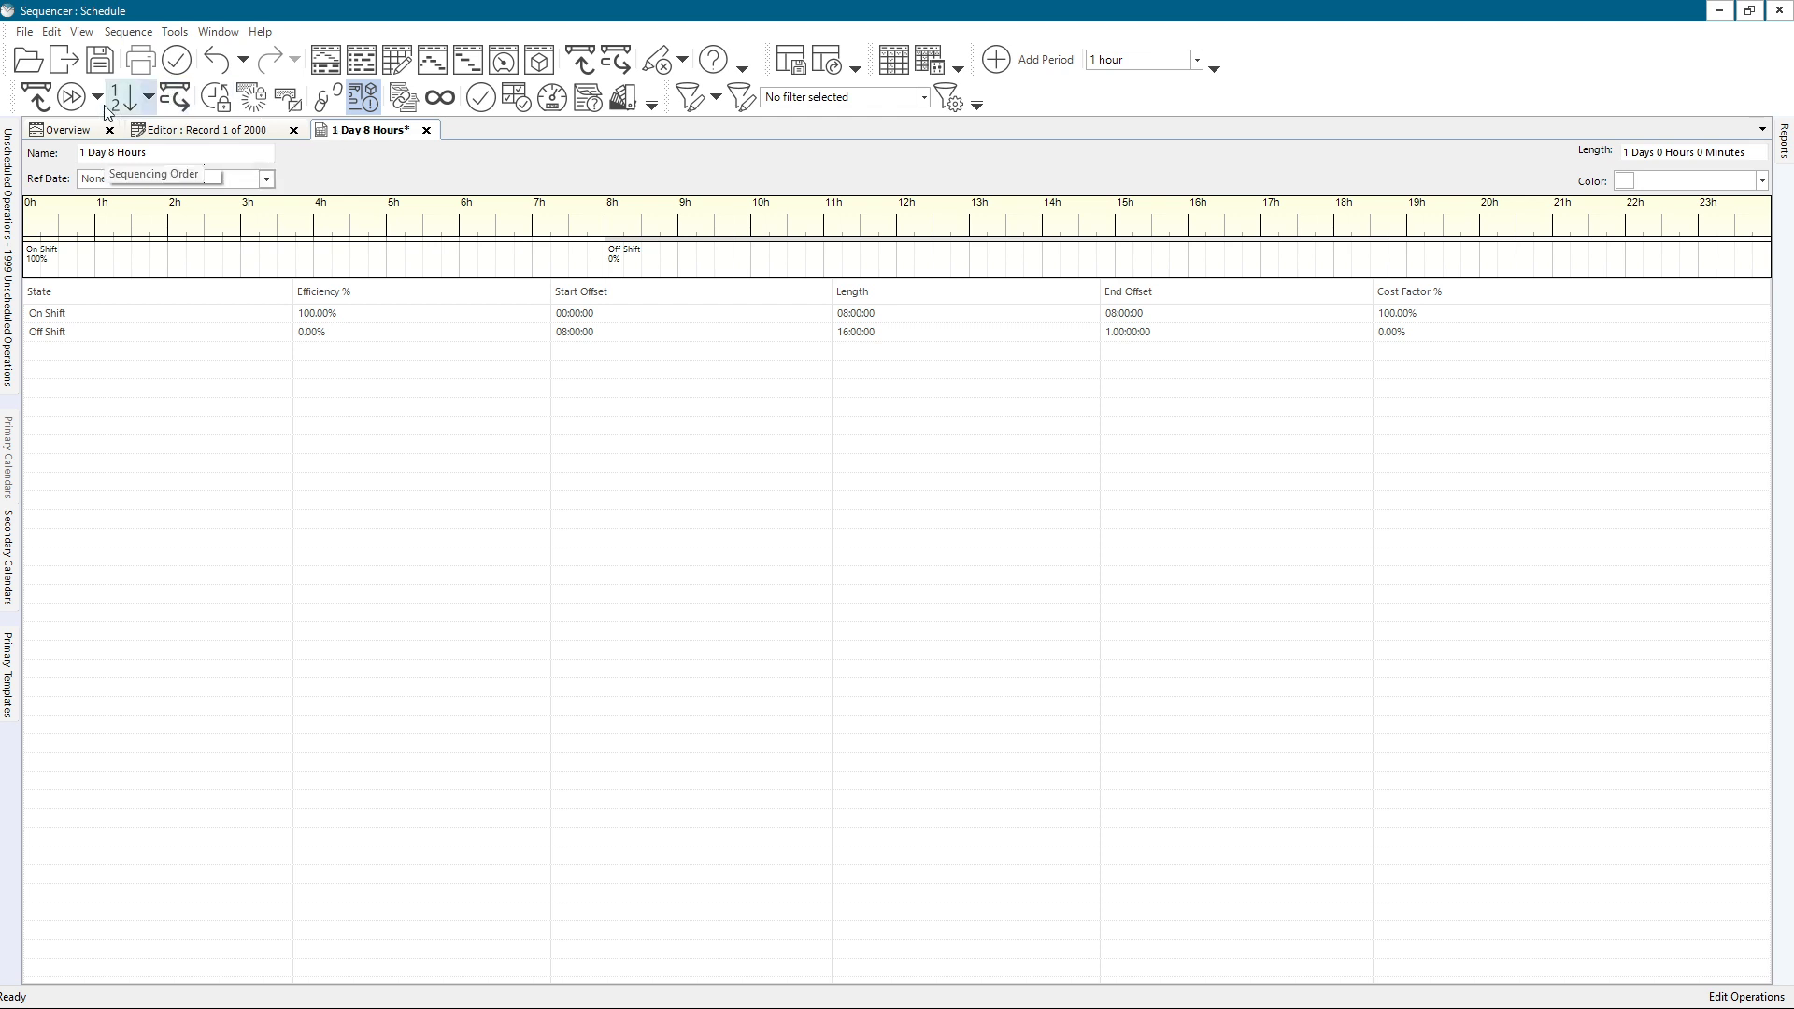
Step: Save the 1 Day 8 Hours template and close it after checking the list of primary templates
click(100, 59)
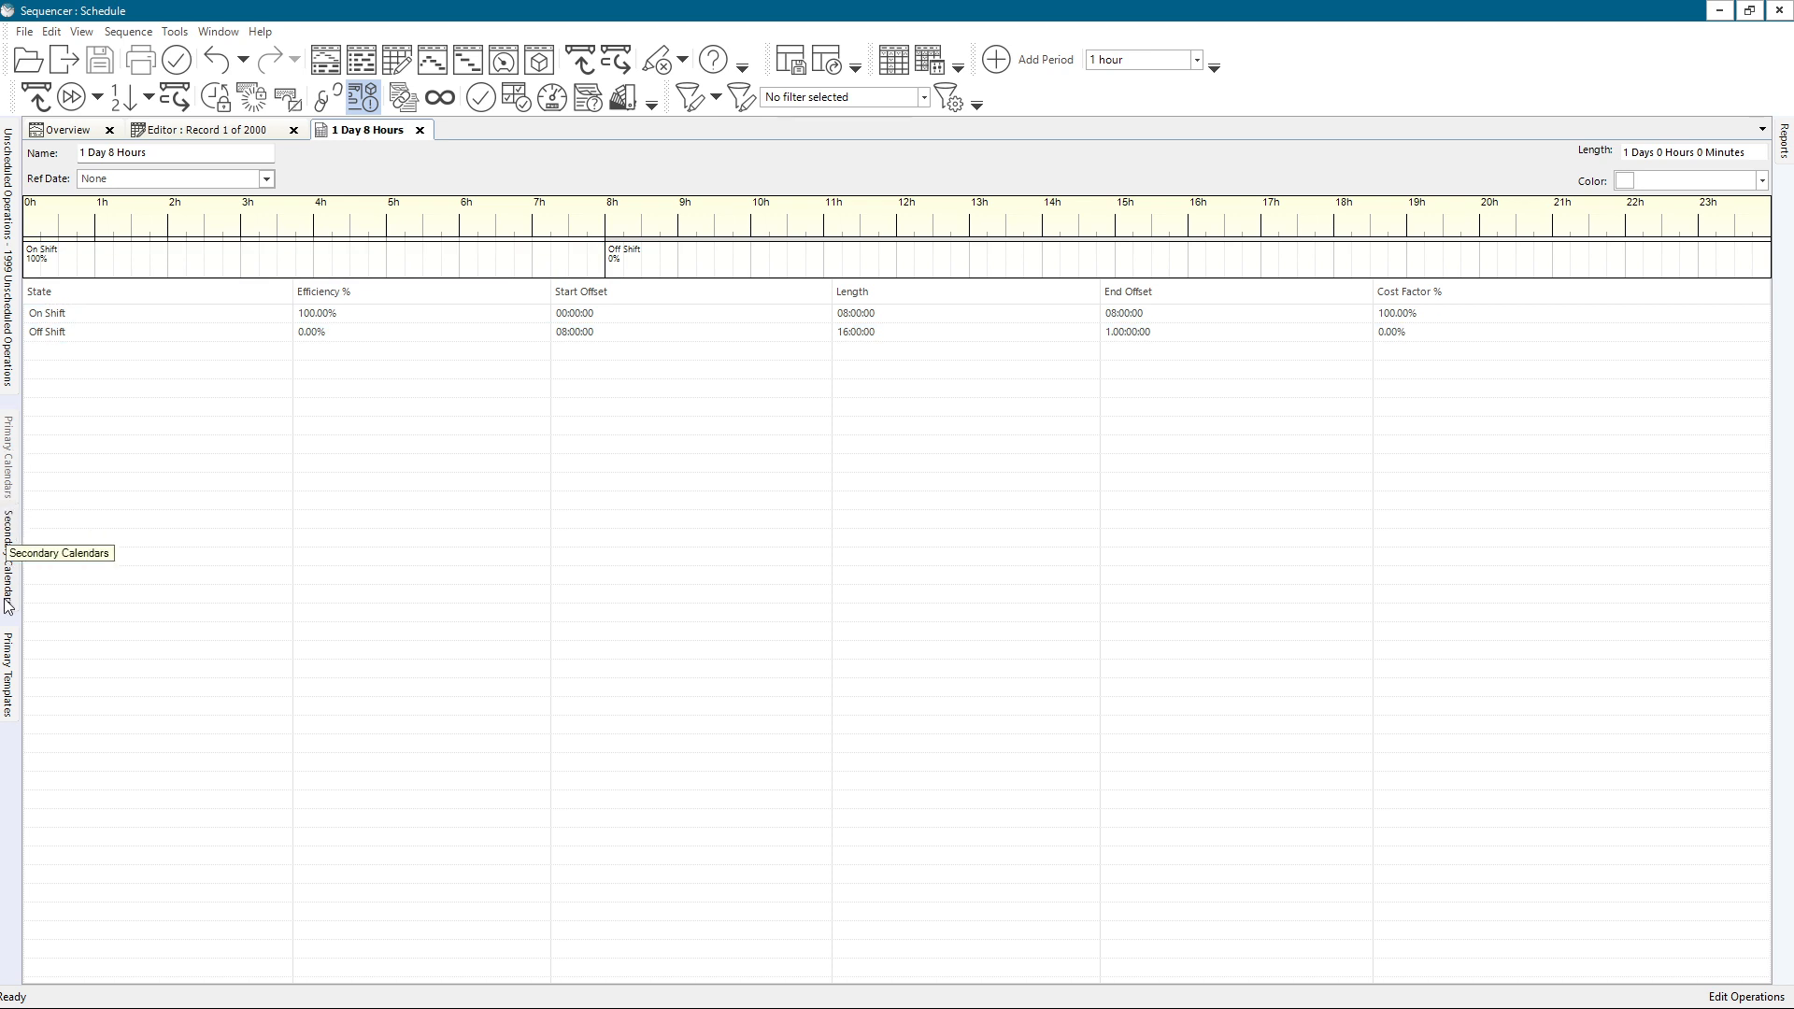
click(9, 655)
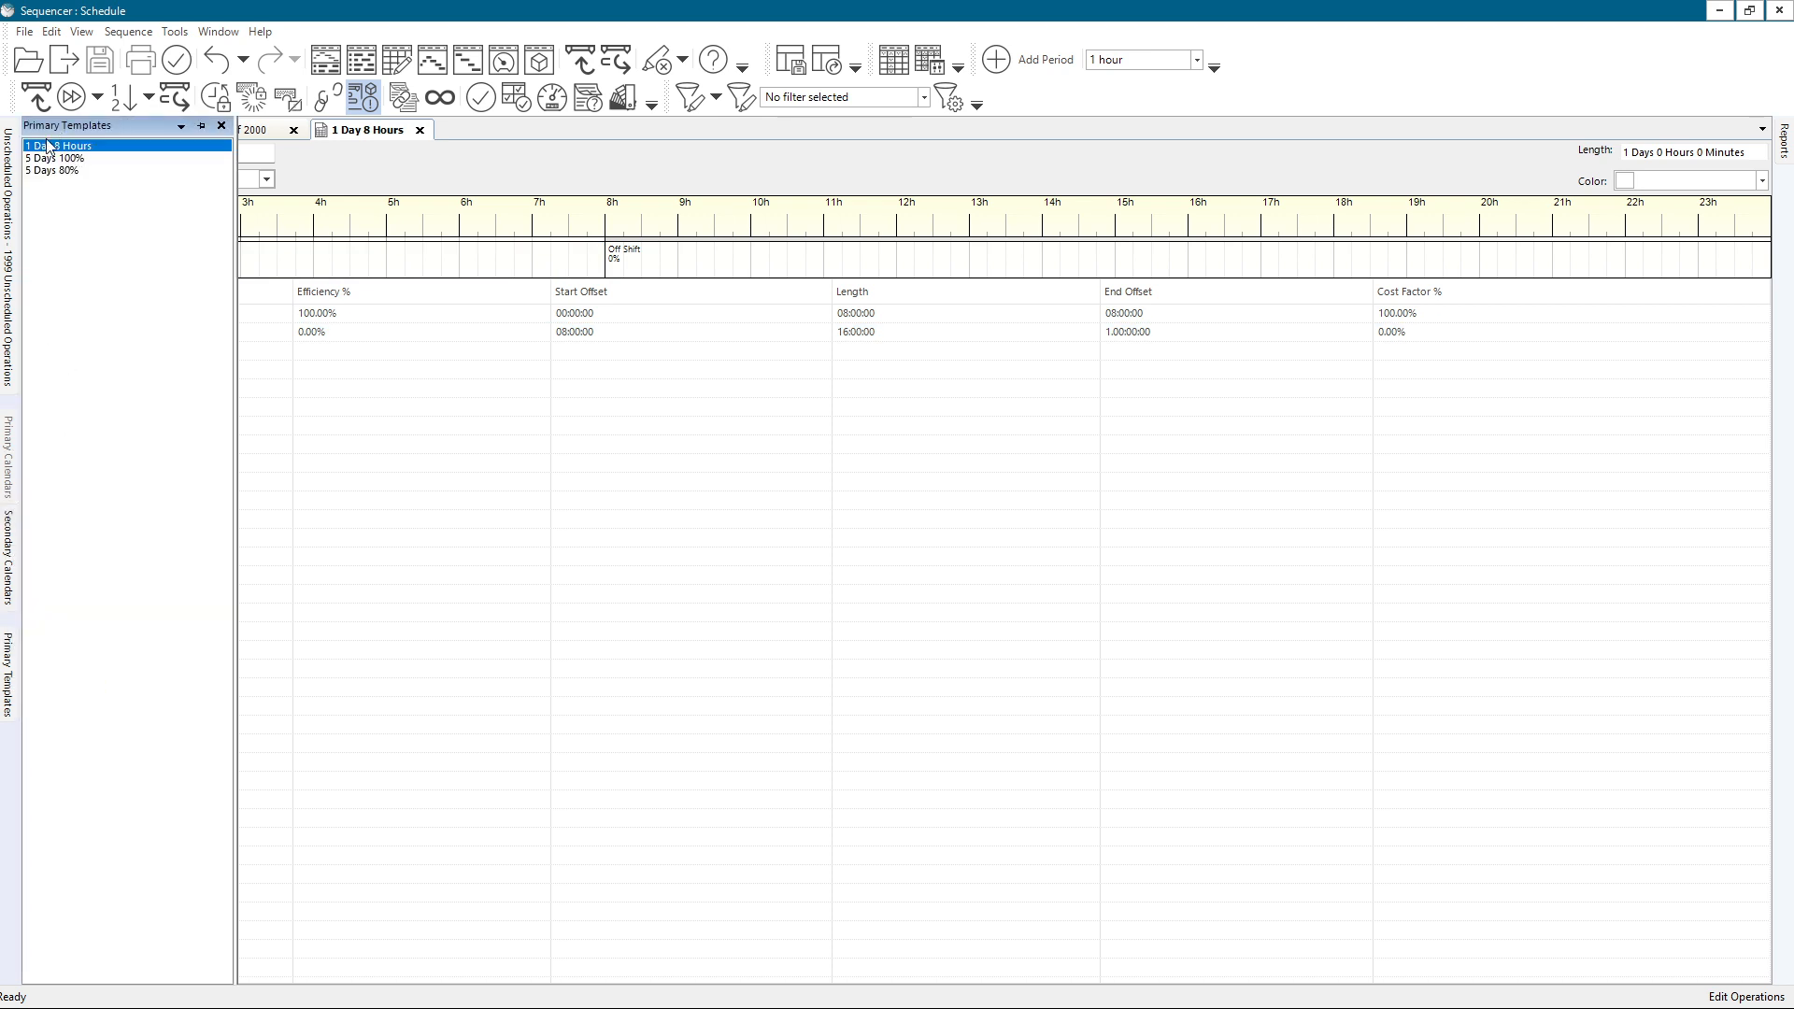
click(420, 130)
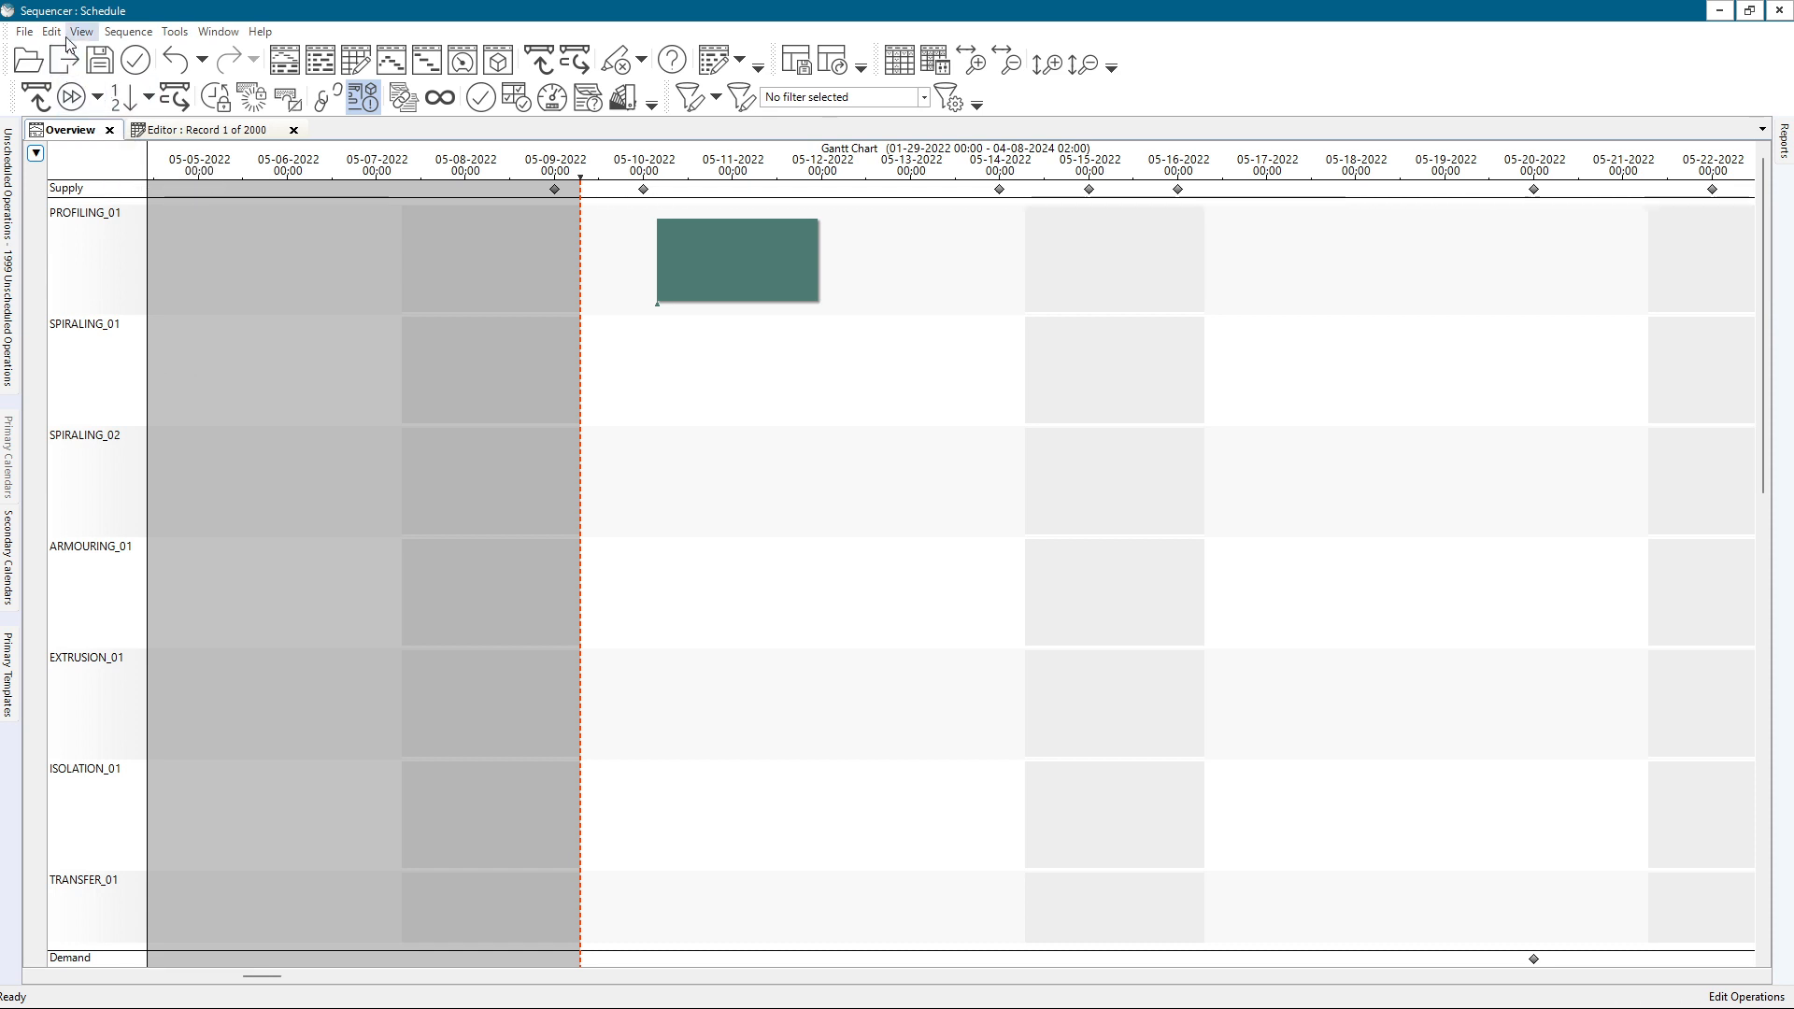
Step: Create a new primary calendar template named "6 Day 8 Hours" with a length of 7 days
click(24, 33)
mouse_move(42, 53)
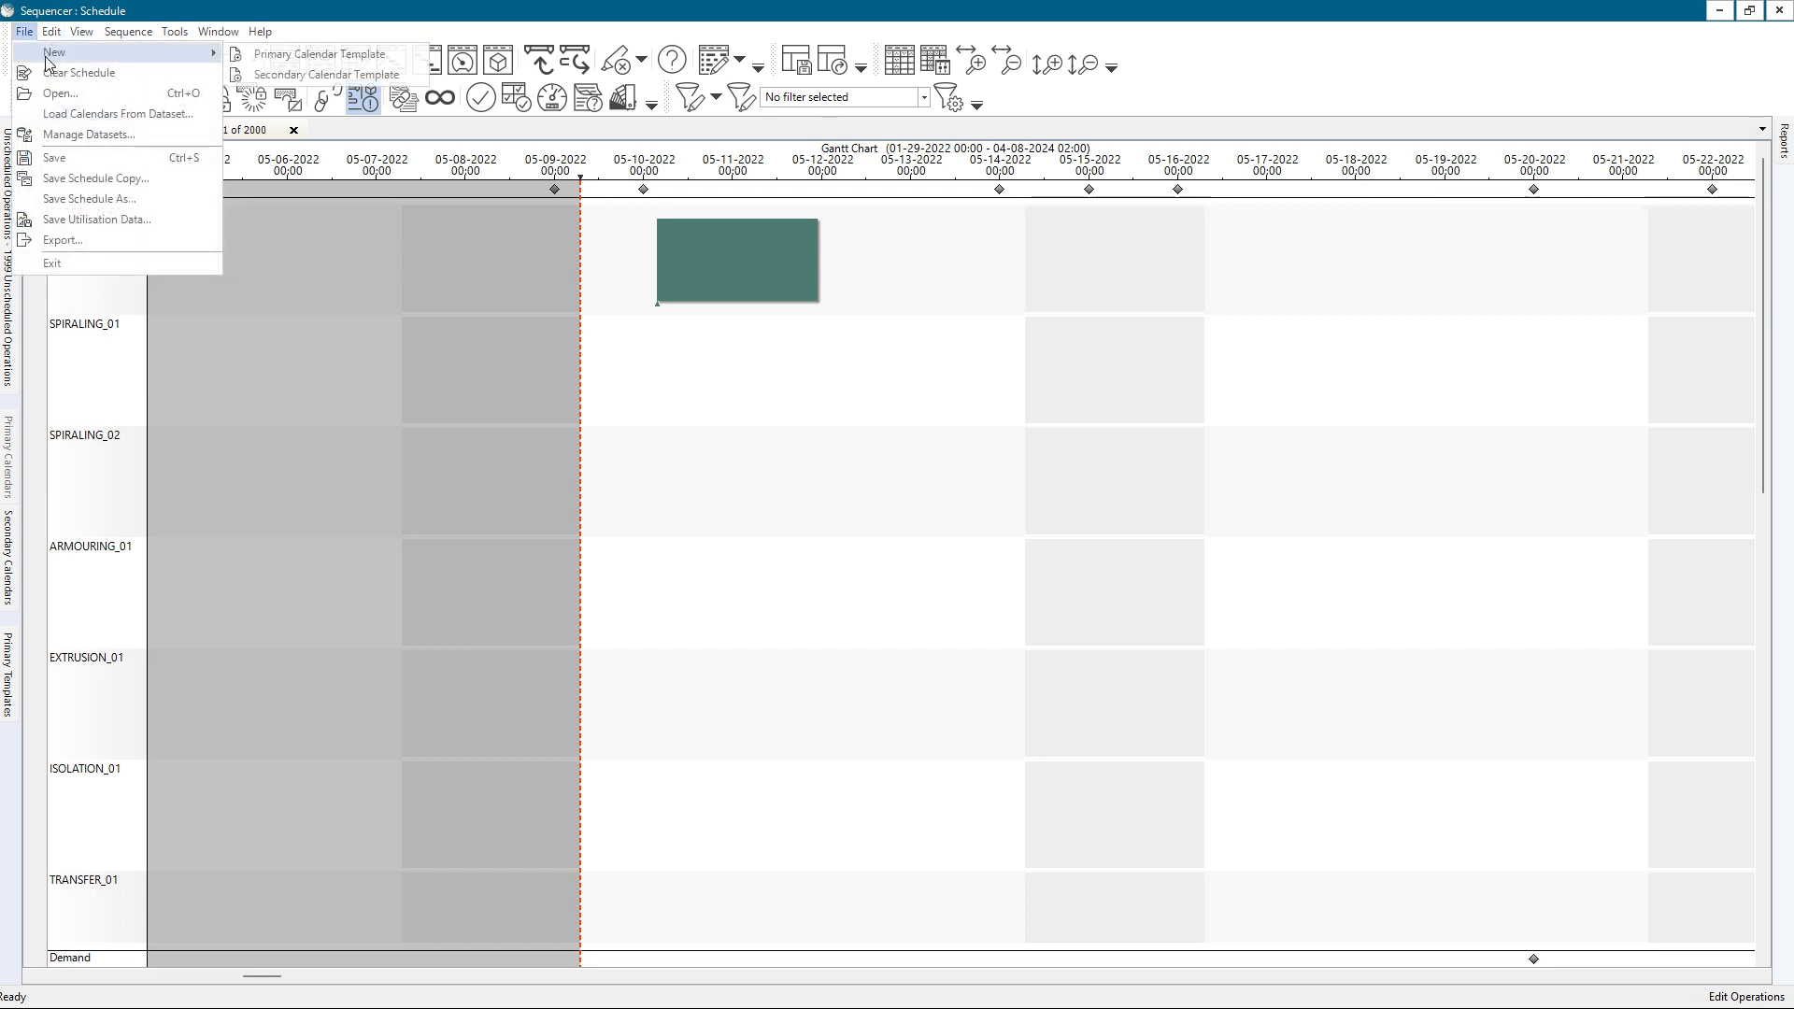
click(271, 54)
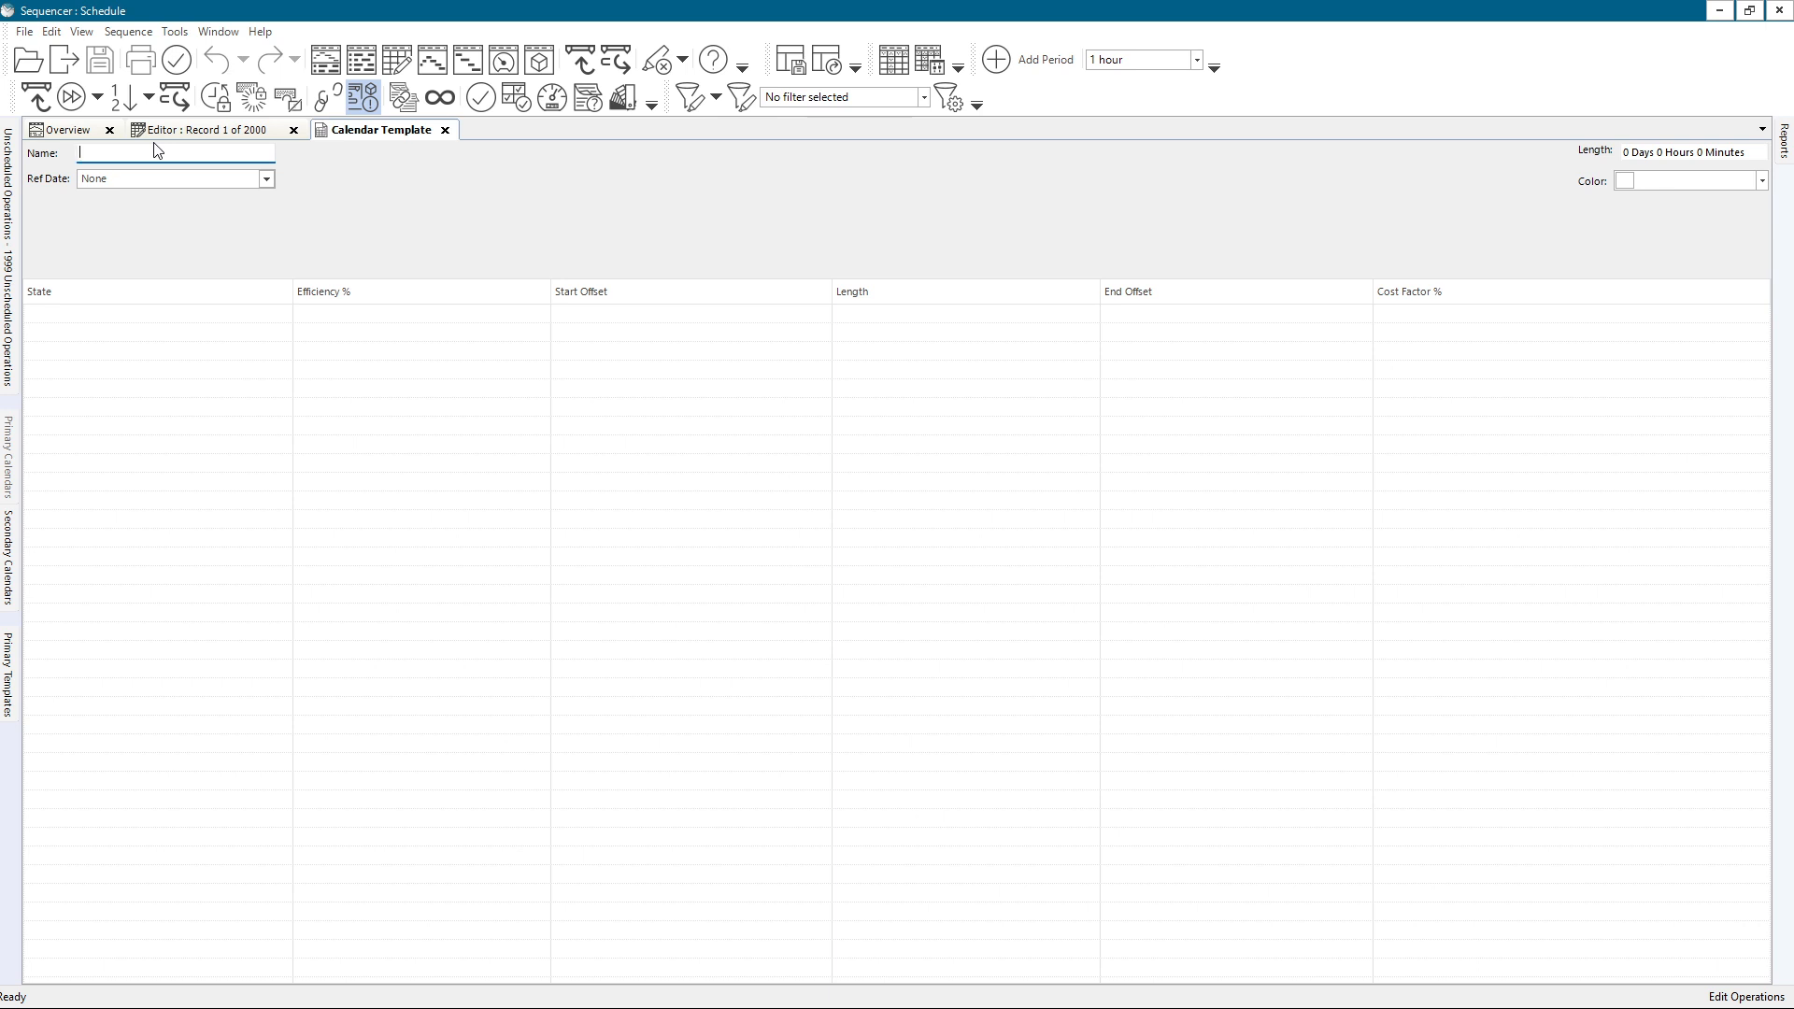
text(6 Day 8 Hours)
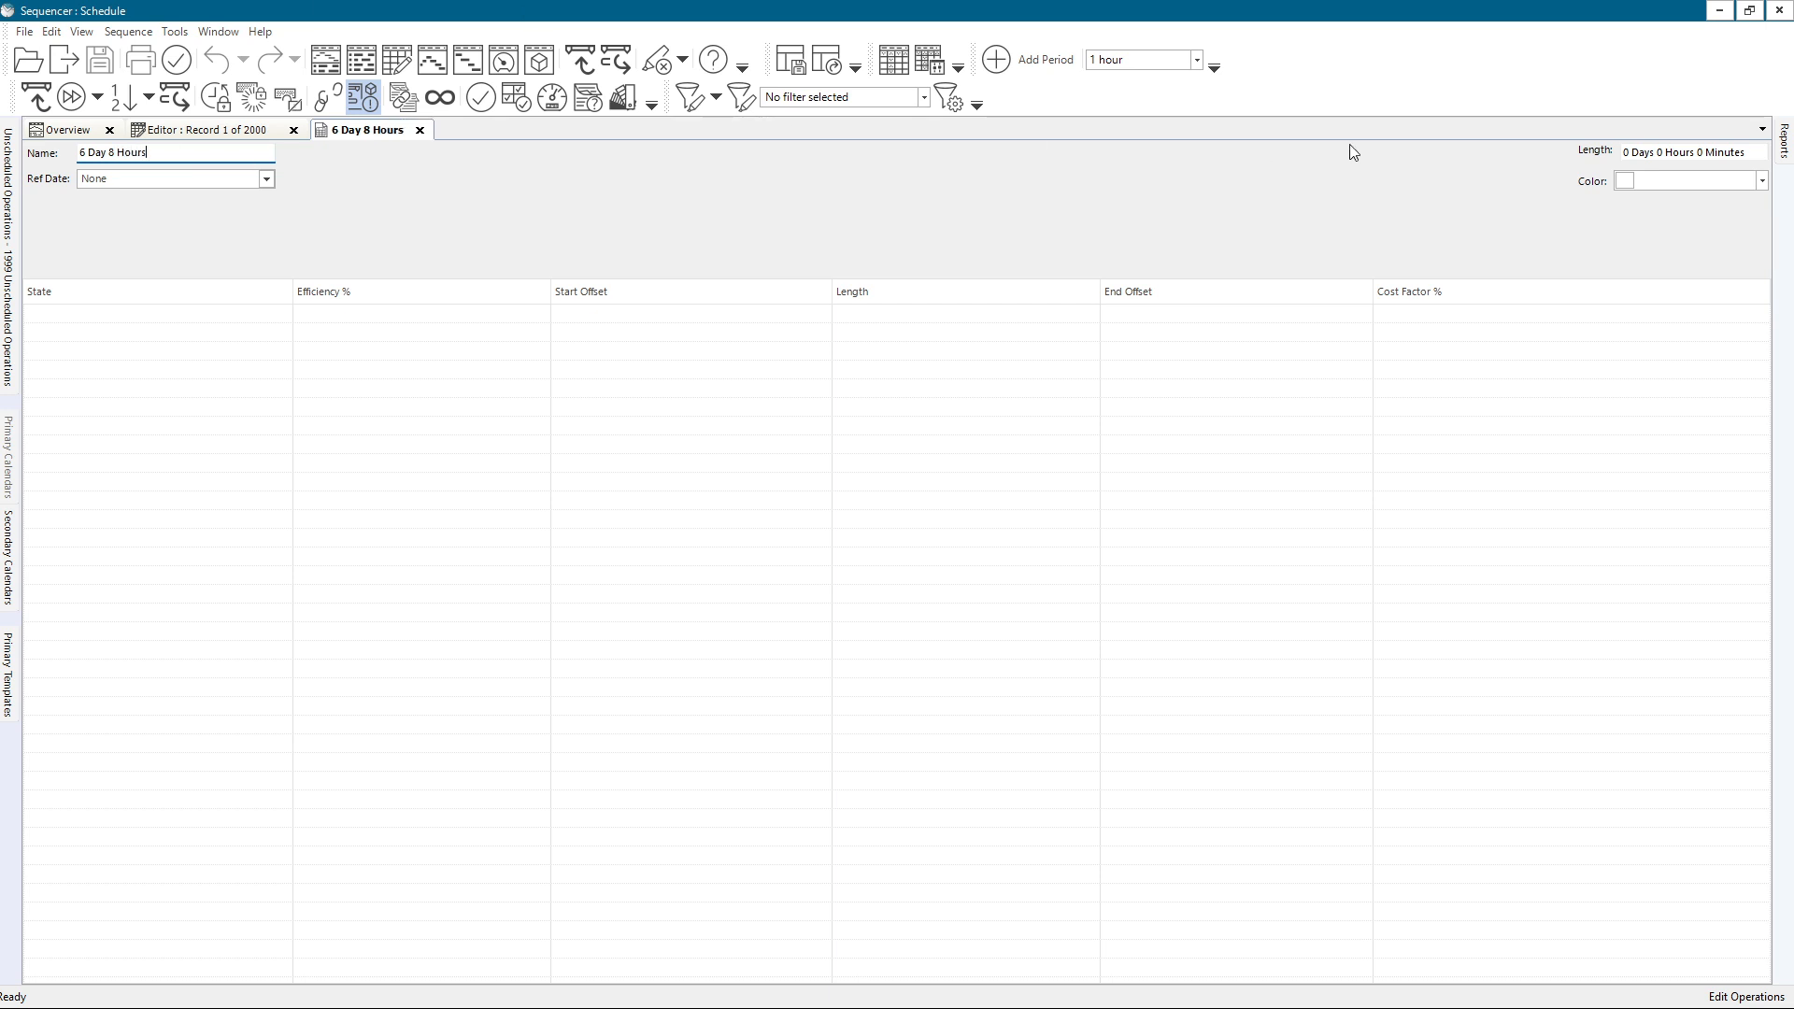
click(1627, 152)
text(7)
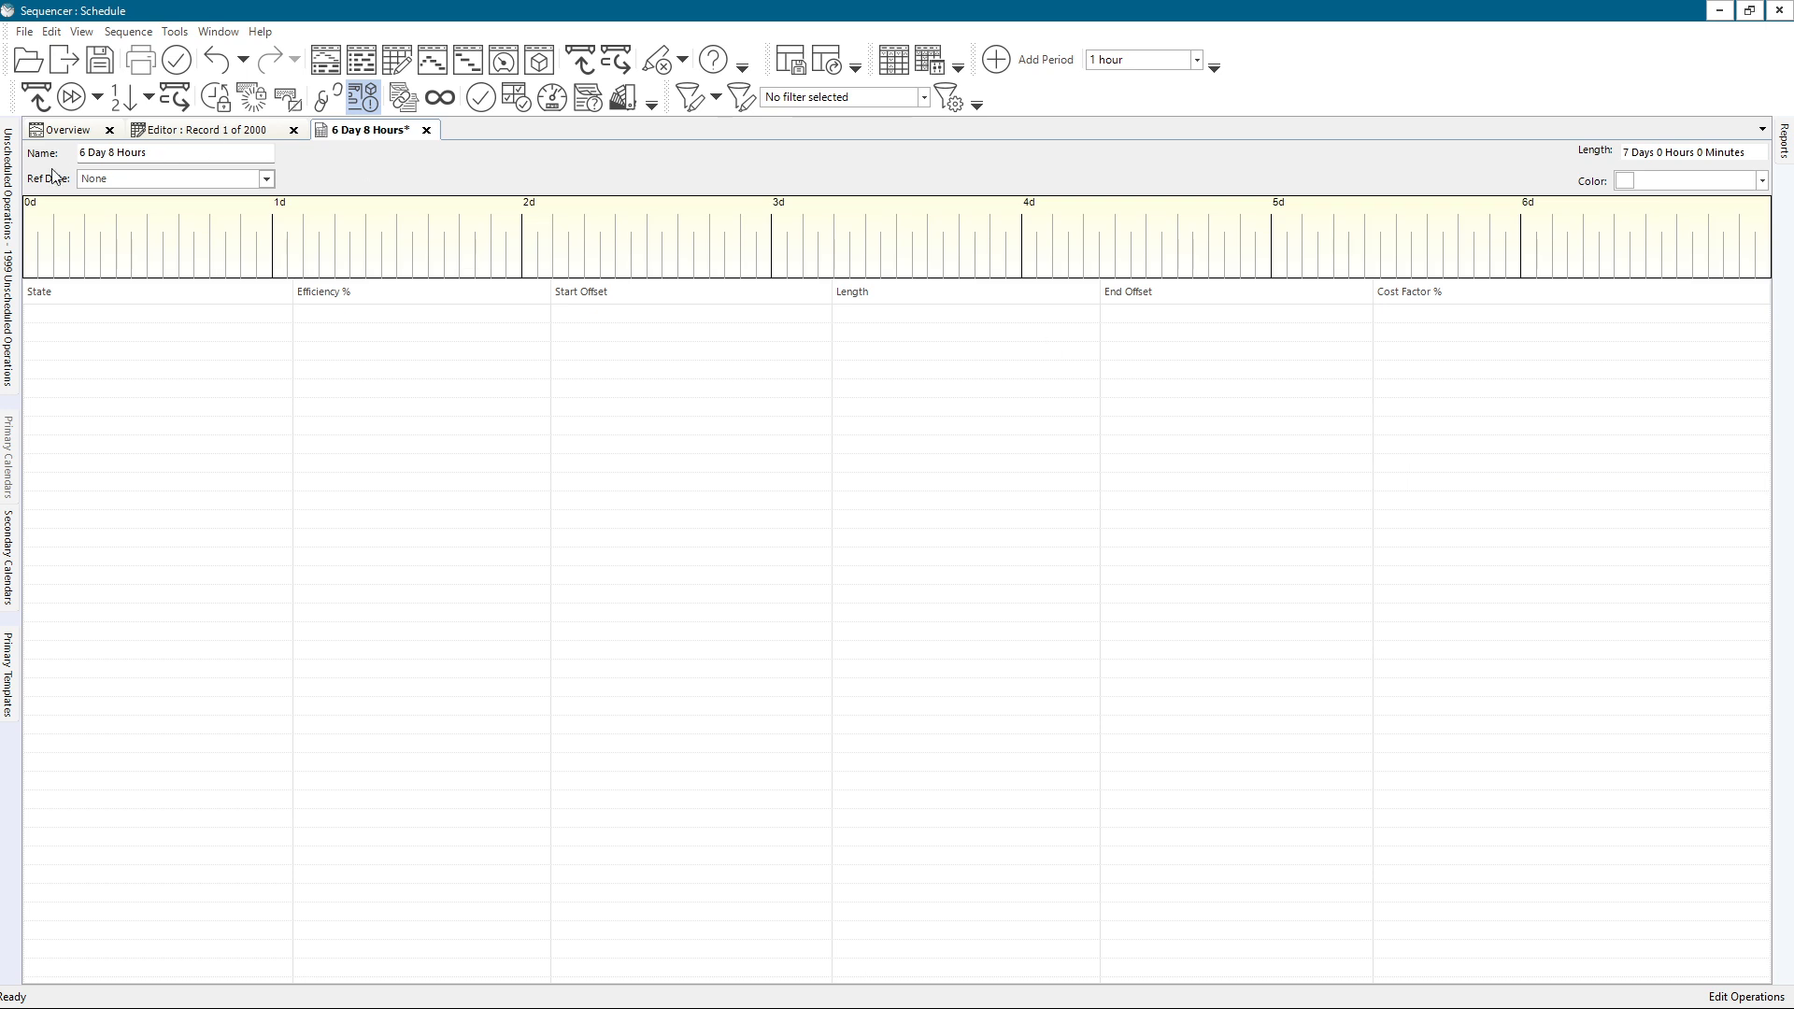
drag(93, 154, 194, 155)
click(197, 155)
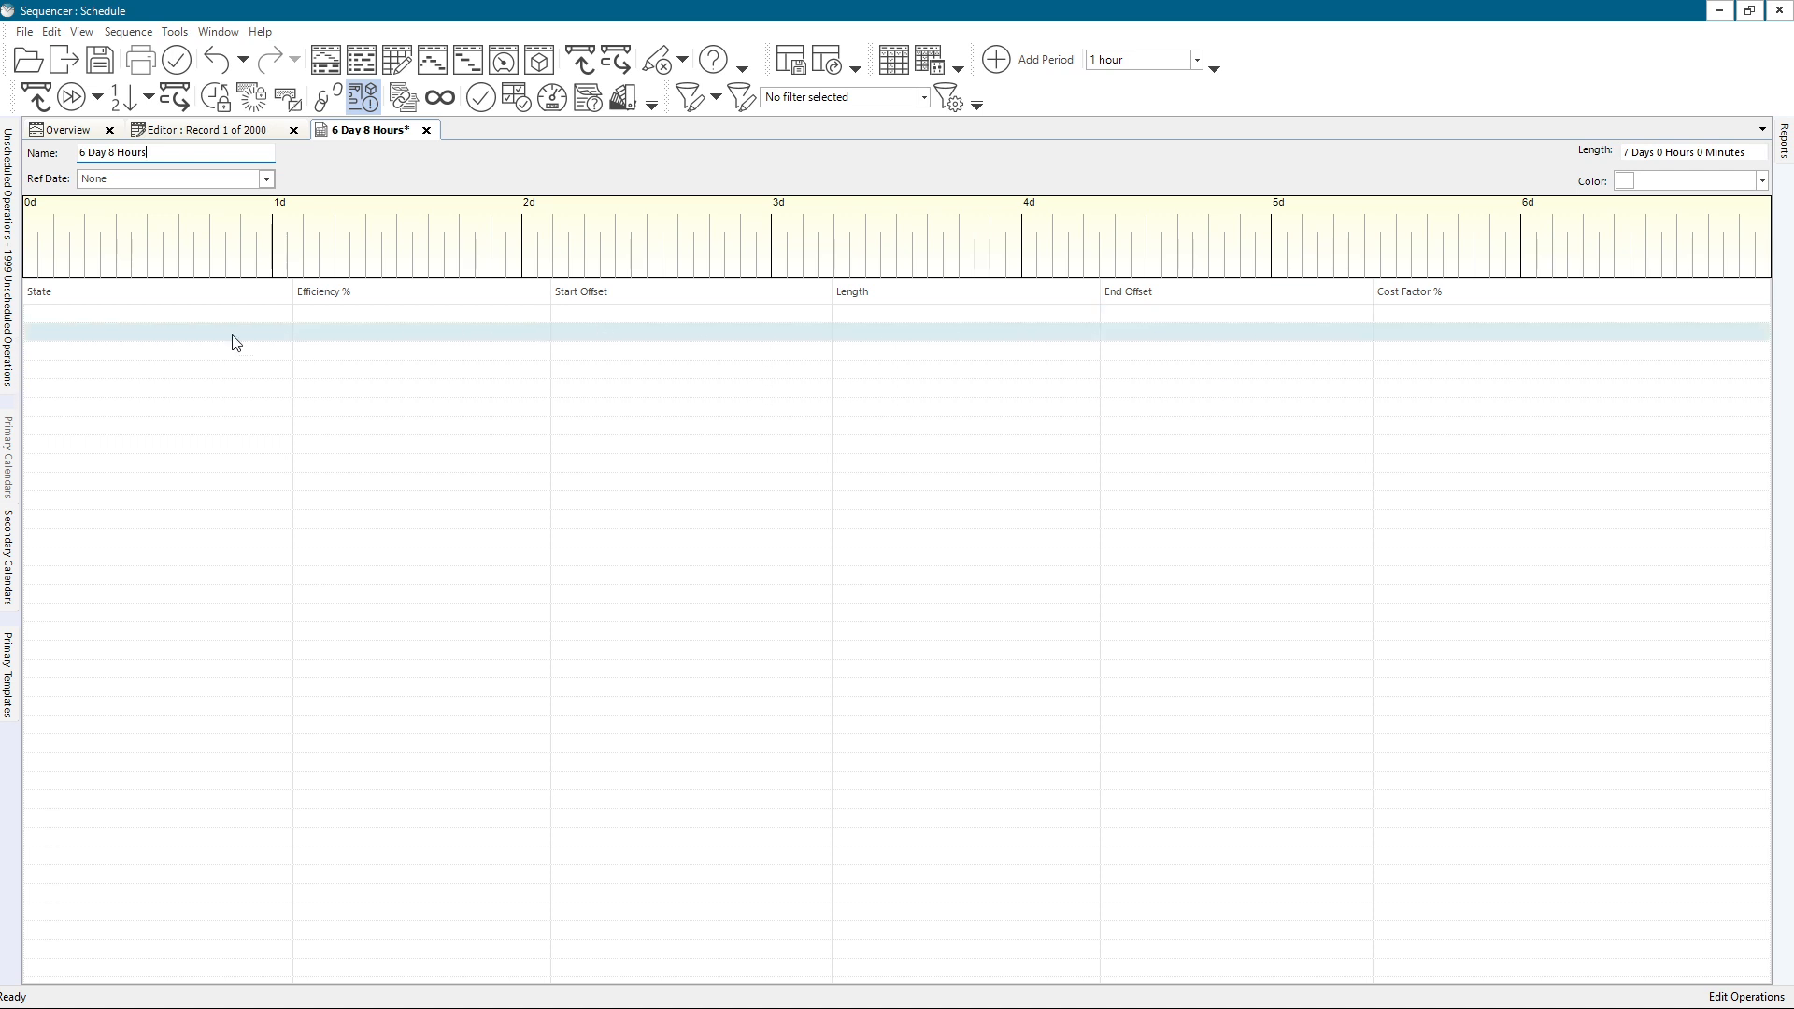
click(124, 338)
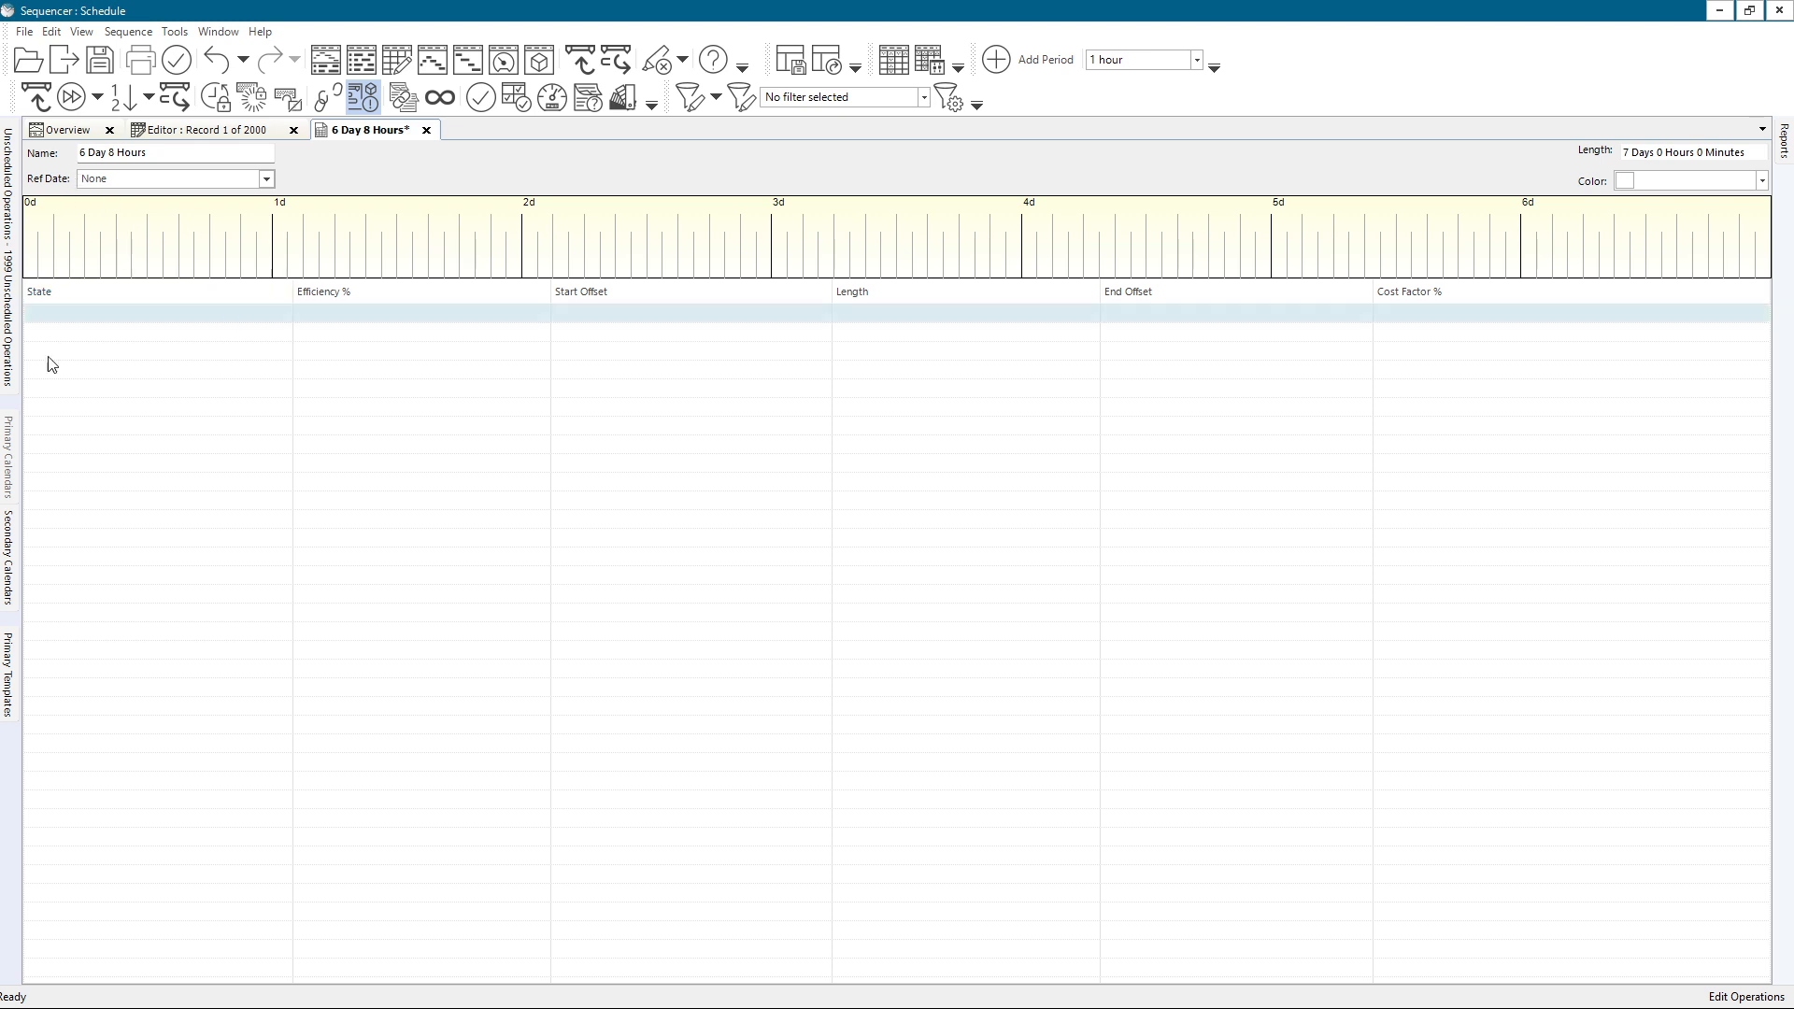
Step: Keep the primary templates list open and place the 1 Day 8 Hours template on each of the first six days of the timeline
click(7, 687)
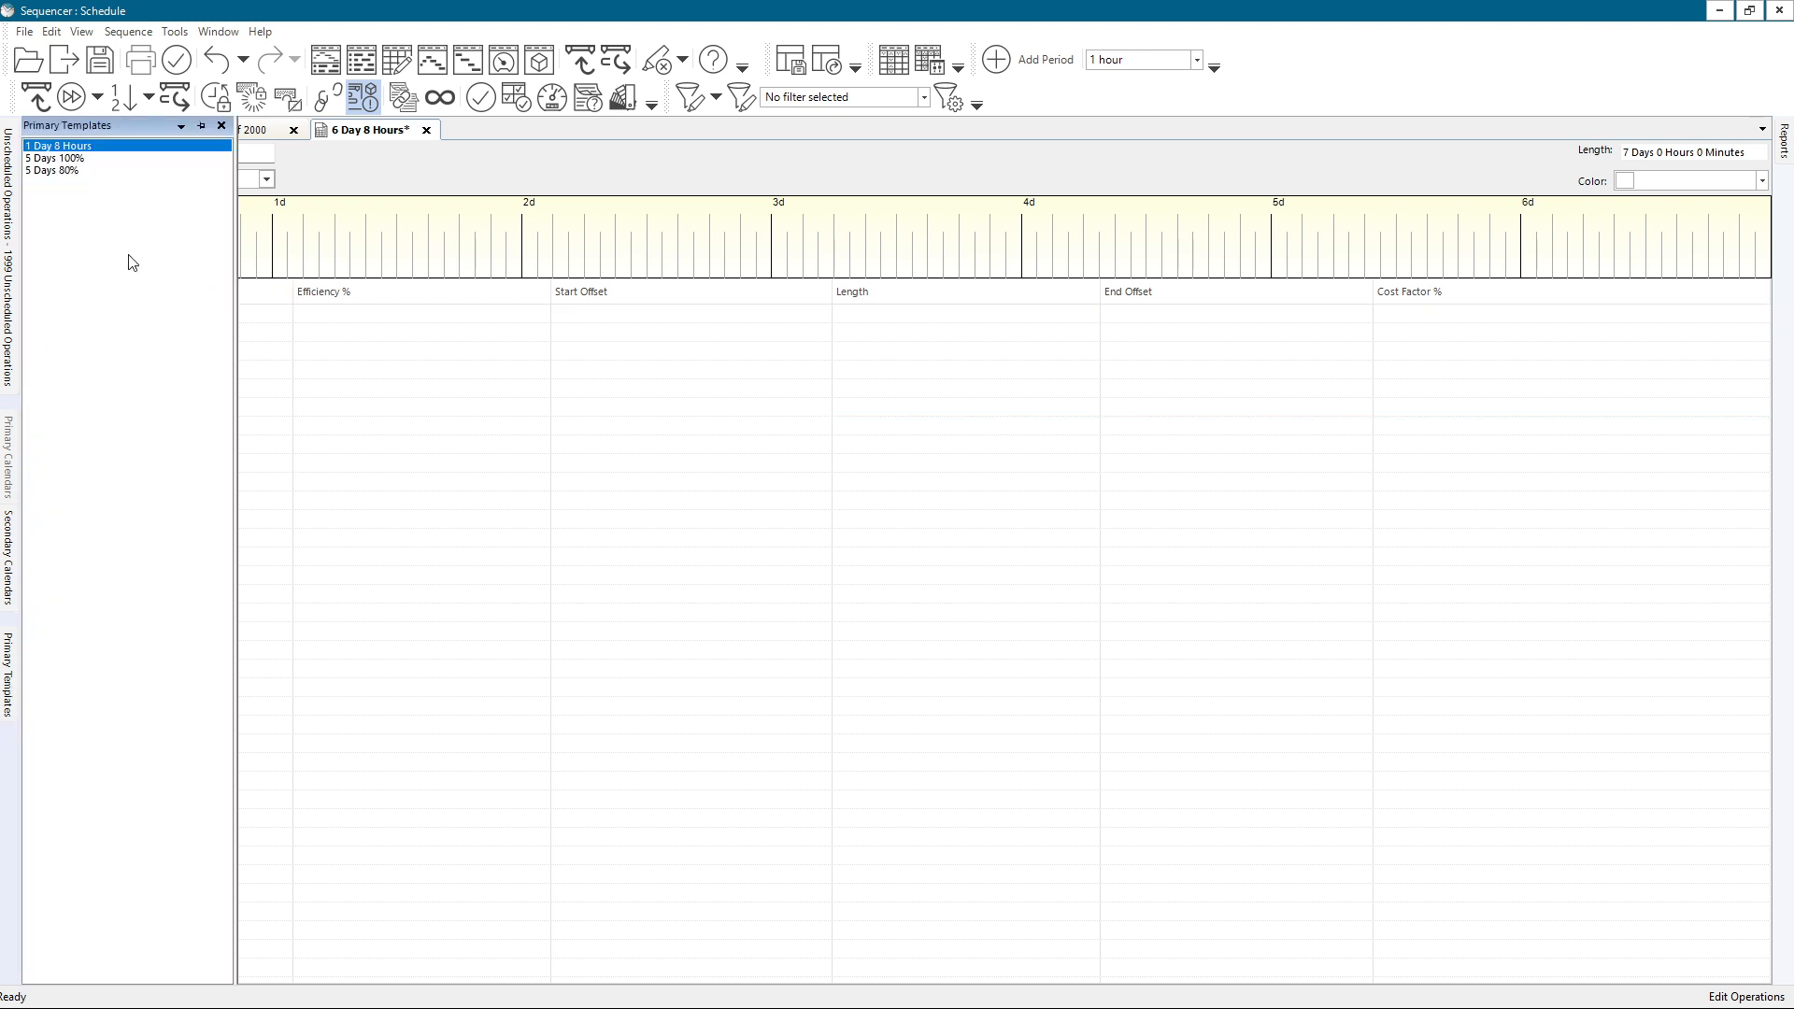
click(201, 125)
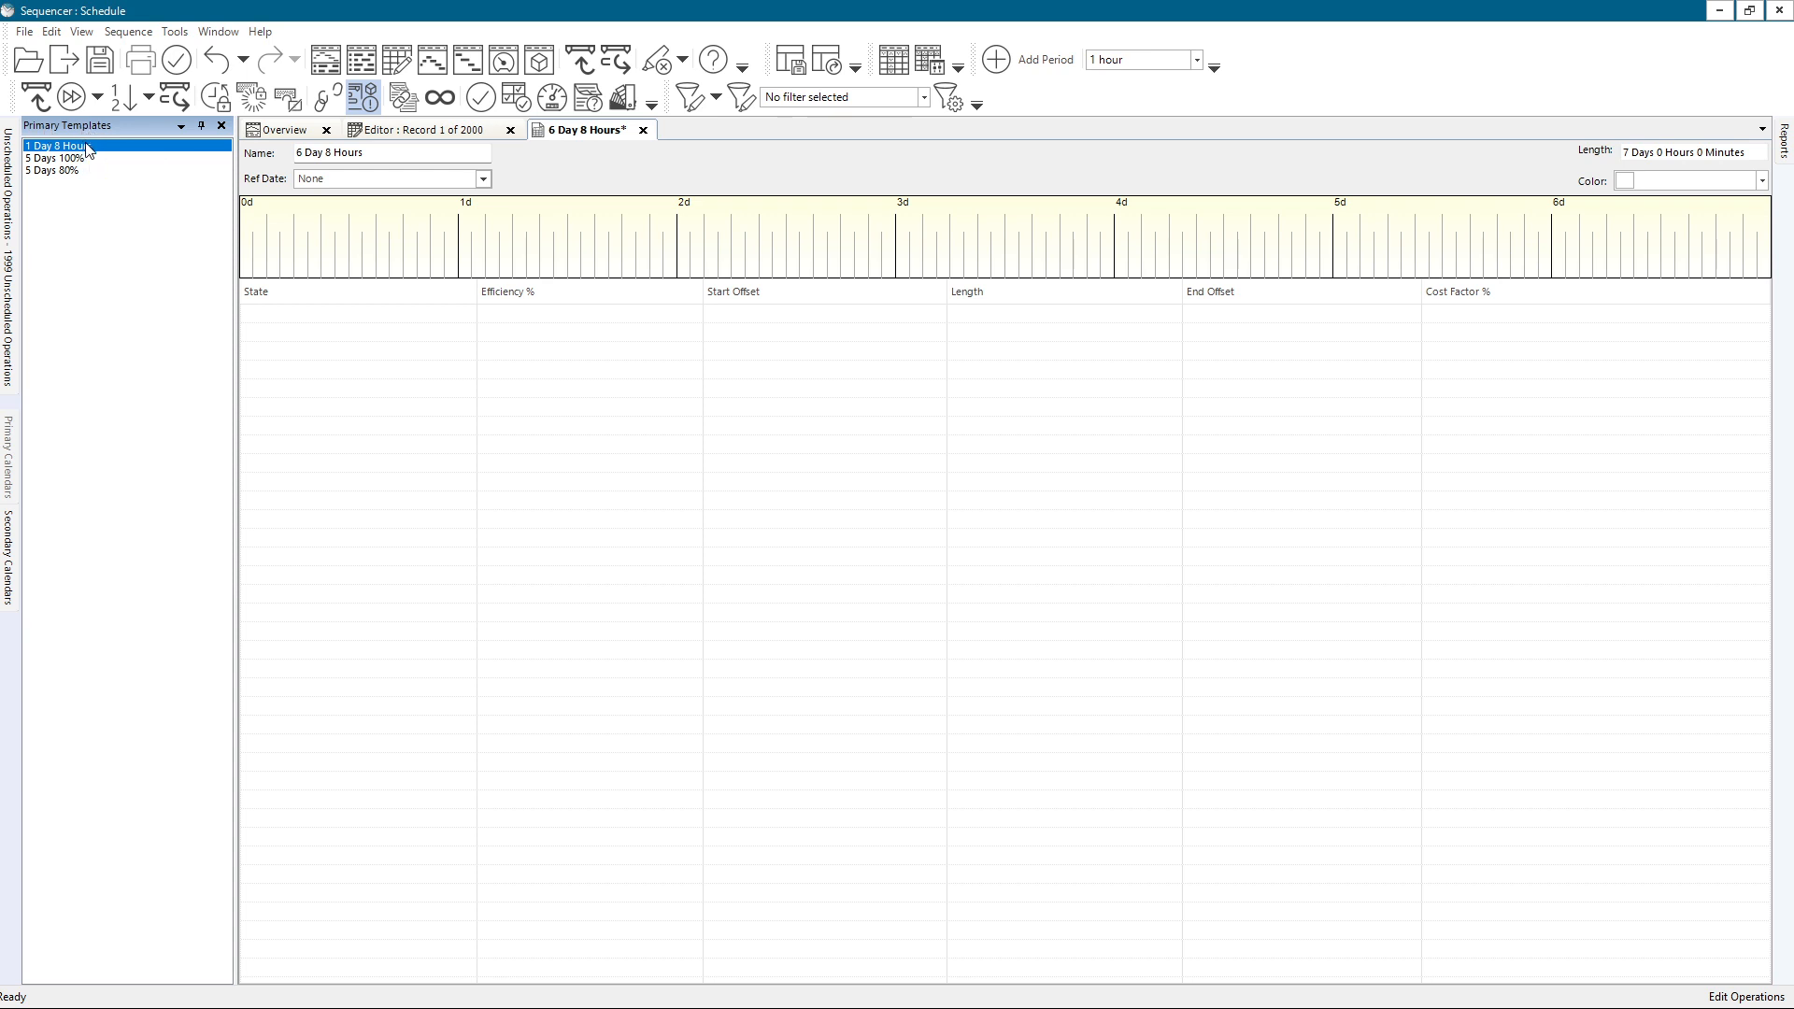
drag(39, 150, 299, 243)
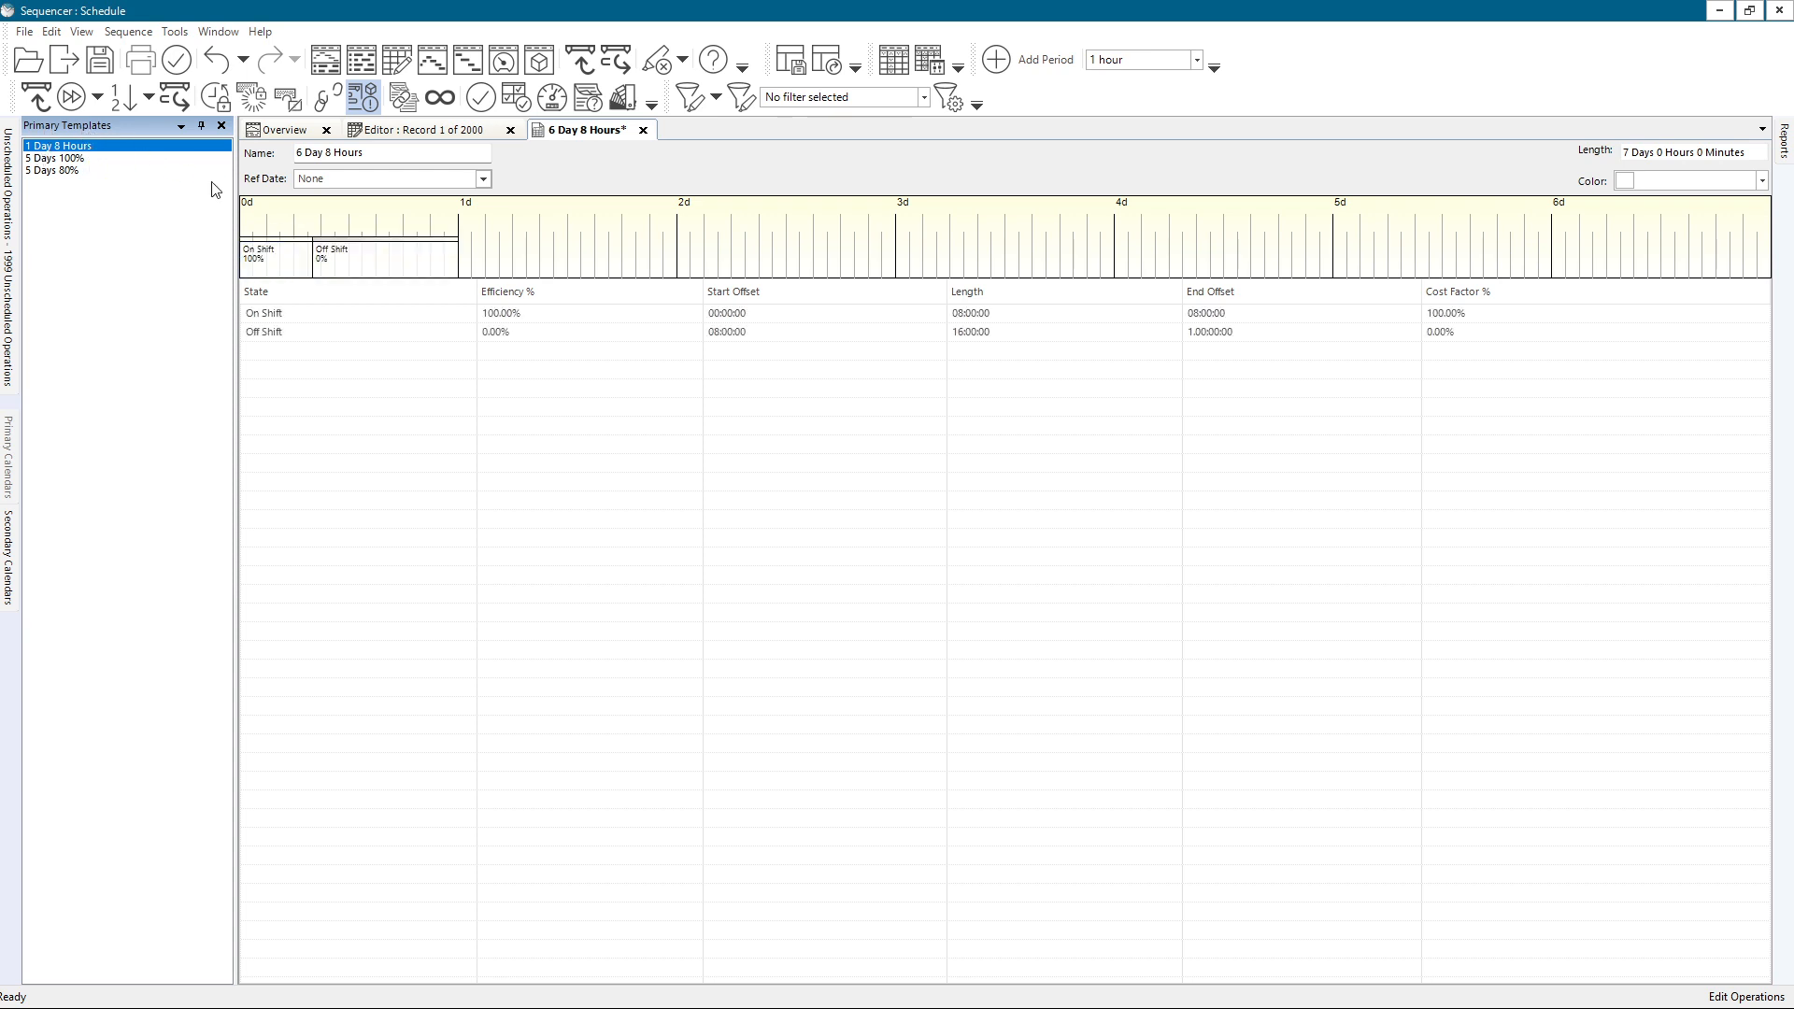
drag(116, 147, 528, 257)
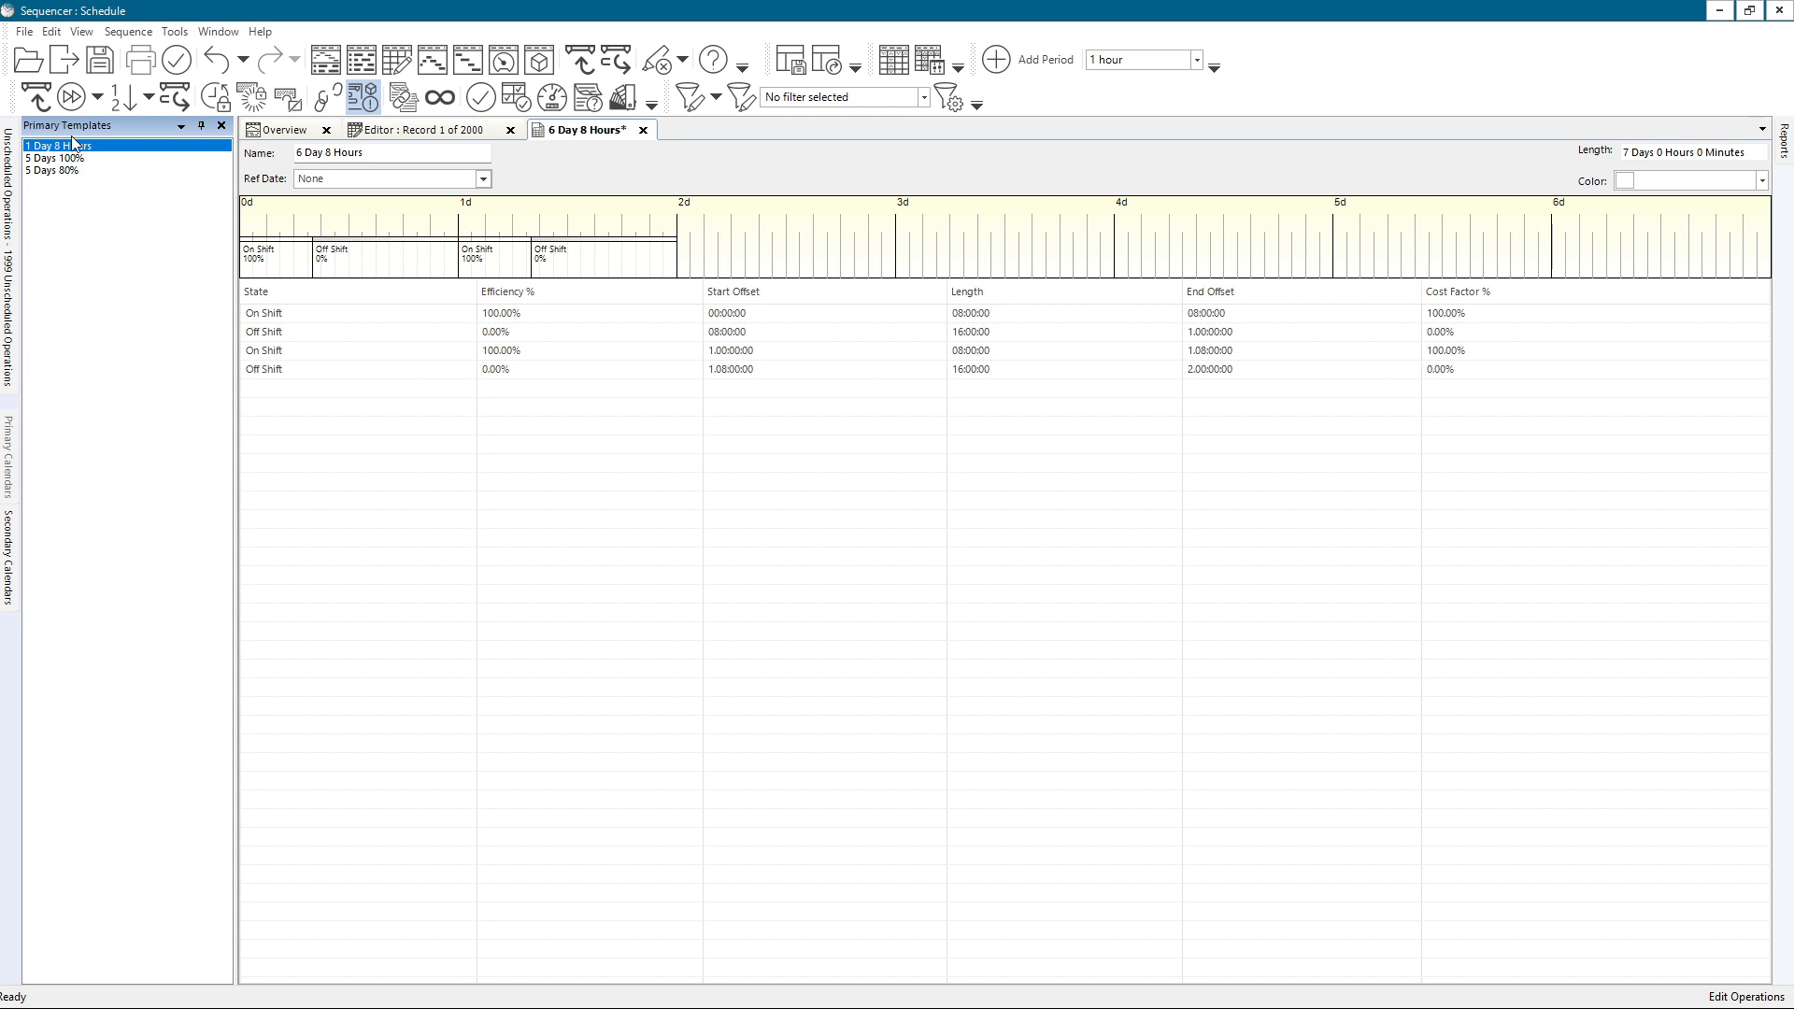
drag(73, 151, 739, 247)
click(353, 275)
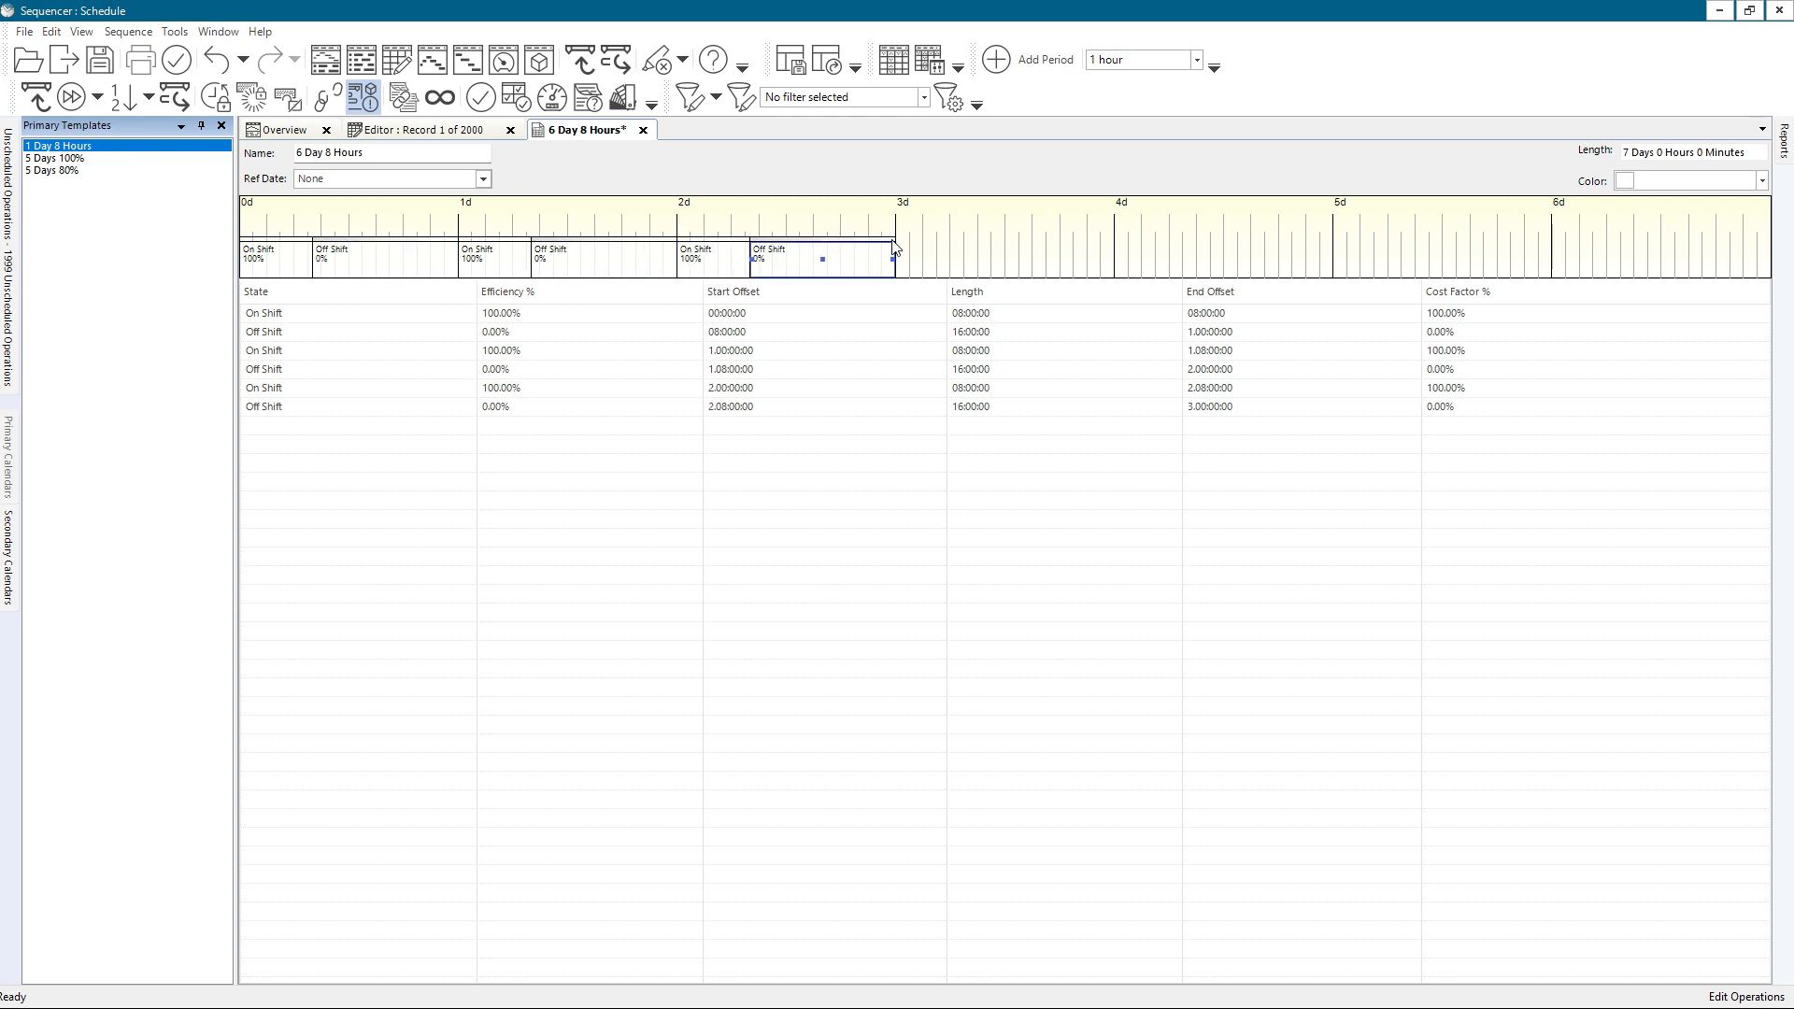
drag(110, 150, 942, 236)
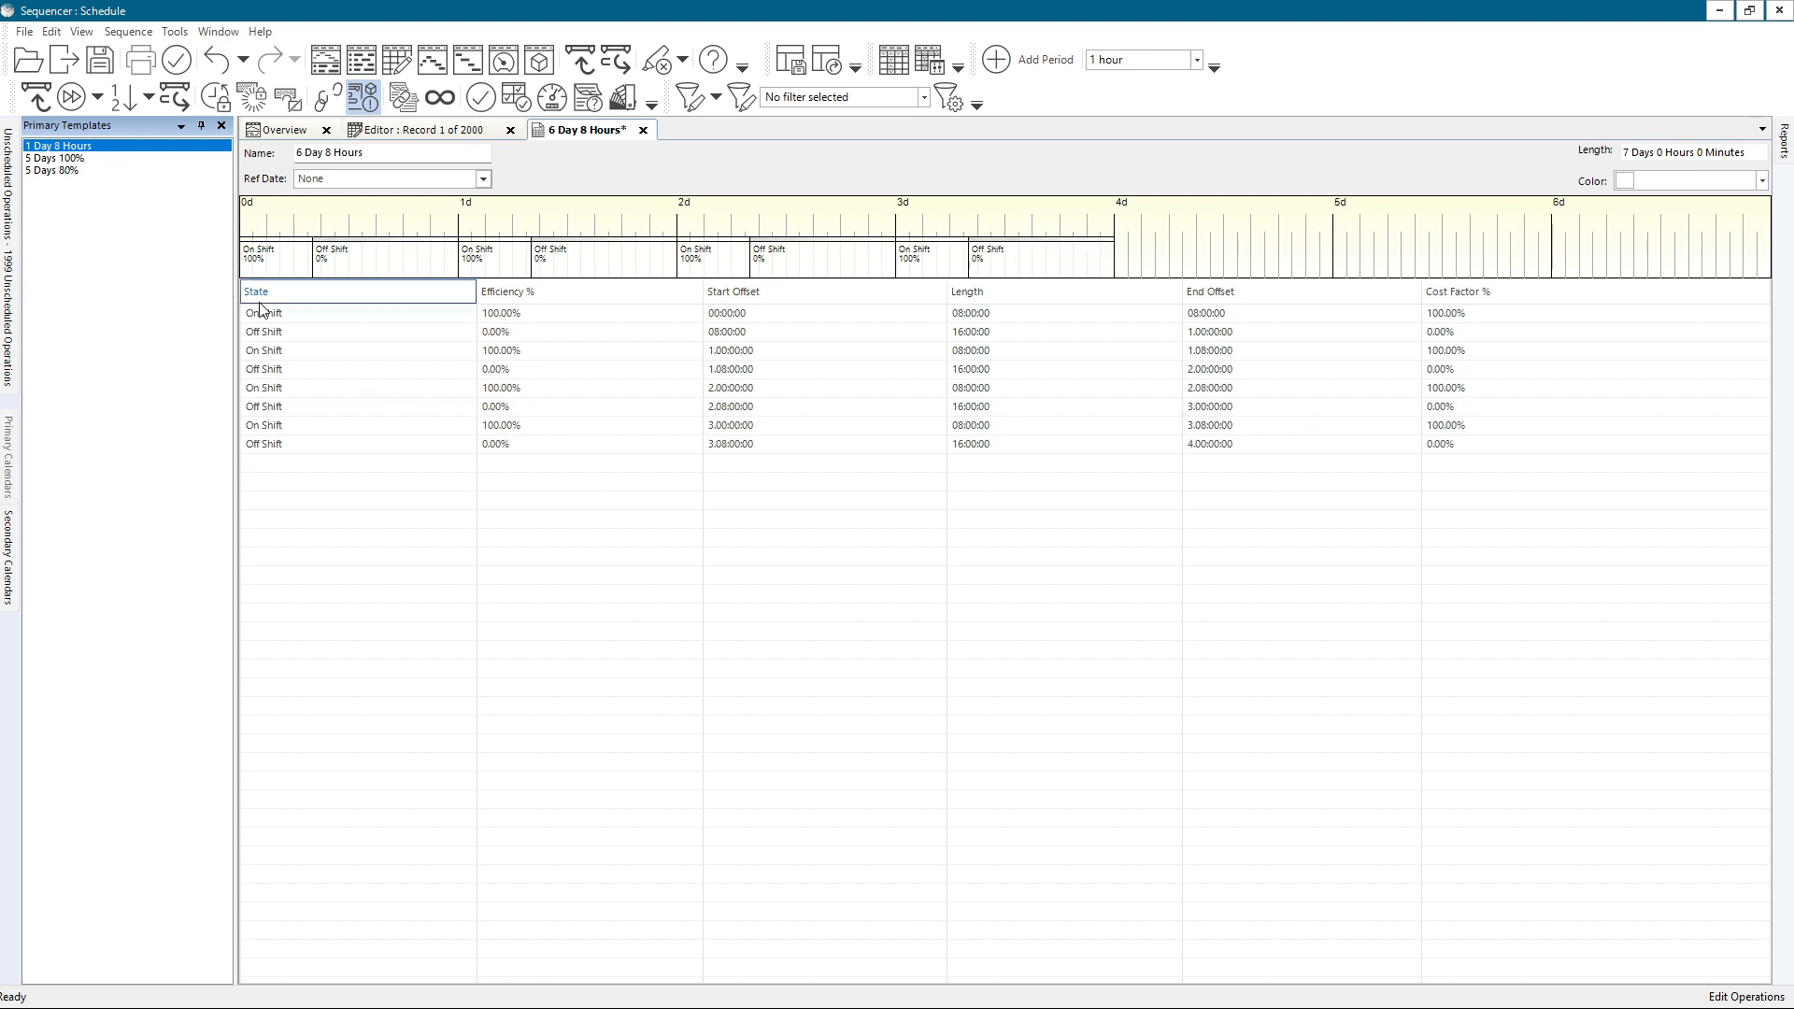
drag(93, 147, 1206, 254)
drag(142, 147, 1431, 266)
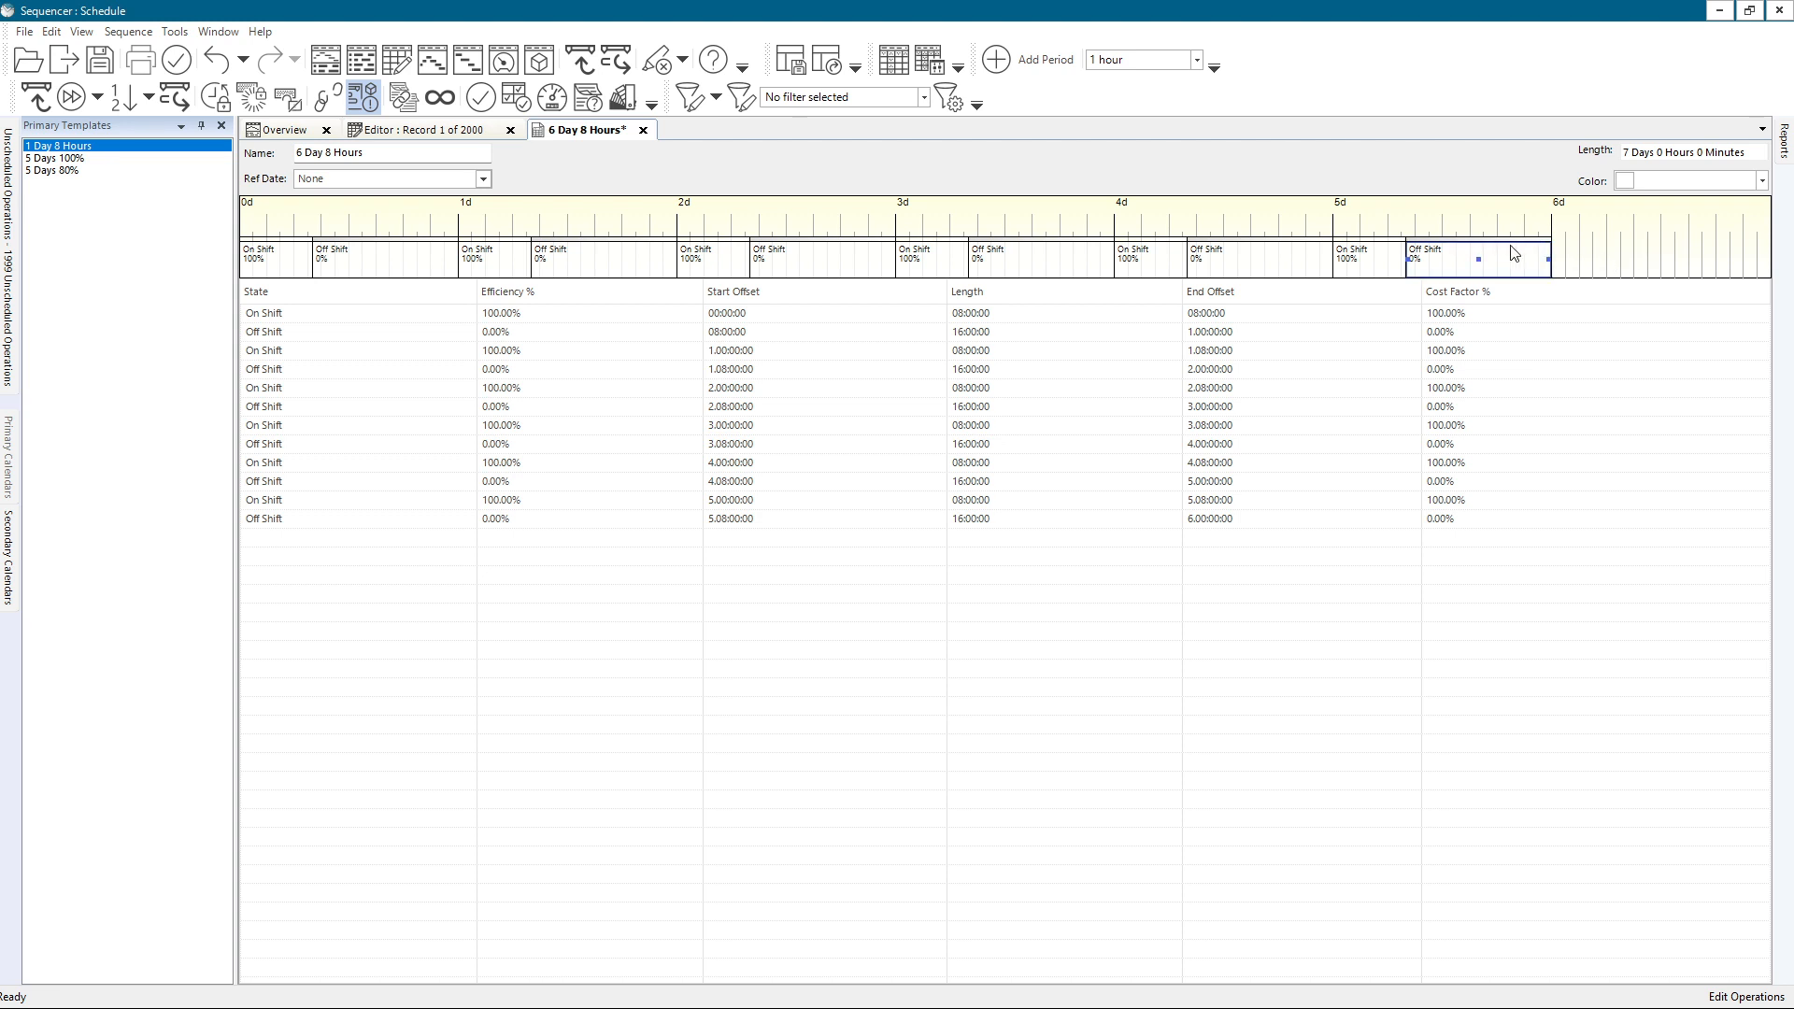
Step: Add an Off Shift period starting at 6 days with a length of 1 hour, and stretch it to the end of the seventh day
double_click(794, 540)
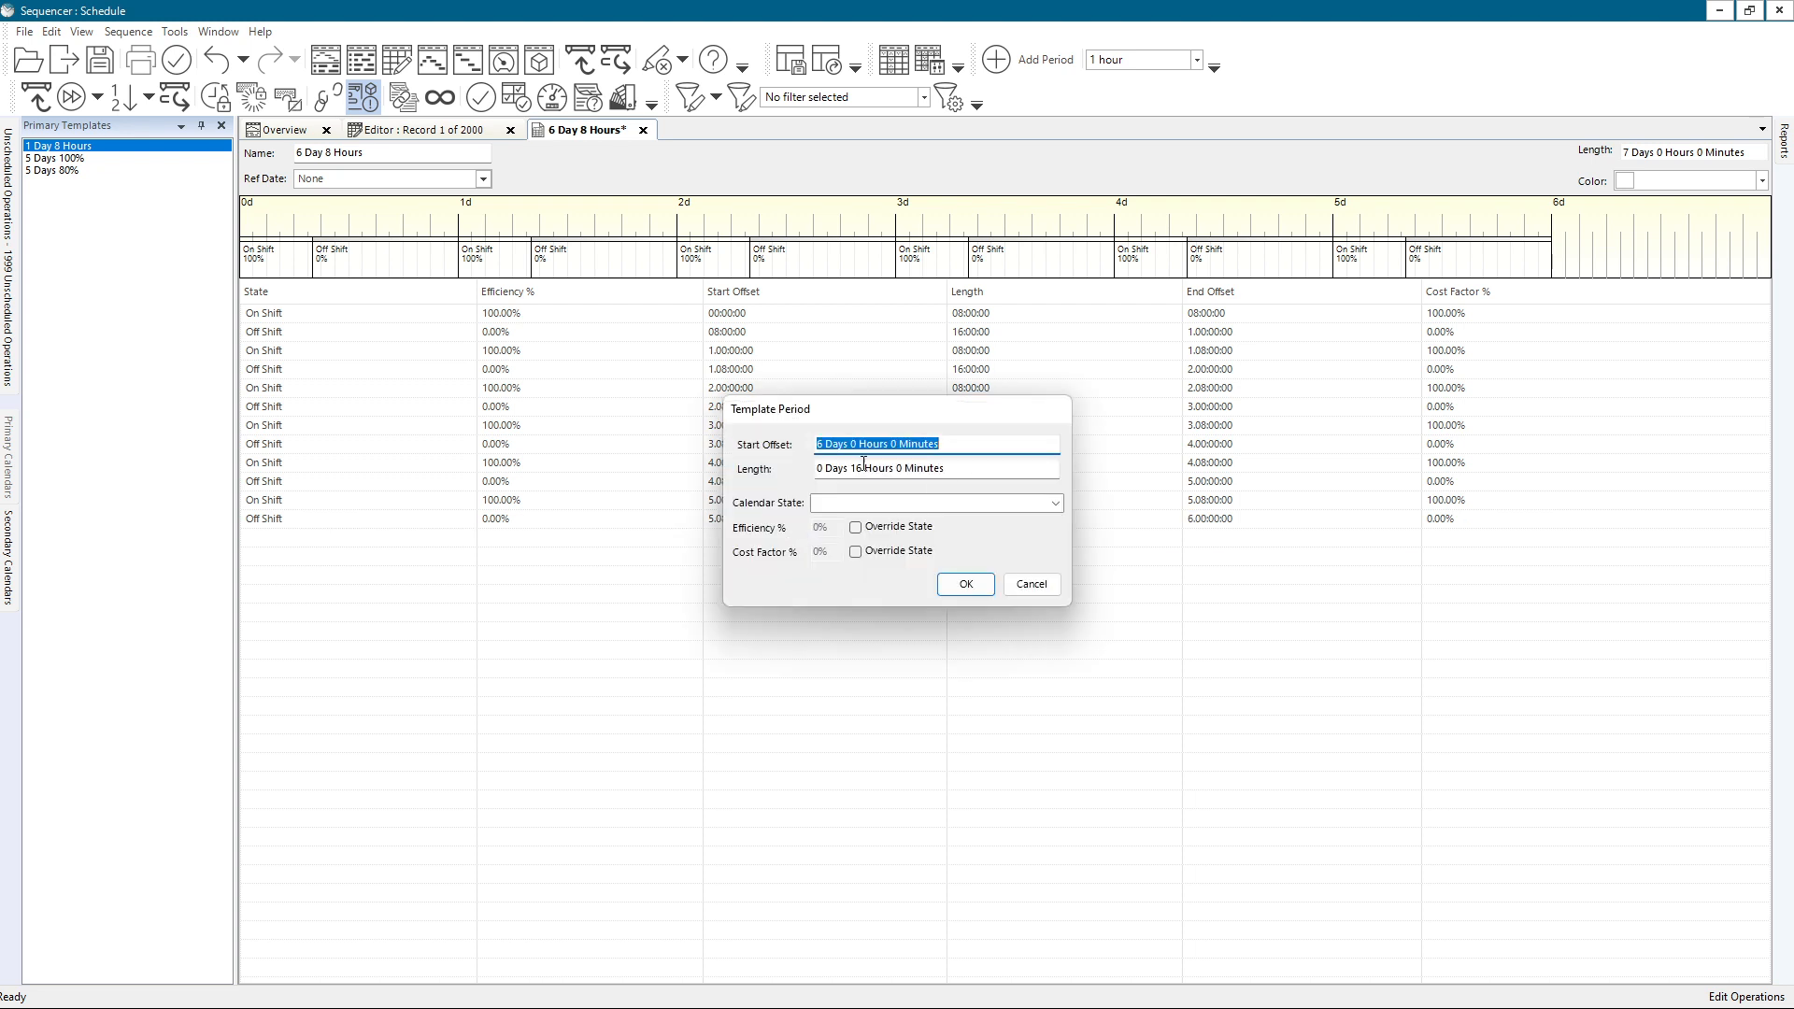
double_click(863, 463)
text(1)
click(1056, 503)
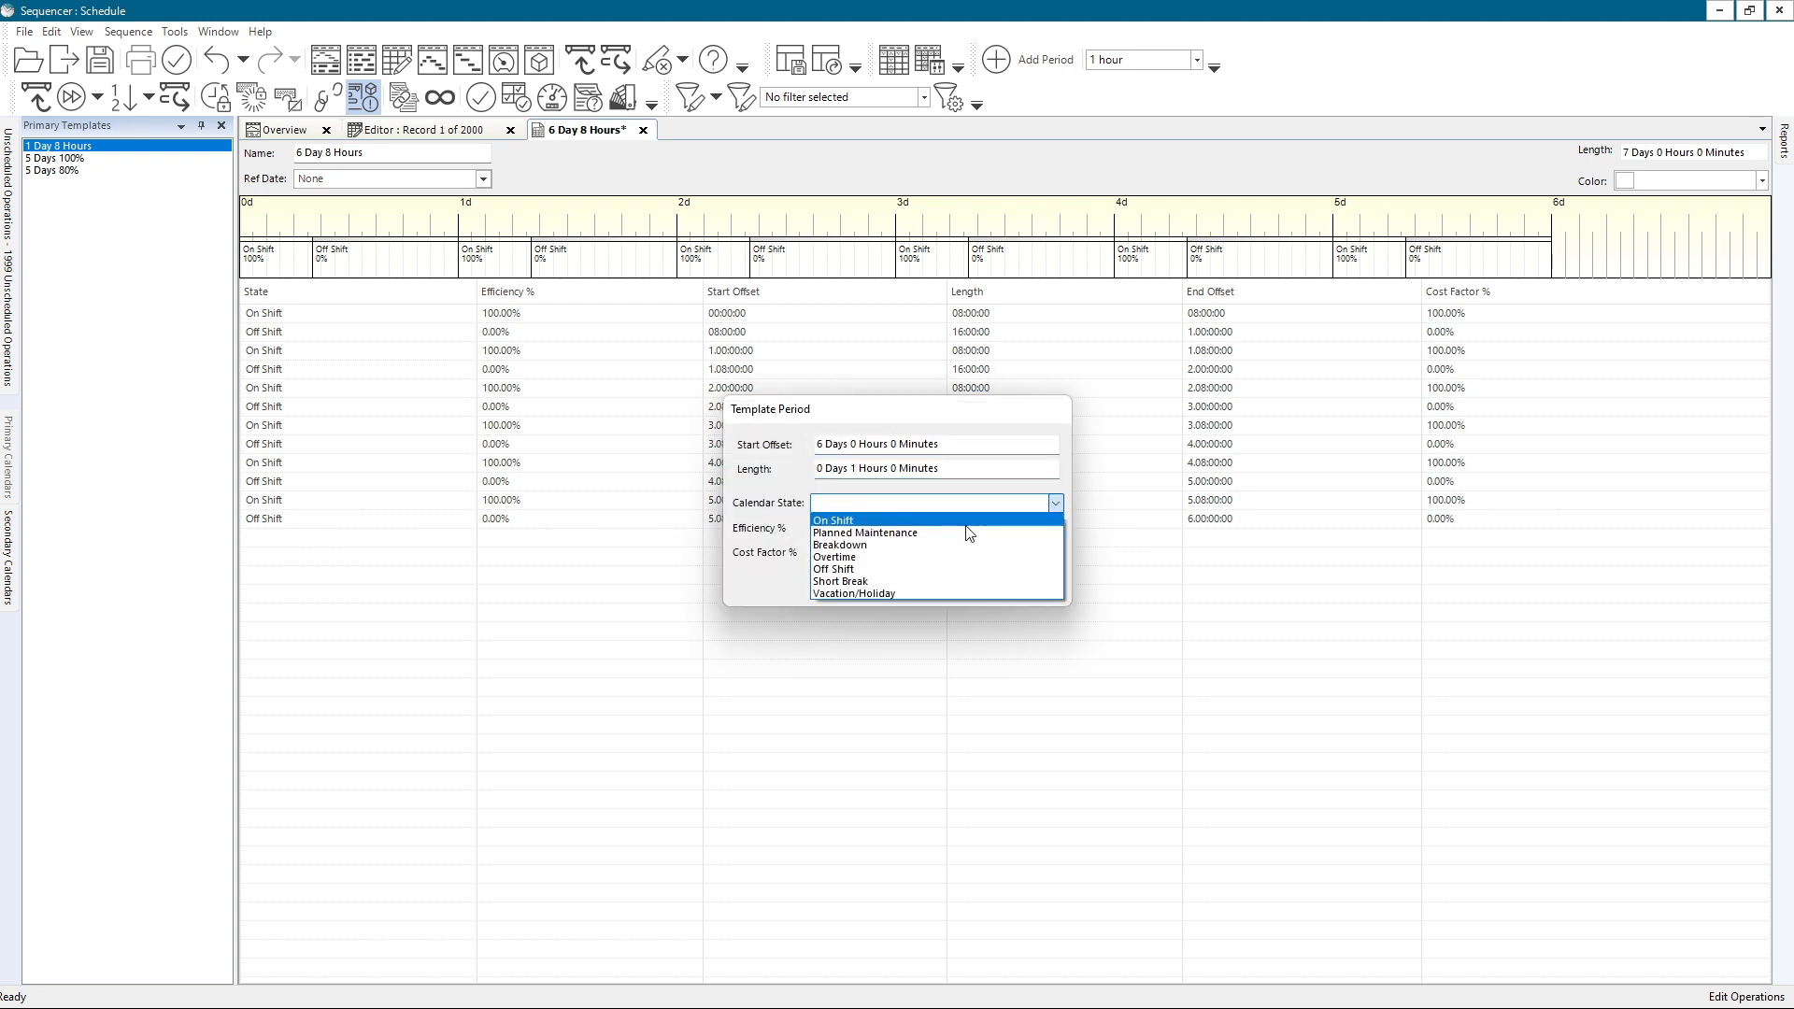
click(937, 573)
key(Return)
drag(1558, 260, 1768, 260)
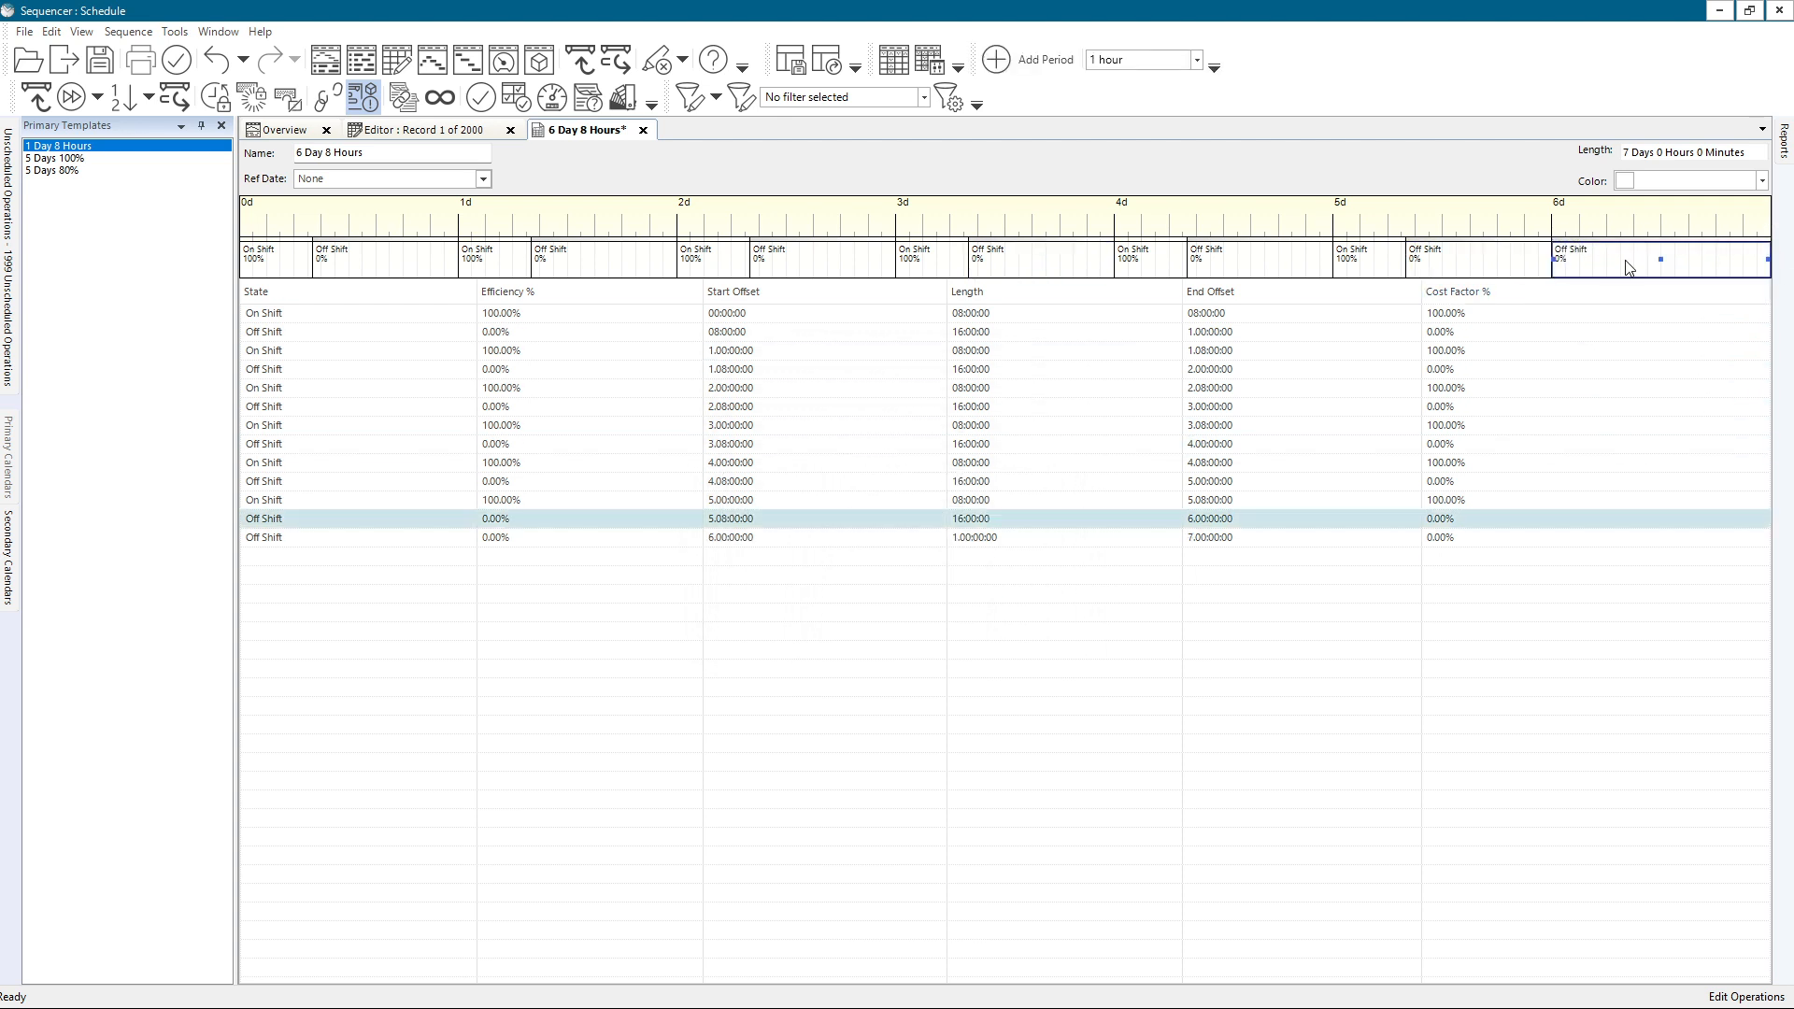
Step: Delete the separate Off Shift period on the seventh day and stretch the sixth day's Off Shift period to the end of the timeline
click(1629, 268)
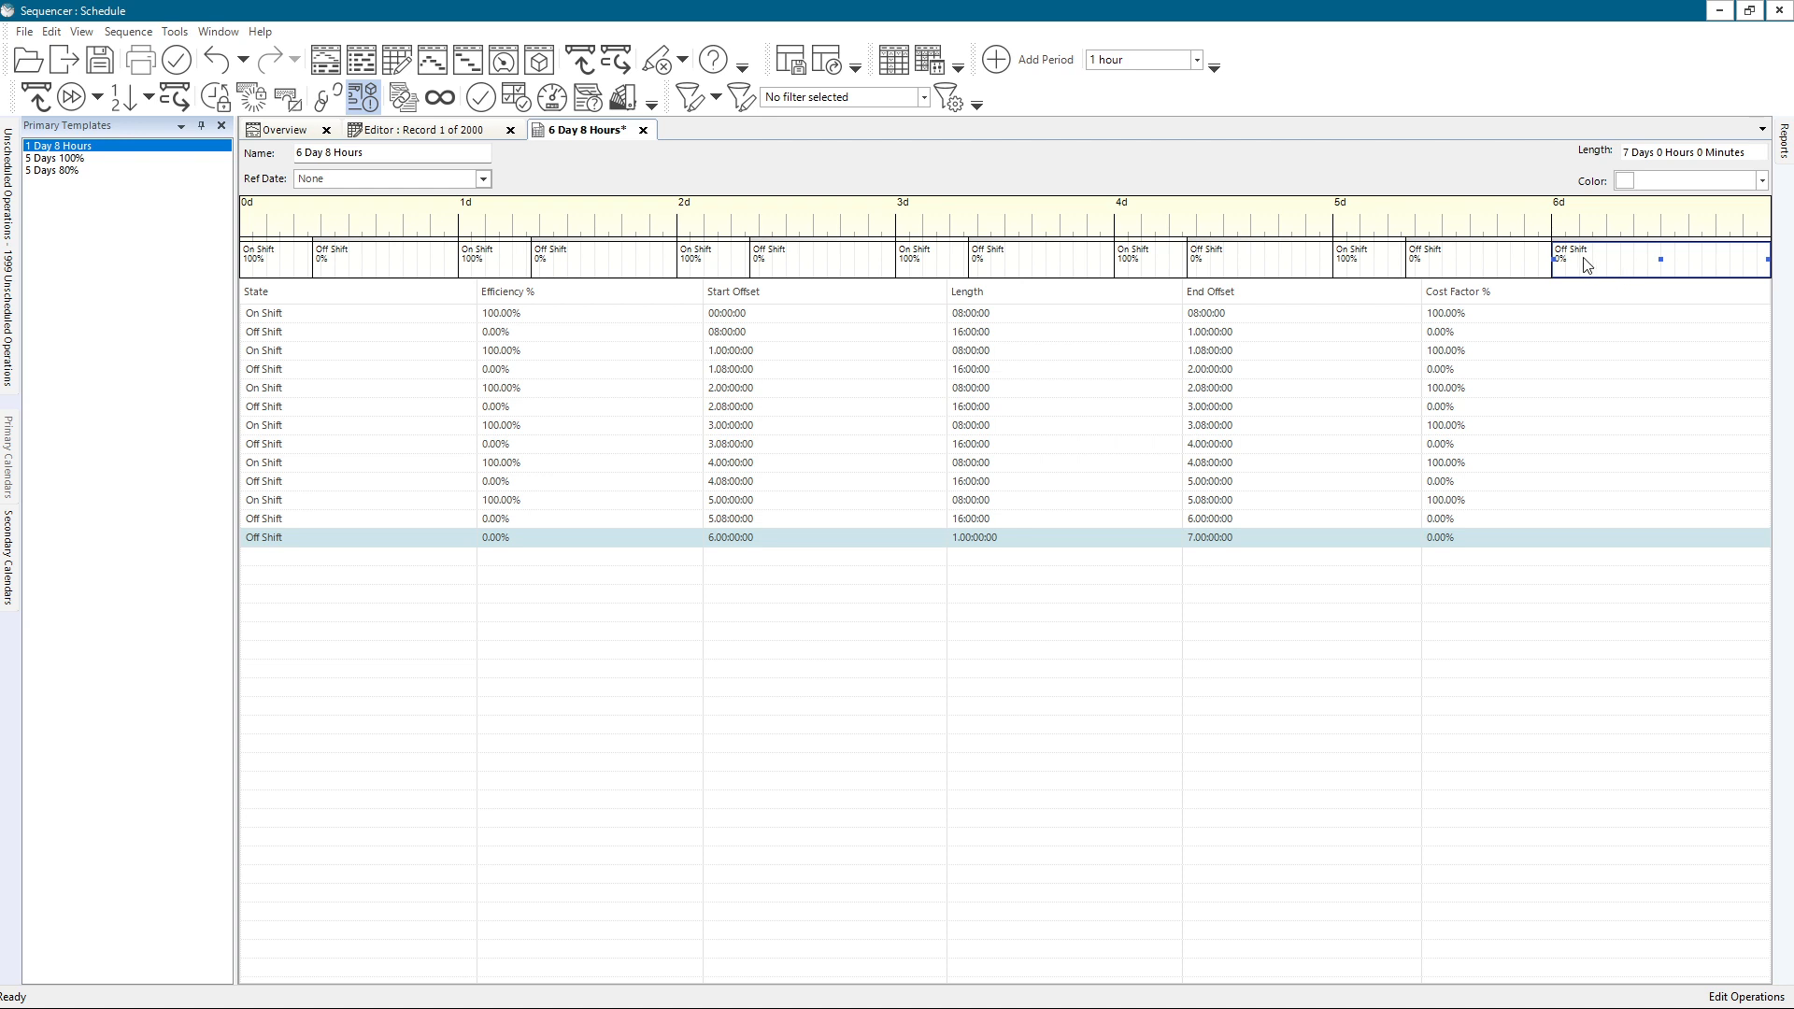
click(1506, 262)
click(1603, 260)
right_click(493, 540)
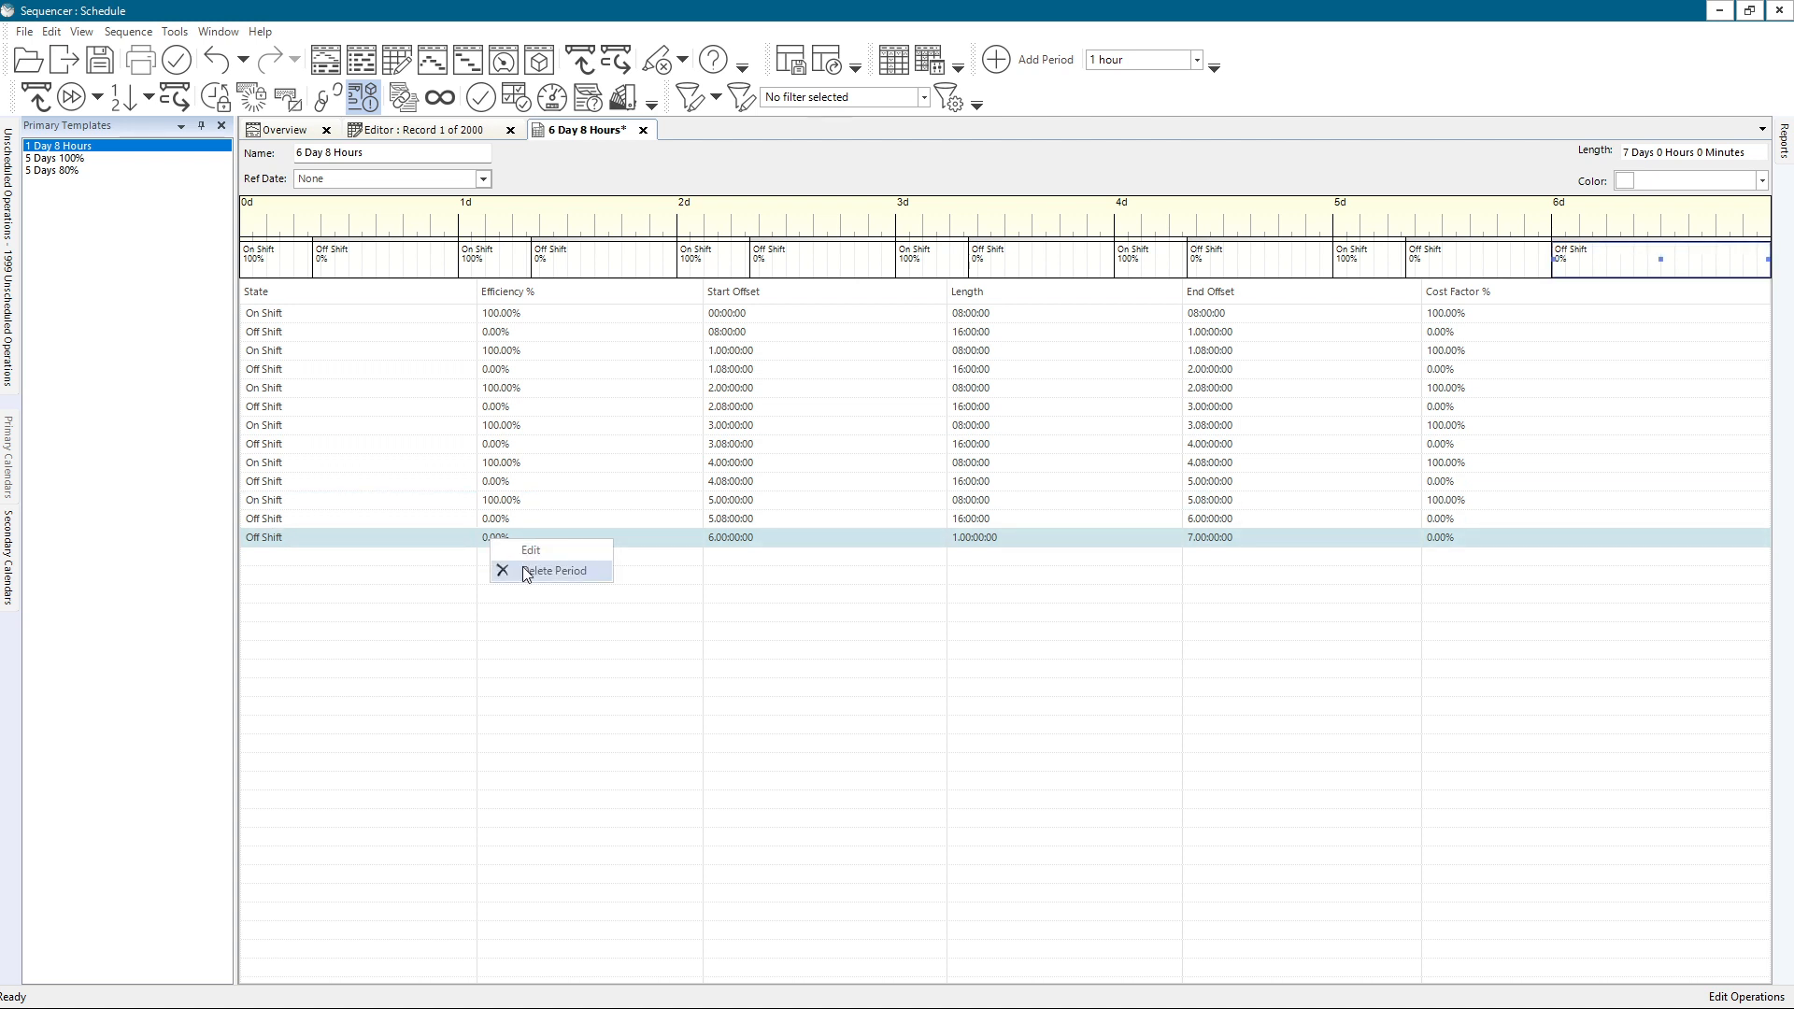
click(554, 572)
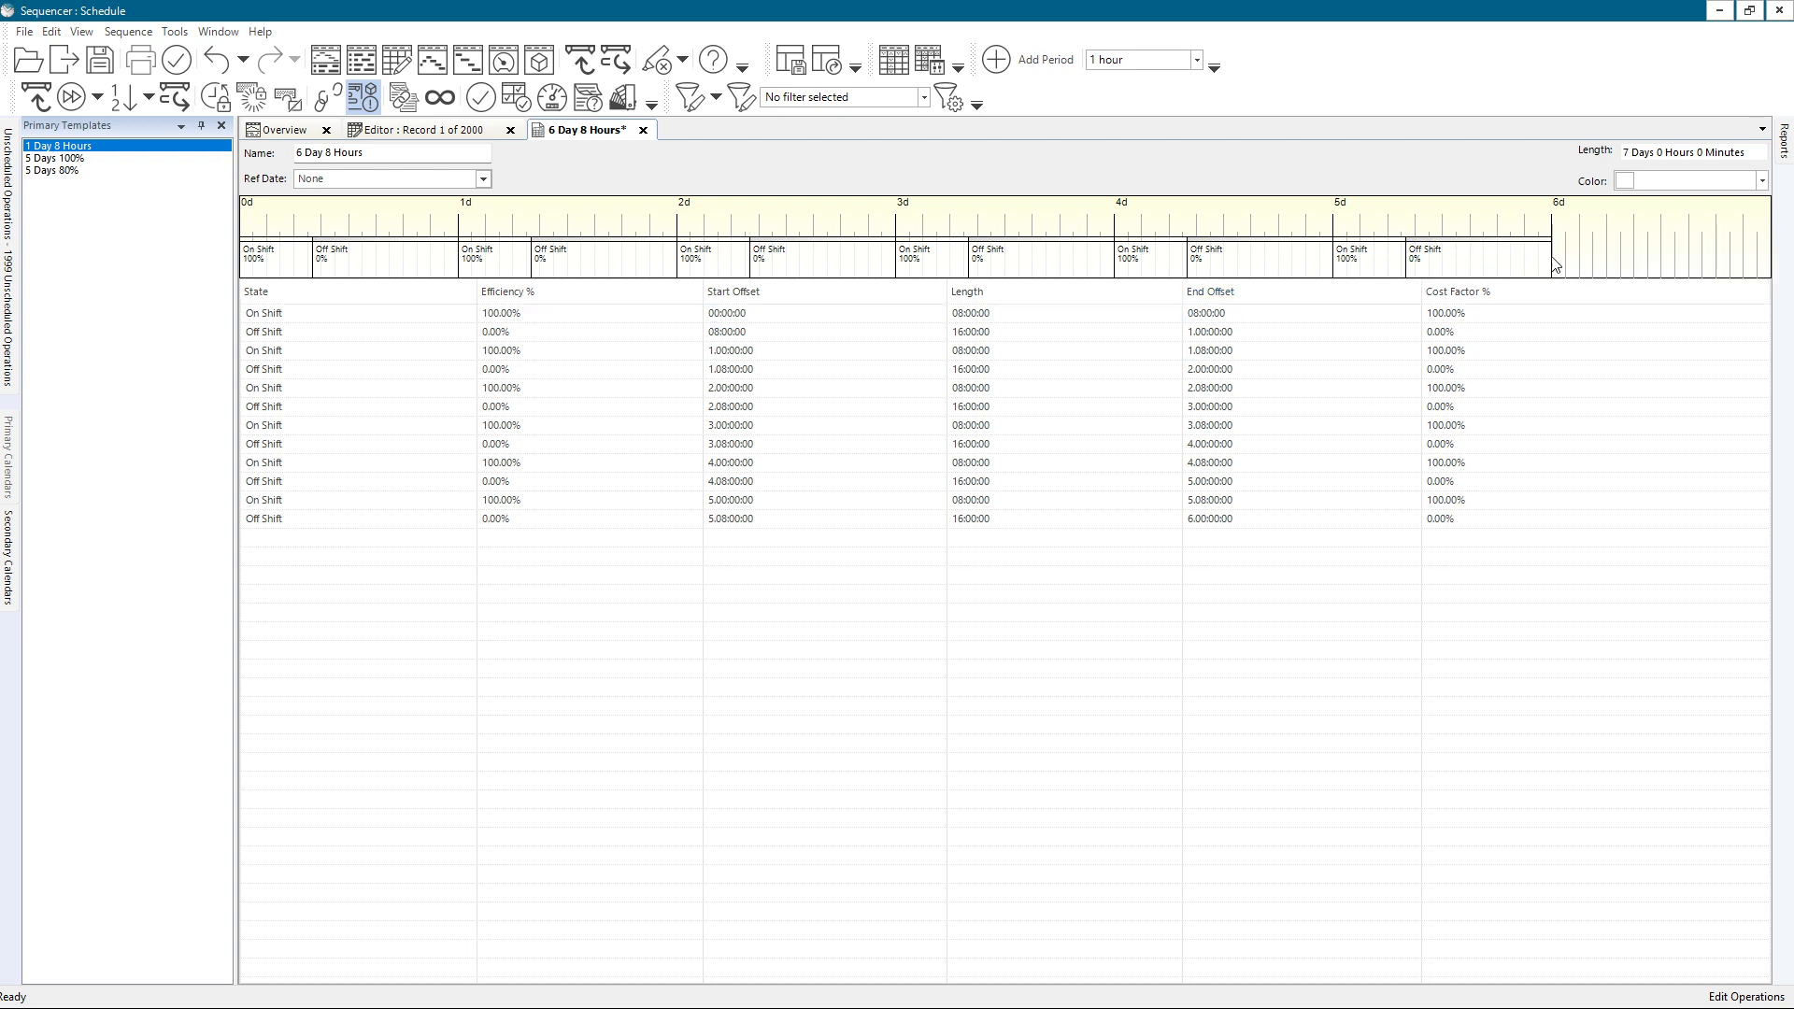
drag(1549, 258, 1783, 271)
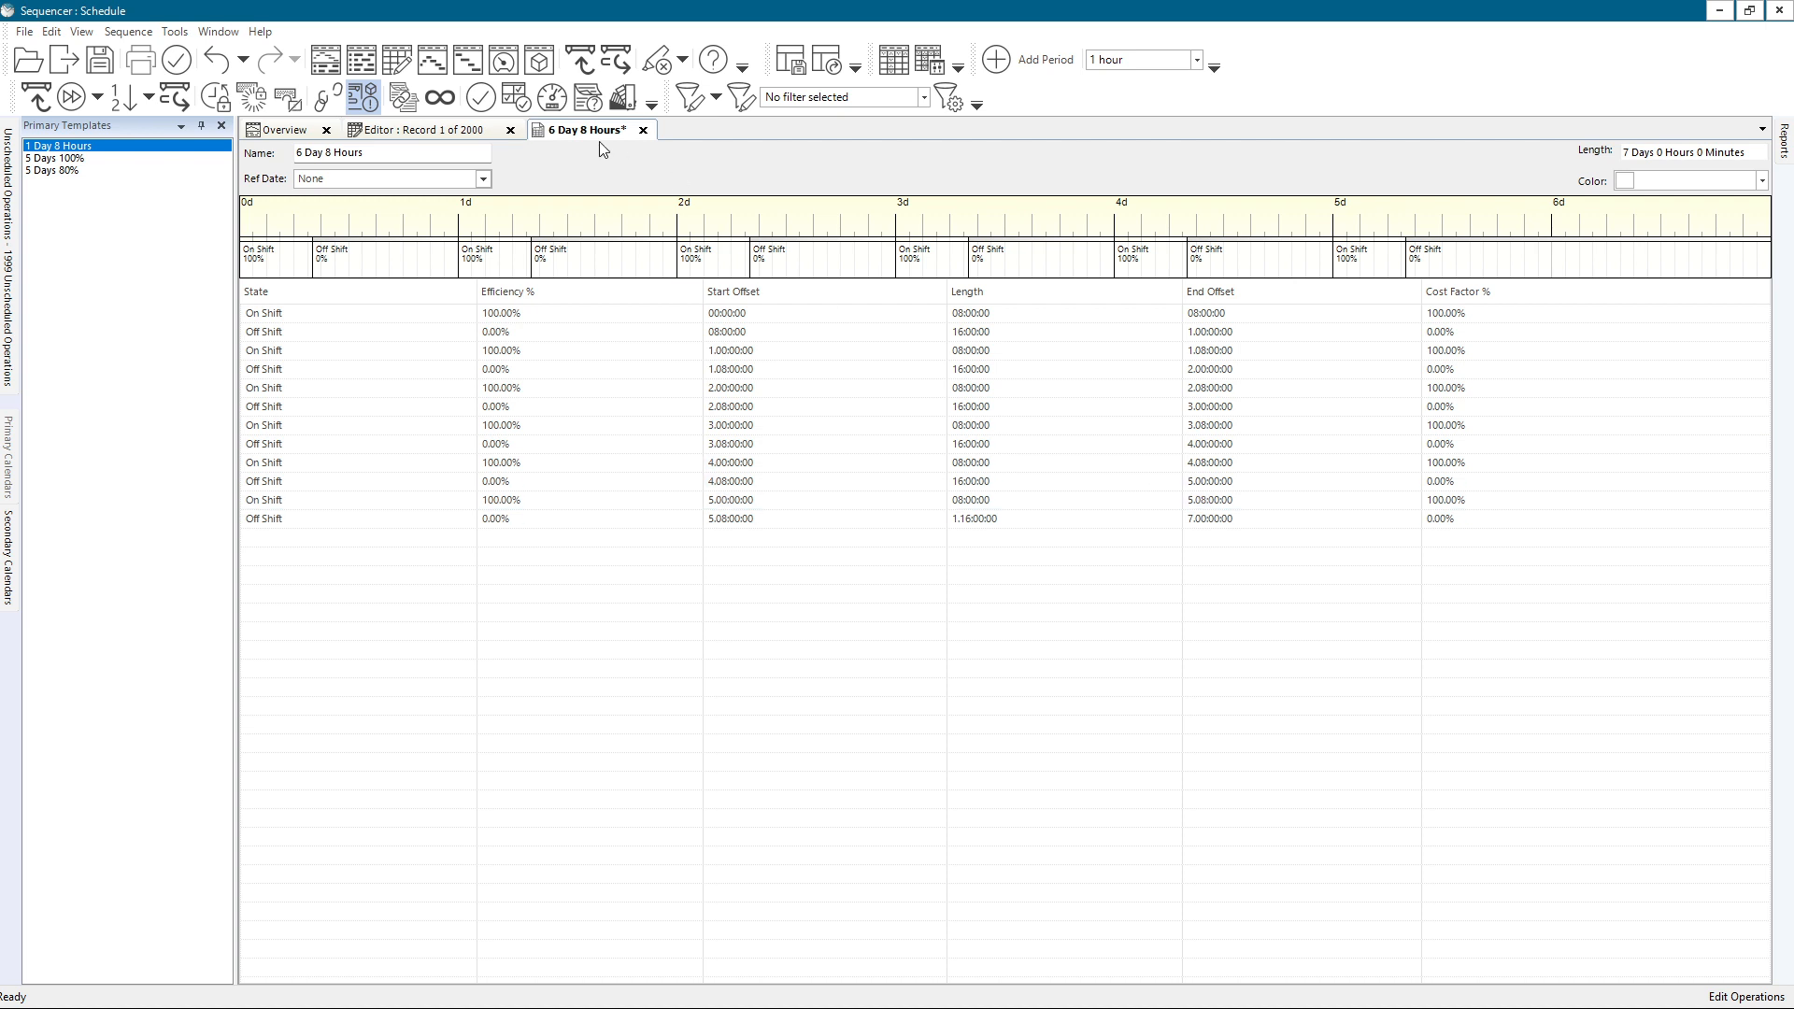
Step: Set the template's reference date to 6/13/2022 8:00 AM and save the 6 Day 8 Hours template
click(47, 149)
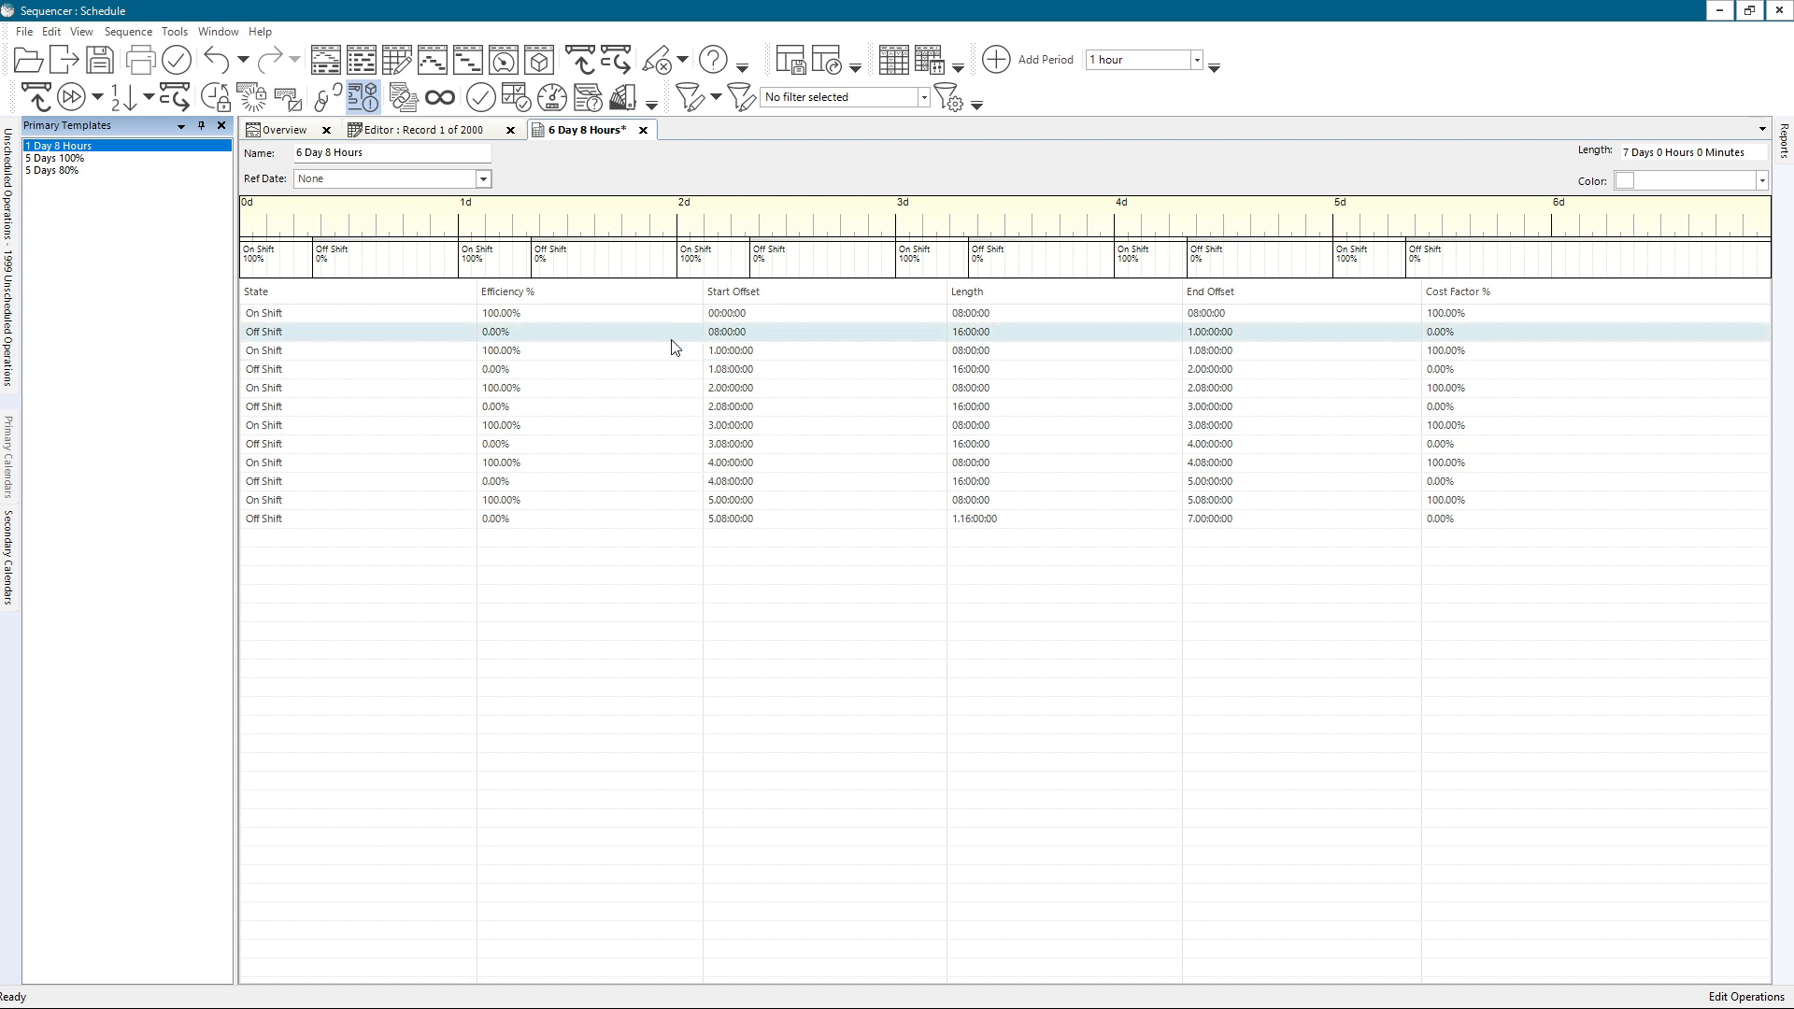
click(483, 179)
click(401, 254)
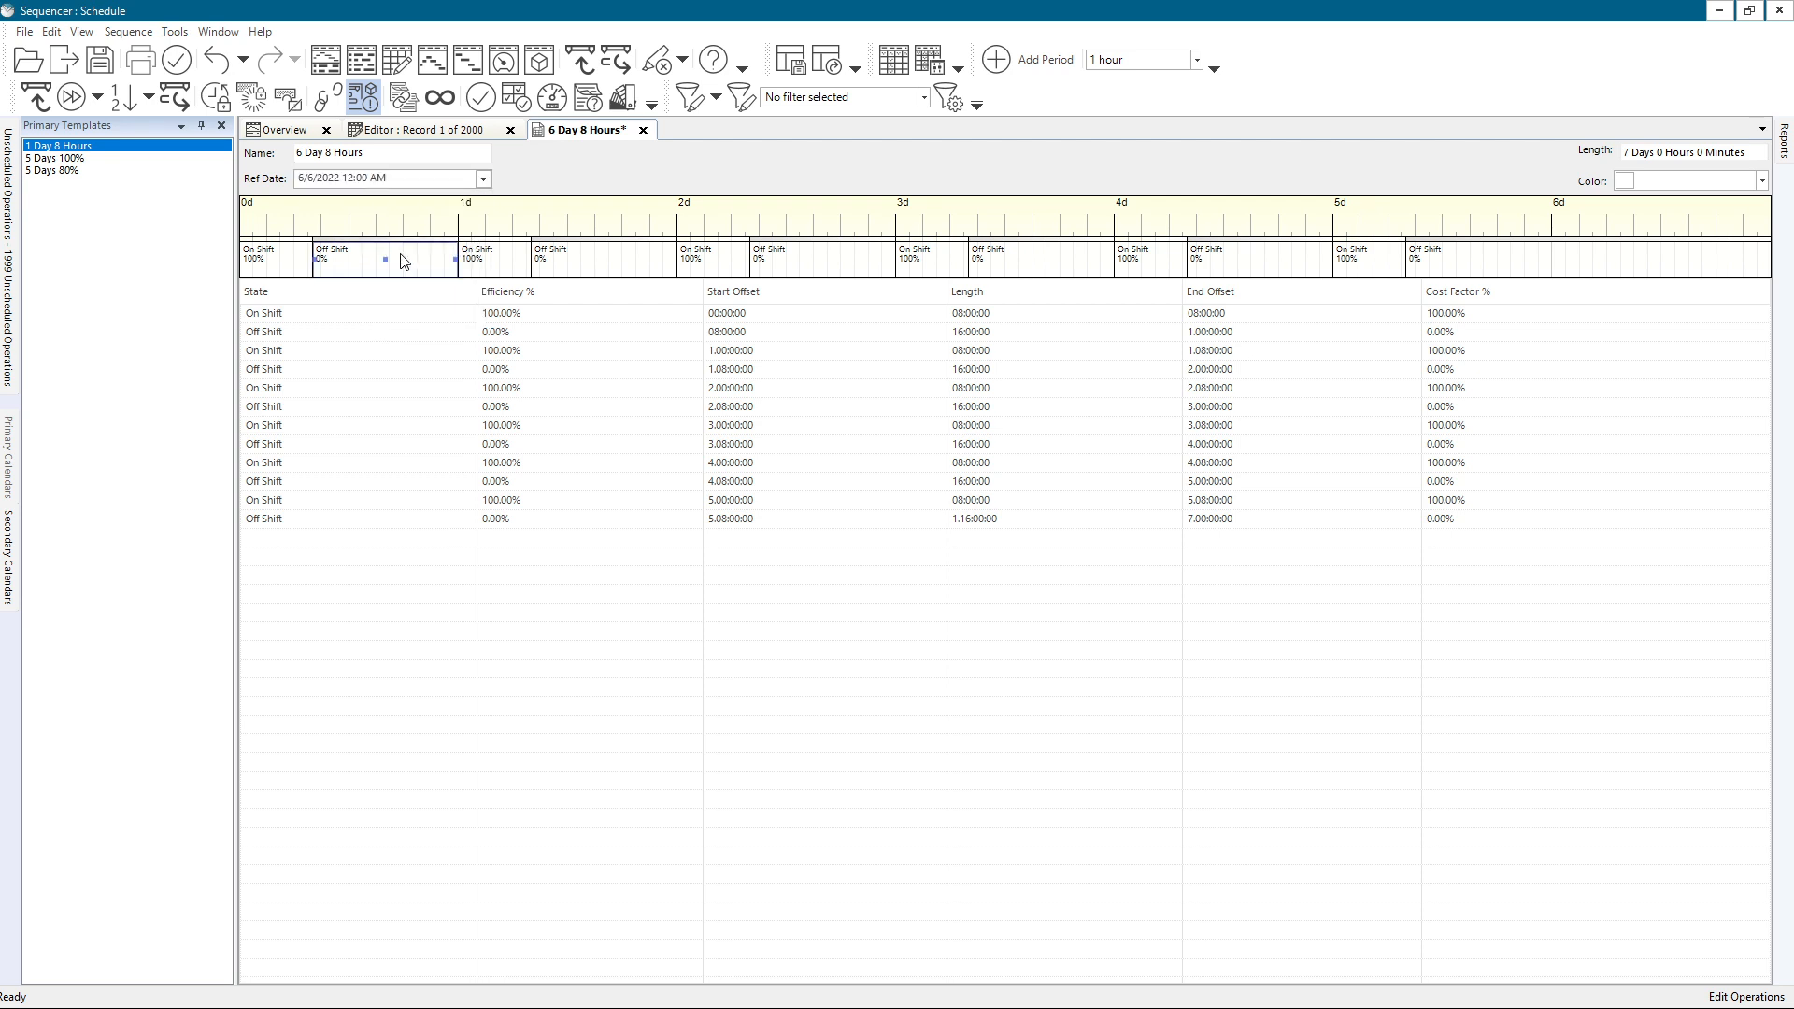
click(483, 179)
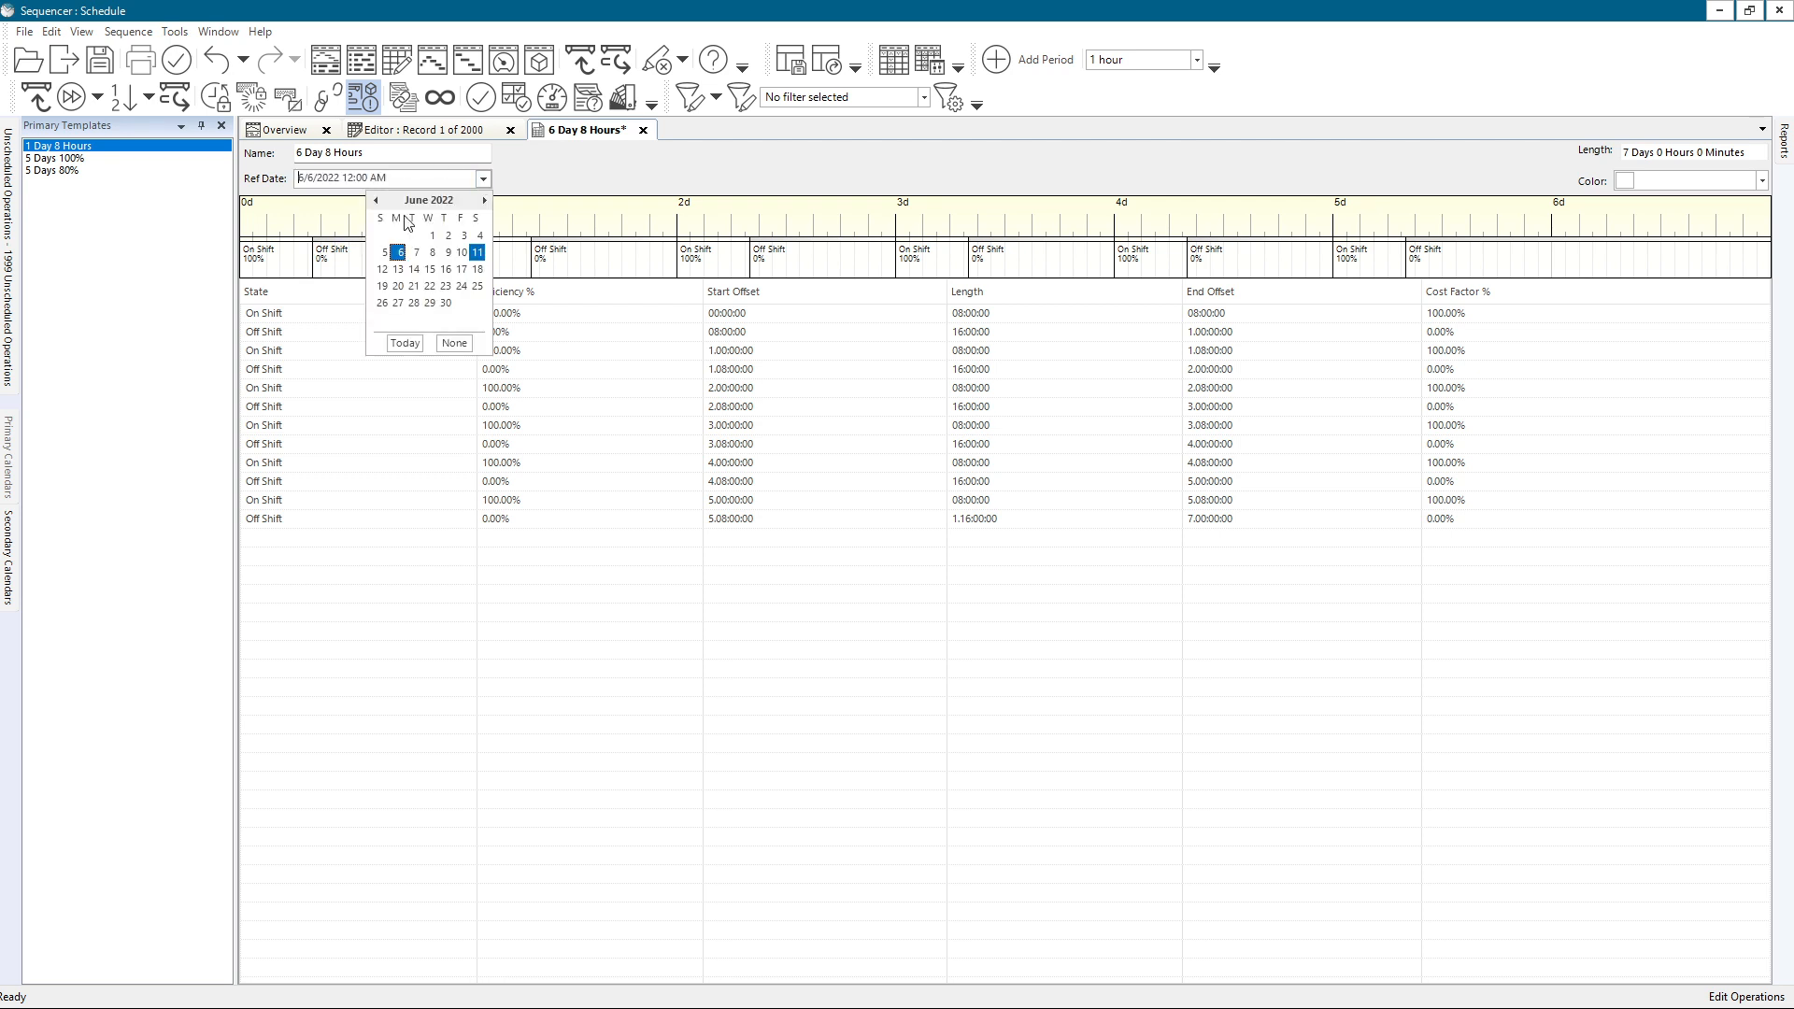
click(398, 269)
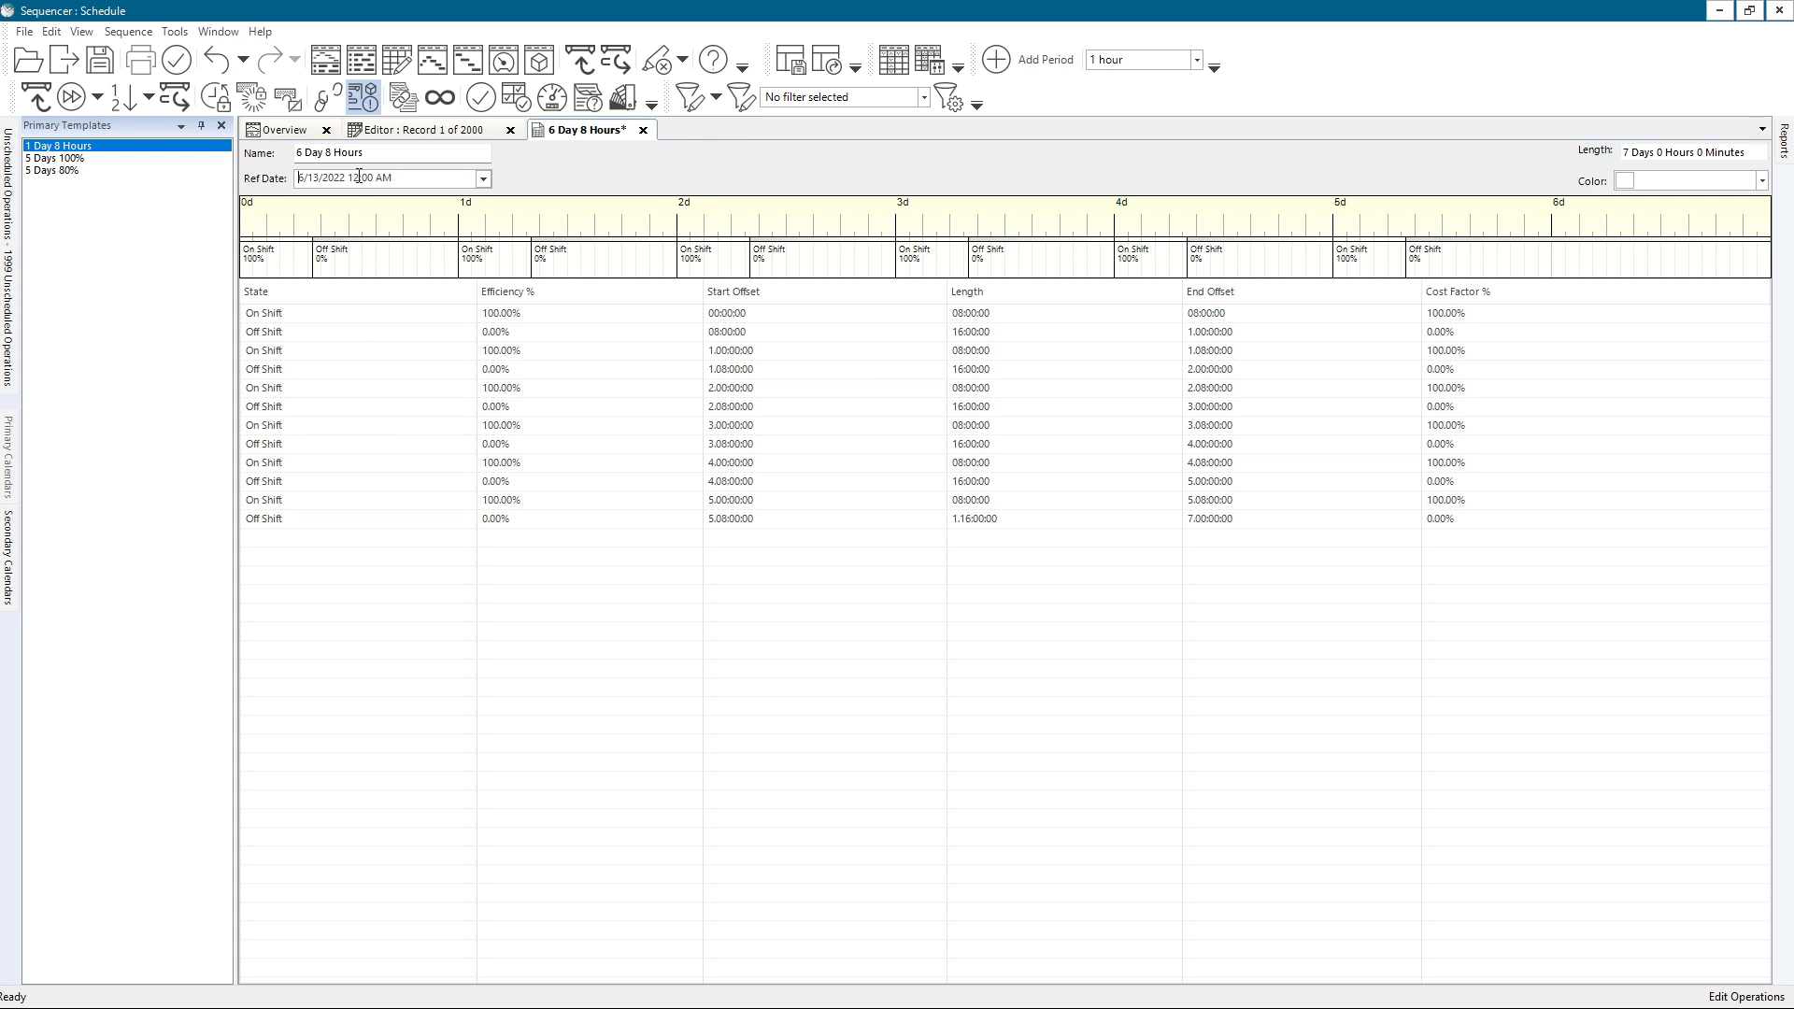
text(8)
click(100, 60)
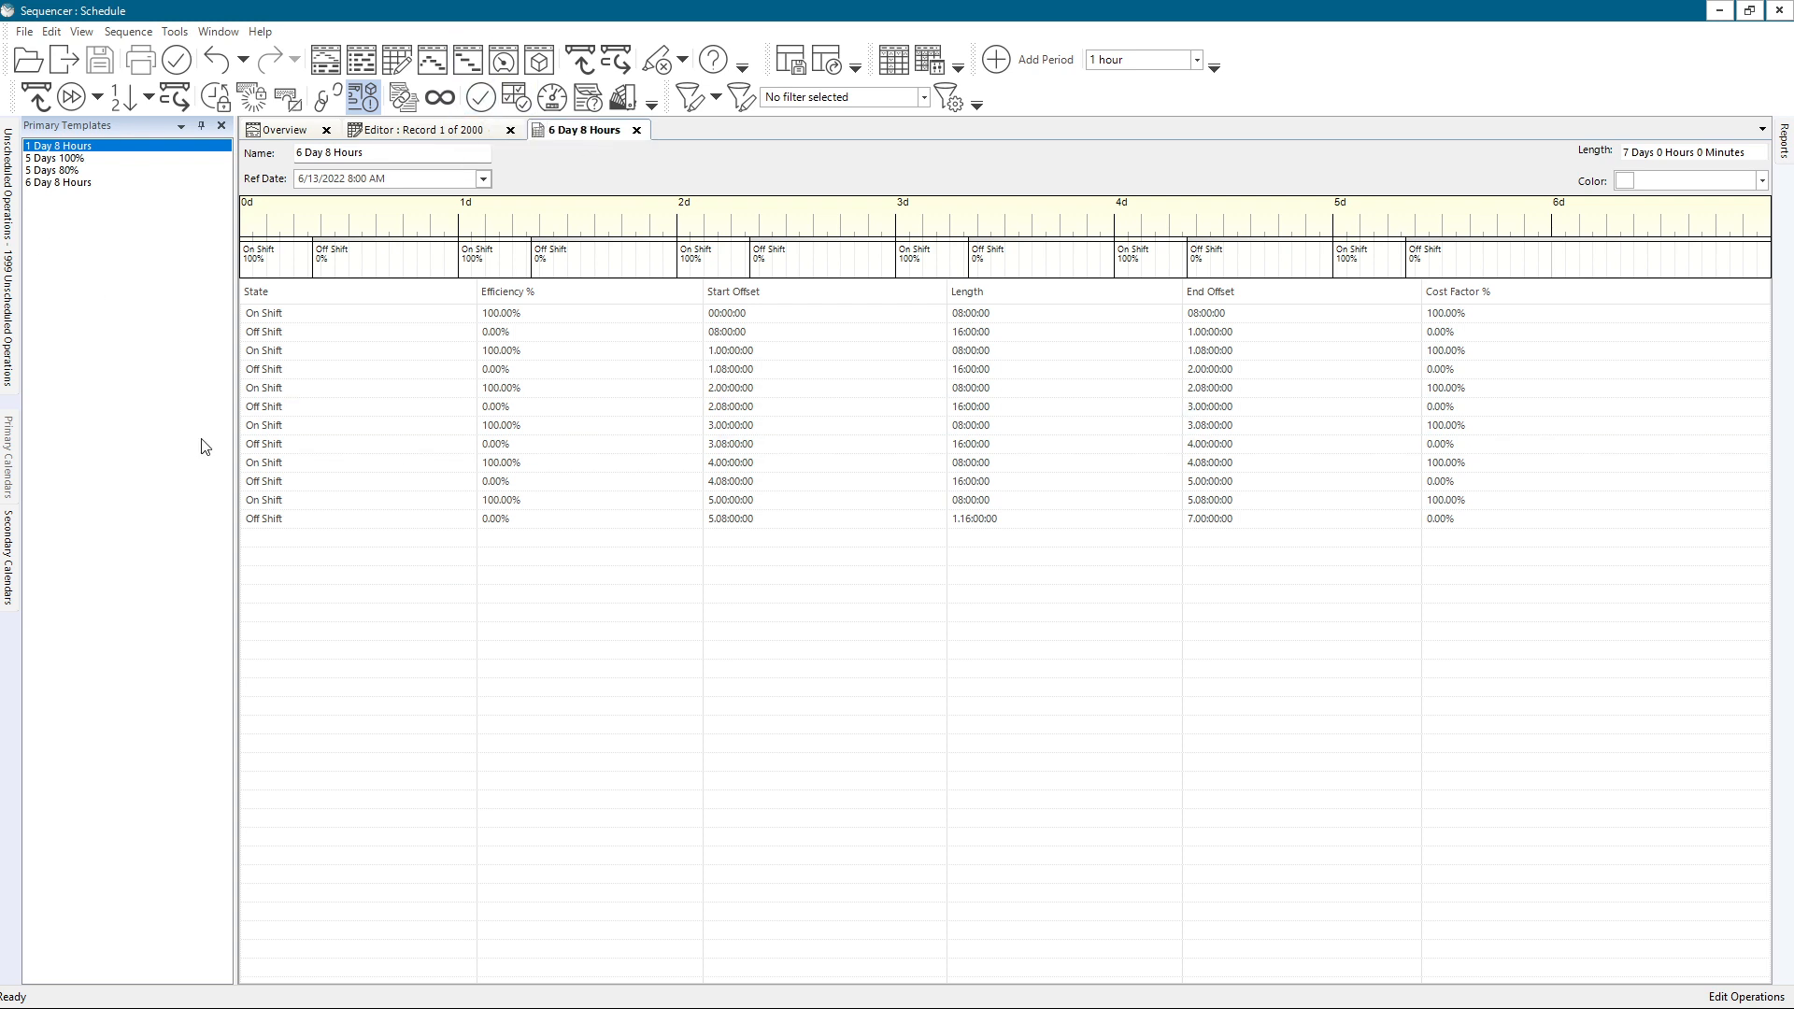
Step: Change the default template of the ARMOURING_01 primary resource calendar to 6 Day 8 Hours, using the template reference date
click(10, 460)
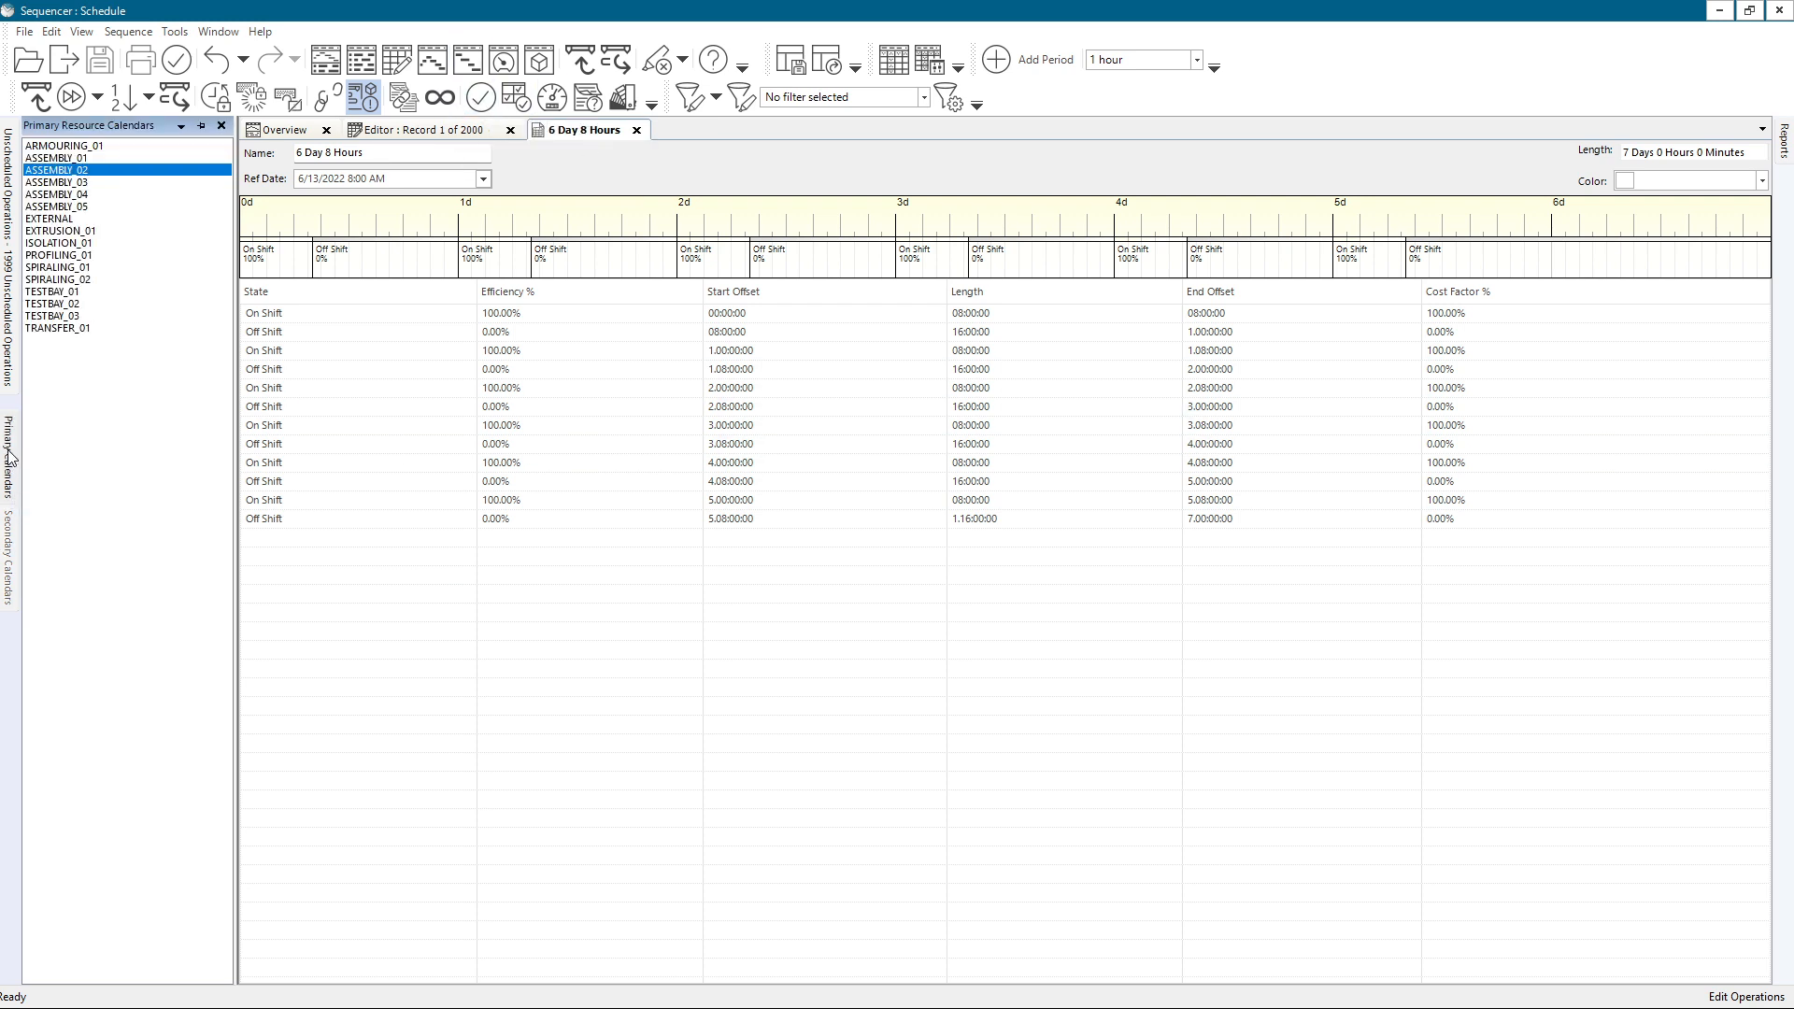
double_click(58, 146)
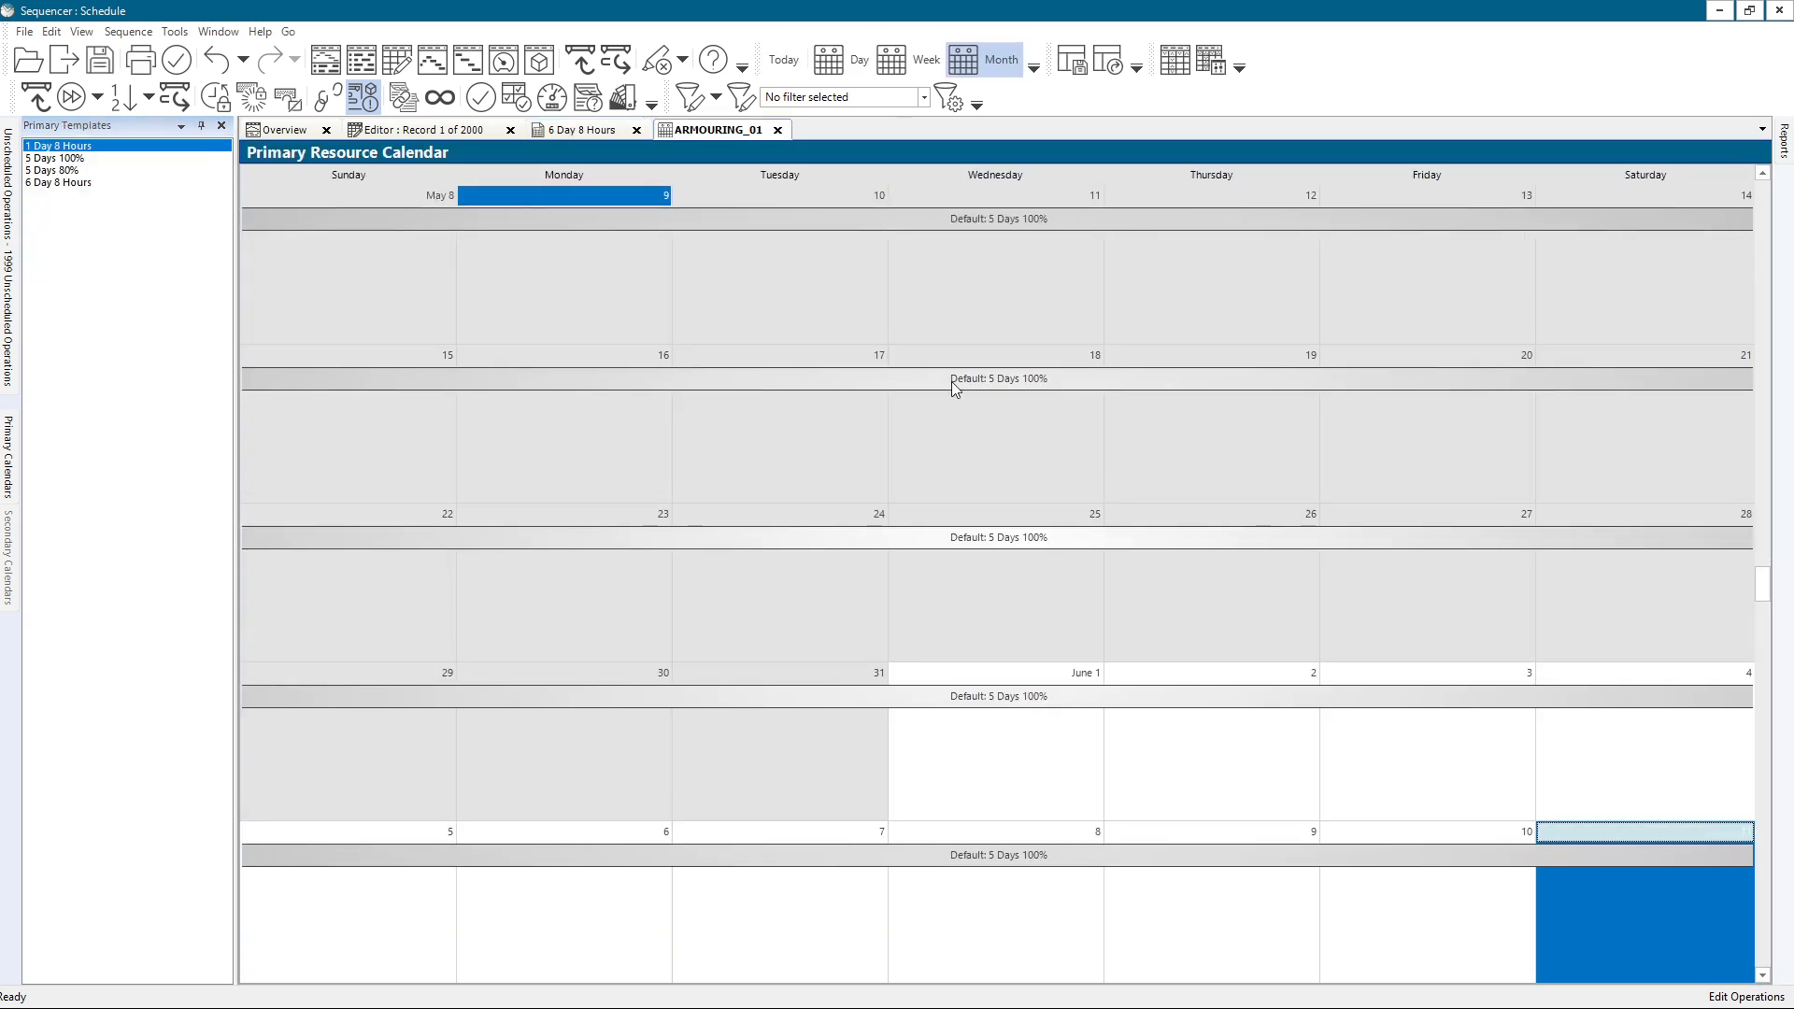
double_click(965, 383)
click(977, 432)
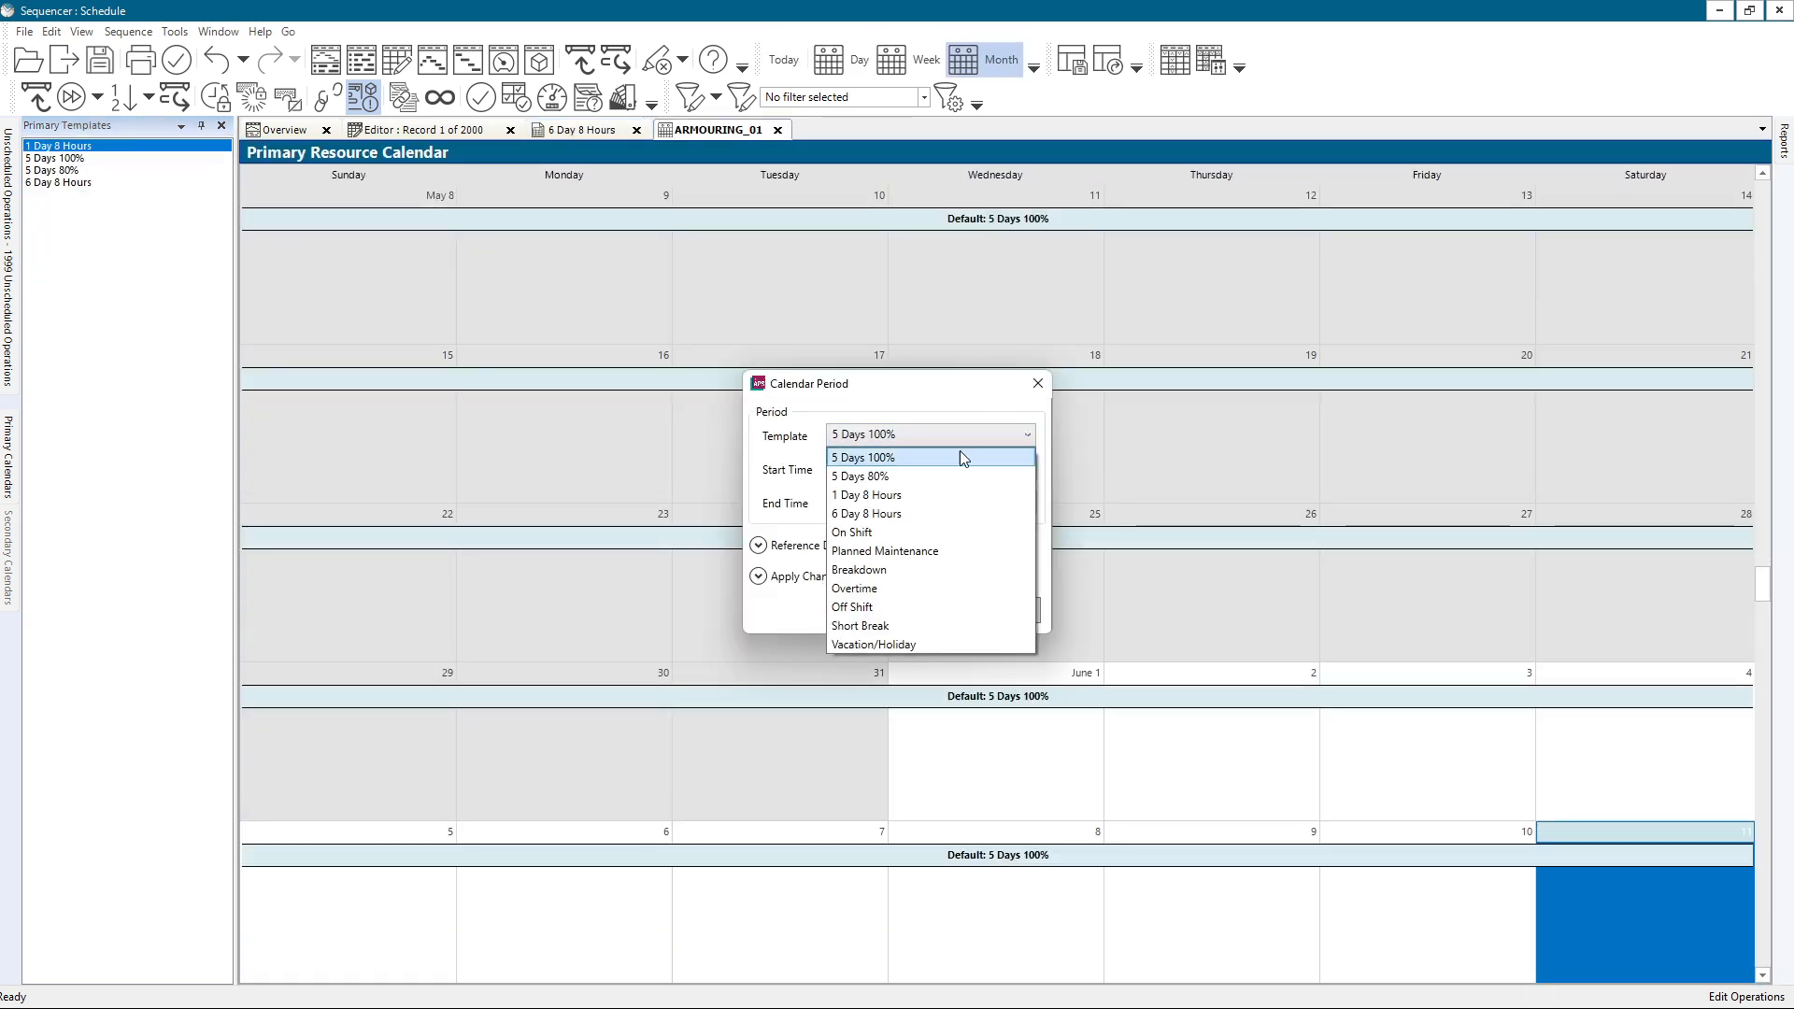
click(890, 514)
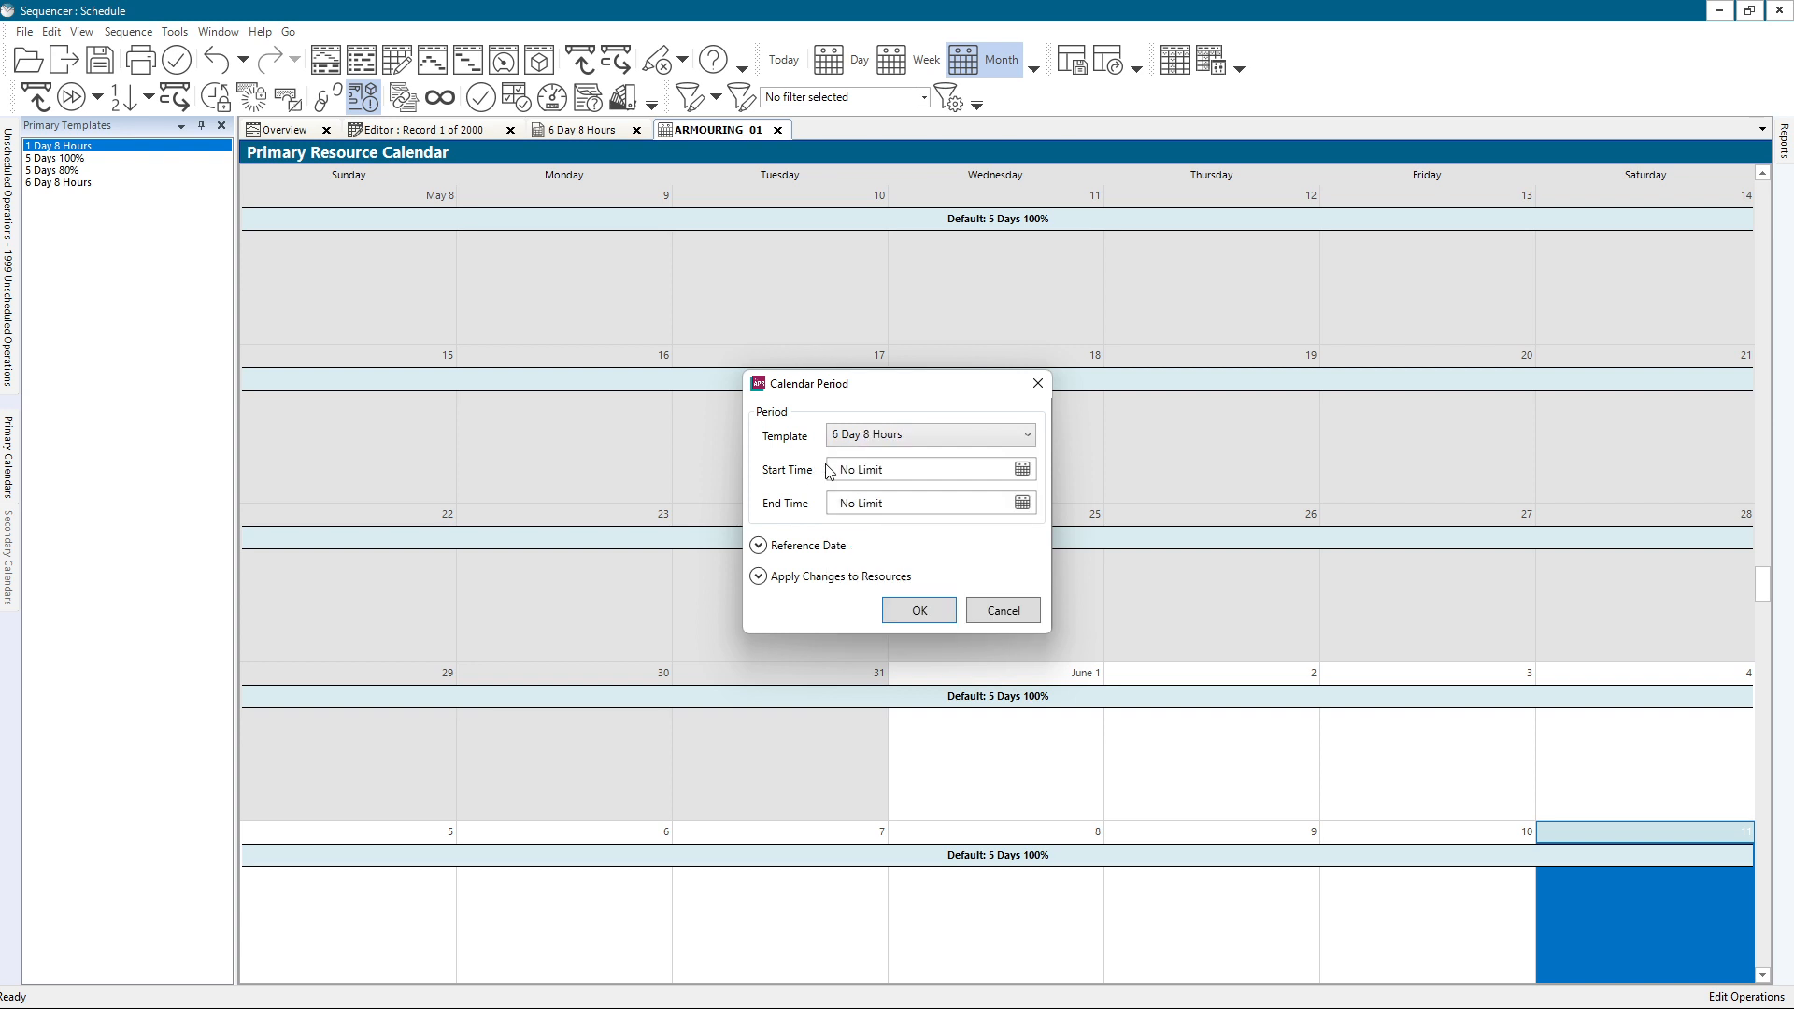
click(758, 544)
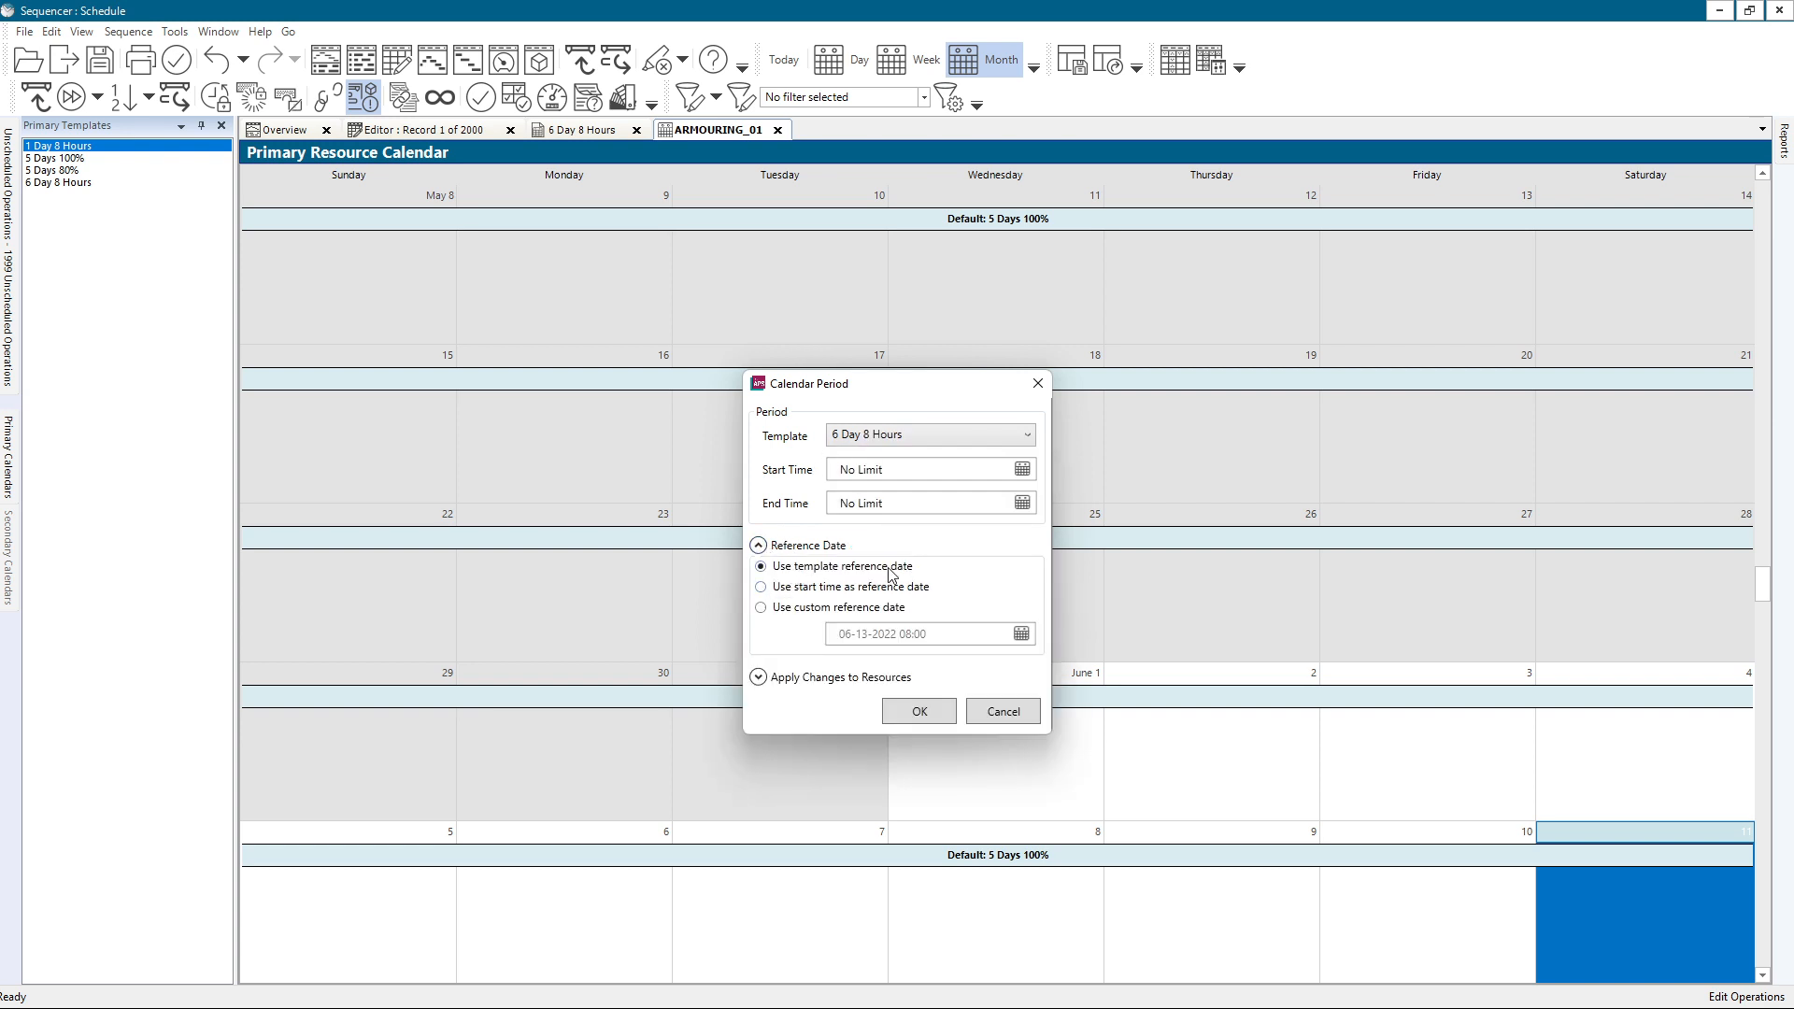
click(917, 712)
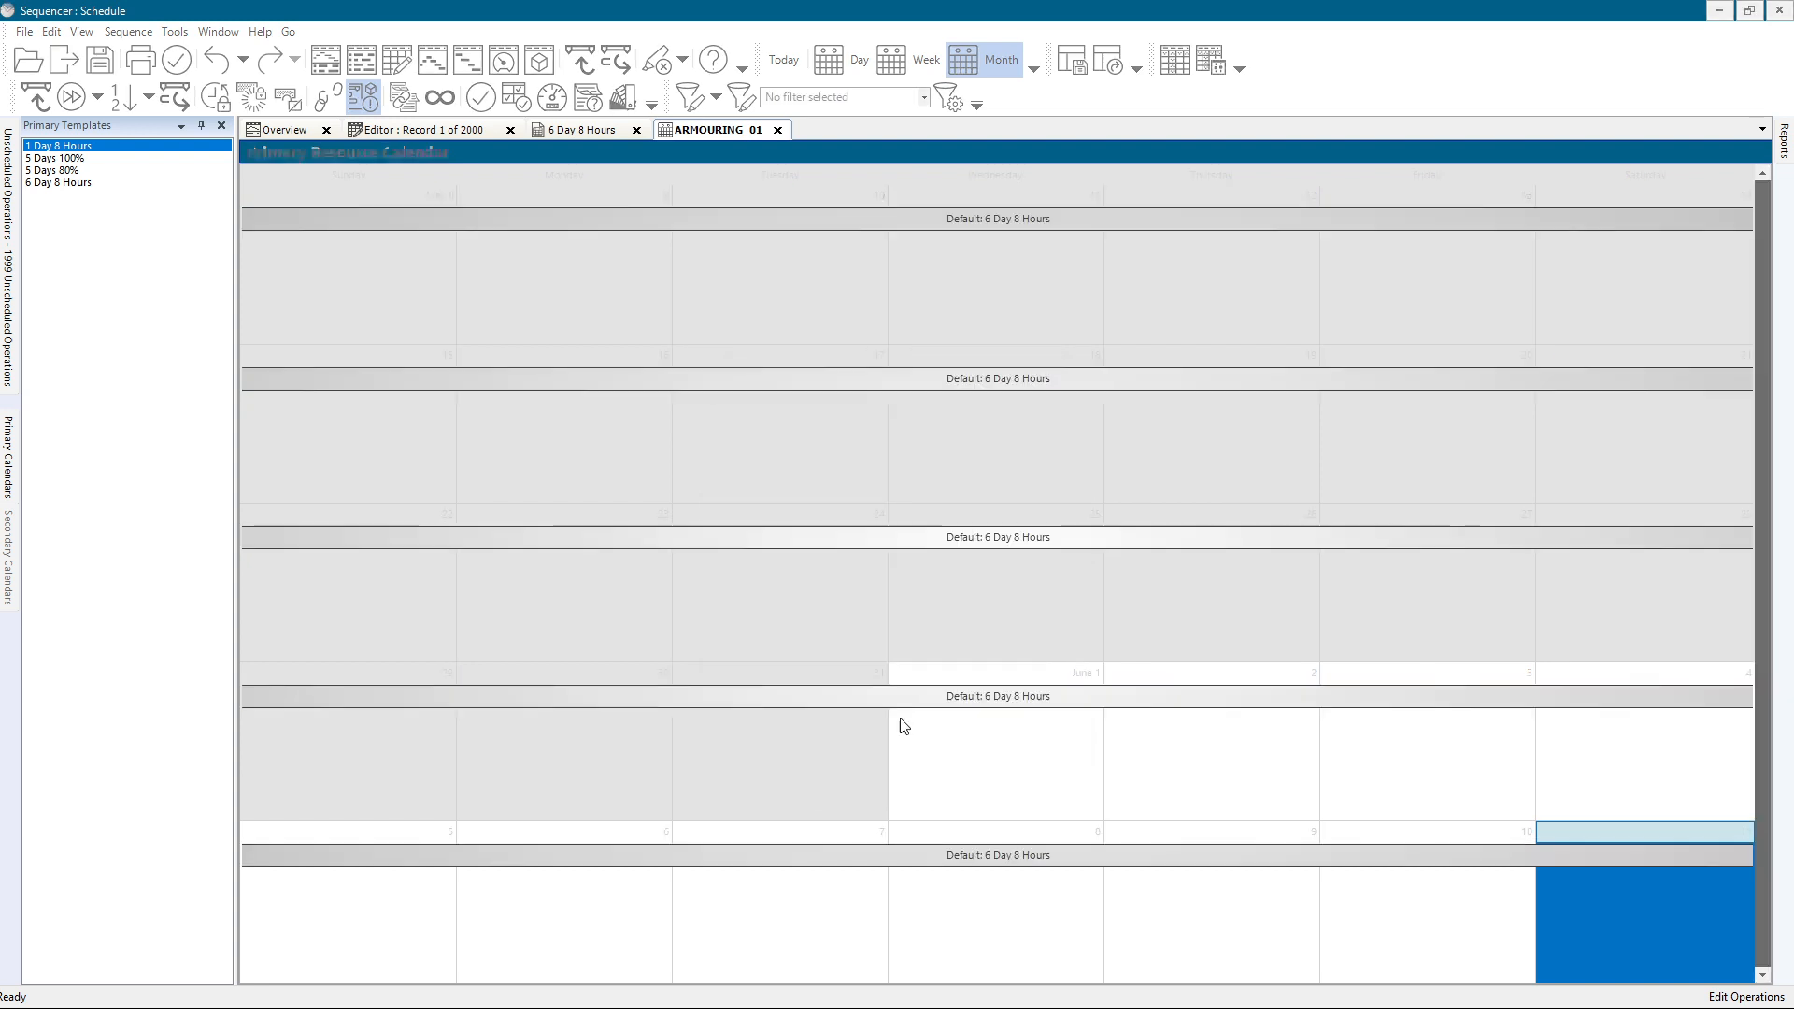
Step: Examine the ARMOURING_01 row in the overview Gantt chart, checking the shift pattern and the shift start time on 05-16-2022
click(281, 135)
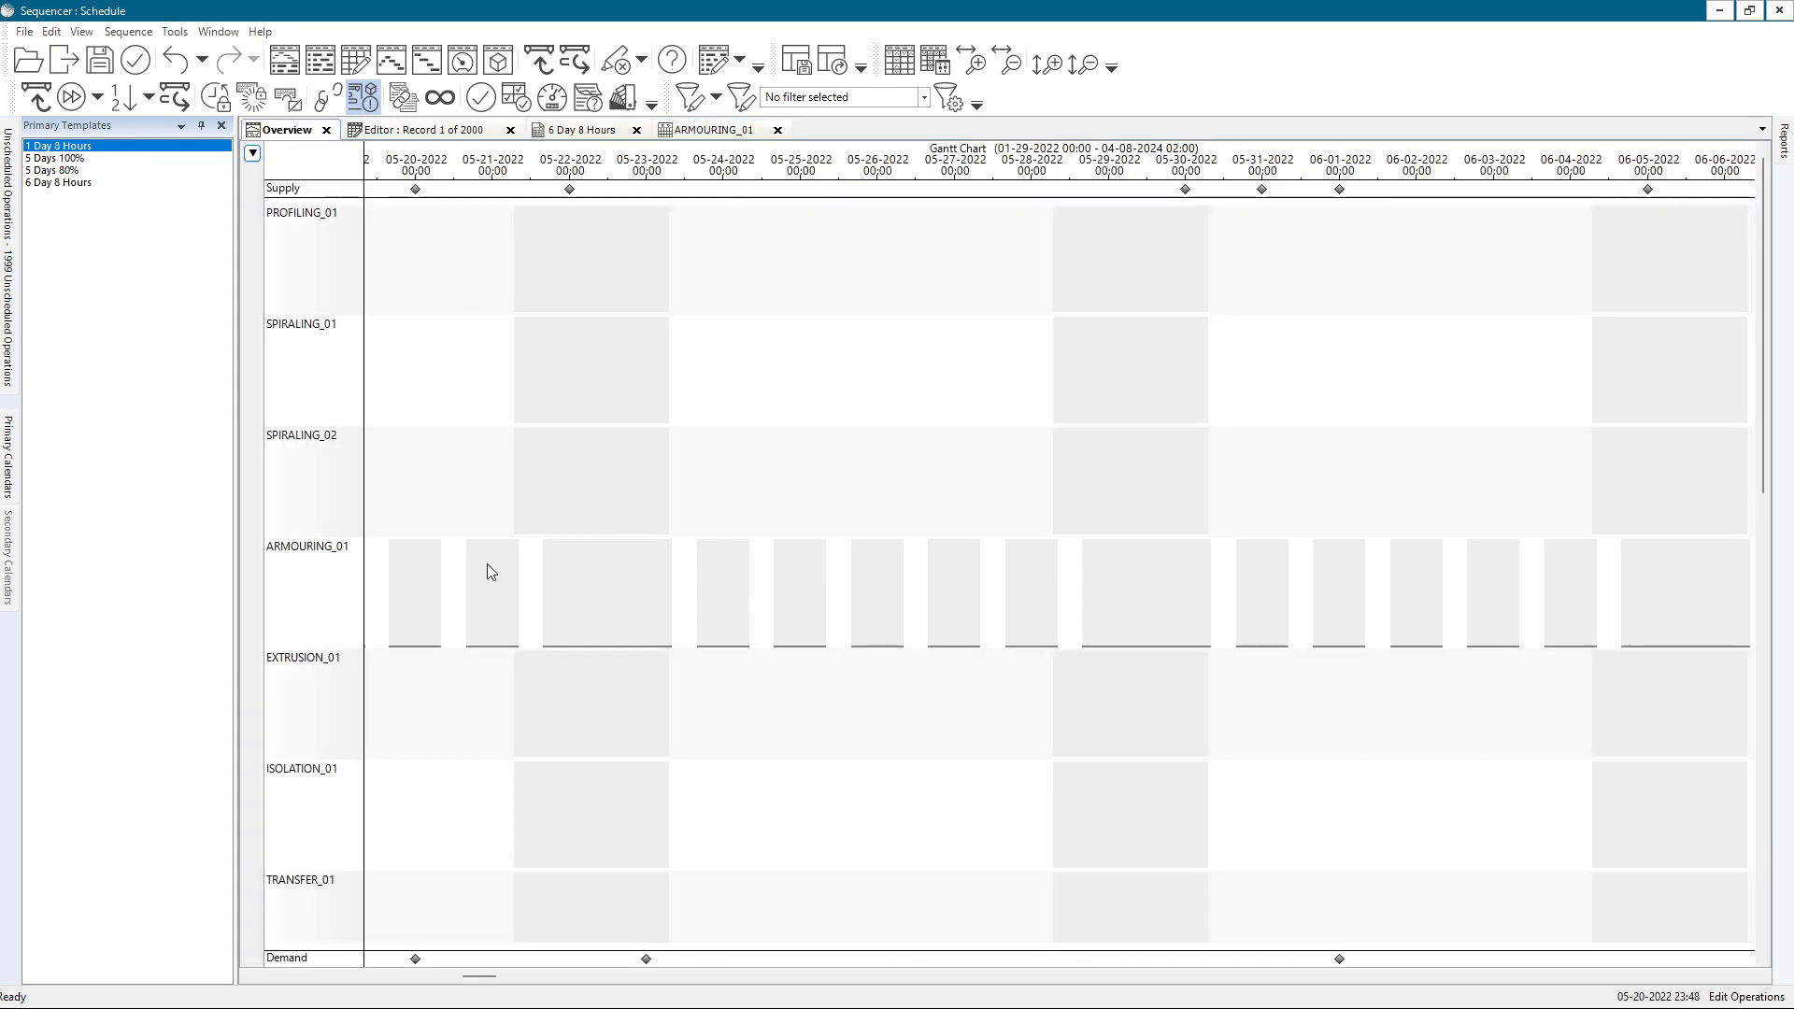
scroll(518, 584, up, 2)
scroll(975, 658, up, 1)
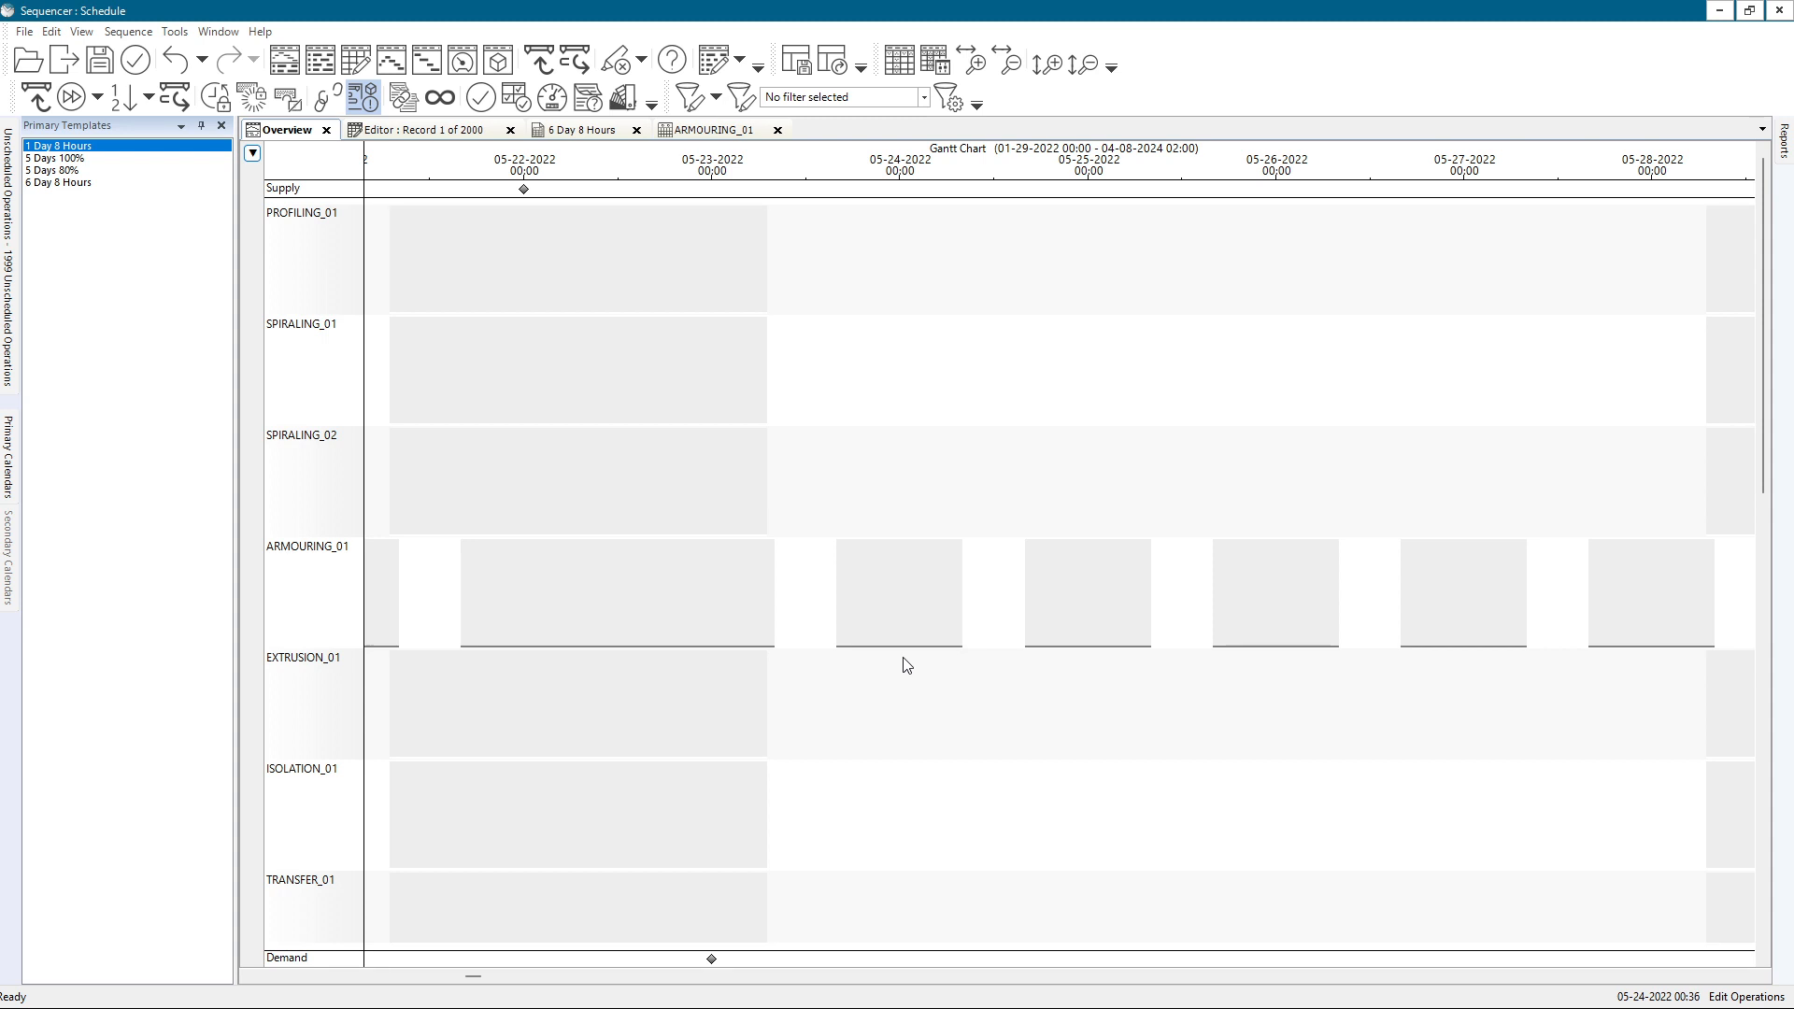
drag(873, 578, 1057, 473)
scroll(1018, 488, down, 2)
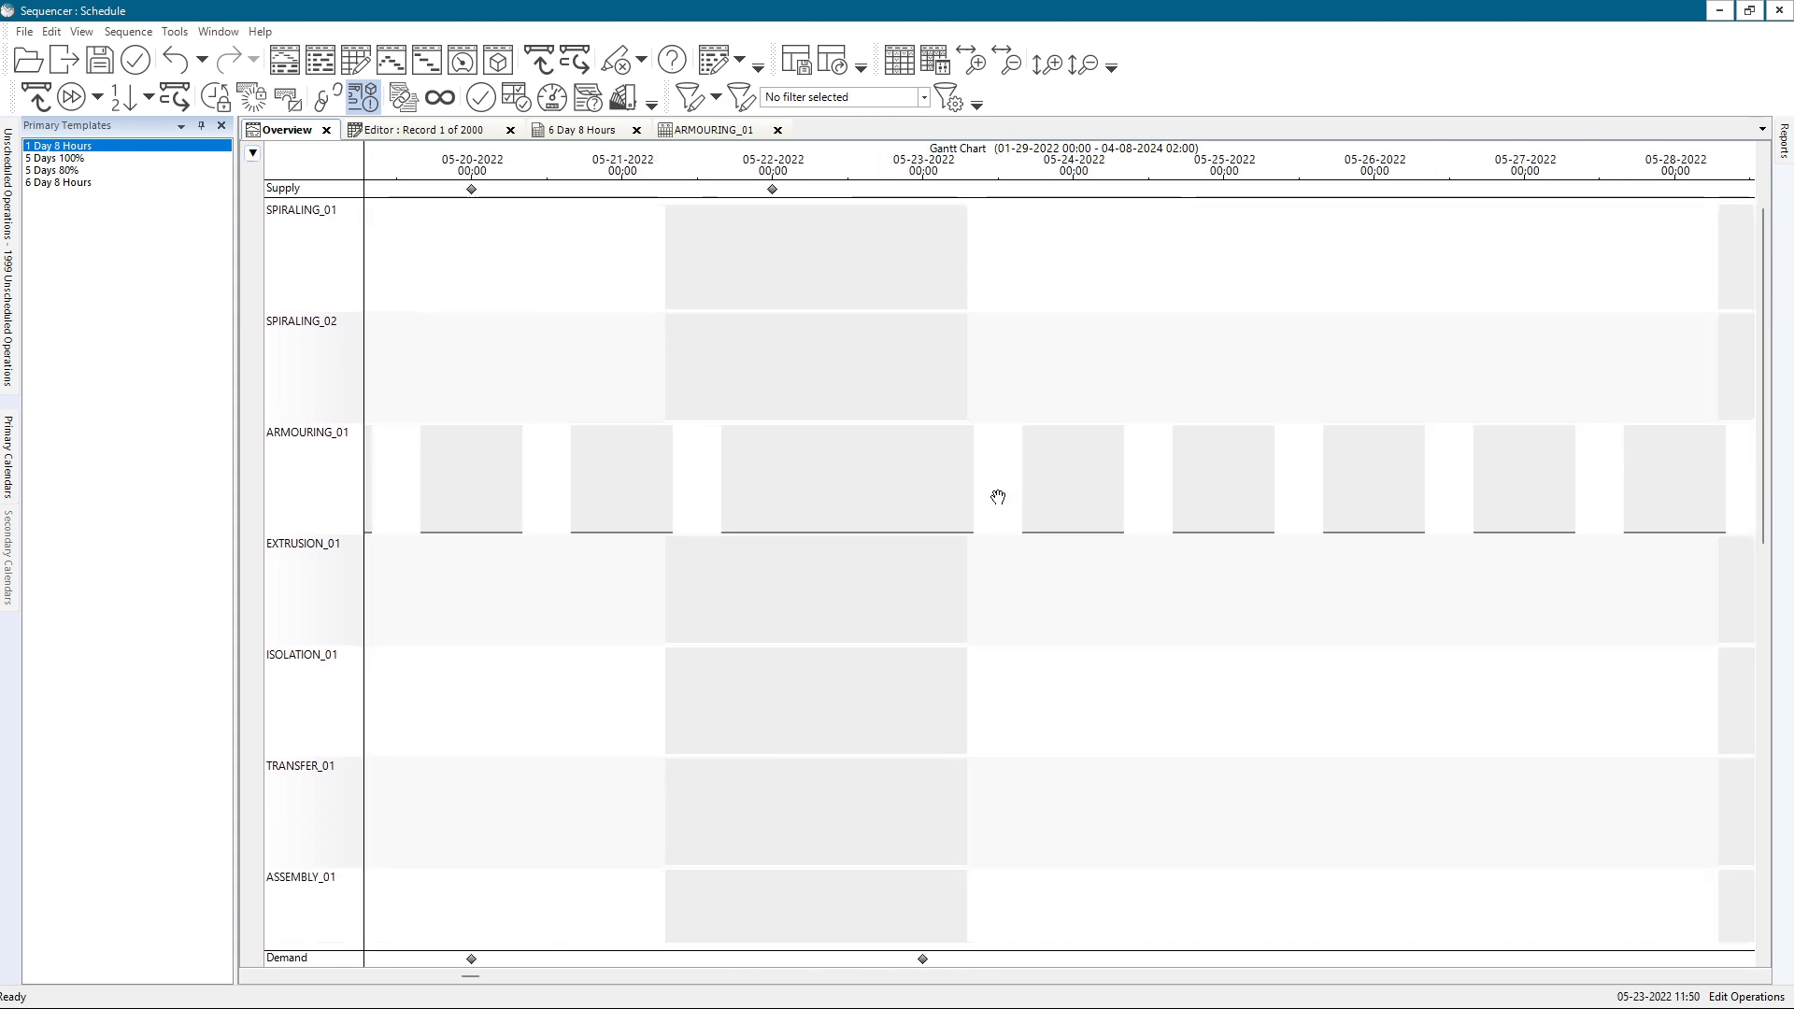
scroll(579, 464, down, 2)
drag(576, 460, 1293, 461)
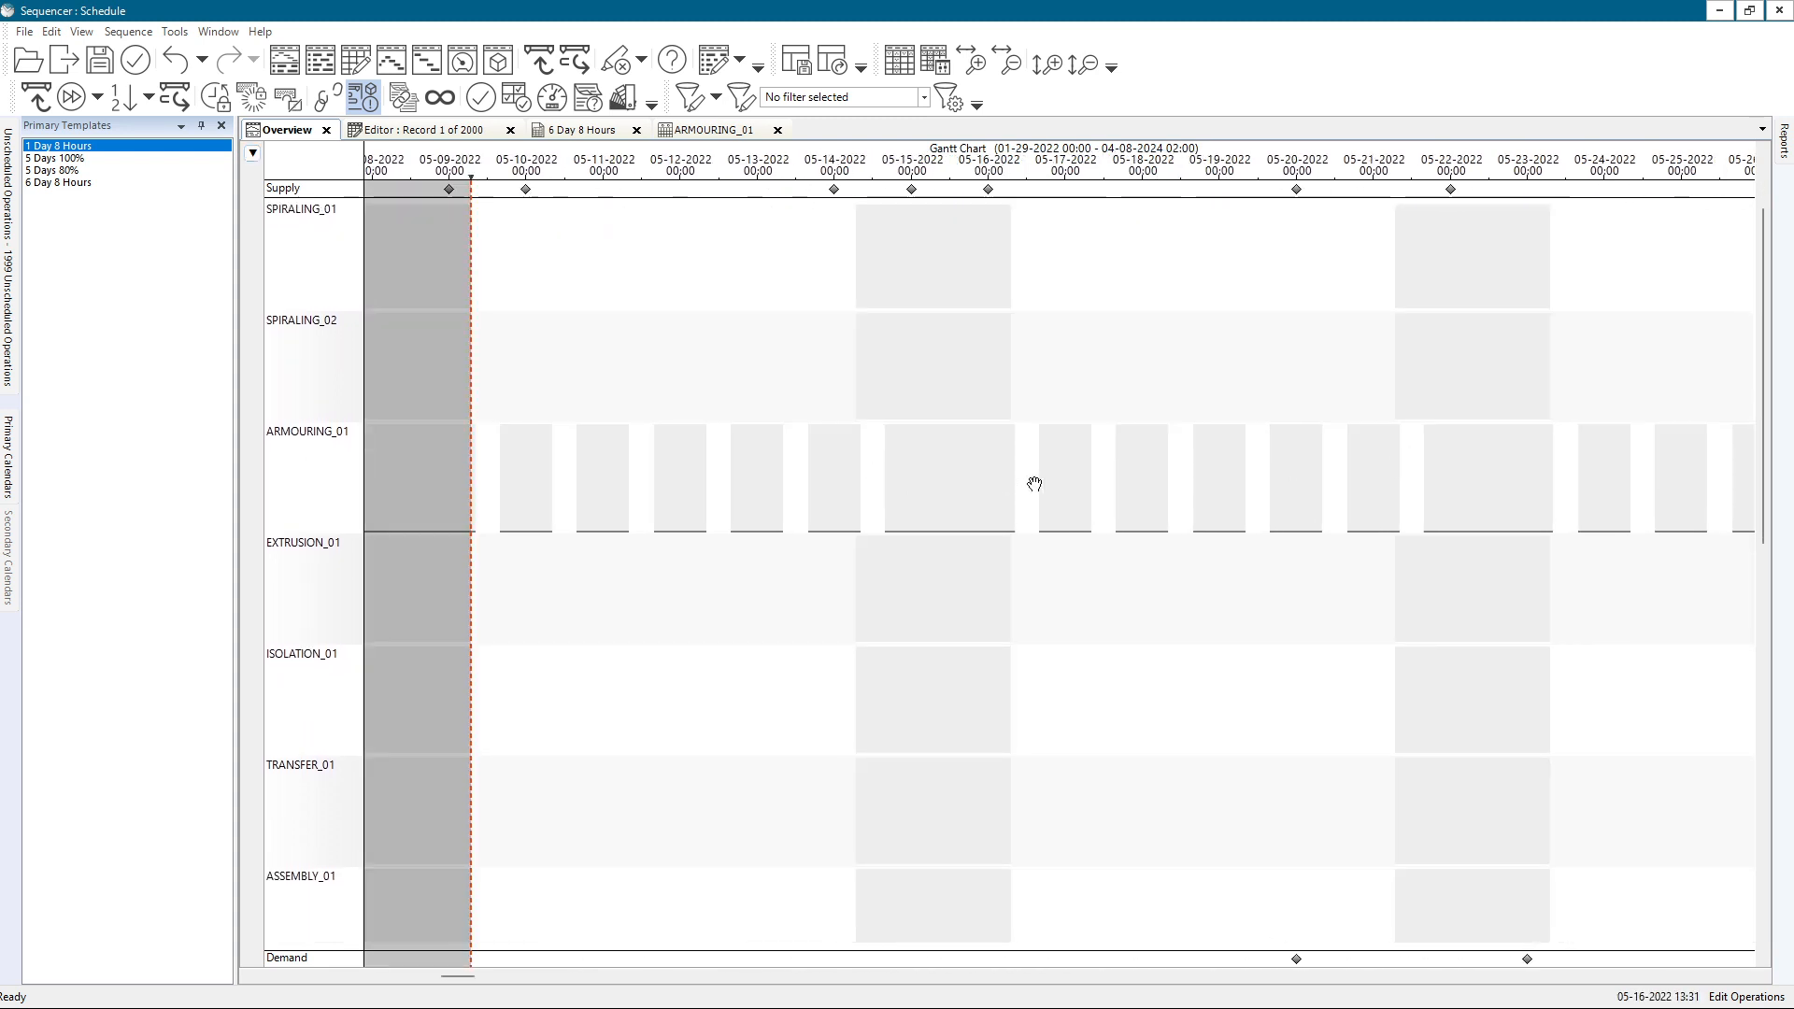
scroll(1030, 484, up, 6)
scroll(995, 483, up, 5)
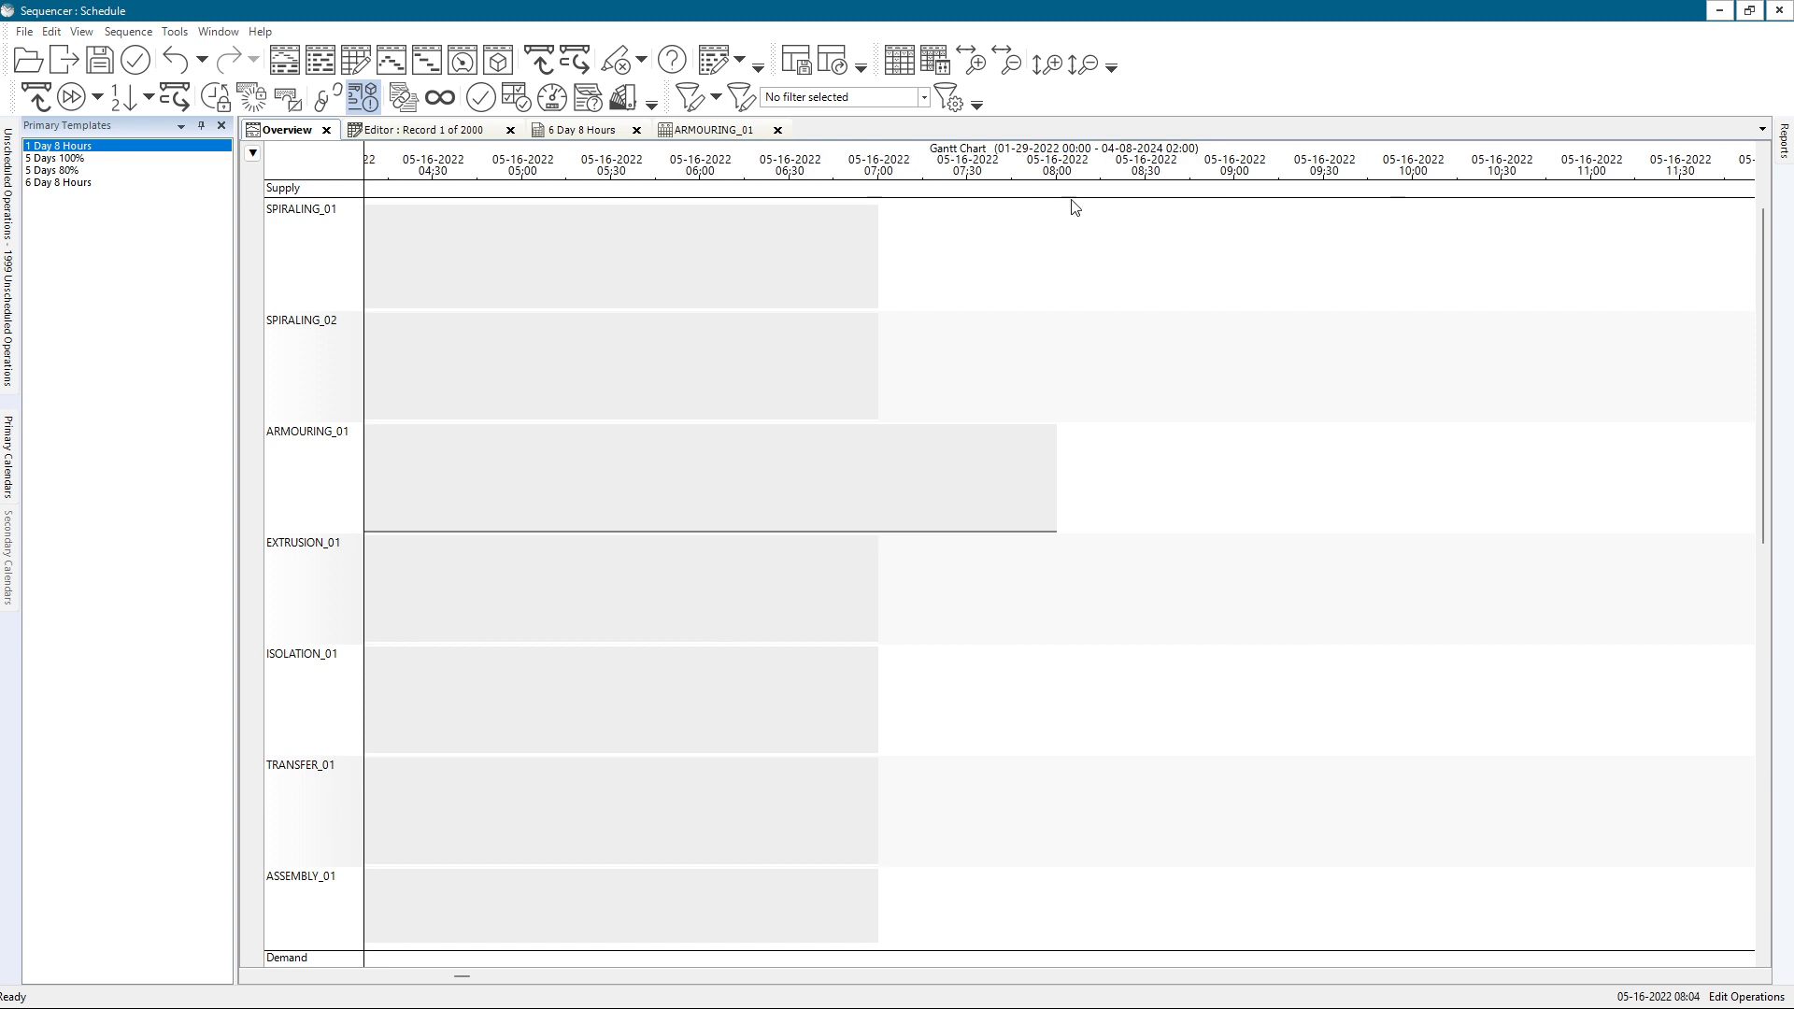
scroll(1066, 490, down, 5)
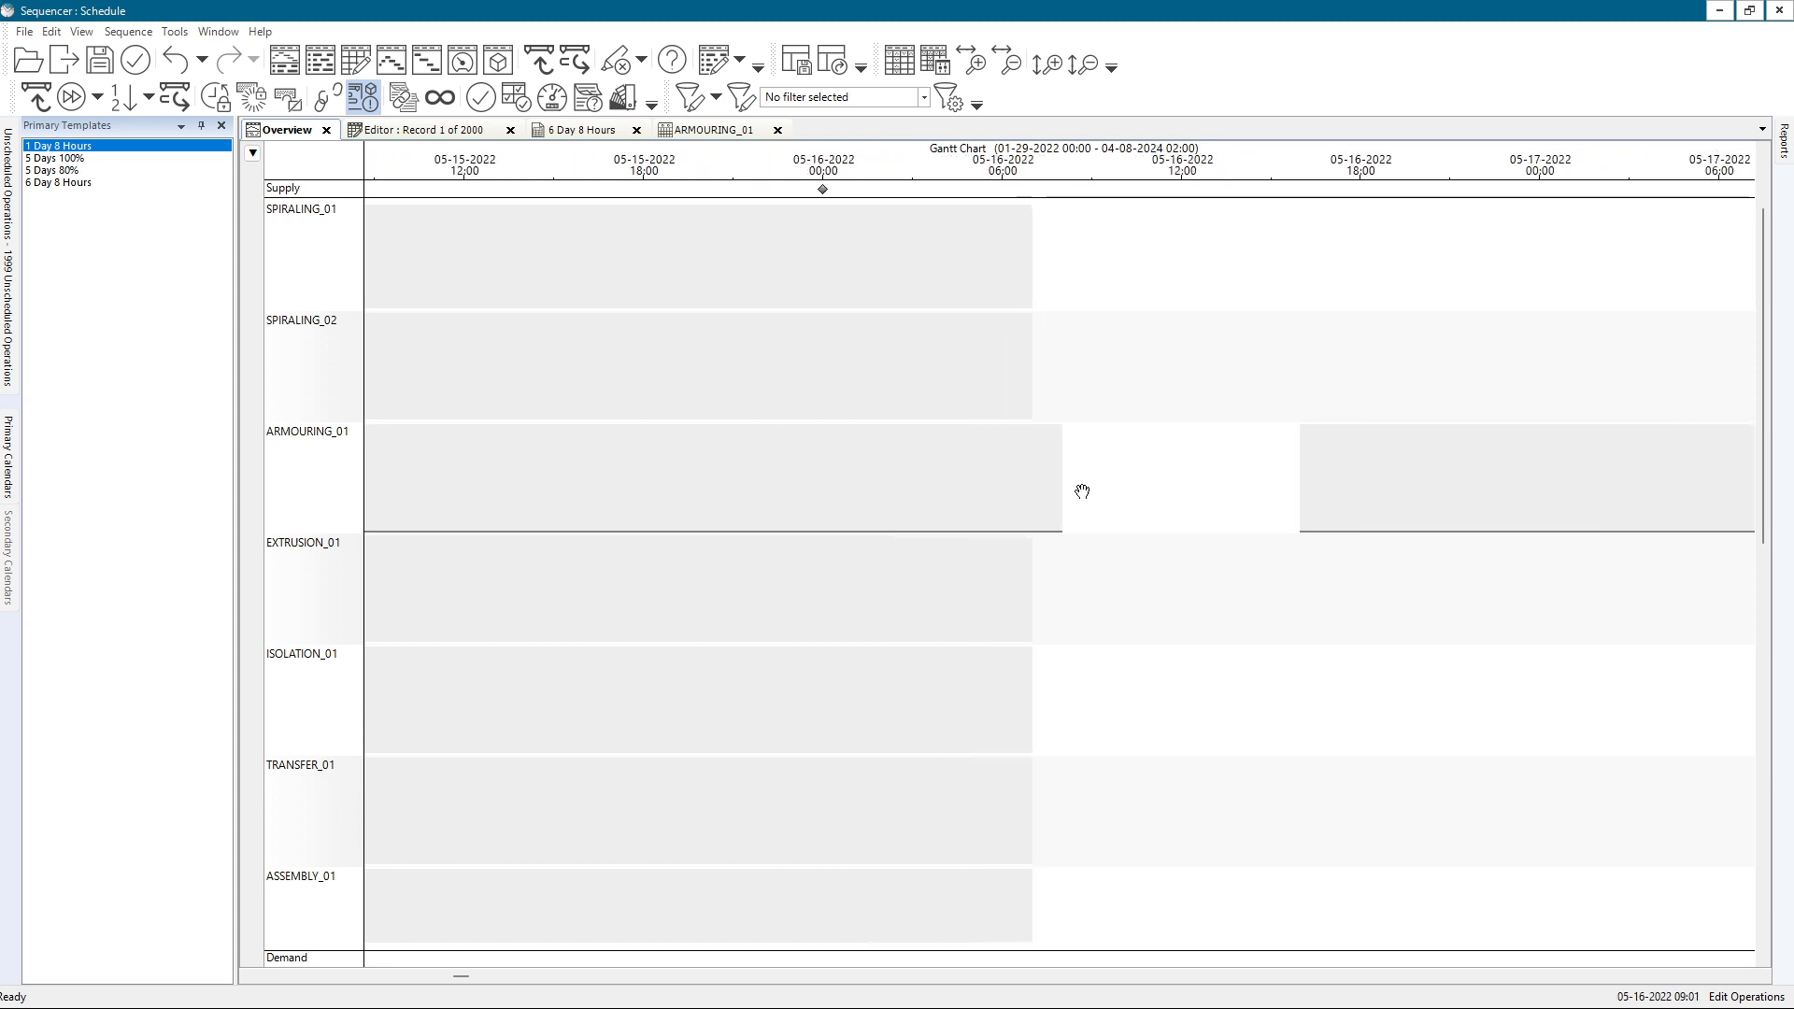
Step: Follow the ARMOURING_01 shifts through the week, checking the 05-21-2022 shift and the off-shift time until 05-23-2022
drag(1276, 463, 893, 488)
scroll(1225, 473, down, 4)
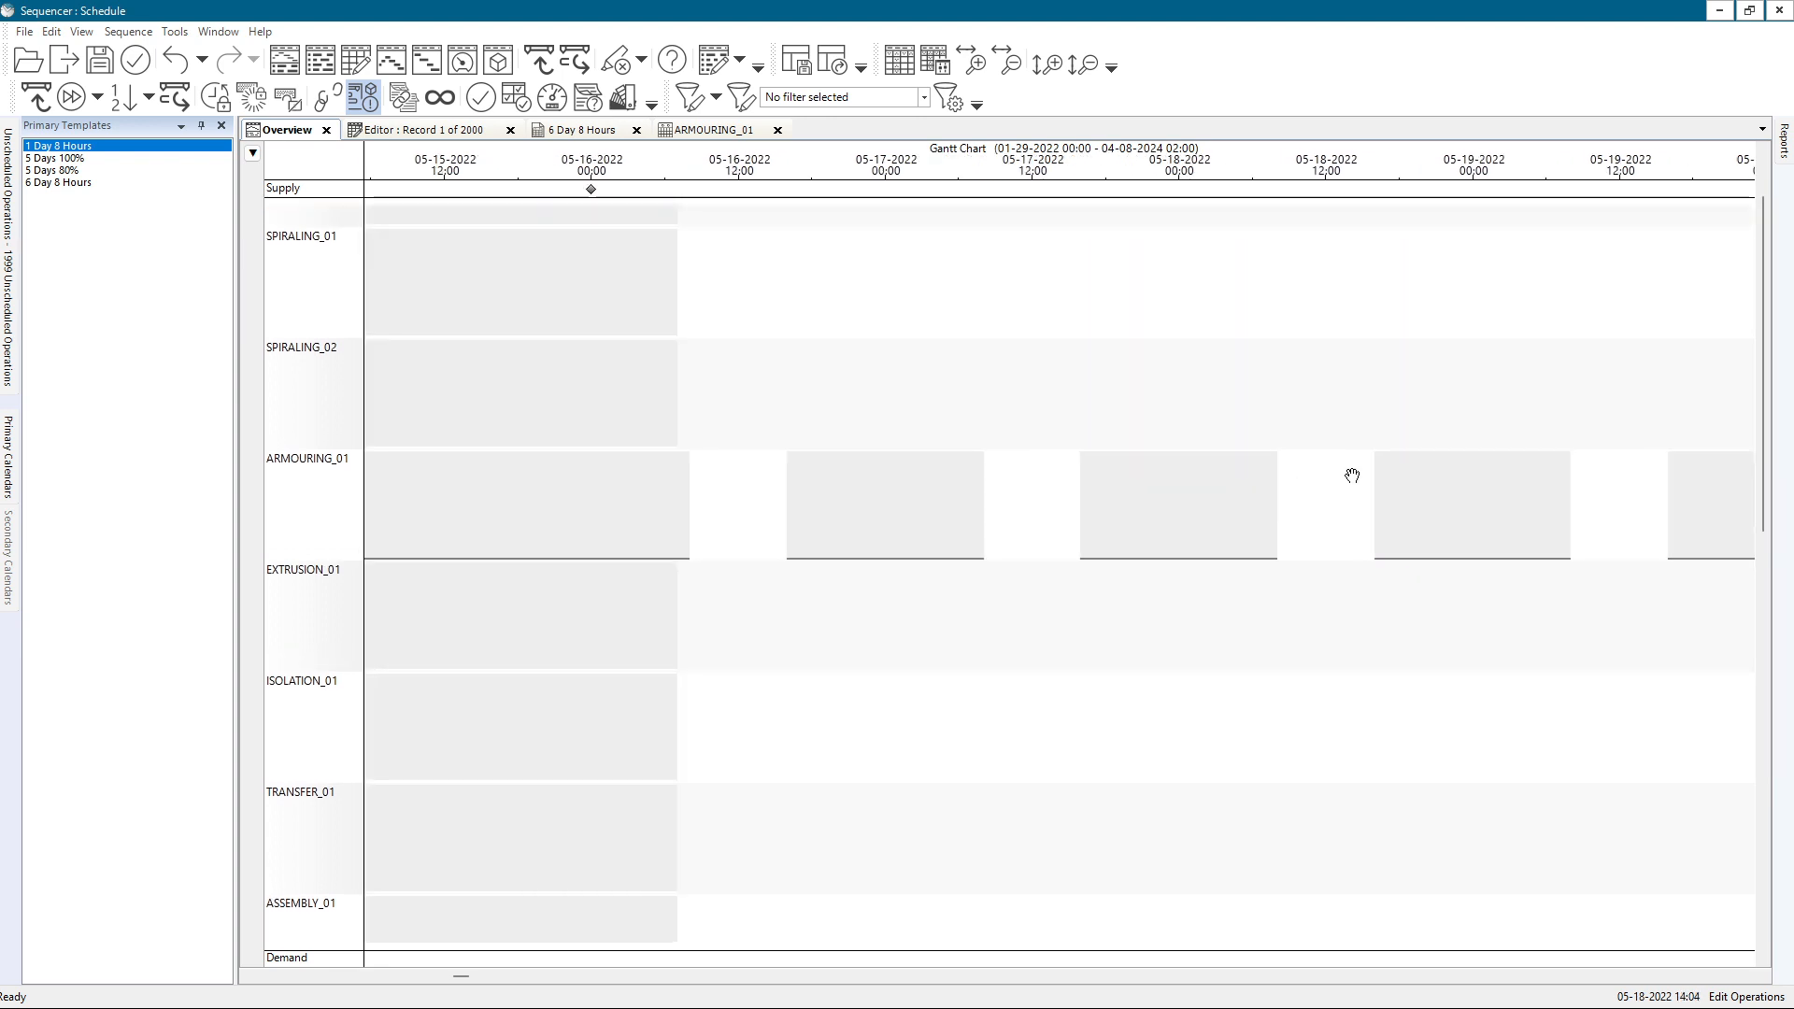
drag(1351, 478, 905, 493)
scroll(934, 496, down, 2)
drag(1226, 532, 1041, 533)
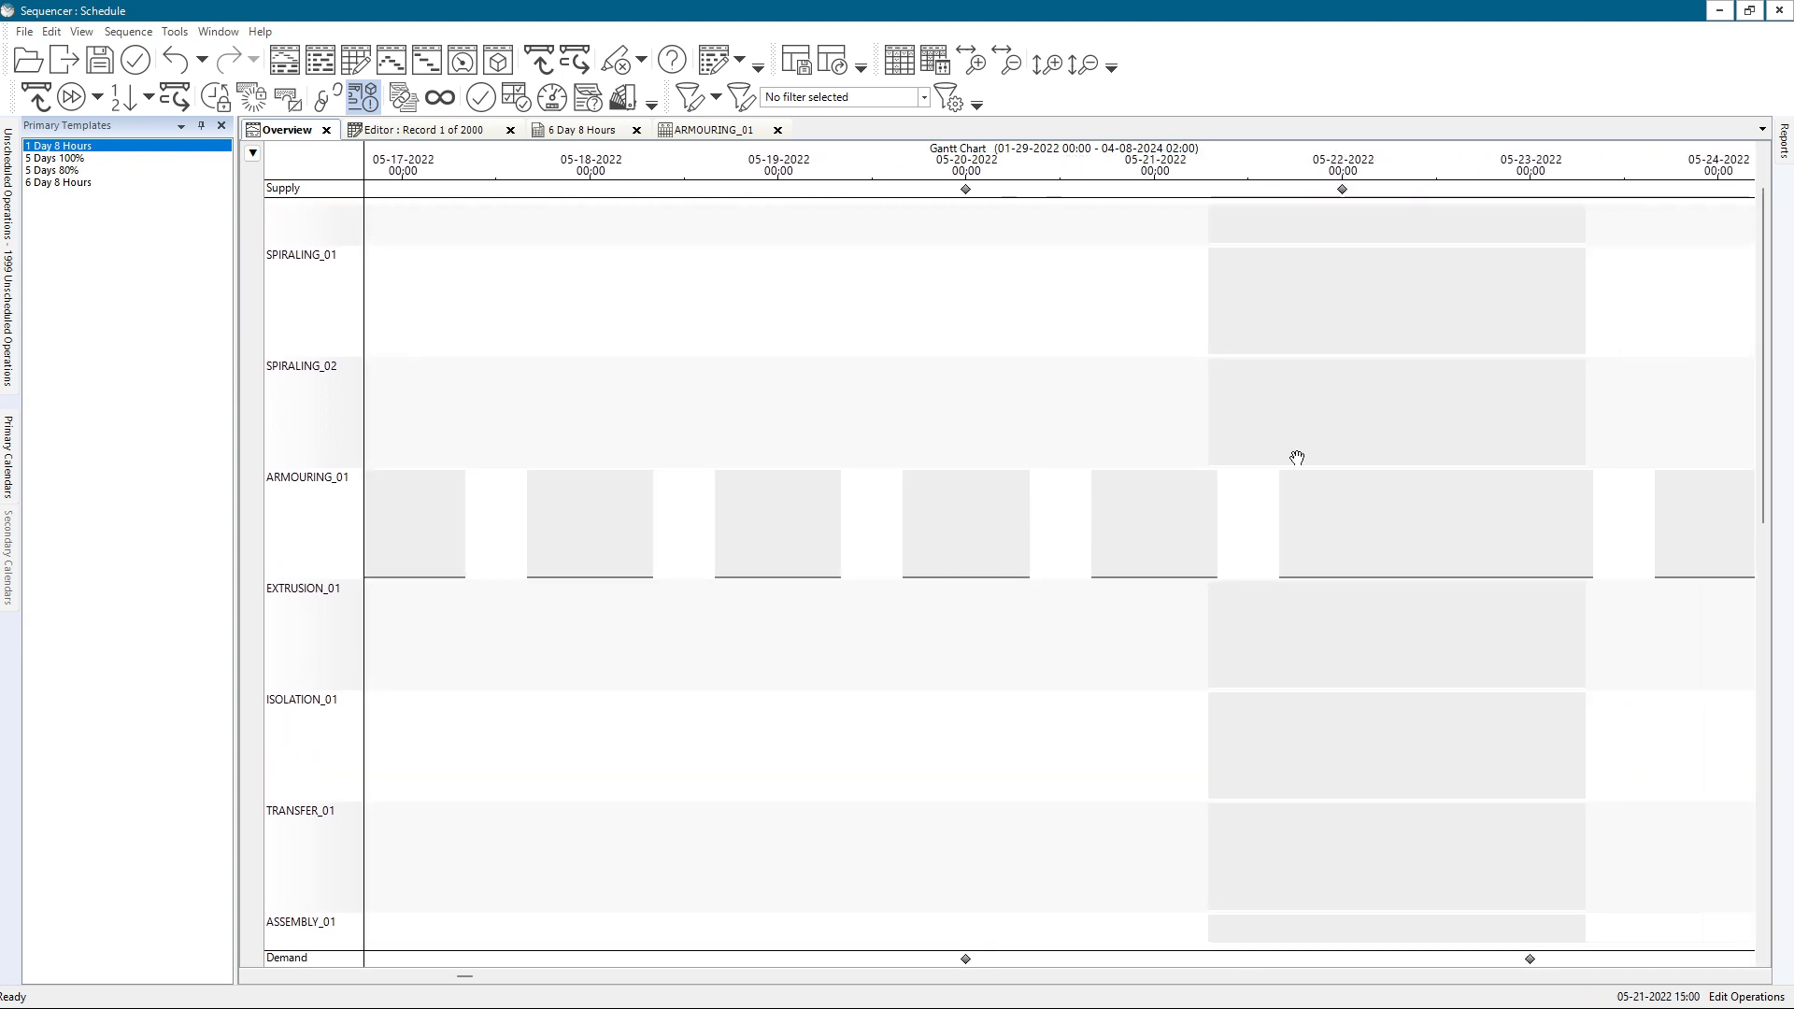
scroll(1336, 498, up, 4)
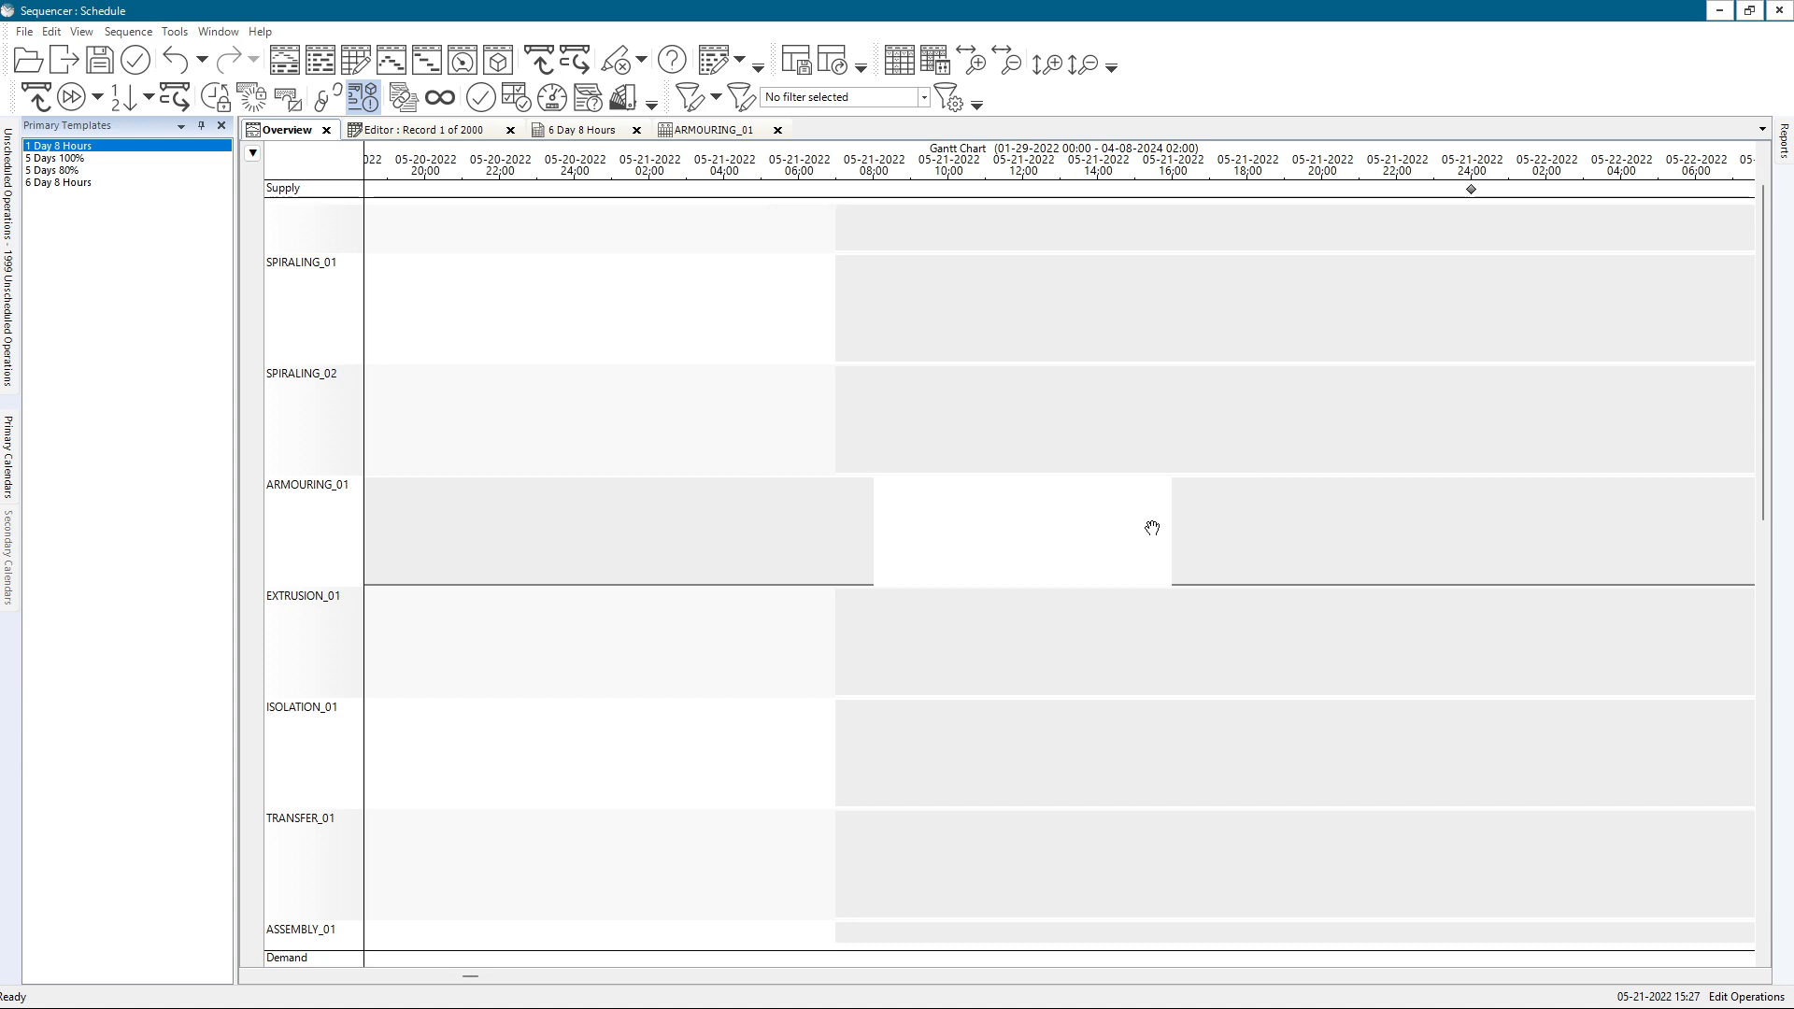
scroll(1334, 532, down, 4)
drag(1340, 532, 1116, 548)
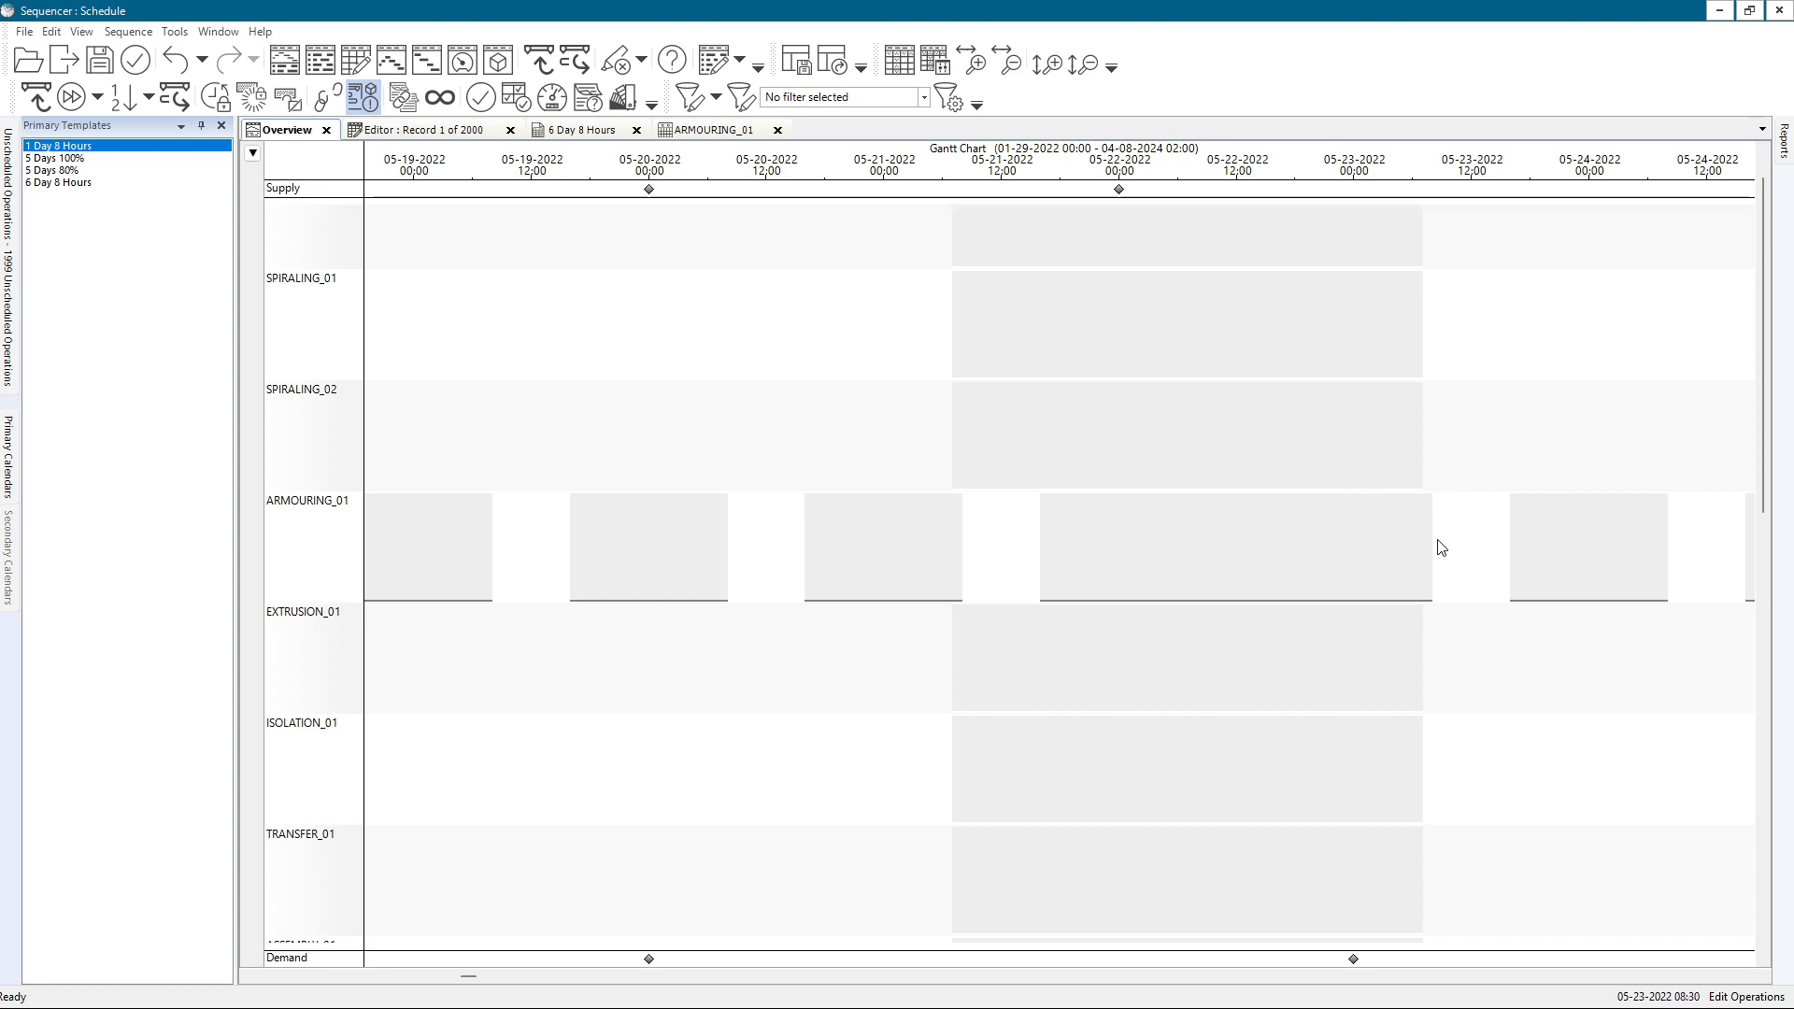
scroll(1442, 552, down, 5)
drag(1471, 557, 1019, 594)
scroll(1367, 605, down, 4)
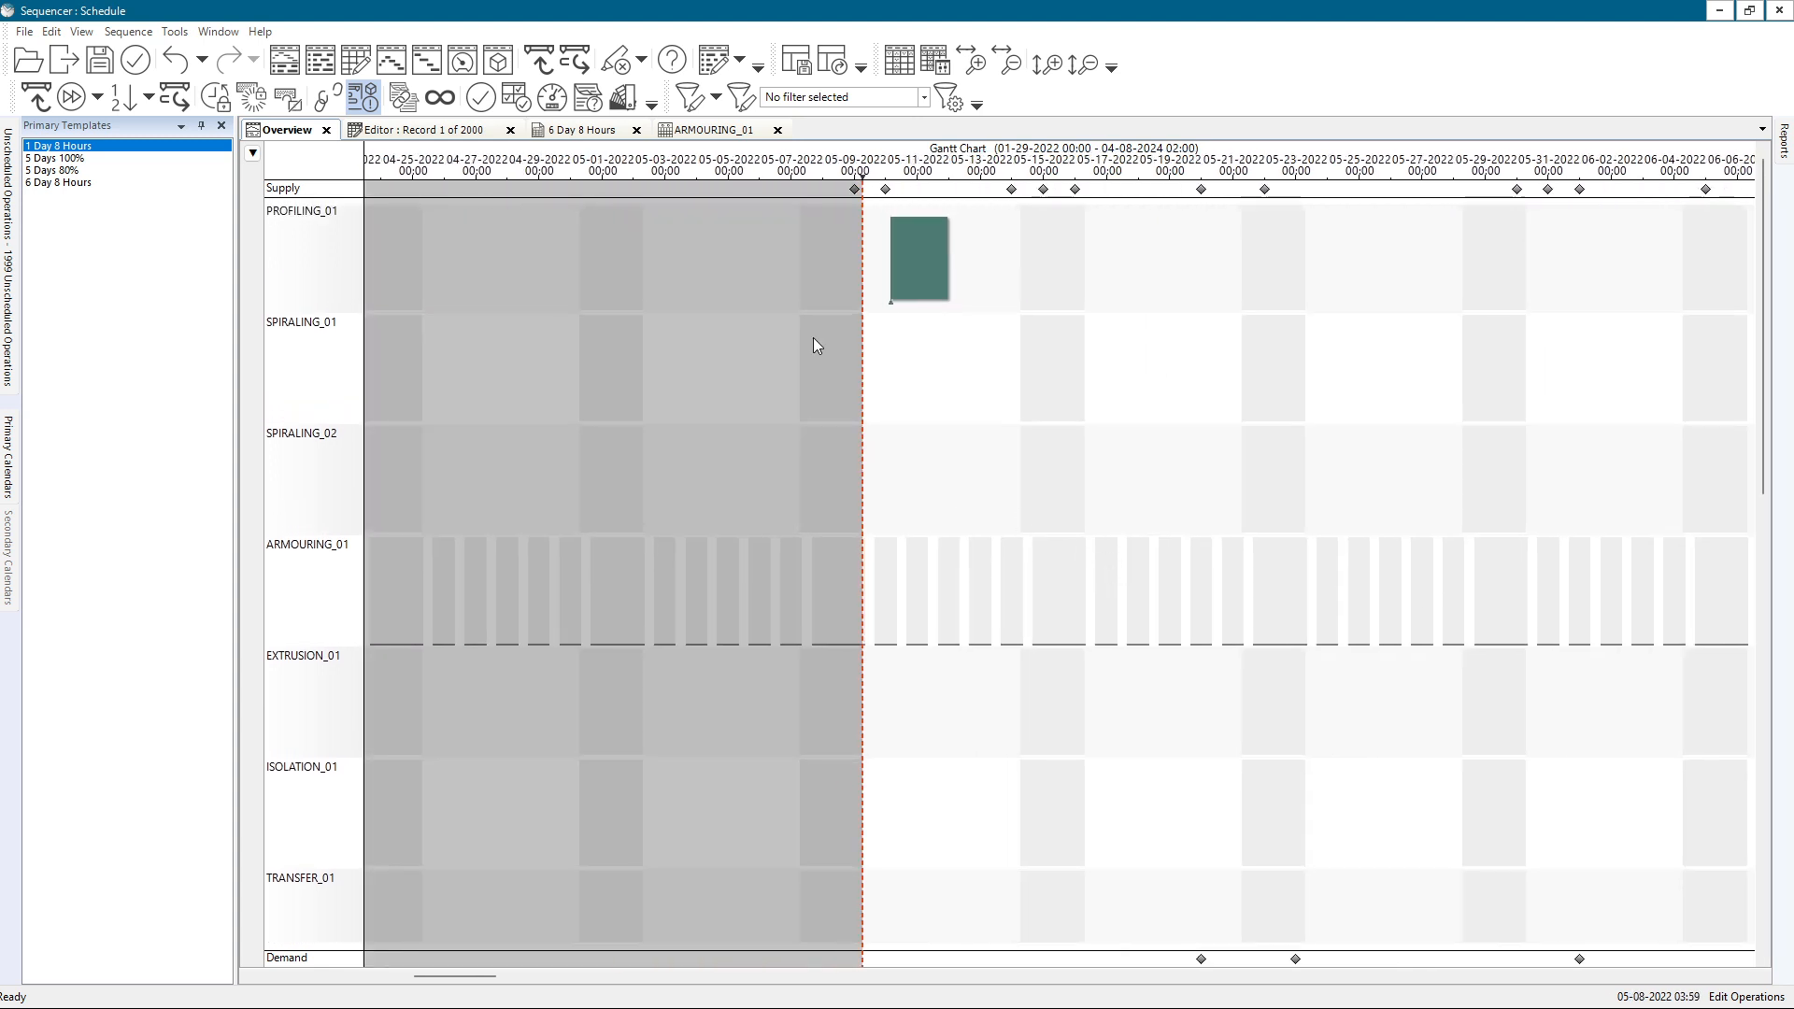
Step: Close the ARMOURING_01 calendar and bring up the 6 Day 8 Hours template from the list of primary calendar templates
click(719, 132)
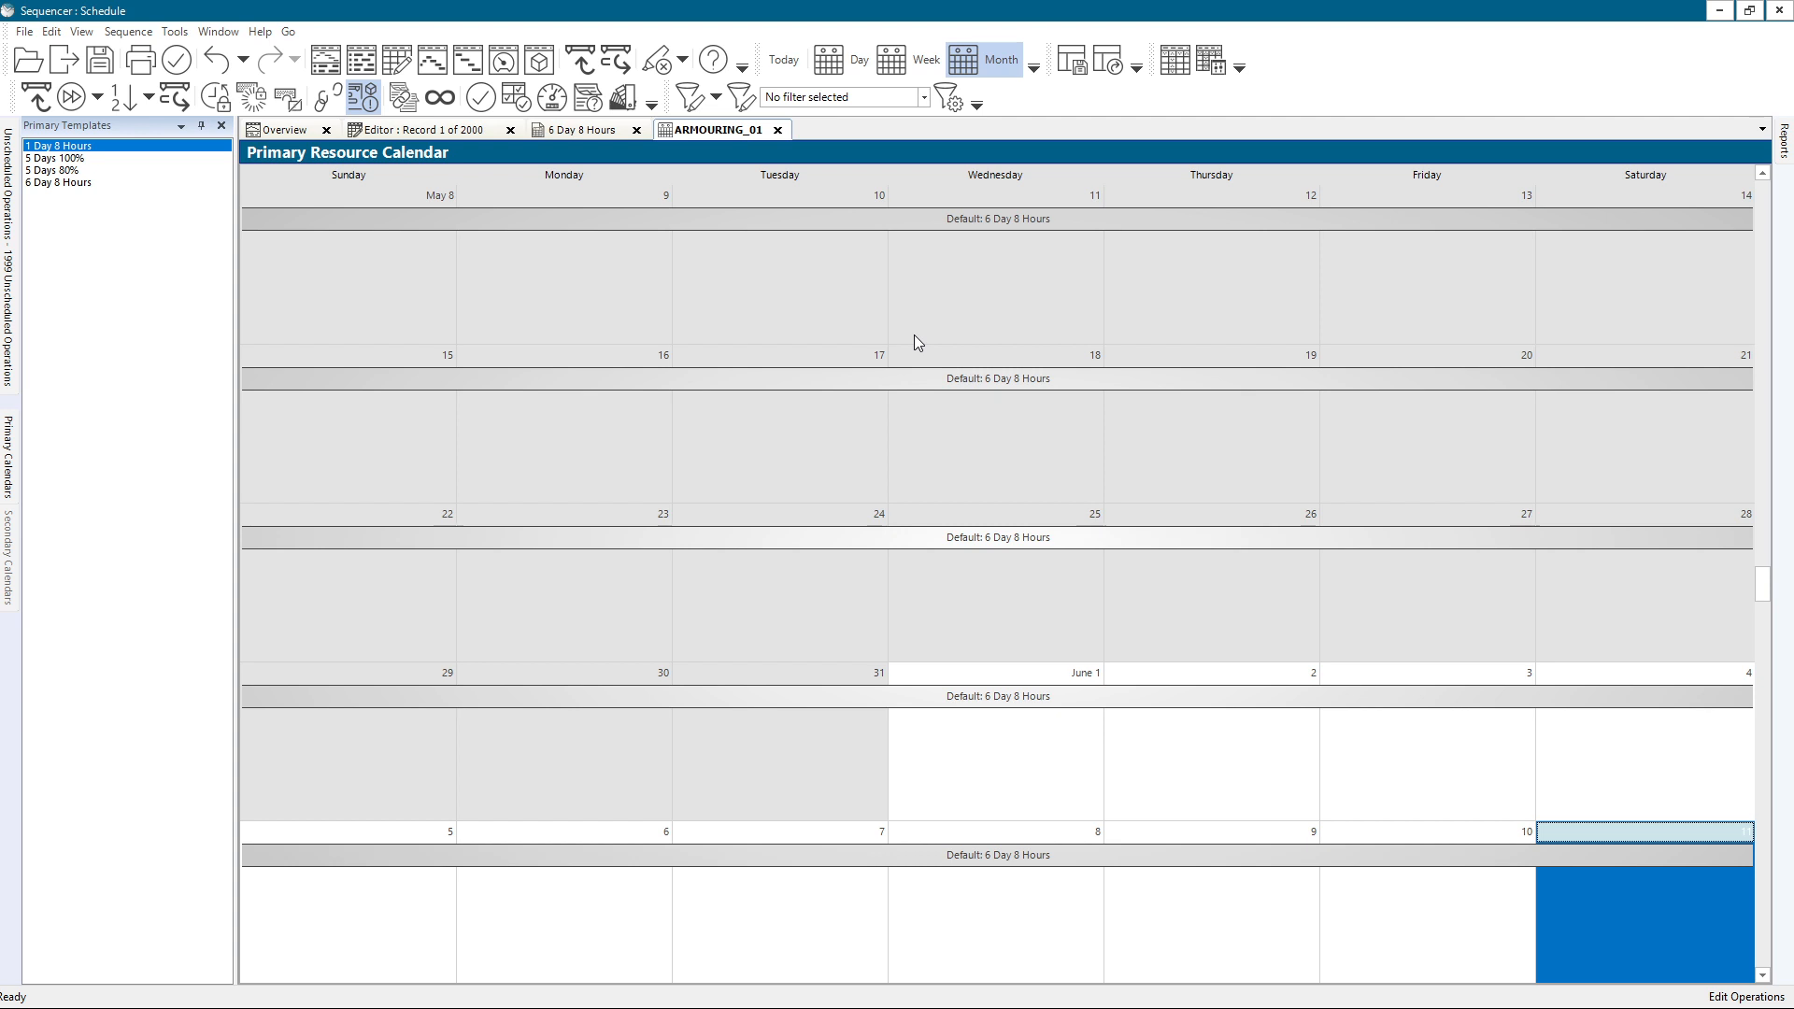
click(778, 131)
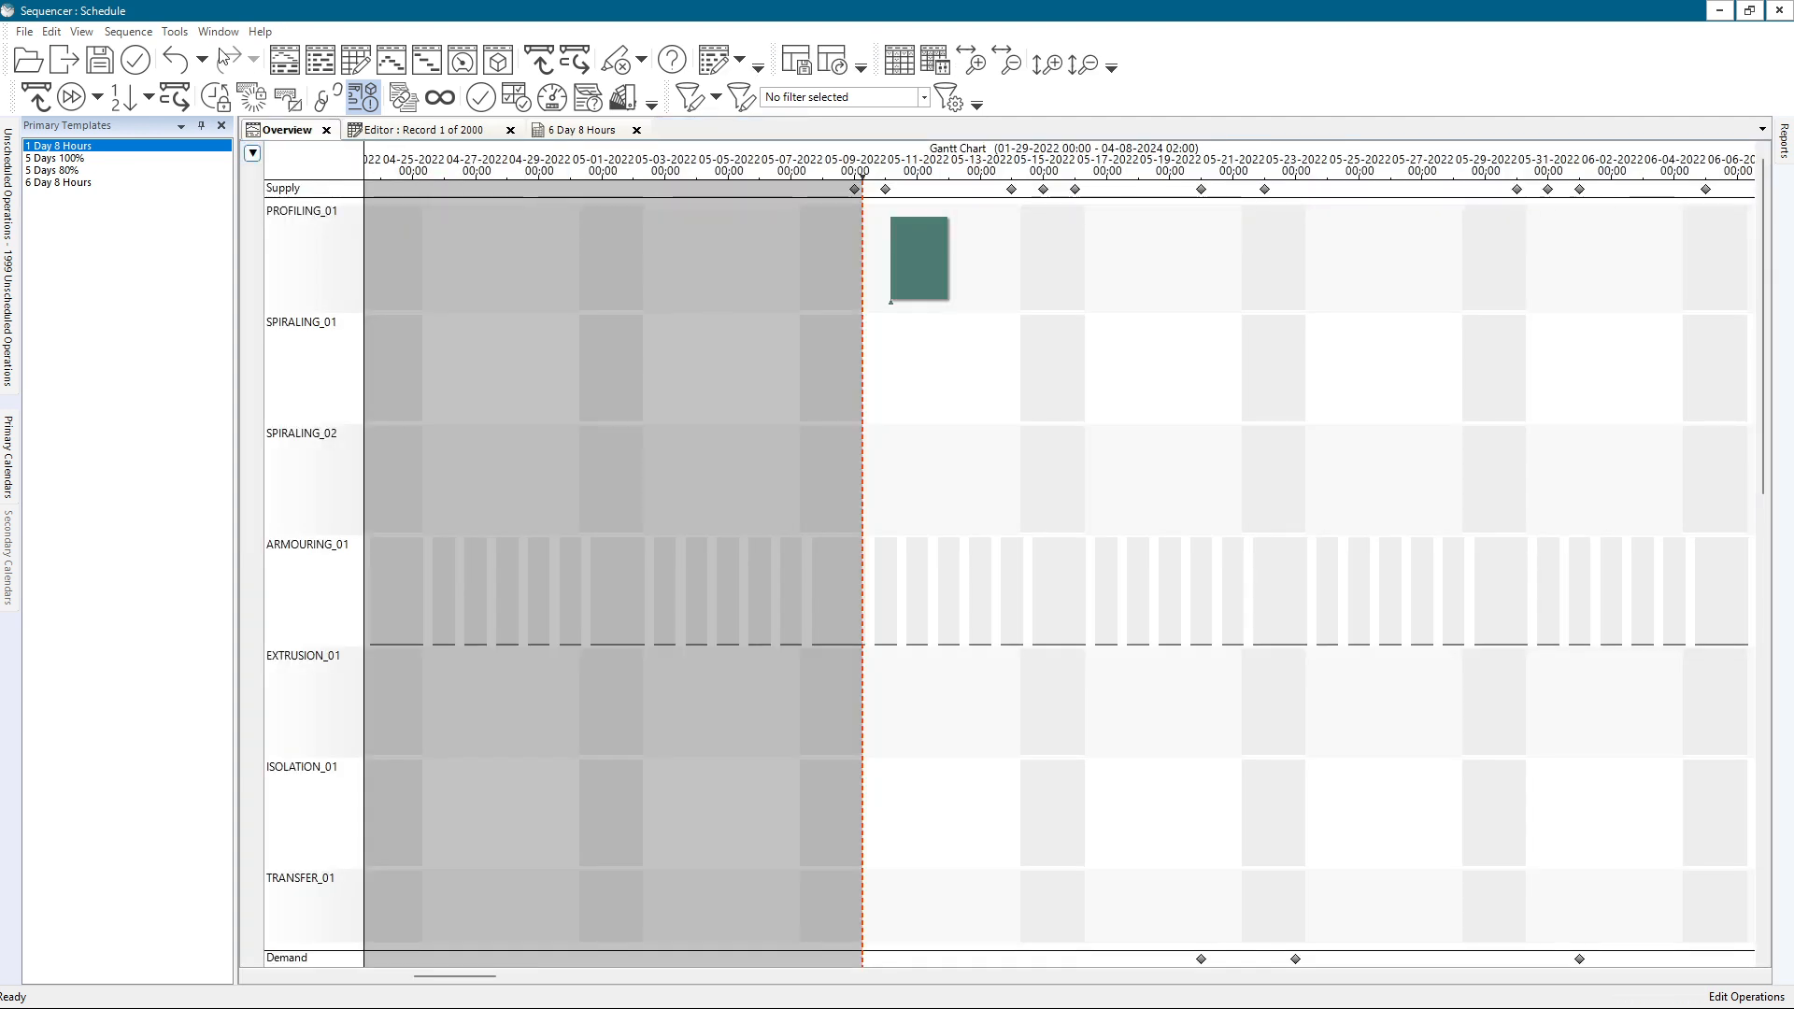
click(82, 32)
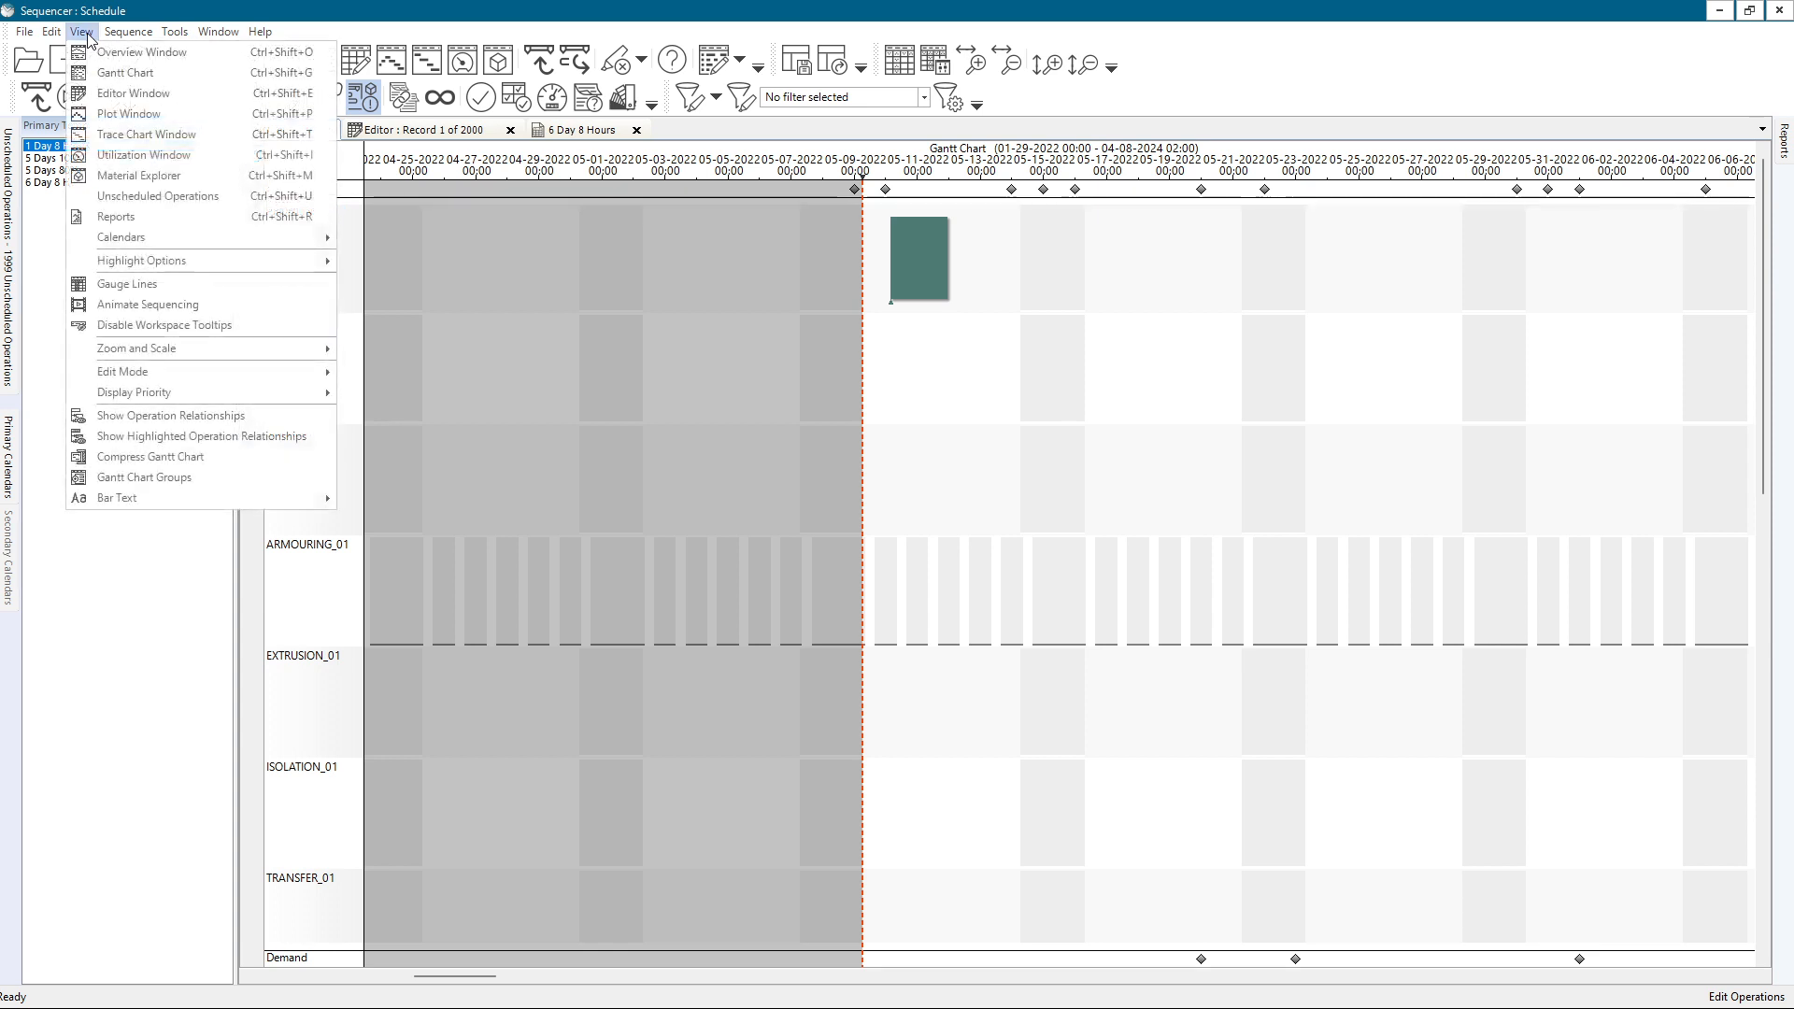
mouse_move(140, 261)
mouse_move(205, 237)
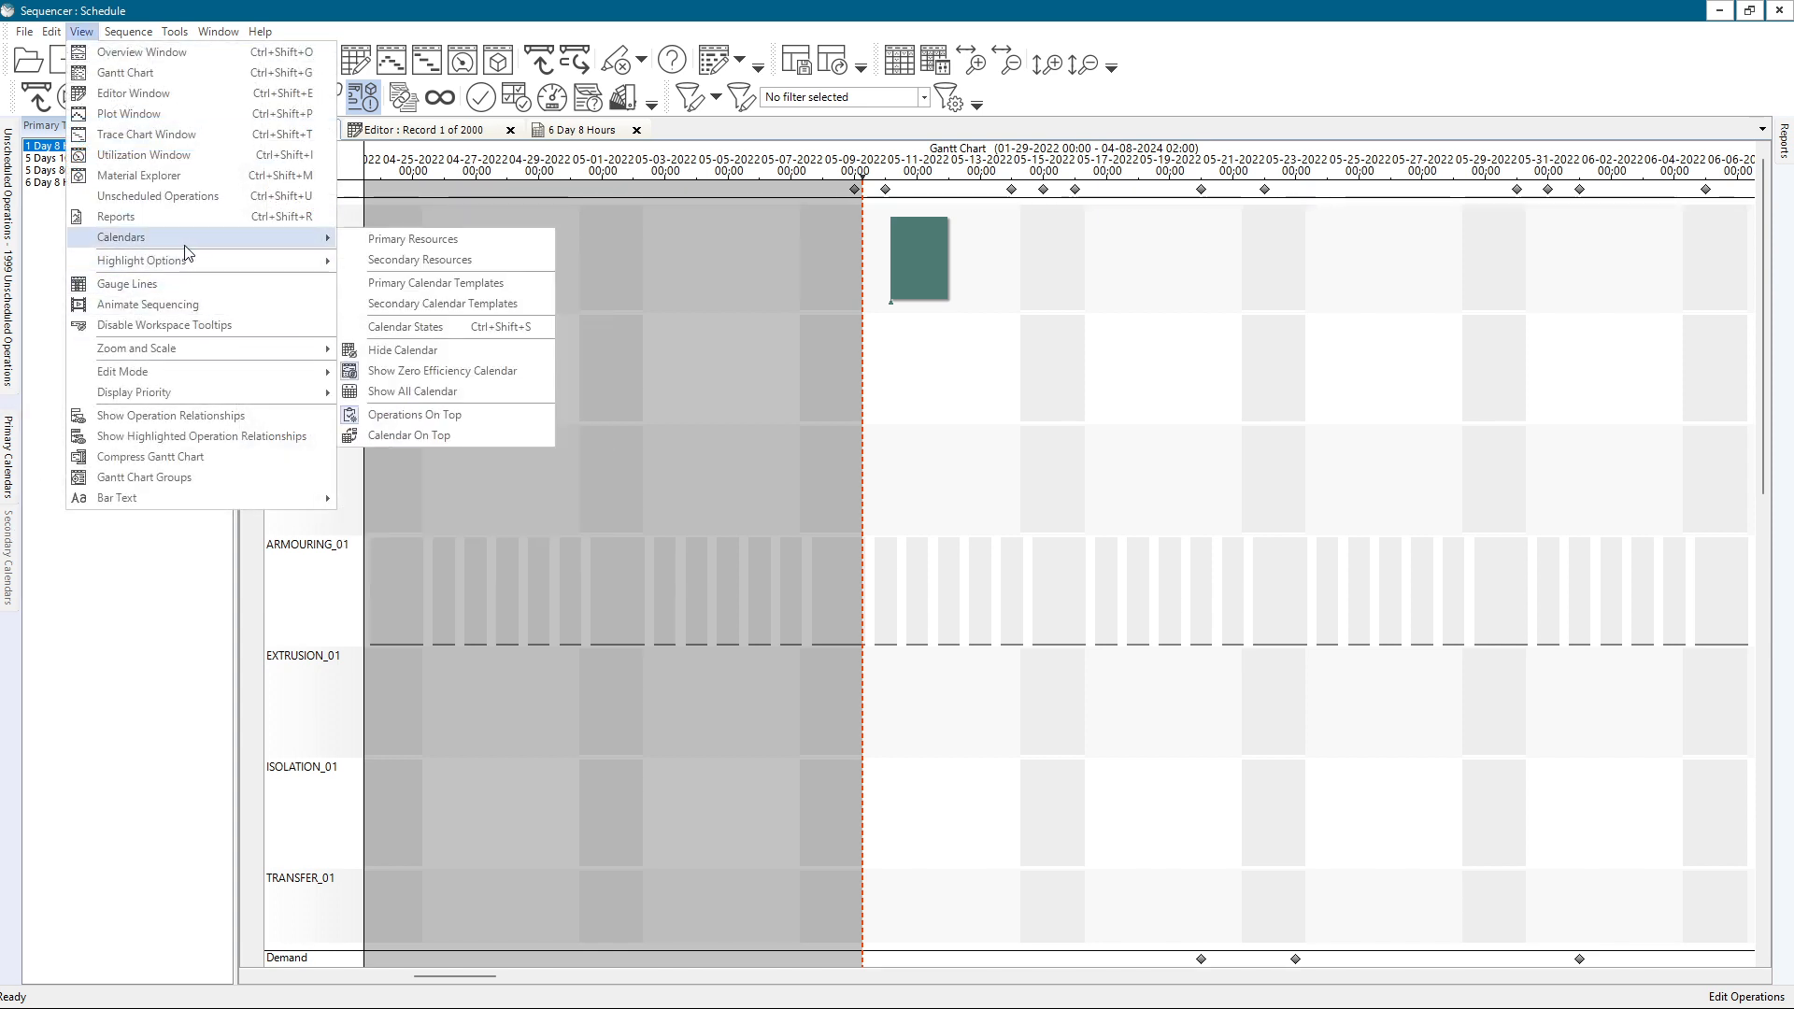
click(489, 278)
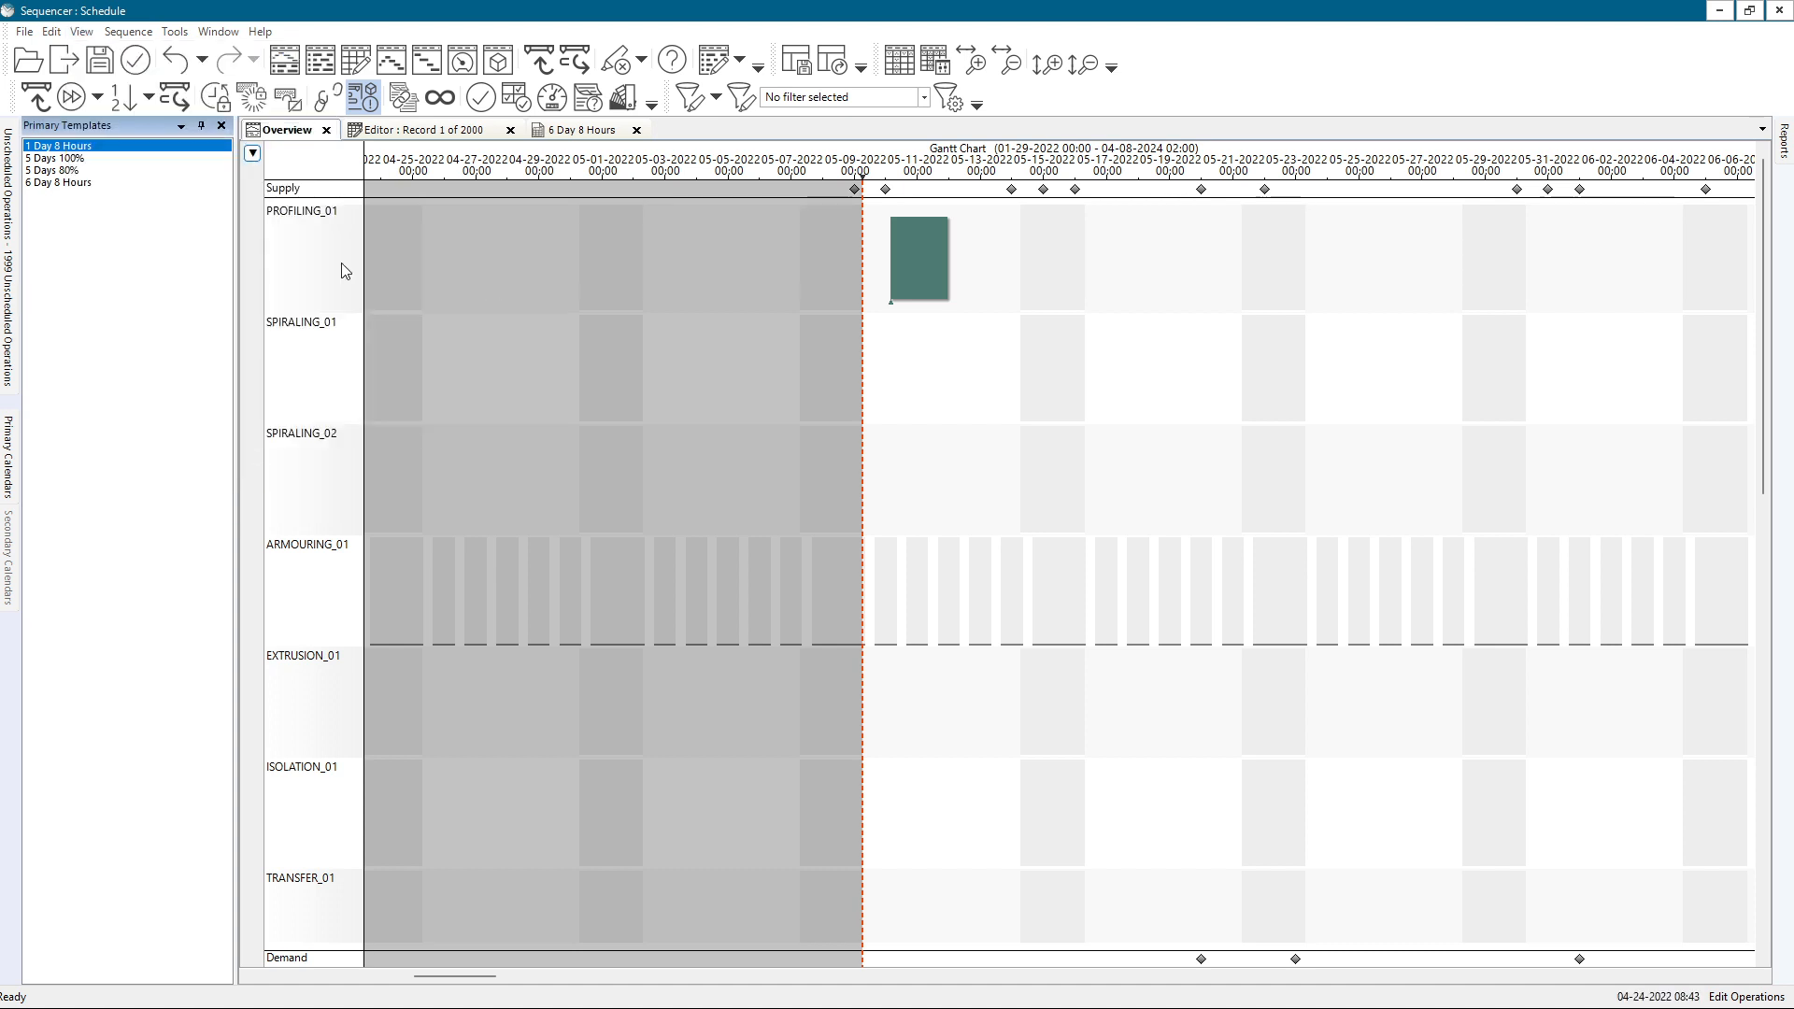
double_click(75, 182)
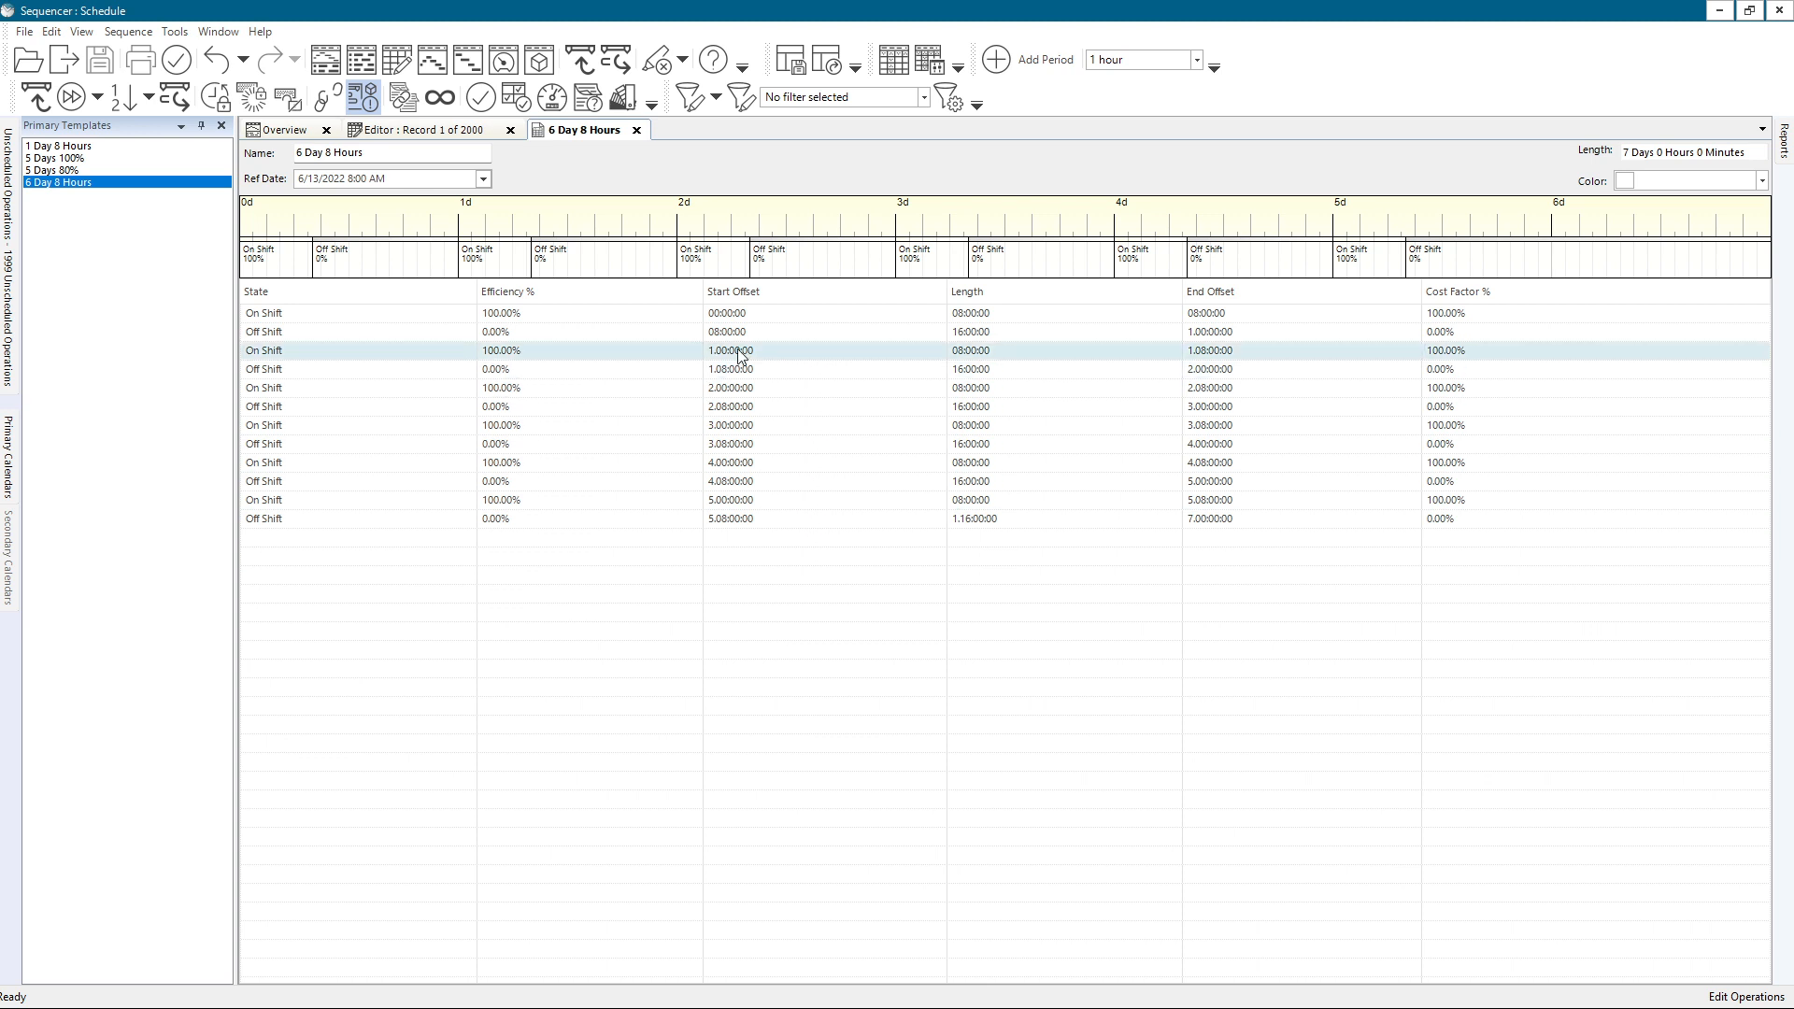
Step: Shorten the On Shift period starting at 1 day to 7 hours, and stretch it back to 8 hours on the timeline
right_click(495, 355)
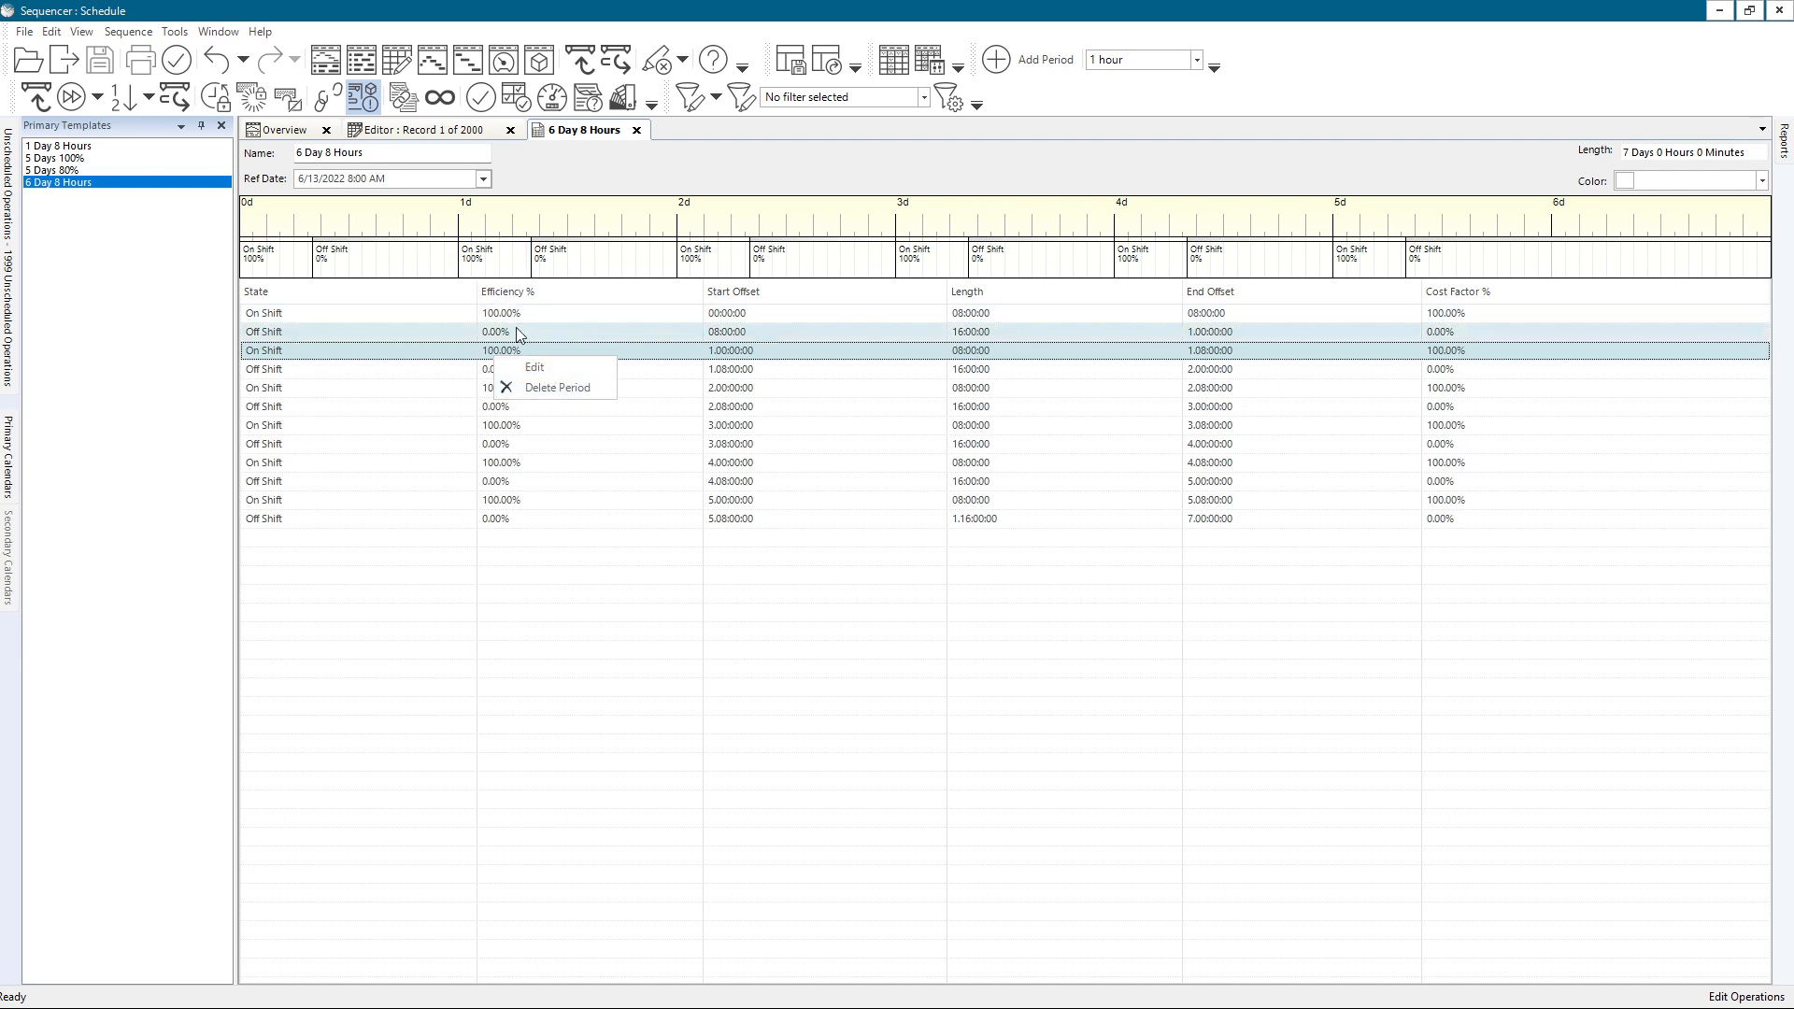
click(530, 370)
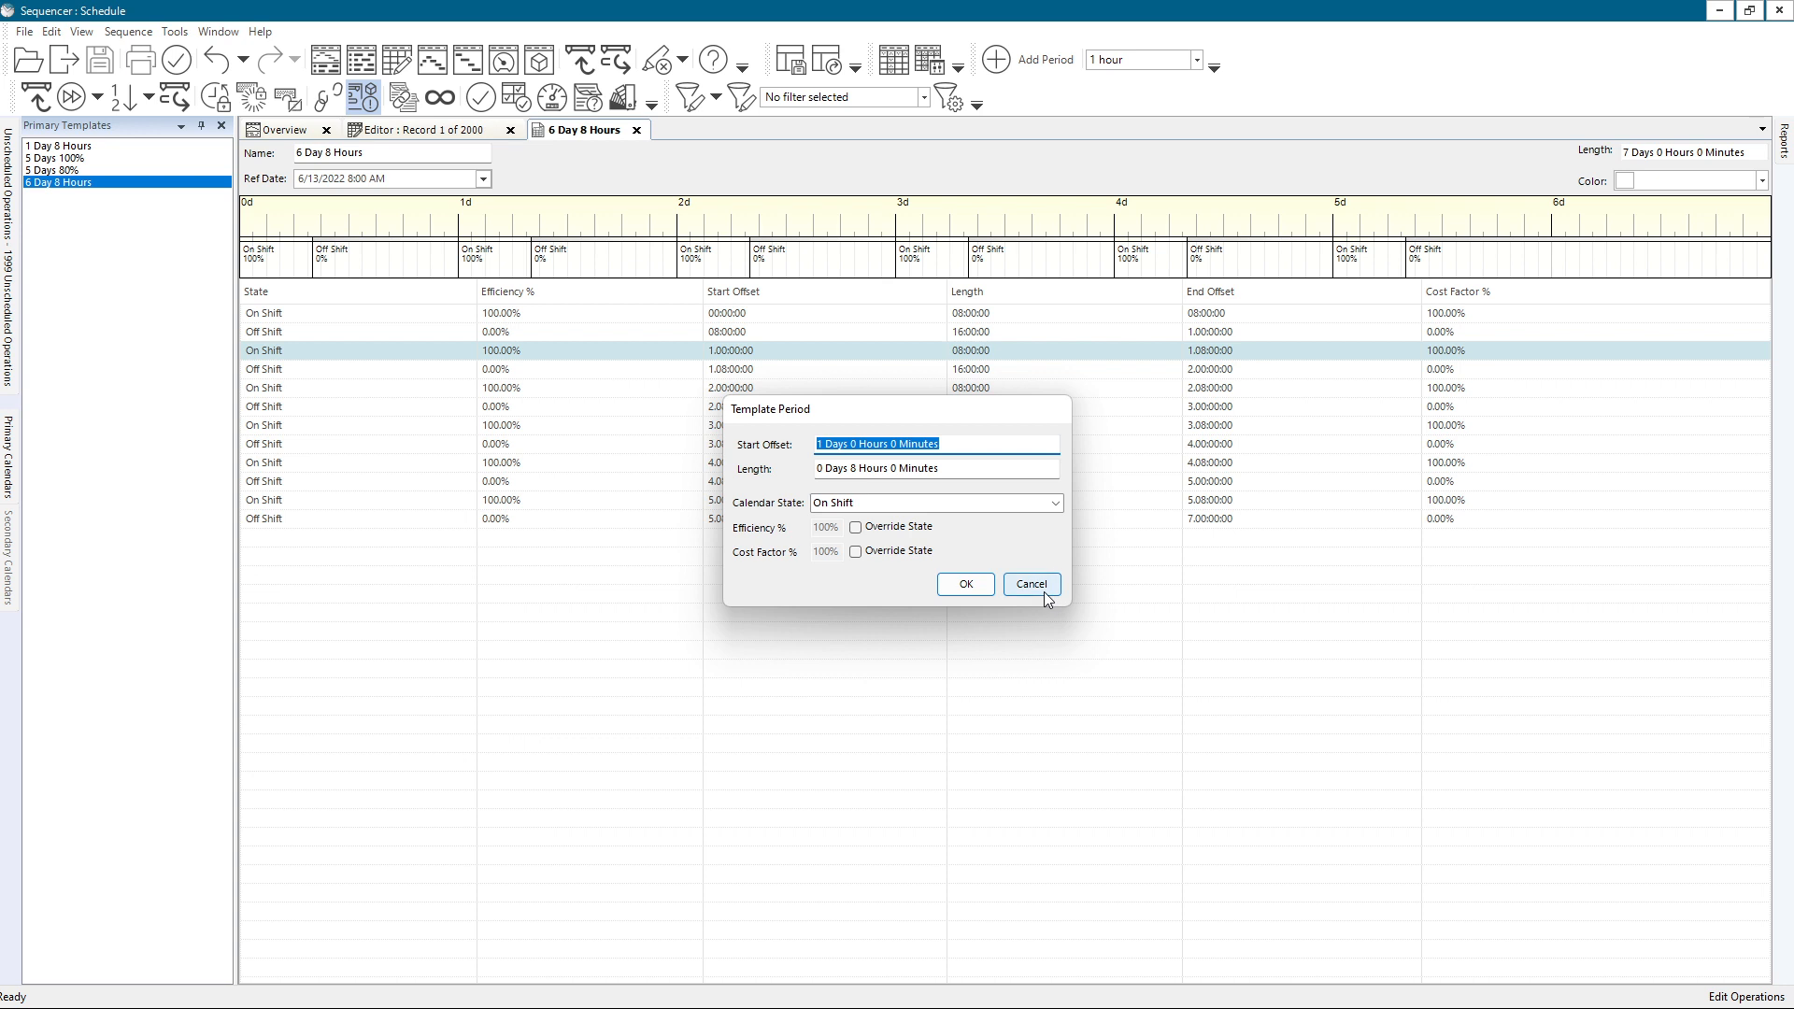
click(856, 470)
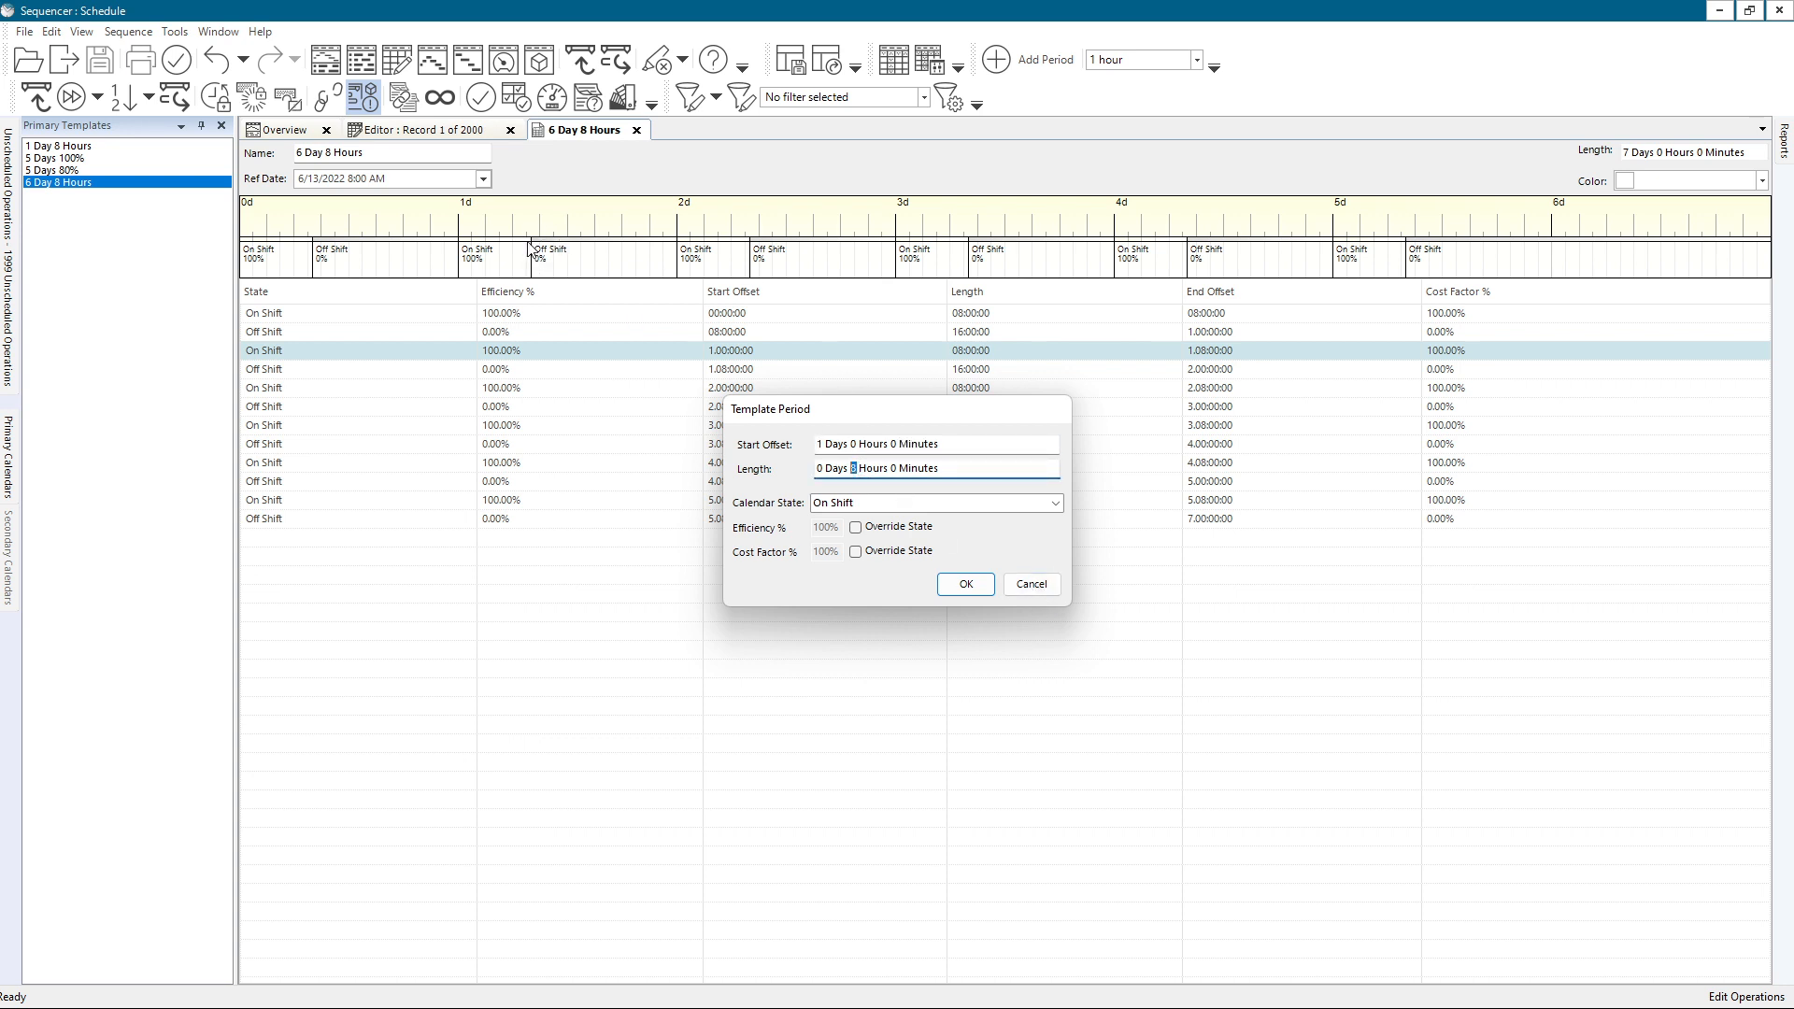
text(7)
click(966, 584)
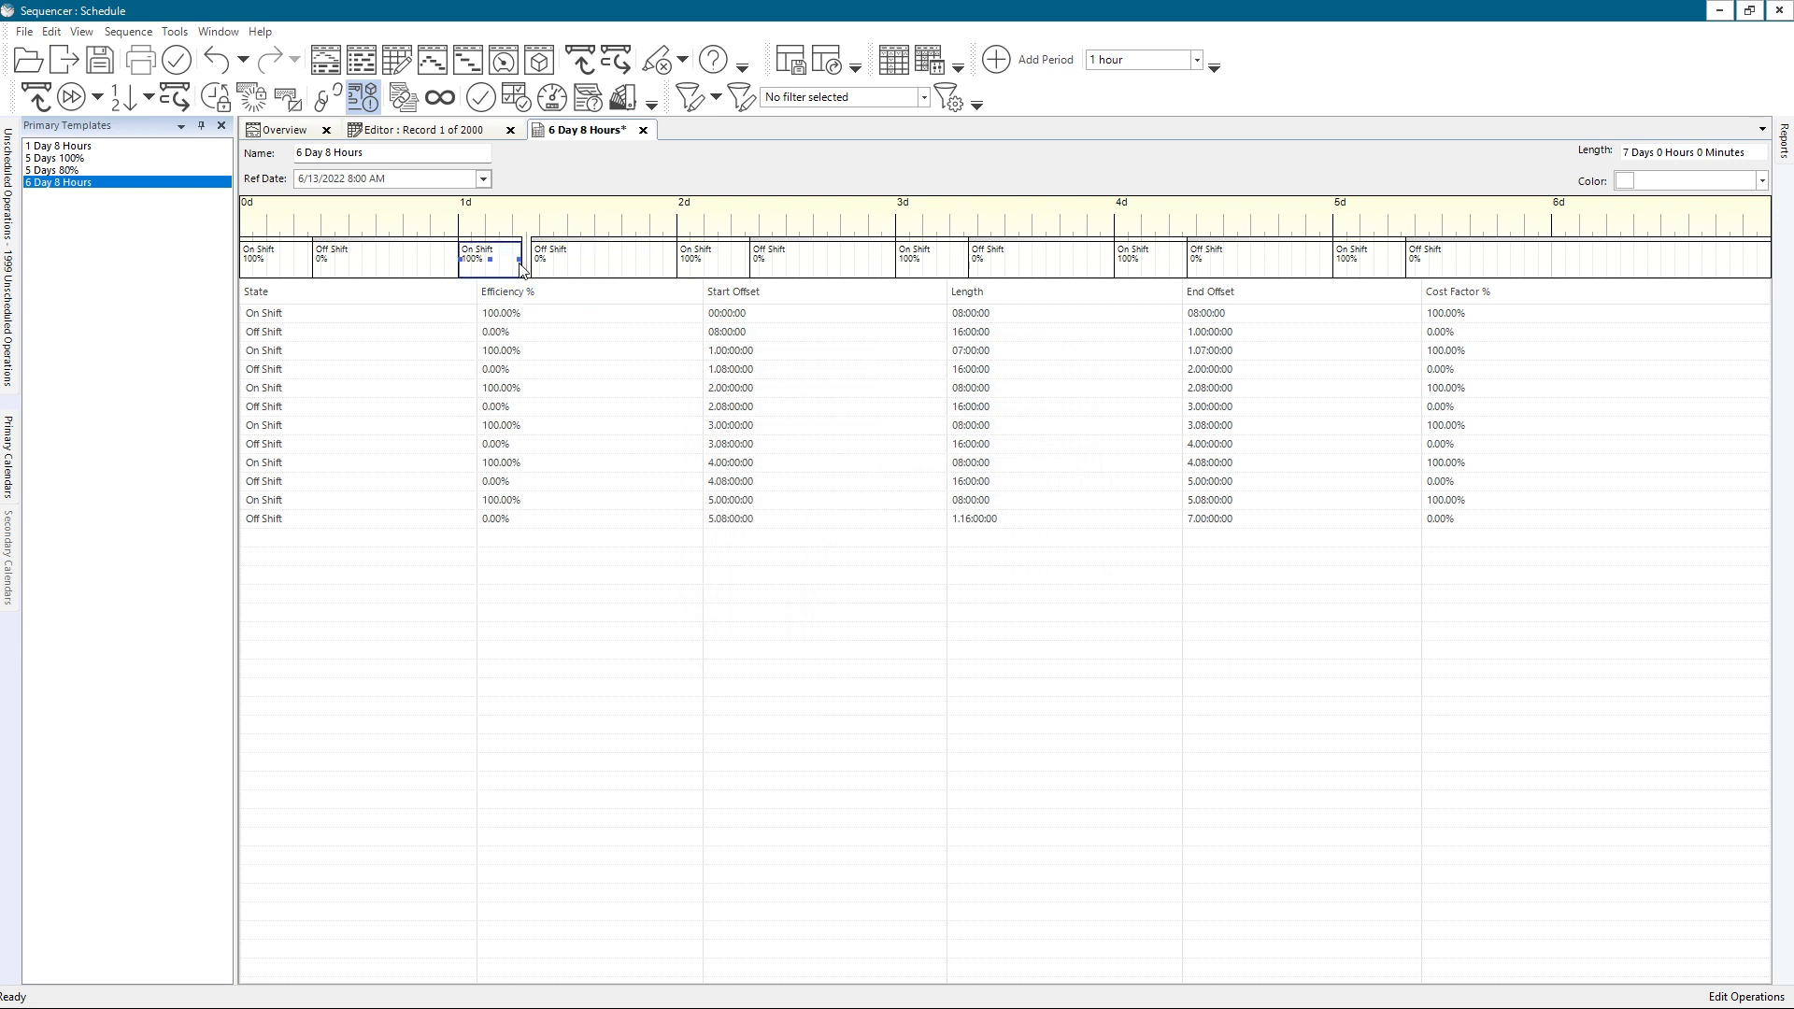
mouse_move(519, 259)
mouse_down()
mouse_move(561, 259)
mouse_move(532, 260)
mouse_up()
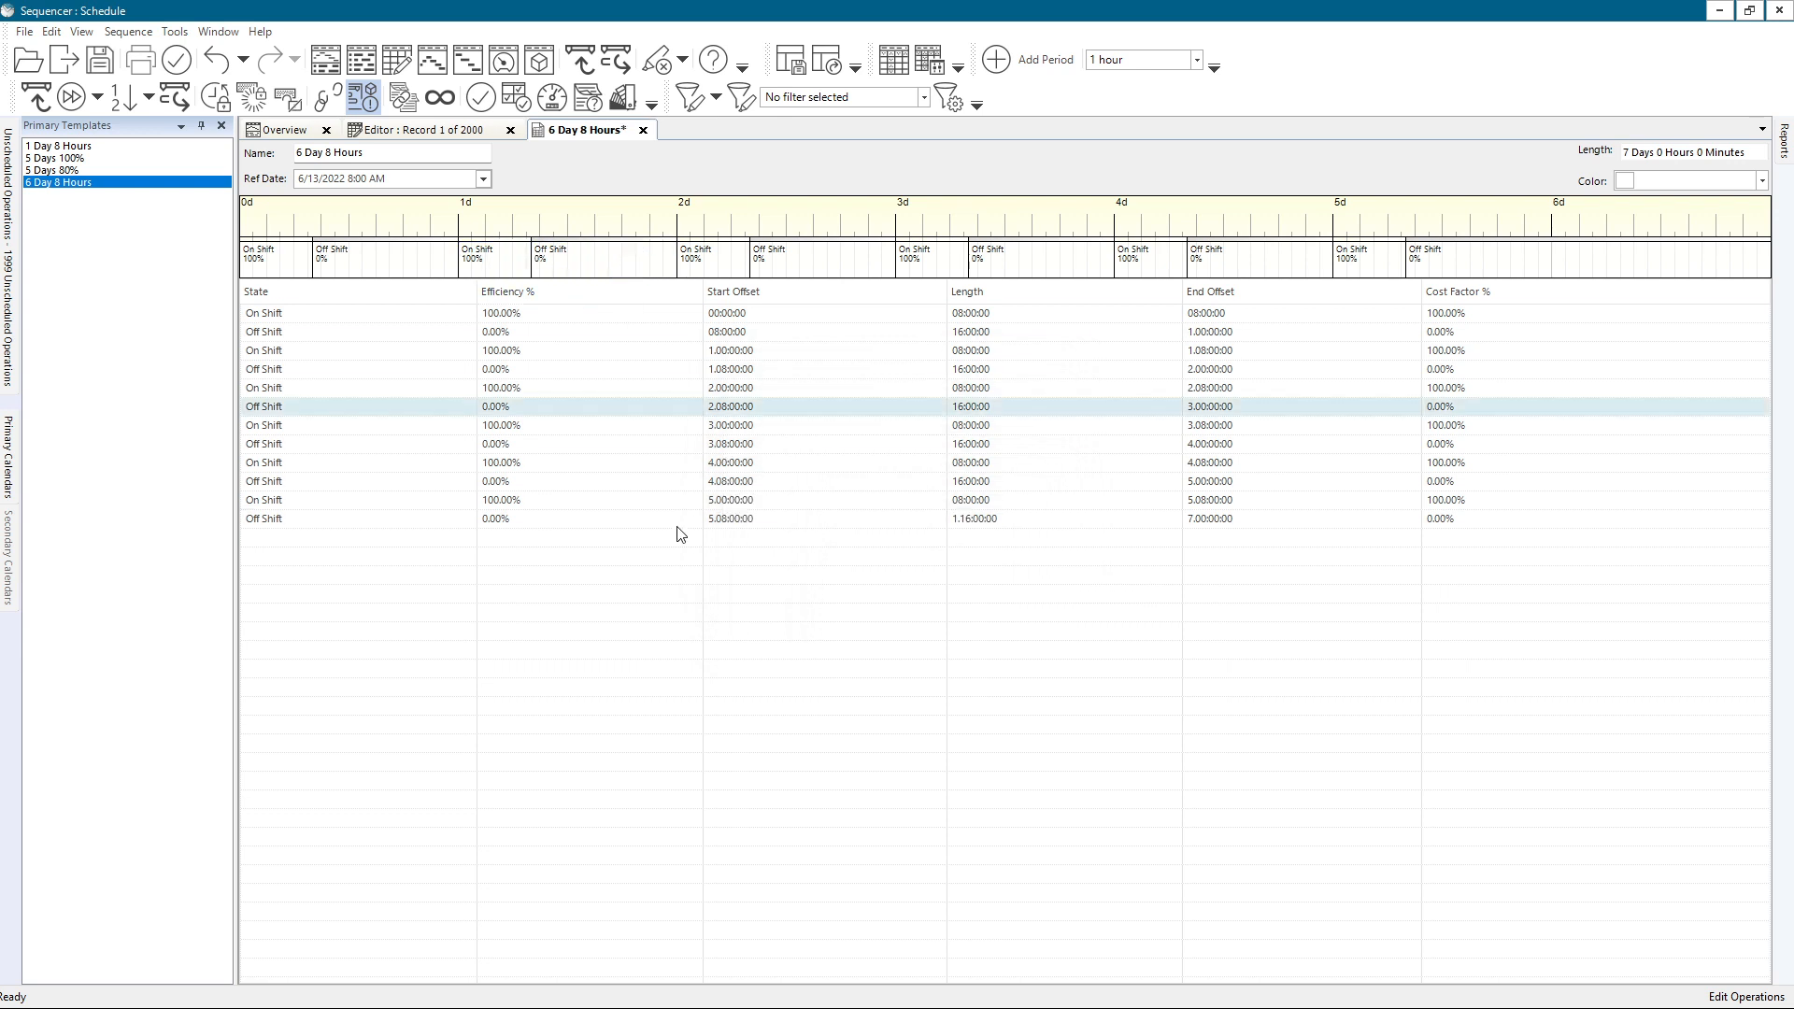
Step: Try to lengthen the On Shift period starting at 1 day so it overlaps the following Off Shift period
double_click(527, 350)
click(853, 467)
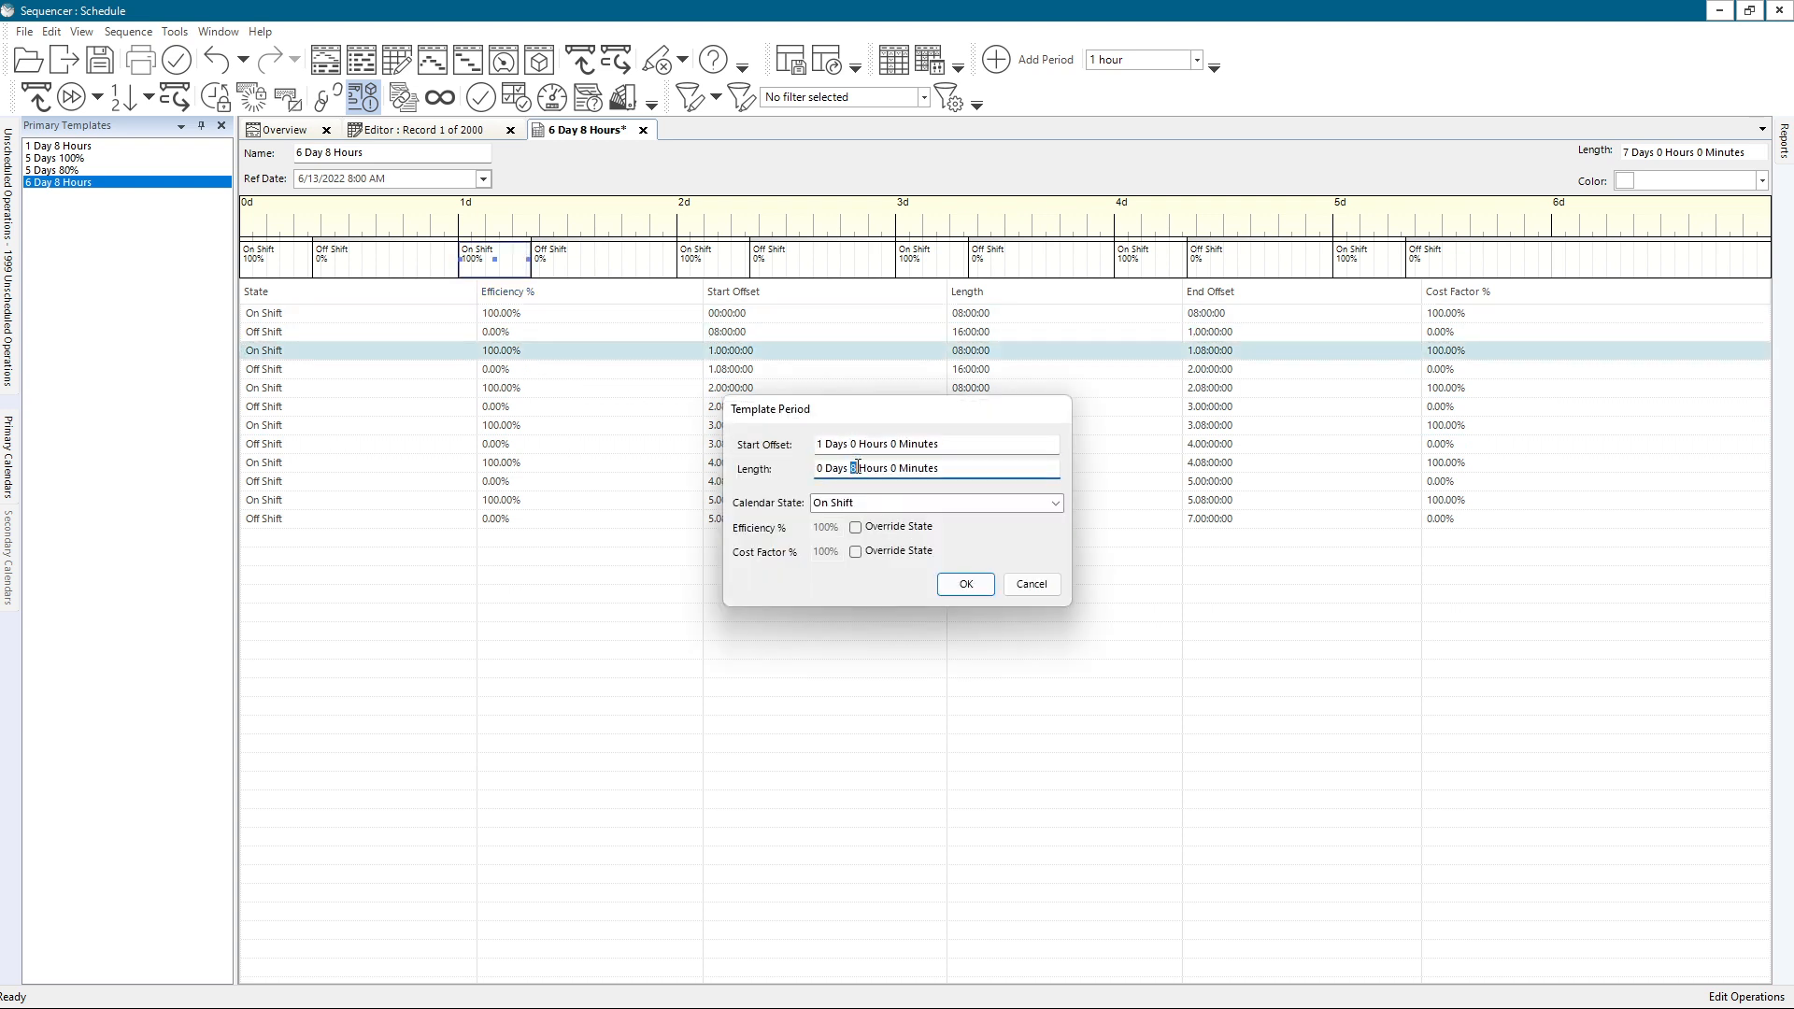
click(955, 587)
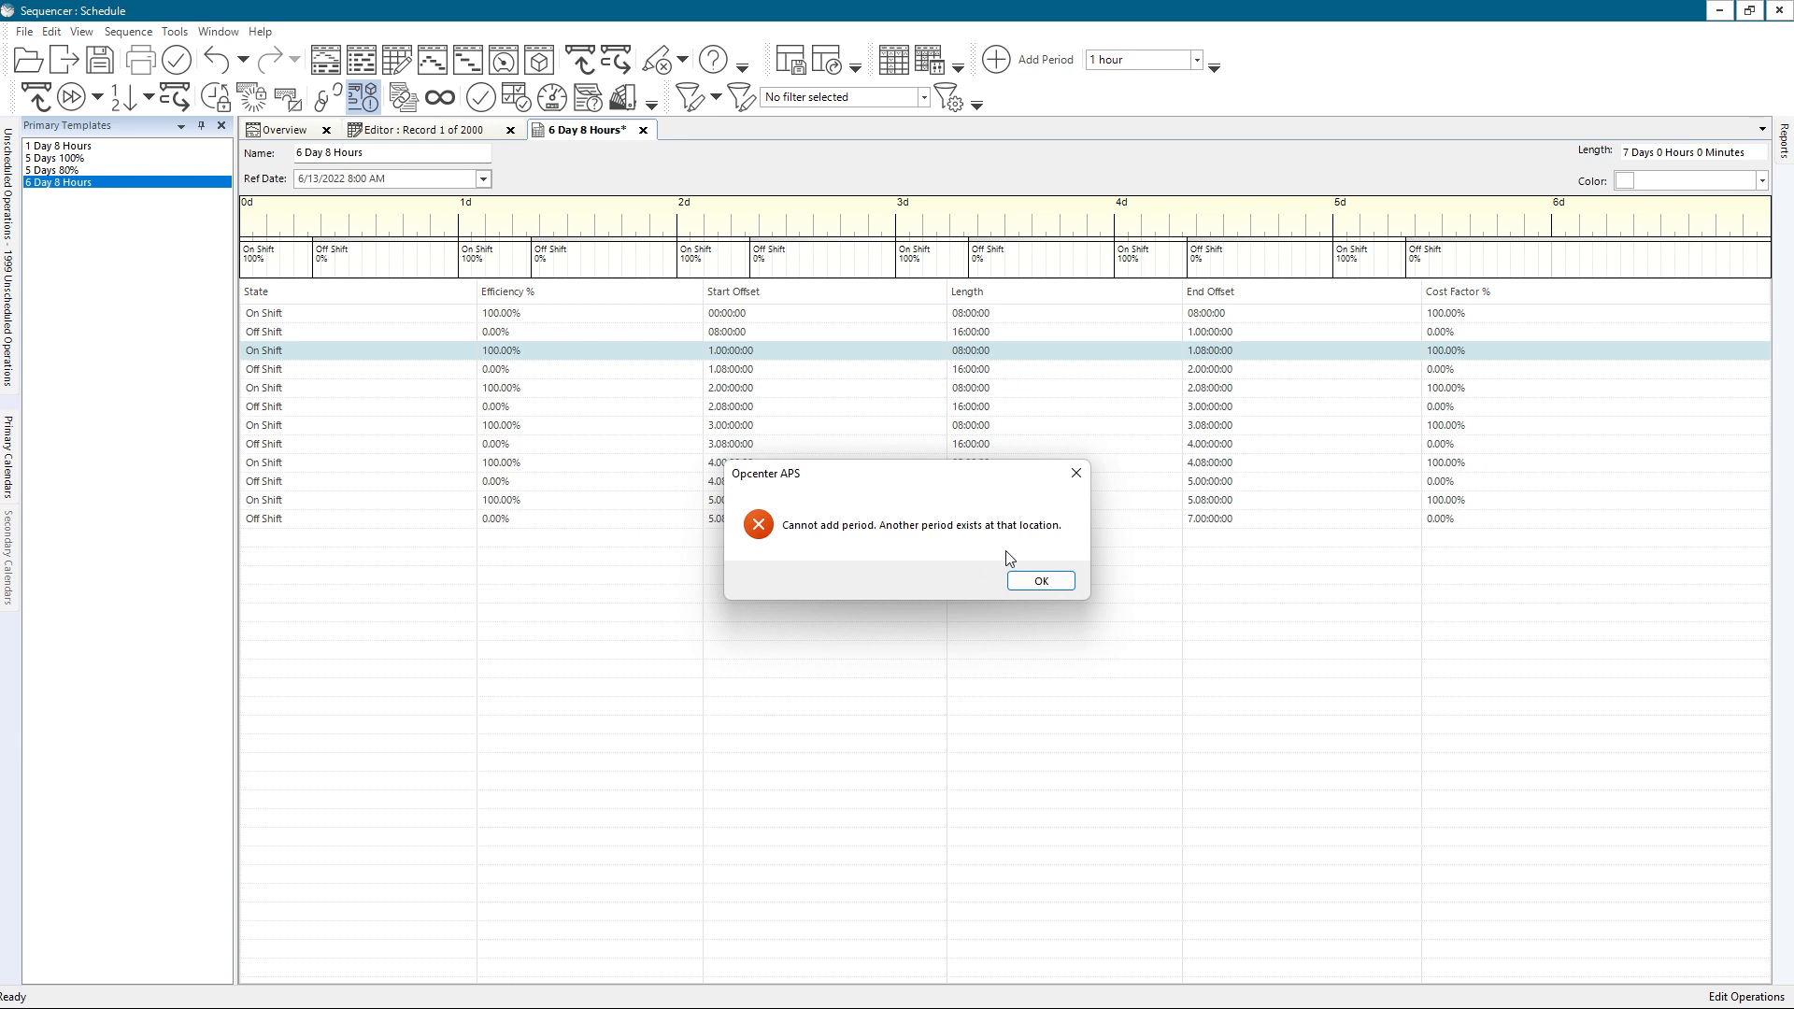
click(1031, 583)
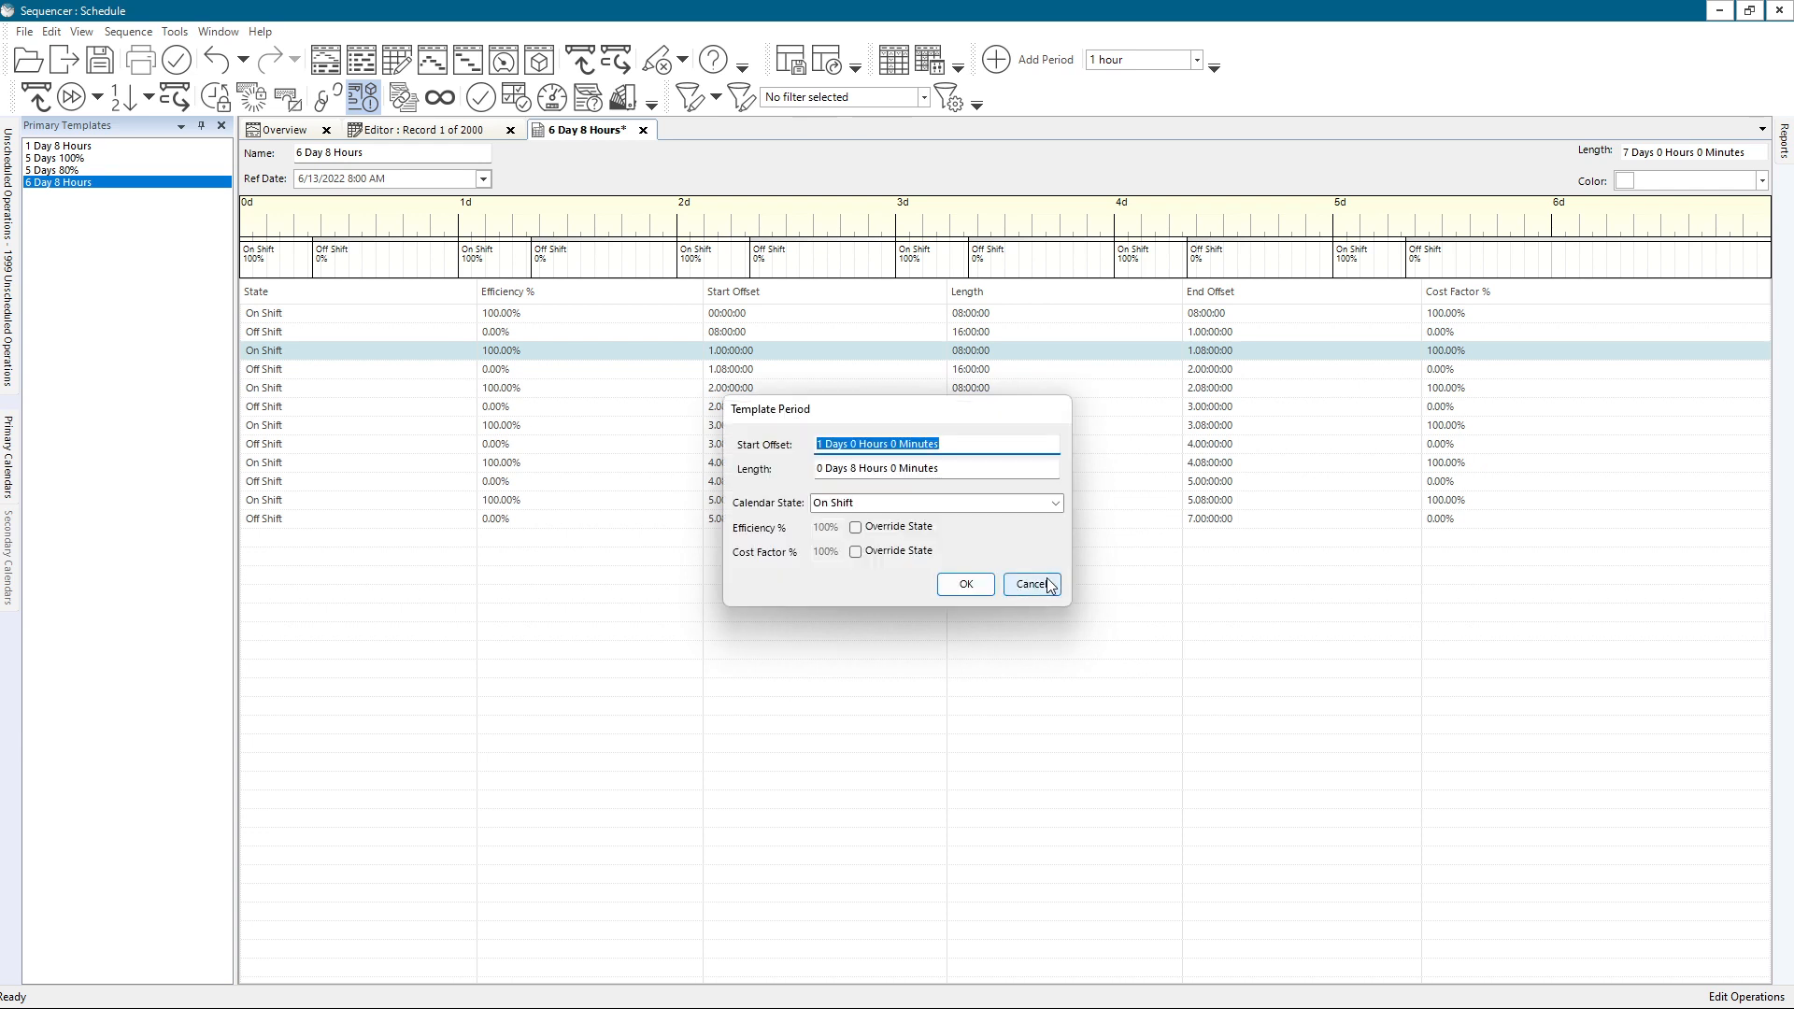
click(1030, 591)
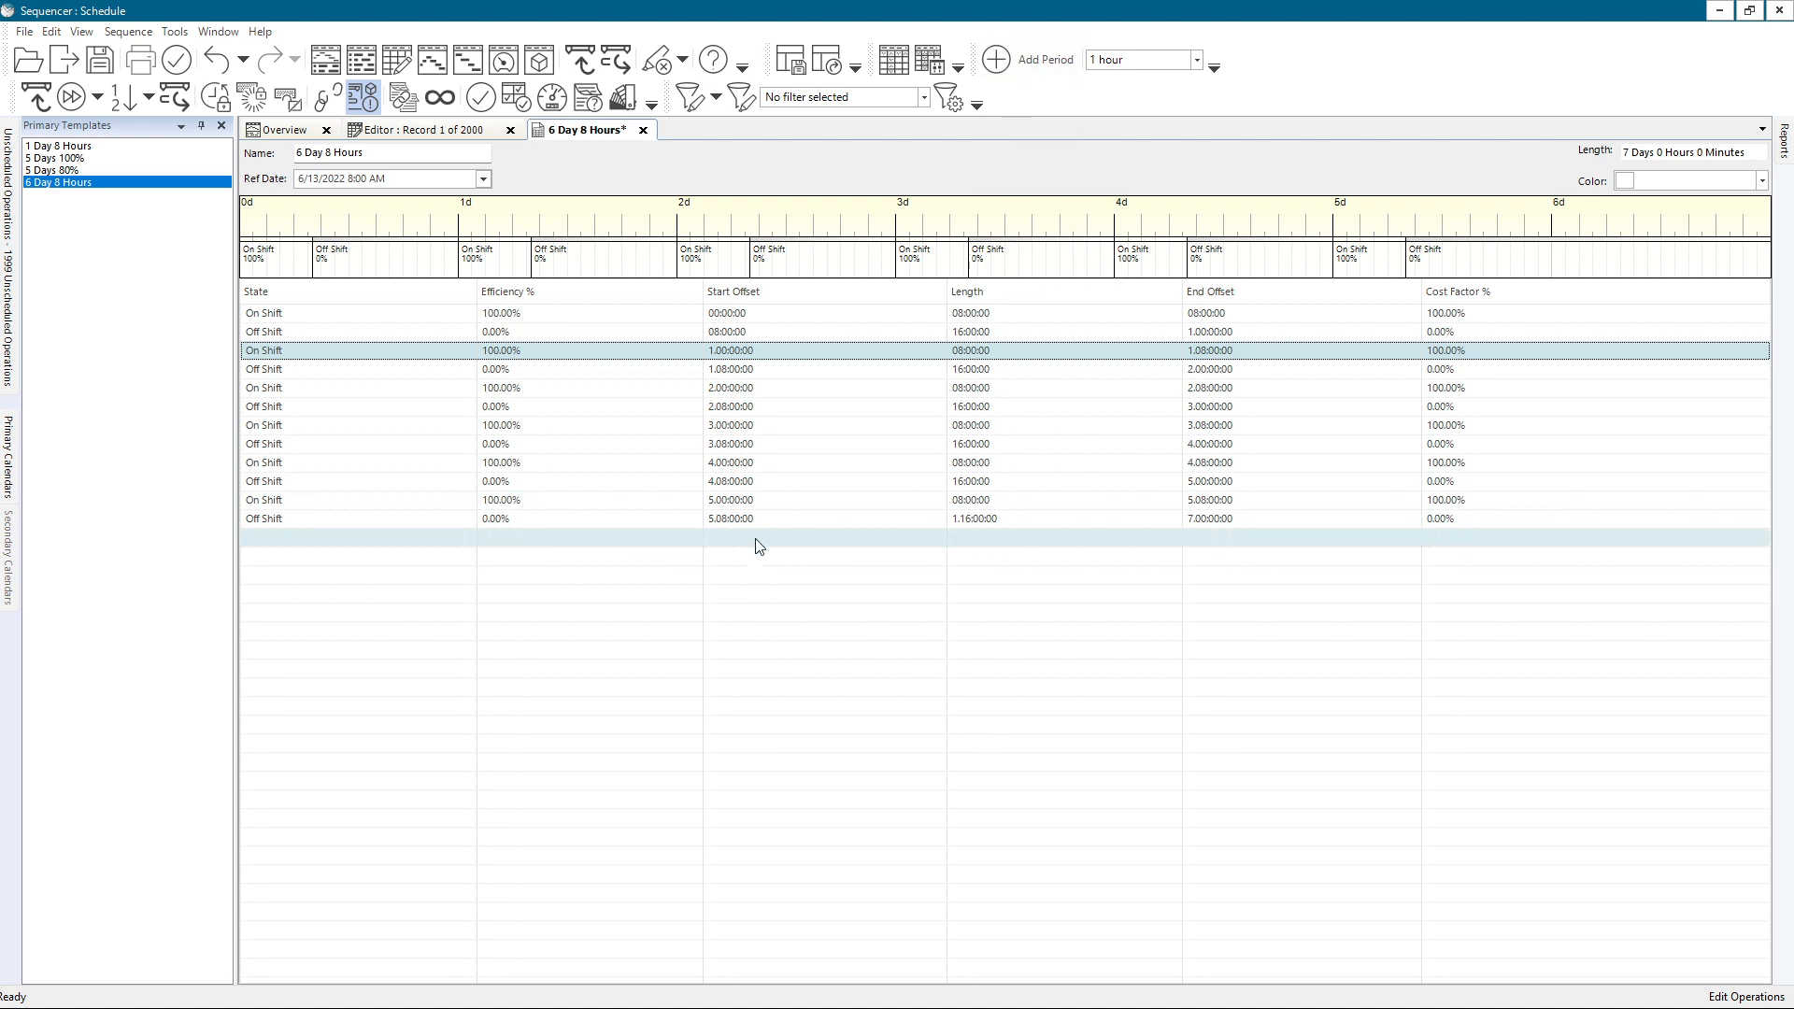
Step: Delete the final Off Shift period, which starts at 5 days 8 hours, from the 6 Day 8 Hours template
click(1037, 67)
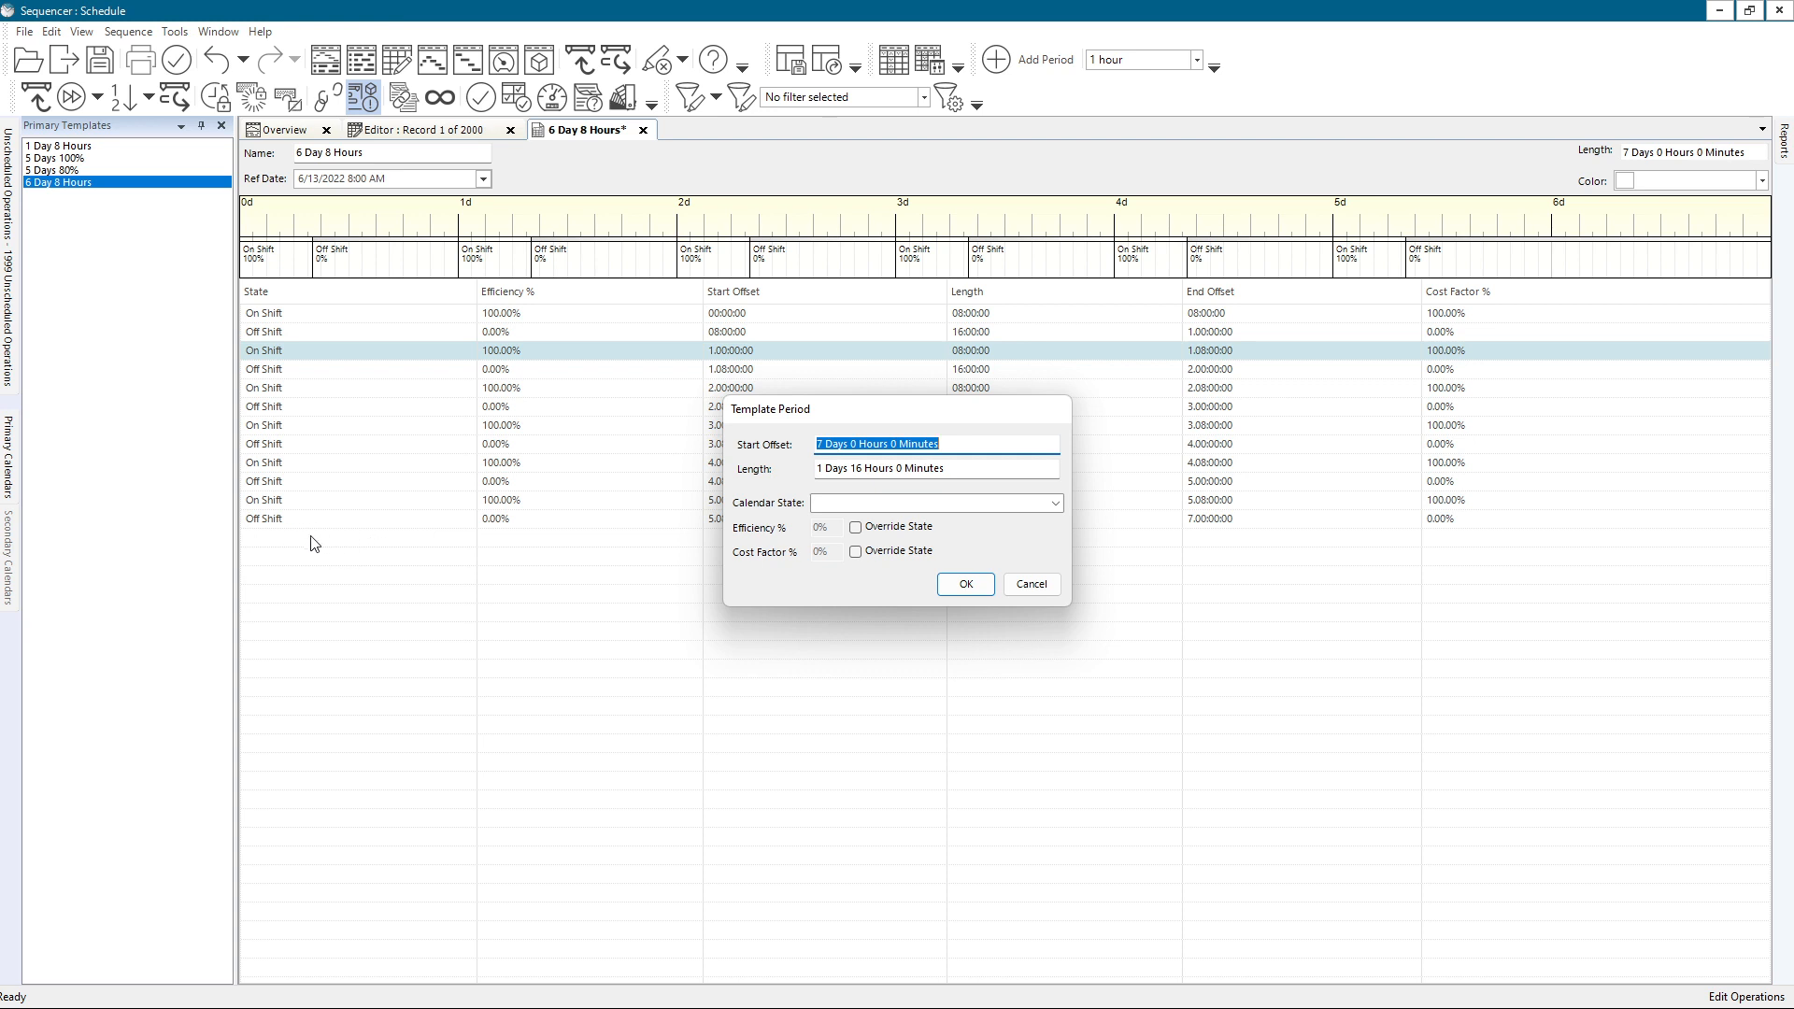
click(1030, 584)
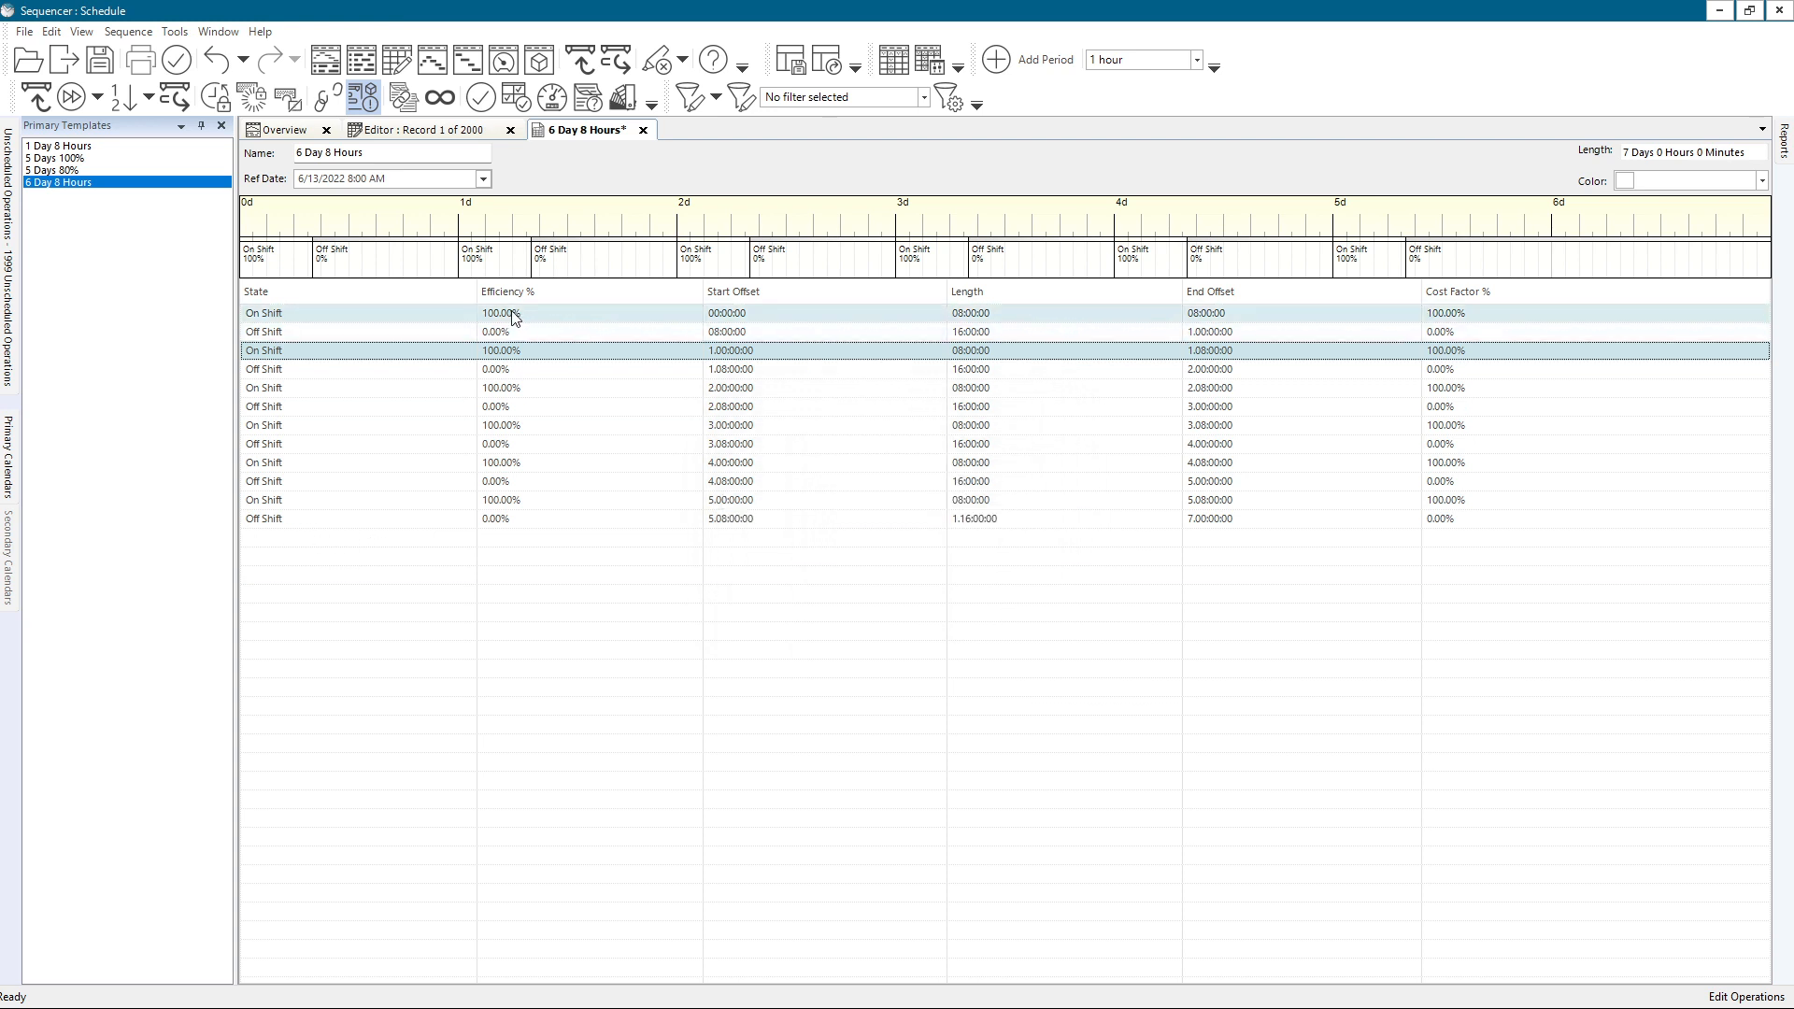
click(1452, 265)
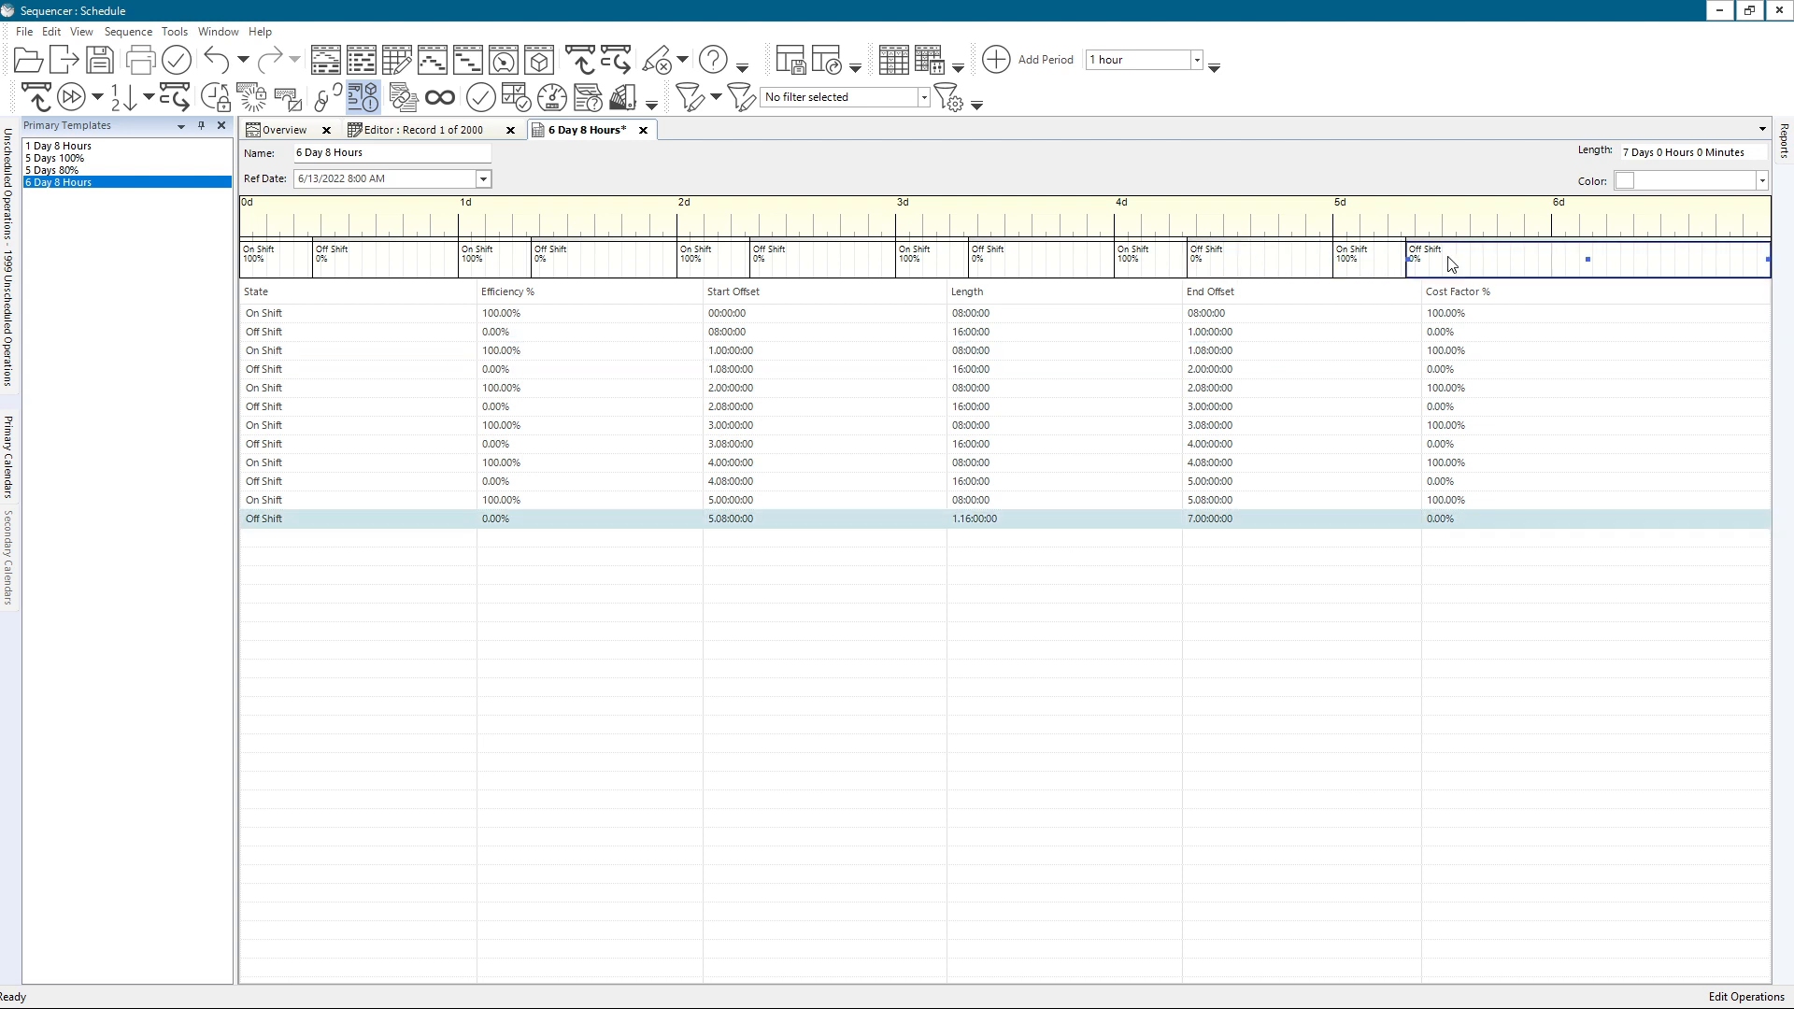
key(Delete)
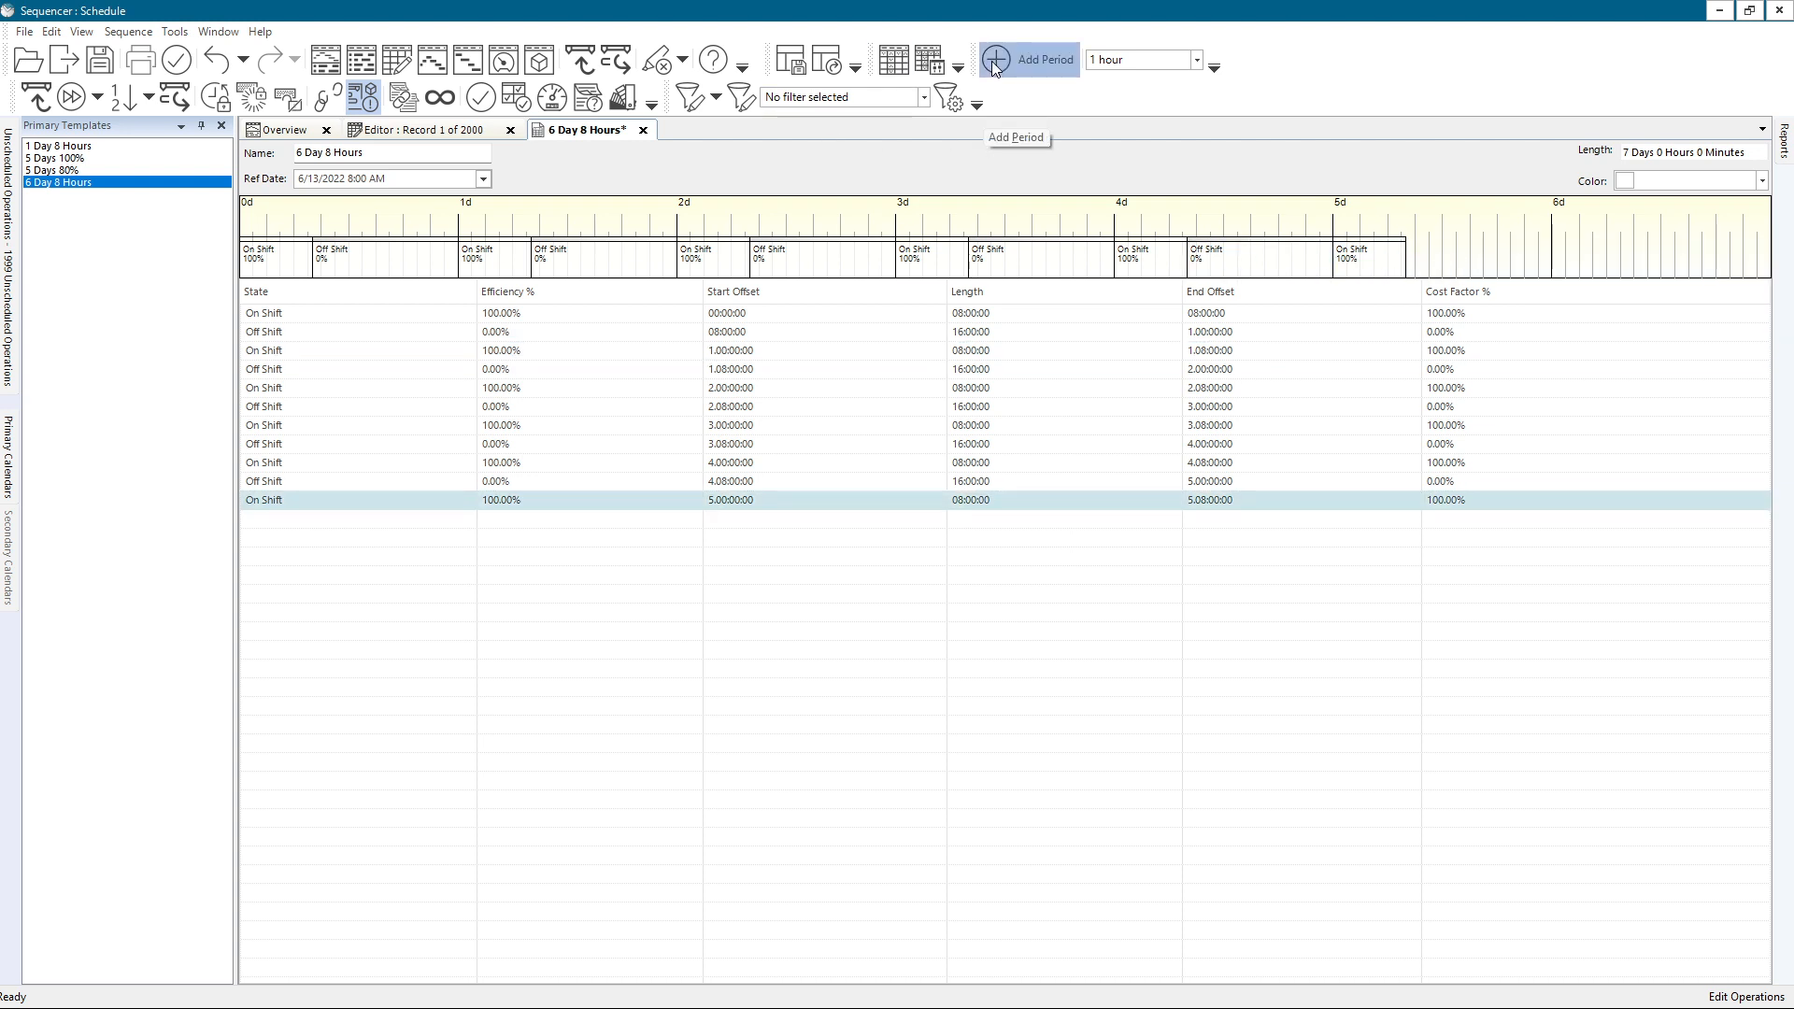
Step: Add an 8-hour Off Shift period starting at 5 days 8 hours and stretch it to the end of day 7
click(996, 60)
click(1053, 503)
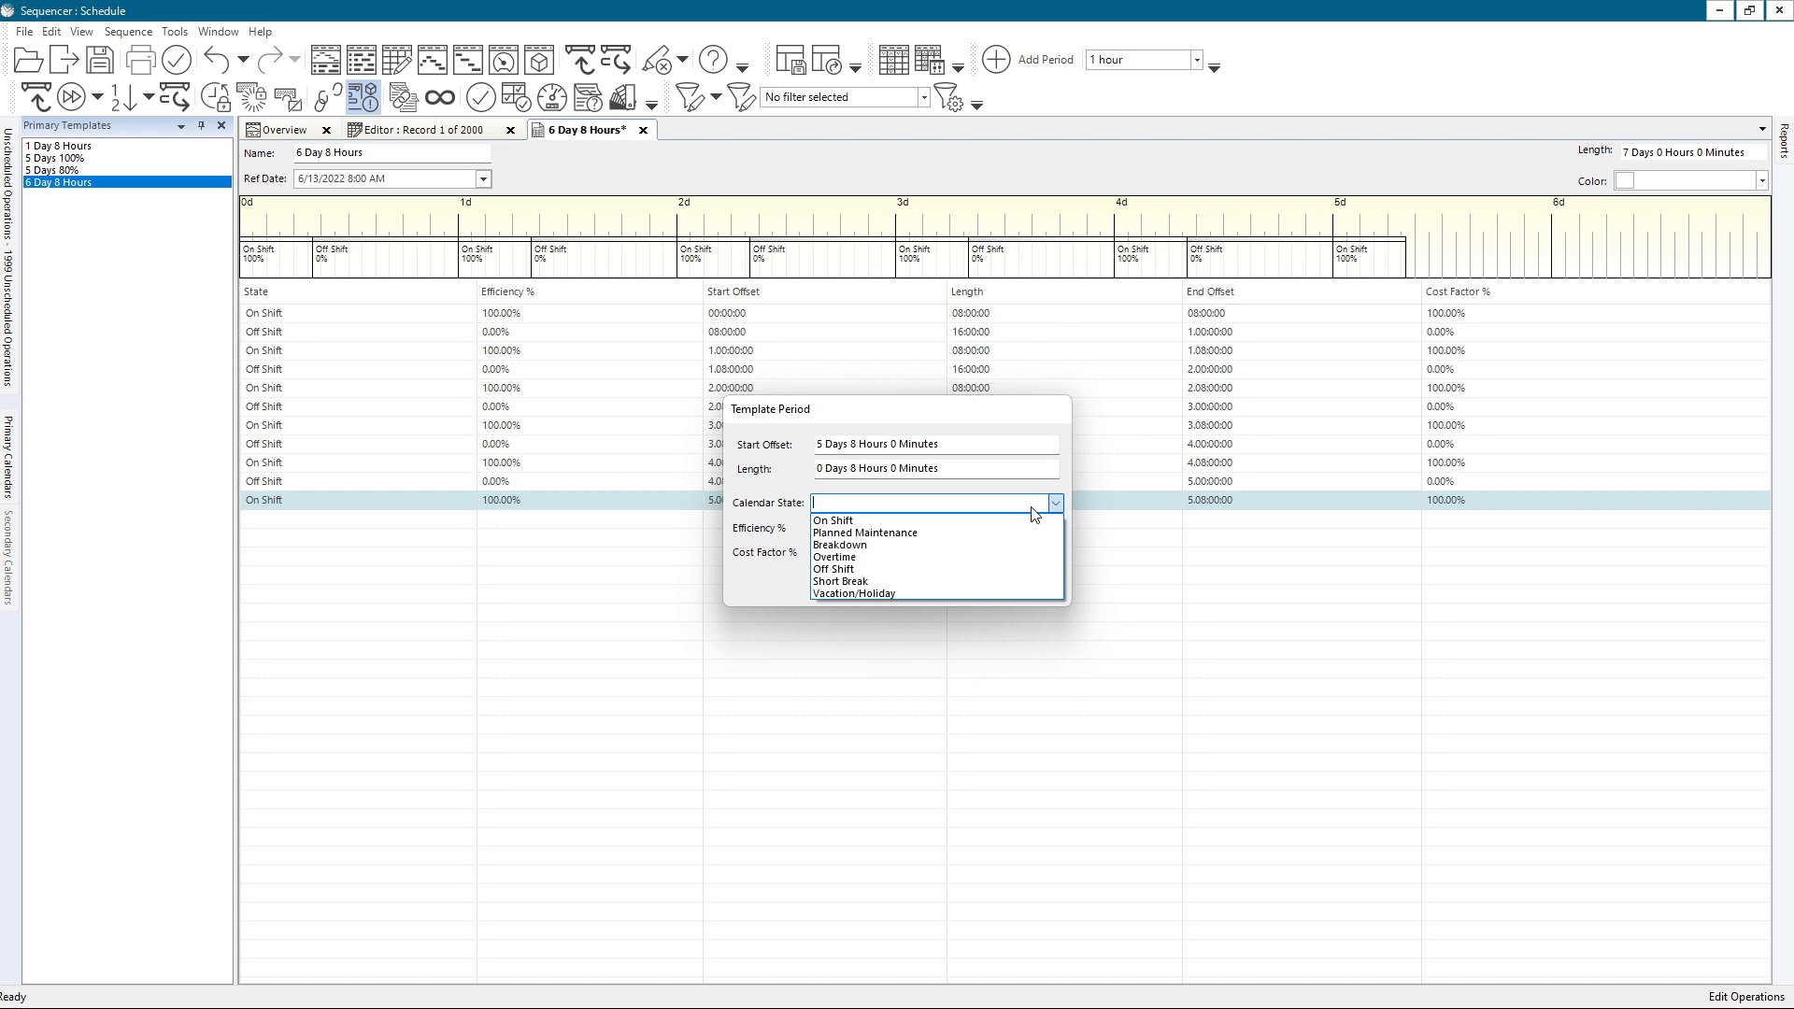
click(935, 564)
click(965, 582)
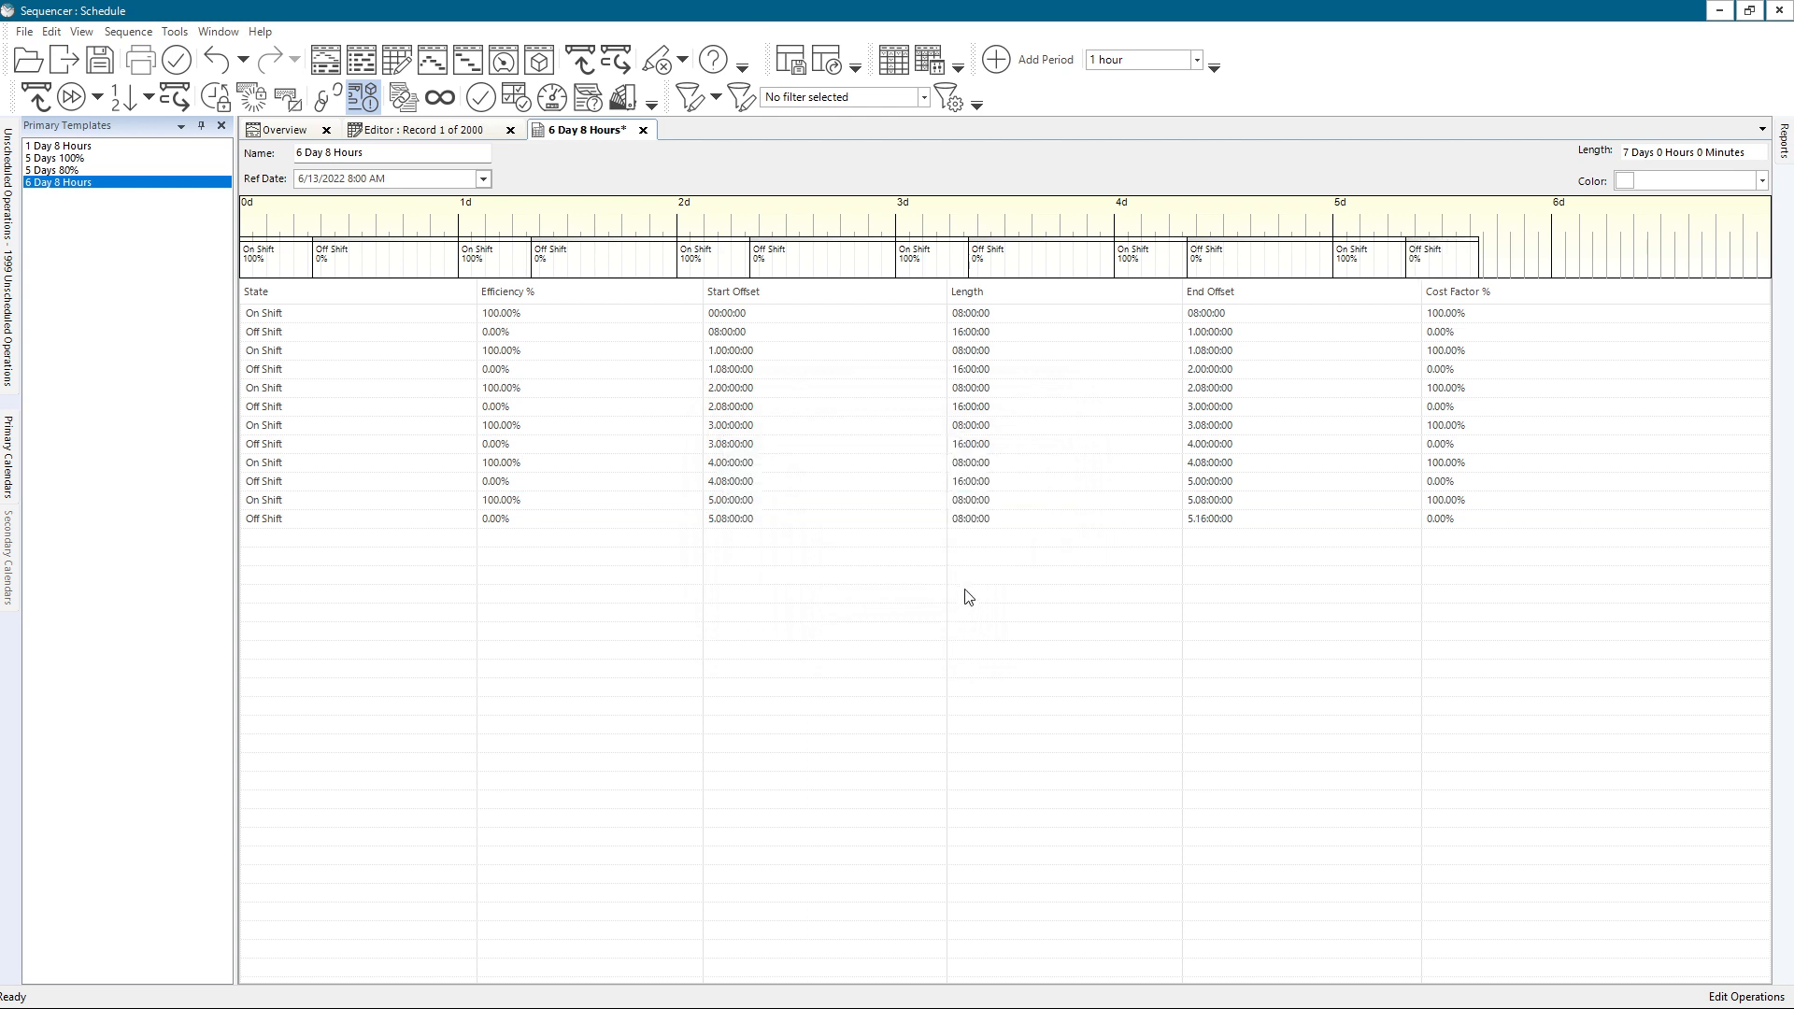
drag(1476, 259, 1768, 259)
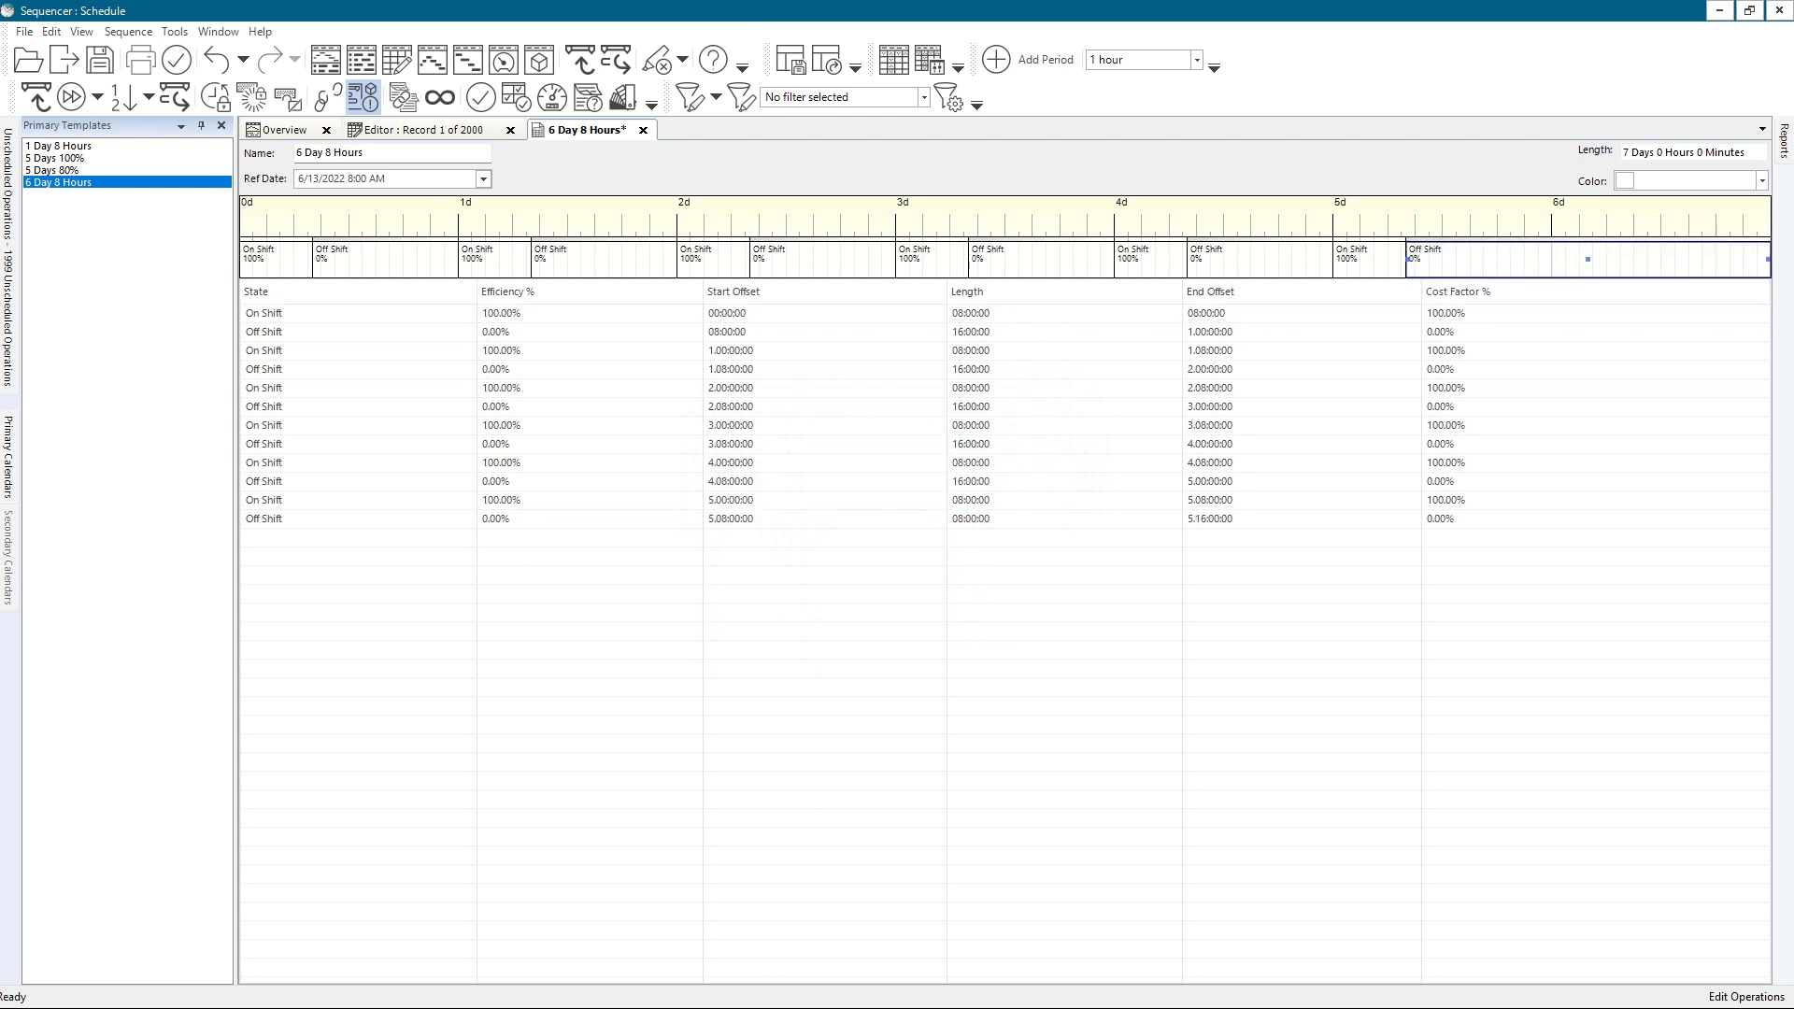
Step: Try to move the start of the final Off Shift period on the timeline with 1-hour snapping
click(1196, 61)
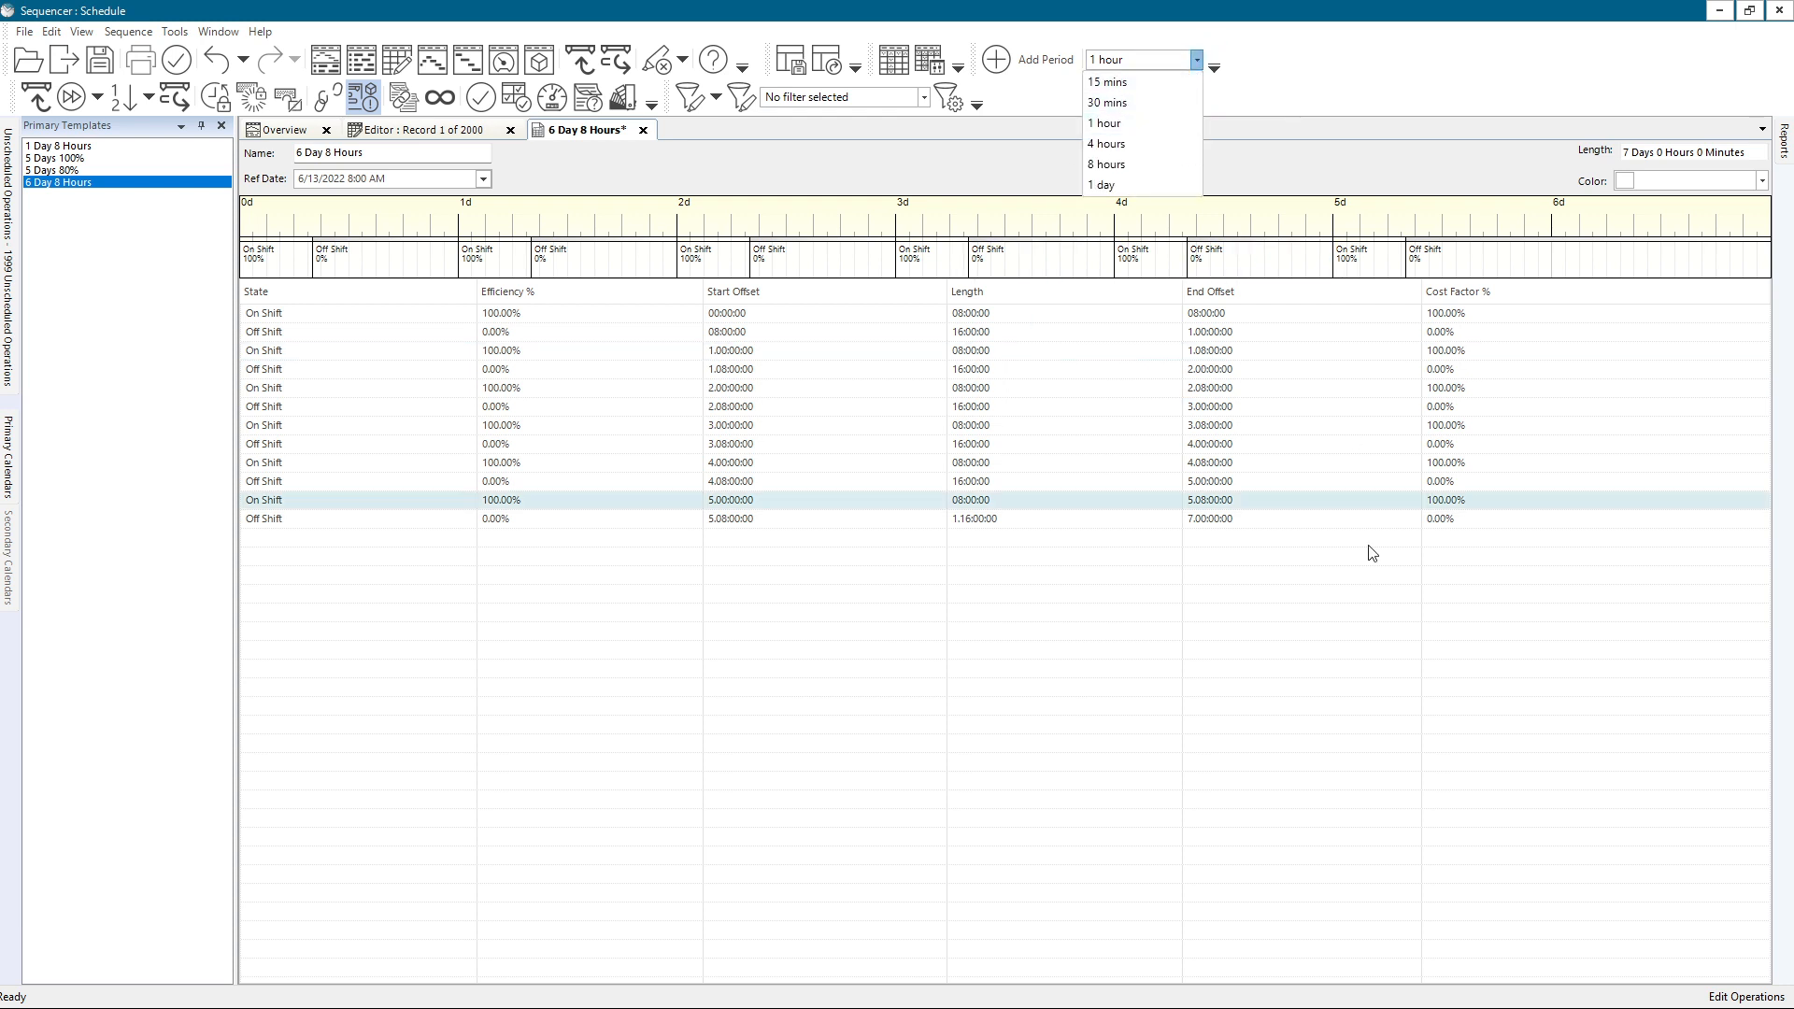
click(1402, 288)
click(1414, 266)
mouse_move(1407, 259)
mouse_down()
mouse_move(1570, 259)
mouse_move(1416, 254)
mouse_up()
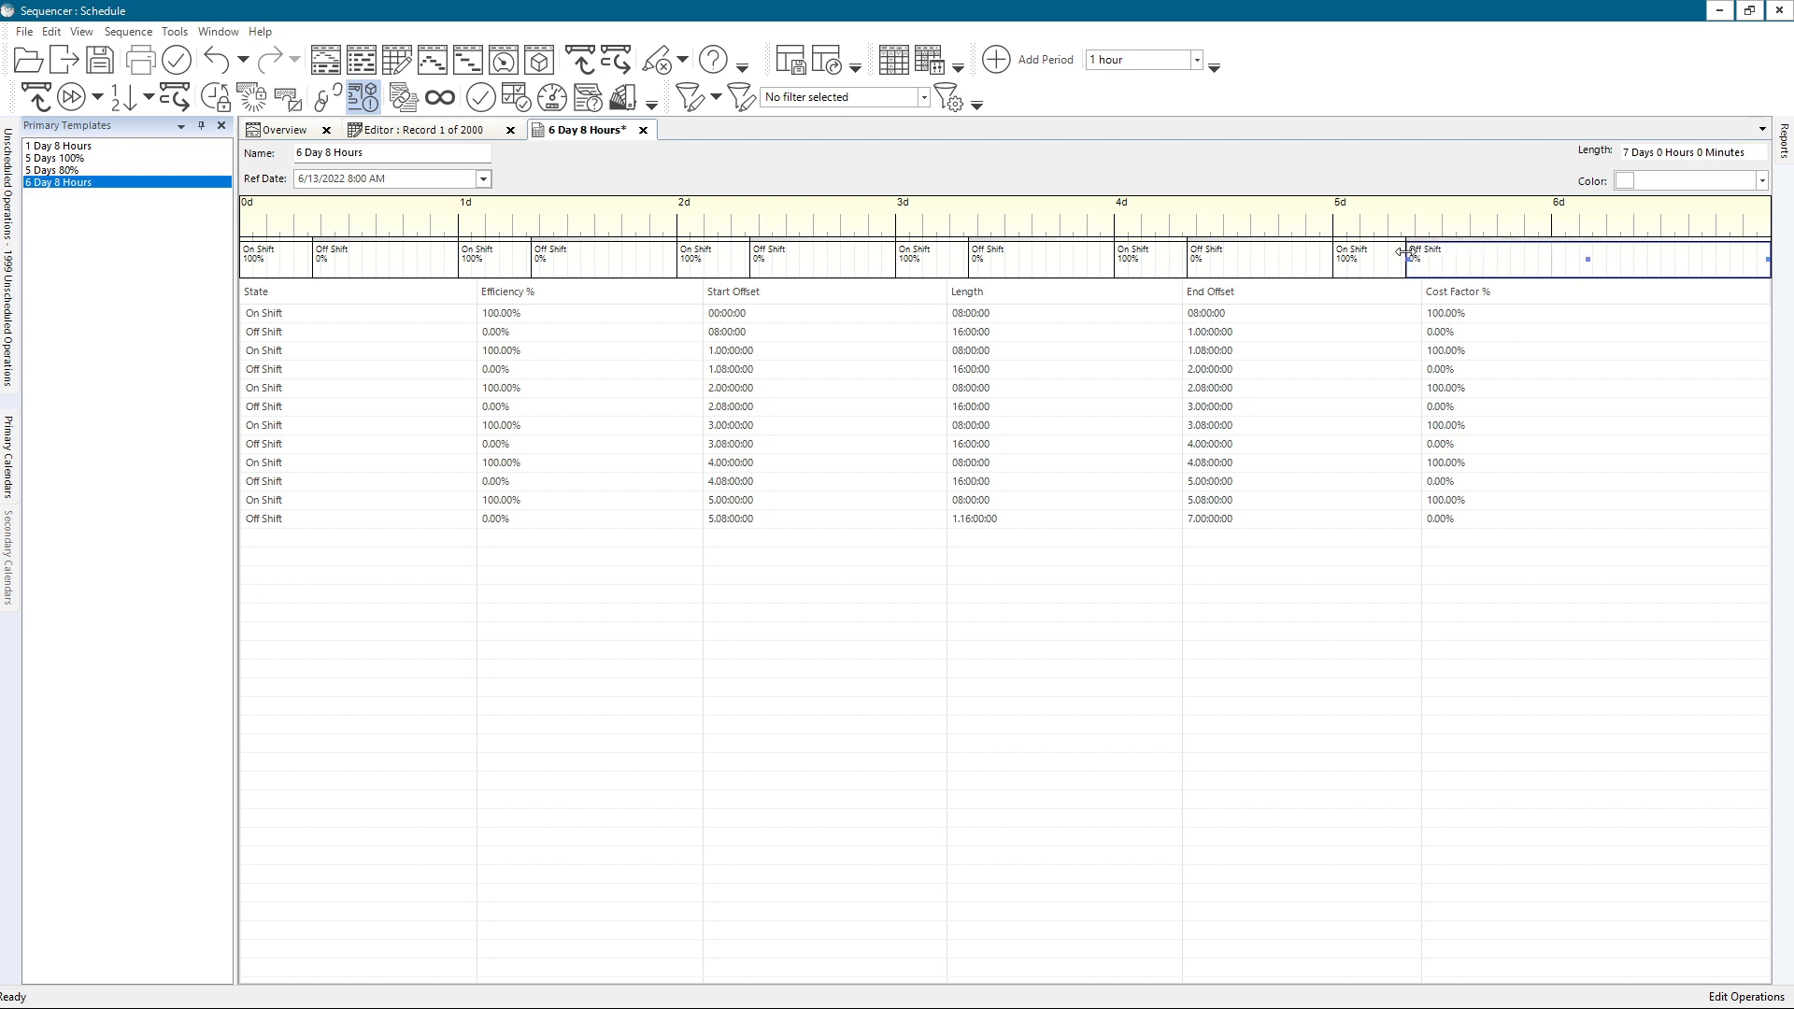
Step: Set periods to snap to 4 hours and try to move the start of the final Off Shift period
click(1196, 59)
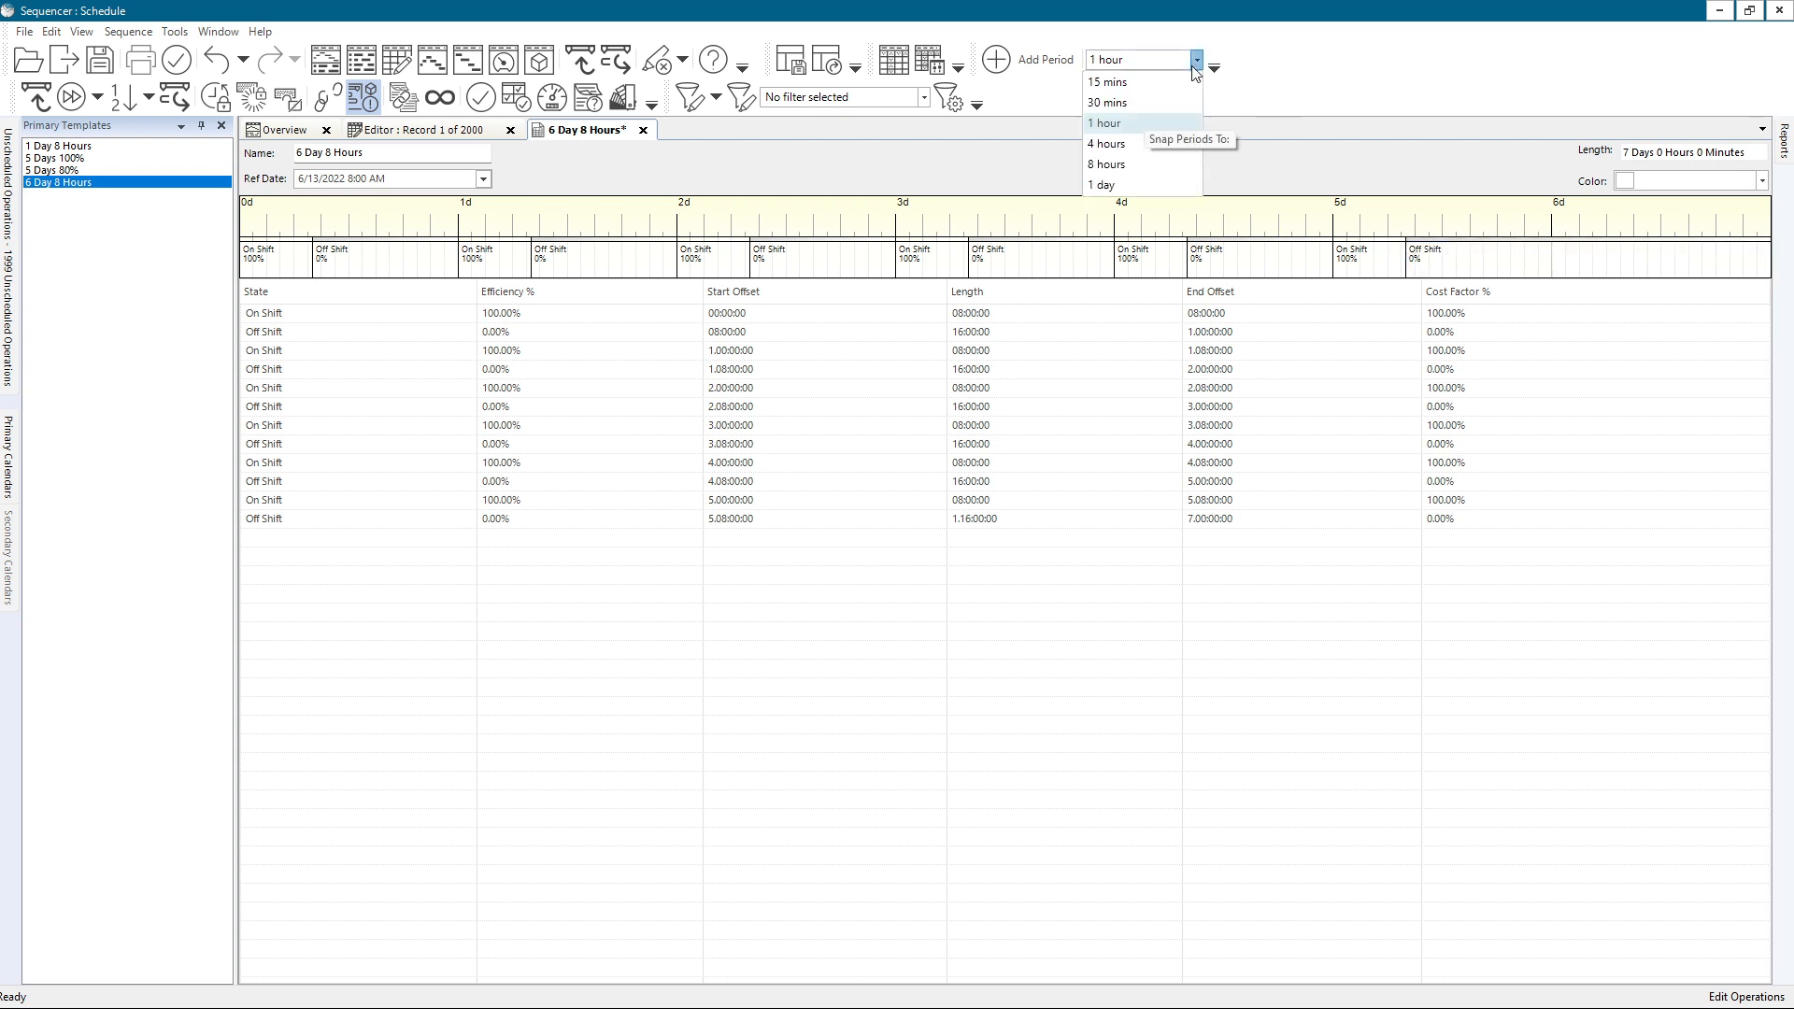
click(1107, 144)
click(1411, 259)
mouse_move(1408, 258)
mouse_down()
mouse_move(1585, 260)
mouse_move(1380, 253)
mouse_up()
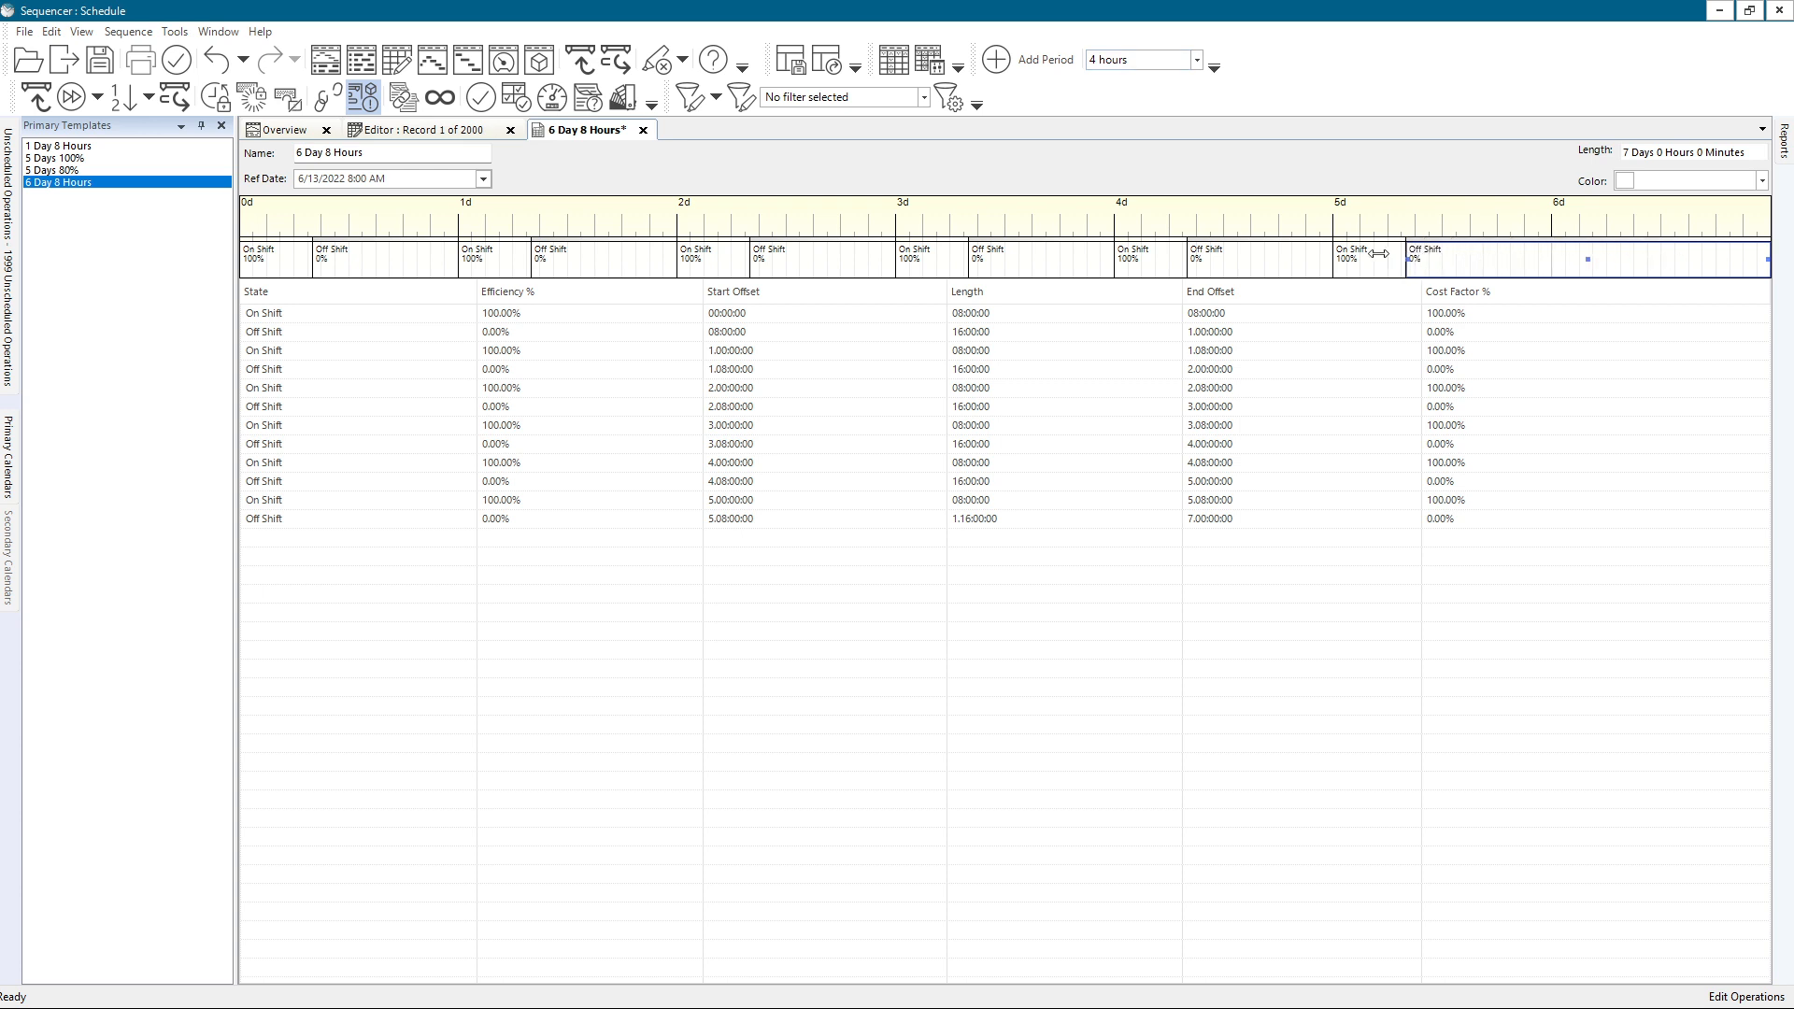
Step: Set periods to snap to 30 mins and try to move the start of the final Off Shift period
click(1196, 60)
click(1135, 102)
drag(1407, 259, 1313, 189)
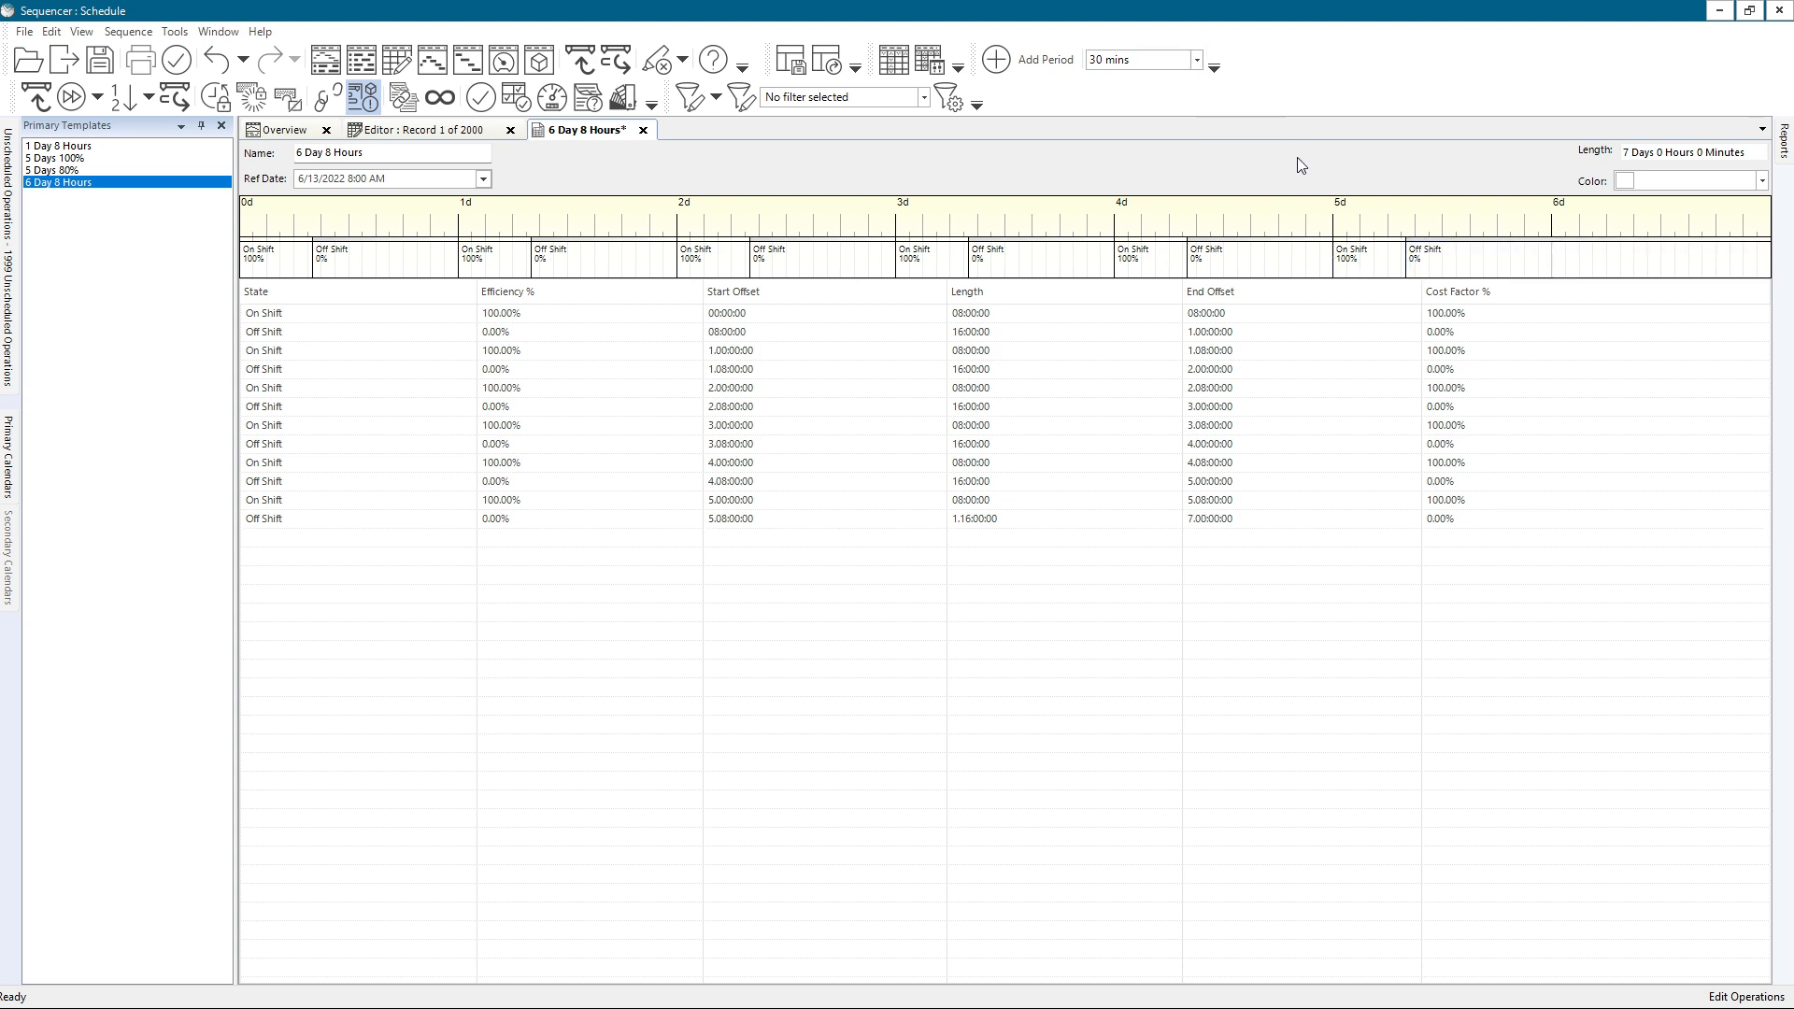
Step: Set periods to snap to 1 hour and save the 6 Day 8 Hours template
click(1196, 60)
click(1154, 116)
click(1215, 67)
click(1321, 64)
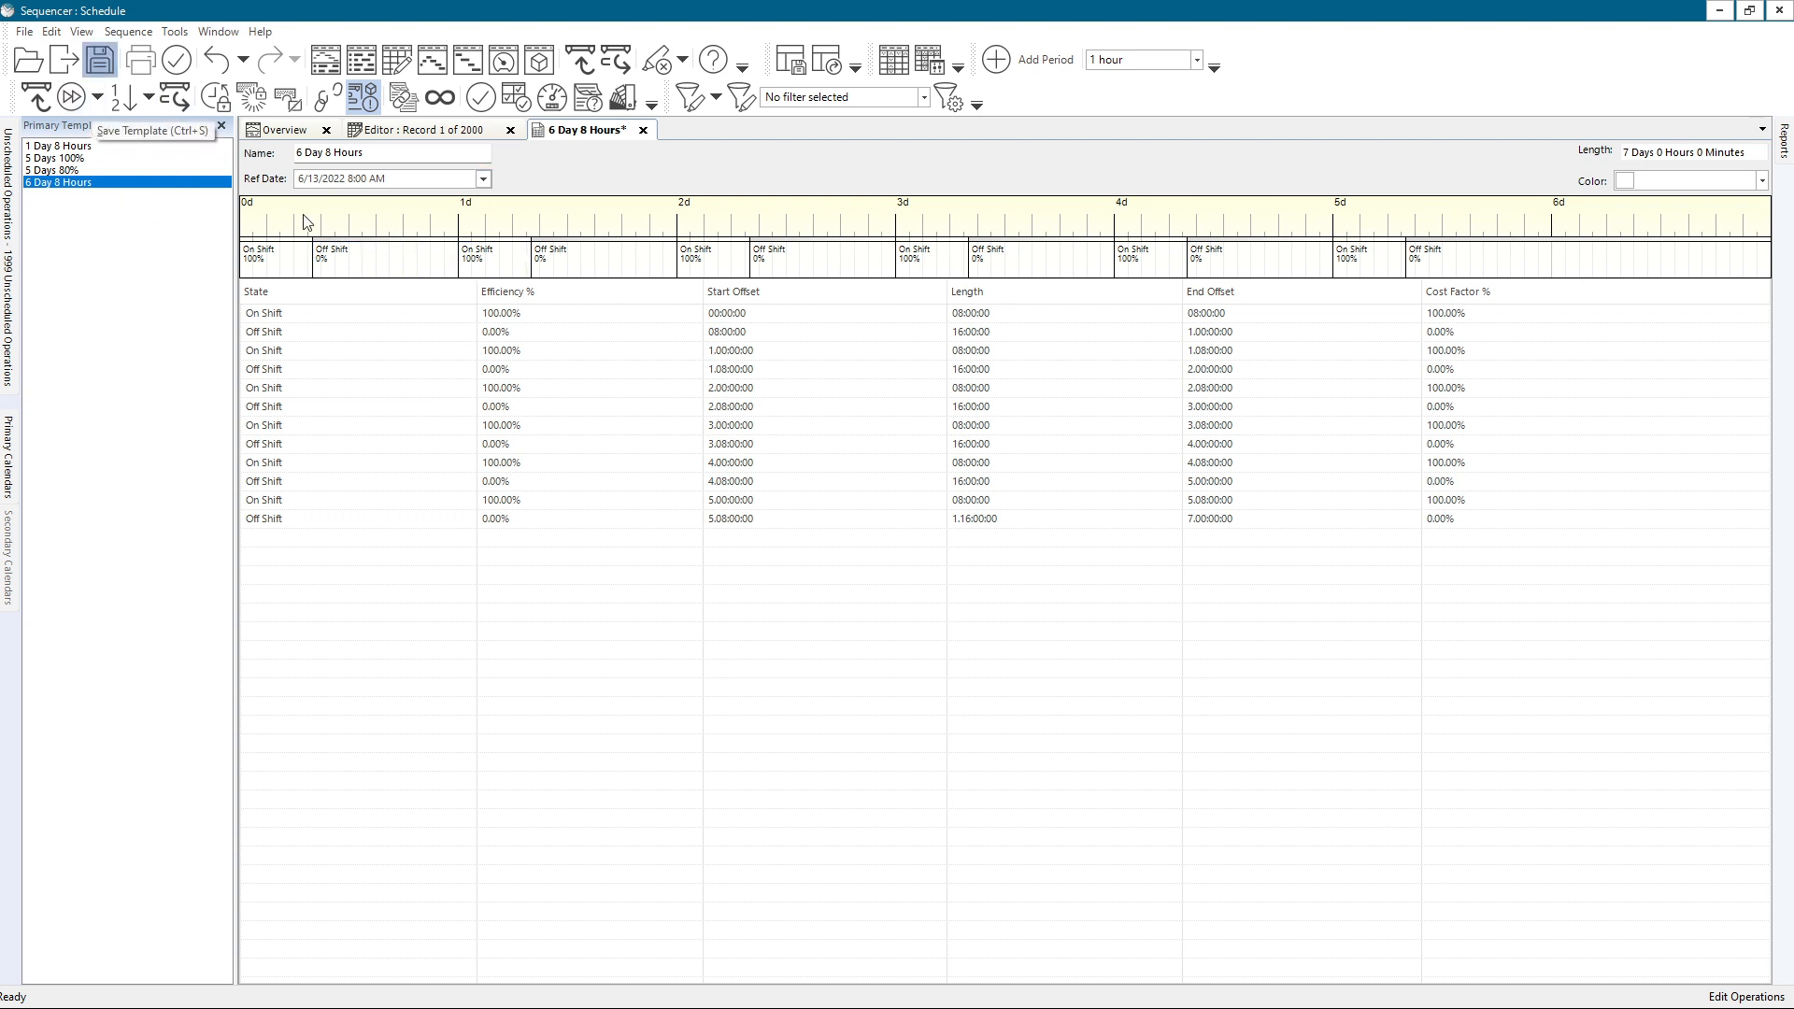
Step: Create a new primary calendar template named 6 Days 8 Hours 85% with a length of 7 days
click(23, 33)
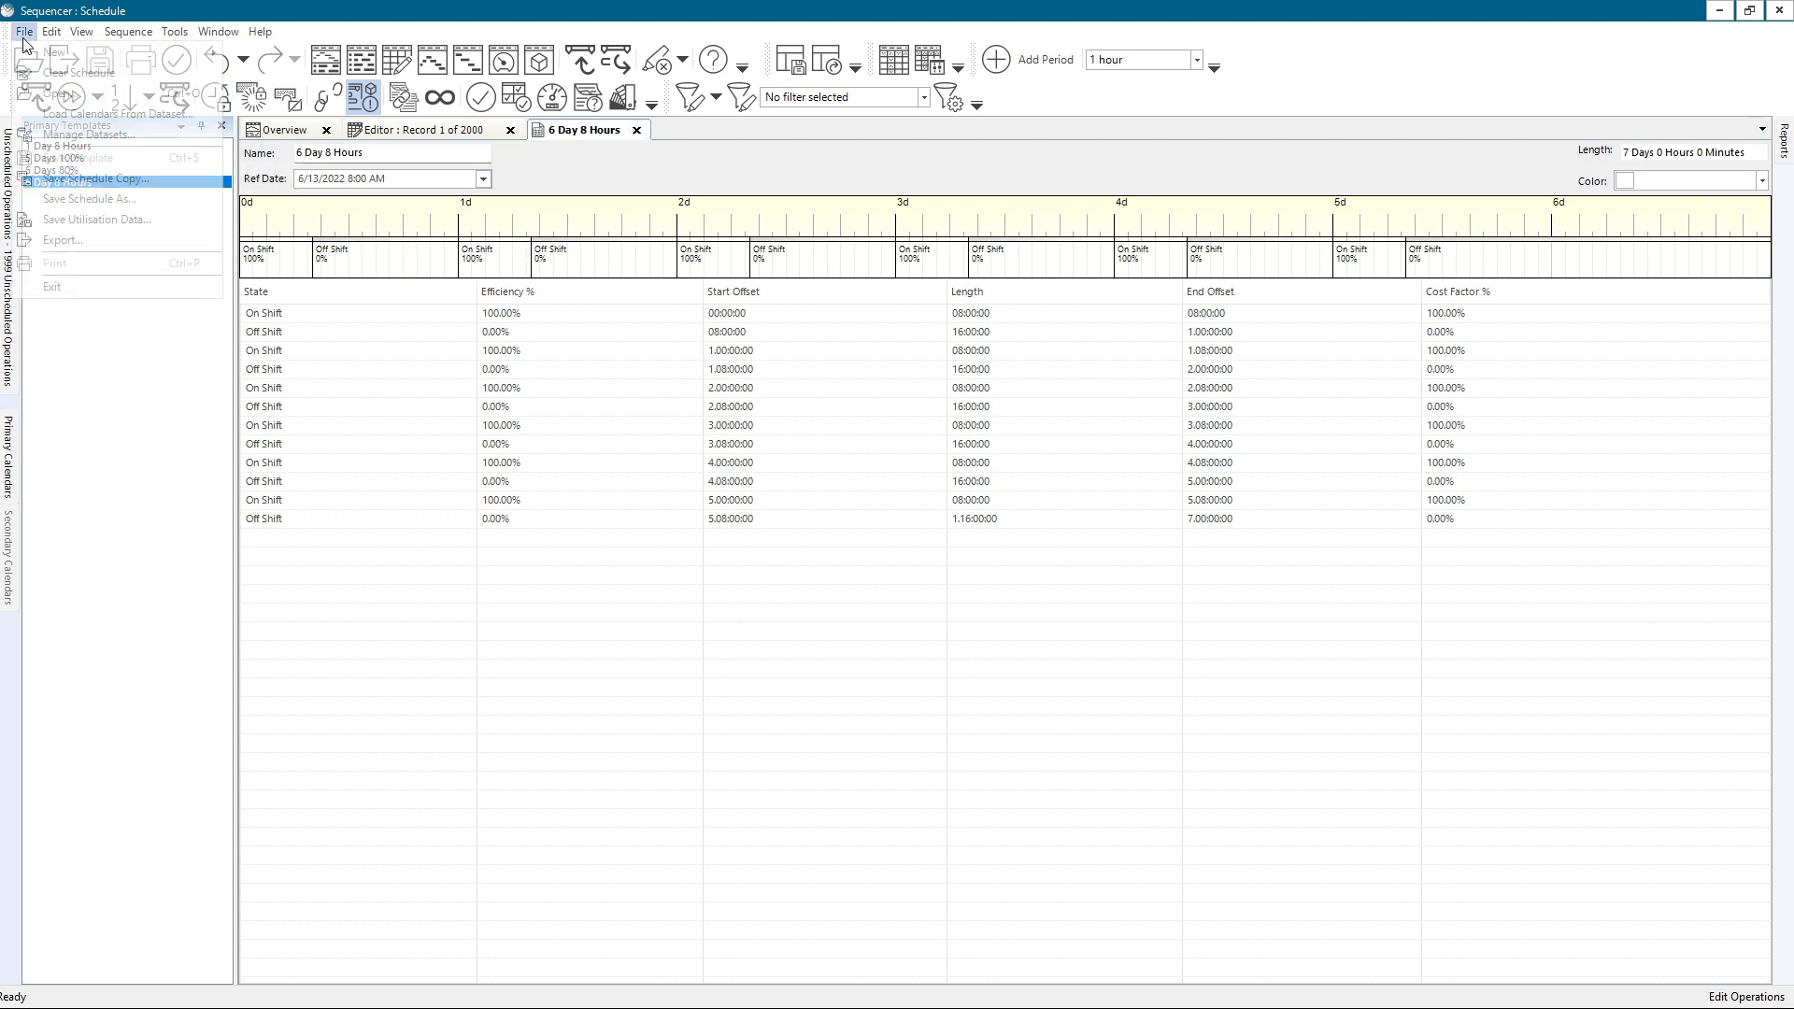
mouse_move(117, 54)
click(308, 55)
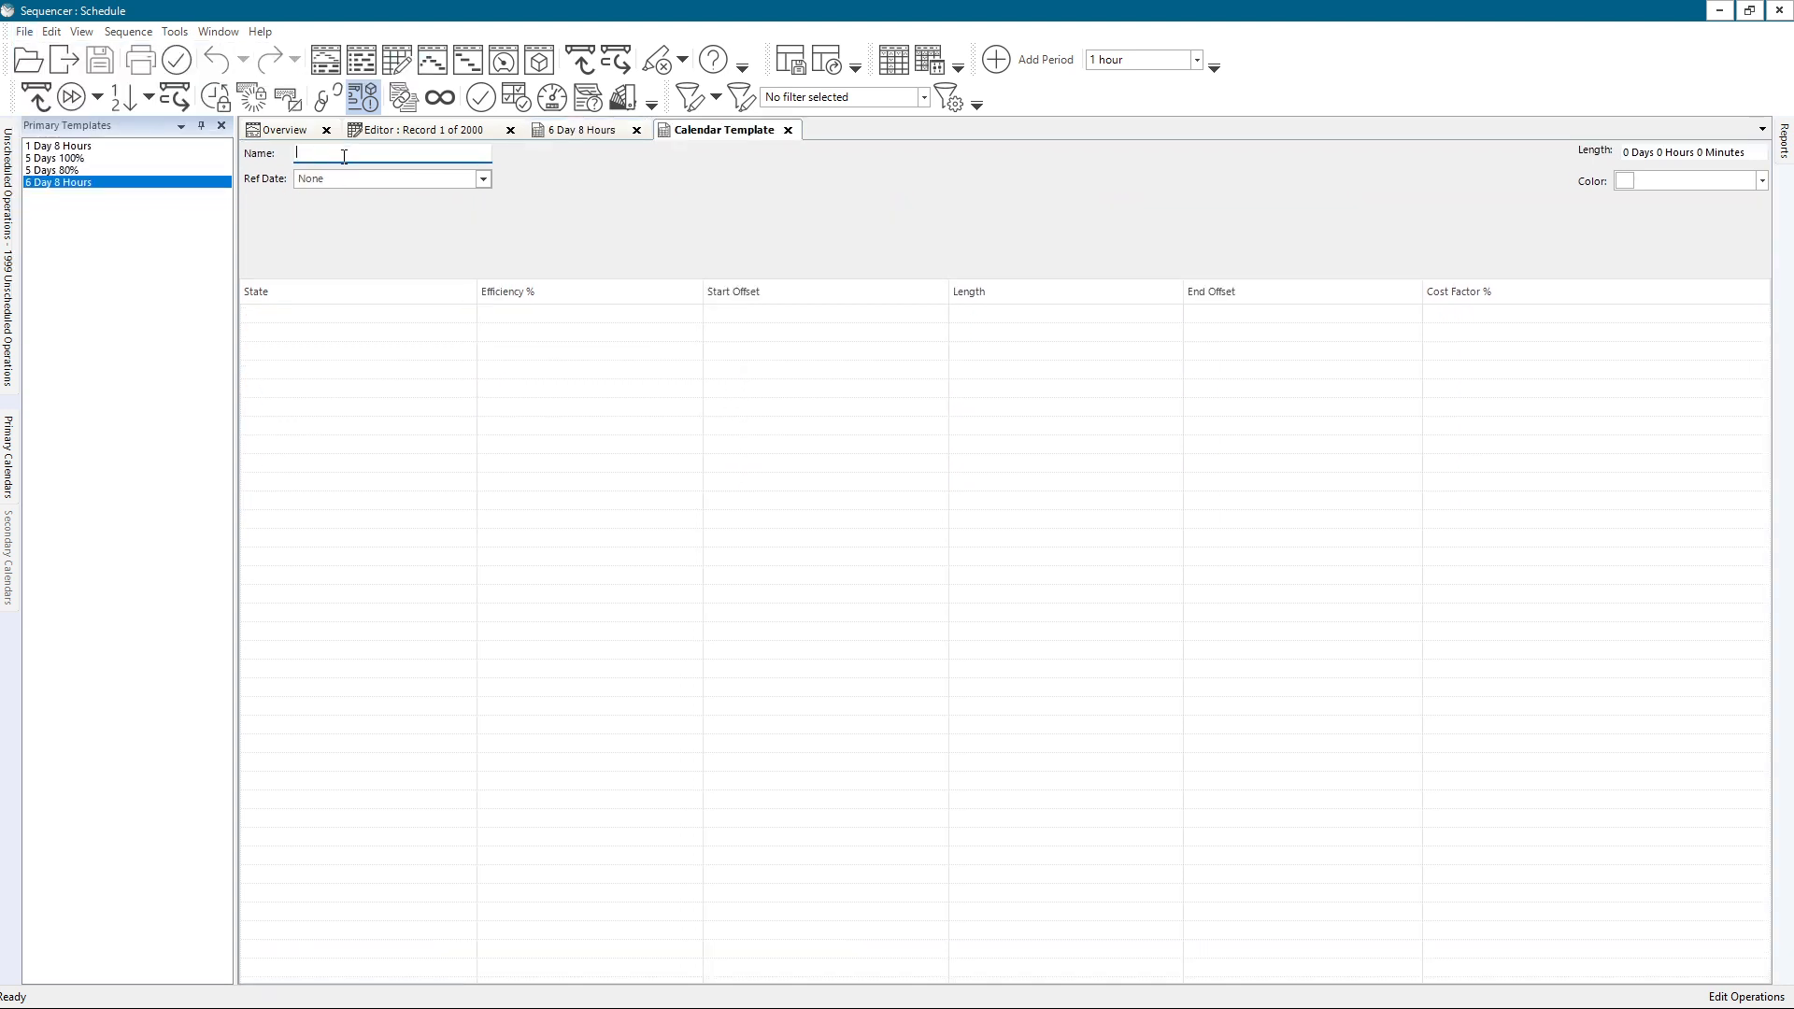
text(6 Days)
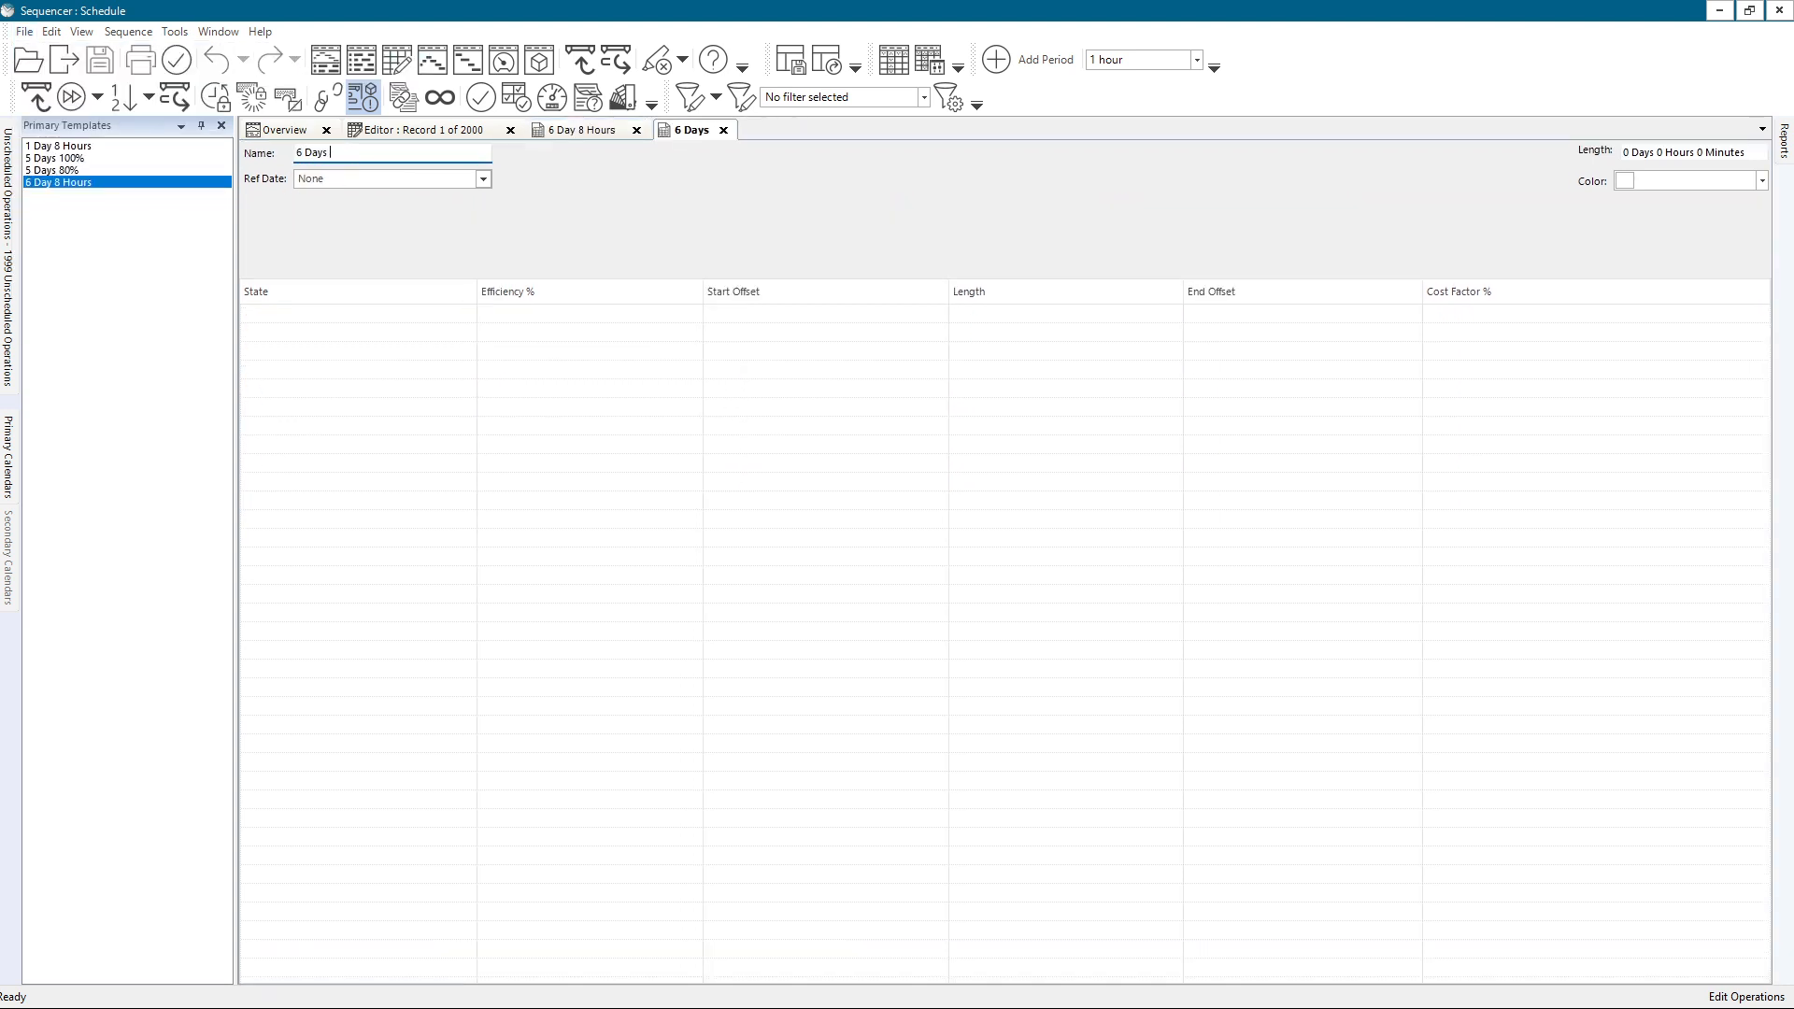
text( 8 Hours 85%)
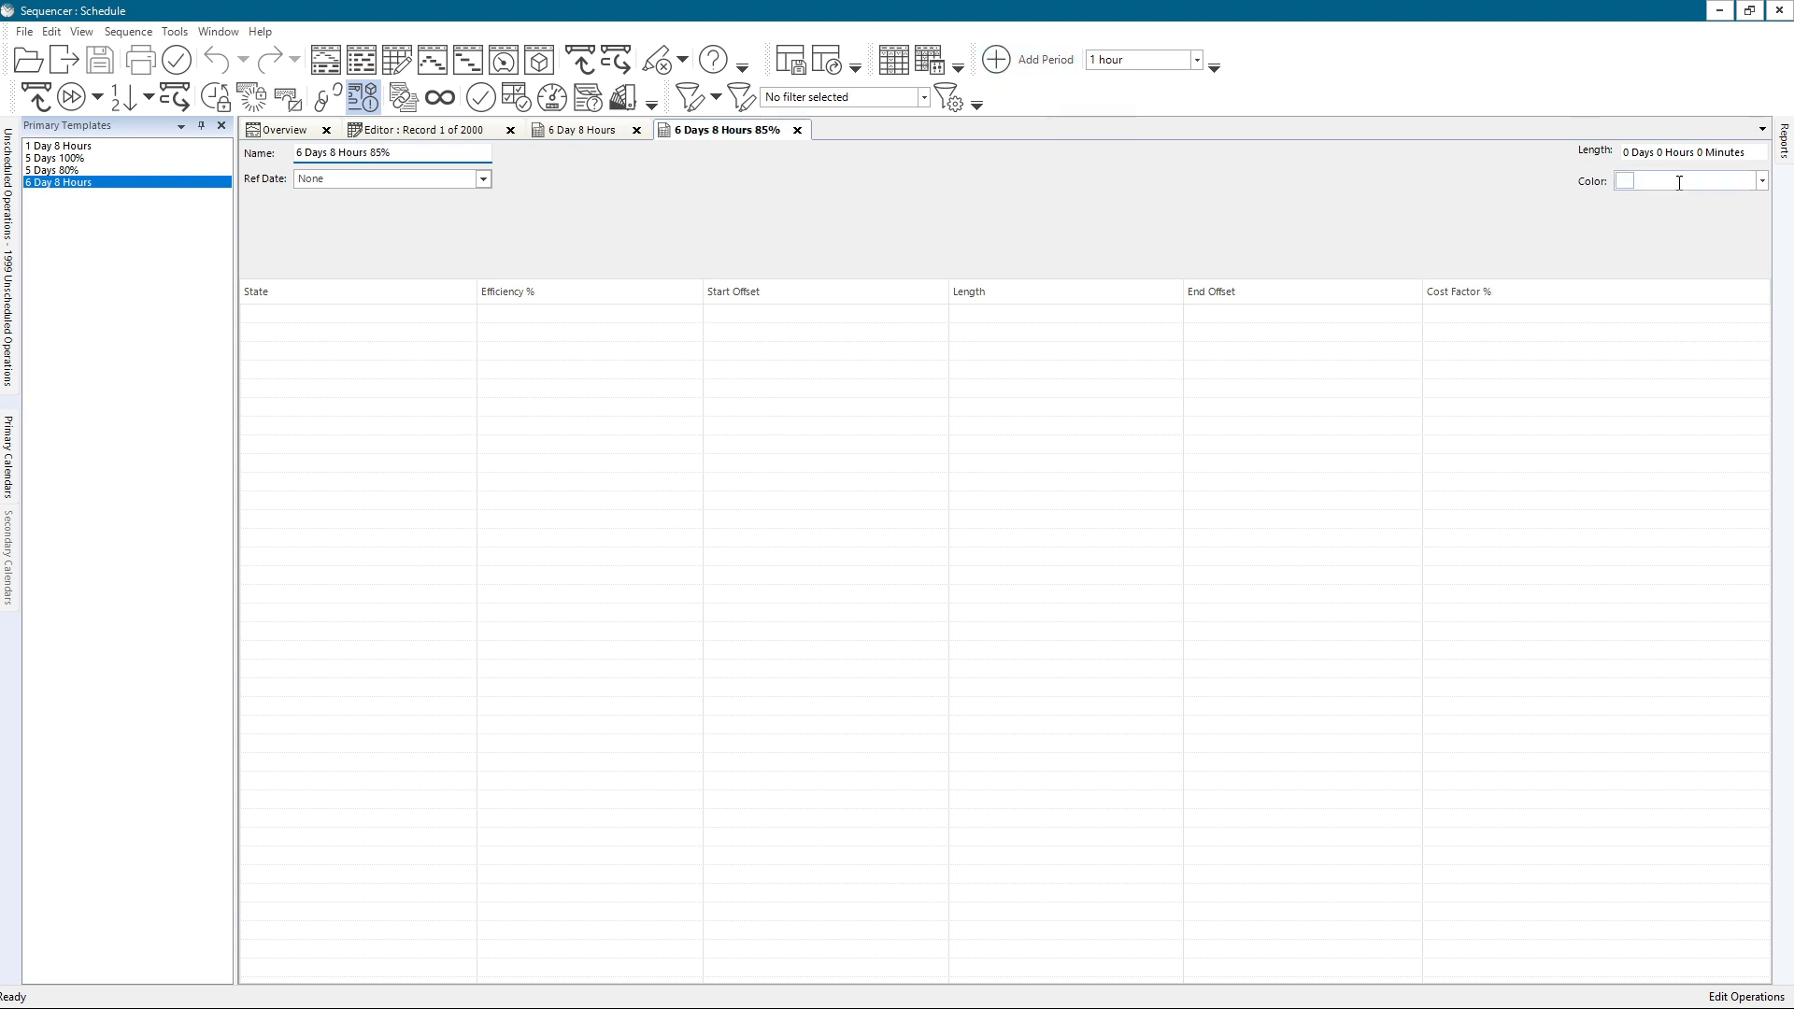
click(1633, 151)
text(7)
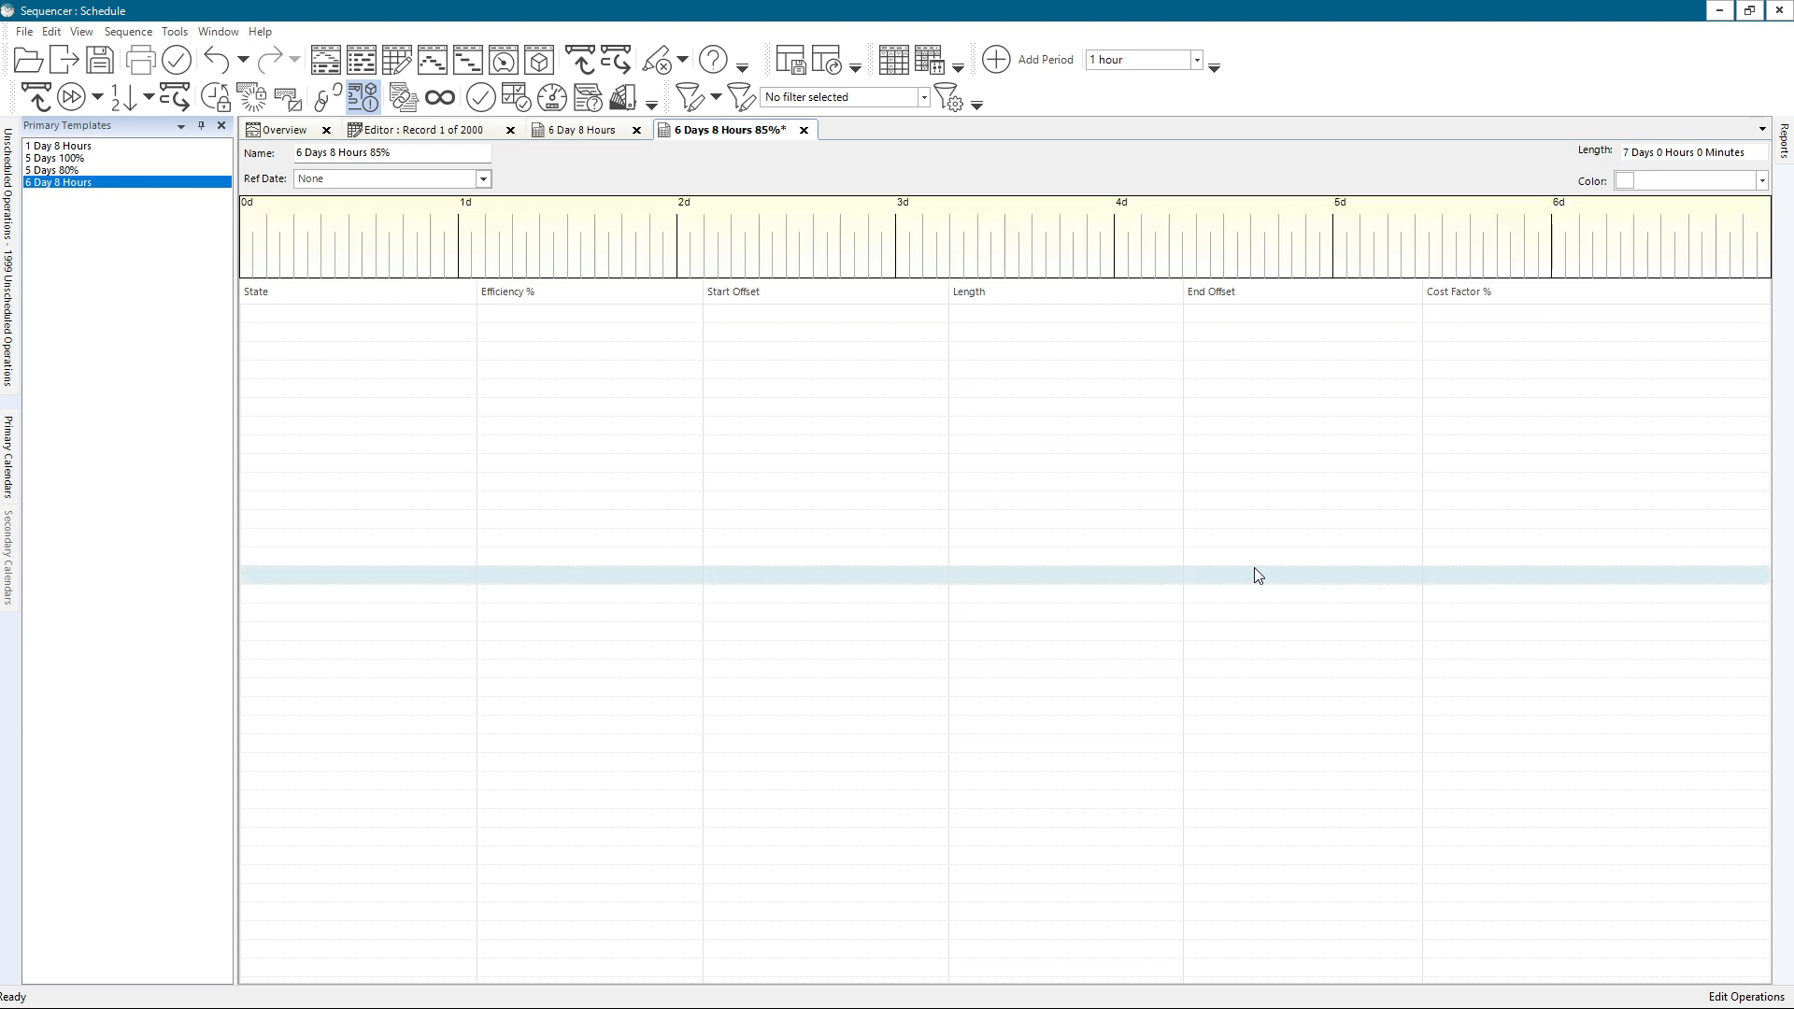
Step: Set the reference date to 6/13/2022 8:00 AM and fill the timeline with the 6 Day 8 Hours template's periods
click(484, 178)
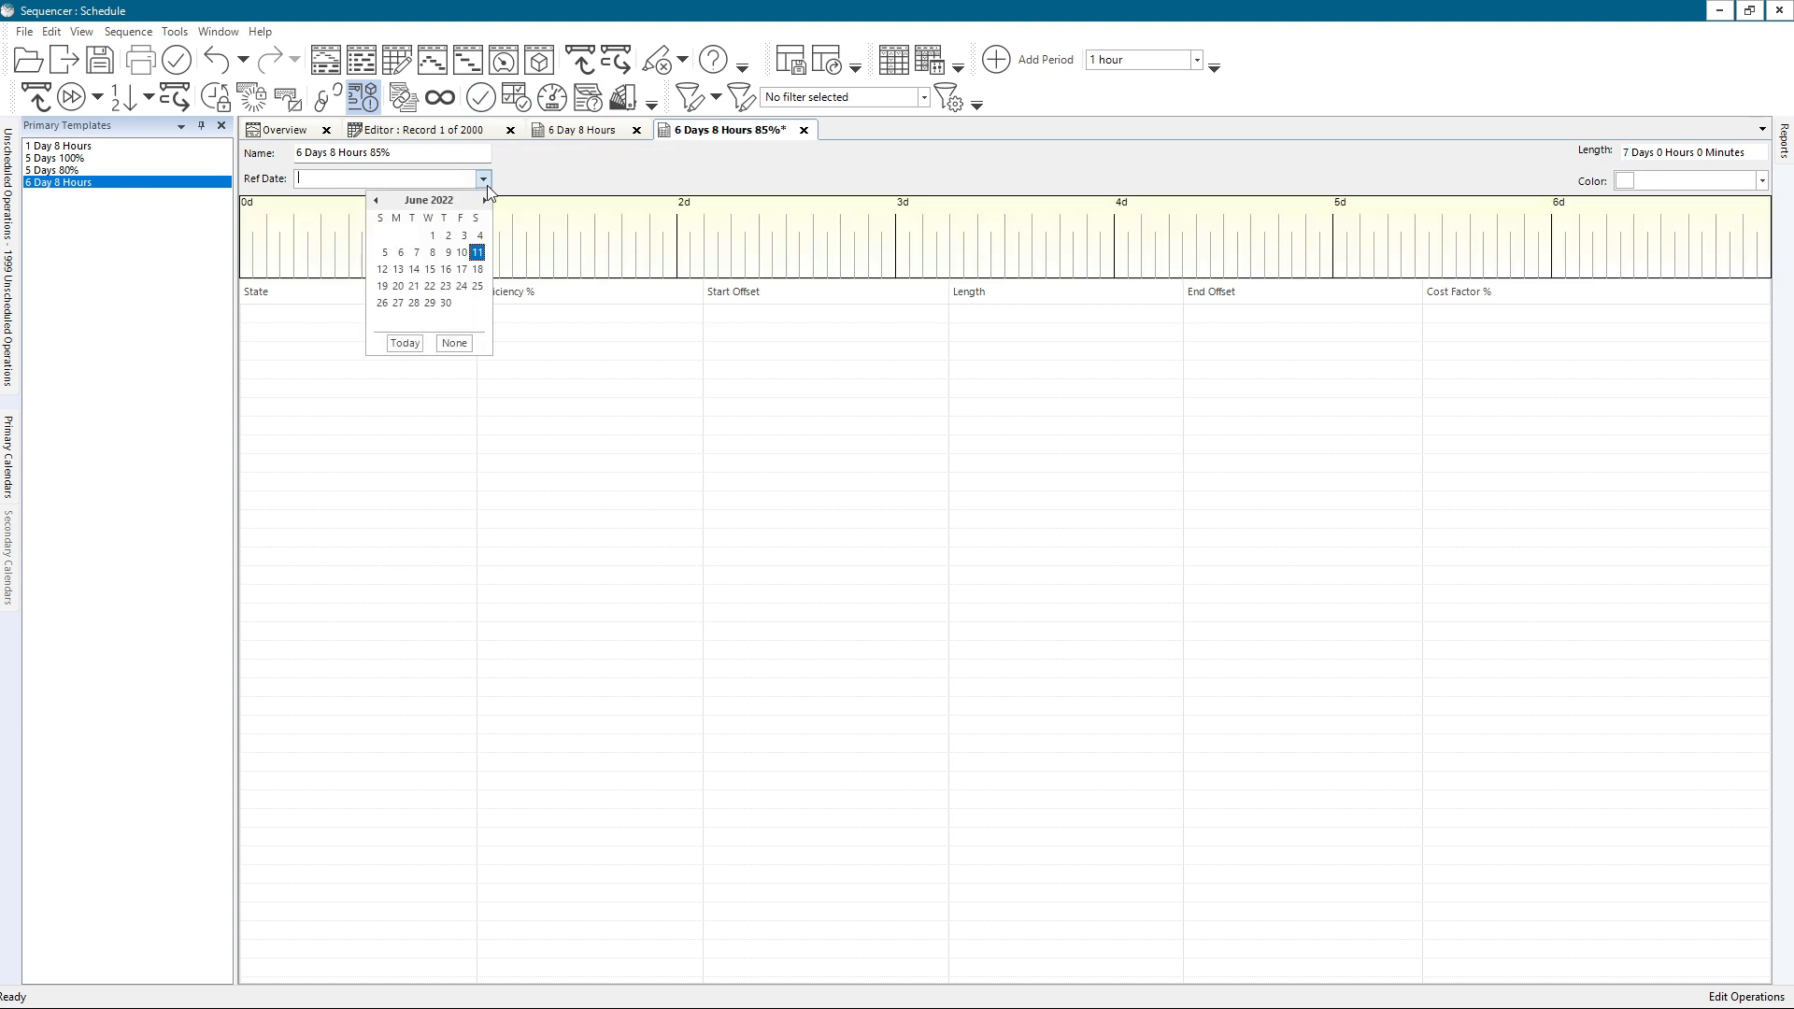
click(399, 269)
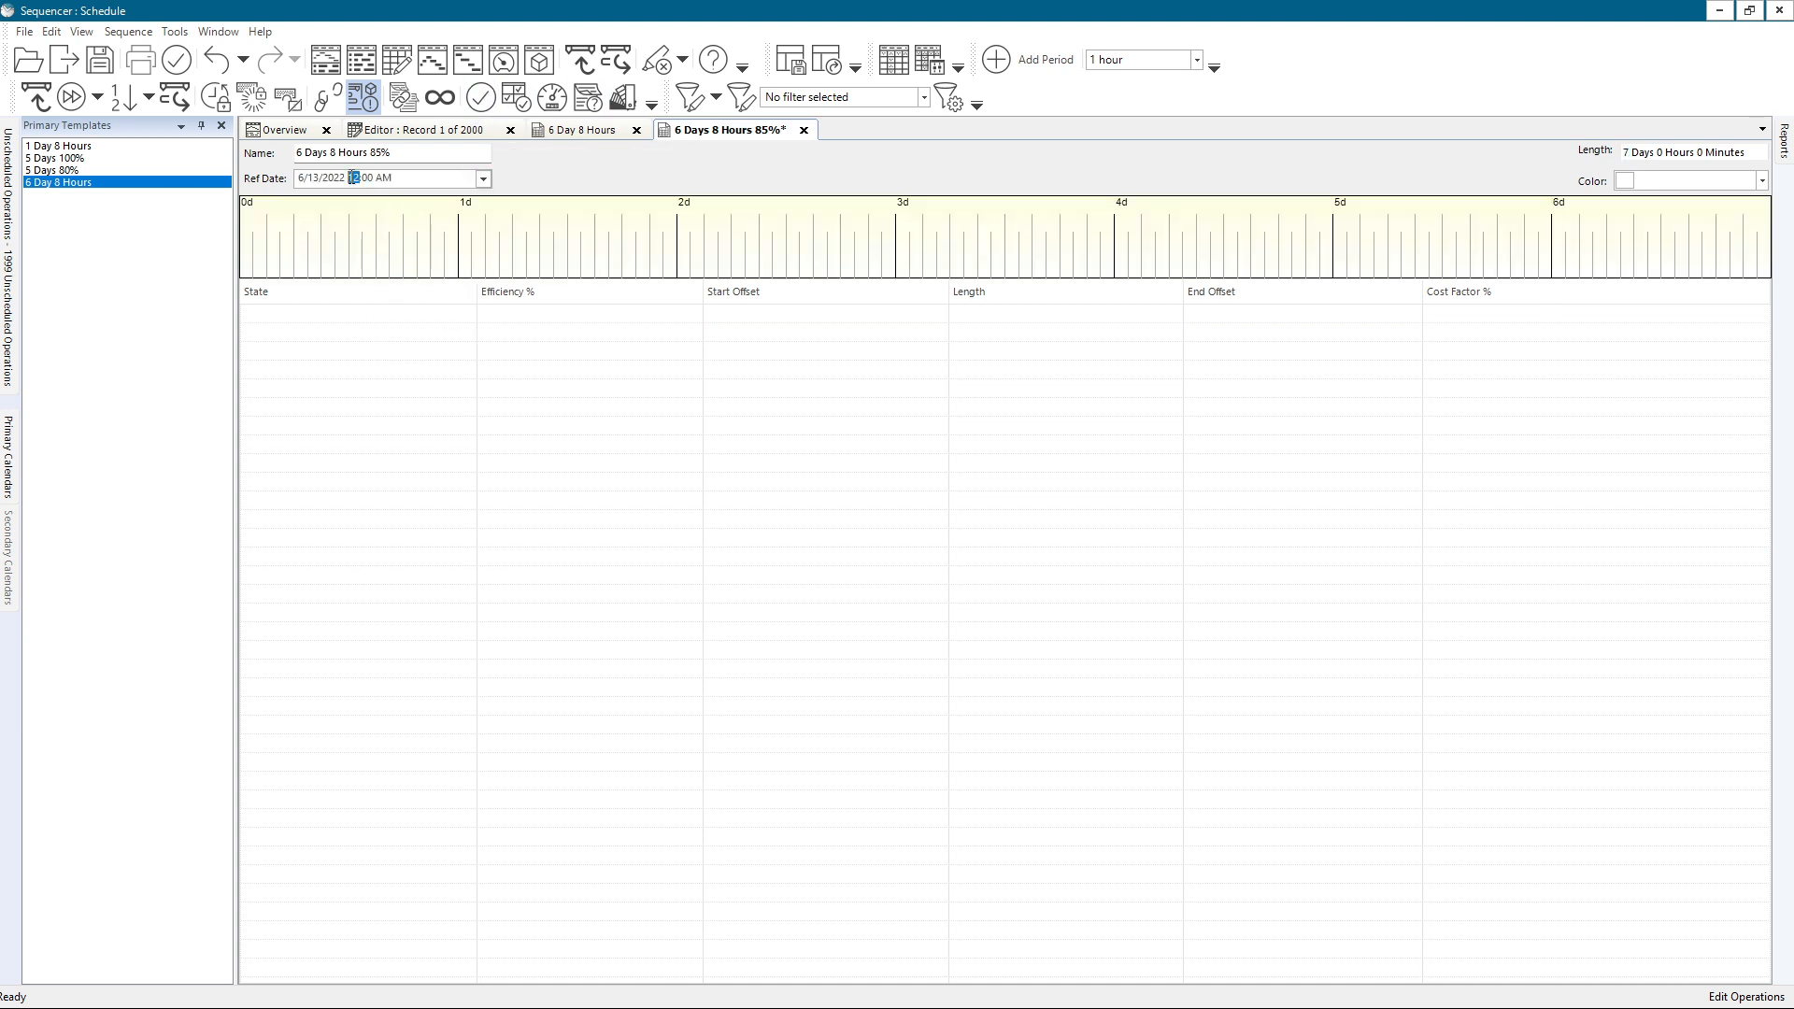
text(8)
drag(57, 187, 346, 243)
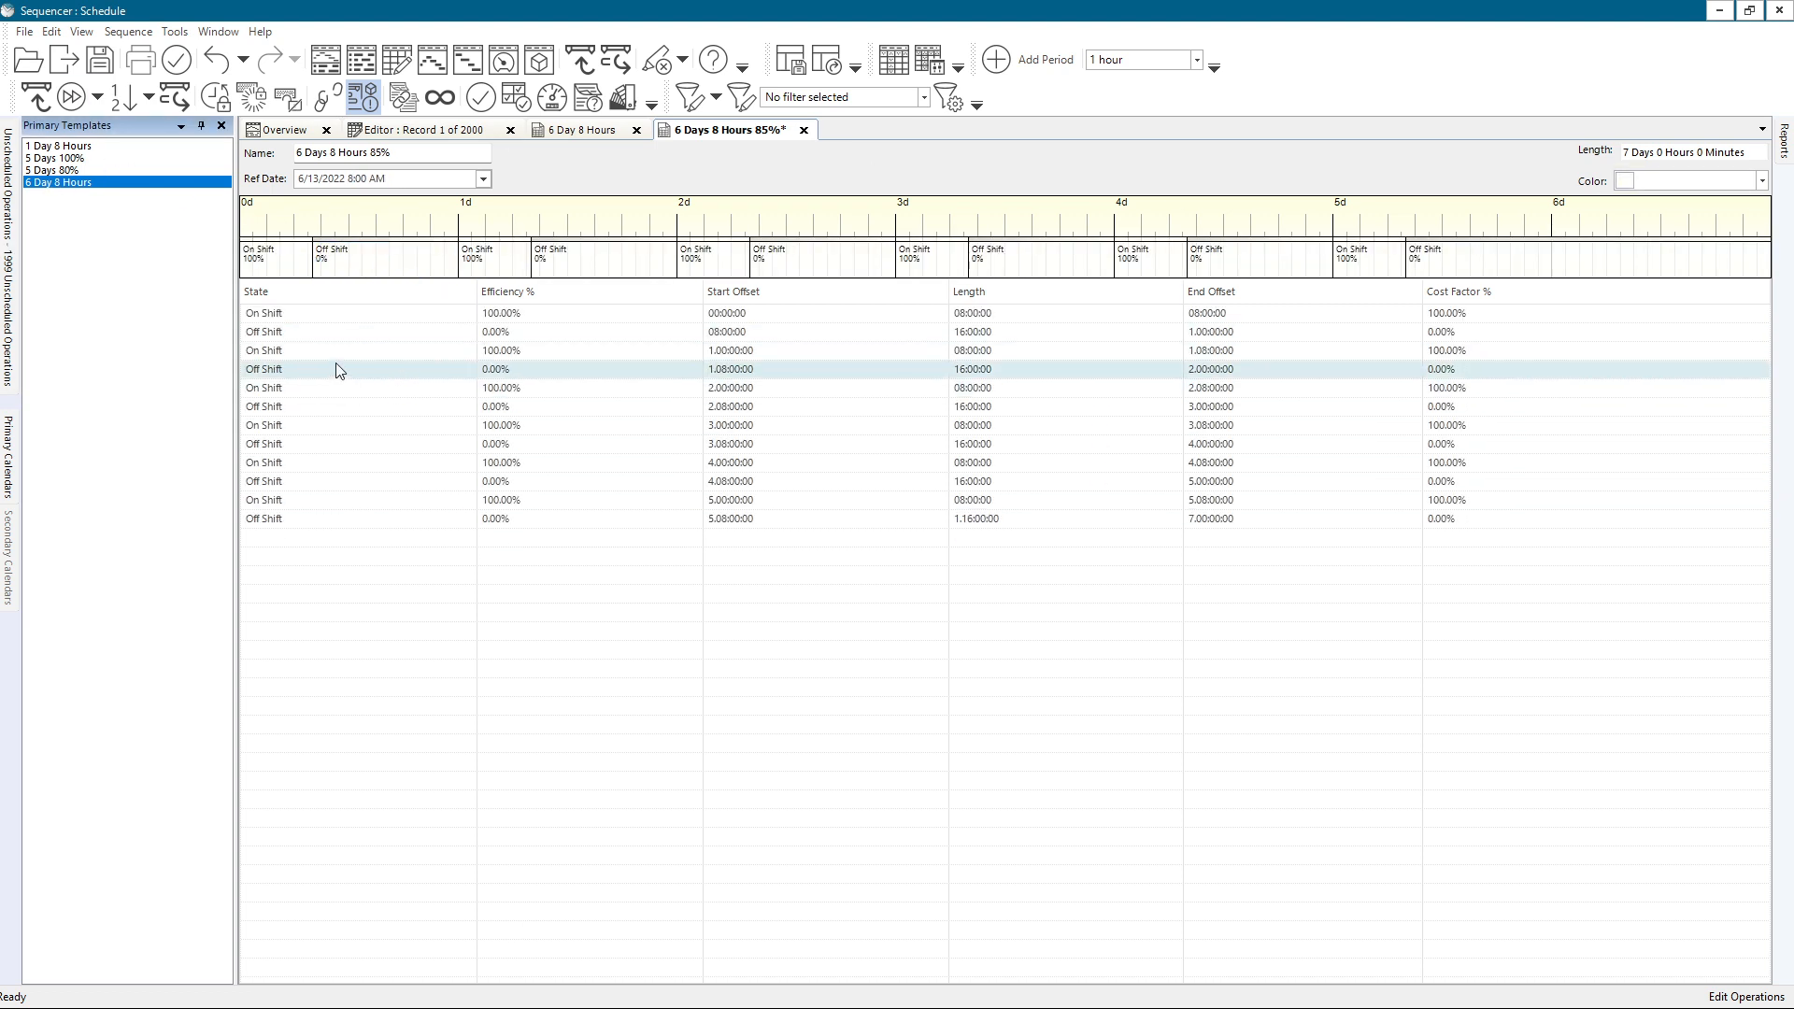
Step: Select the first three On Shift periods and override the efficiency of the first one with 85%
click(526, 318)
ctrl+click(536, 354)
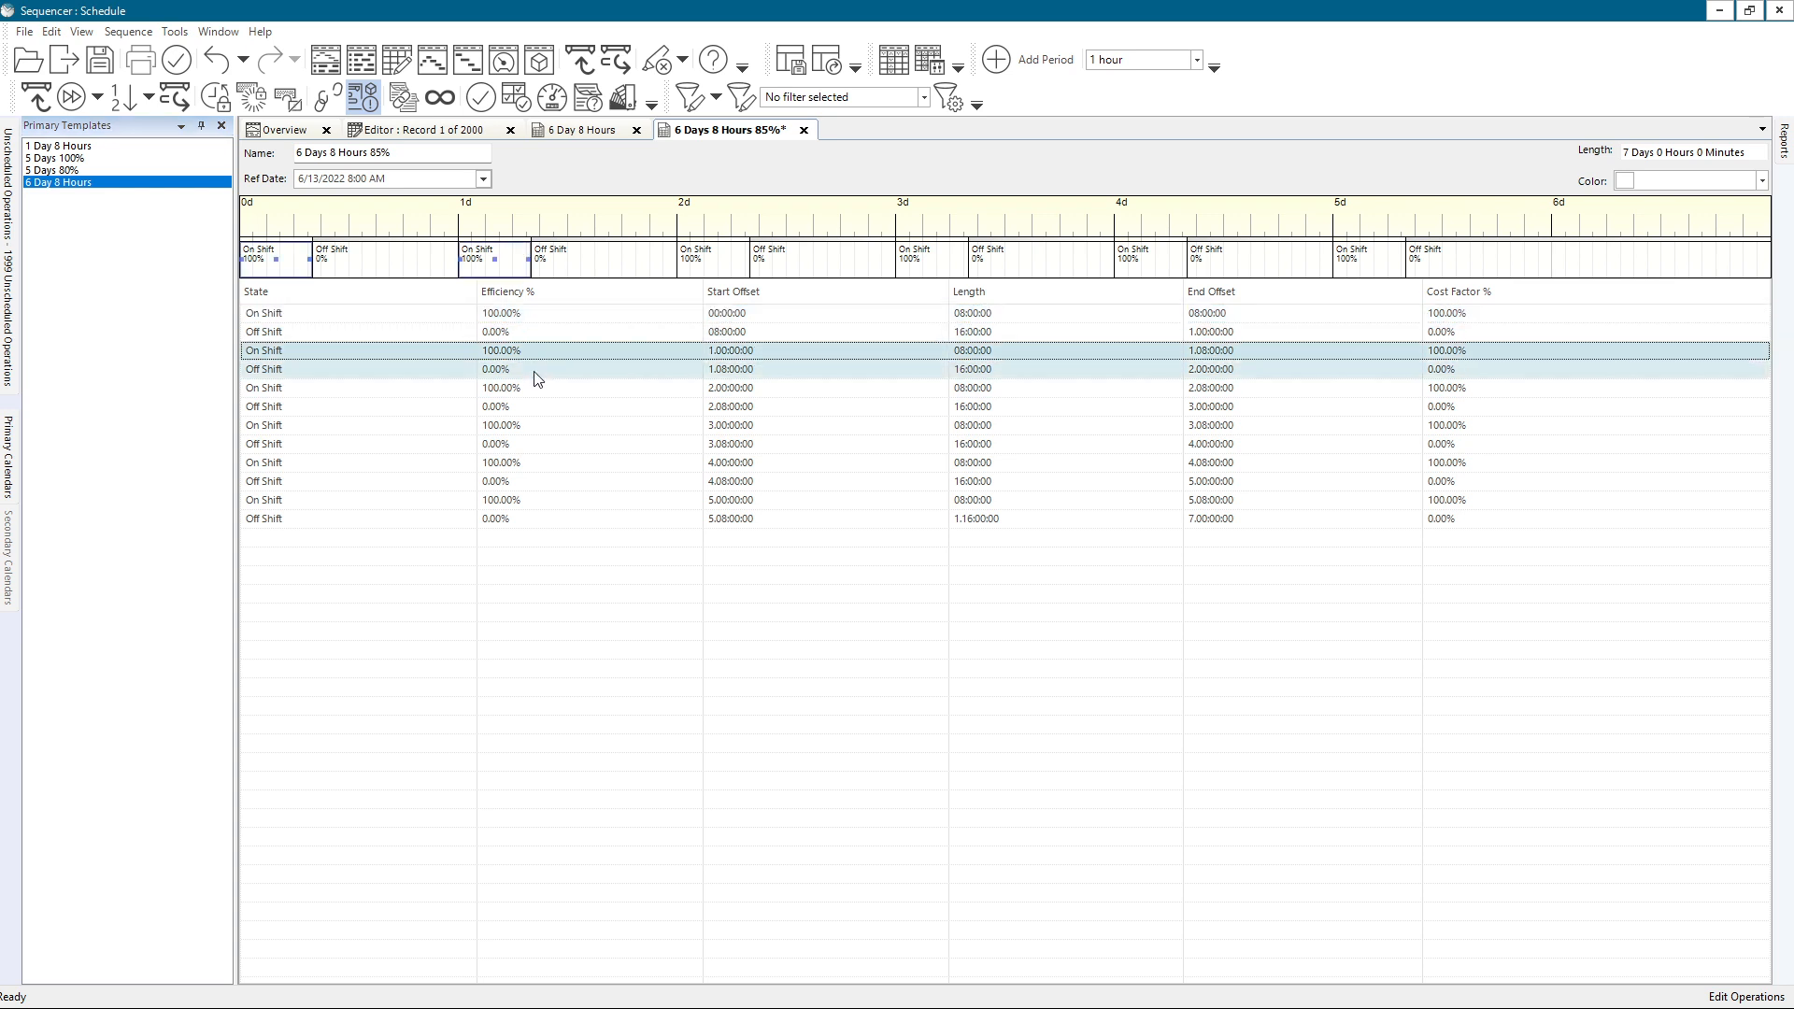
ctrl+click(505, 389)
ctrl+click(509, 317)
ctrl+click(519, 353)
ctrl+click(515, 385)
ctrl+click(514, 318)
double_click(515, 318)
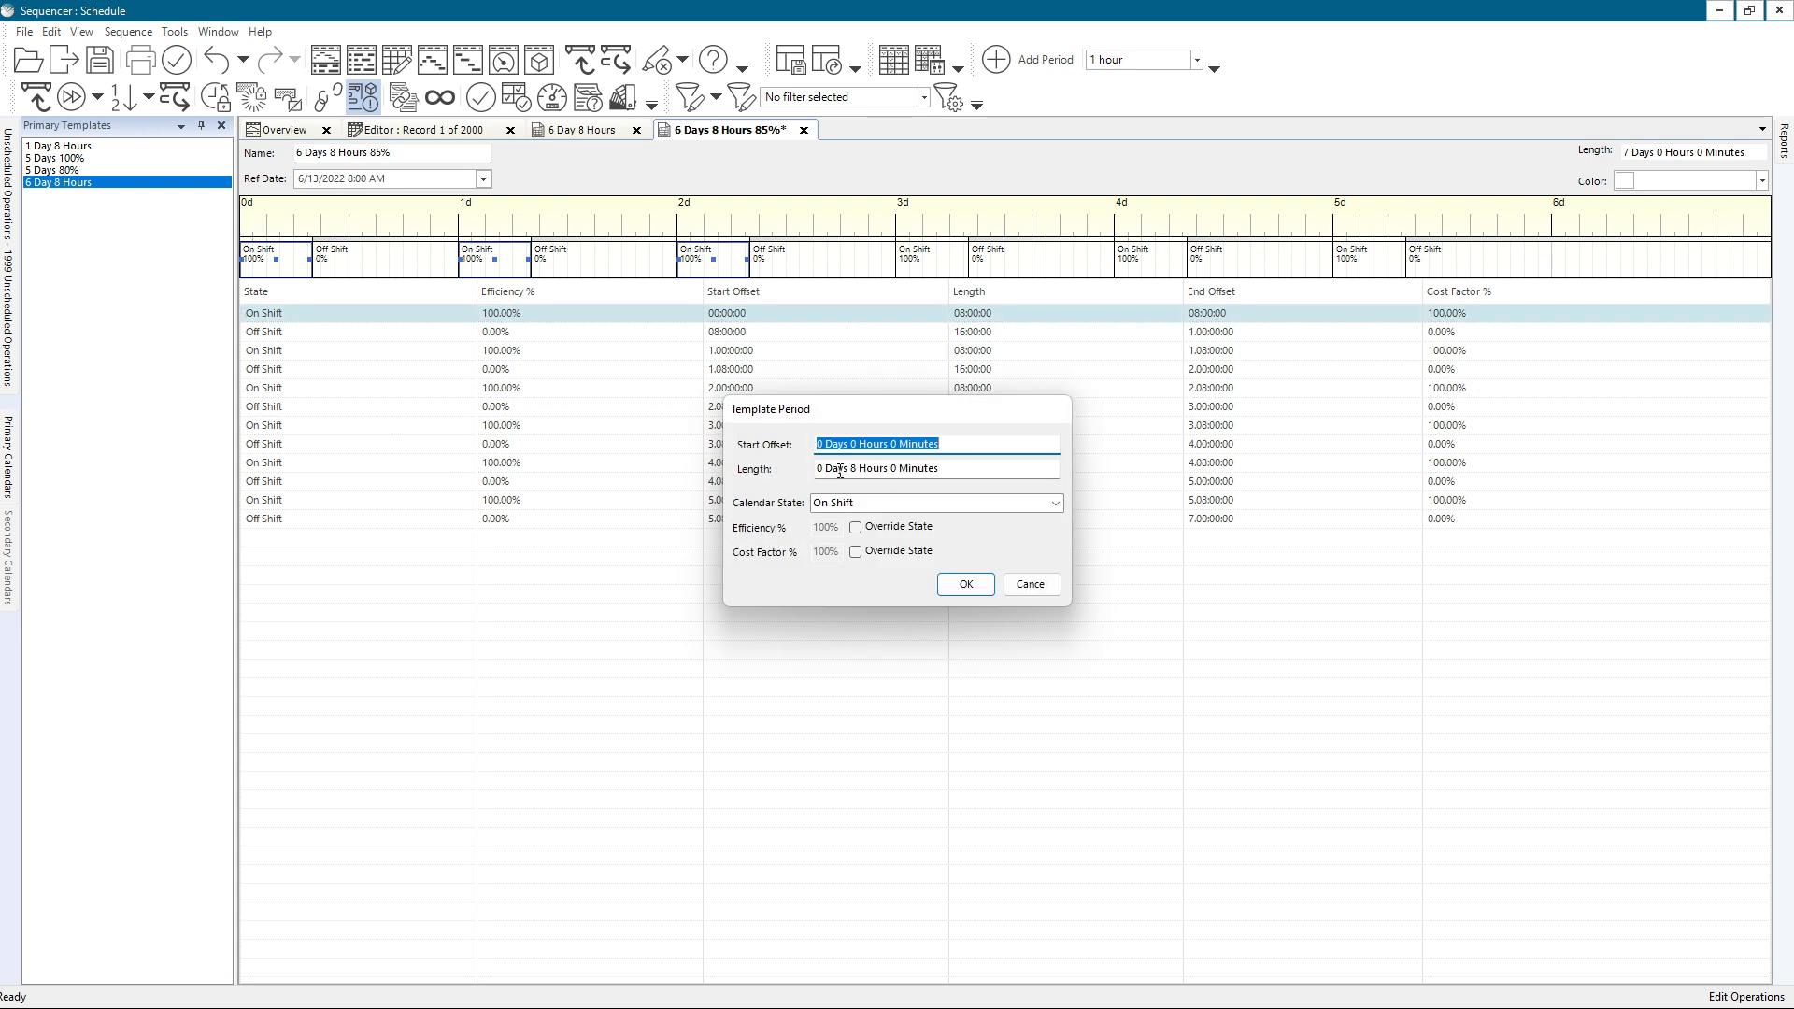
click(855, 527)
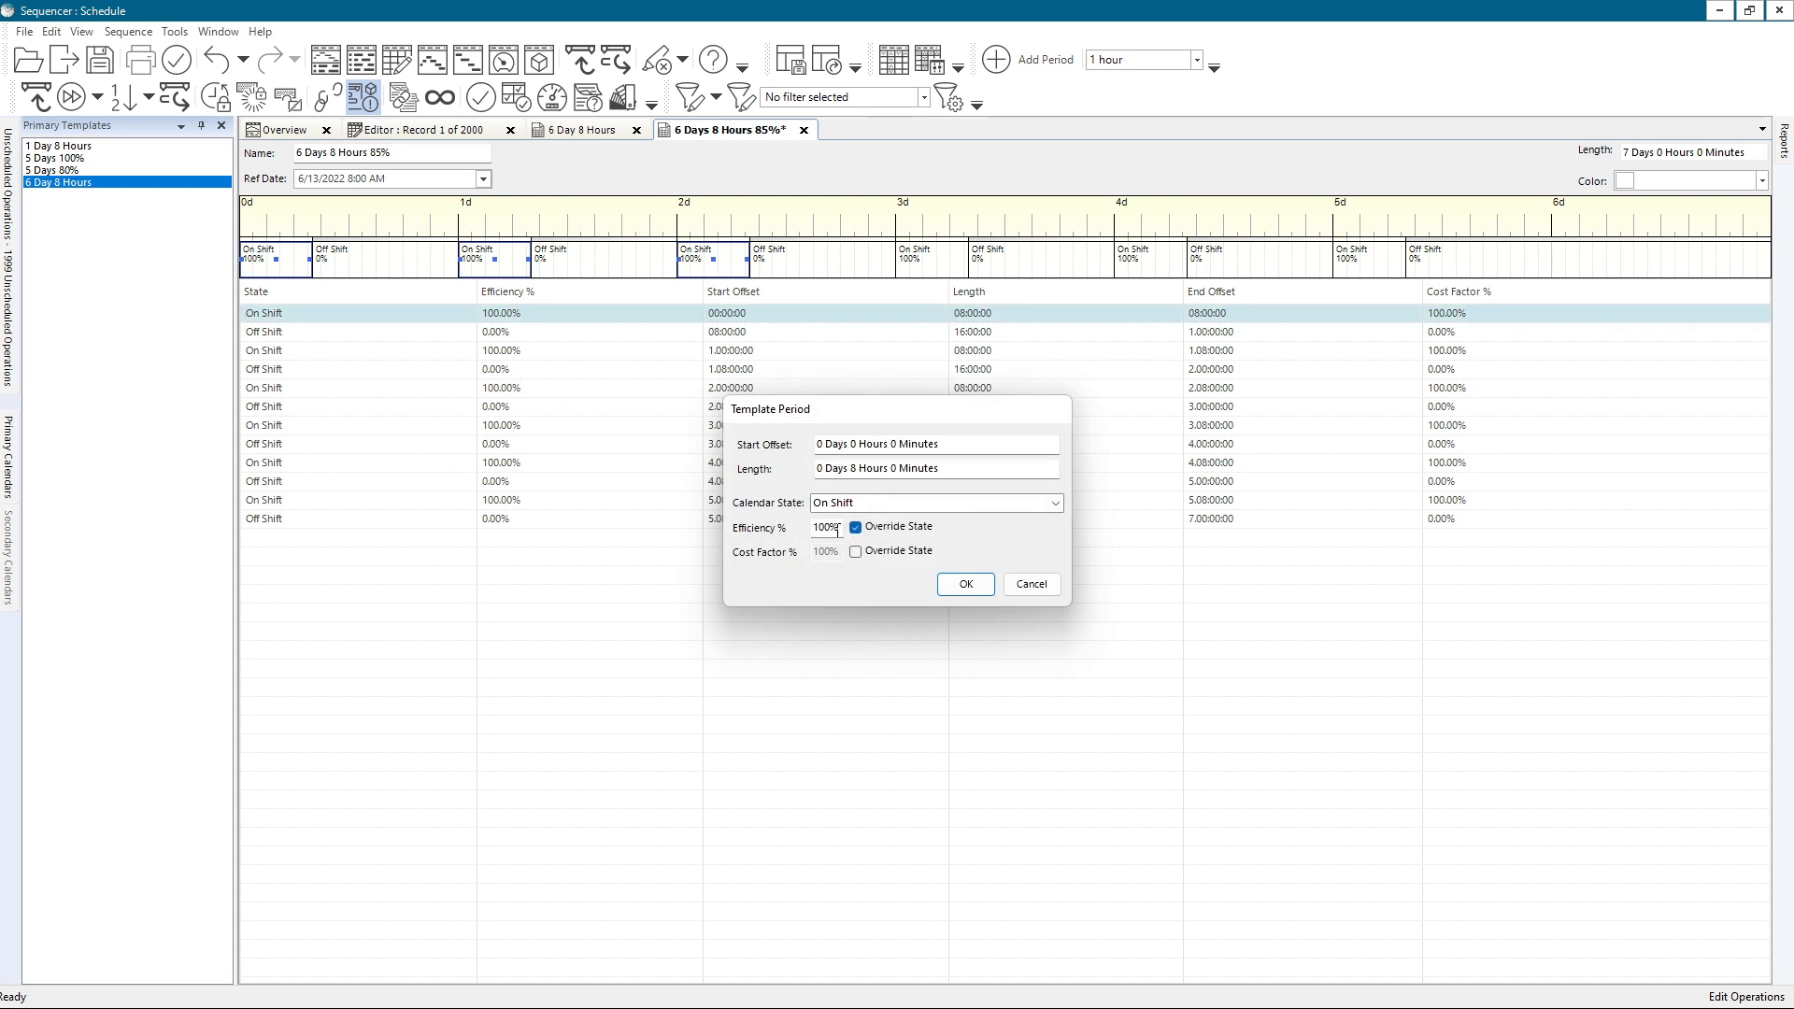
text(85)
click(964, 584)
Step: Override the efficiency of the second and third On Shift periods with 85%
double_click(533, 348)
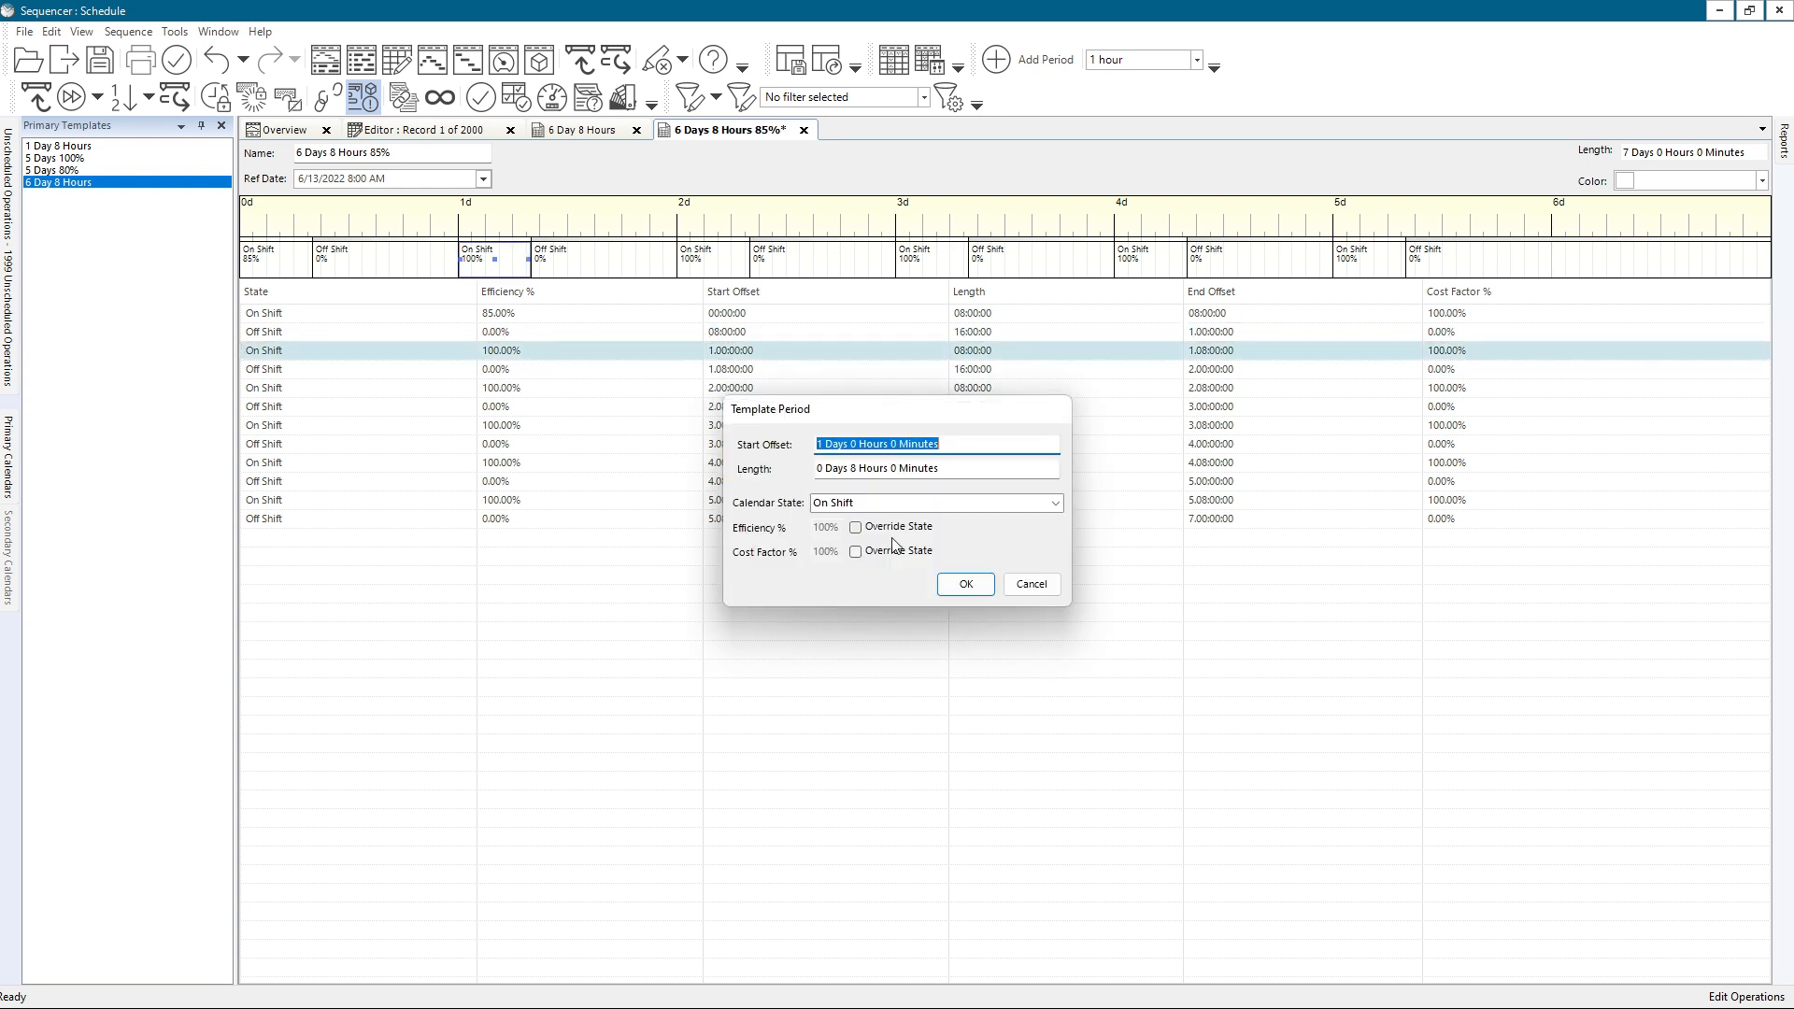
click(855, 528)
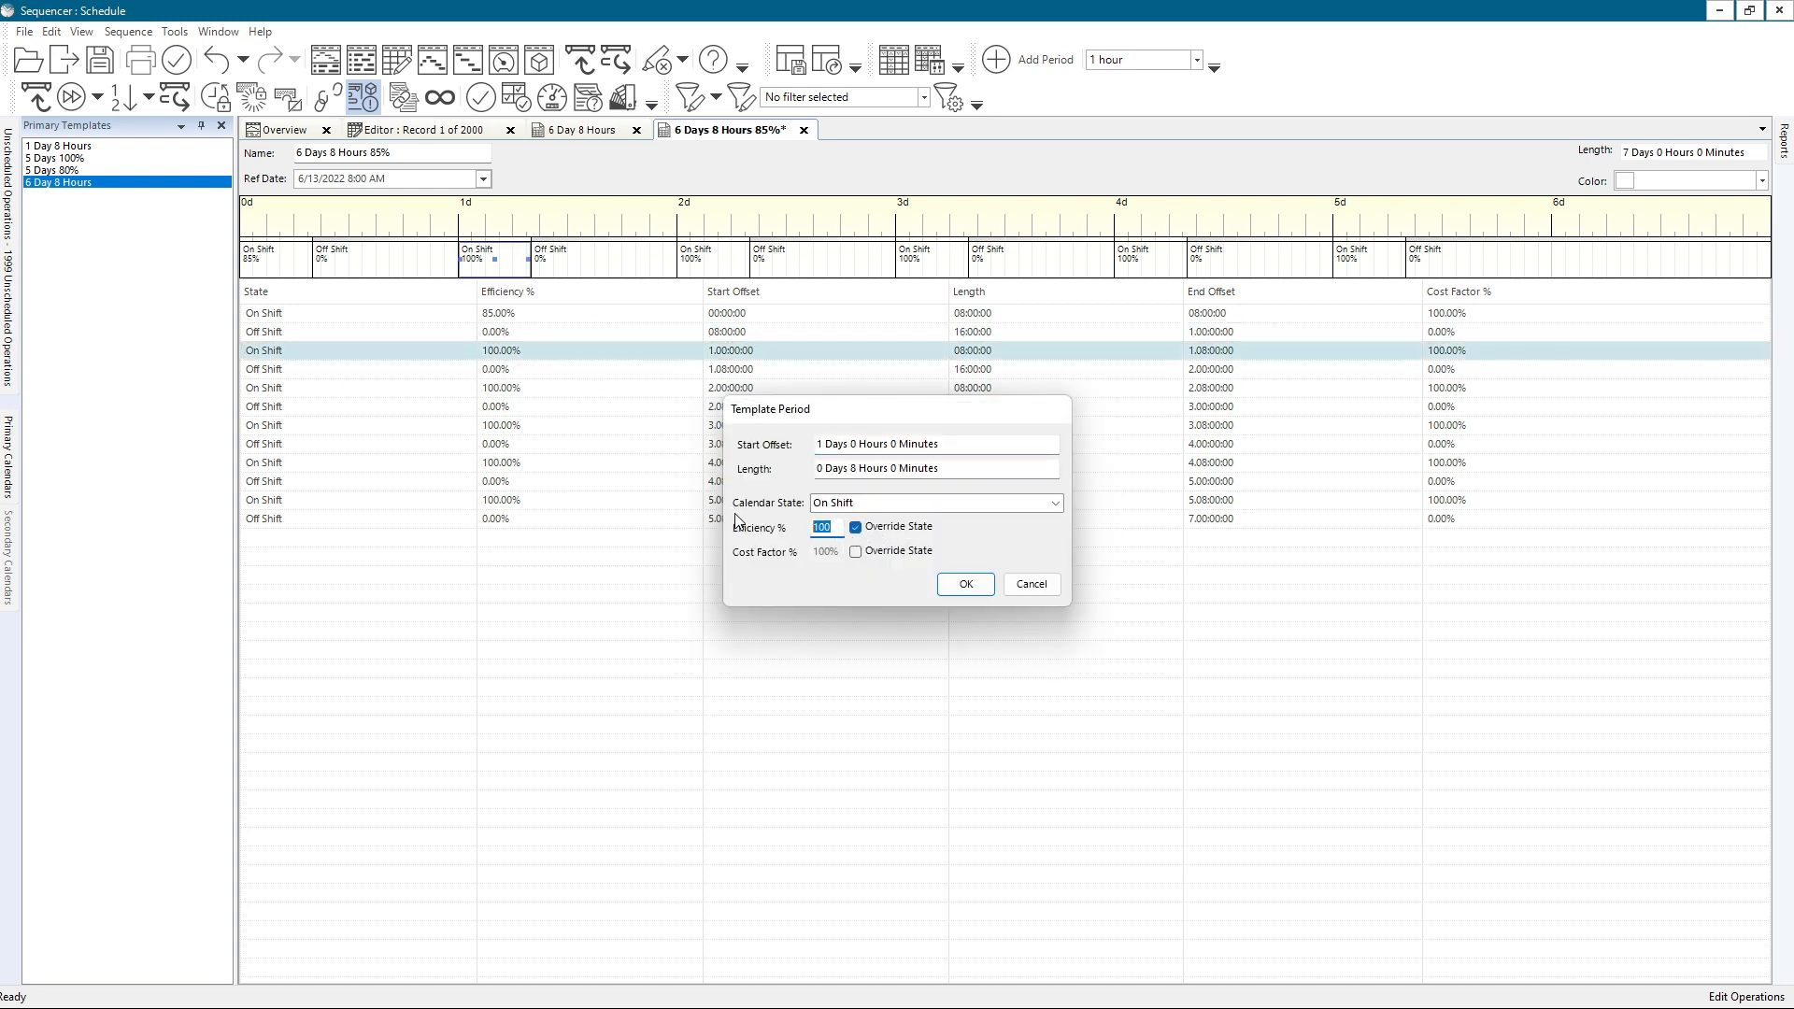
text(85)
click(965, 584)
click(537, 389)
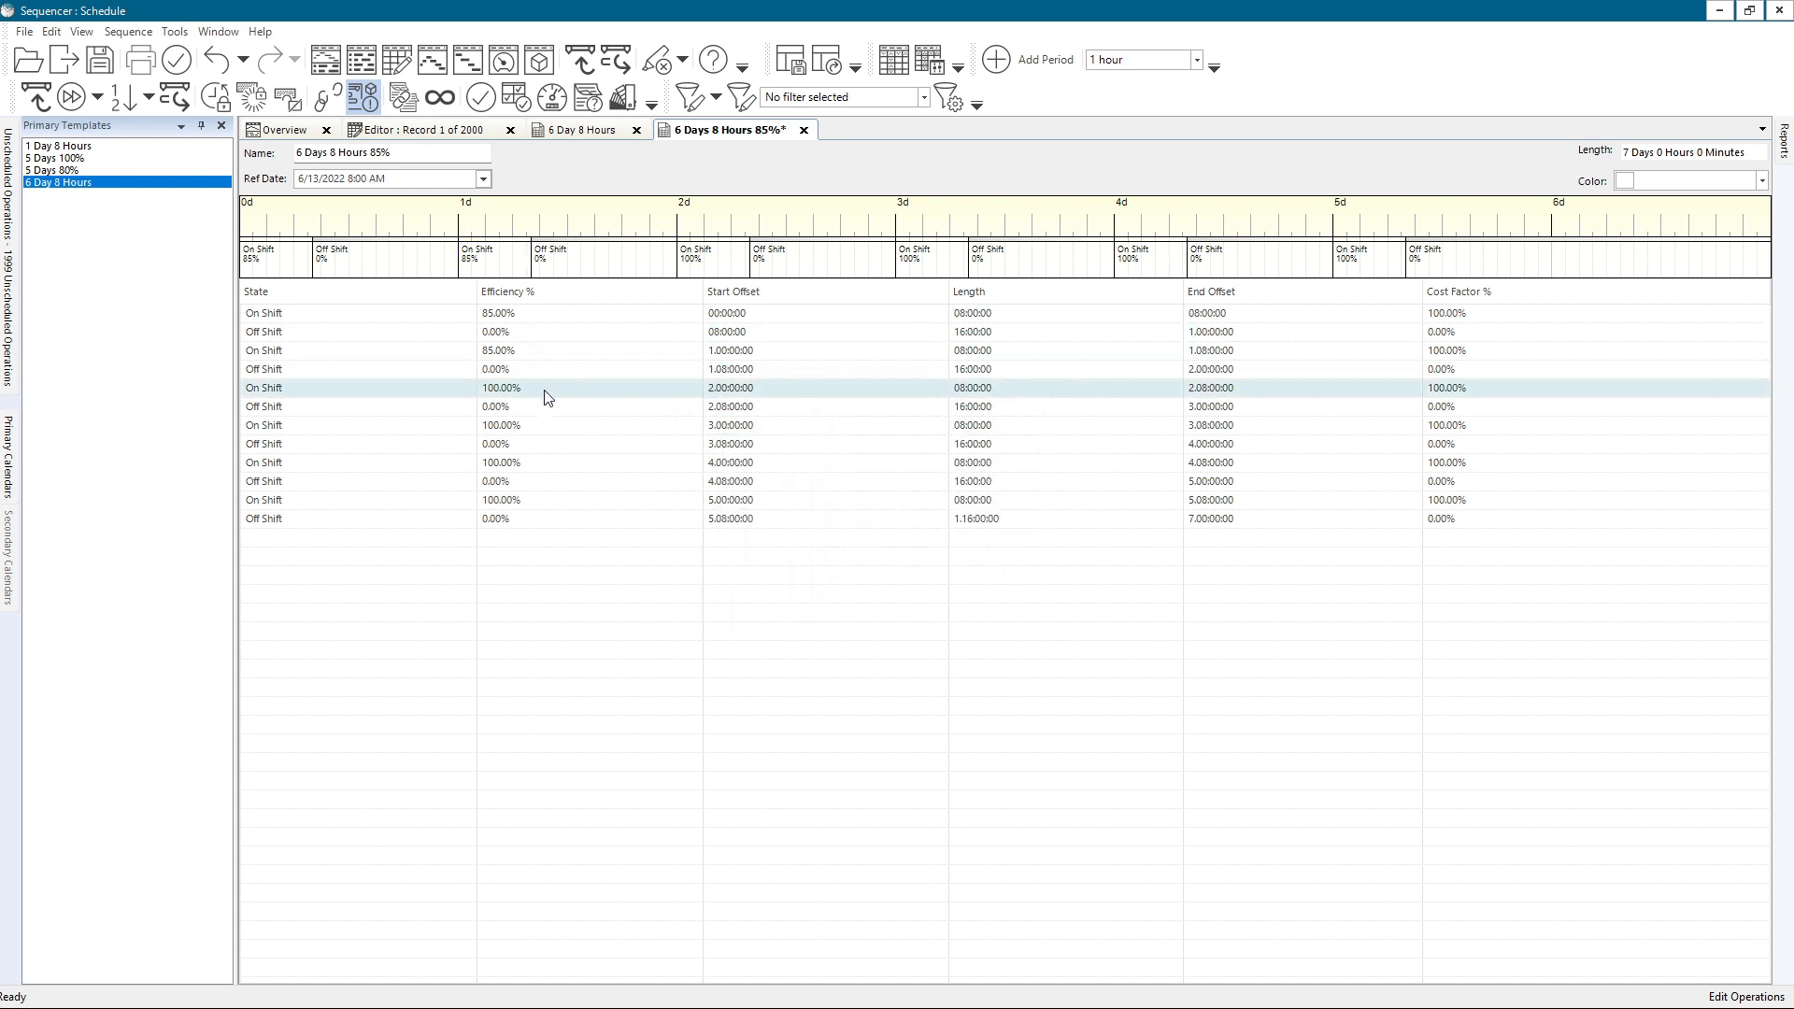
double_click(521, 391)
click(855, 528)
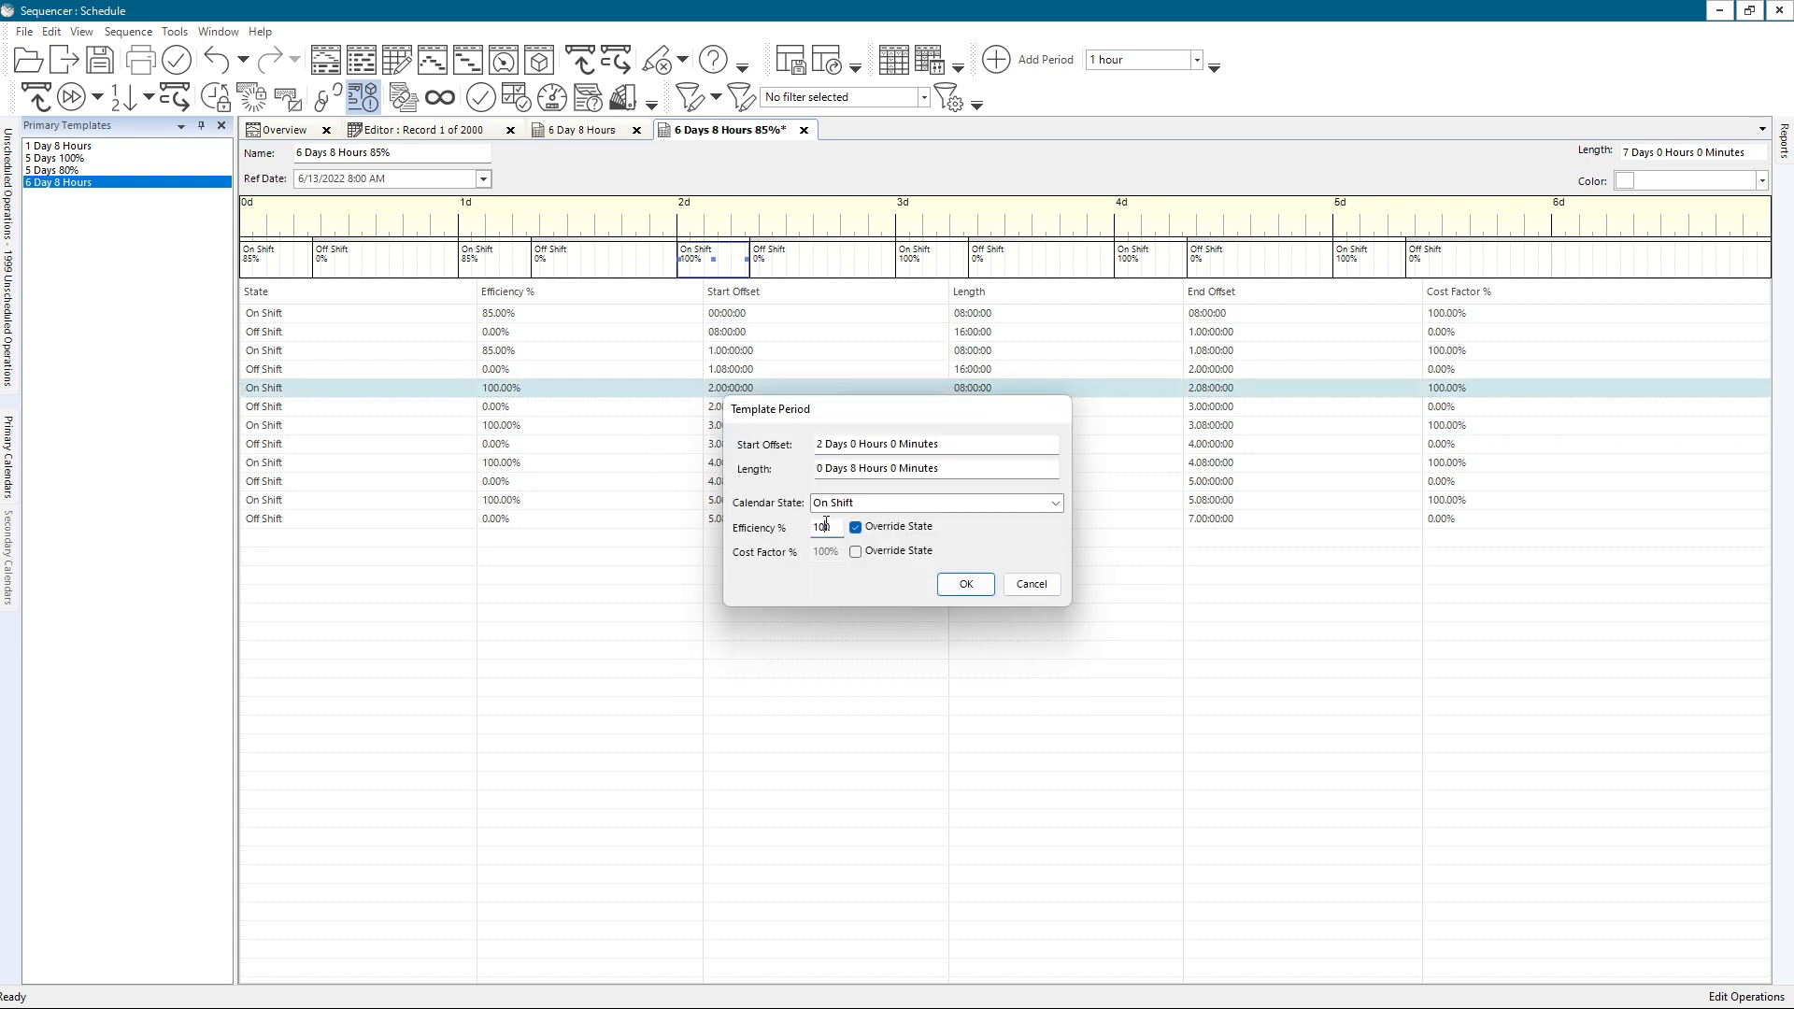
text(85)
click(965, 584)
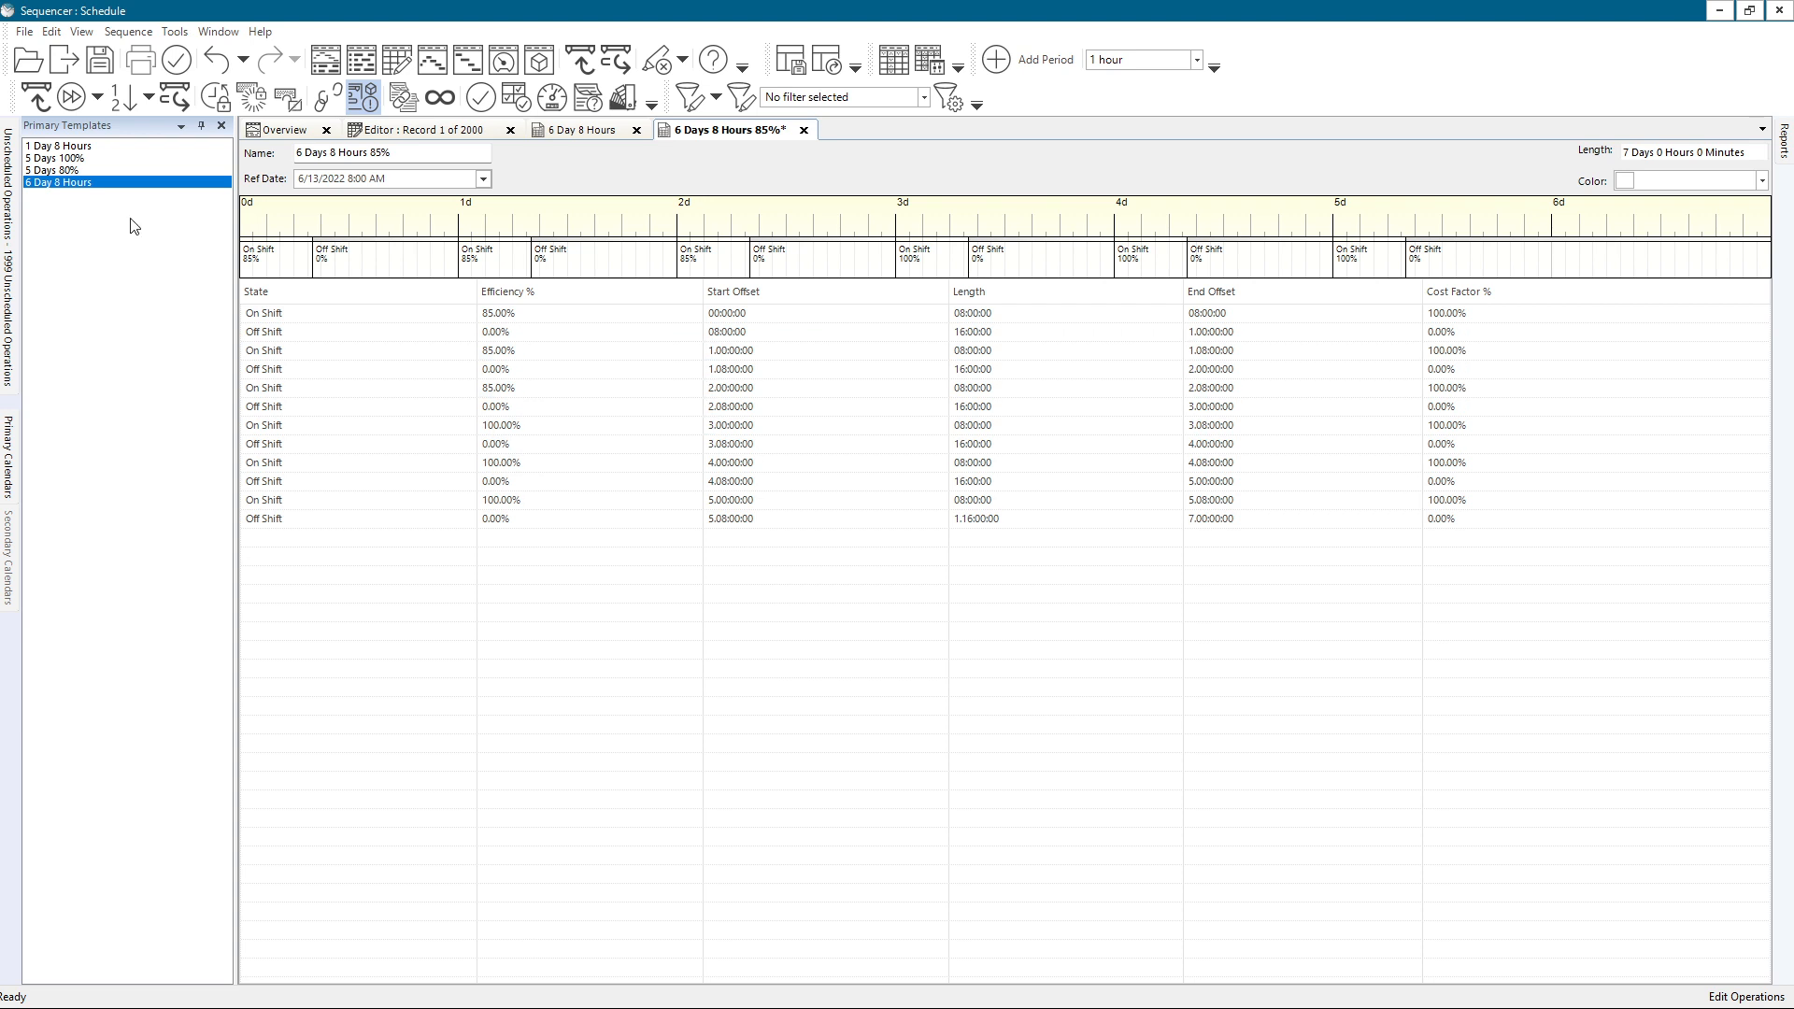
click(59, 147)
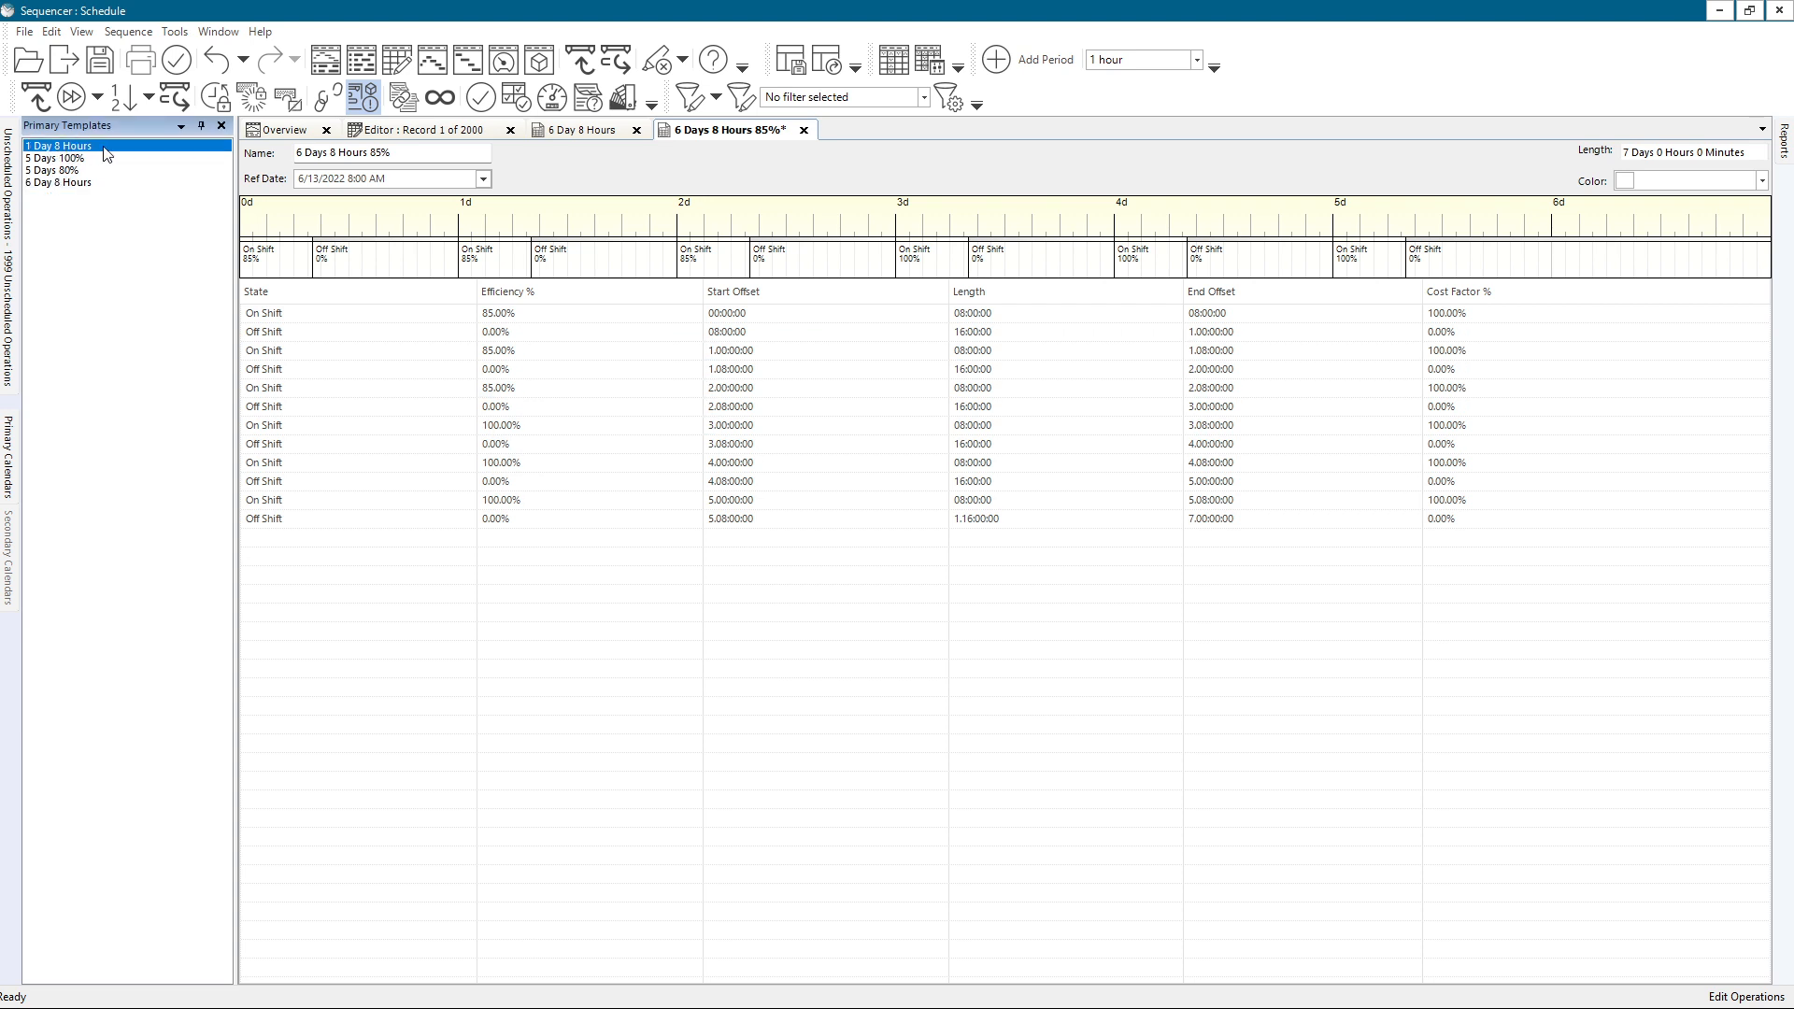
drag(108, 154, 1542, 267)
Step: Override the efficiency of the fourth and fifth On Shift periods with 85%
click(520, 429)
double_click(521, 429)
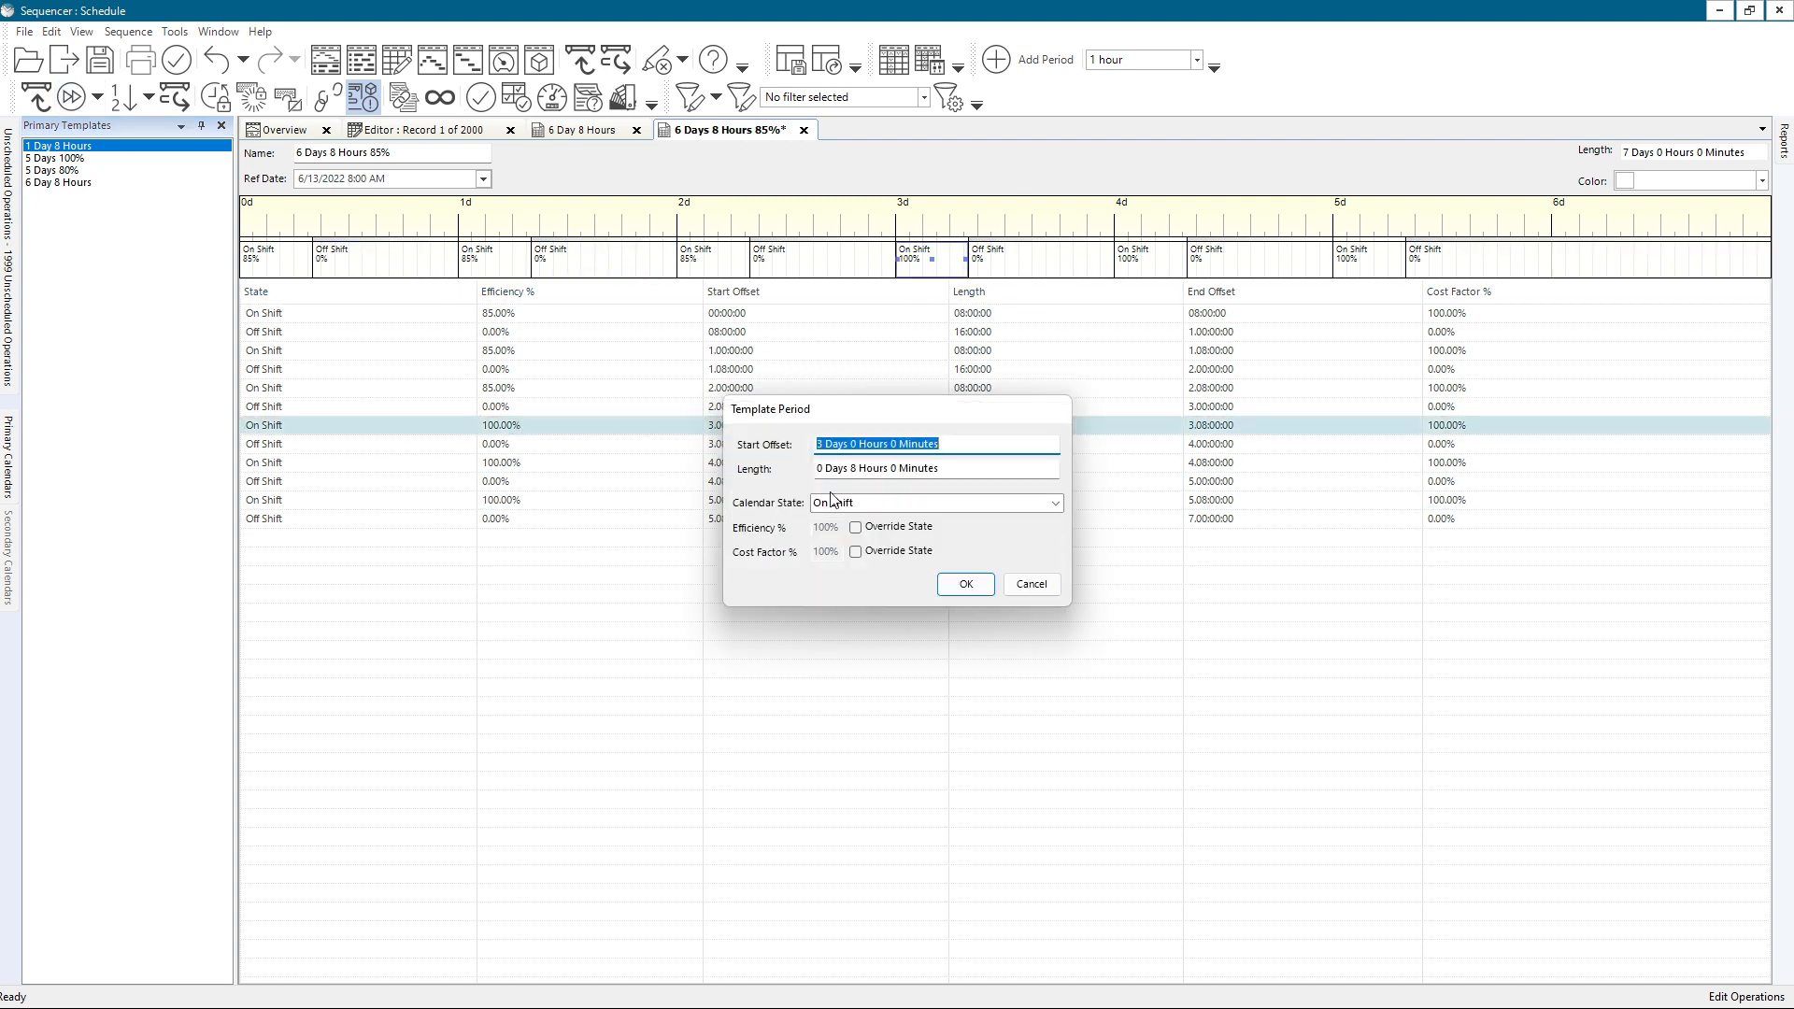
click(890, 530)
text(85)
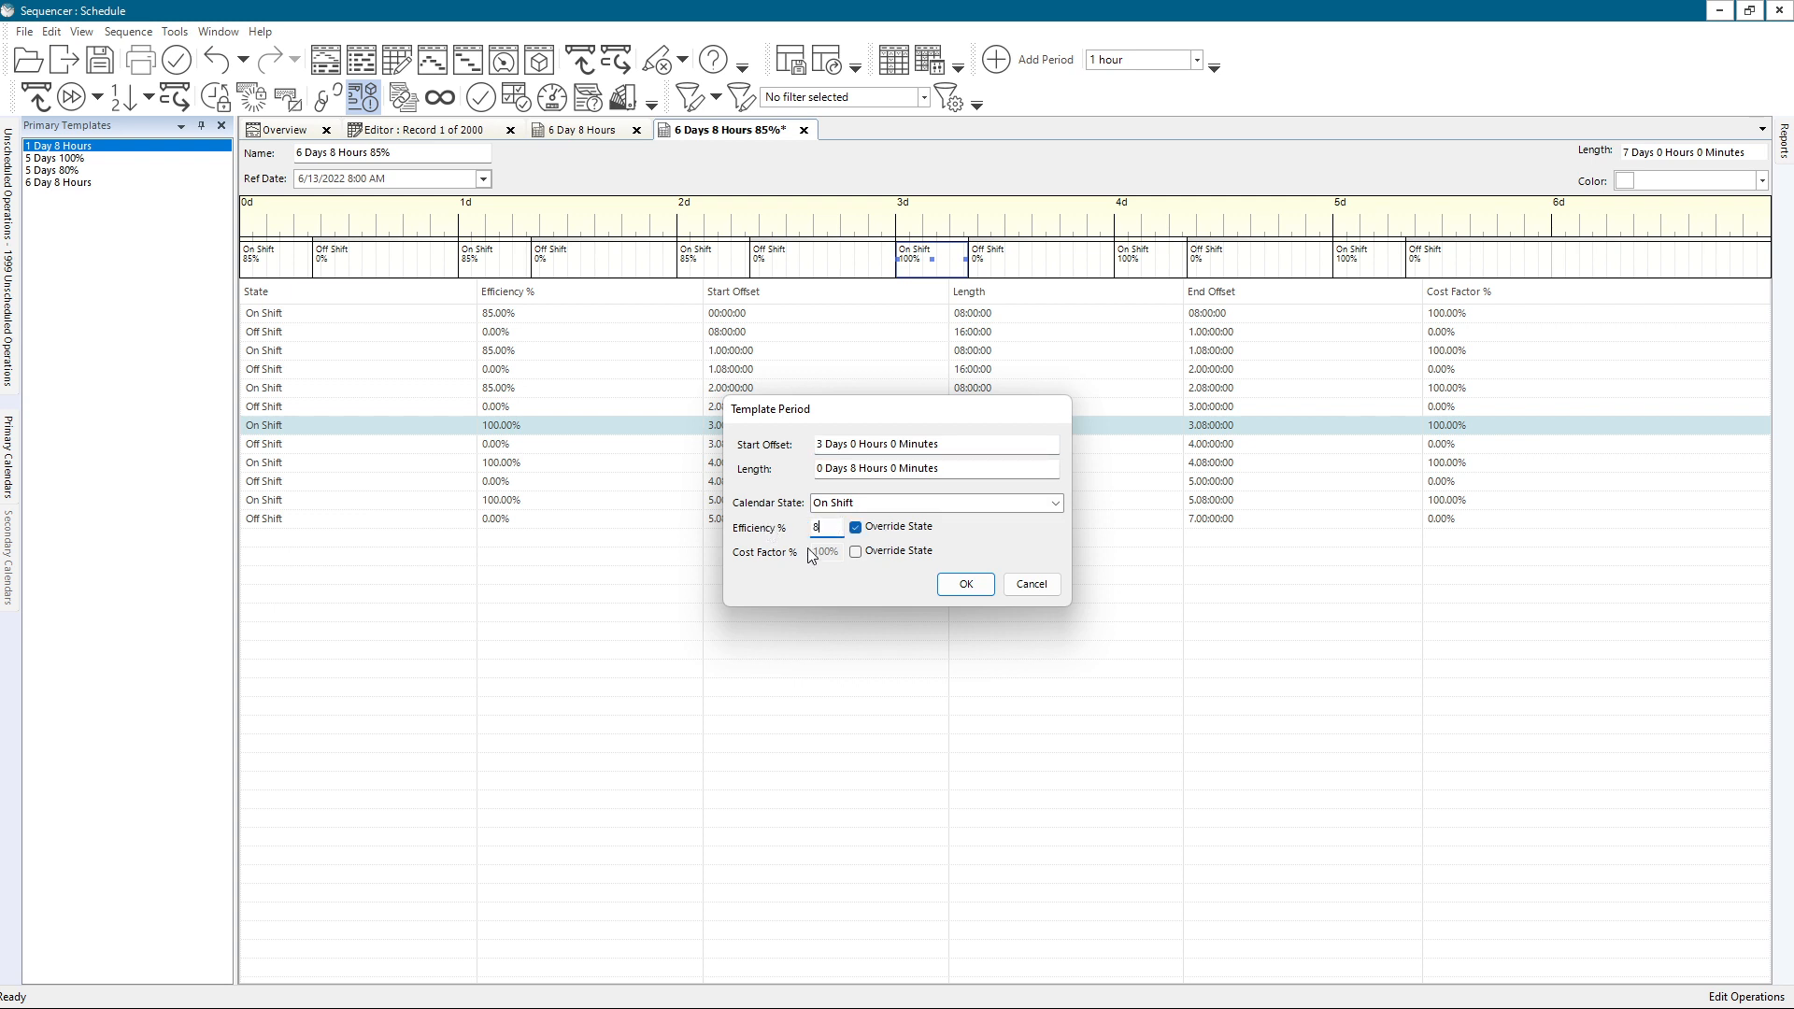
click(966, 584)
double_click(565, 469)
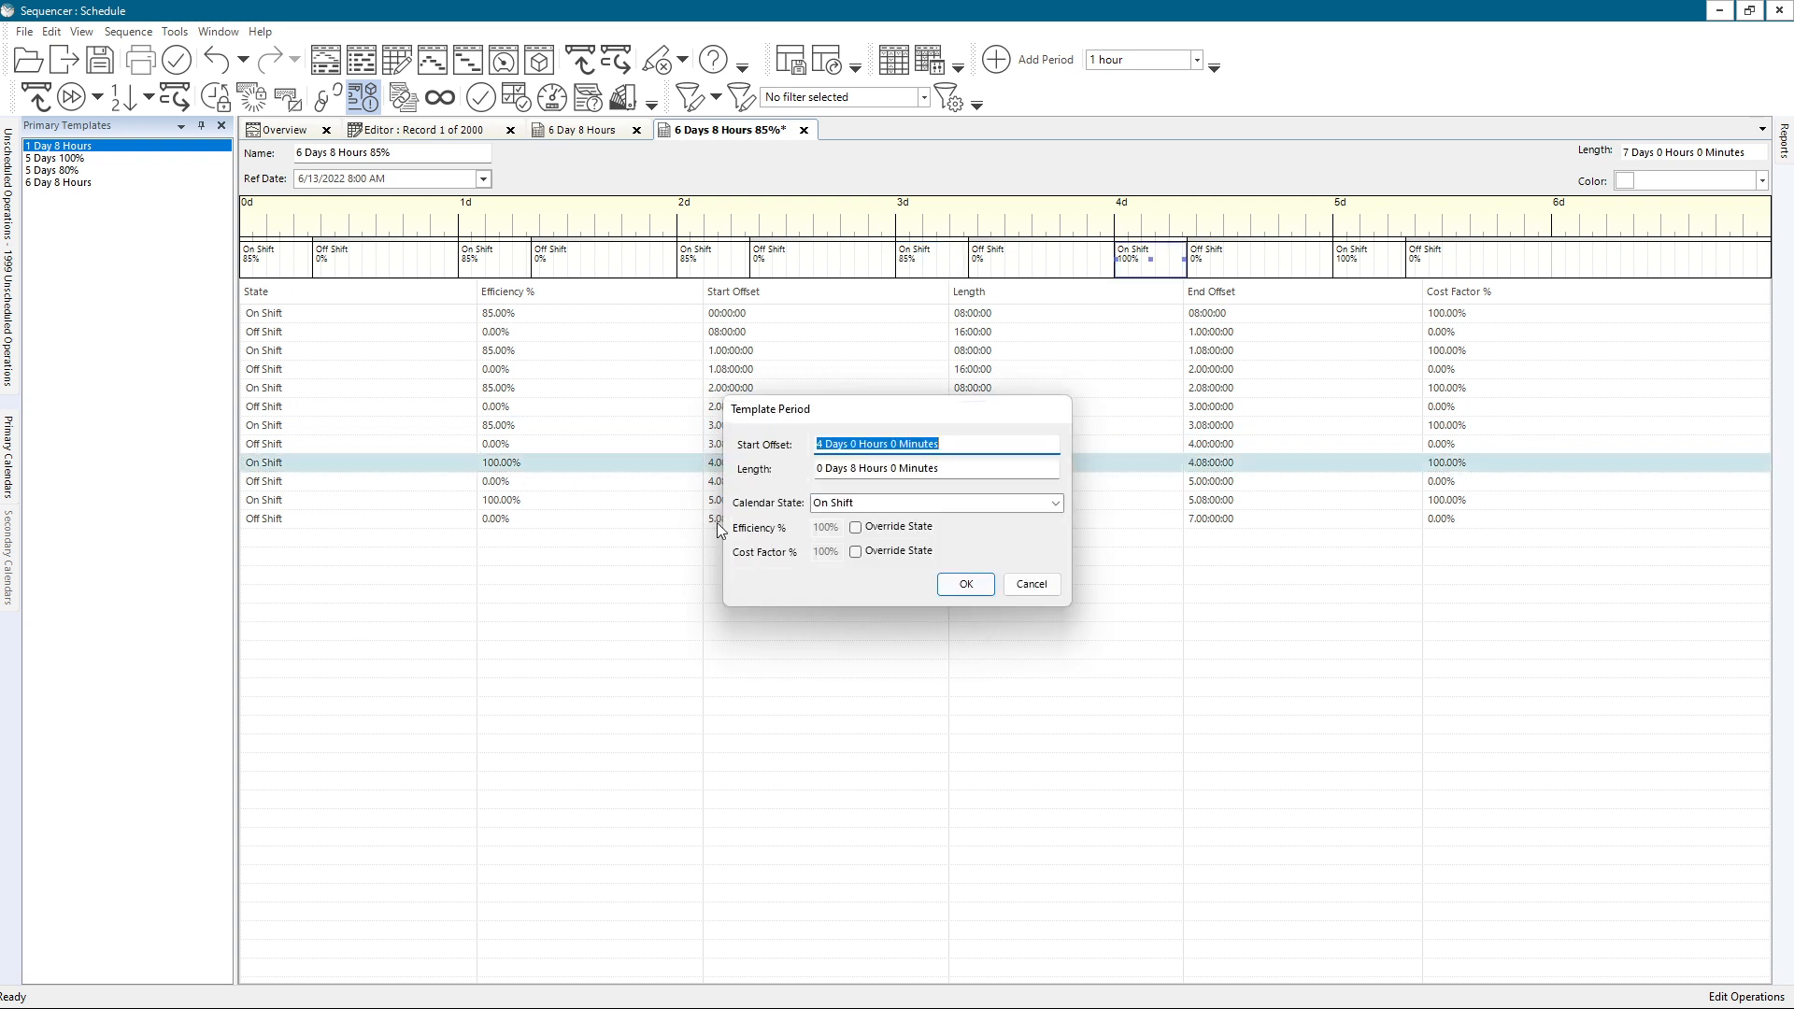
click(858, 528)
text(85)
click(966, 584)
Step: Override the last On Shift period's efficiency with 85% and save the 6 Days 8 Hours 85% template
double_click(493, 503)
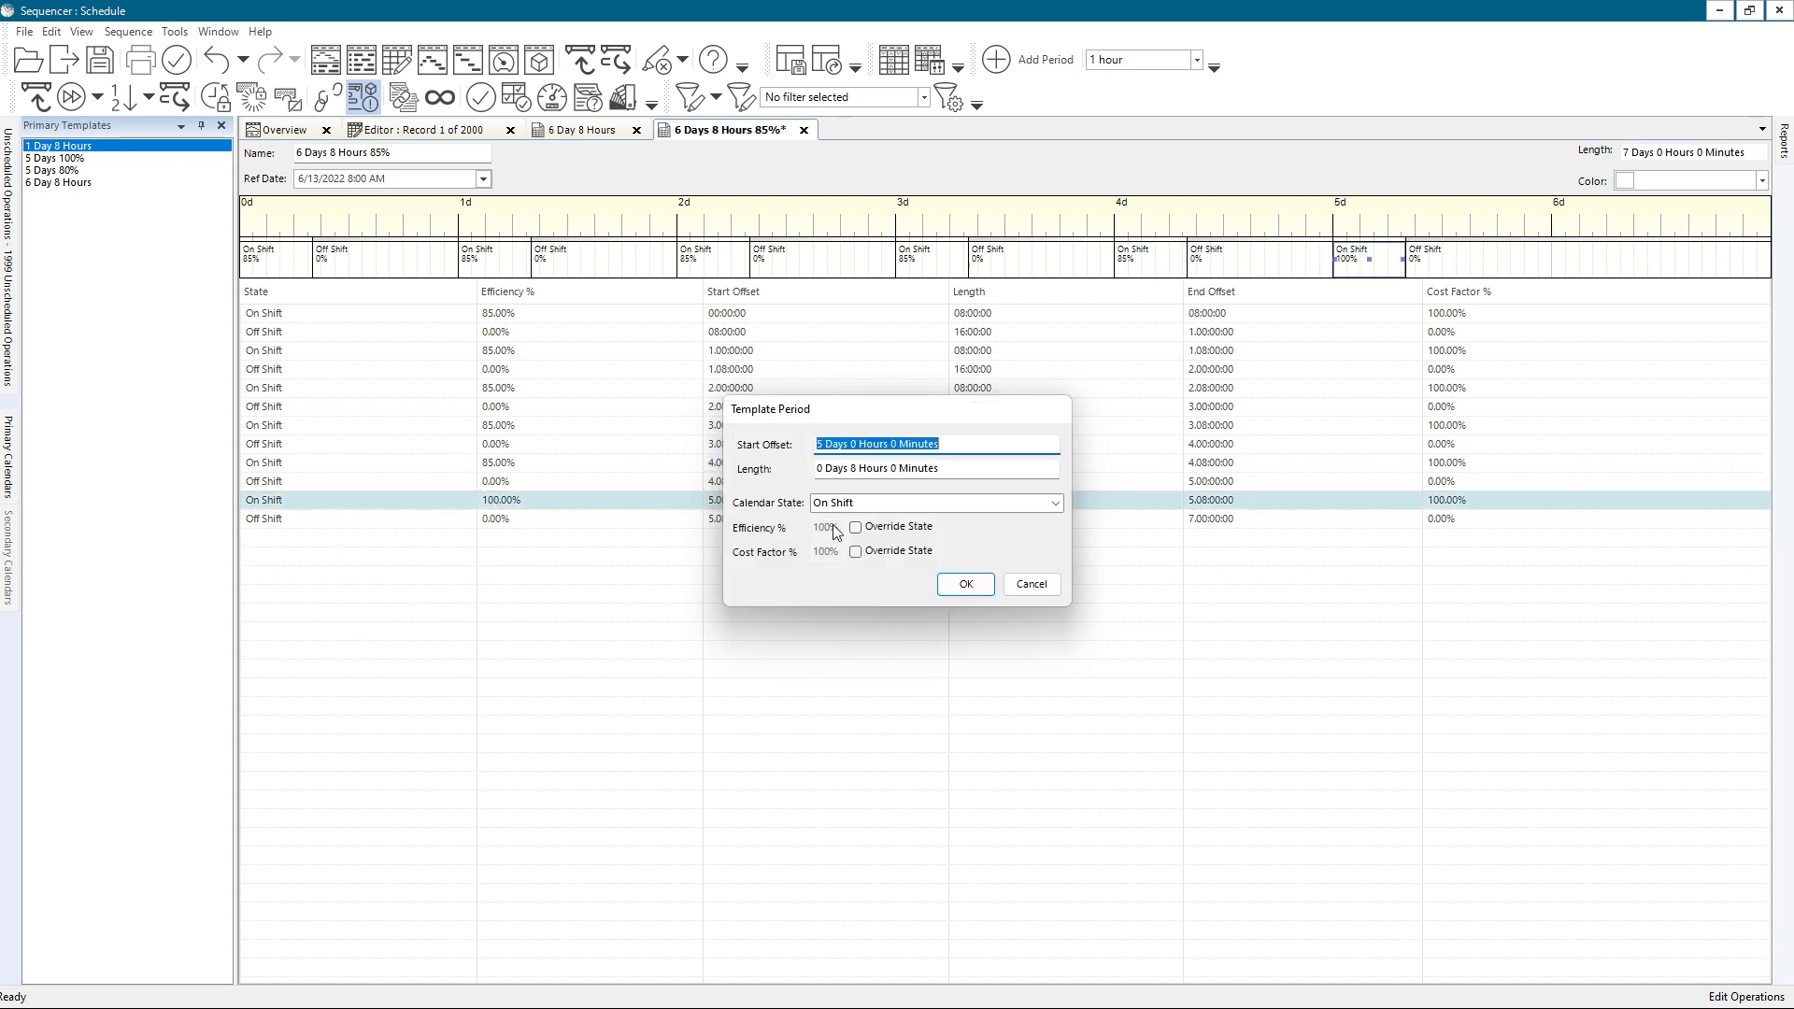
click(855, 527)
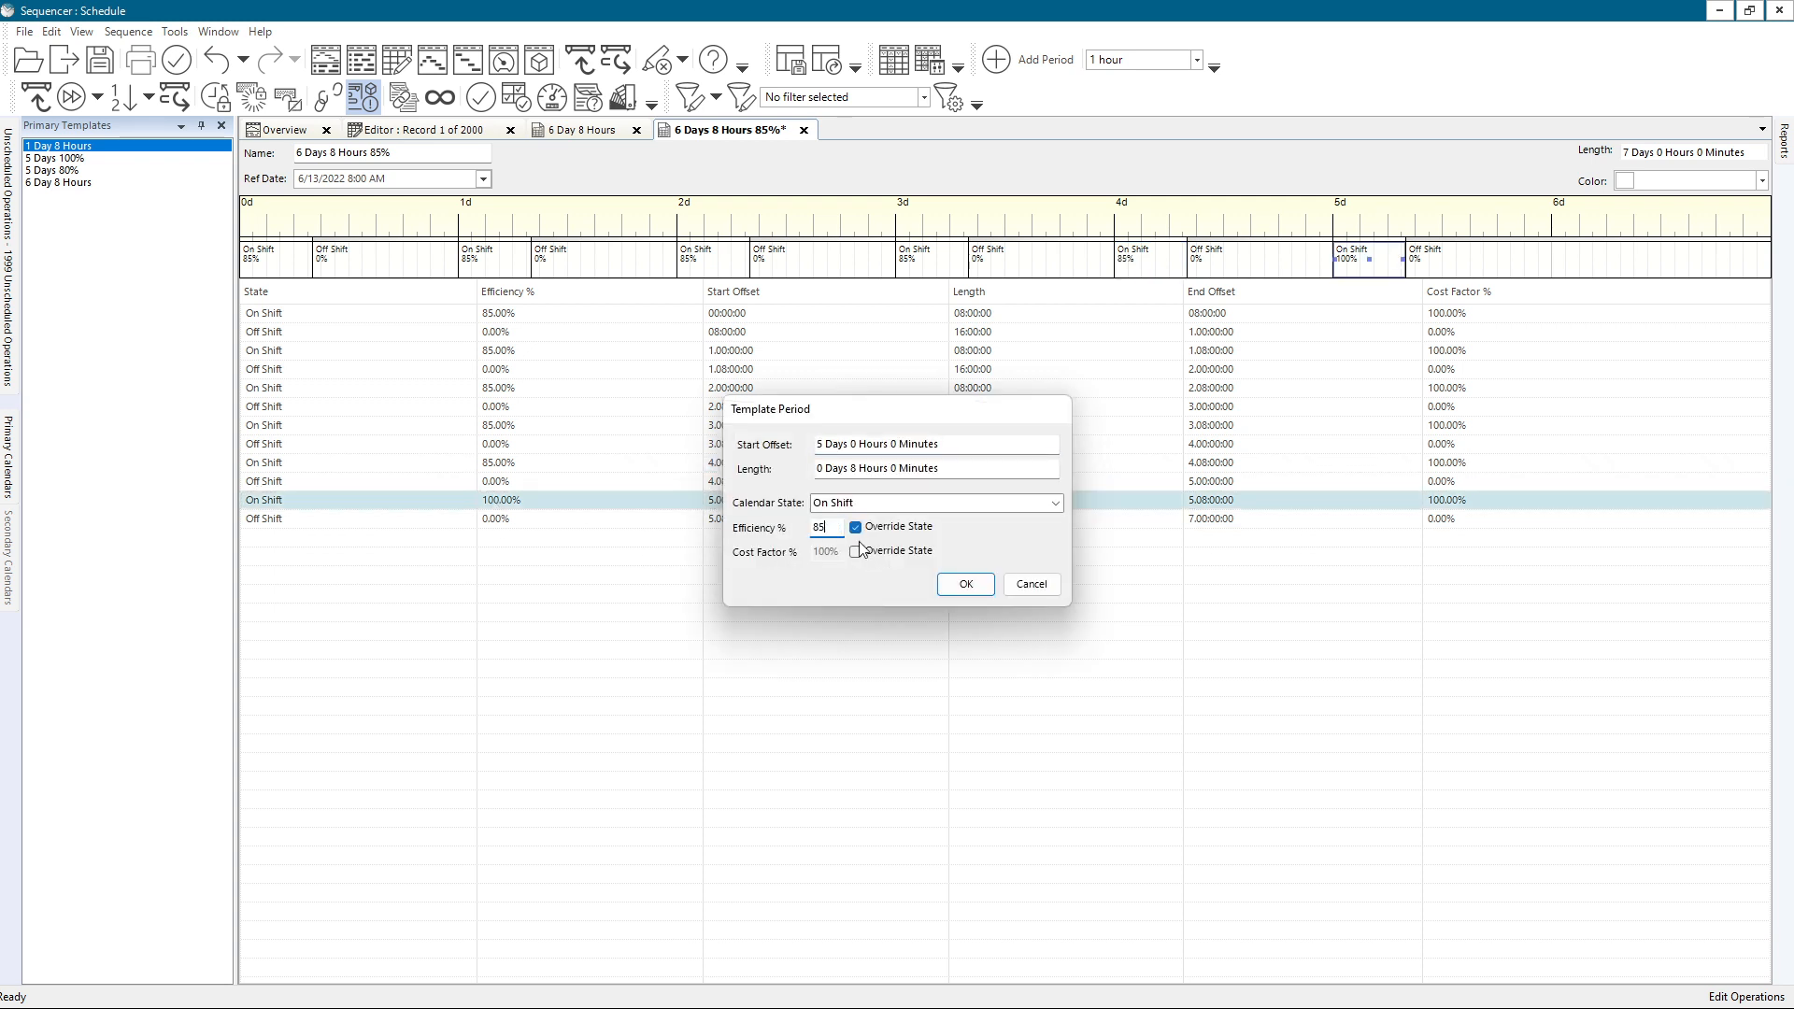
click(966, 584)
click(100, 60)
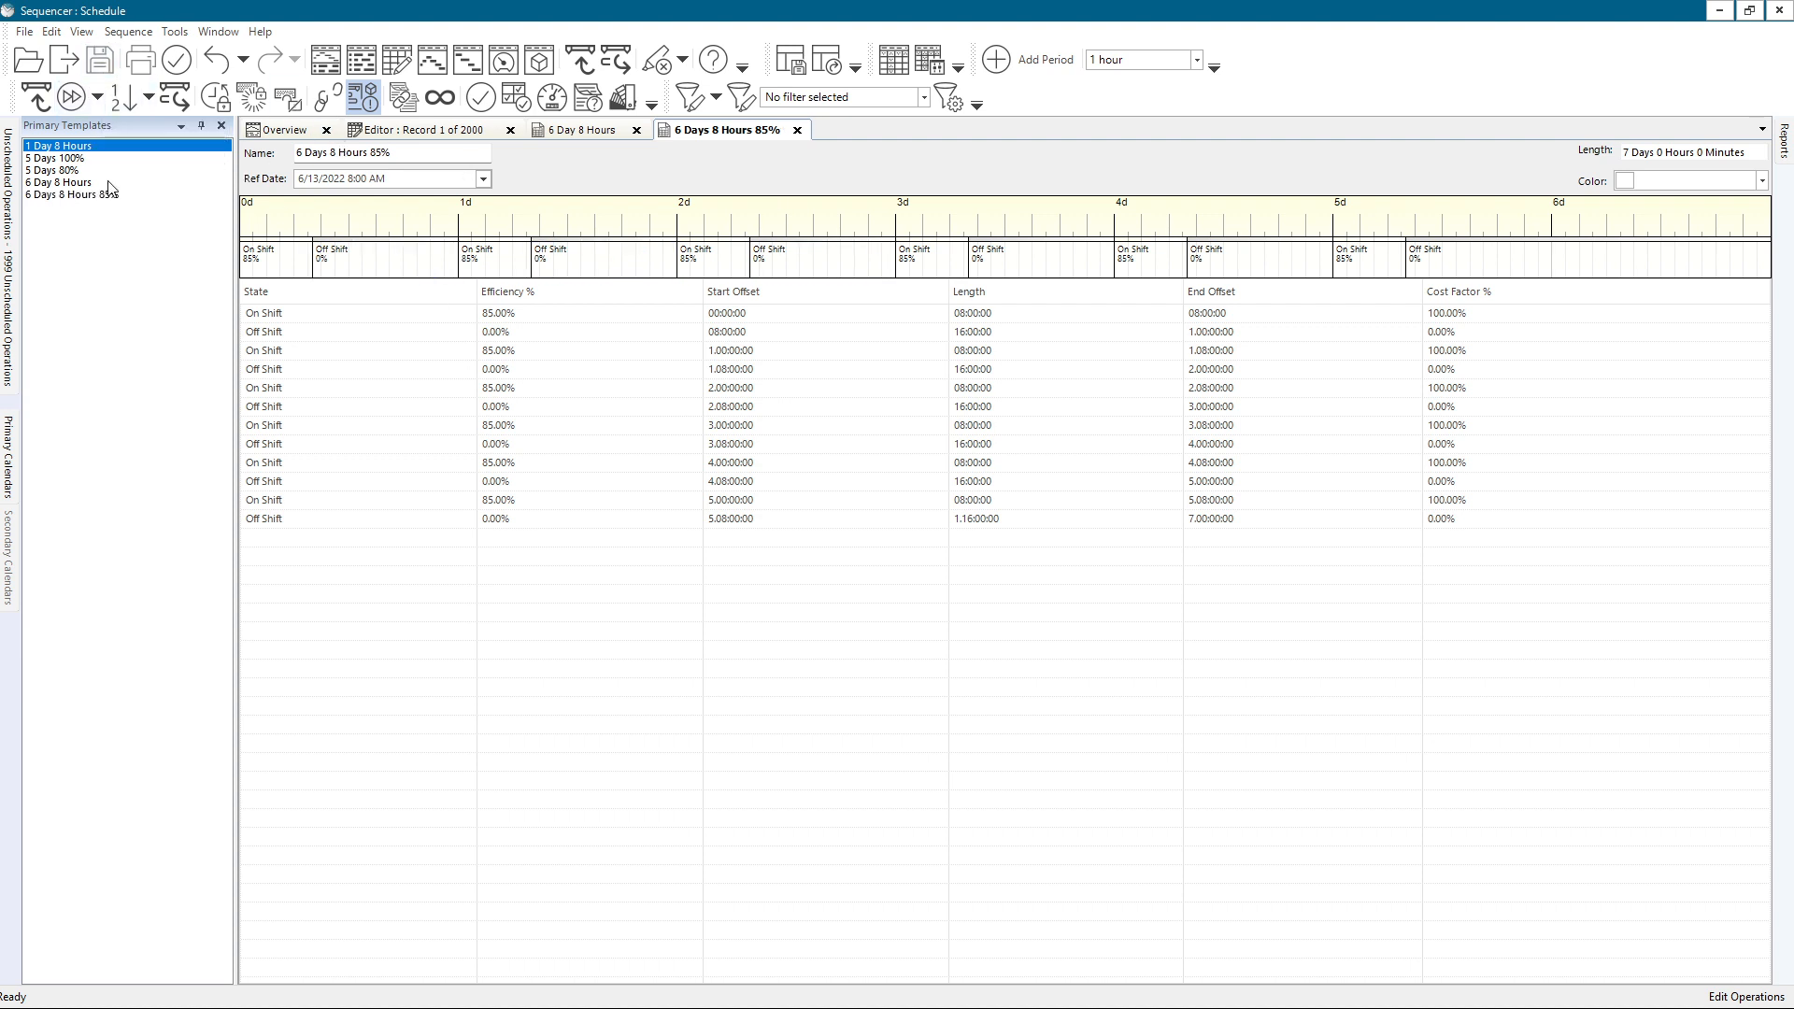
Step: Assign the 6 Days 8 Hours 85% template to the EXTRUSION_01 primary resource calendar, using the template reference date, and save the schedule
click(10, 457)
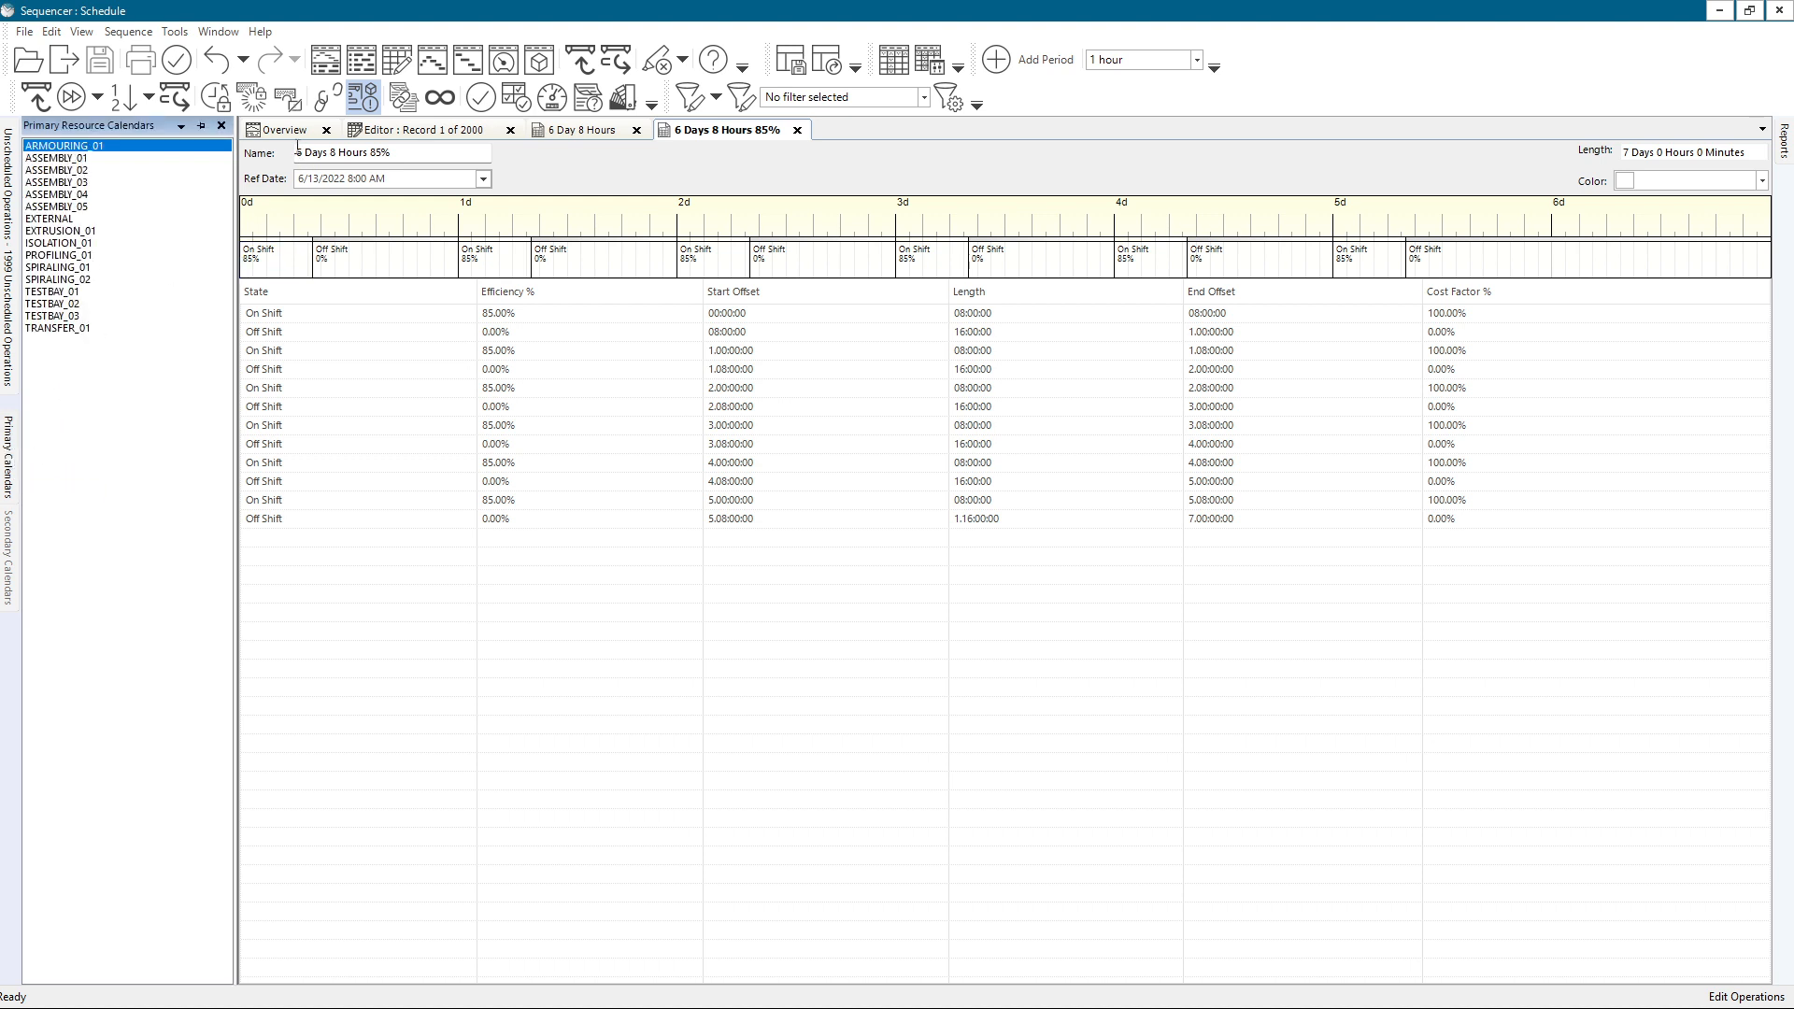
click(290, 132)
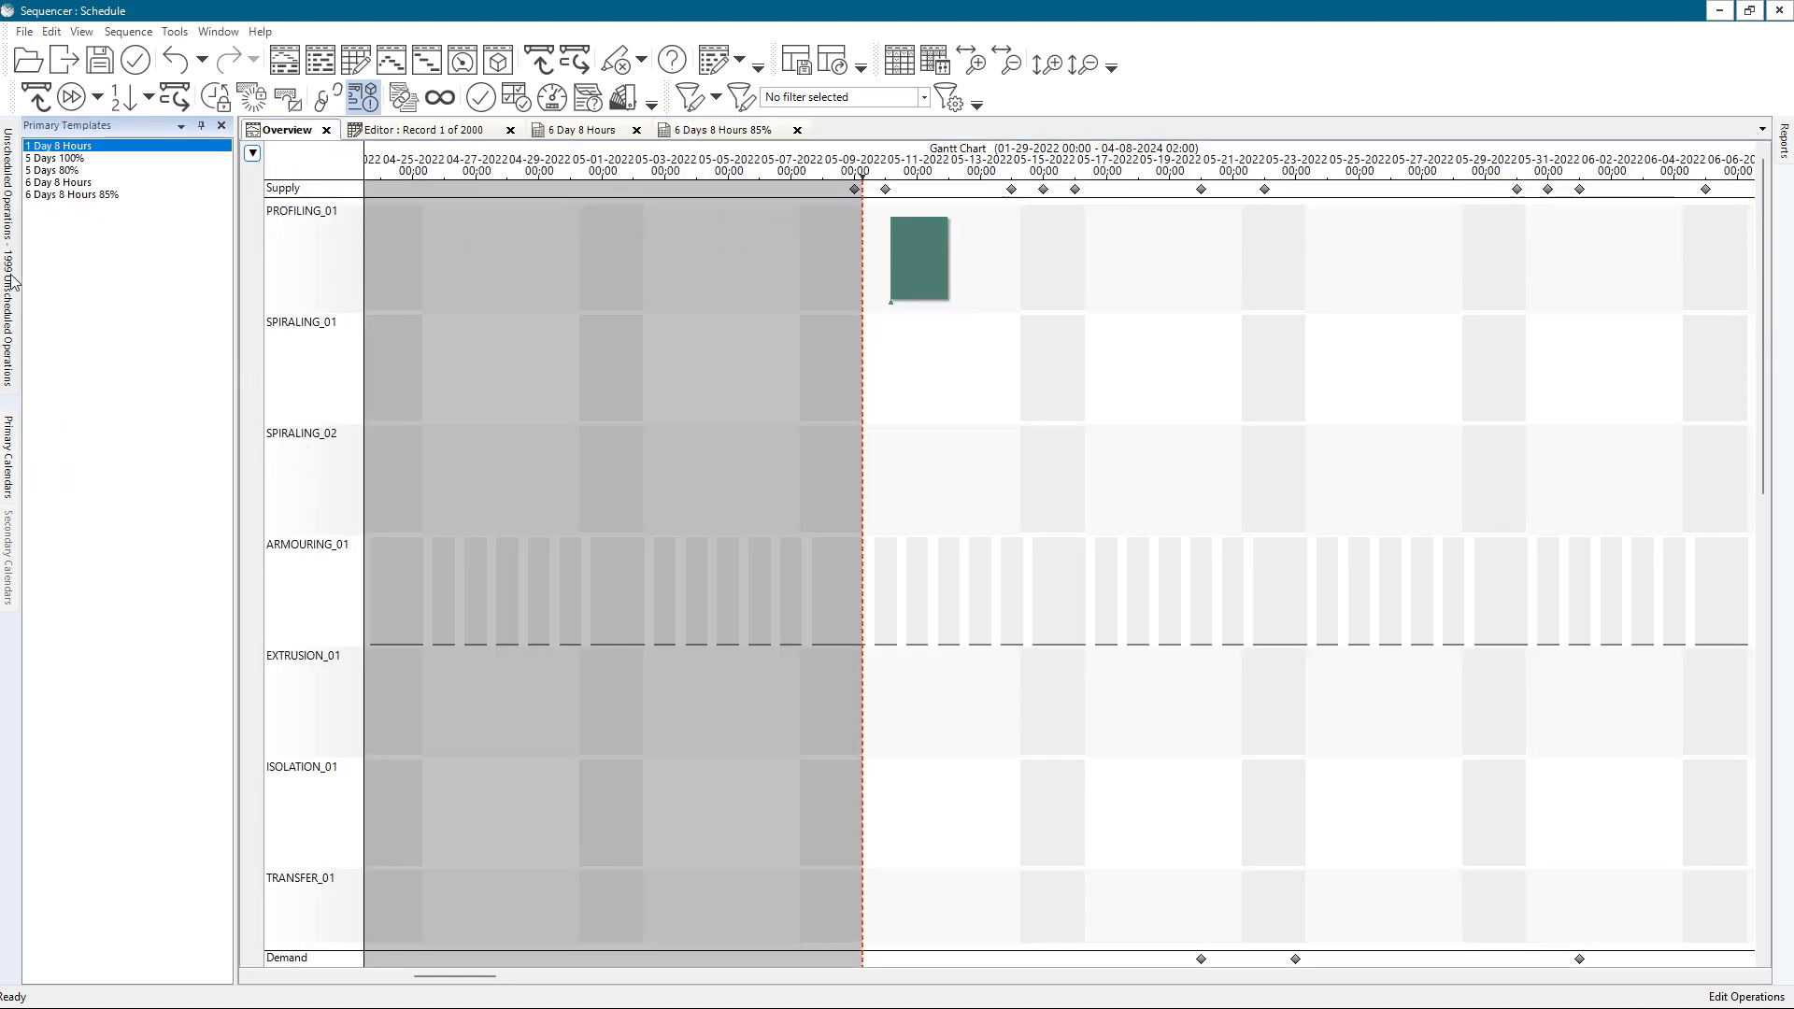
click(9, 458)
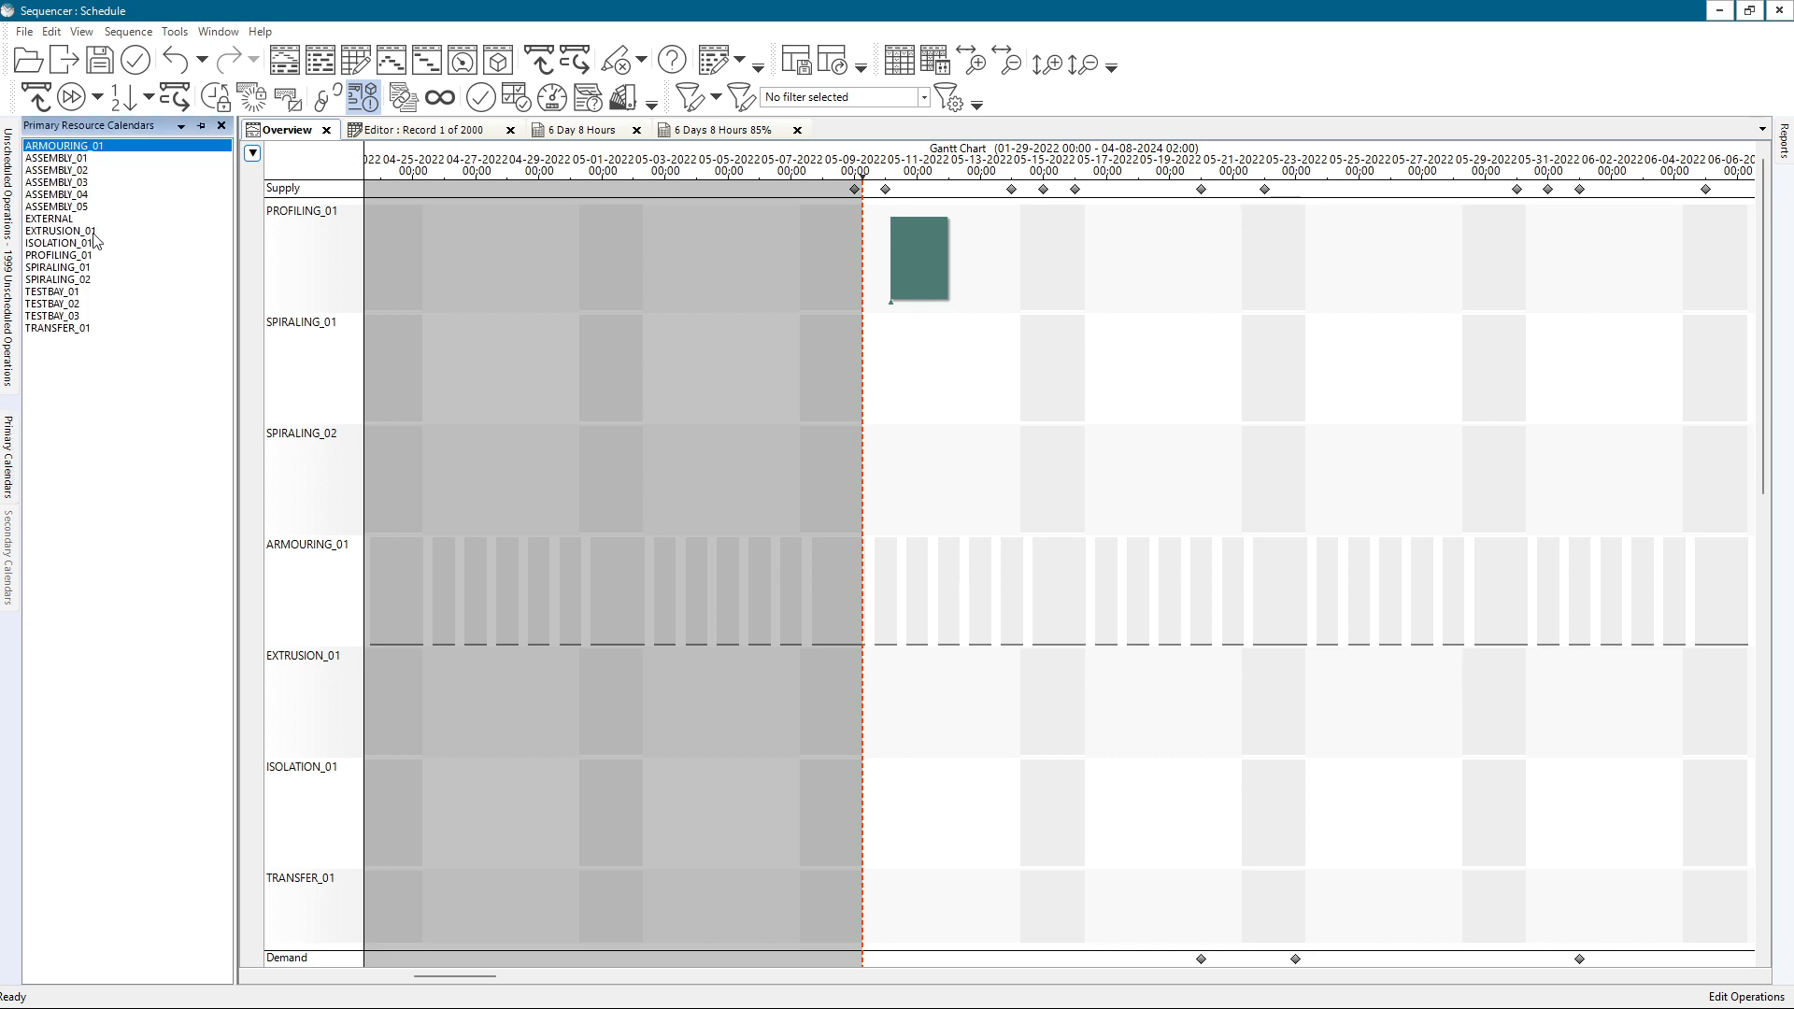
double_click(91, 232)
double_click(1016, 380)
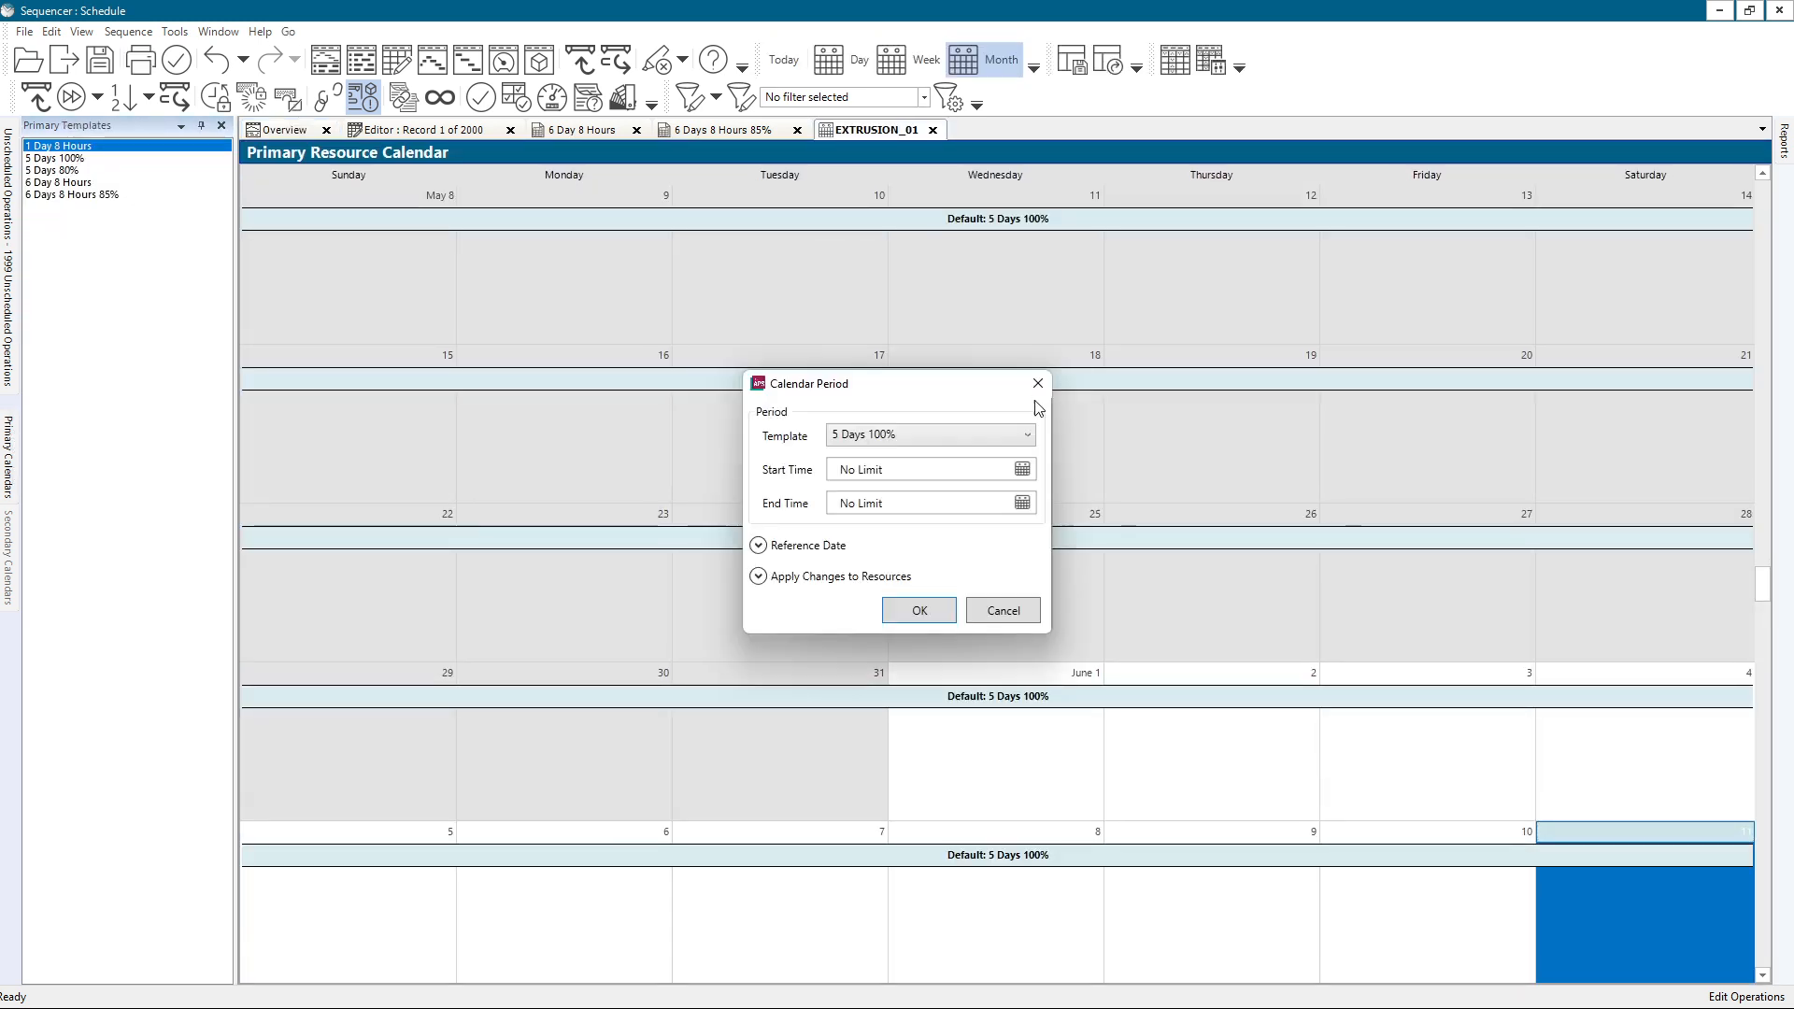
click(964, 432)
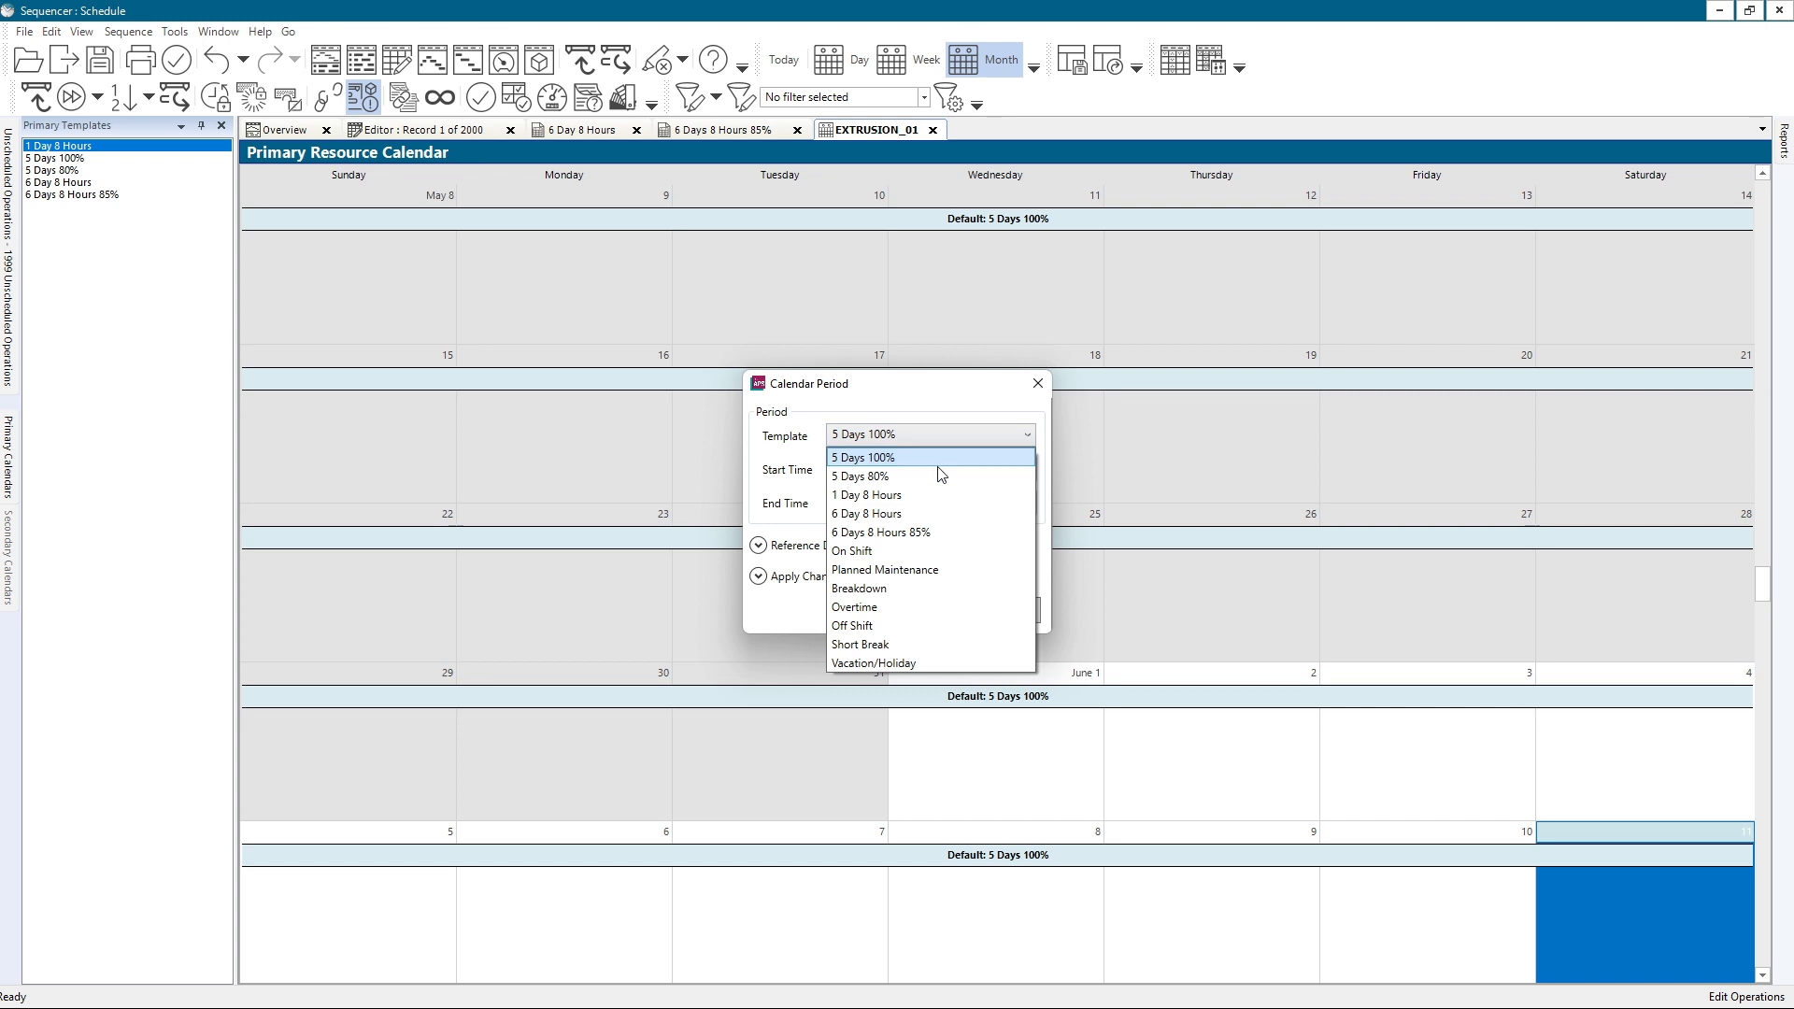
click(931, 532)
click(758, 545)
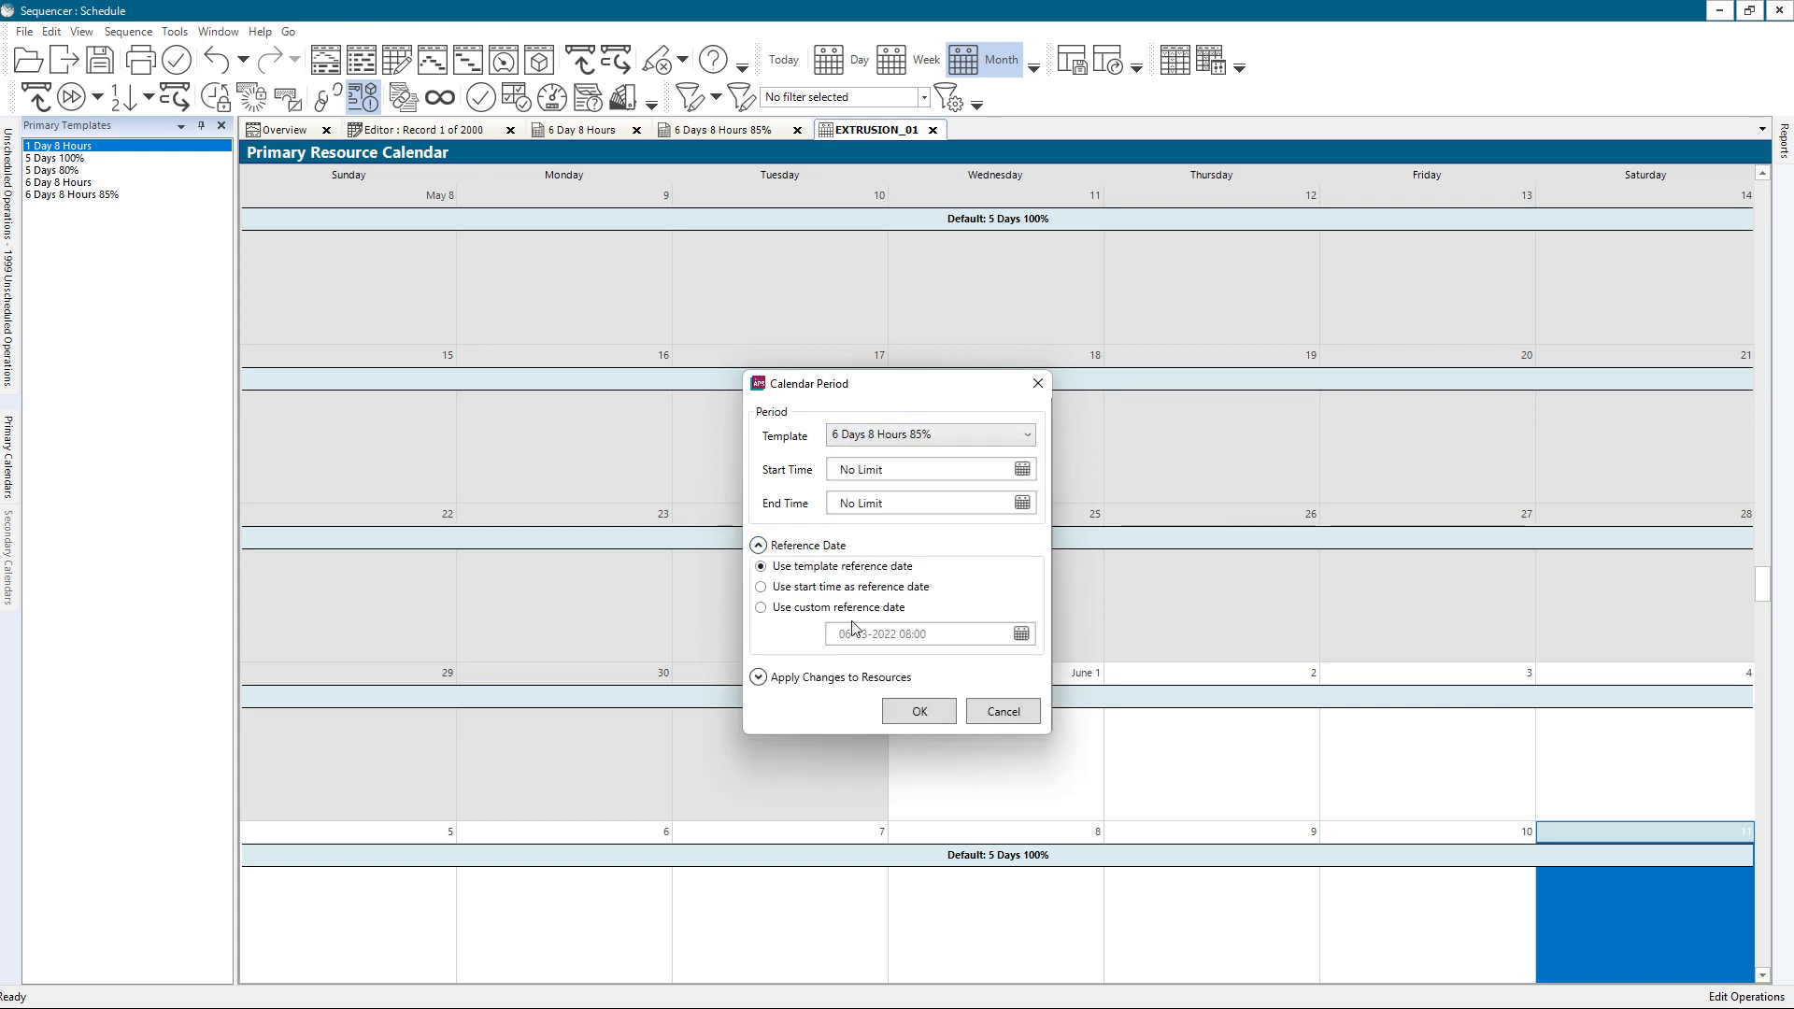
click(914, 716)
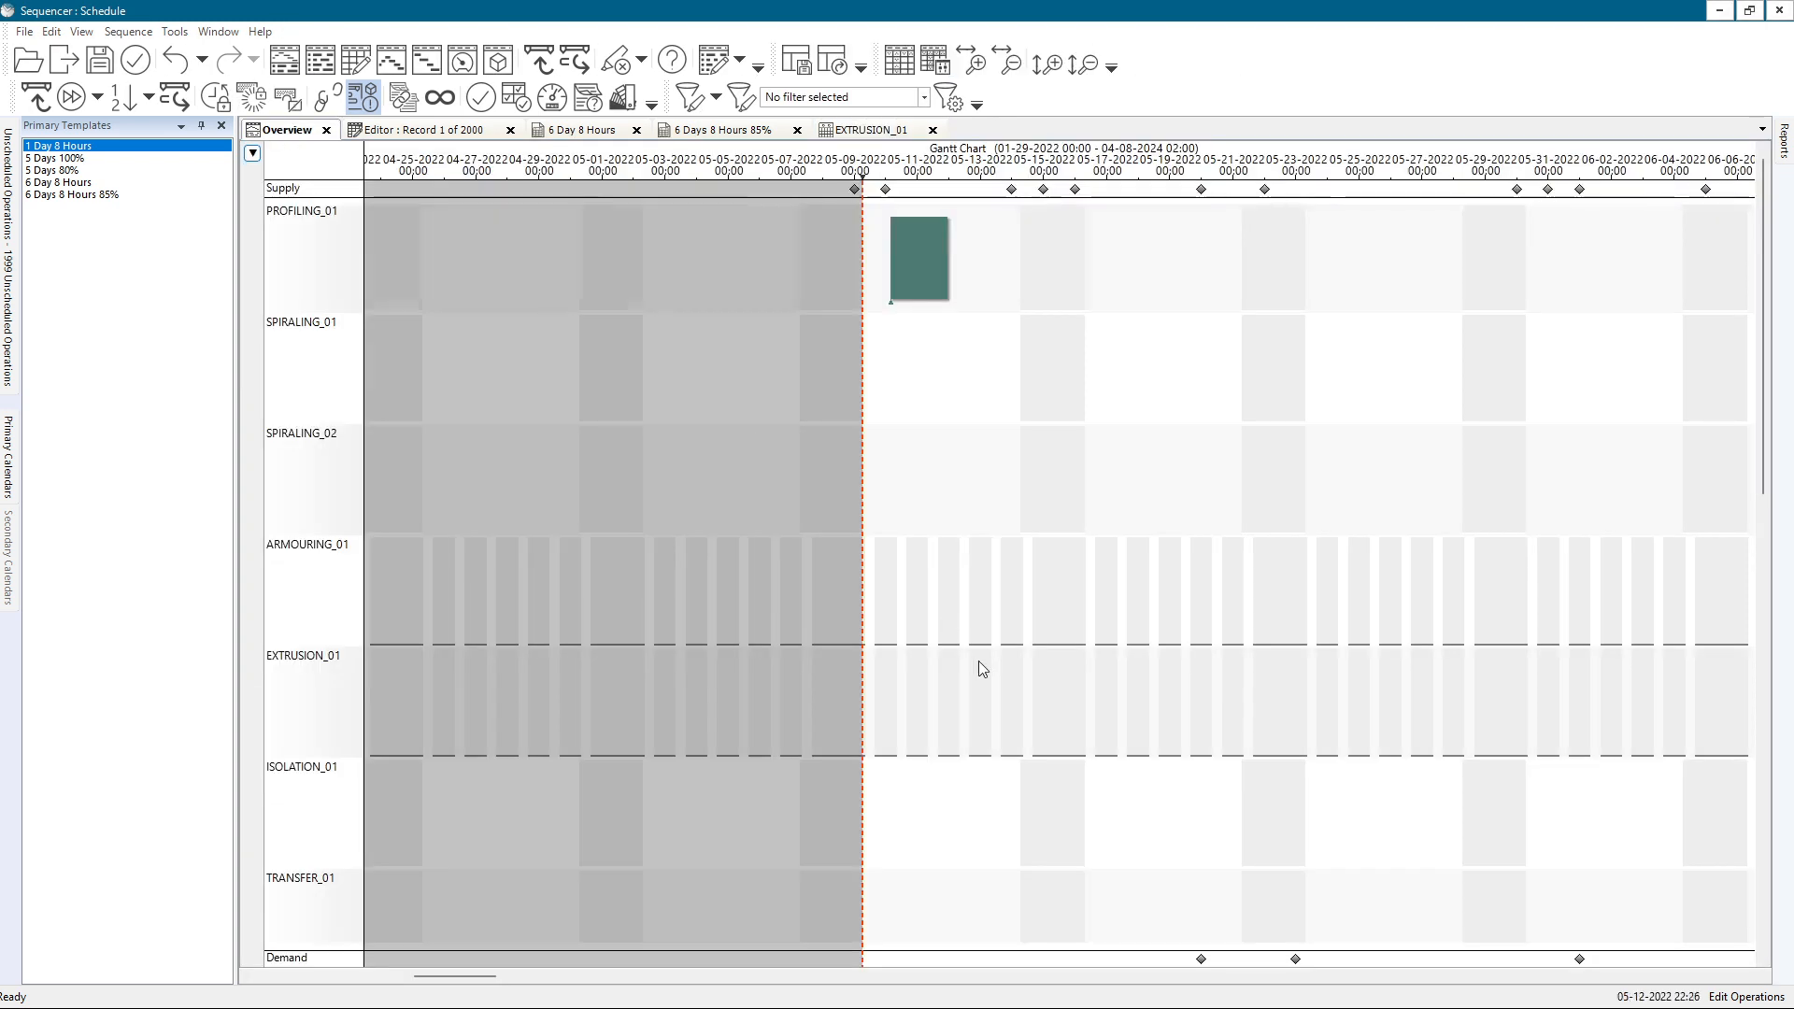
scroll(972, 661, up, 8)
click(99, 61)
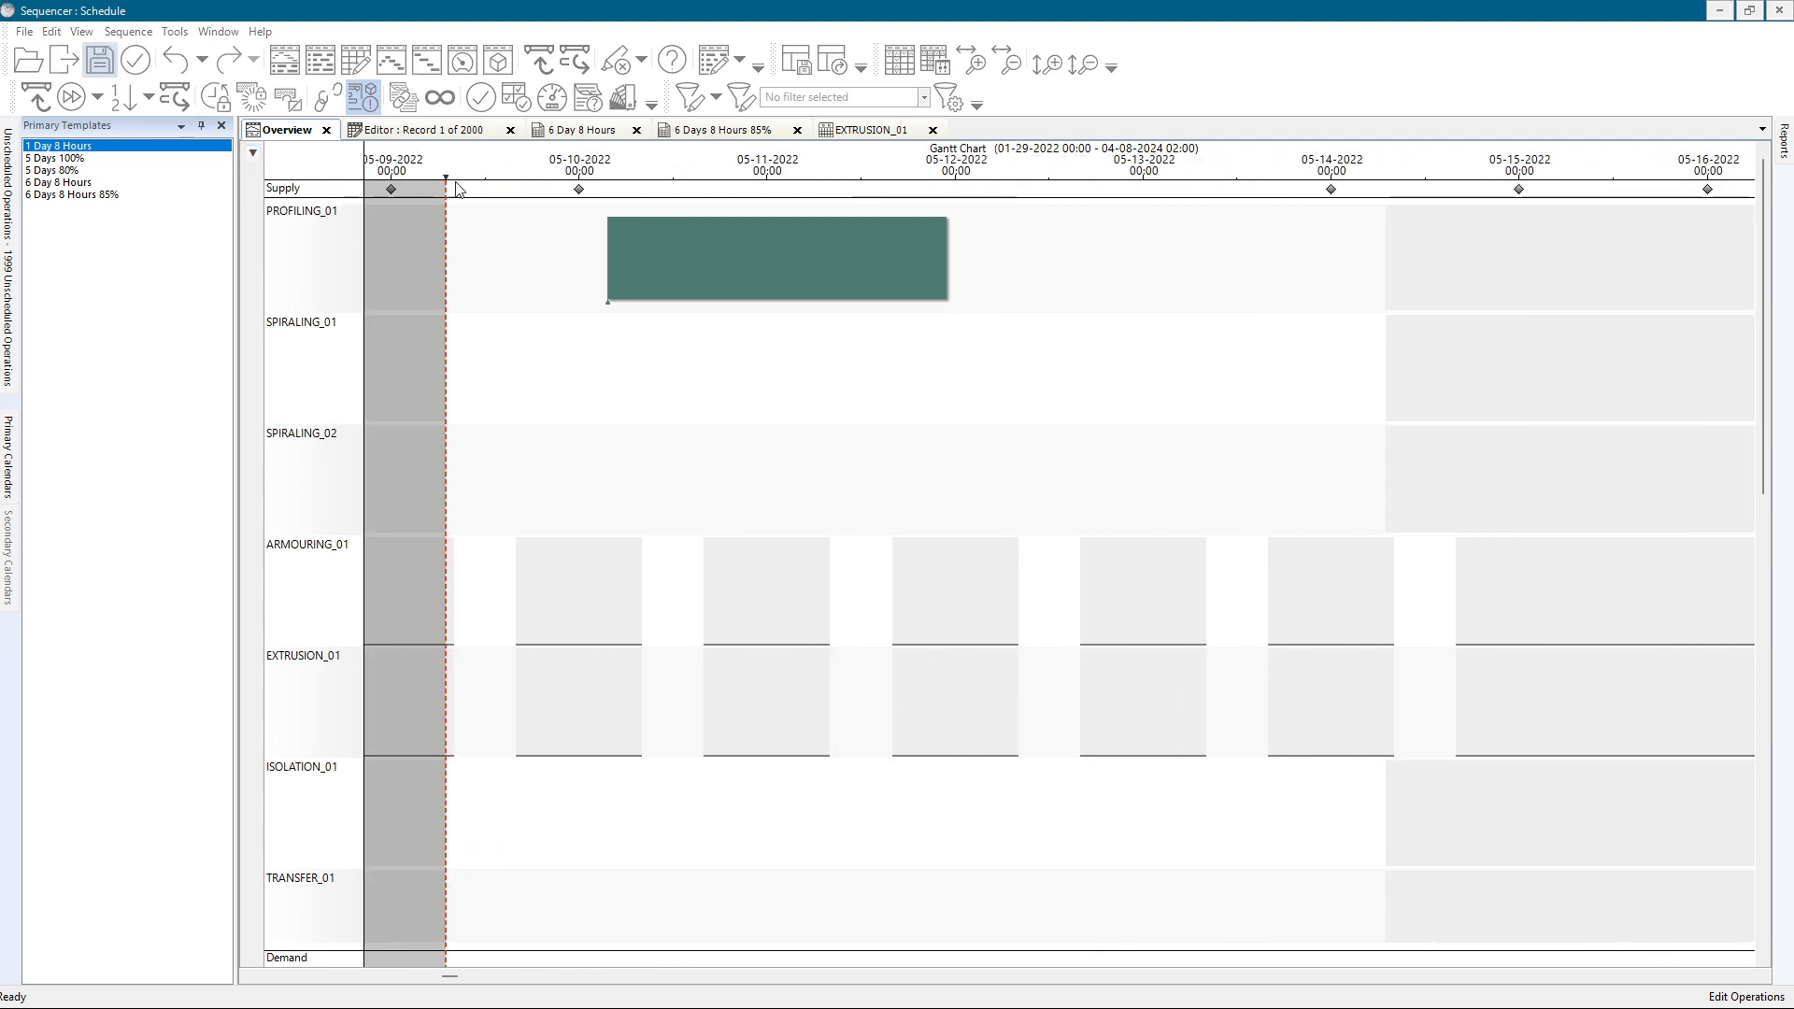
Step: Restrict the Editor list to the first five operations of part ST40650033 and sequence them forward by due date
key(ctrl+Tab)
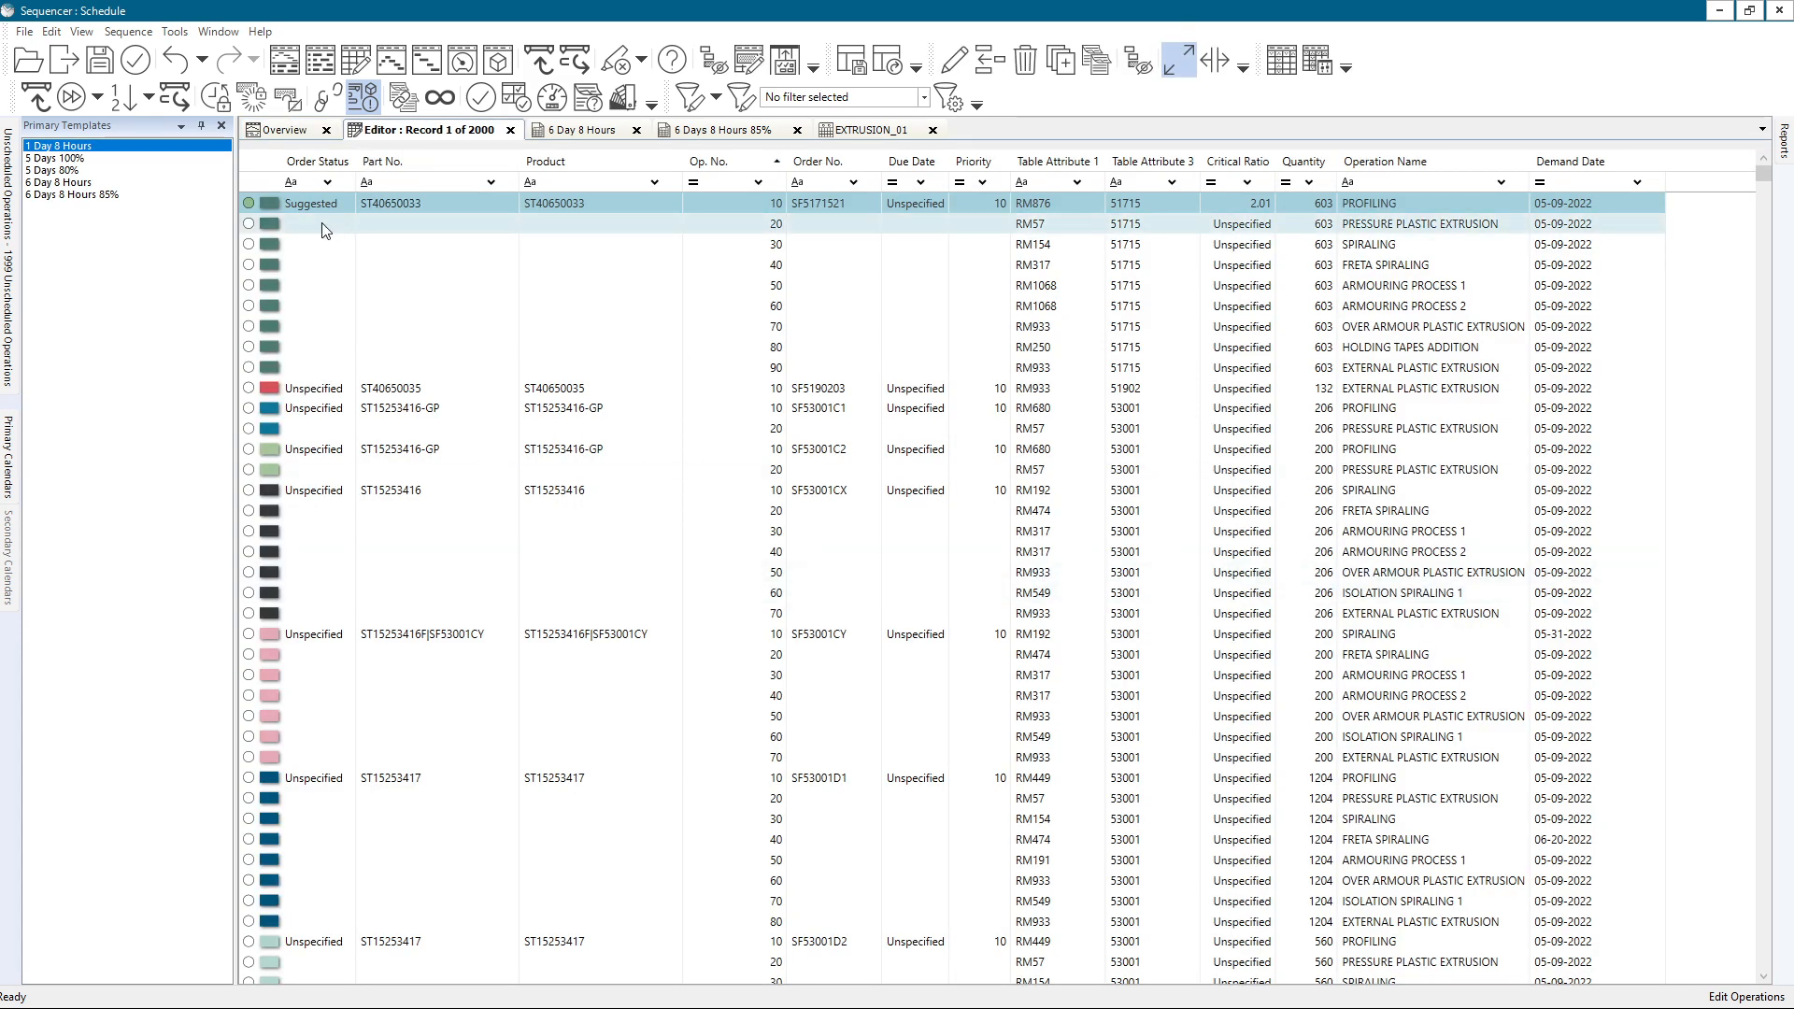
shift+click(318, 278)
right_click(318, 279)
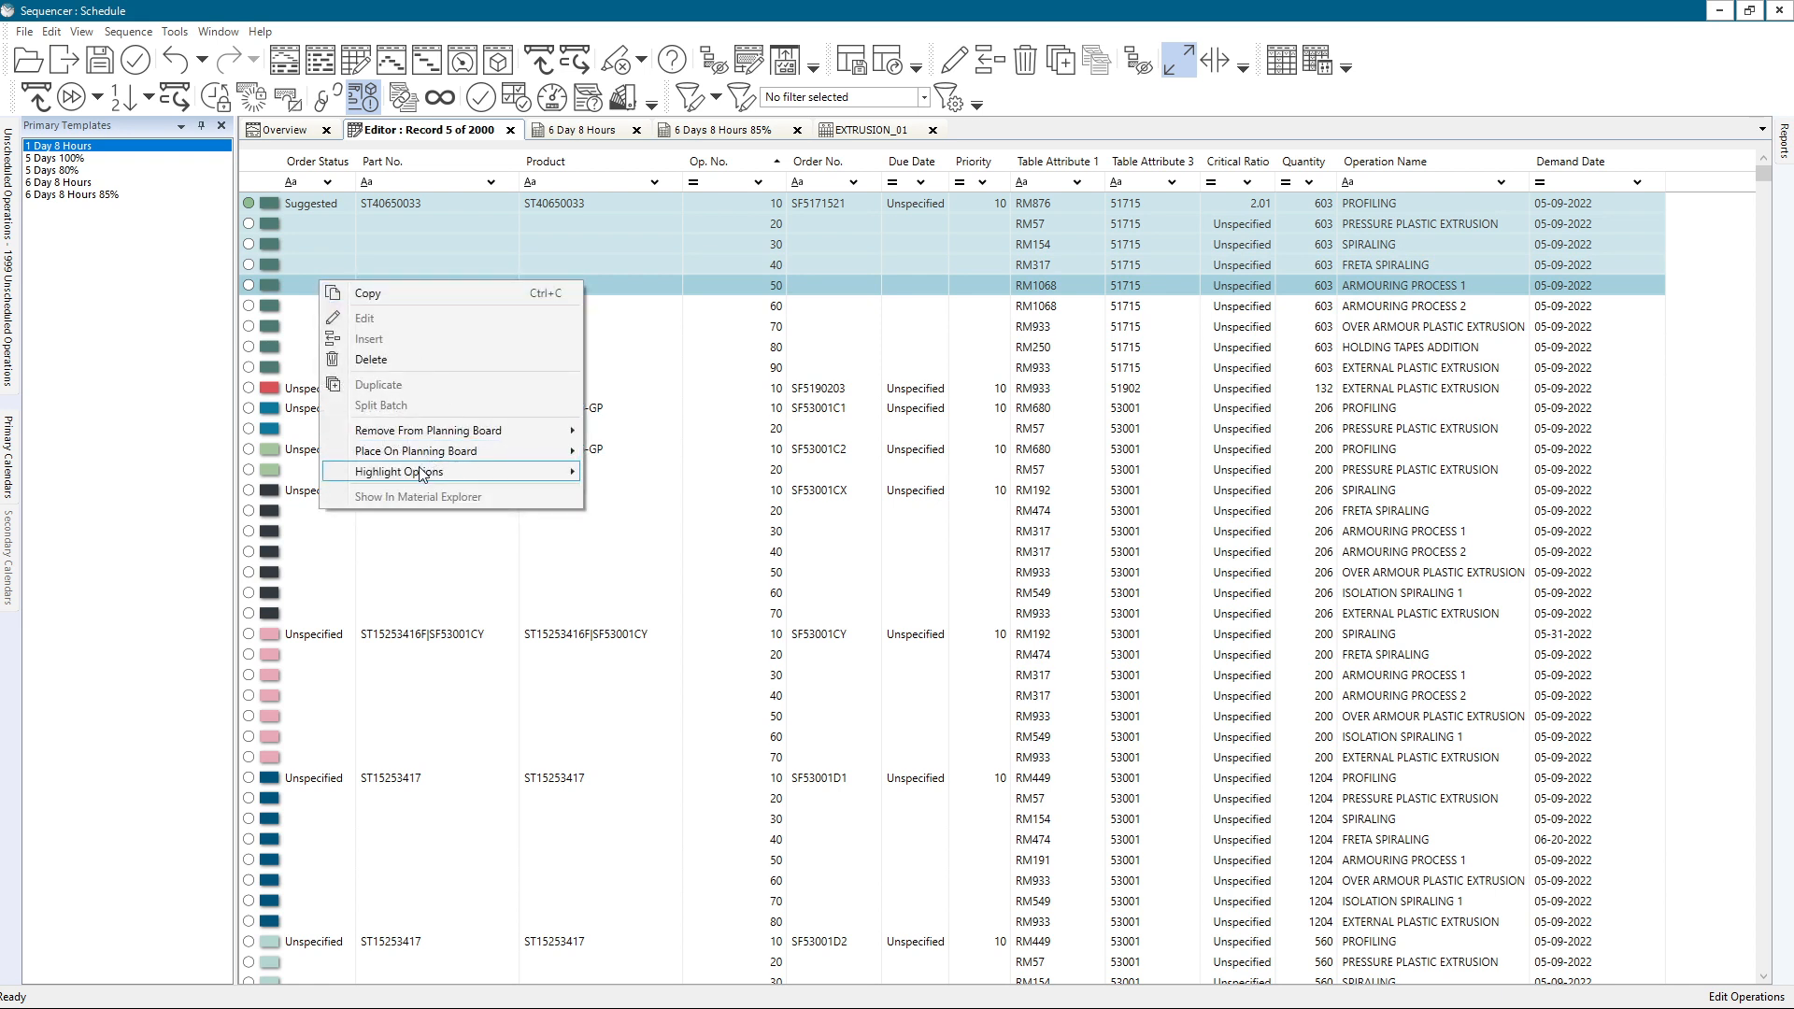
mouse_move(420, 455)
click(639, 473)
click(129, 31)
mouse_move(234, 63)
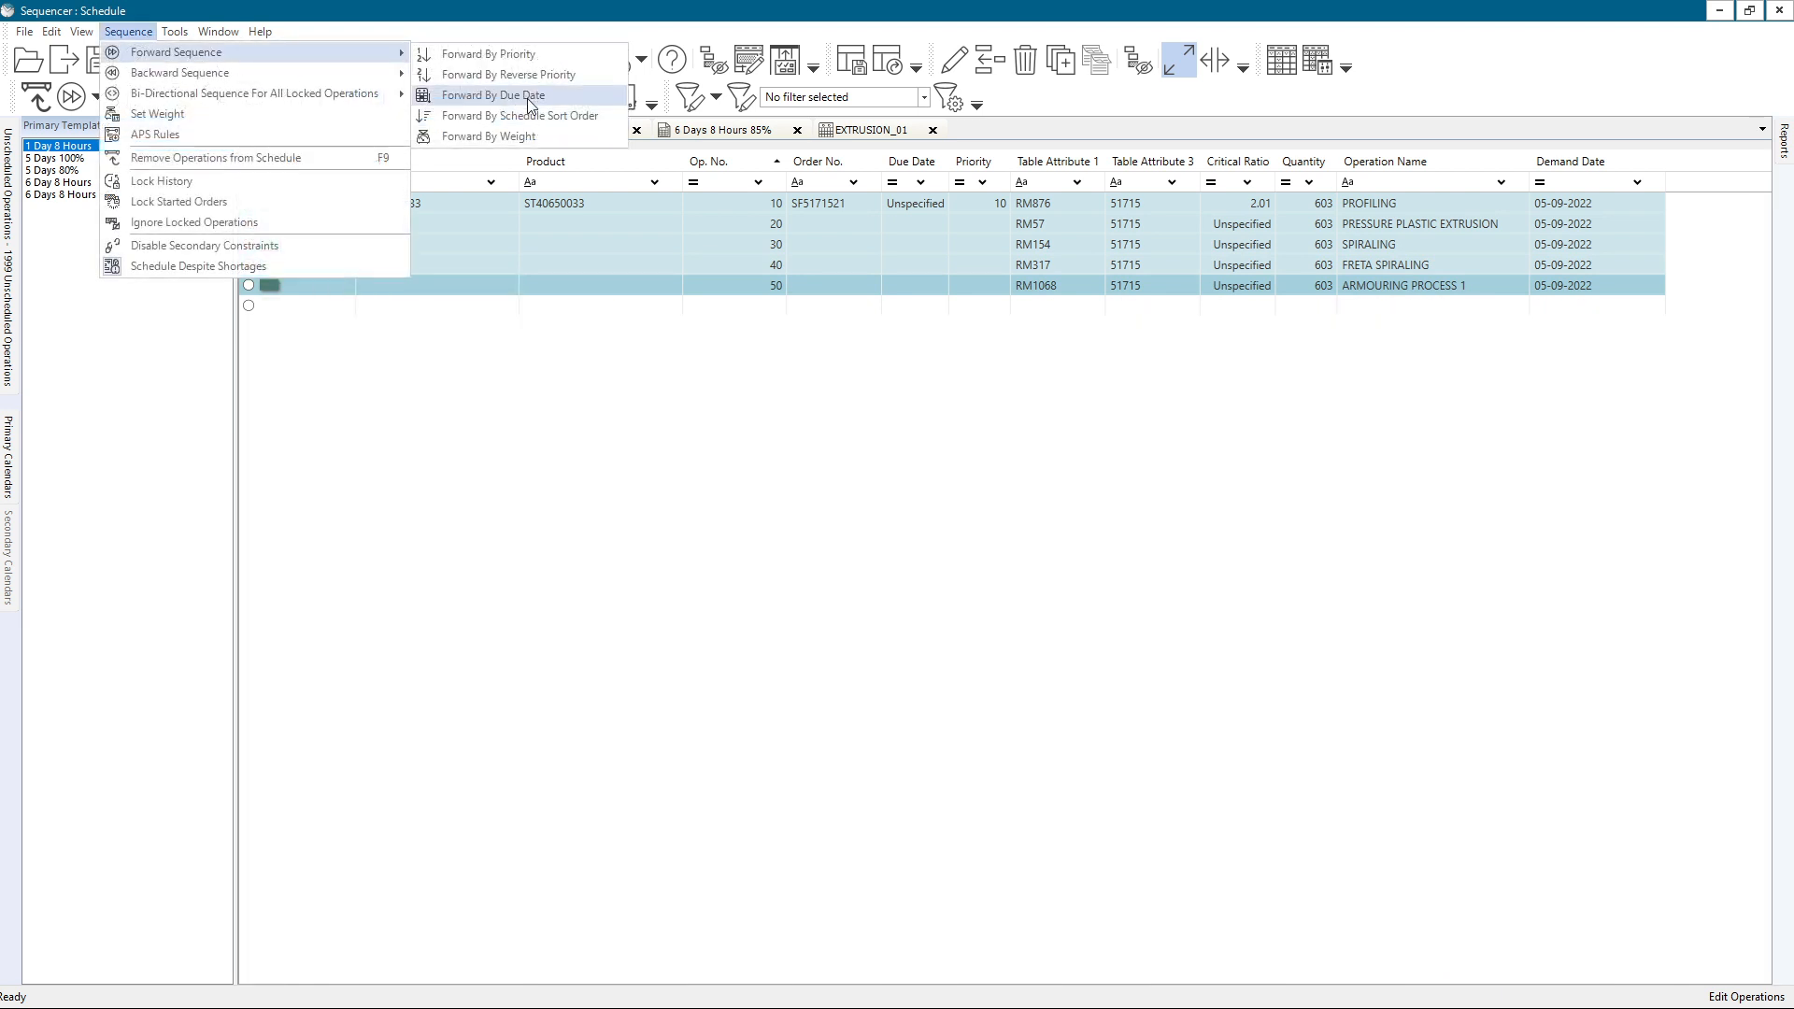
click(486, 95)
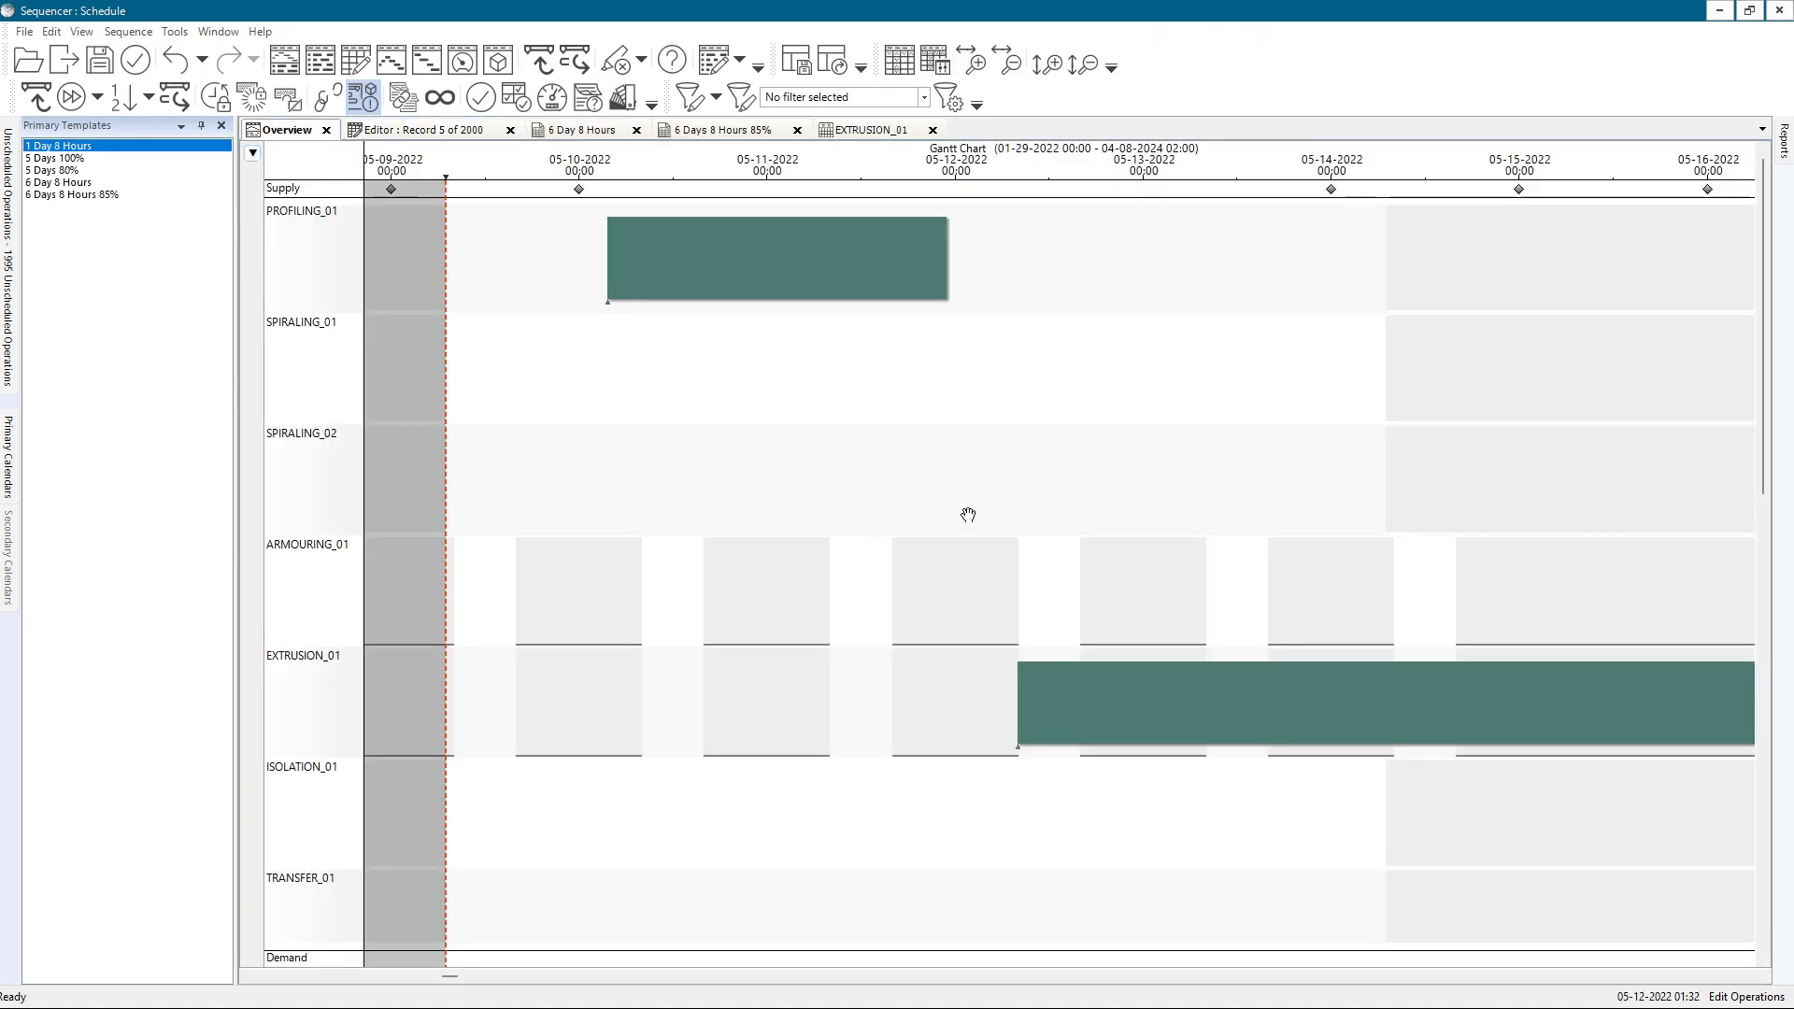
Step: Set the ARMOURING PROCESS 1 operation on ARMOURING_01 to Time Per Batch with a batch time of 4 hours
scroll(1040, 524, down, 5)
drag(1121, 552, 810, 524)
drag(1232, 572, 1170, 563)
double_click(1176, 562)
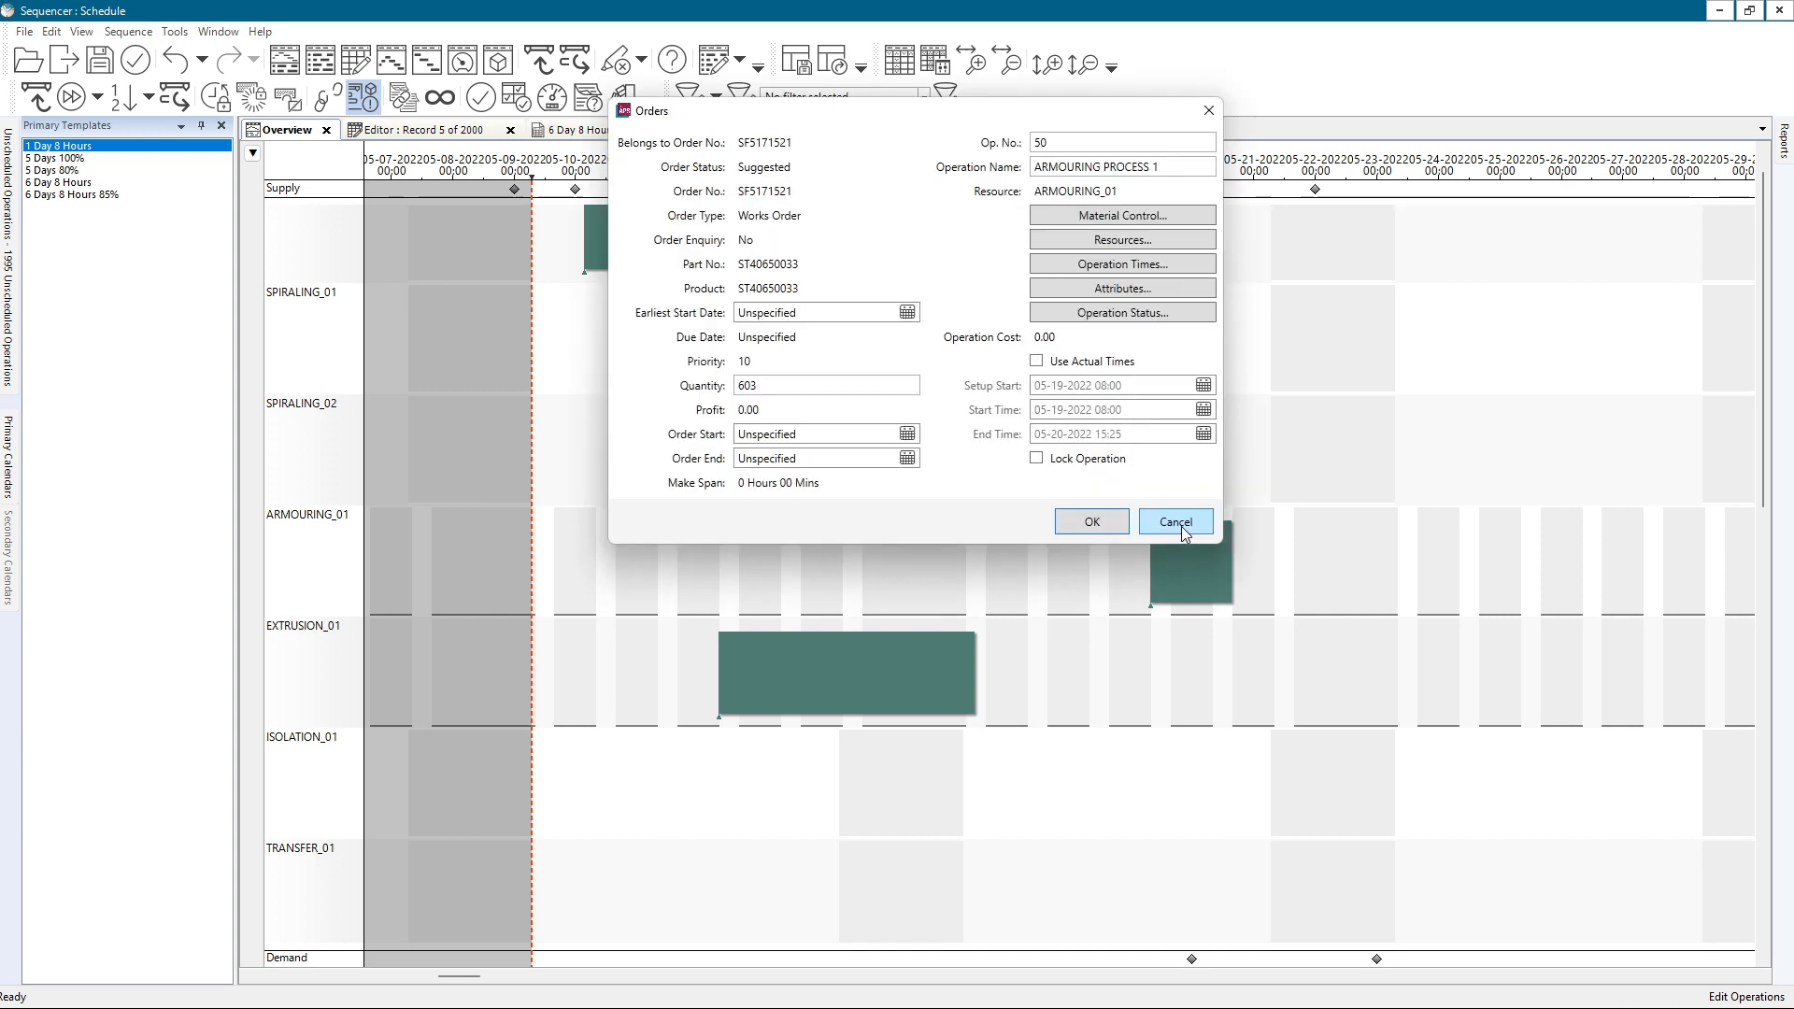
click(1133, 267)
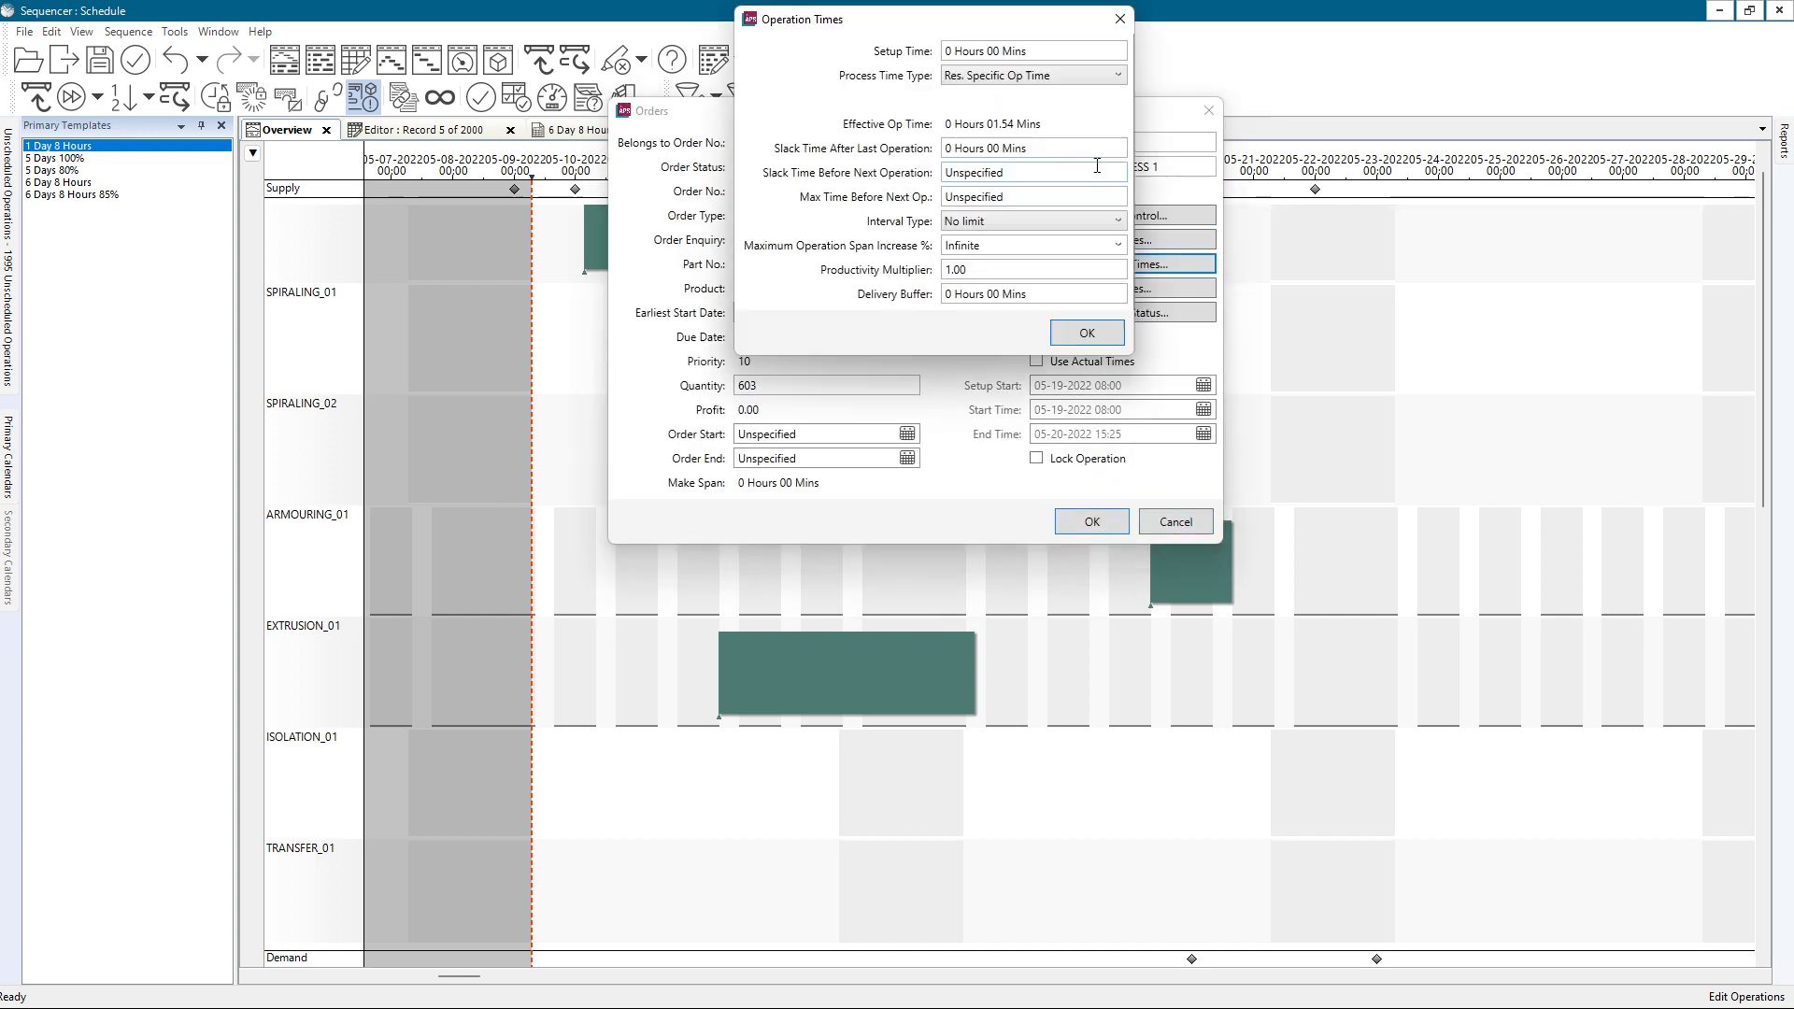
click(987, 77)
click(1002, 140)
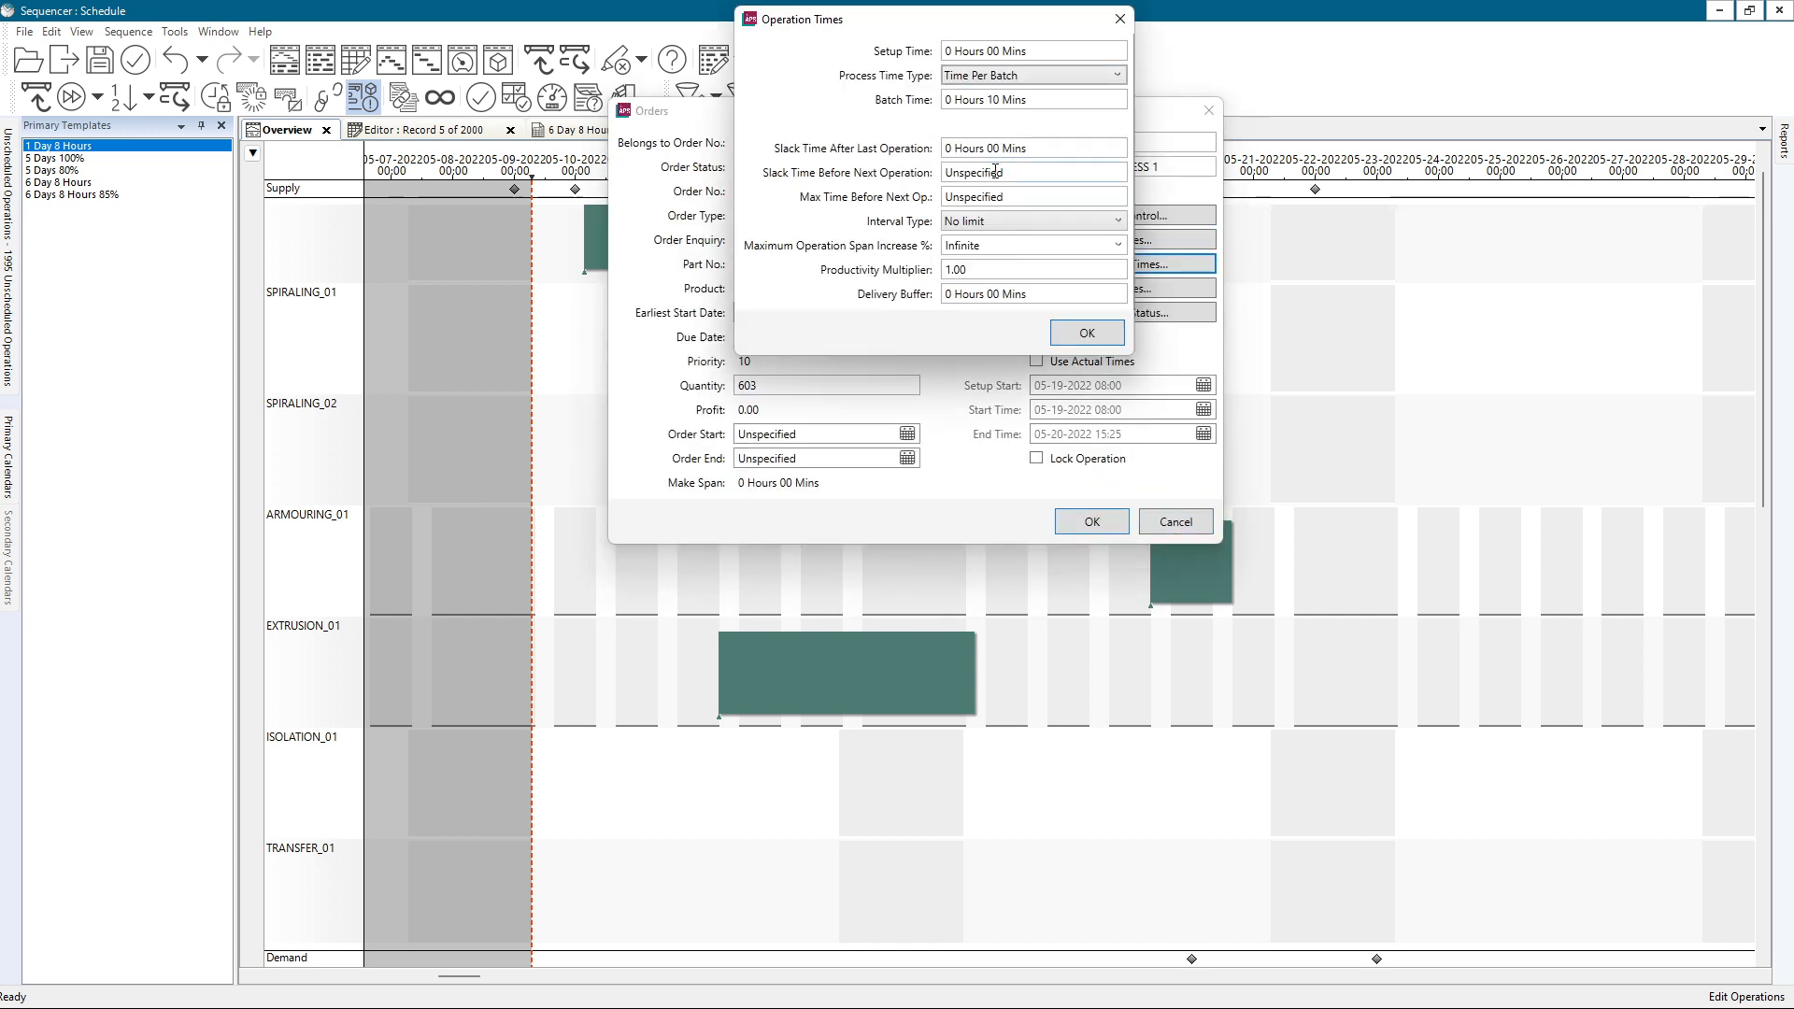
click(991, 100)
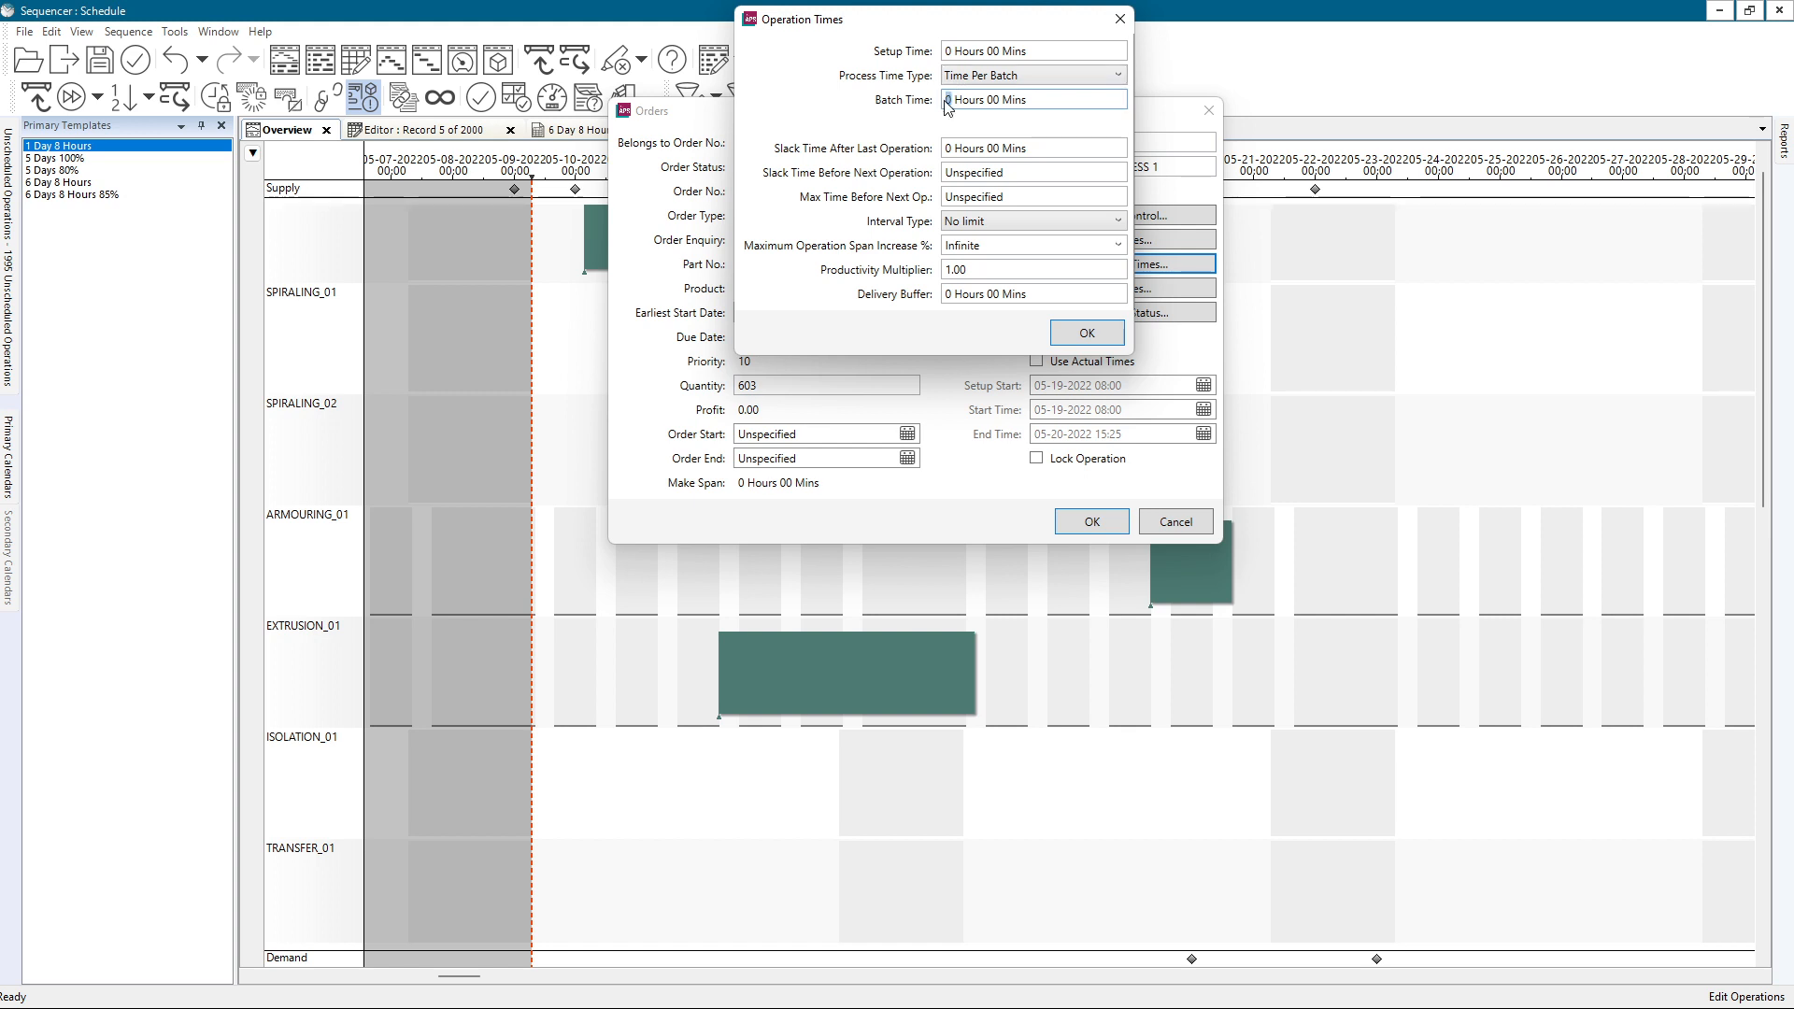
text(4)
click(1087, 333)
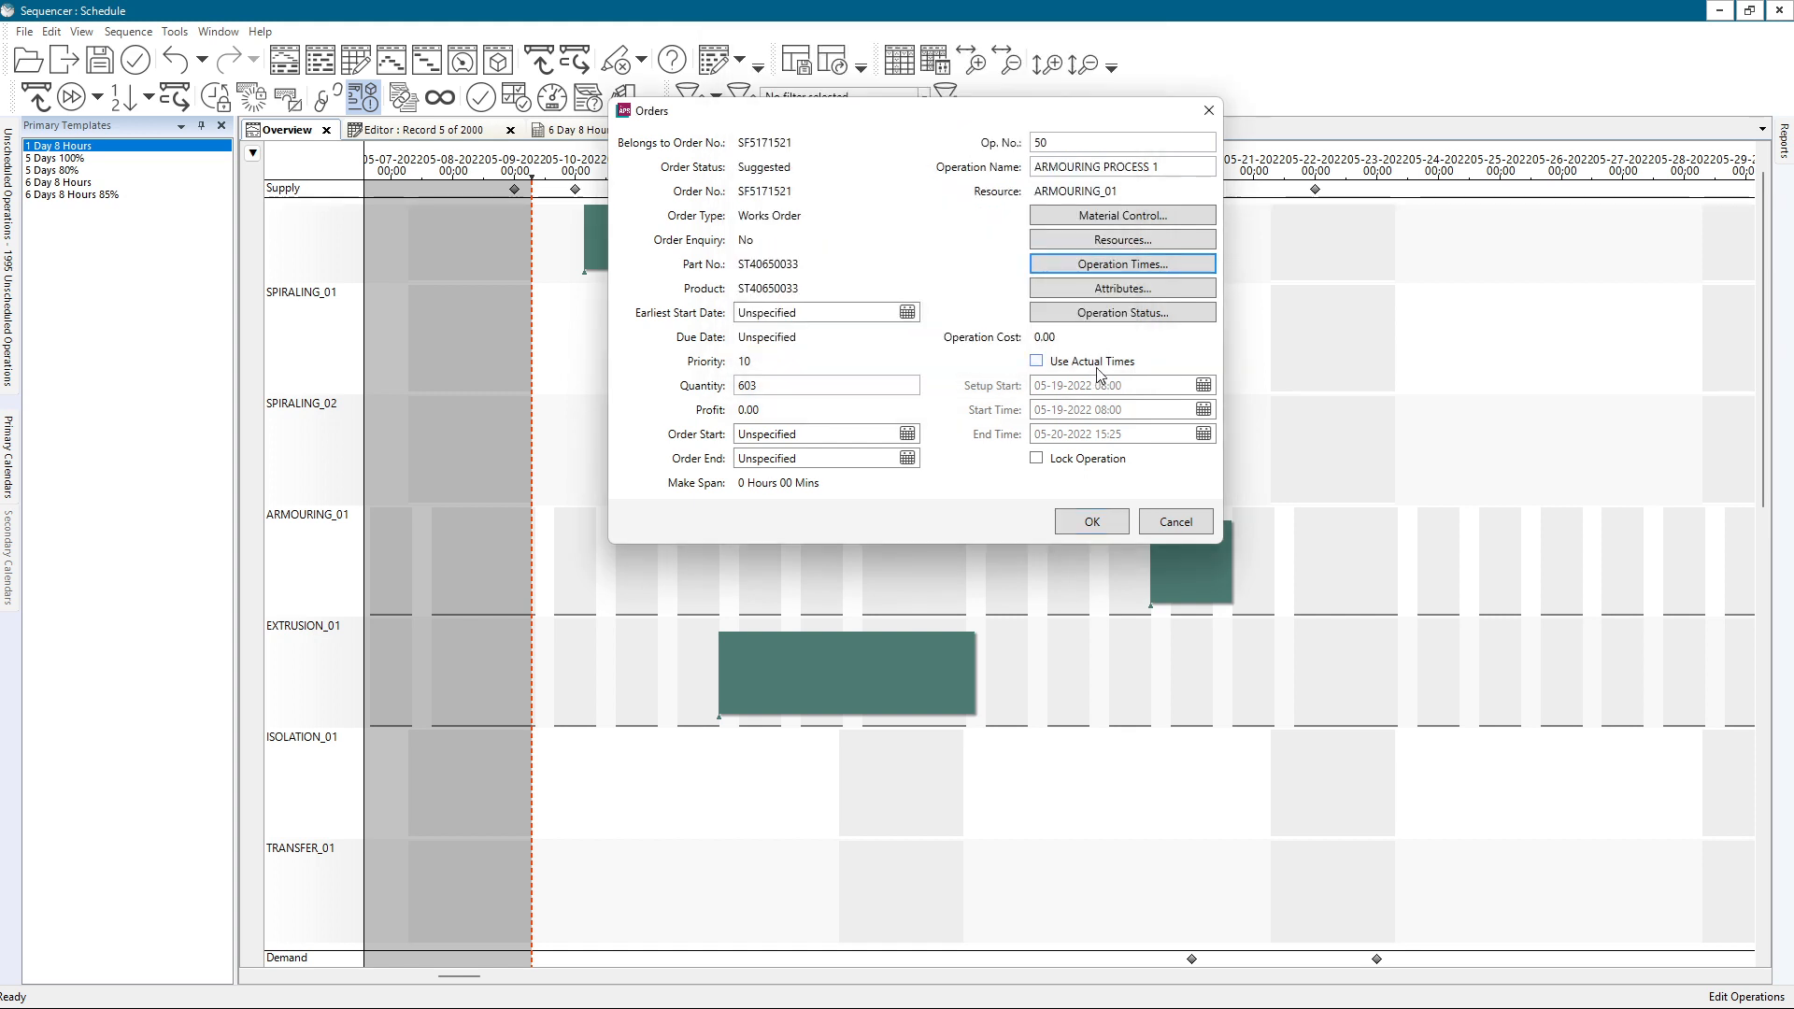
click(1092, 521)
Step: Set the process time type of the PRESSURE PLASTIC EXTRUSION operation on EXTRUSION_01 to Time Per Batch
double_click(793, 669)
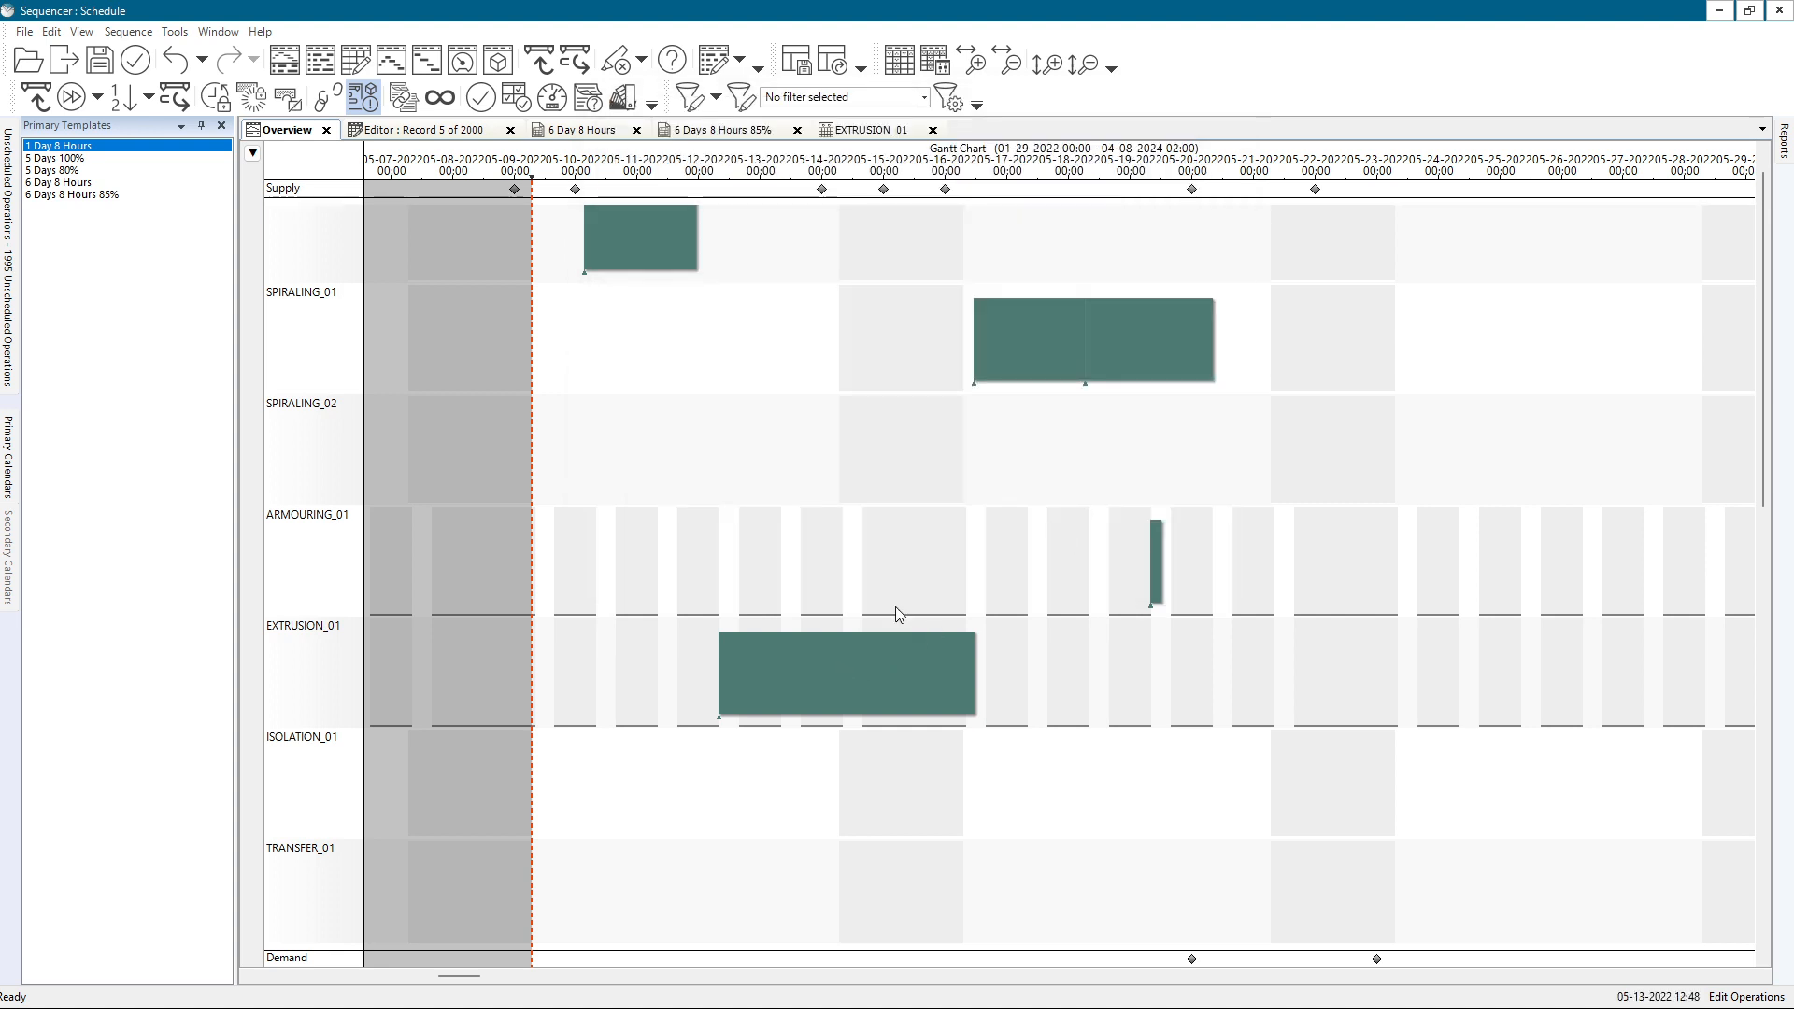
click(876, 221)
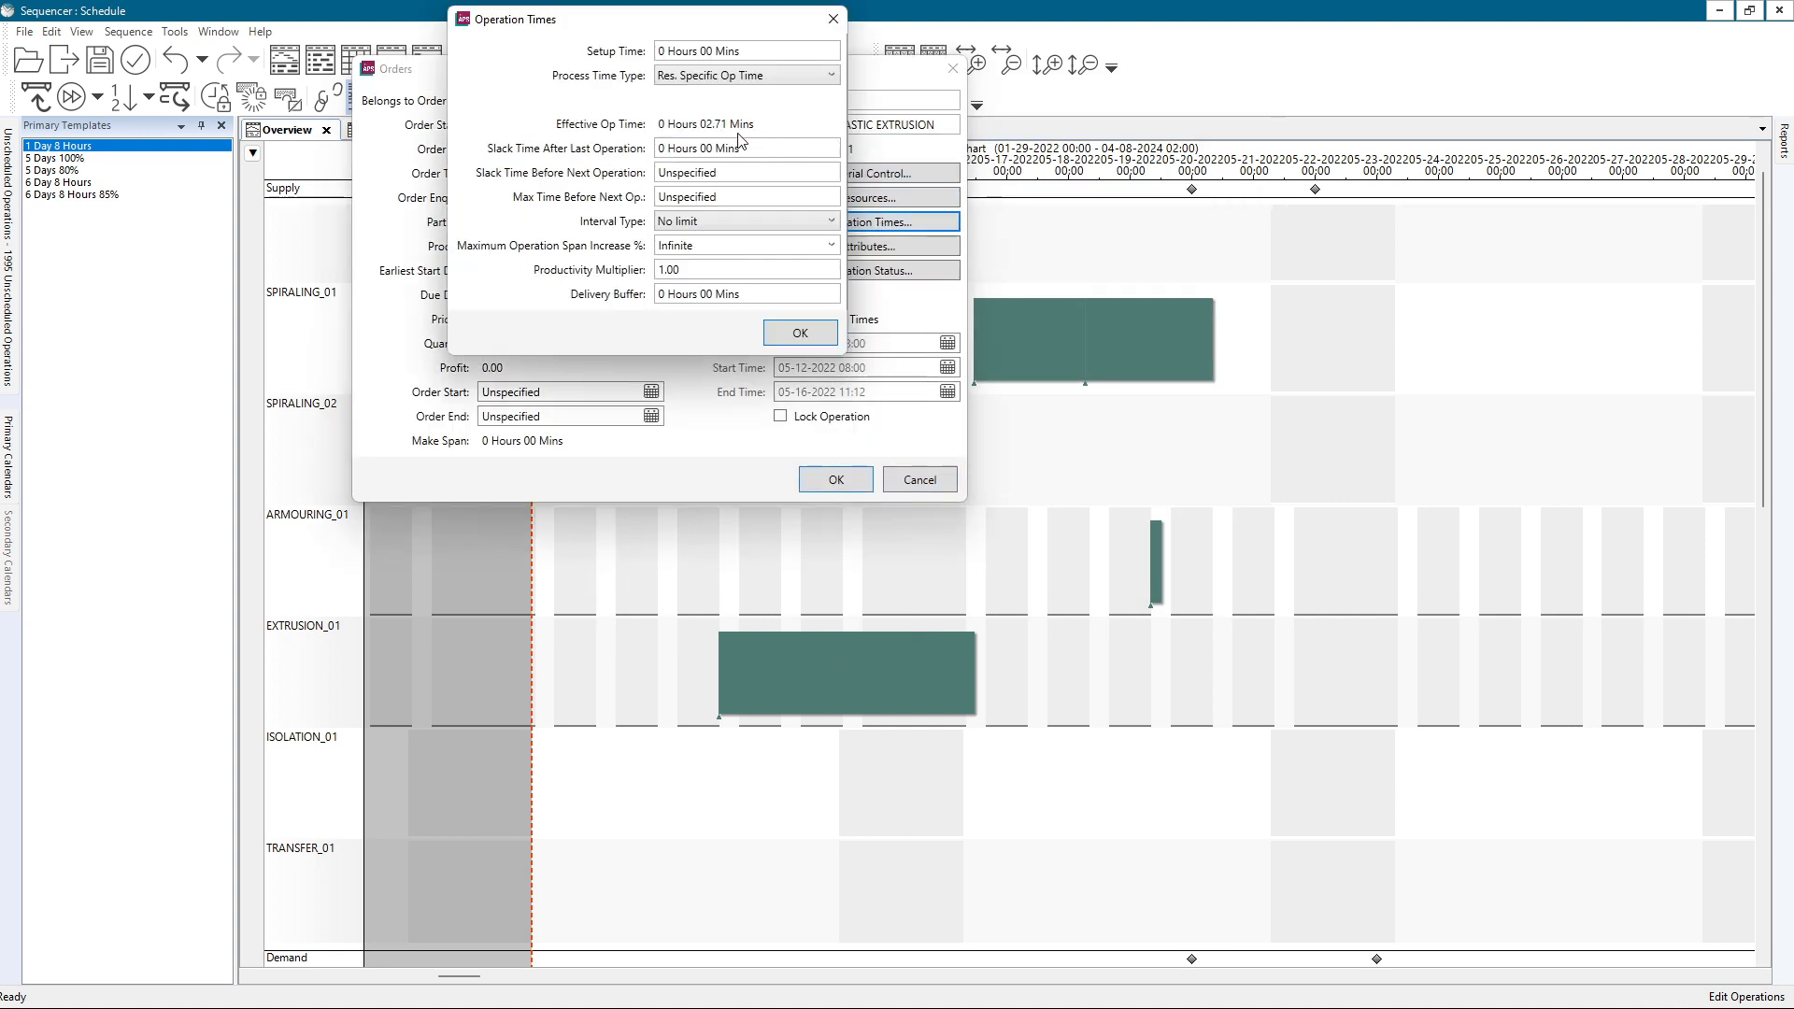
click(701, 81)
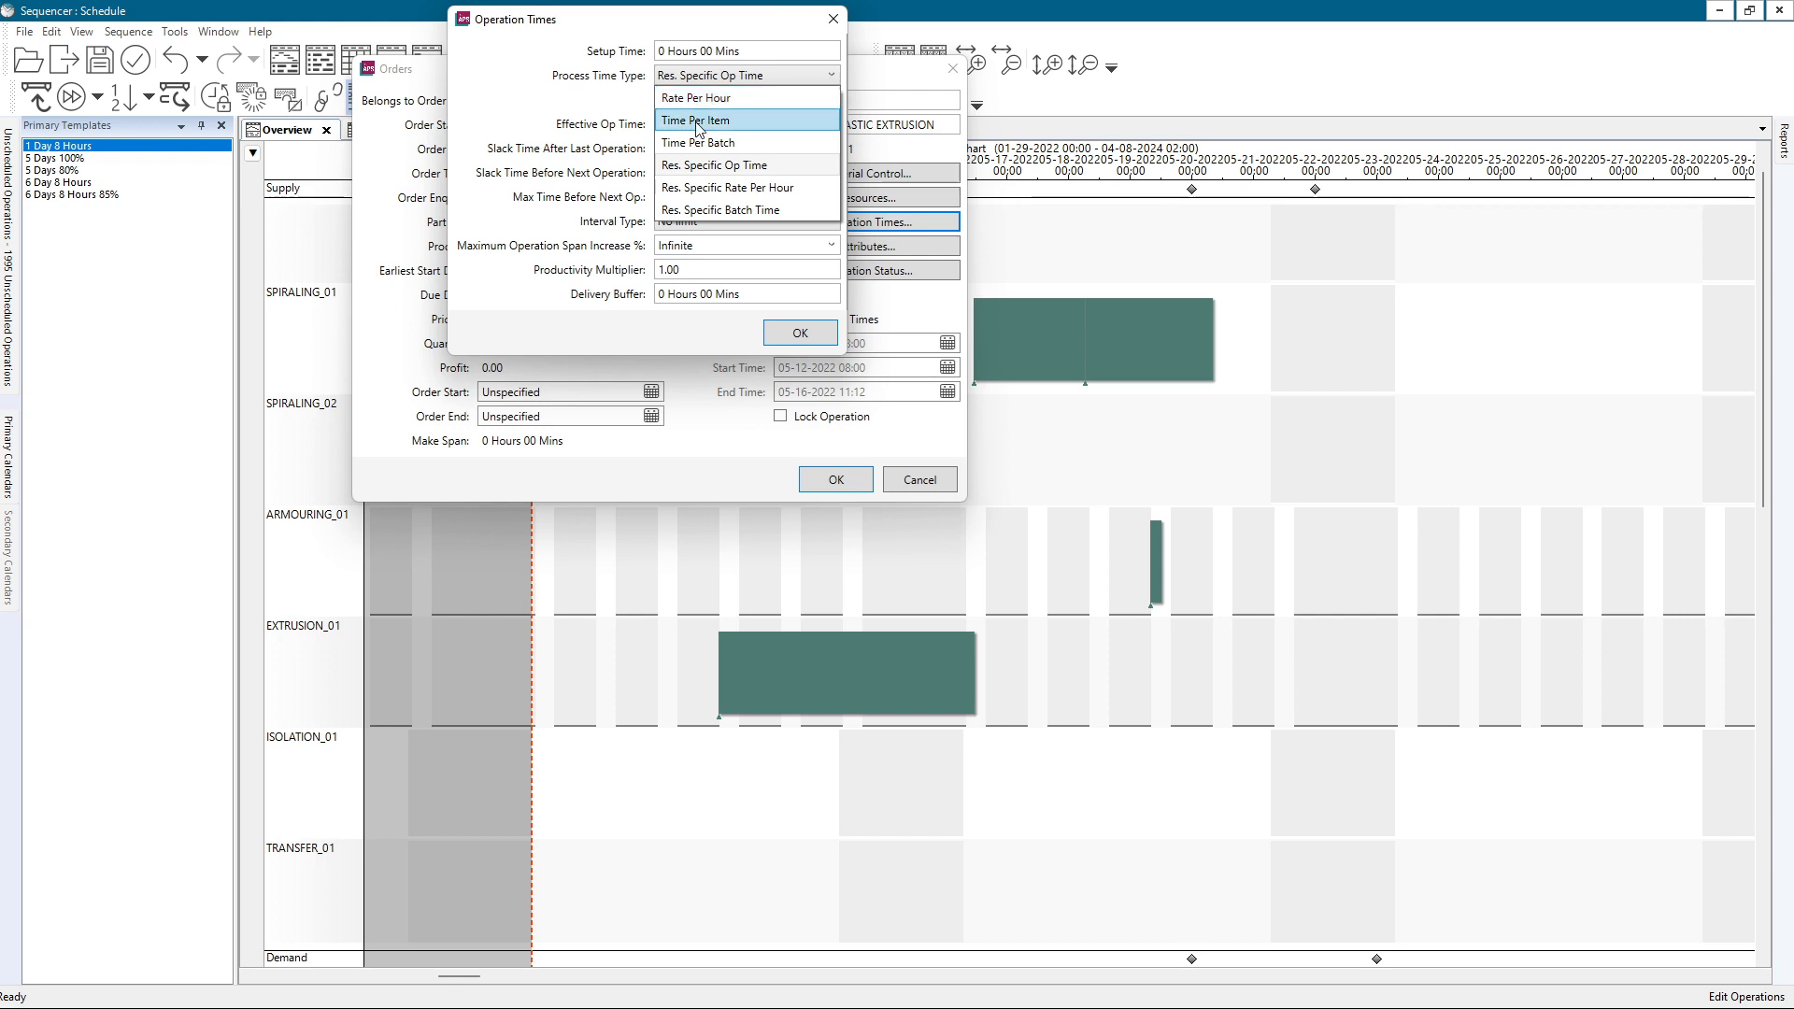
click(738, 142)
click(800, 332)
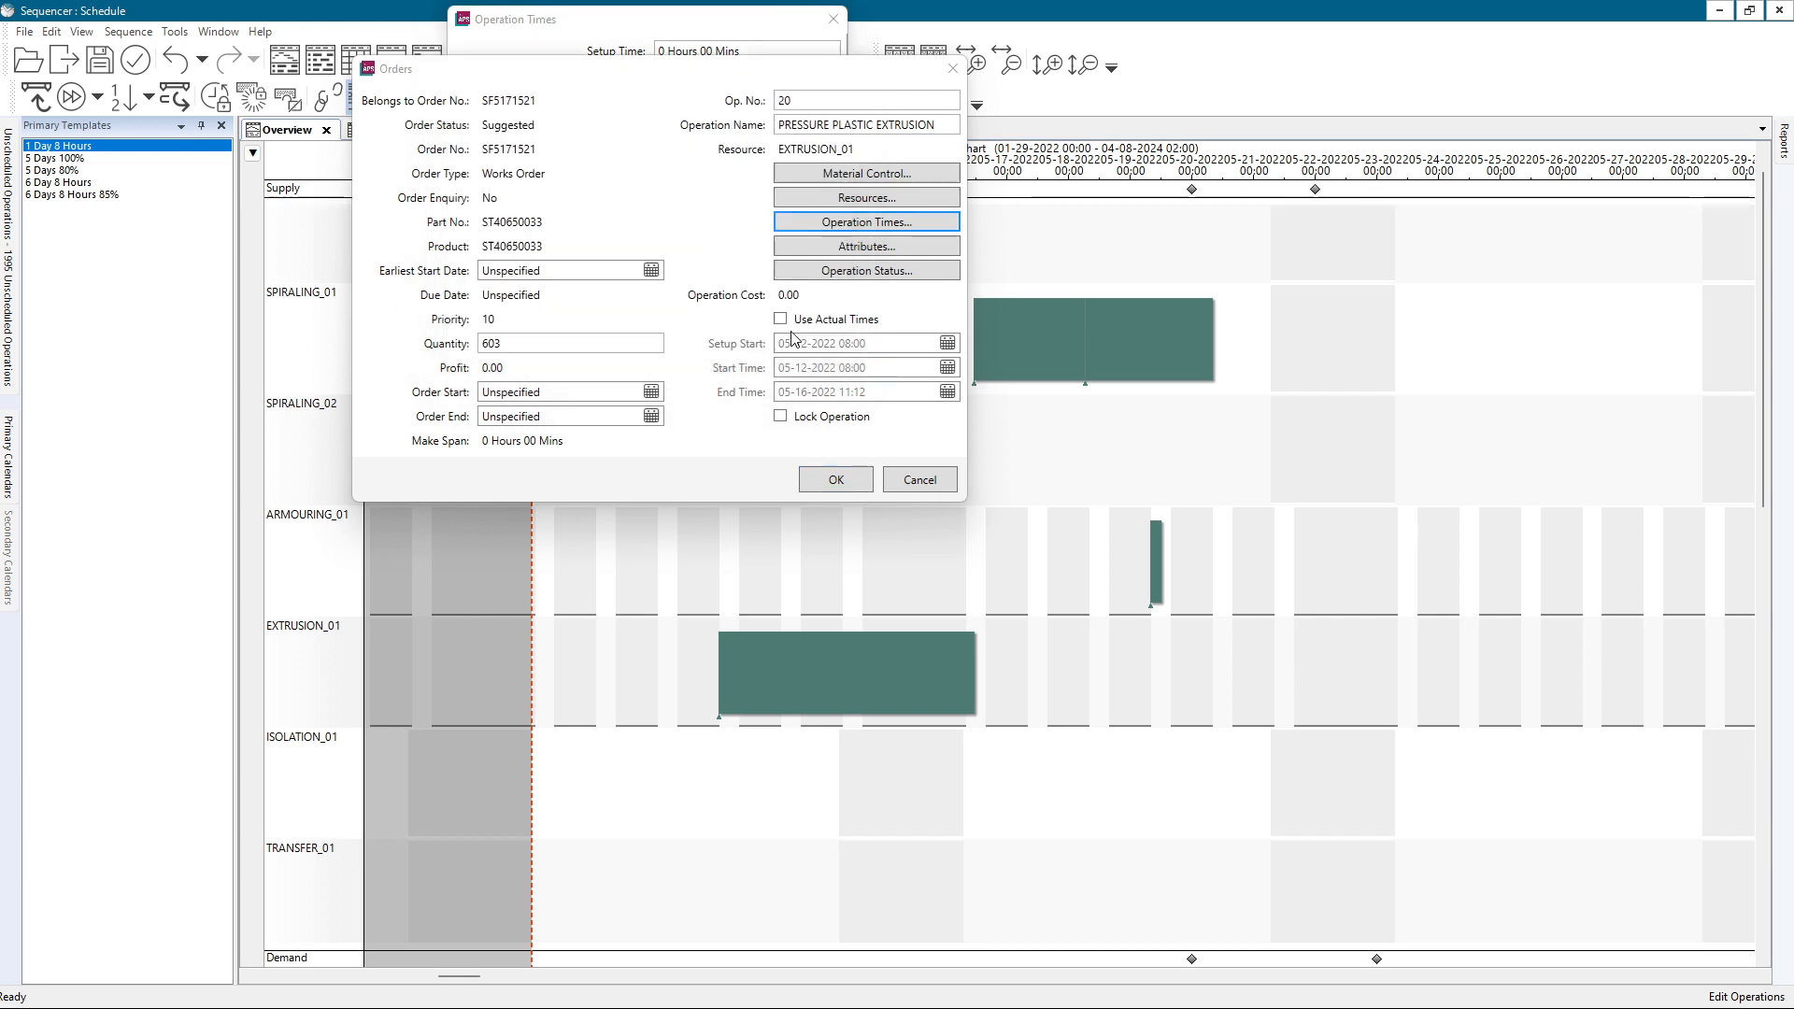
click(818, 476)
drag(722, 675, 1155, 666)
scroll(1156, 668, up, 5)
scroll(1217, 707, up, 5)
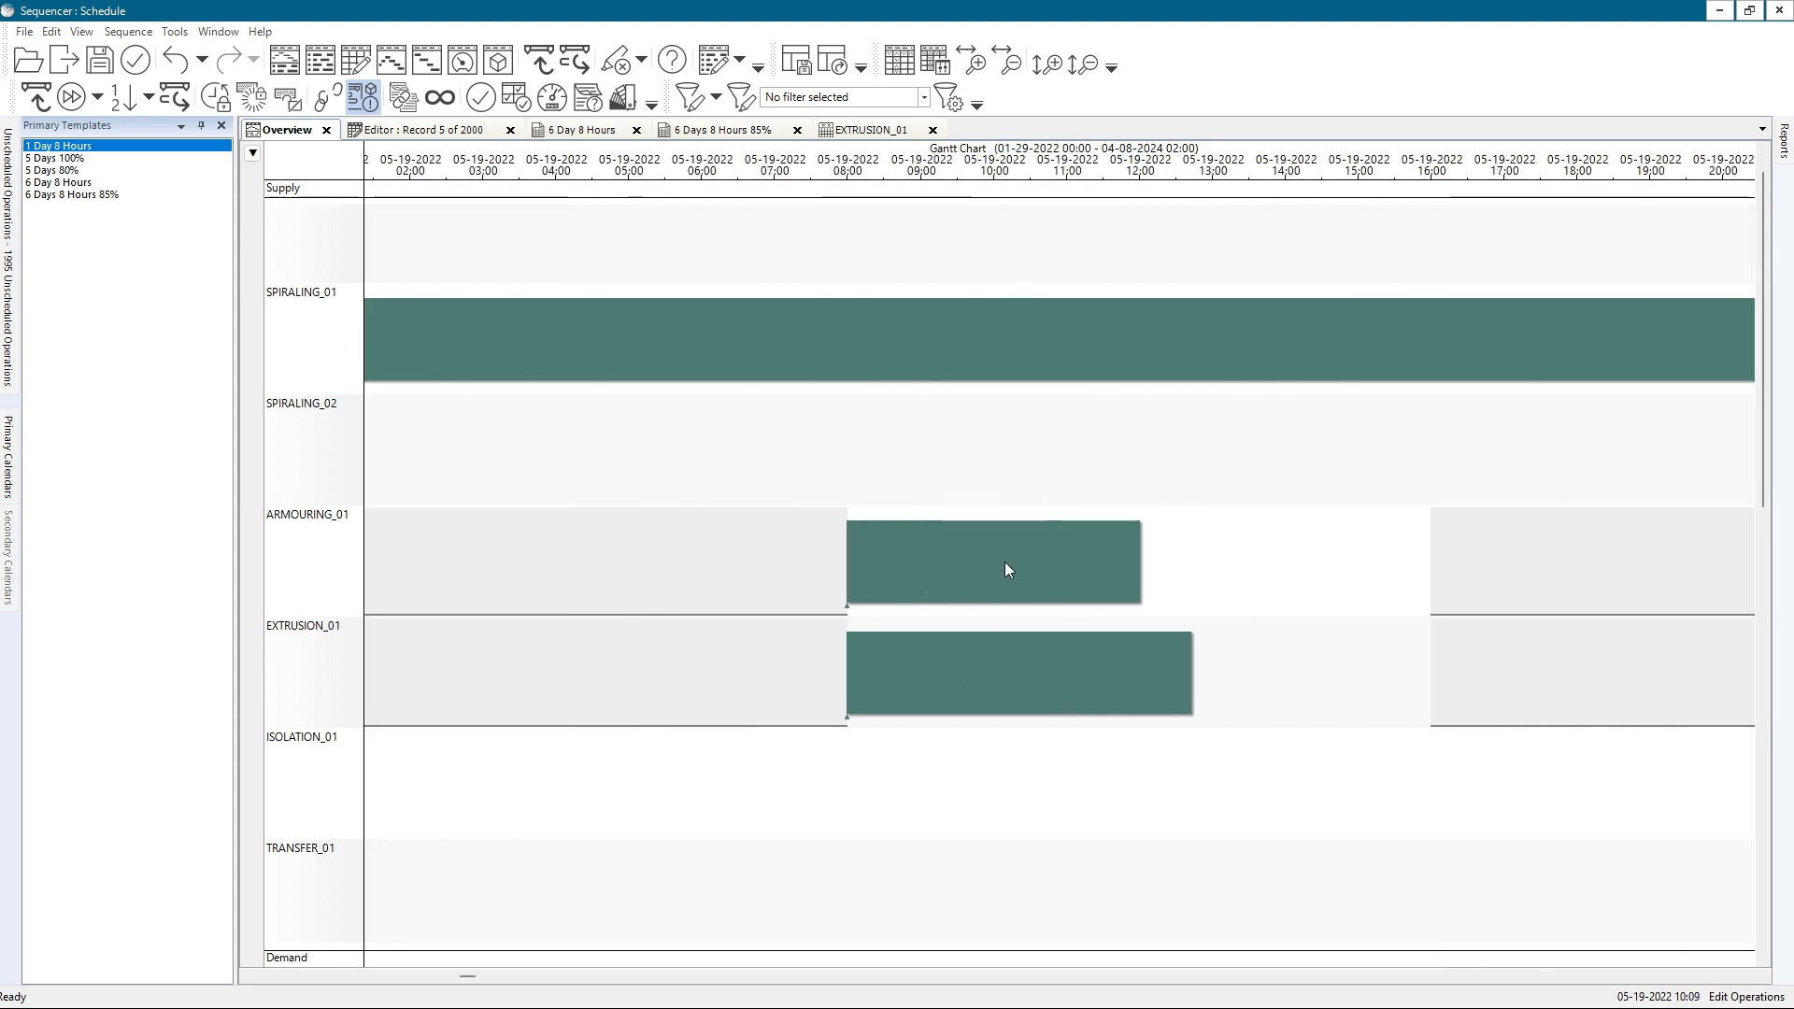
Step: Compare the durations of the ARMOURING_01 and EXTRUSION_01 operations on 05-19-2022 and examine the extrusion operation's details
scroll(1006, 563, down, 2)
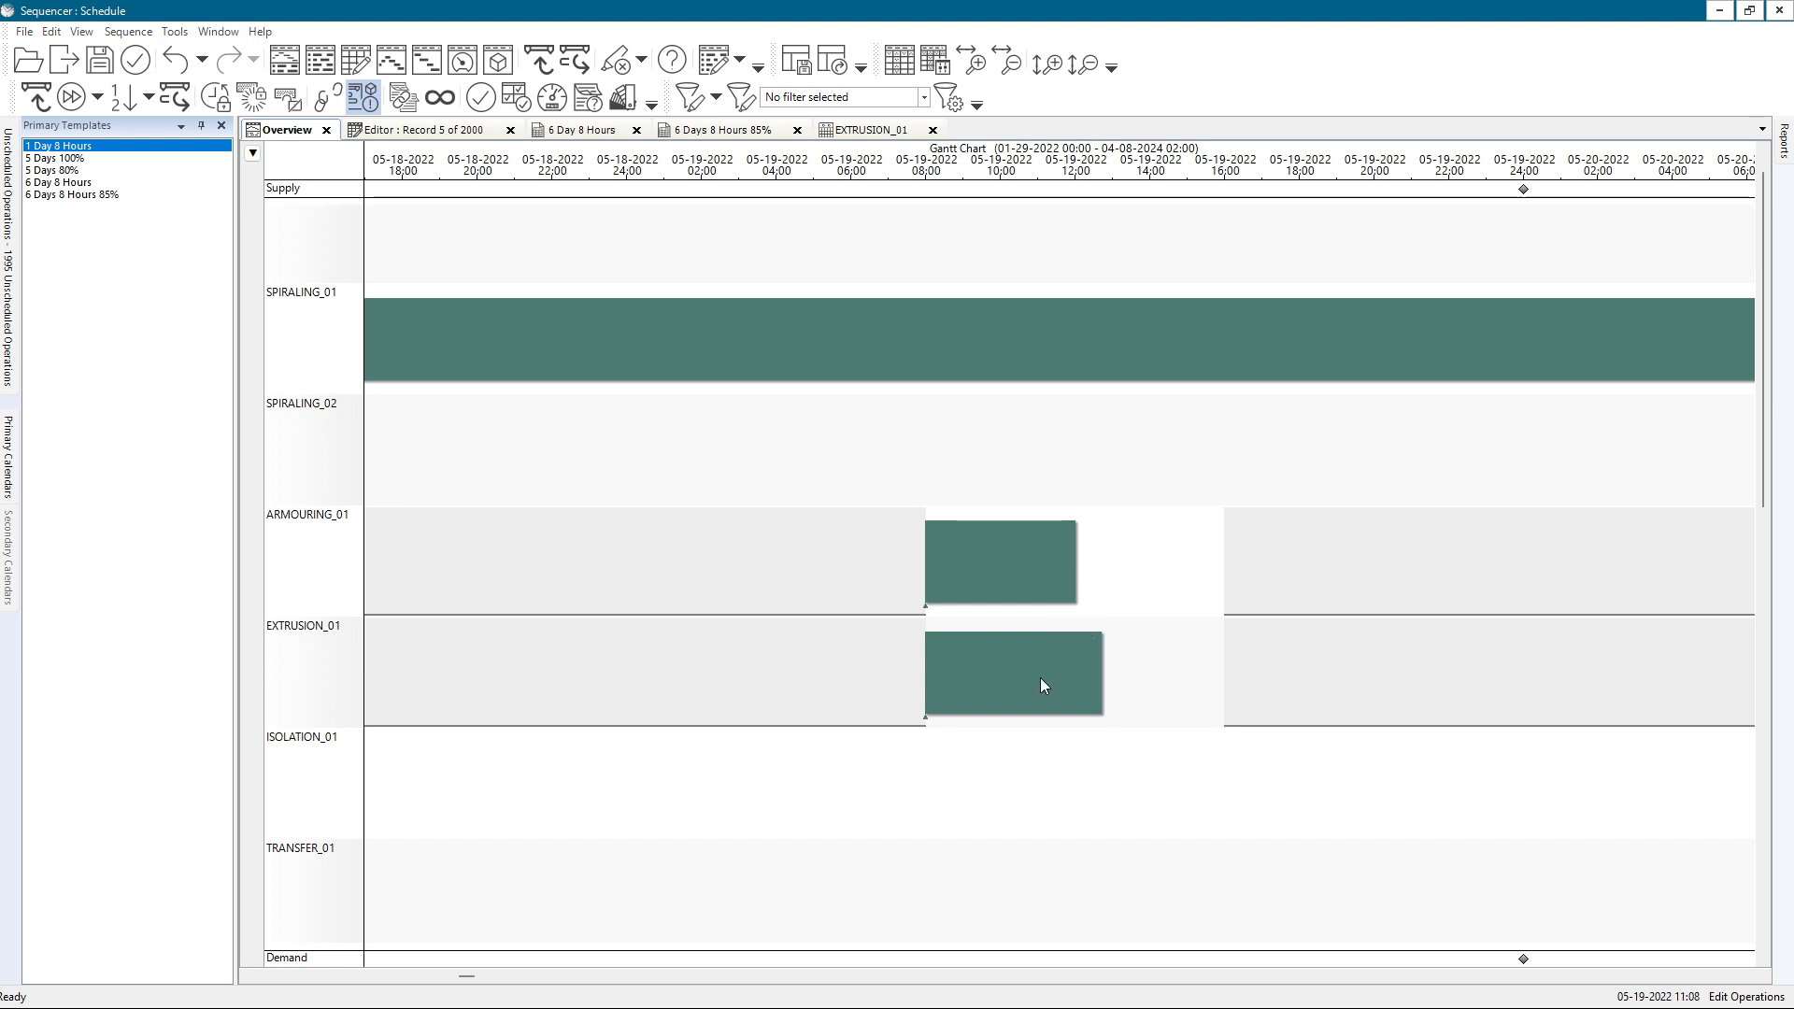
mouse_move(1070, 656)
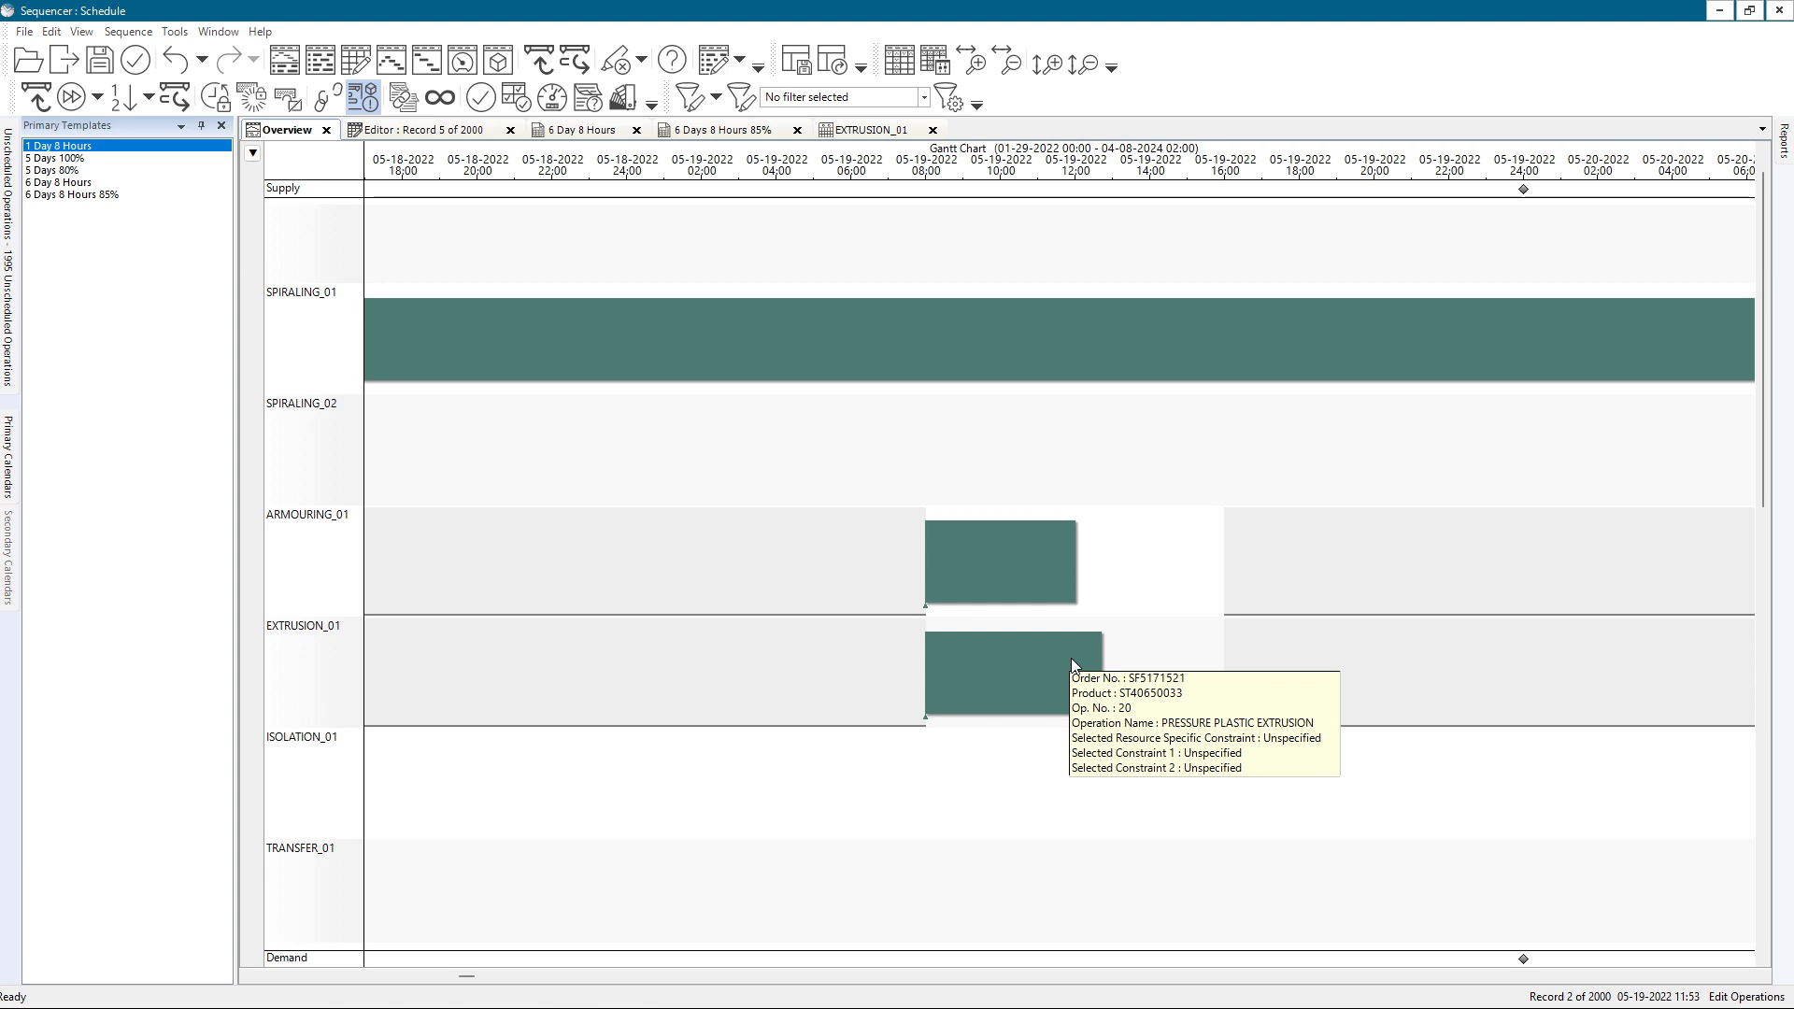
drag(1051, 636, 925, 665)
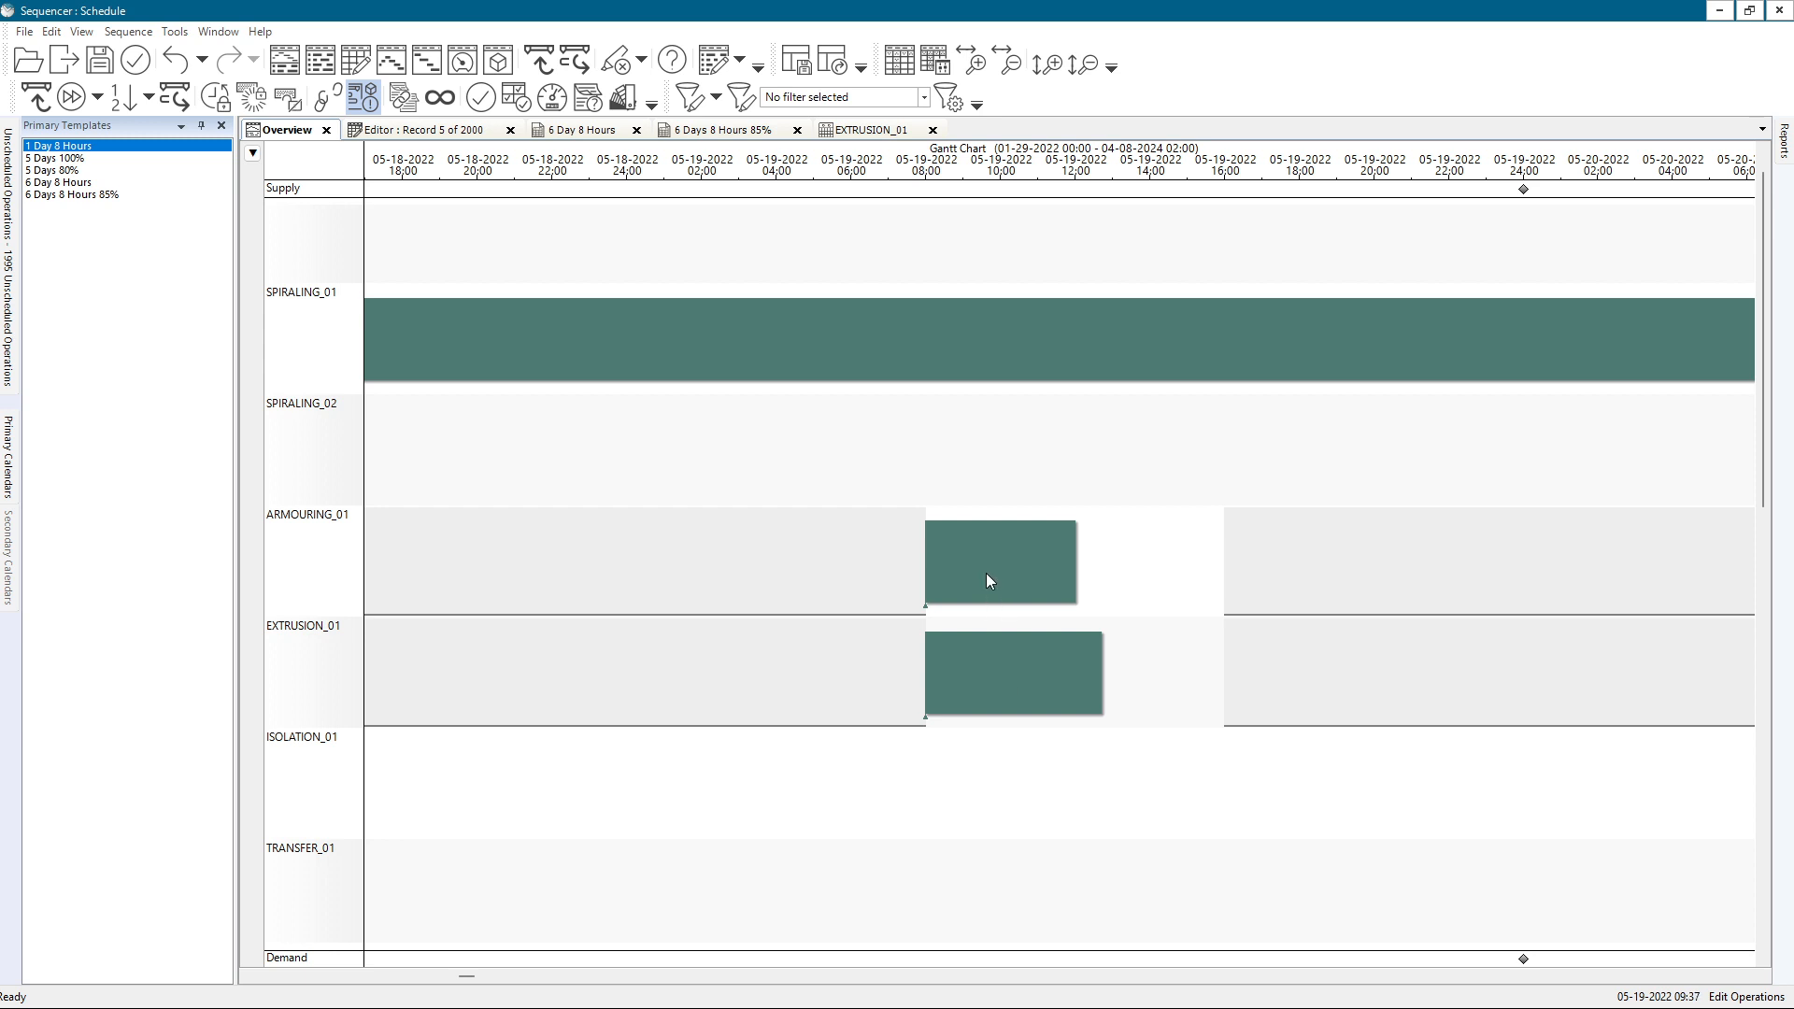
mouse_move(986, 574)
Step: Switch the Gantt chart to Calendar Edit Mode and check the state and efficiency of the EXTRUSION_01 calendar period on 05-19-2022
click(739, 60)
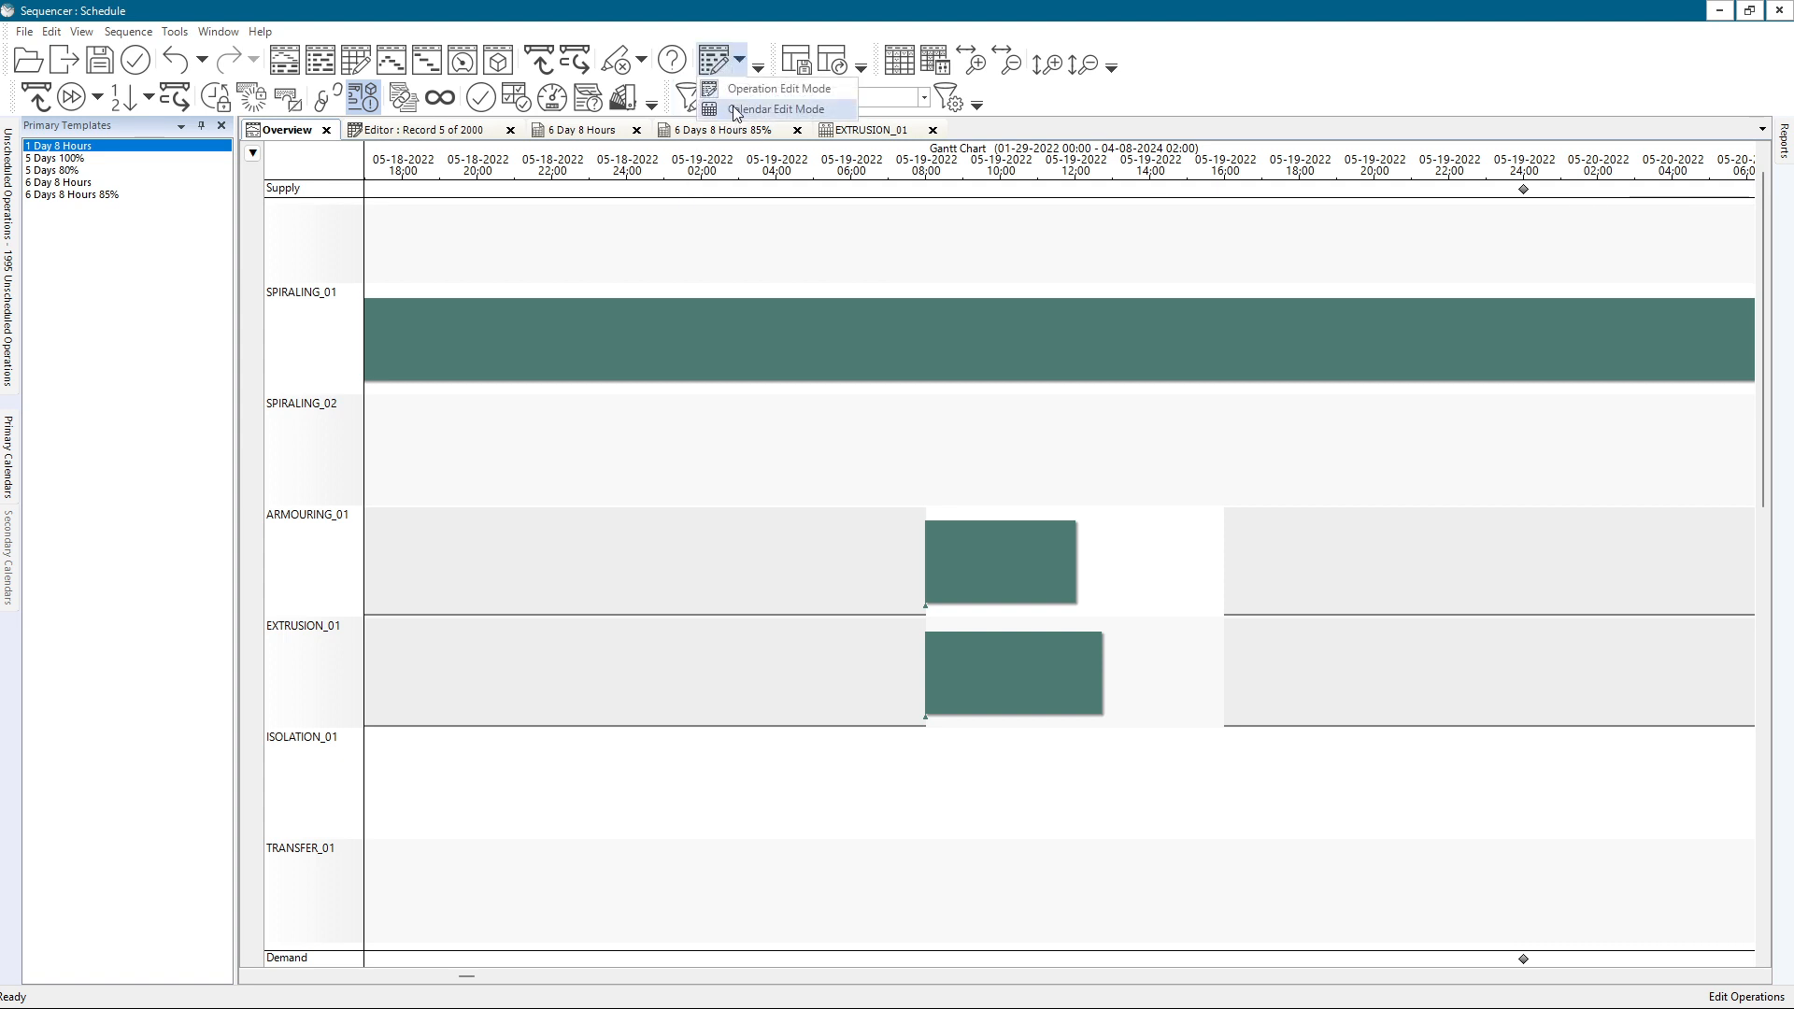
click(738, 109)
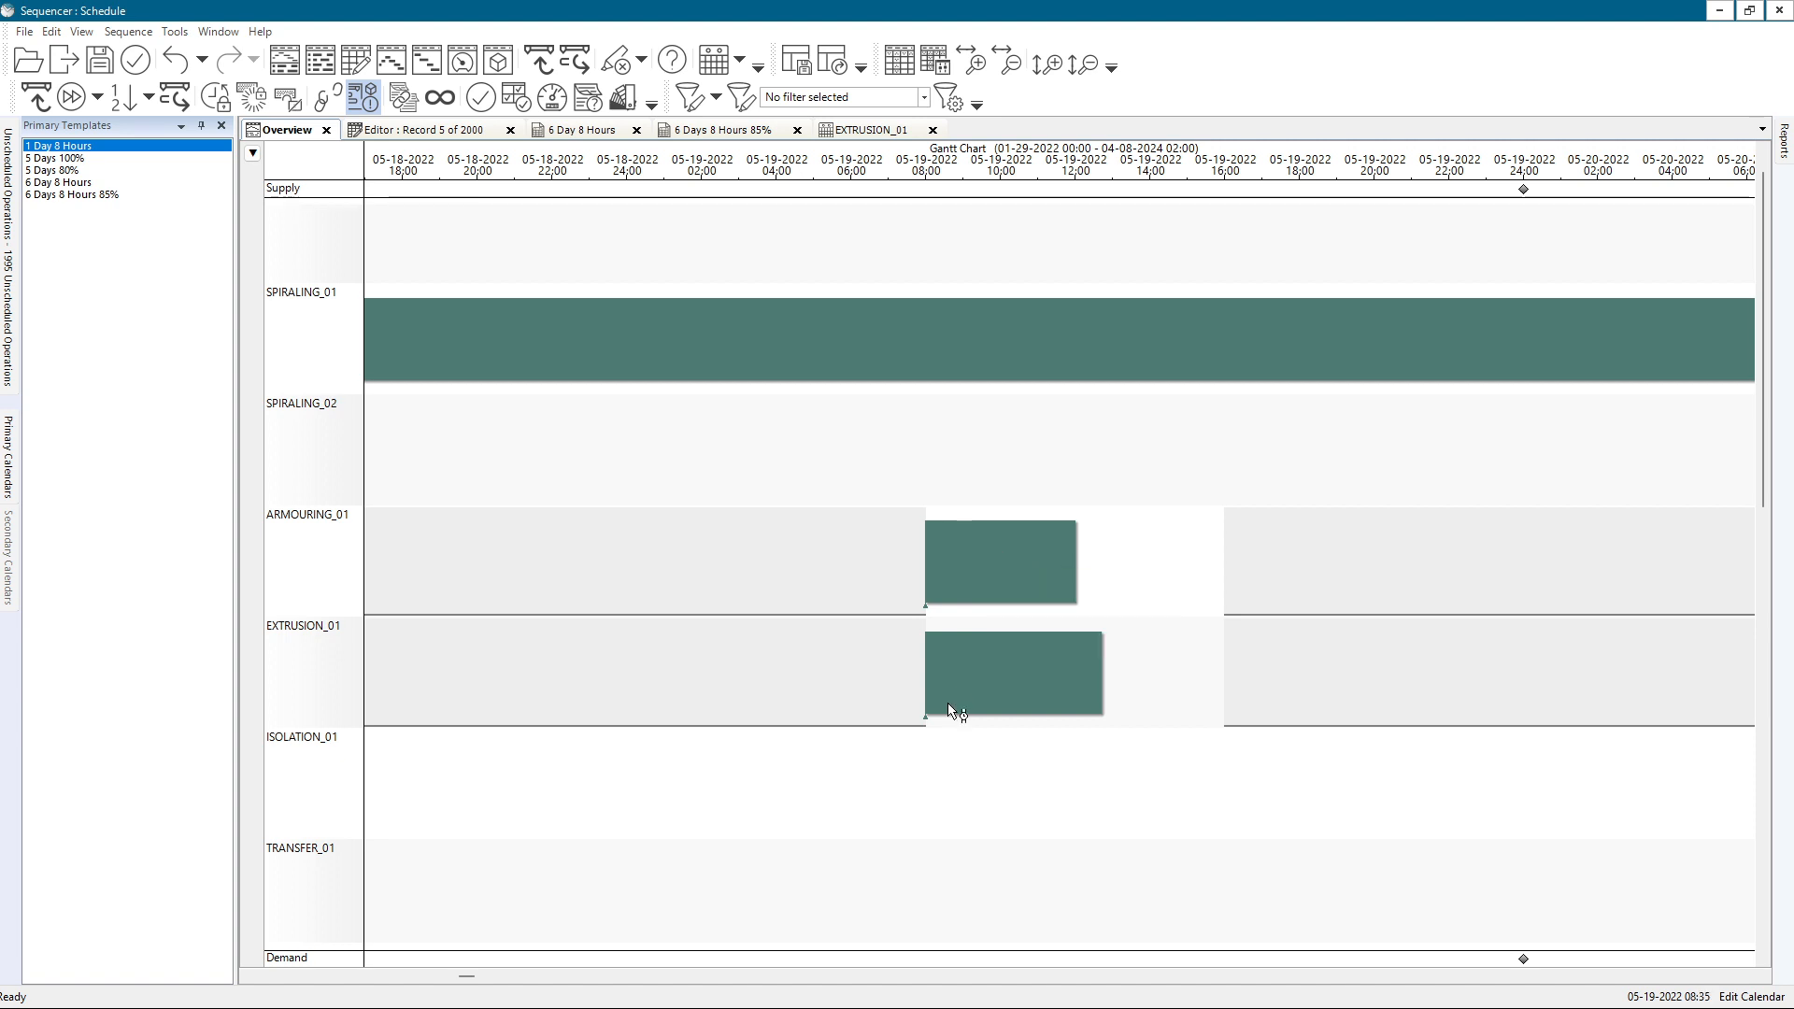
mouse_move(972, 647)
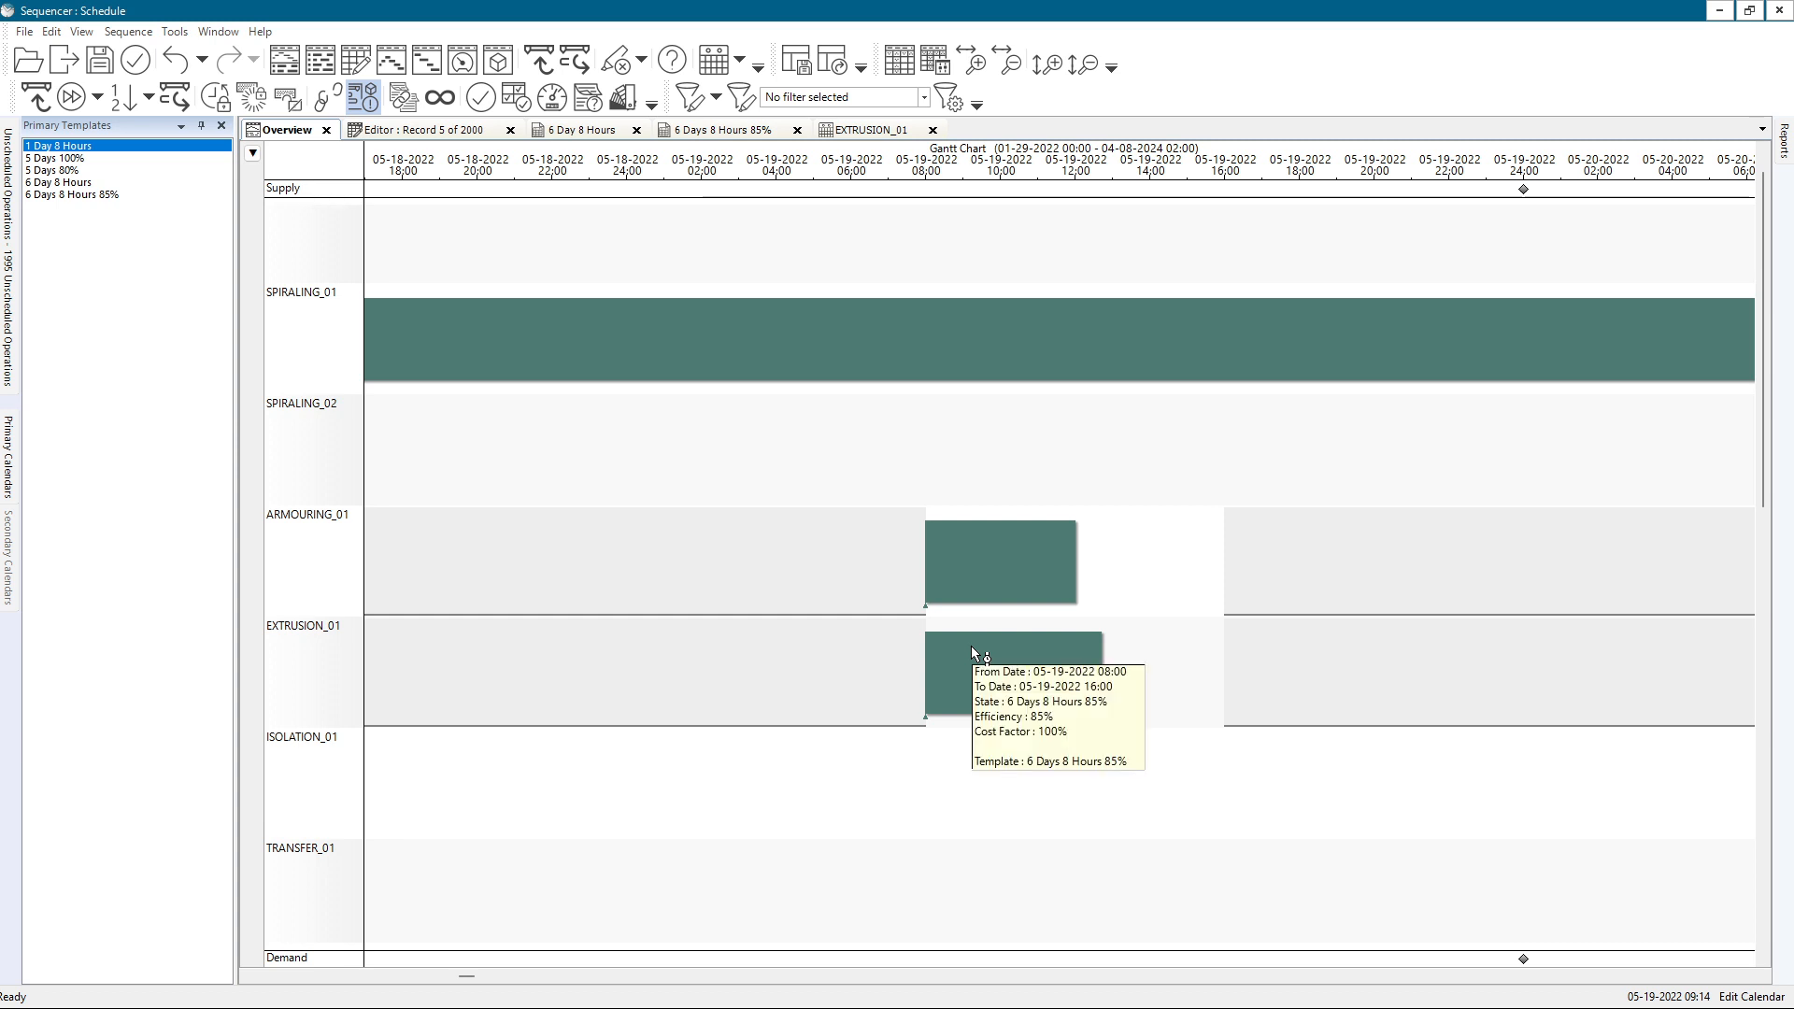